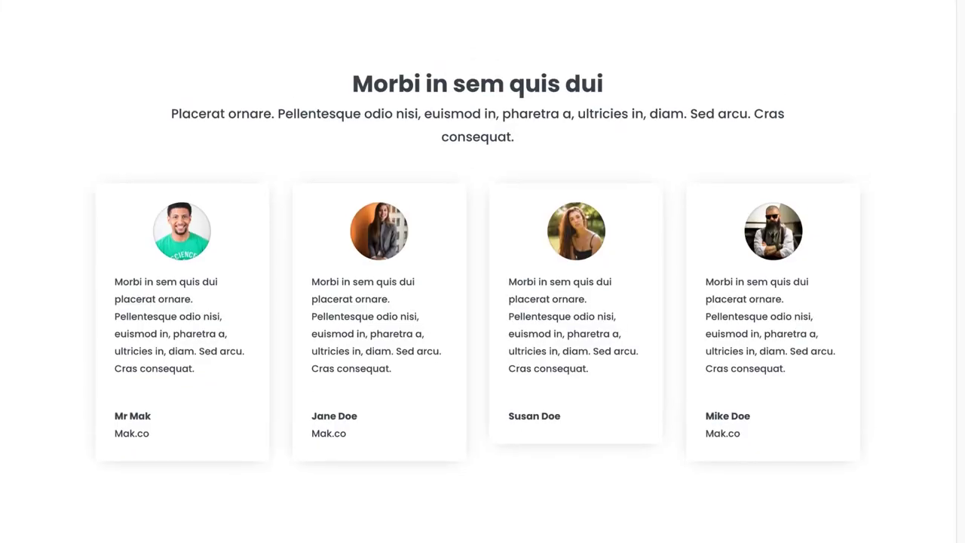
# Scroll through the Blog page and Post One and Post Three, ending on the Make A Payment form.
pyautogui.scroll(5, 482, 271)
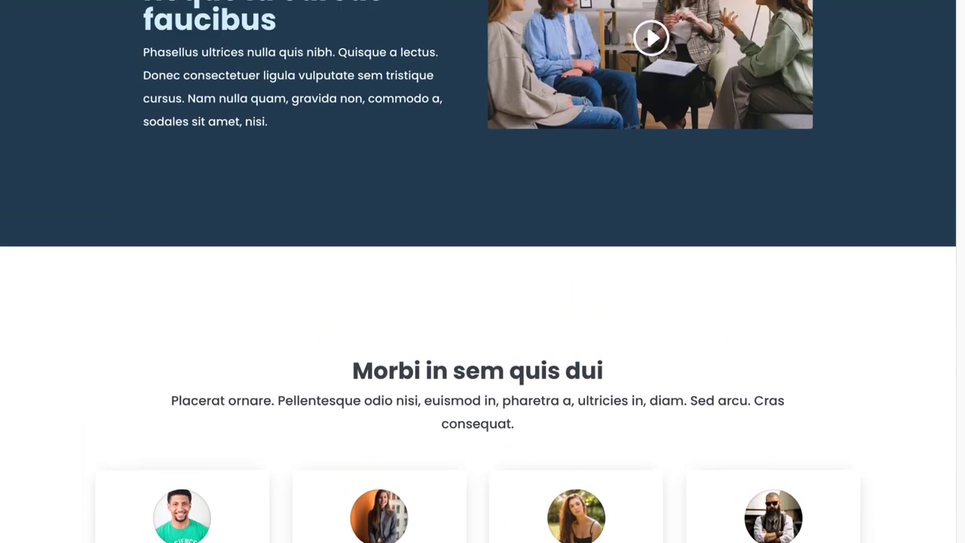
pyautogui.scroll(12, 482, 272)
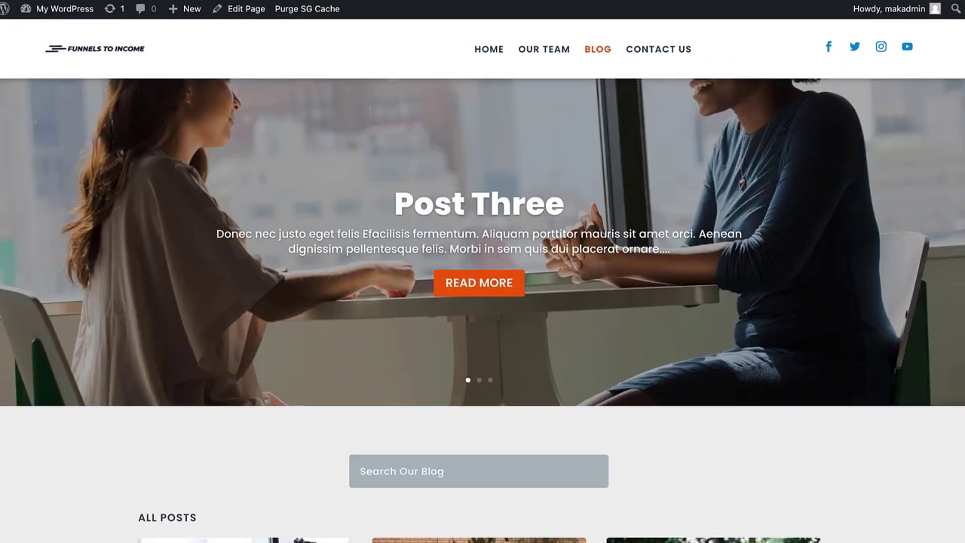
pyautogui.scroll(-6, 482, 272)
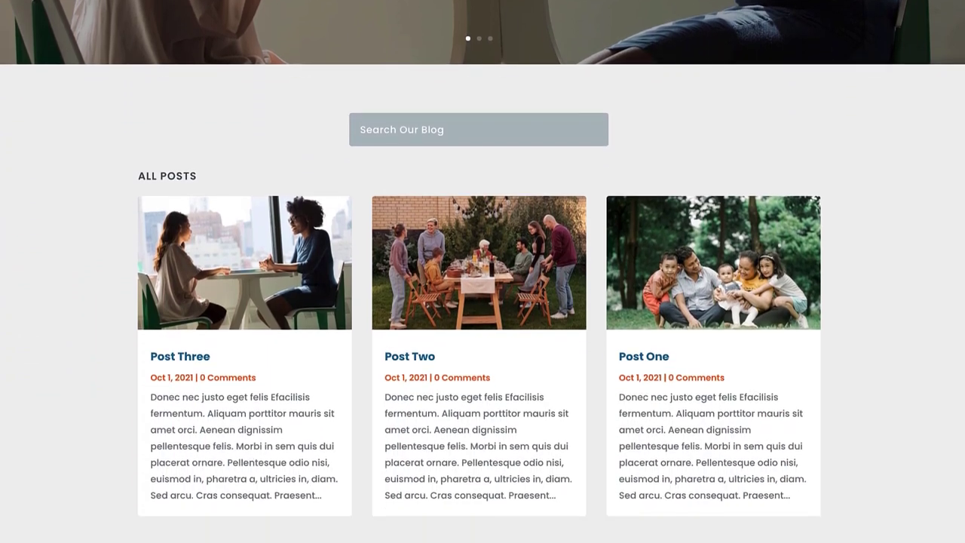
pyautogui.scroll(-5, 482, 271)
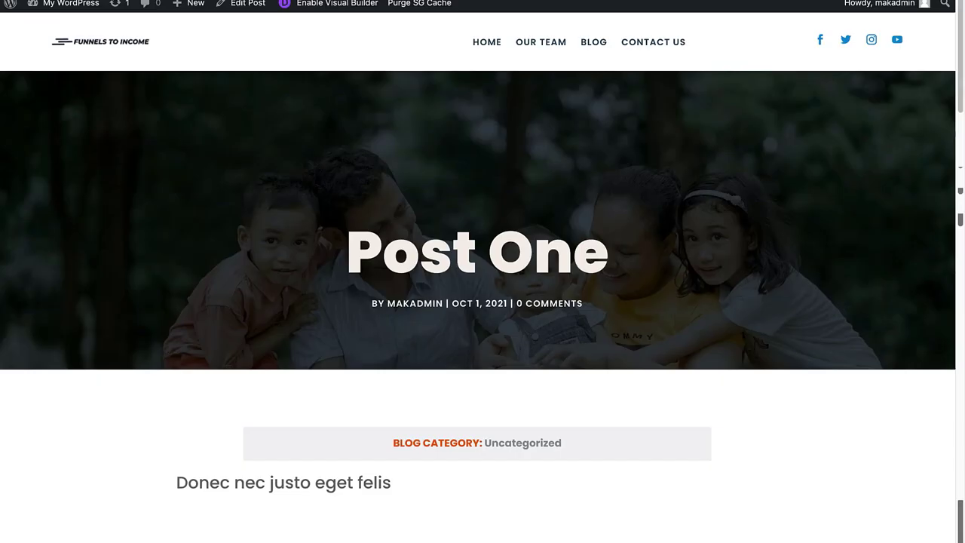
pyautogui.scroll(-3, 482, 271)
pyautogui.scroll(-5, 482, 271)
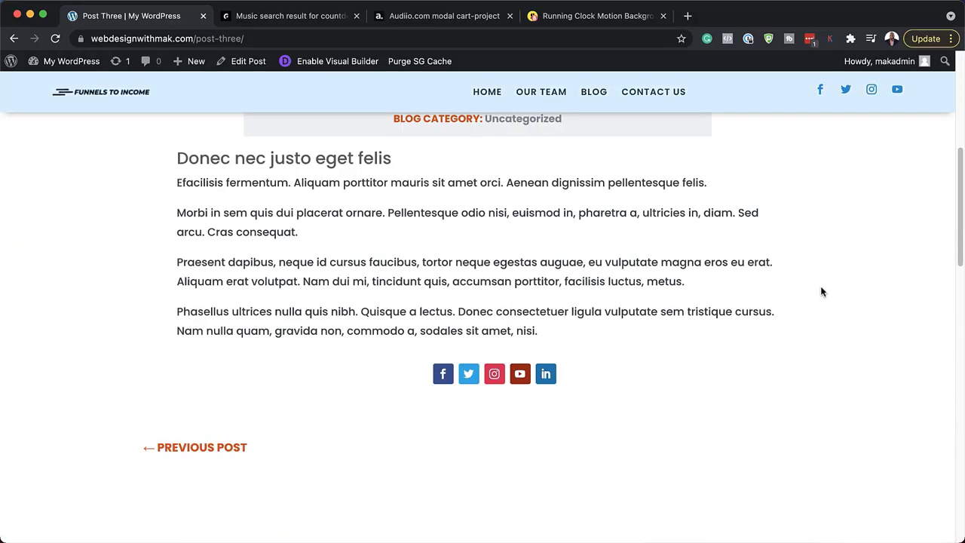
pyautogui.scroll(-4, 556, 296)
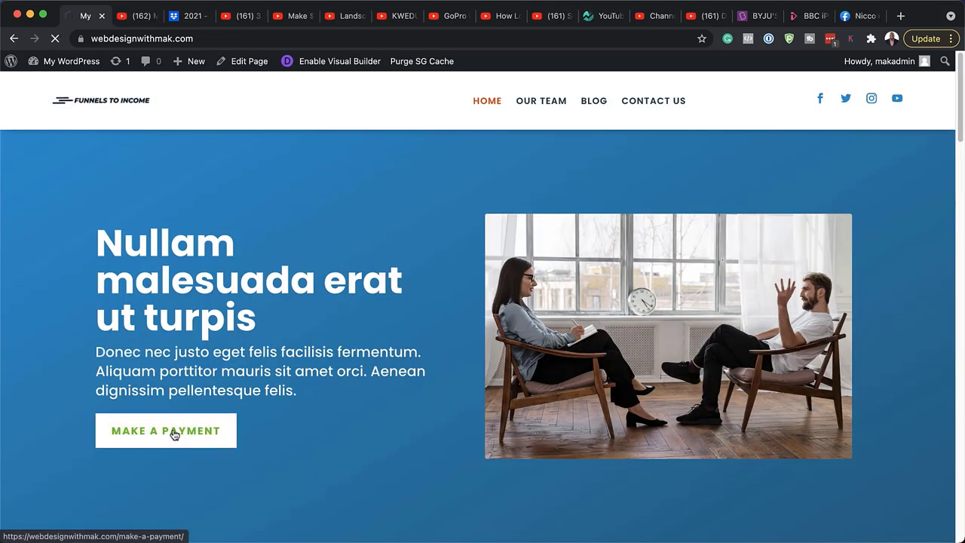
pyautogui.scroll(-2, 861, 398)
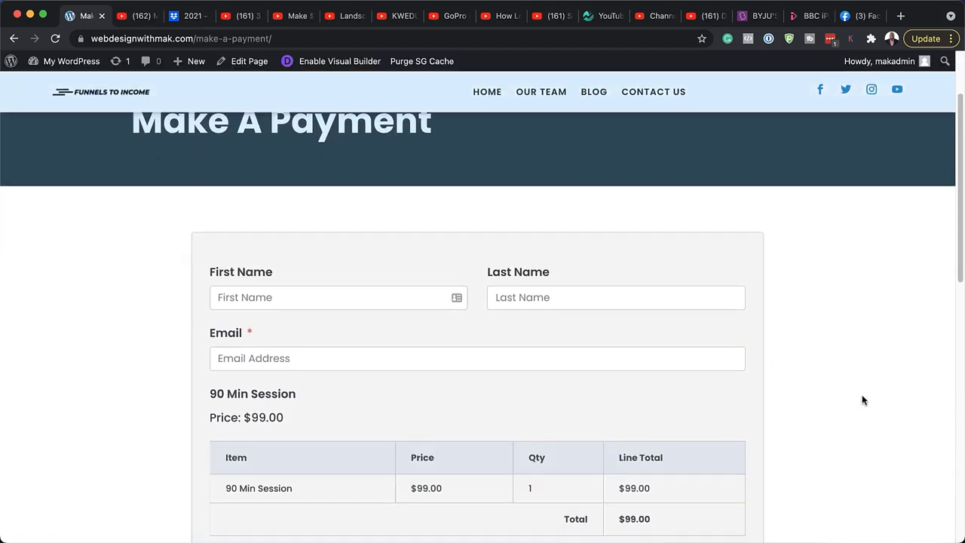
pyautogui.scroll(-1, 864, 400)
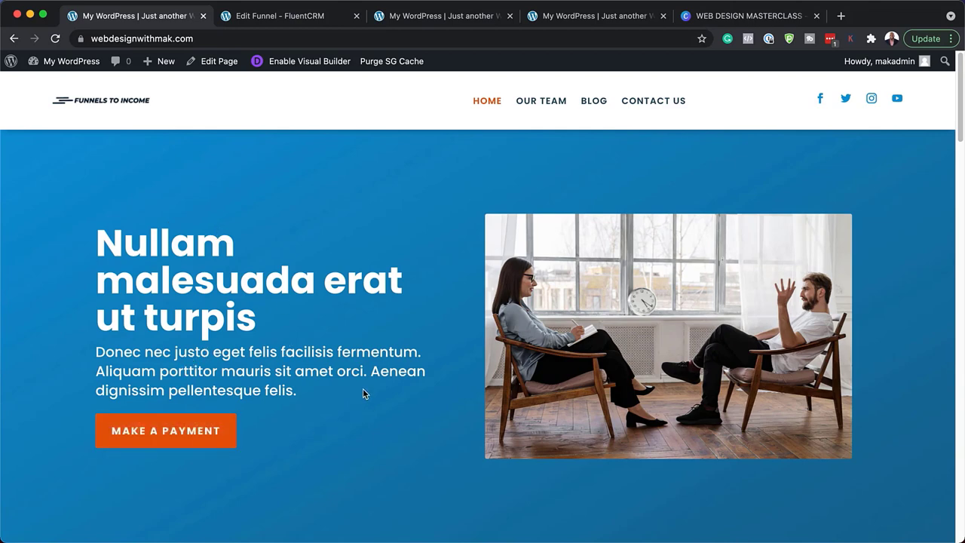
# Scroll down through the home page's content and back up to the top.
pyautogui.scroll(-5, 363, 388)
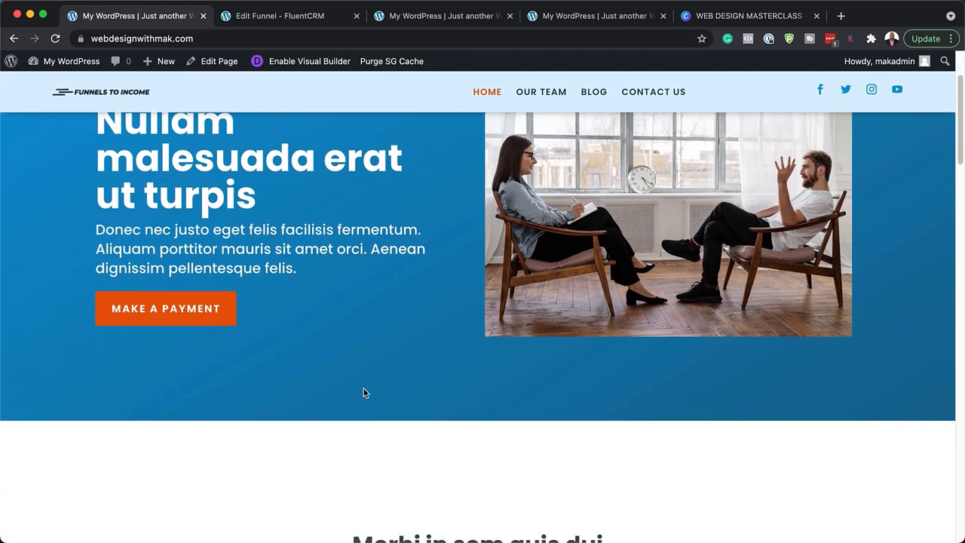
pyautogui.scroll(-4, 363, 390)
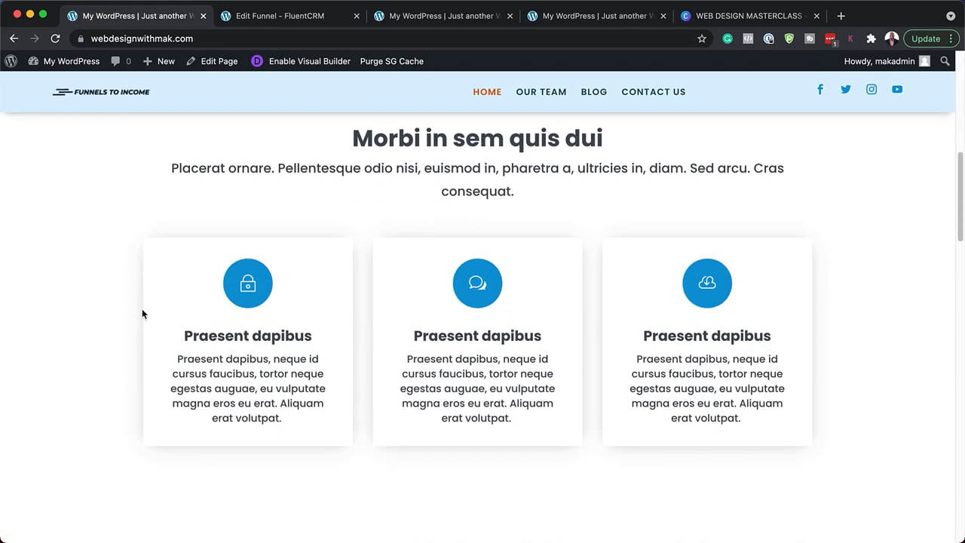
pyautogui.scroll(-2, 877, 408)
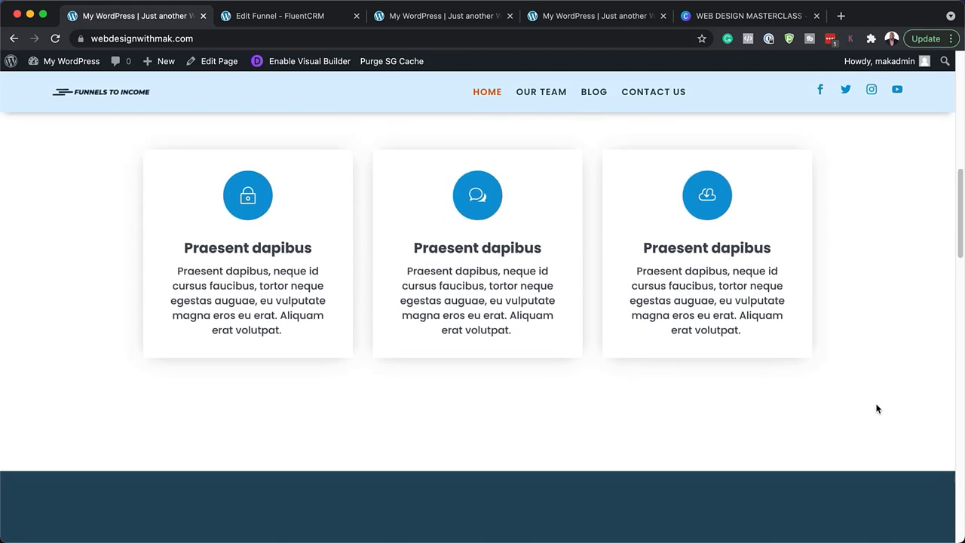
pyautogui.scroll(-4, 877, 409)
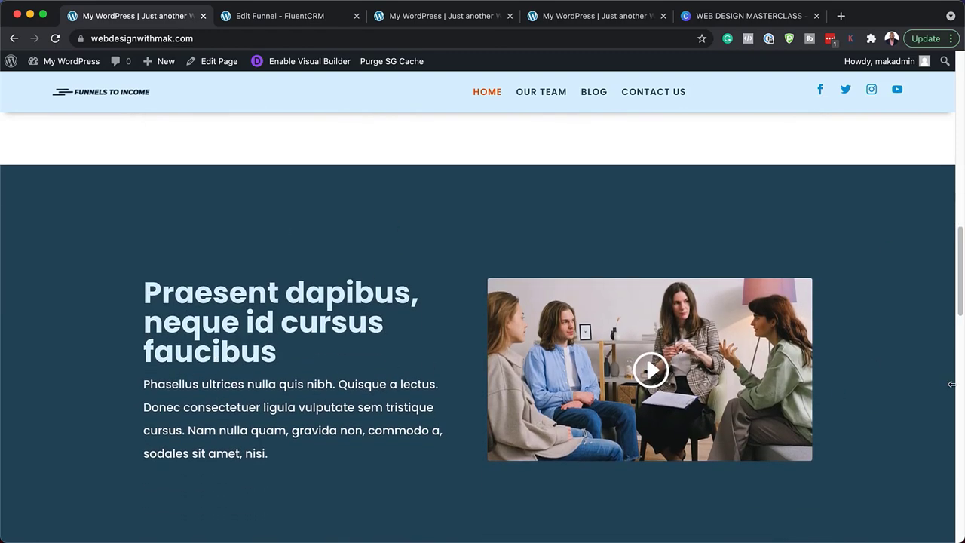
pyautogui.scroll(-7, 894, 385)
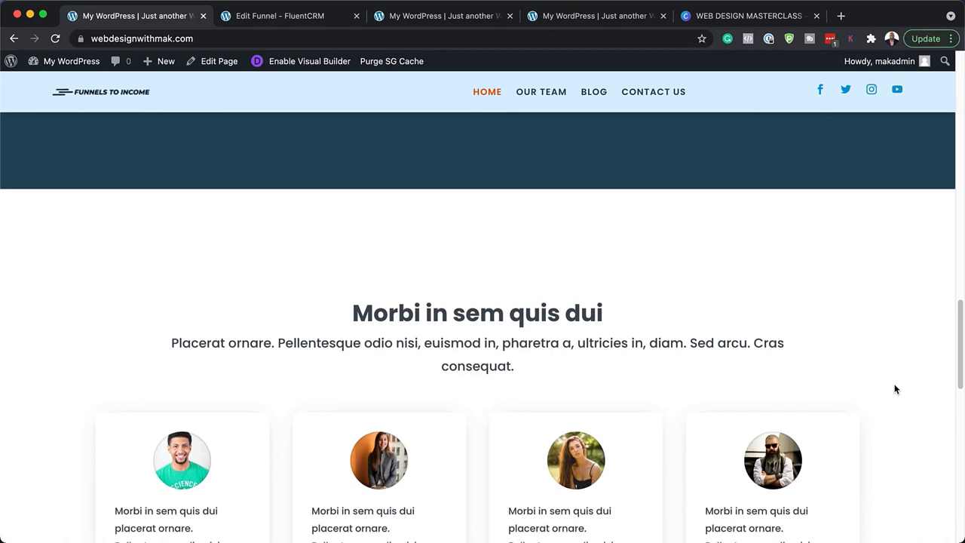
pyautogui.scroll(-3, 895, 389)
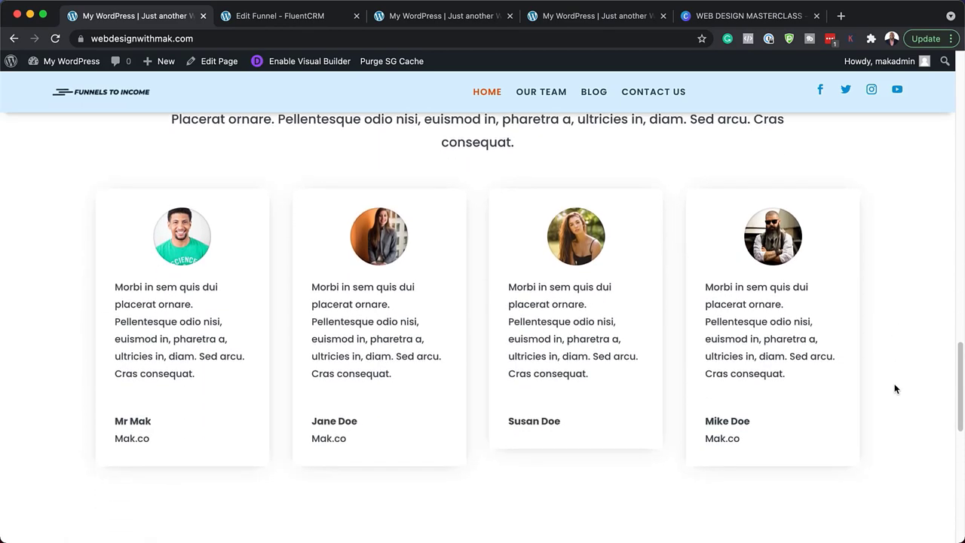
pyautogui.scroll(15, 895, 386)
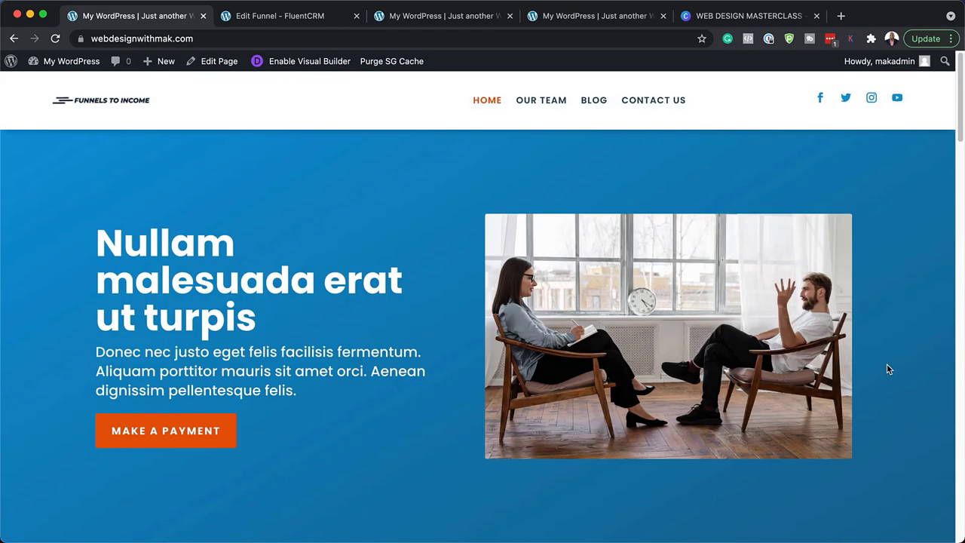
# Open the Our team page and scroll through it.
pyautogui.click(537, 99)
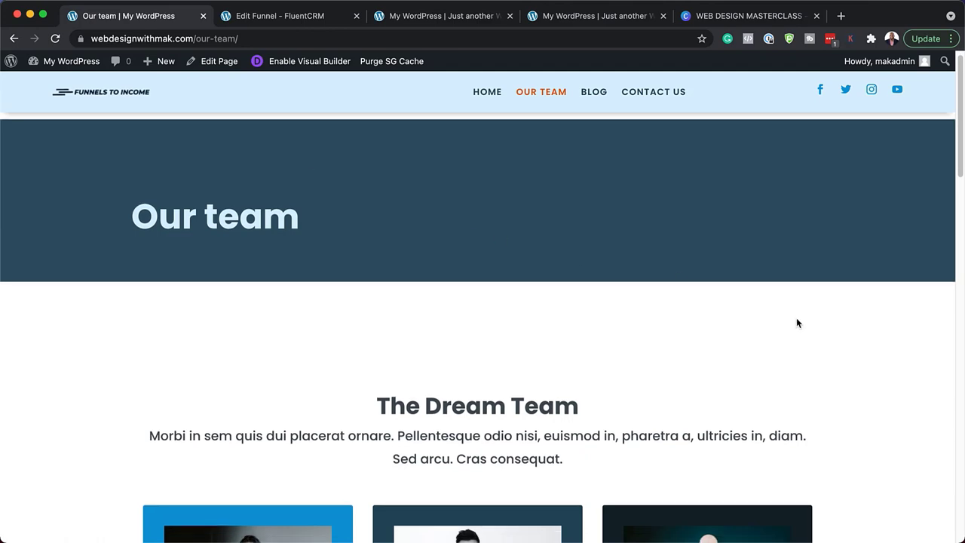
pyautogui.scroll(-5, 797, 324)
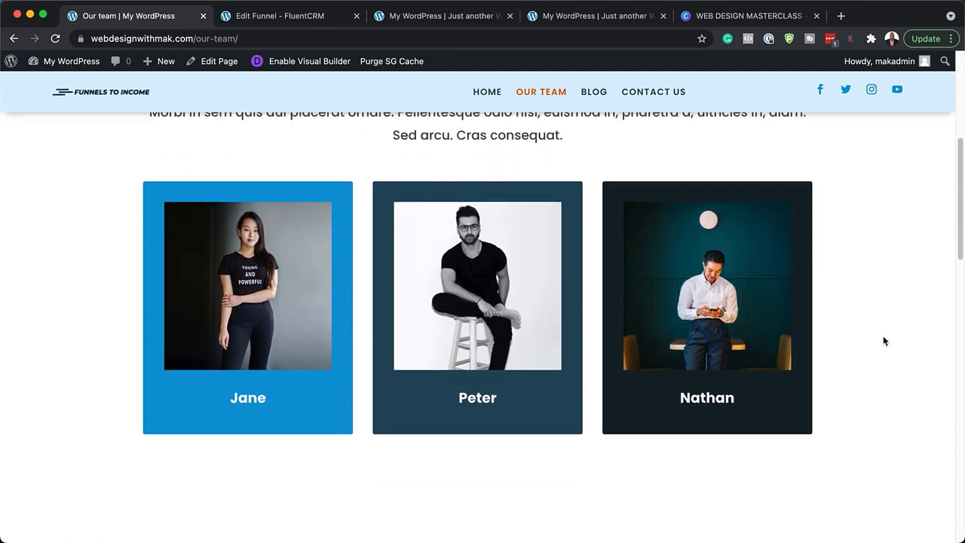
pyautogui.scroll(-7, 883, 337)
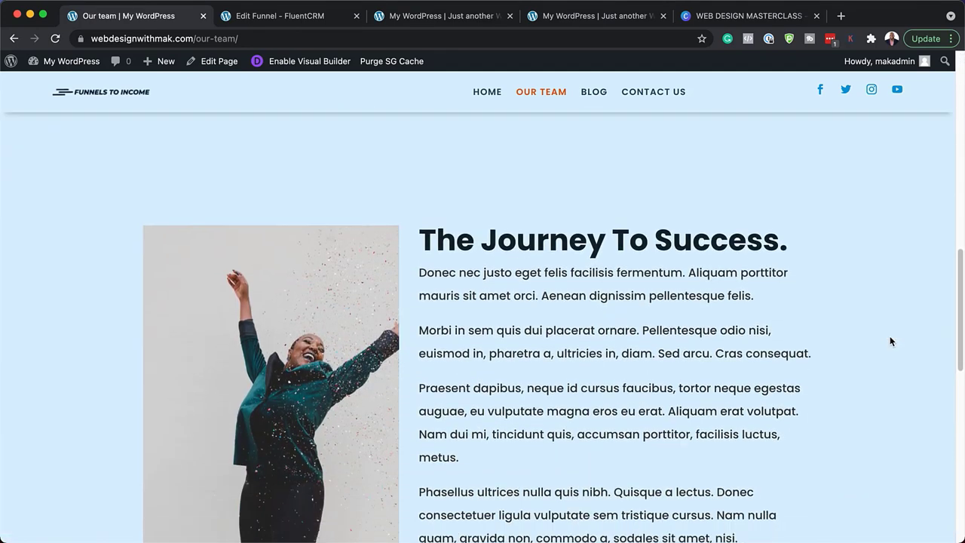
pyautogui.scroll(-2, 890, 341)
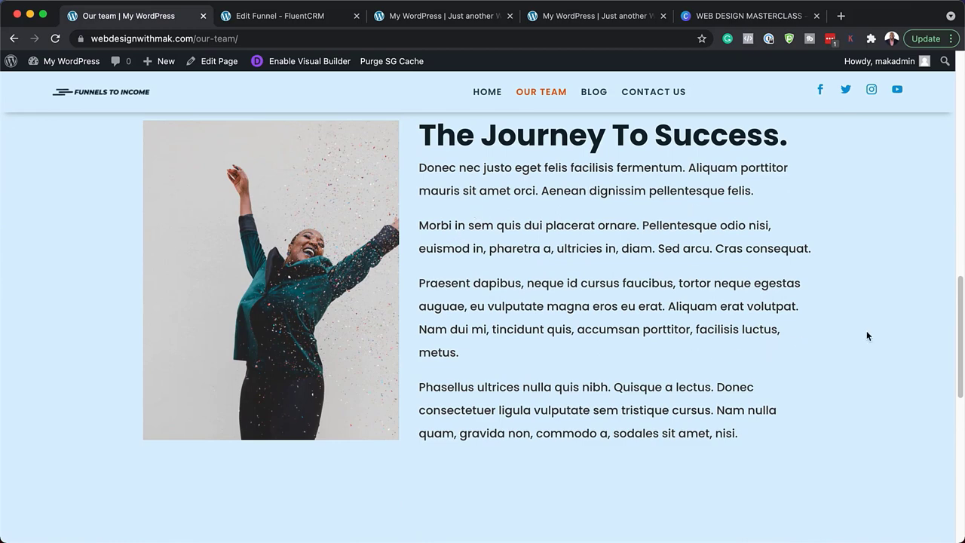
pyautogui.scroll(-6, 820, 345)
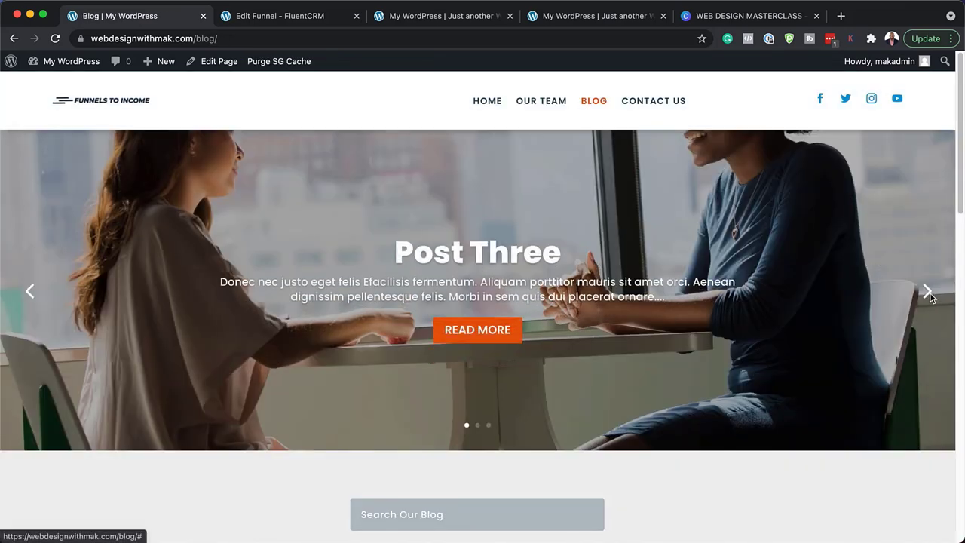
# Advance the Blog slider to the next post and scroll through the Blog page.
pyautogui.click(927, 292)
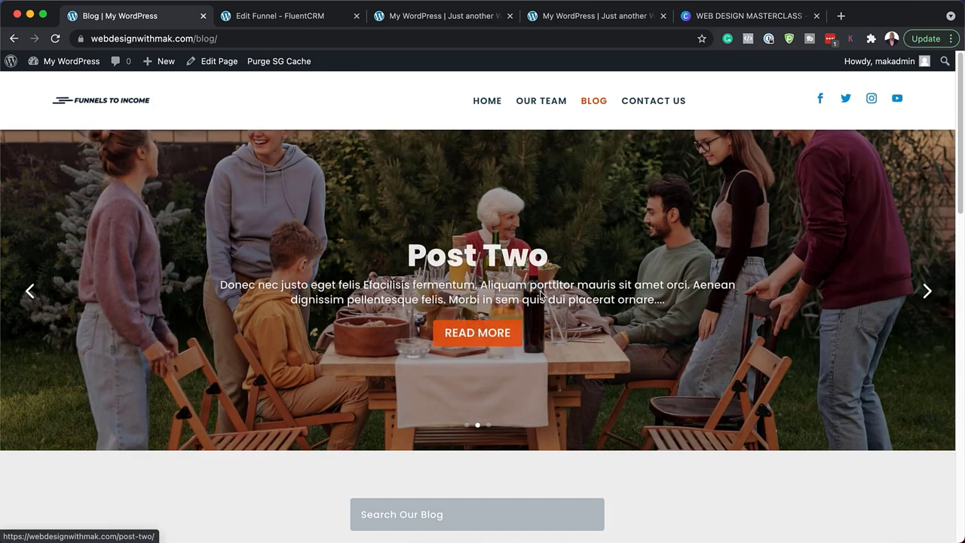
pyautogui.scroll(-3, 750, 347)
pyautogui.scroll(-5, 750, 384)
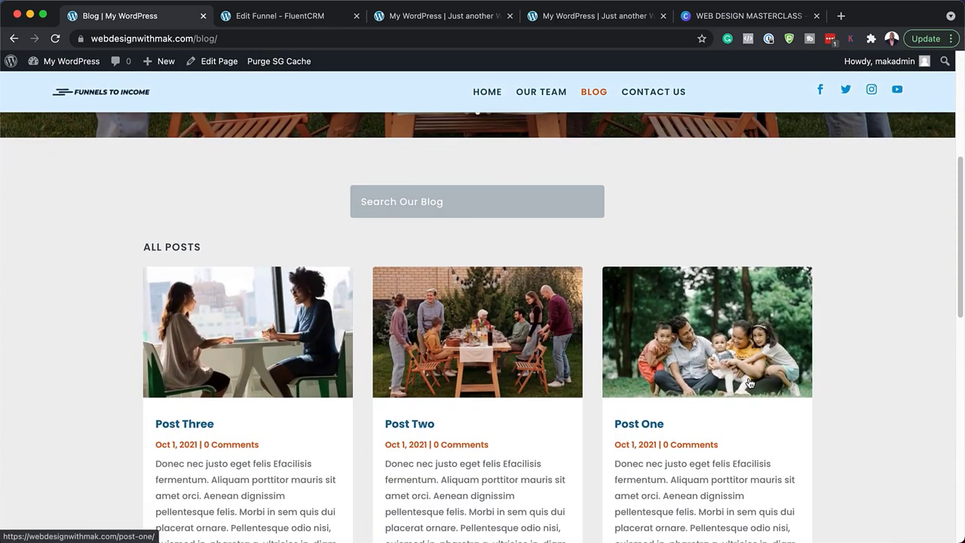
pyautogui.scroll(1, 898, 390)
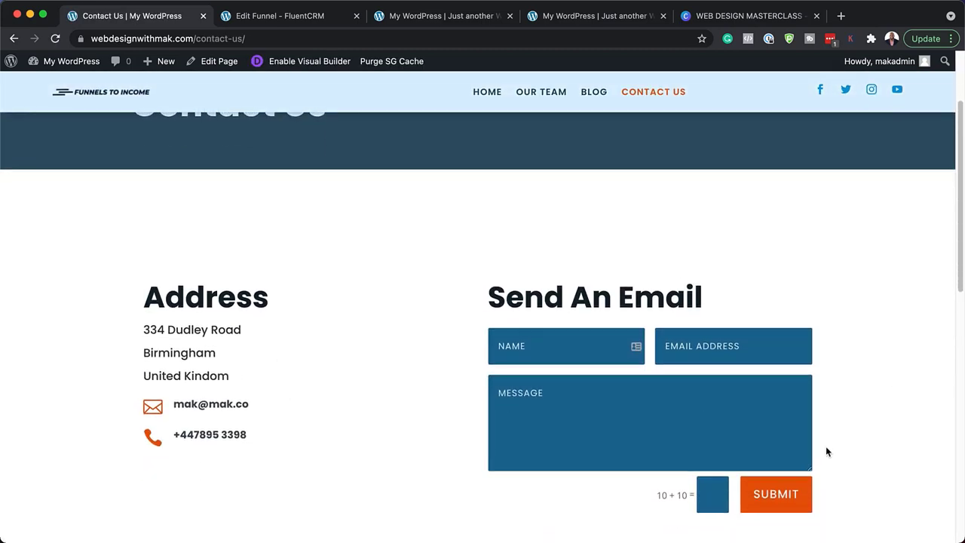
pyautogui.scroll(3, 875, 396)
# Go from the home page to Make A Payment, then switch to the FluentCRM funnel editor.
pyautogui.click(487, 91)
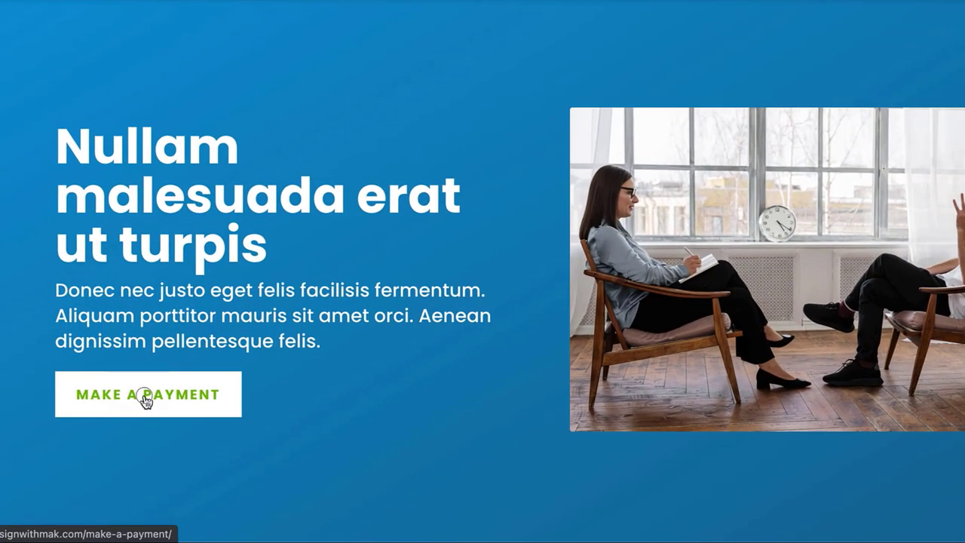
pyautogui.click(146, 401)
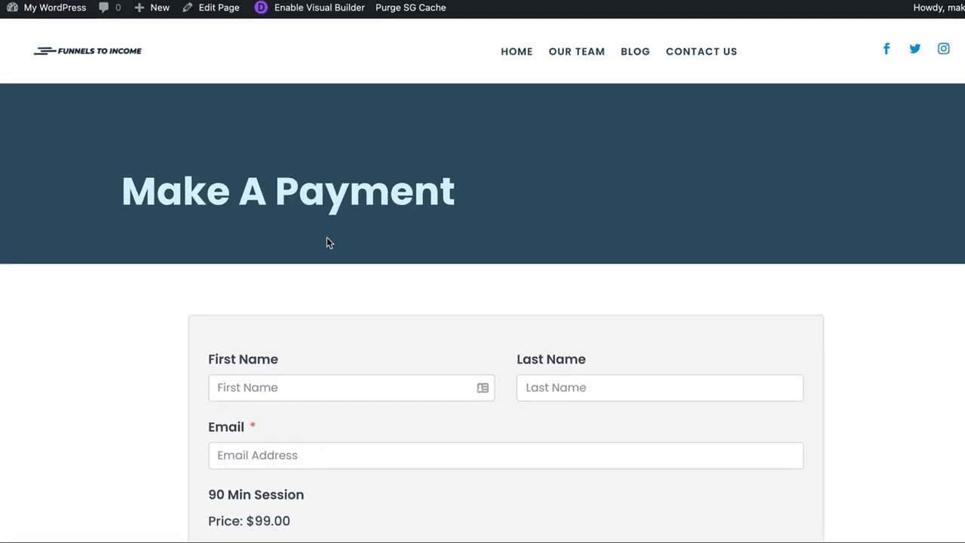
pyautogui.scroll(-5, 846, 366)
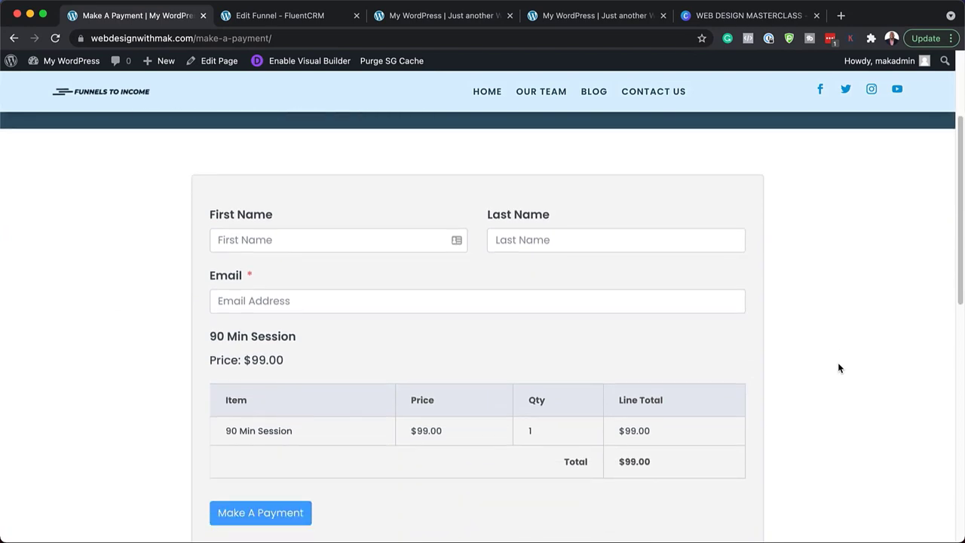
pyautogui.scroll(3, 824, 369)
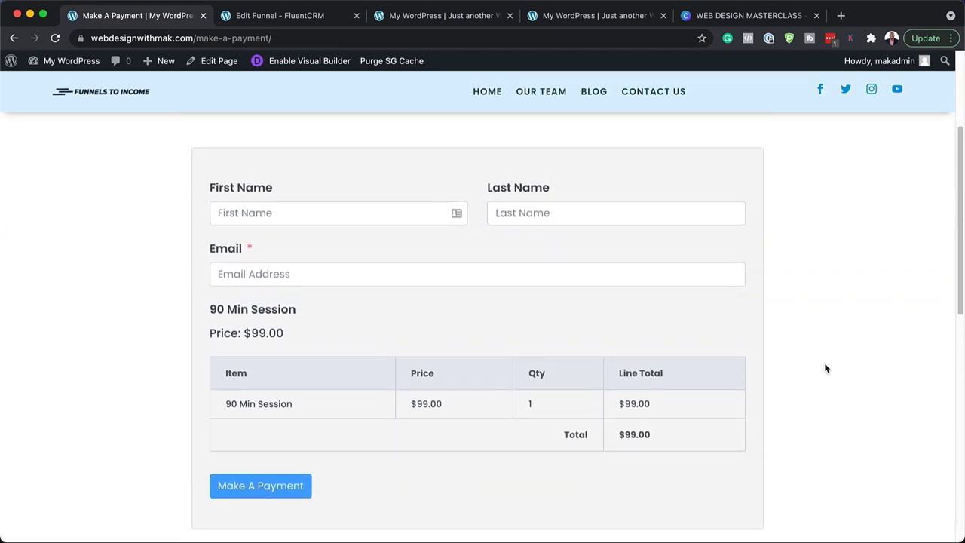
pyautogui.scroll(2, 825, 369)
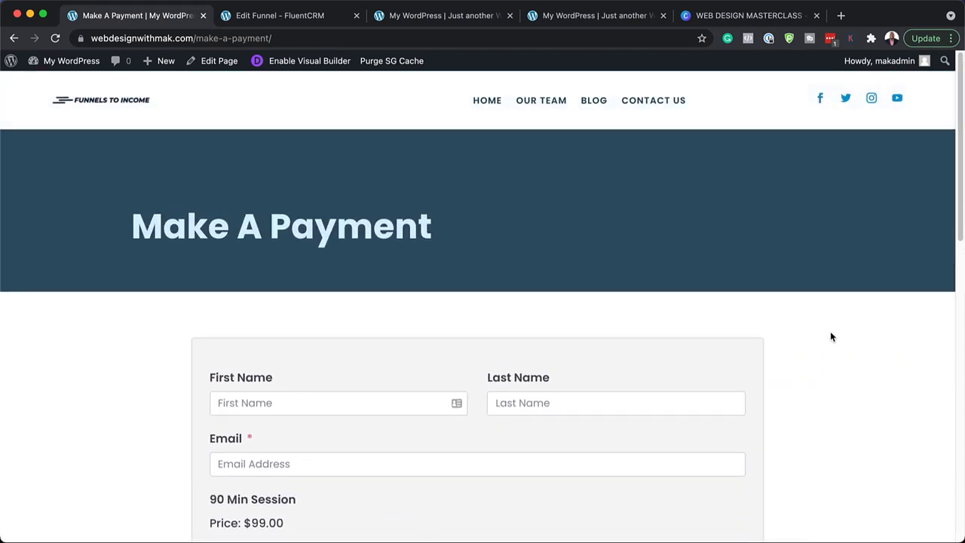
pyautogui.click(280, 19)
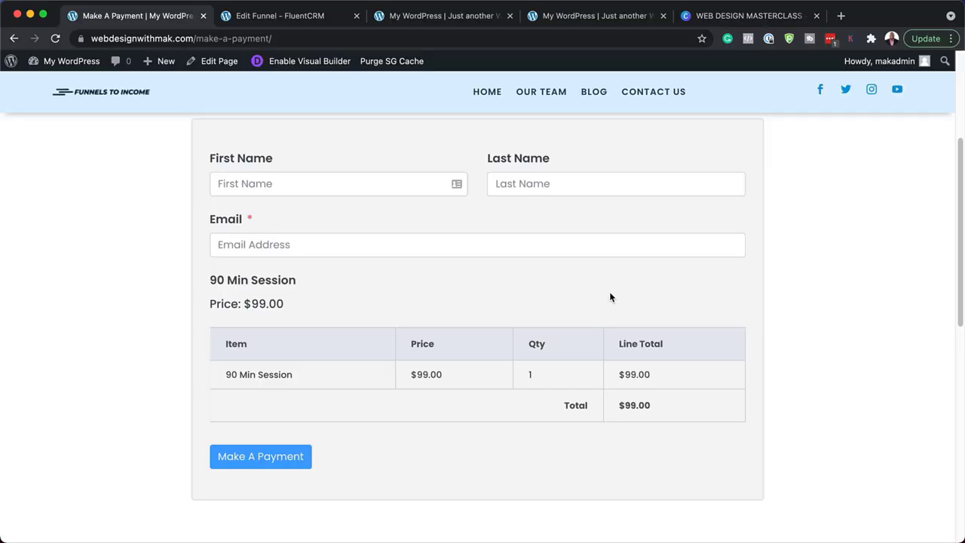
# Focus the newsletter email field and scroll the page.
pyautogui.scroll(-10, 610, 296)
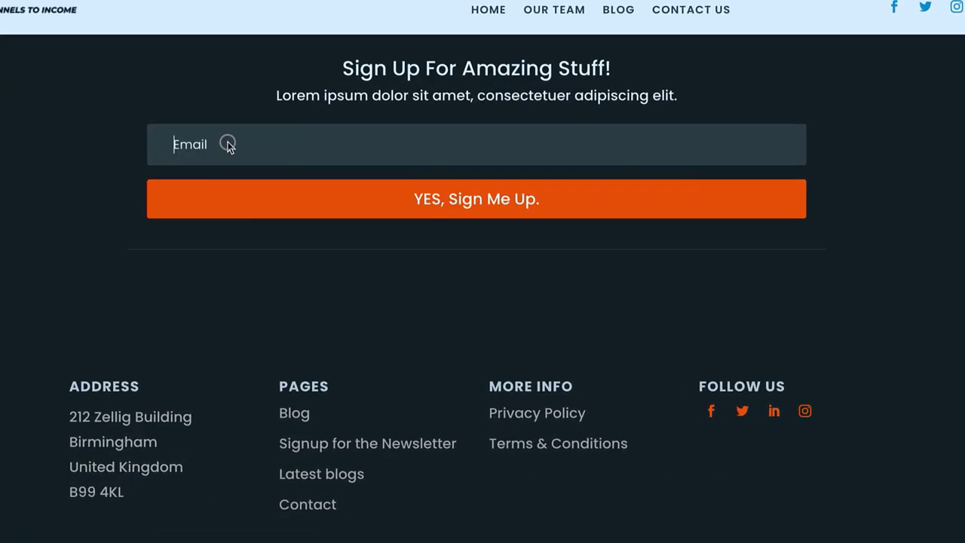
pyautogui.click(274, 206)
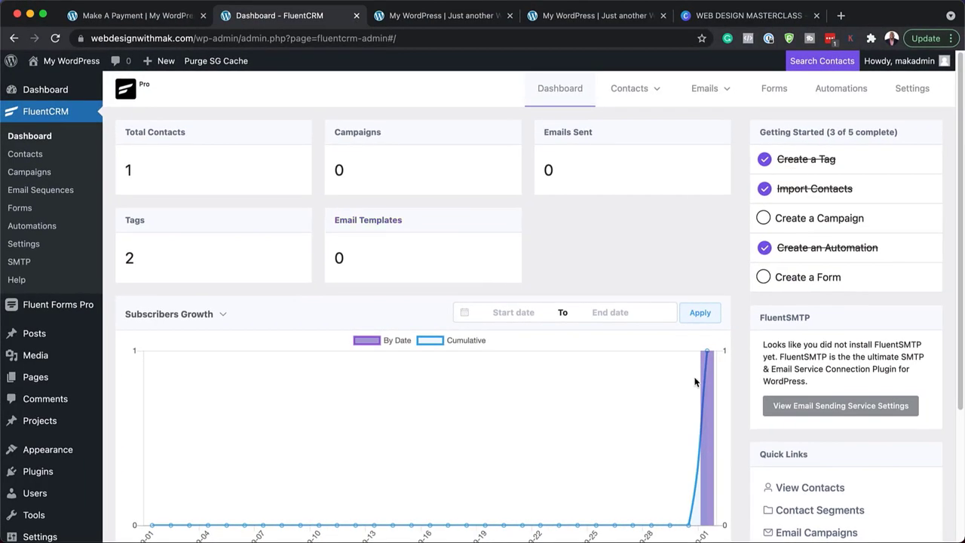
pyautogui.moveTo(707, 355)
pyautogui.scroll(-2, 709, 354)
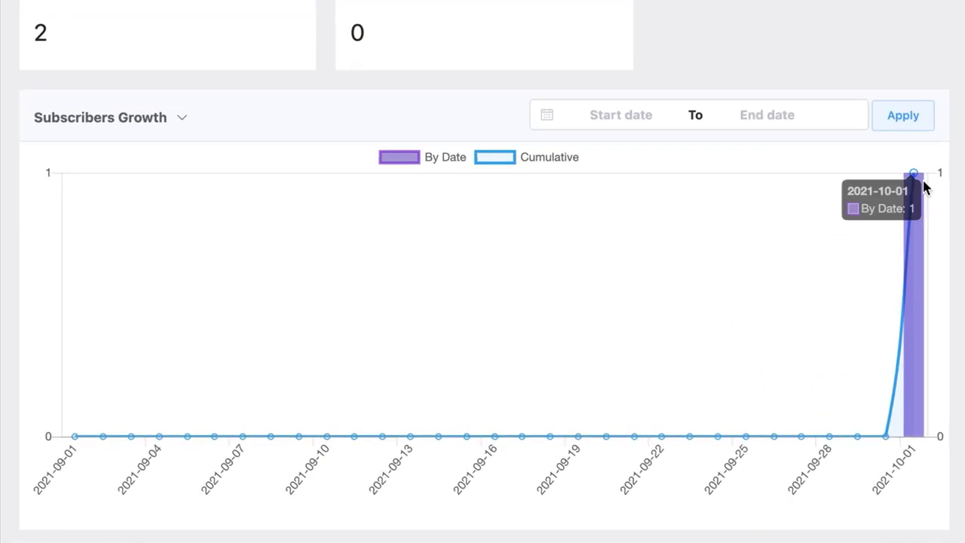
pyautogui.scroll(2, 720, 334)
# Open Contacts > All Contacts to see the single subscribed contact.
pyautogui.moveTo(578, 73)
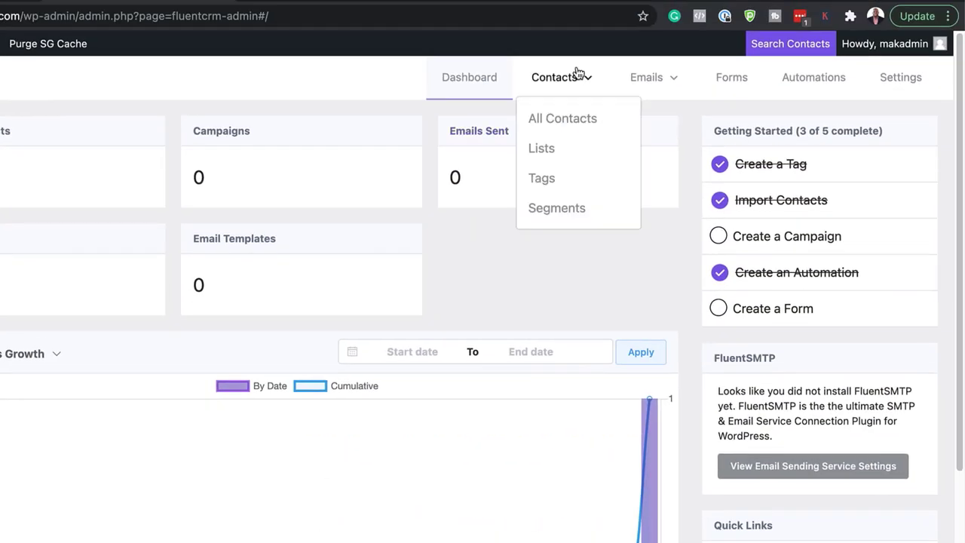
pyautogui.click(563, 121)
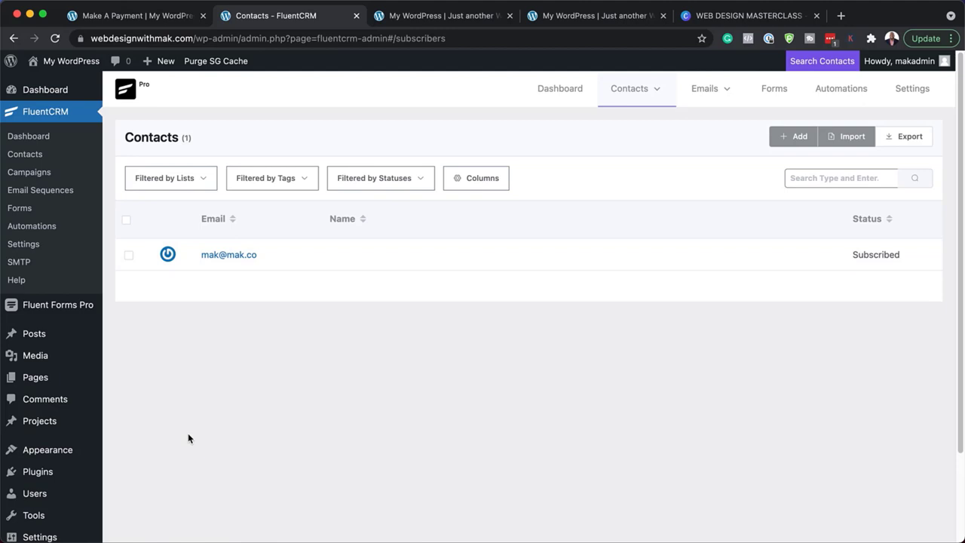
pyautogui.moveTo(722, 89)
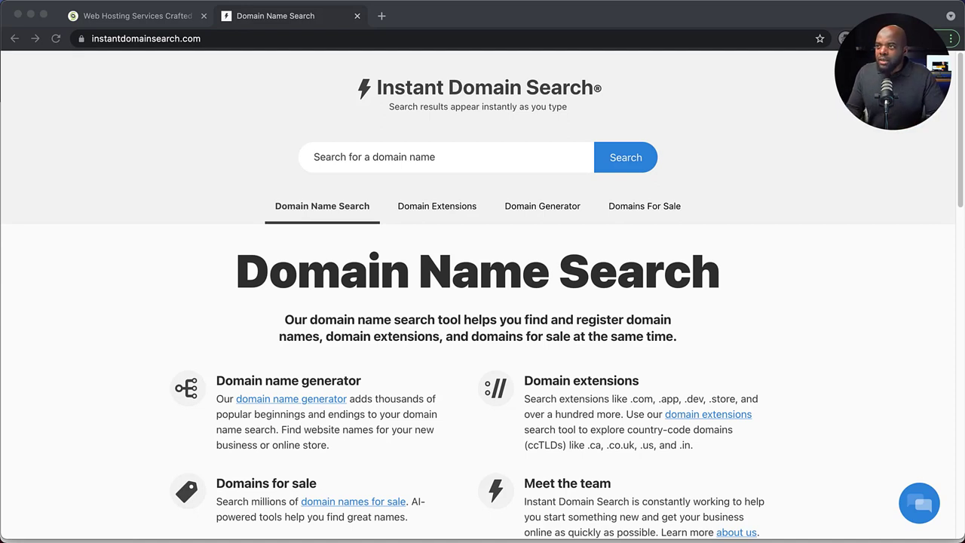
# Search mak.com, then designwithmak.com, finding both domains taken.
pyautogui.click(406, 160)
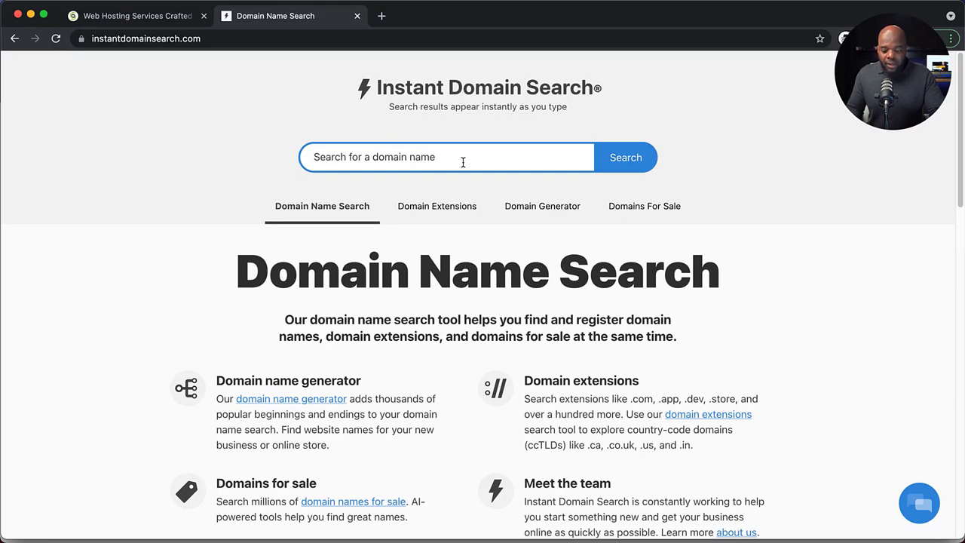
pyautogui.write('mak.')
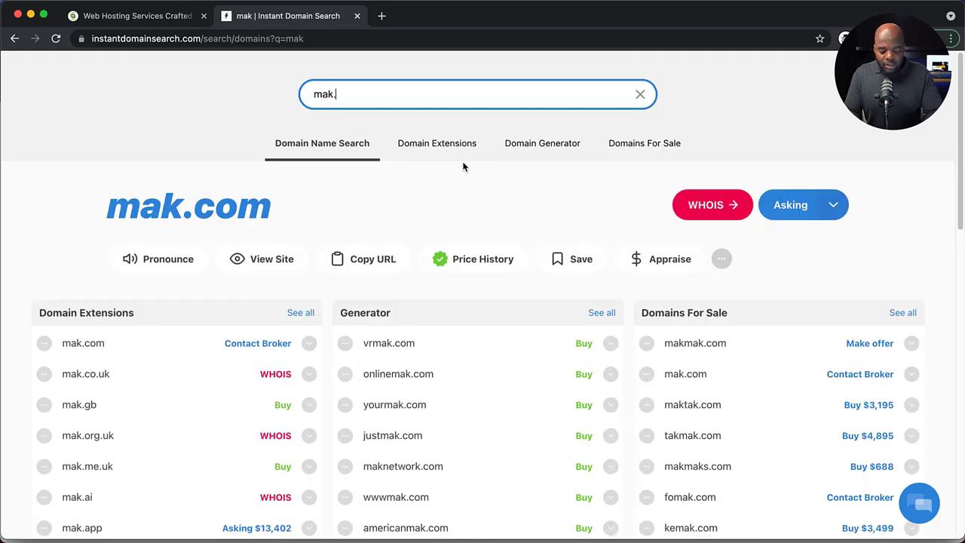
pyautogui.write('com')
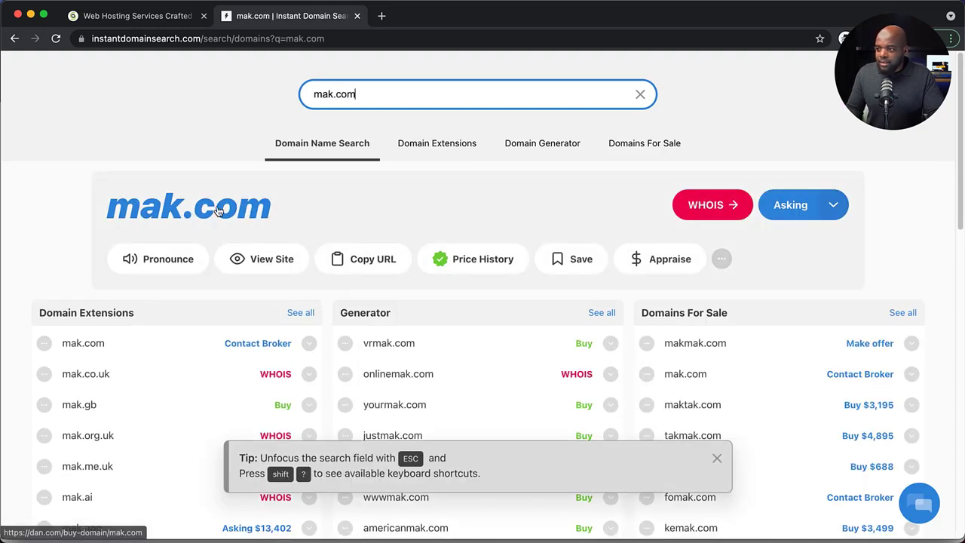
pyautogui.press('Escape')
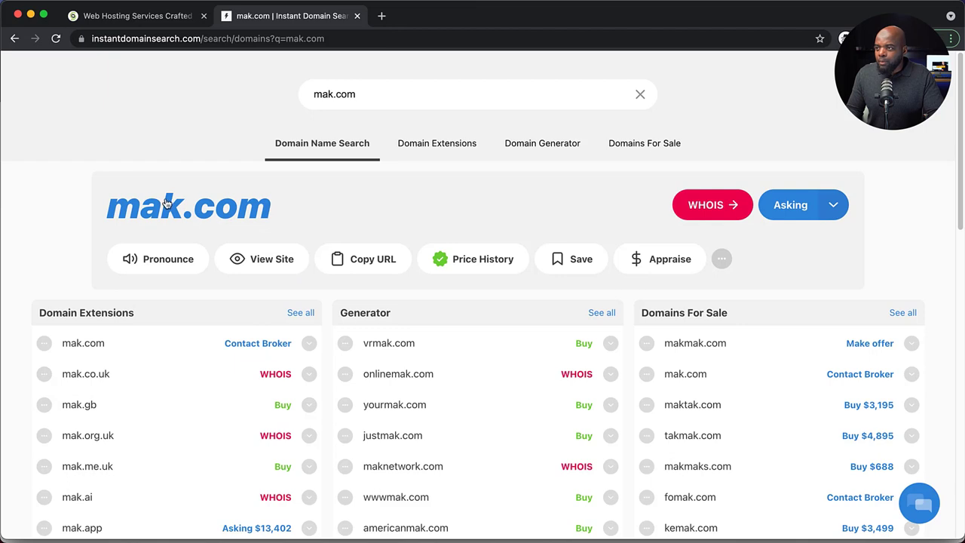
pyautogui.click(333, 93)
pyautogui.moveTo(333, 93); pyautogui.dragTo(292, 91)
pyautogui.write('designwithmak')
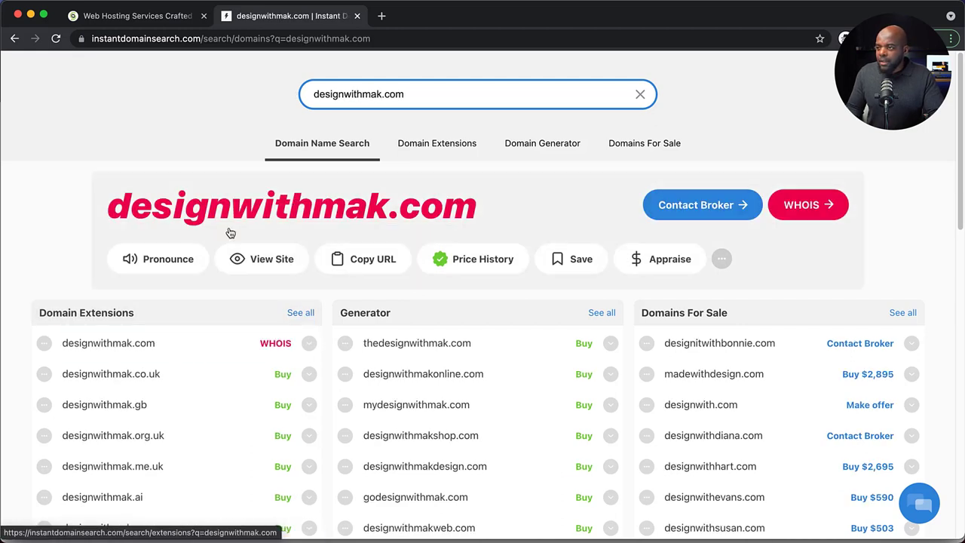
# Try the available funneldesignwithmak.com and select it before returning to SiteGround.
pyautogui.click(316, 92)
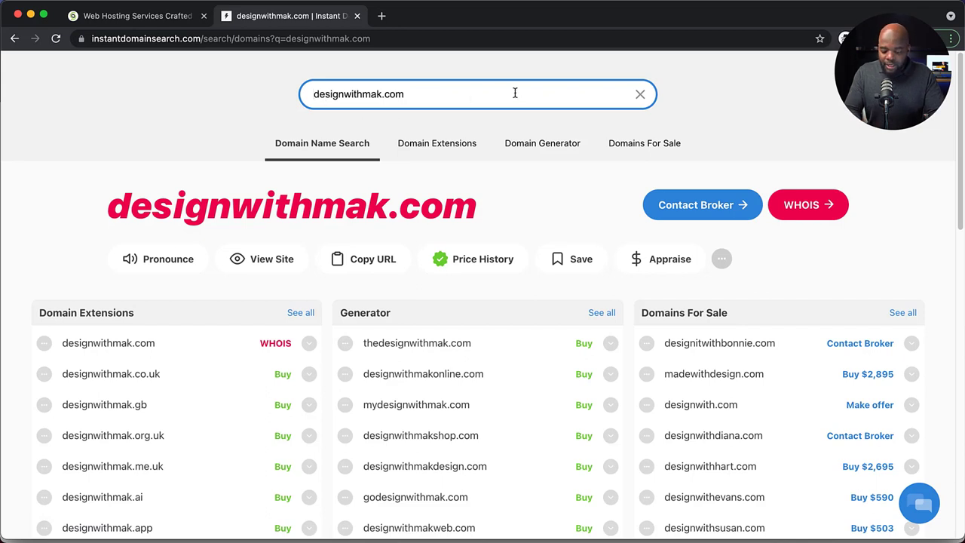
pyautogui.write('funnel')
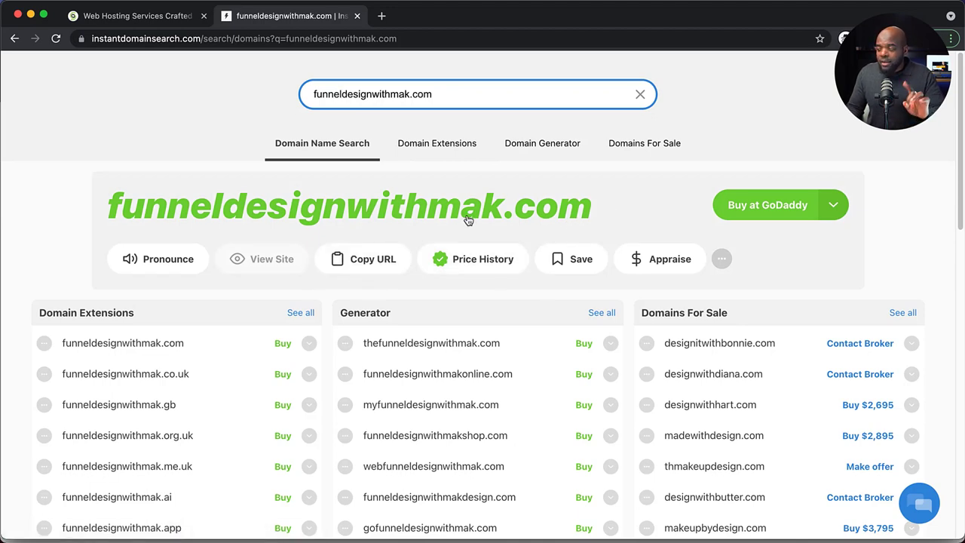
pyautogui.click(454, 97)
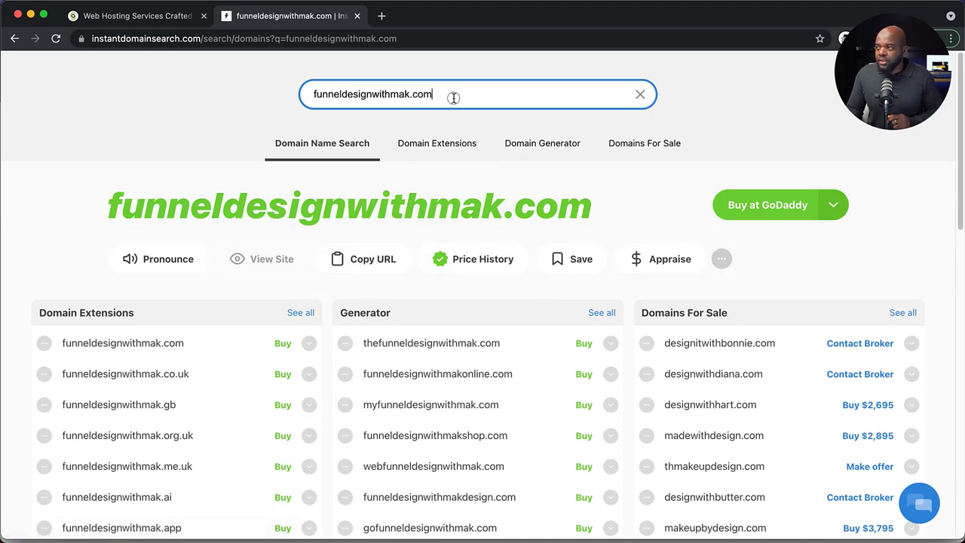
pyautogui.press('super+a')
pyautogui.press('super+c')
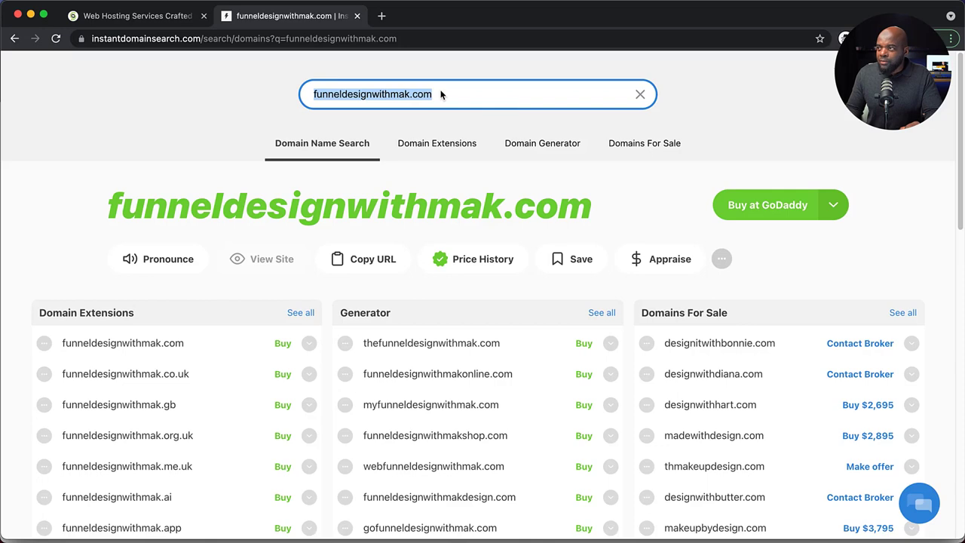
pyautogui.click(165, 19)
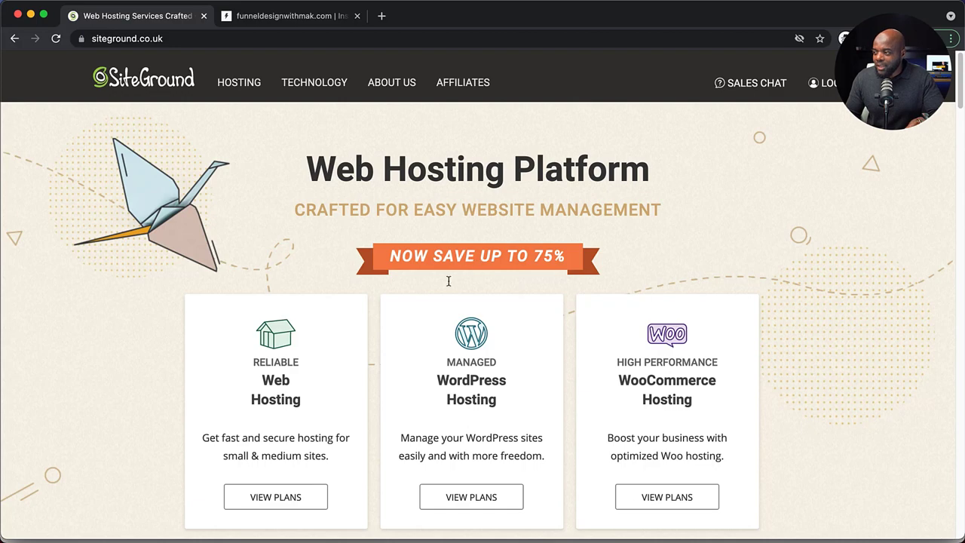
# Open the Managed WordPress Hosting plans page and scroll through it.
pyautogui.scroll(-2, 302, 309)
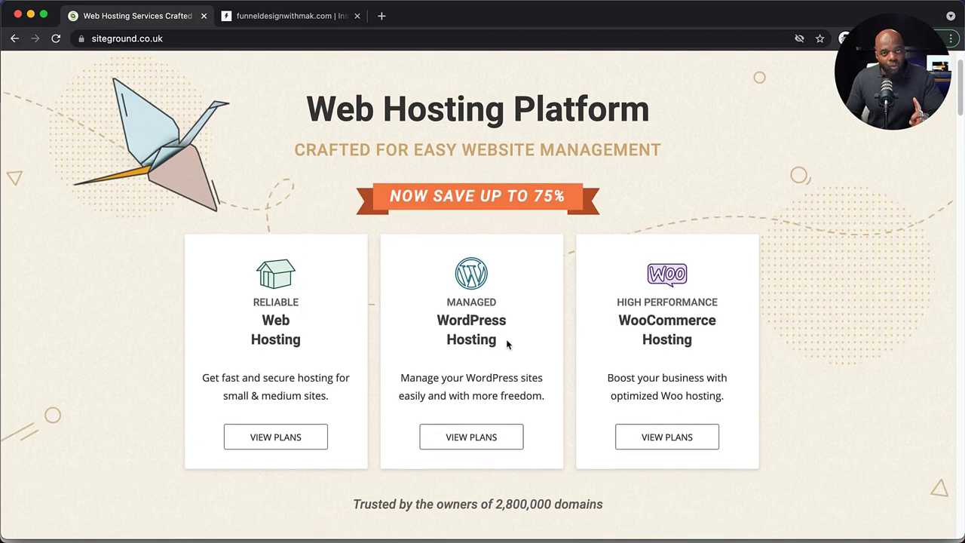
pyautogui.click(482, 441)
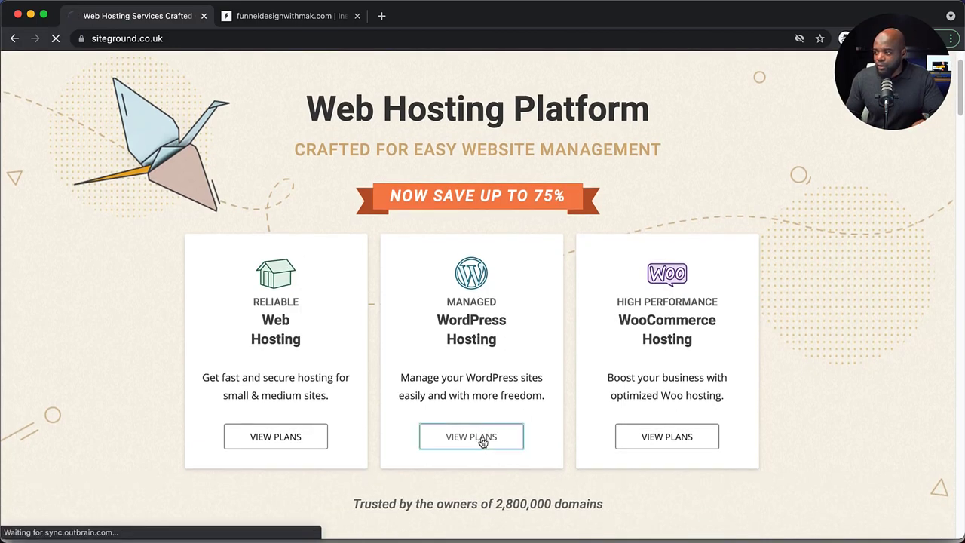
pyautogui.scroll(-5, 612, 391)
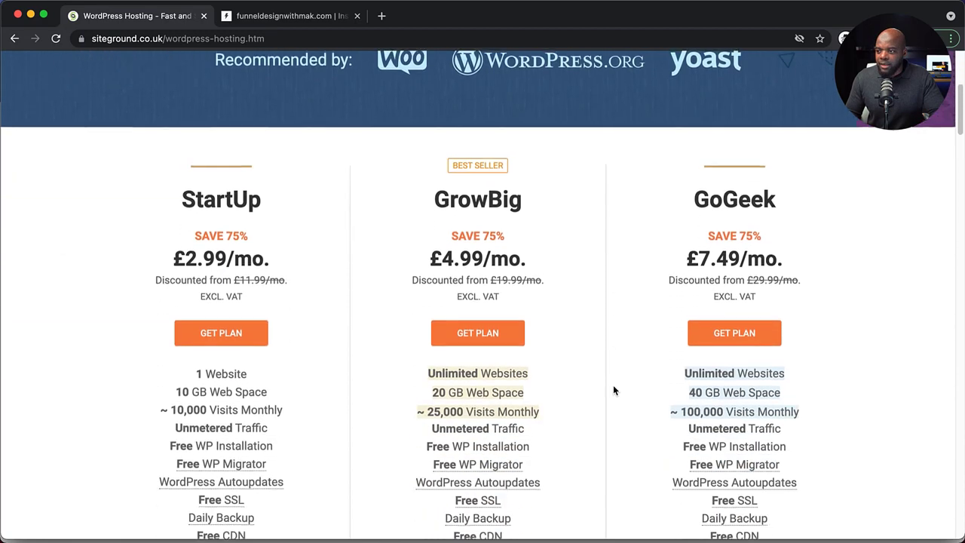
pyautogui.scroll(-1, 613, 390)
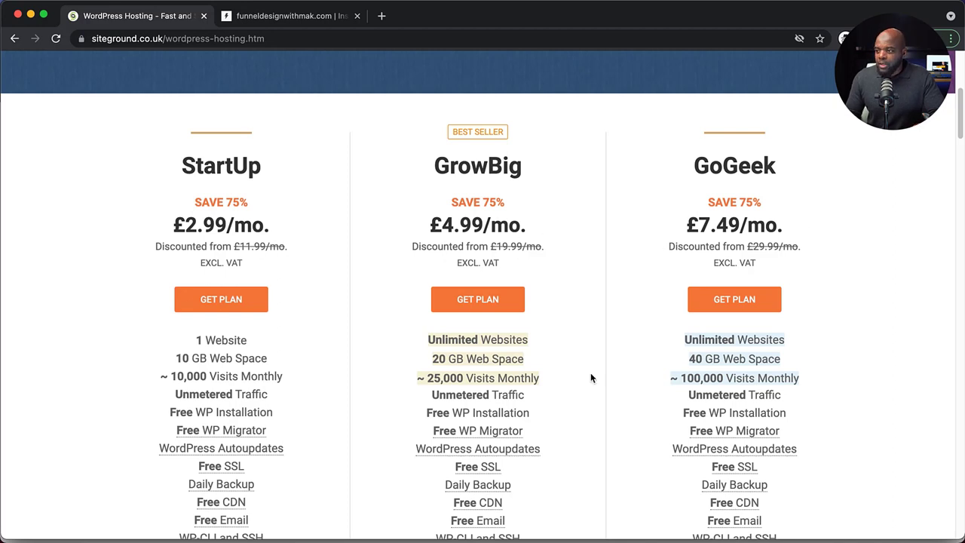
pyautogui.scroll(-3, 593, 376)
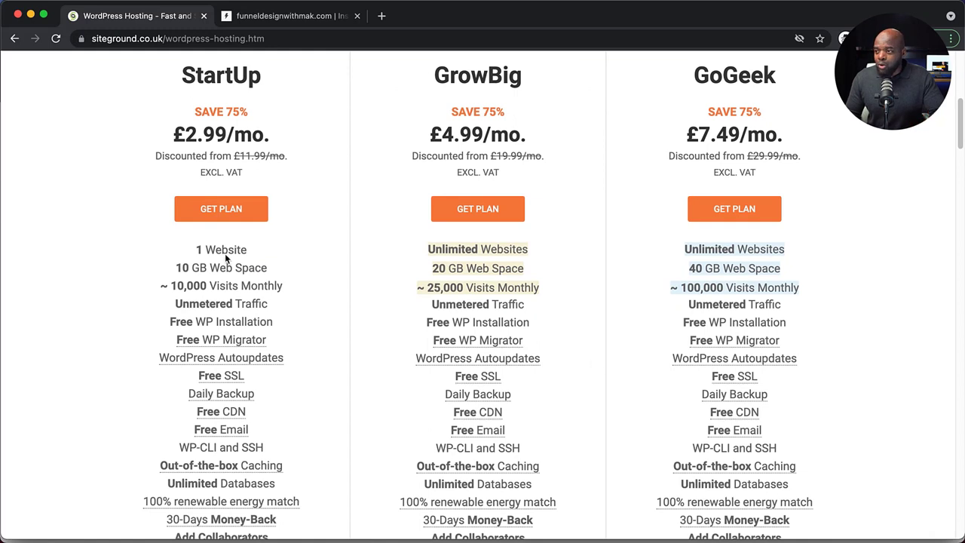
pyautogui.scroll(1, 279, 257)
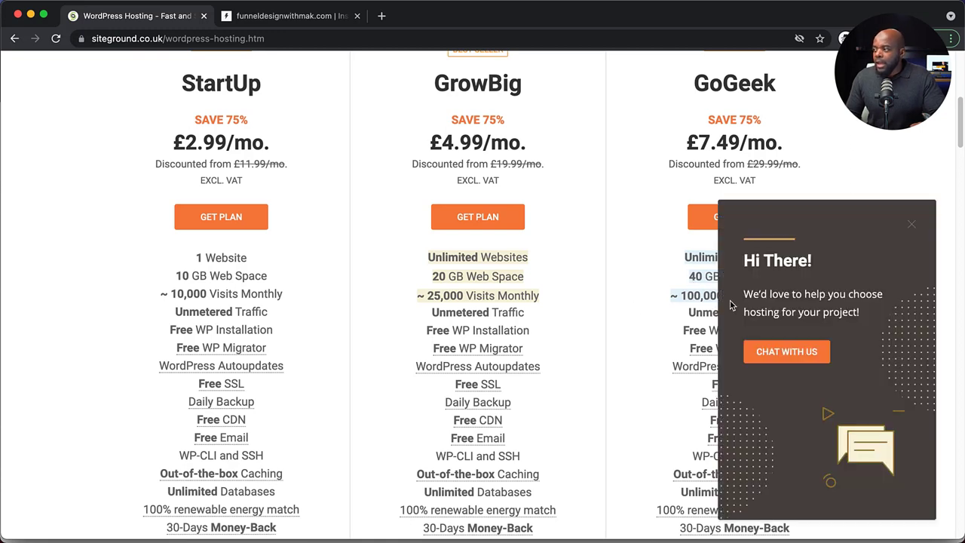
# Dismiss the chat popup and compare StartUp £2.99, GrowBig £4.99 and GoGeek £7.49 plans.
pyautogui.click(911, 224)
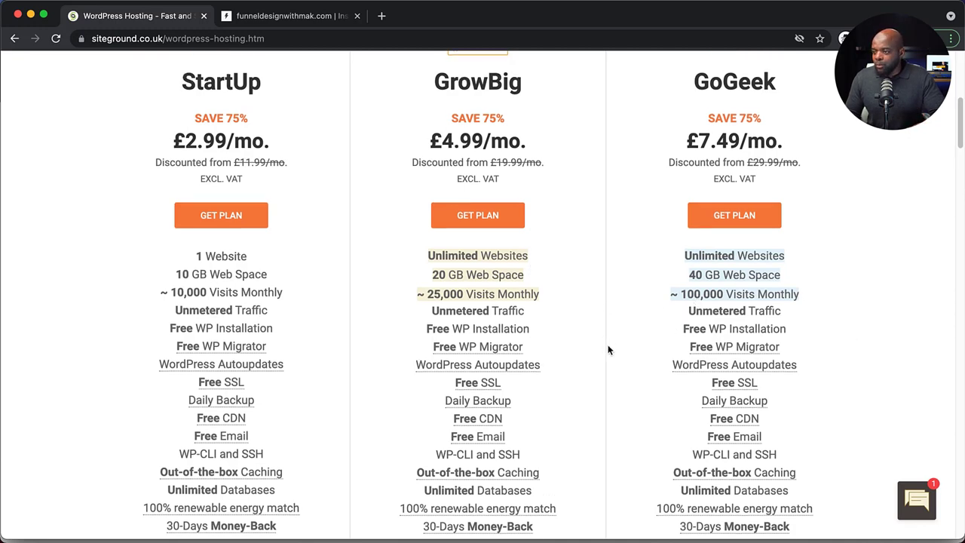
pyautogui.scroll(-3, 609, 349)
pyautogui.scroll(-4, 609, 349)
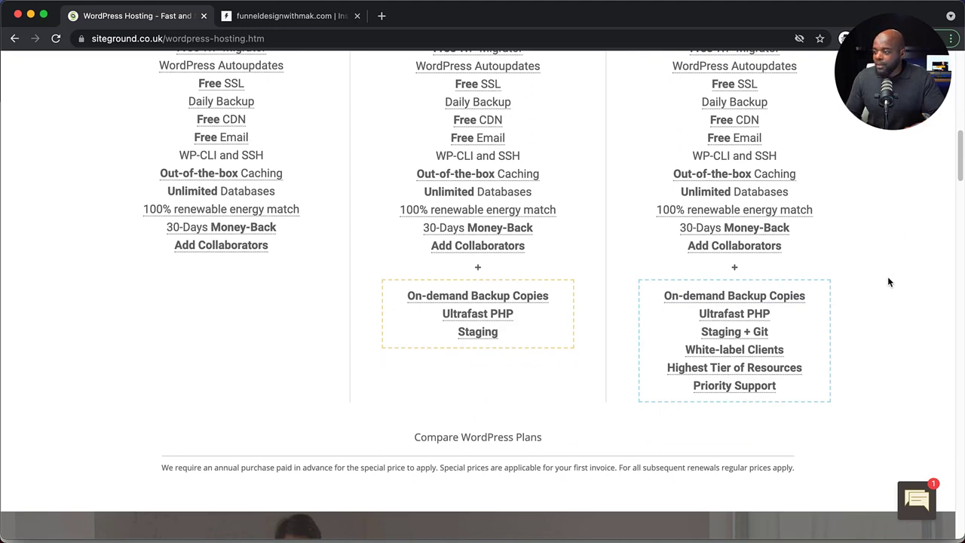
pyautogui.scroll(5, 888, 279)
pyautogui.scroll(2, 887, 276)
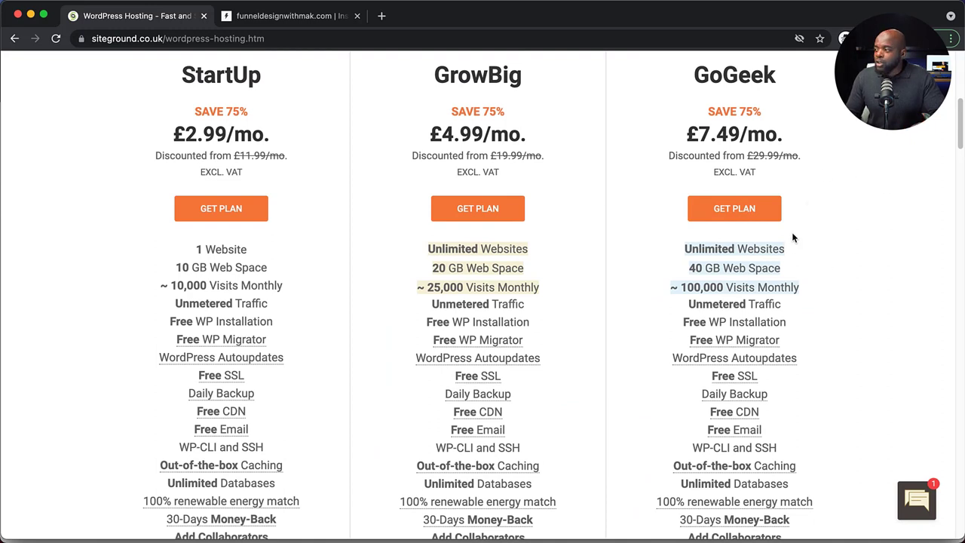
pyautogui.scroll(5, 862, 243)
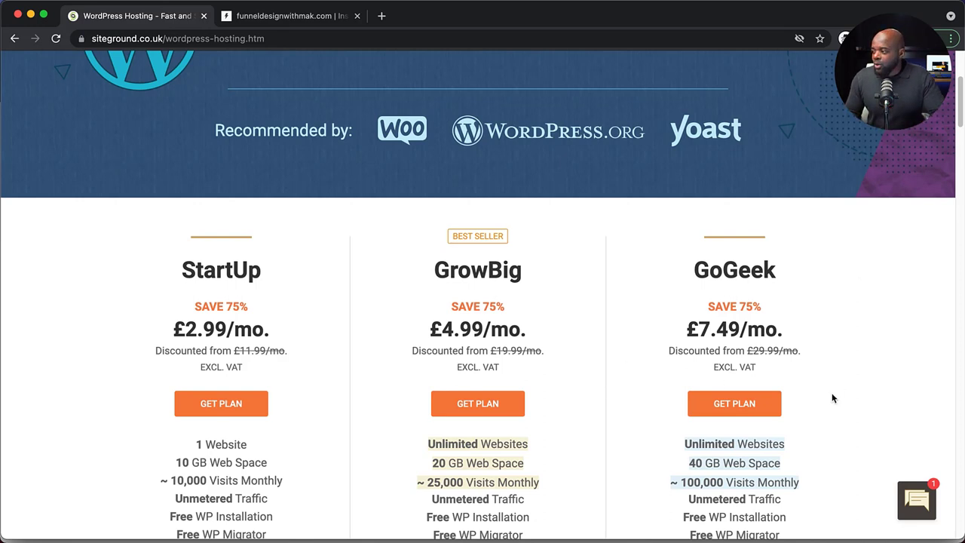
# Choose the GoGeek plan and paste funneldesignwithmak.com as the new domain.
pyautogui.click(739, 405)
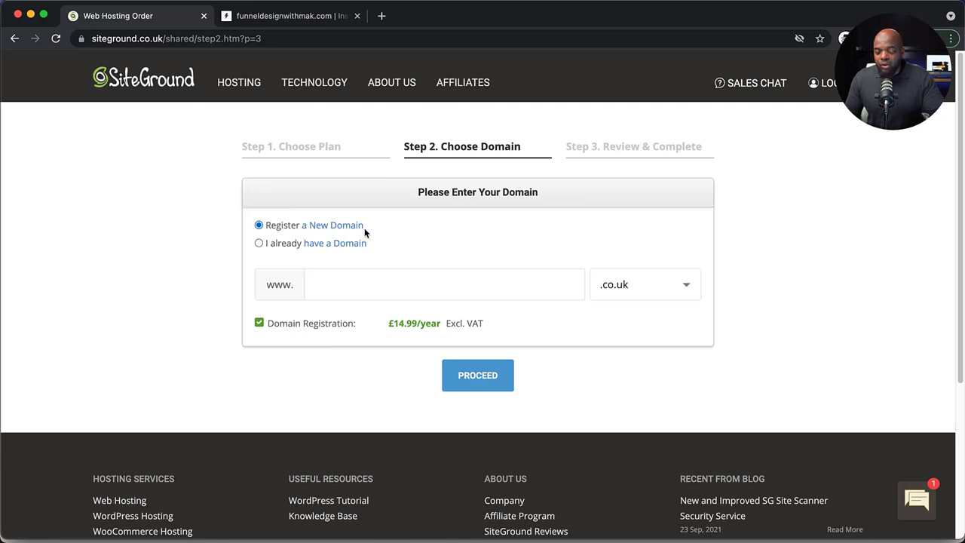
pyautogui.click(356, 284)
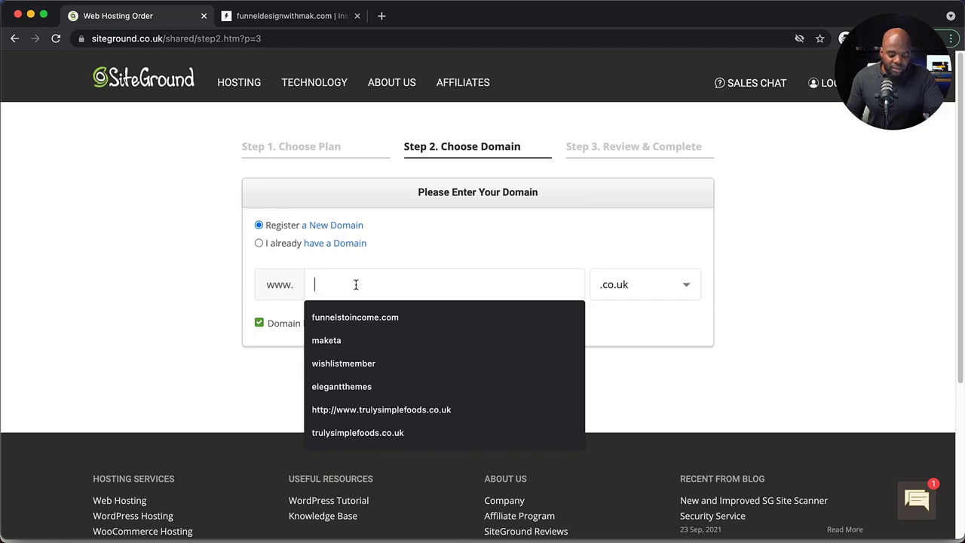
pyautogui.press('super+v')
pyautogui.click(299, 17)
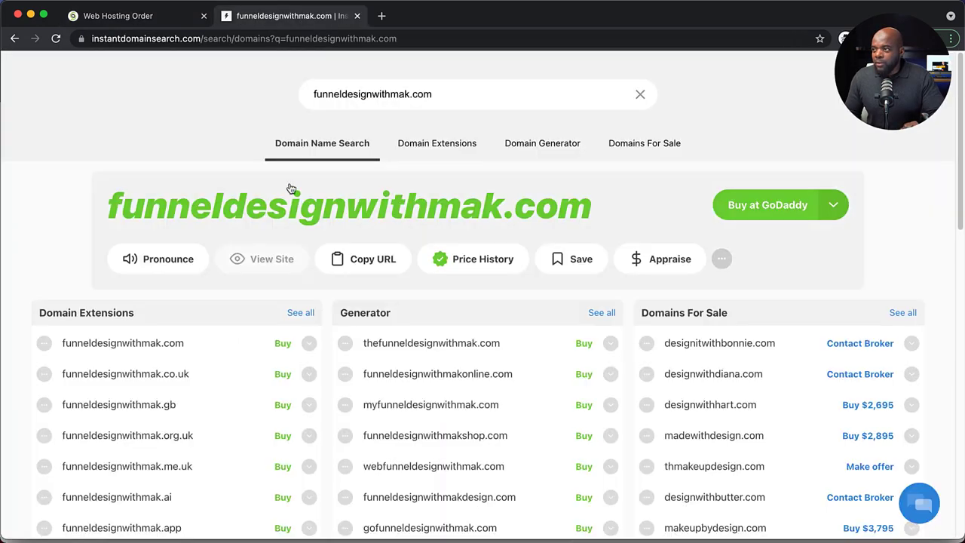
pyautogui.click(150, 15)
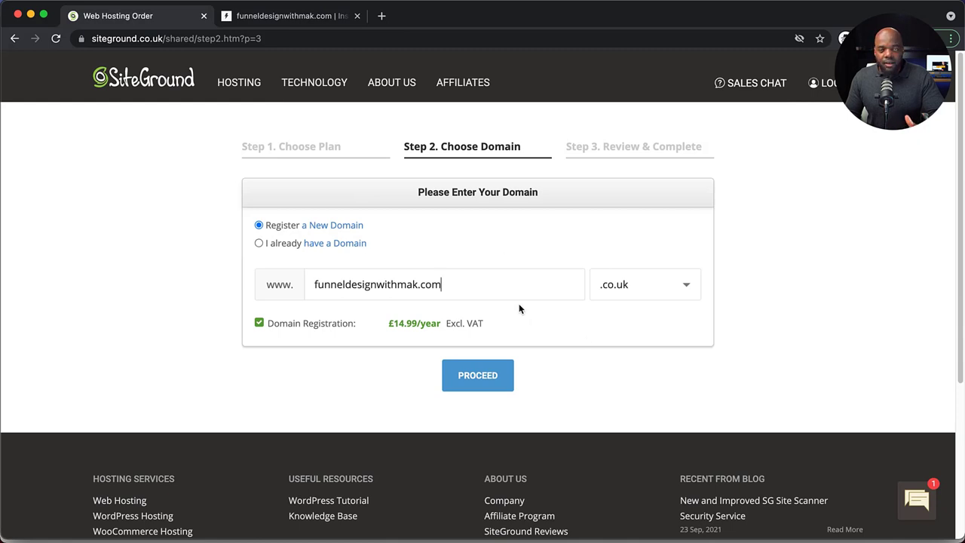
# Pick the .com extension, keep Register a New Domain, and proceed to review.
pyautogui.click(687, 289)
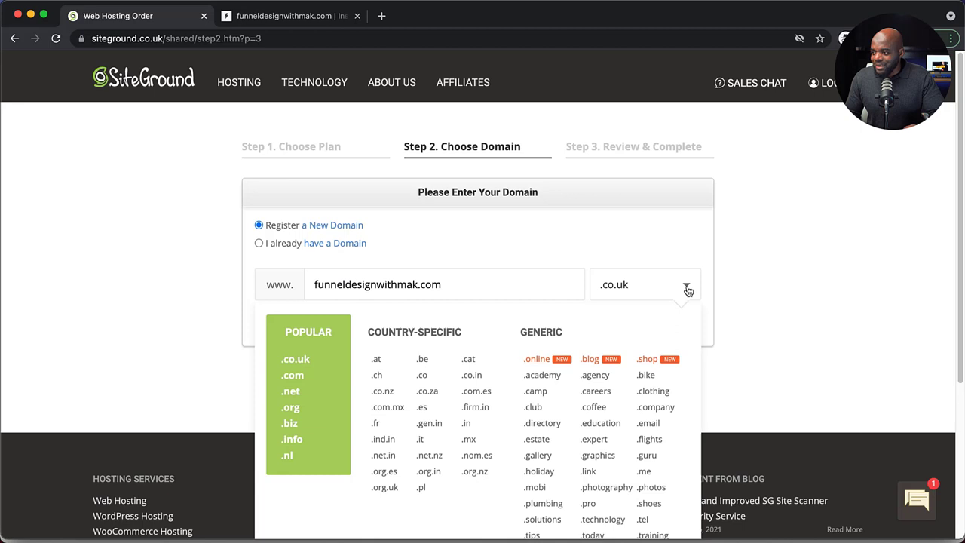
pyautogui.click(306, 377)
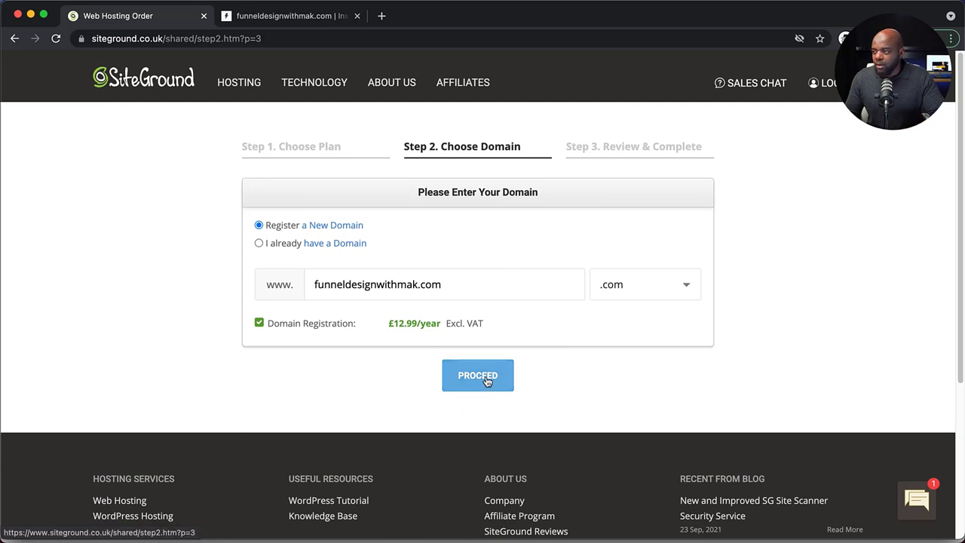
pyautogui.click(259, 243)
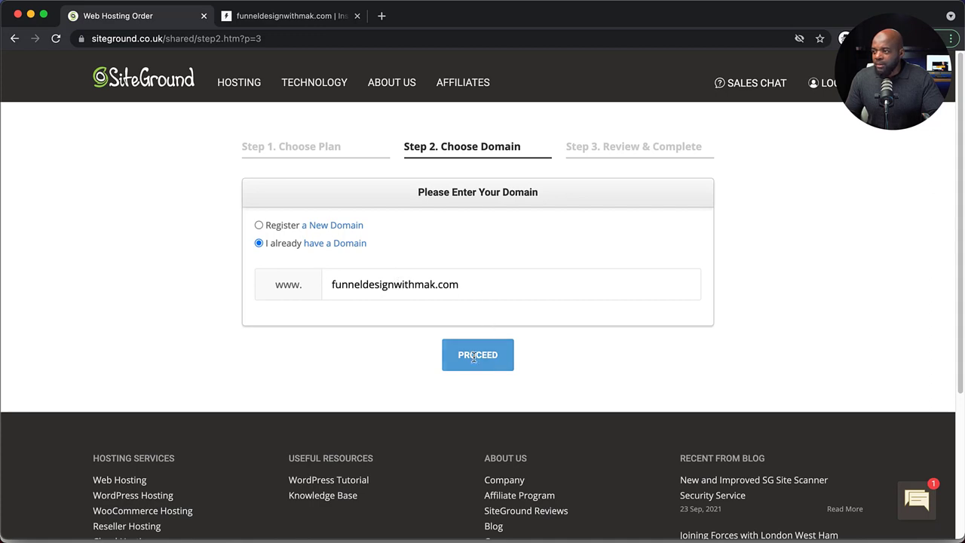
pyautogui.click(259, 225)
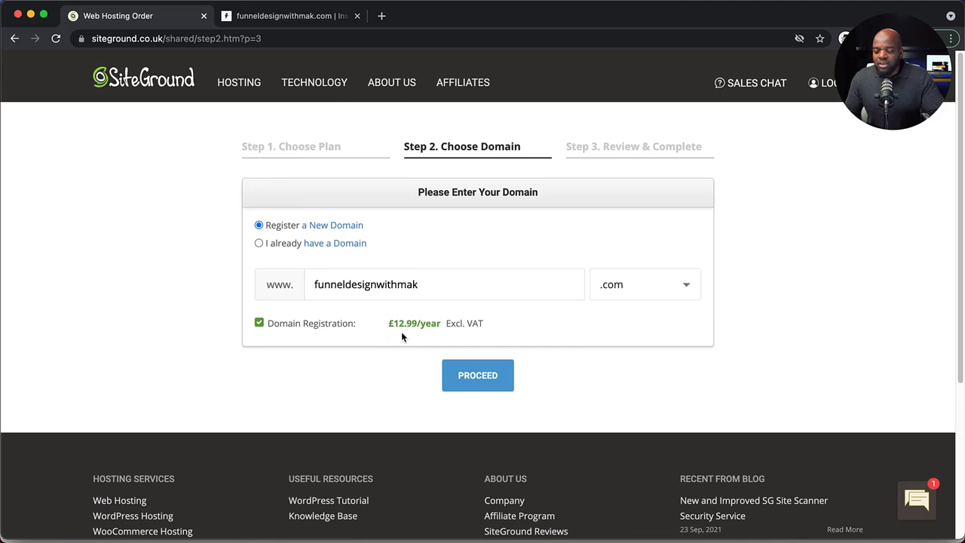
pyautogui.click(483, 377)
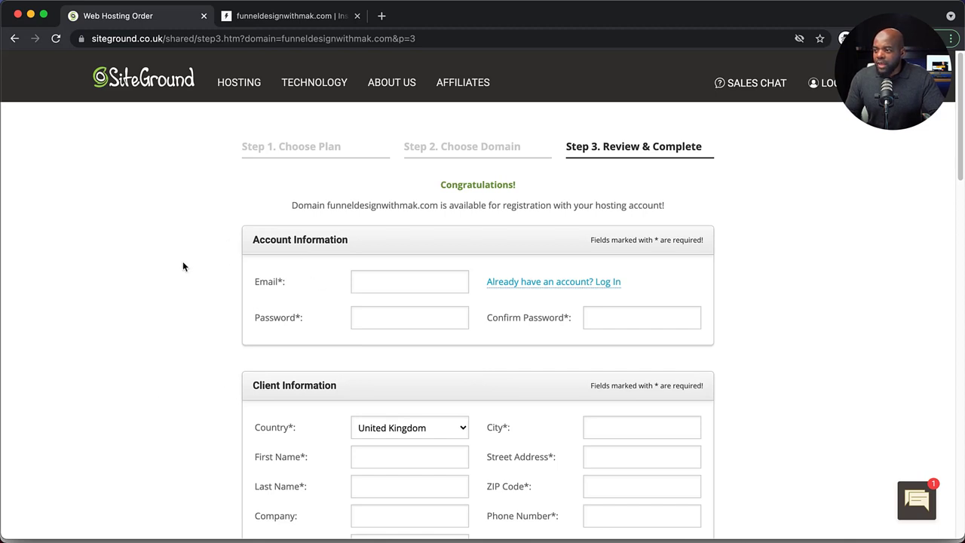
# Fill the account e-mail from a saved address and enter the password in both password fields.
pyautogui.click(379, 283)
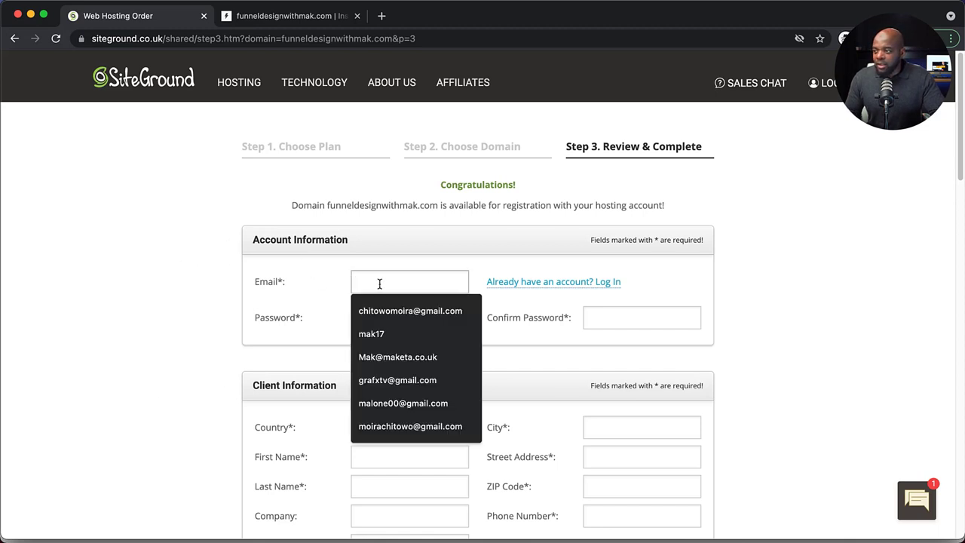
pyautogui.click(430, 359)
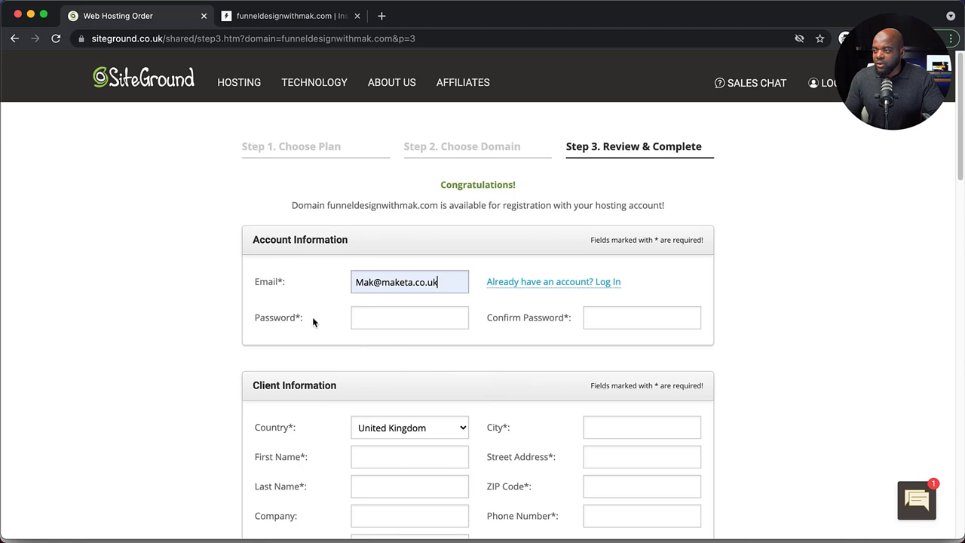
pyautogui.click(390, 325)
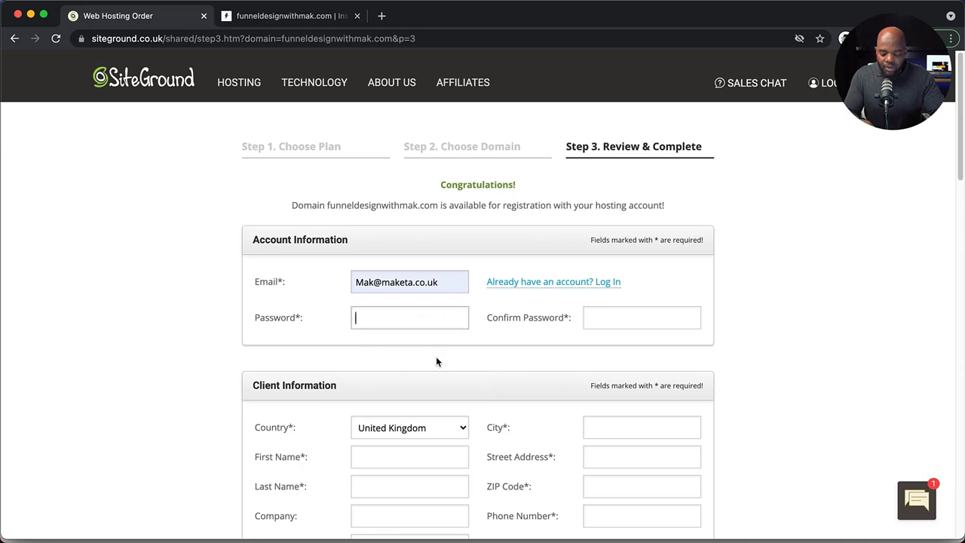
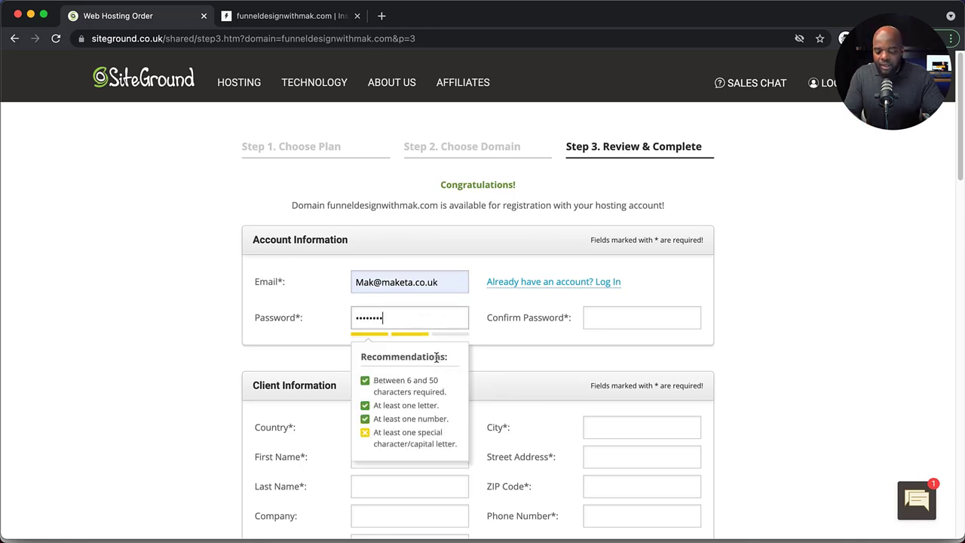
pyautogui.click(174, 354)
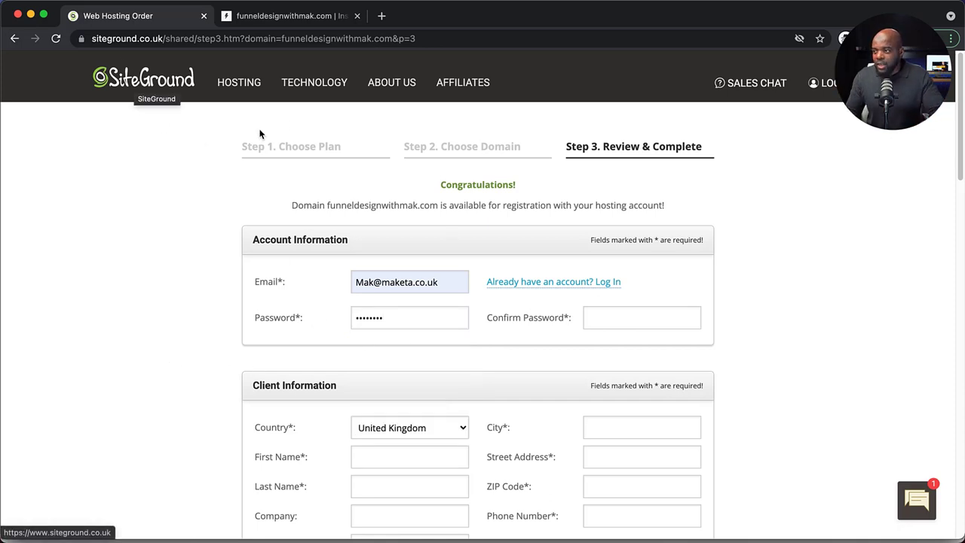
pyautogui.click(631, 317)
pyautogui.write('••')
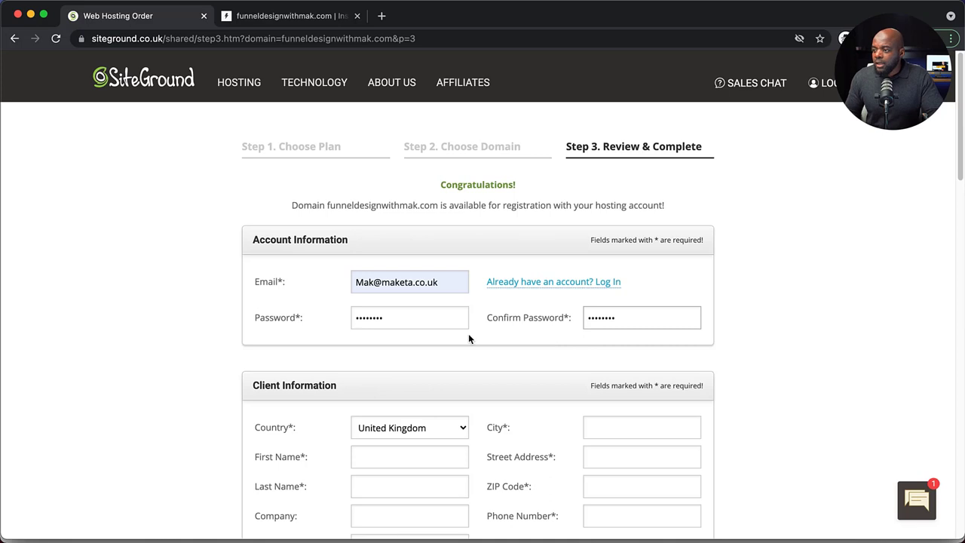
pyautogui.scroll(-5, 293, 352)
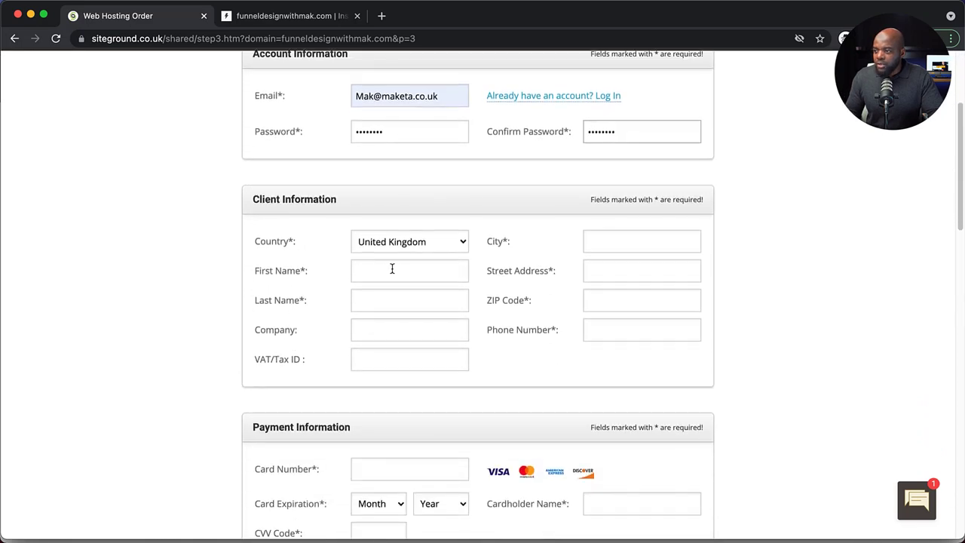
pyautogui.click(392, 268)
pyautogui.click(181, 339)
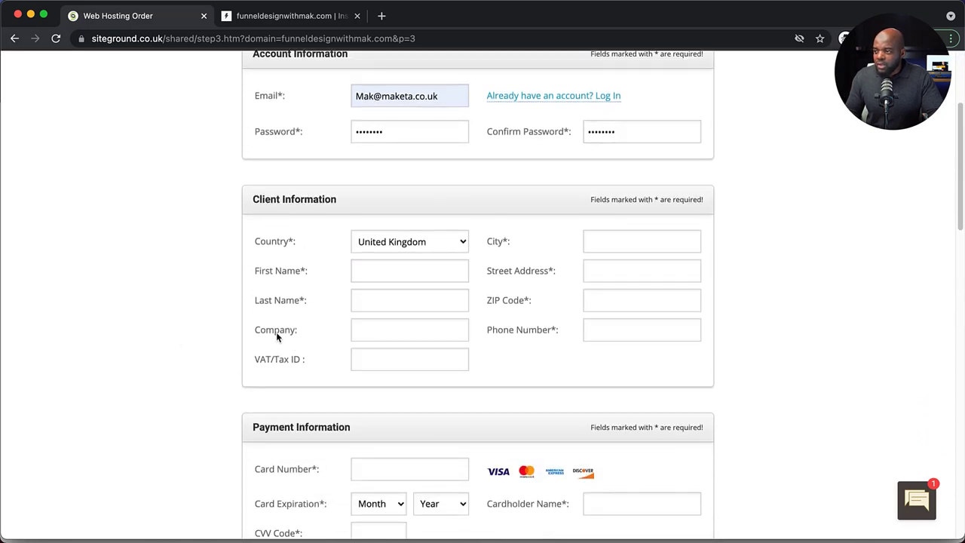
pyautogui.scroll(-2, 181, 367)
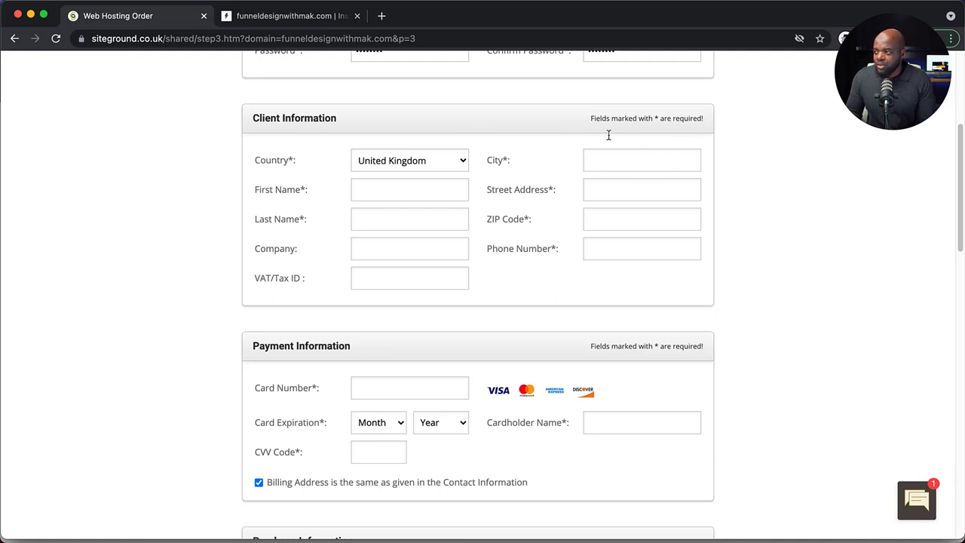
pyautogui.scroll(-4, 211, 324)
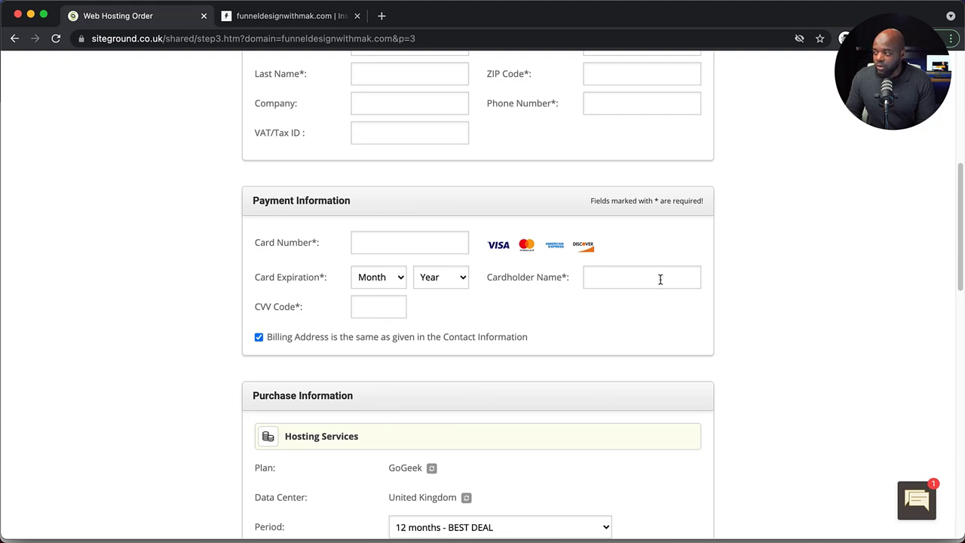
pyautogui.scroll(-3, 520, 310)
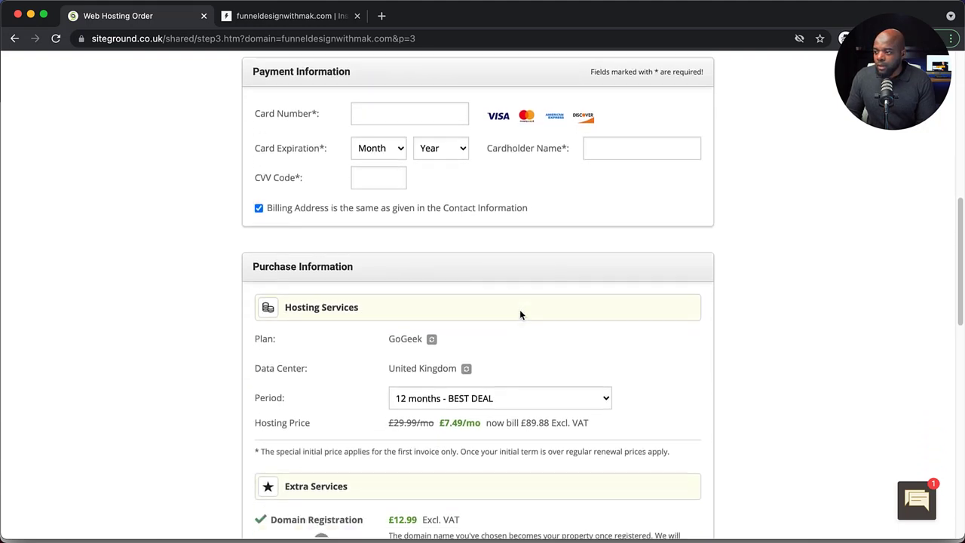
pyautogui.scroll(-4, 520, 315)
pyautogui.scroll(-1, 520, 314)
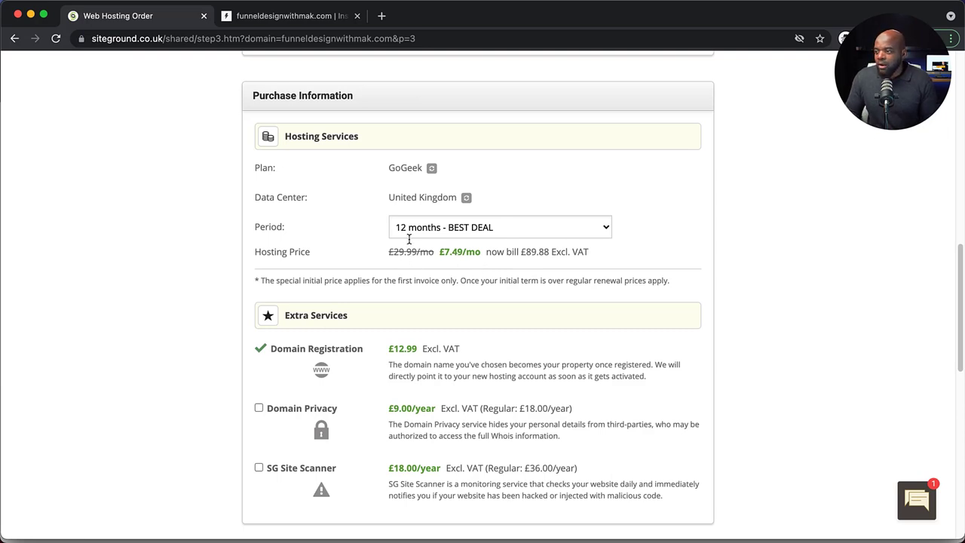
# Scroll down to the order totals and tick the Terms of Service checkbox.
pyautogui.scroll(-2, 217, 368)
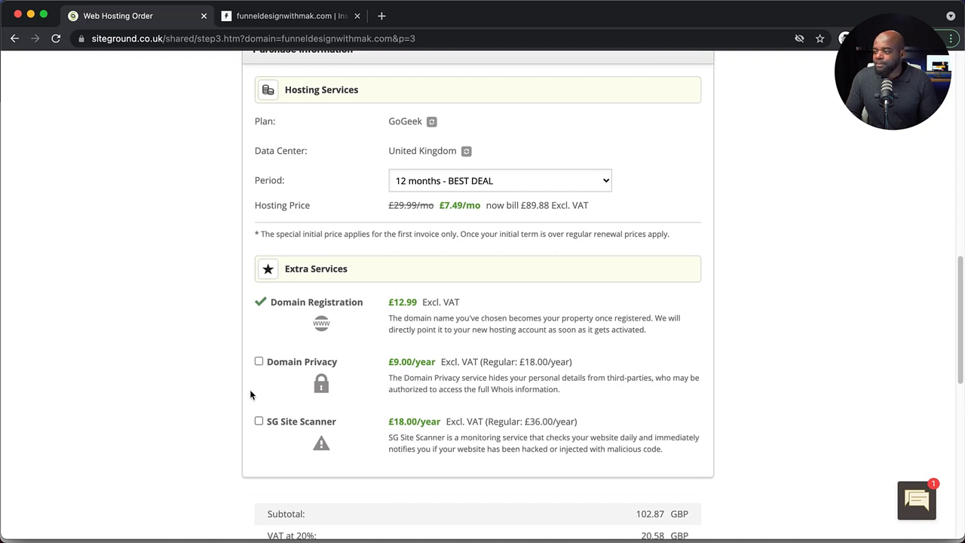
pyautogui.scroll(-1, 188, 397)
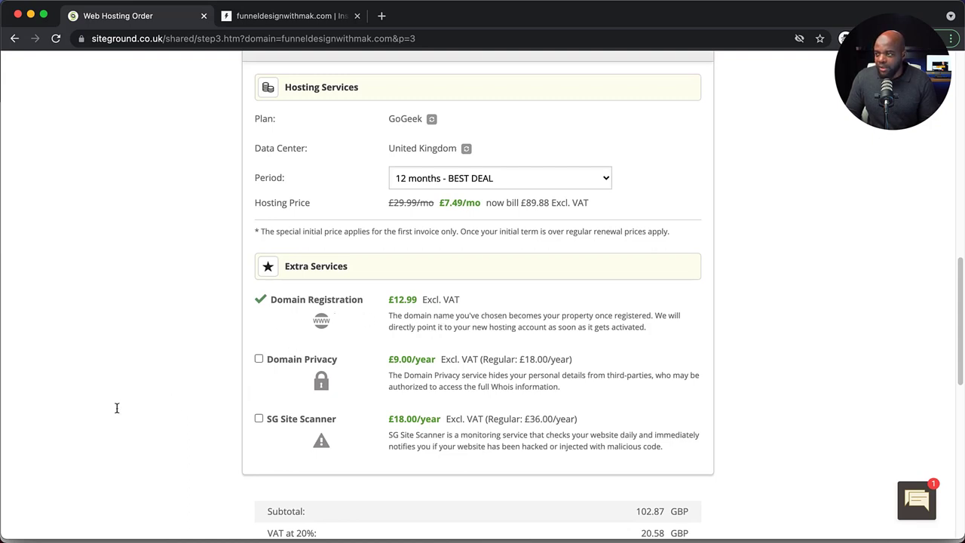
pyautogui.scroll(-5, 189, 429)
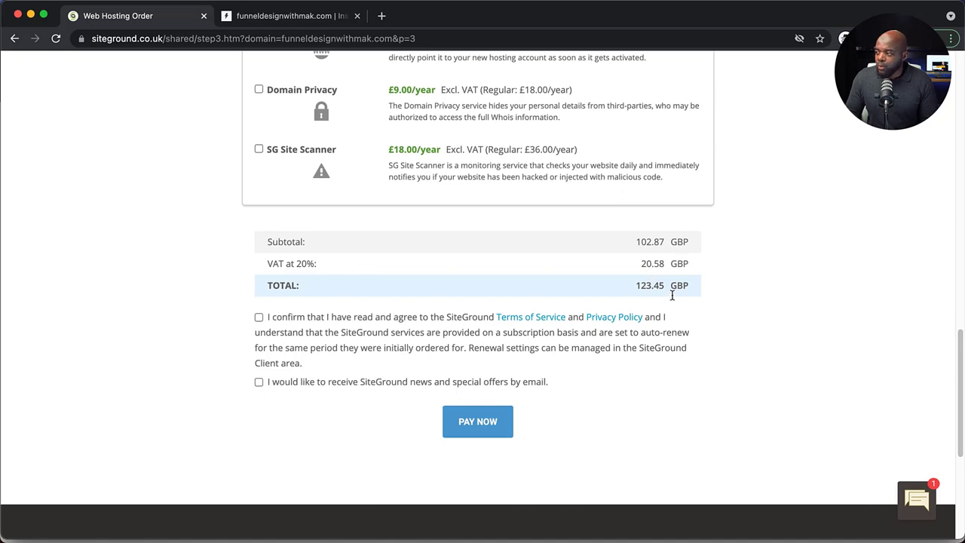
pyautogui.click(259, 317)
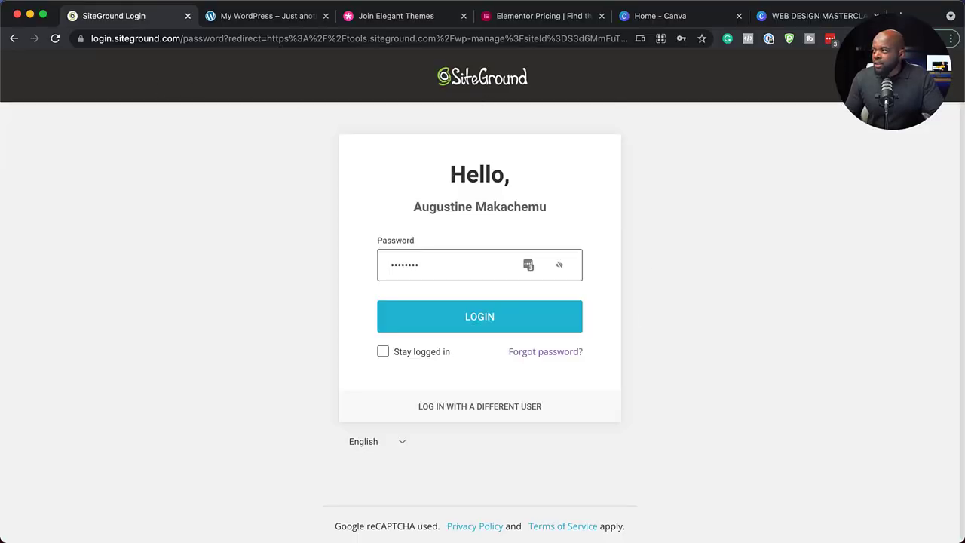
# Log in to Site Tools and visit the Dashboard, then Site > File Manager.
pyautogui.click(486, 319)
pyautogui.click(485, 317)
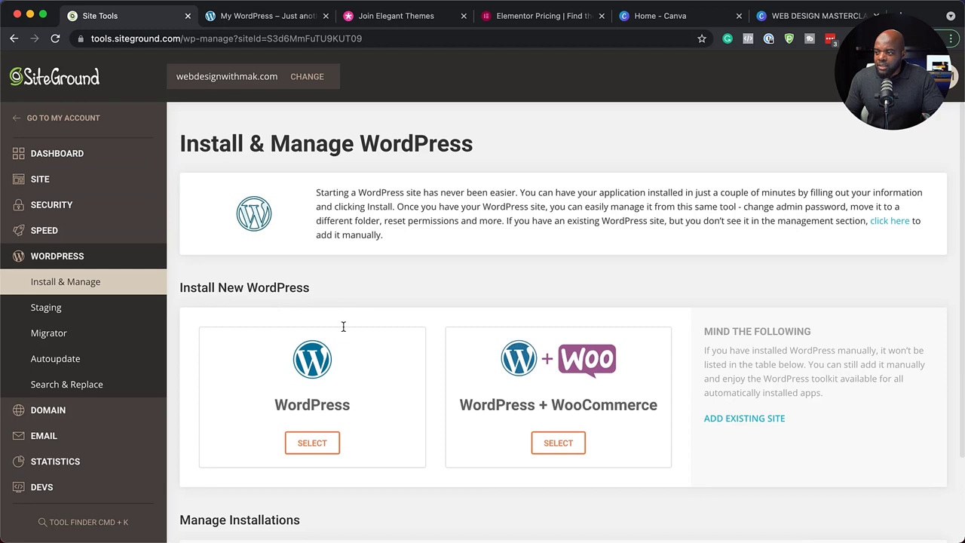
pyautogui.click(121, 154)
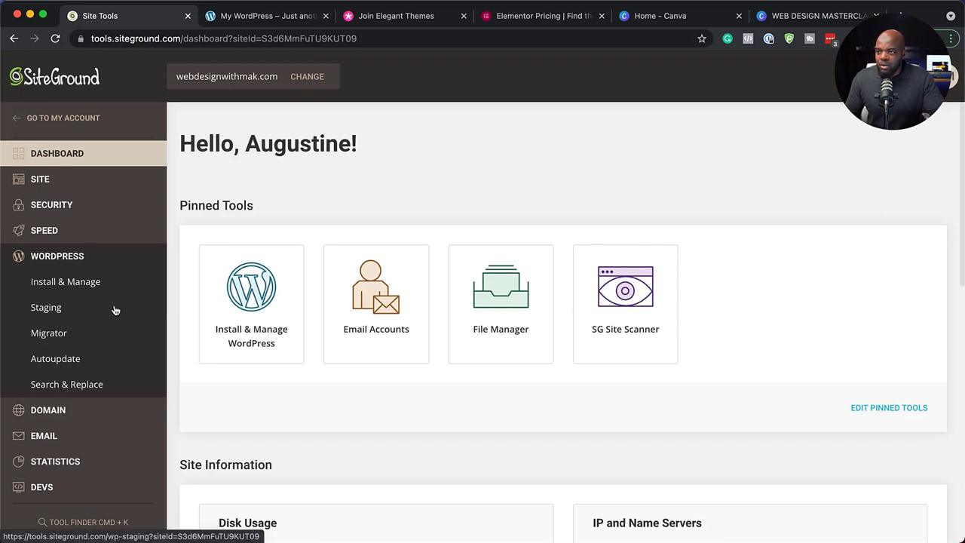
pyautogui.click(85, 182)
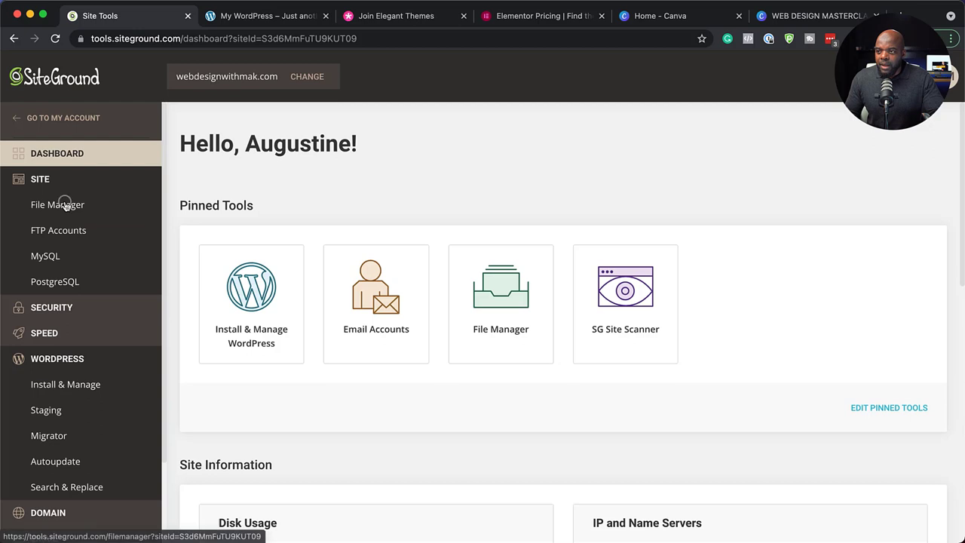
pyautogui.click(63, 206)
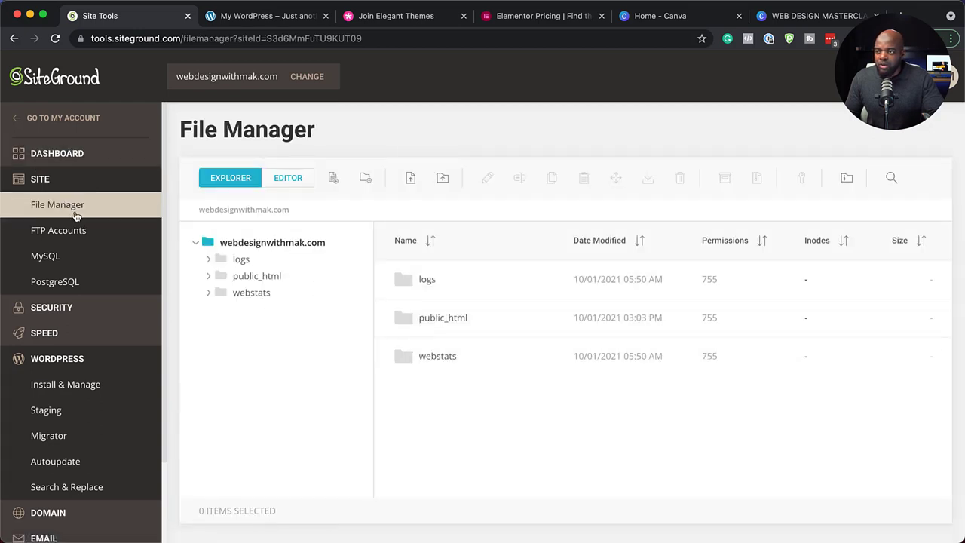
# Open Security > Backups and scroll through the daily system backups.
pyautogui.click(73, 311)
pyautogui.click(70, 311)
pyautogui.click(69, 311)
pyautogui.scroll(-1, 87, 332)
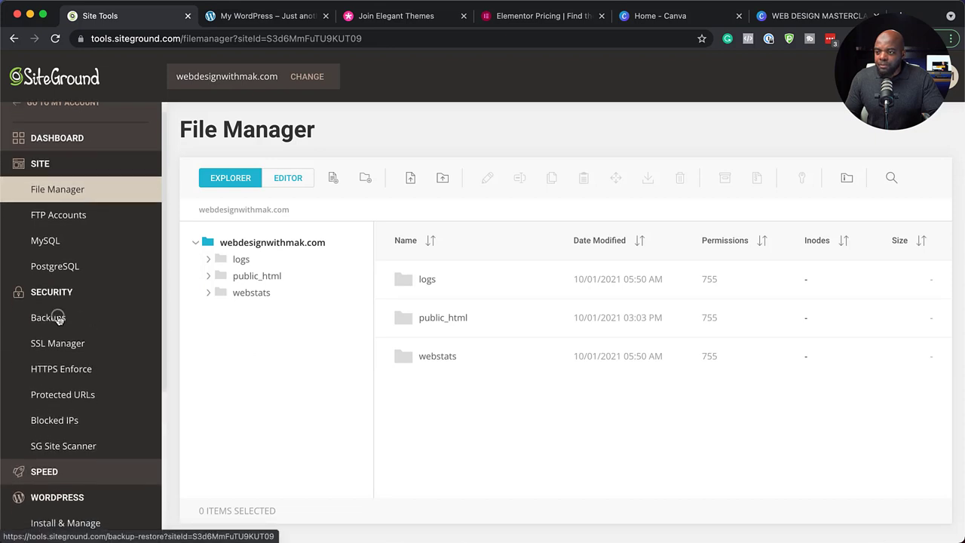
pyautogui.click(57, 317)
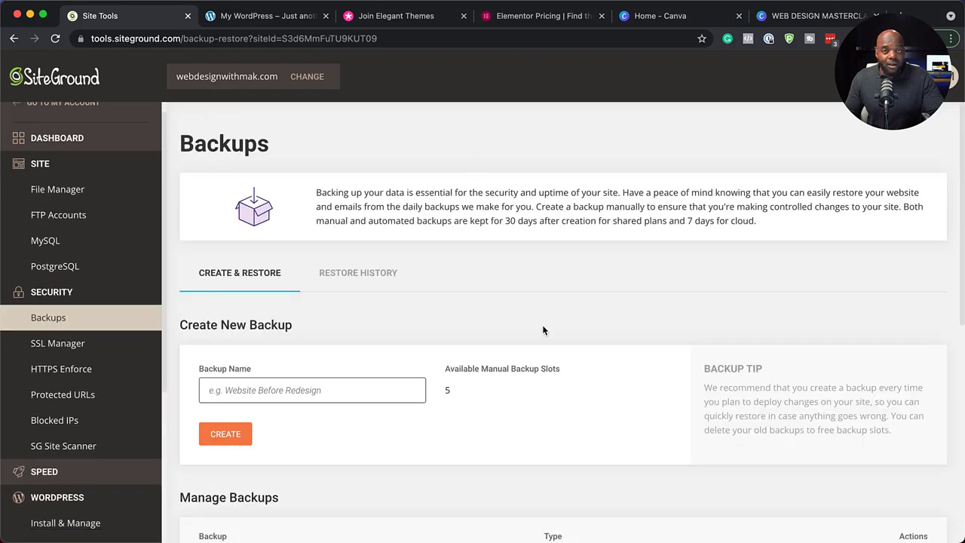
pyautogui.scroll(-3, 543, 328)
pyautogui.scroll(-5, 542, 347)
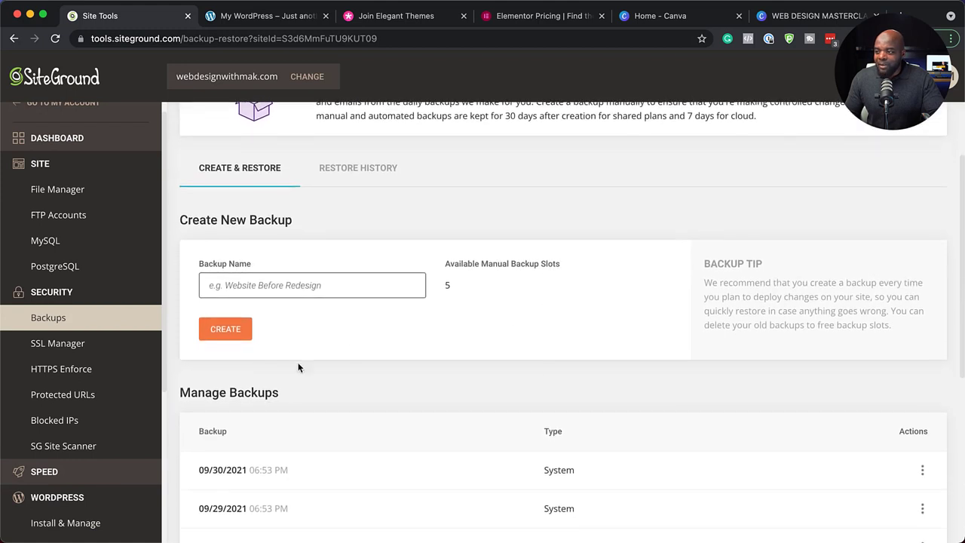
pyautogui.scroll(-1, 396, 364)
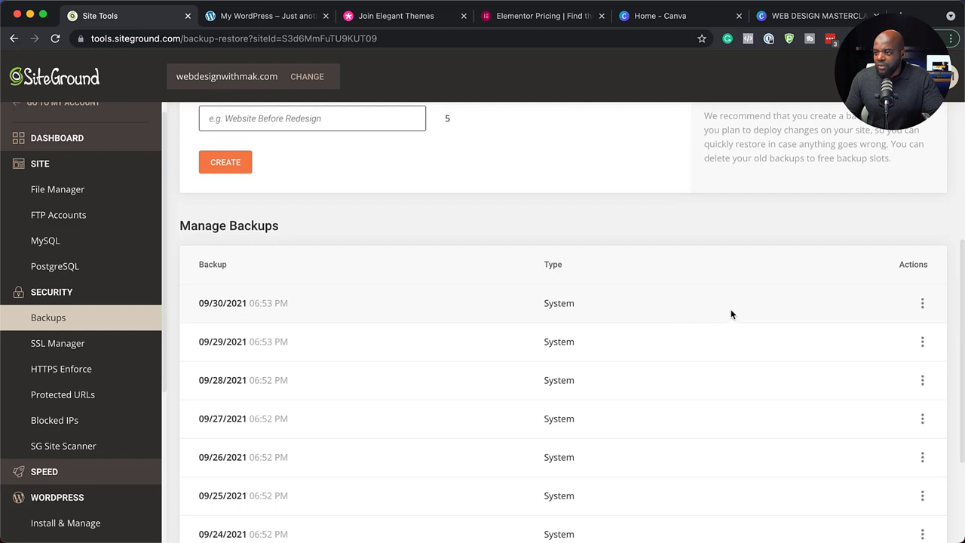
# View and close the 09/30/2021 backup's restore options, then go to SG Site Scanner.
pyautogui.click(922, 303)
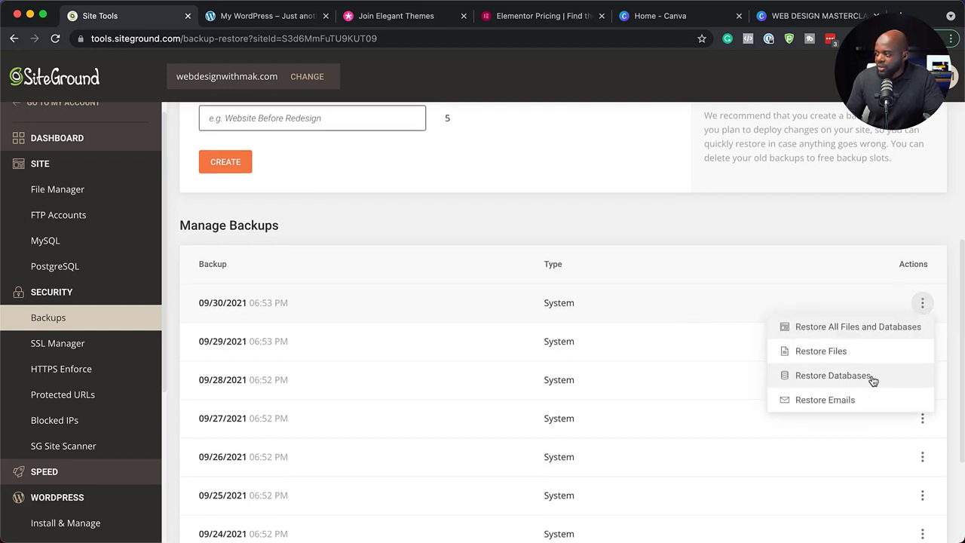
pyautogui.click(702, 235)
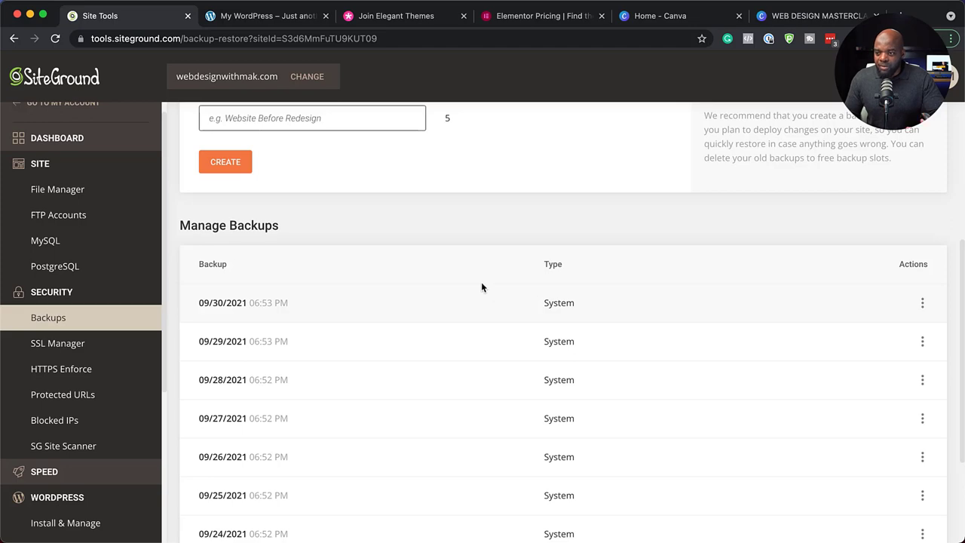
pyautogui.click(90, 446)
# Look through the Speed > Caching page and its Dynamic Cache settings.
pyautogui.scroll(-2, 340, 299)
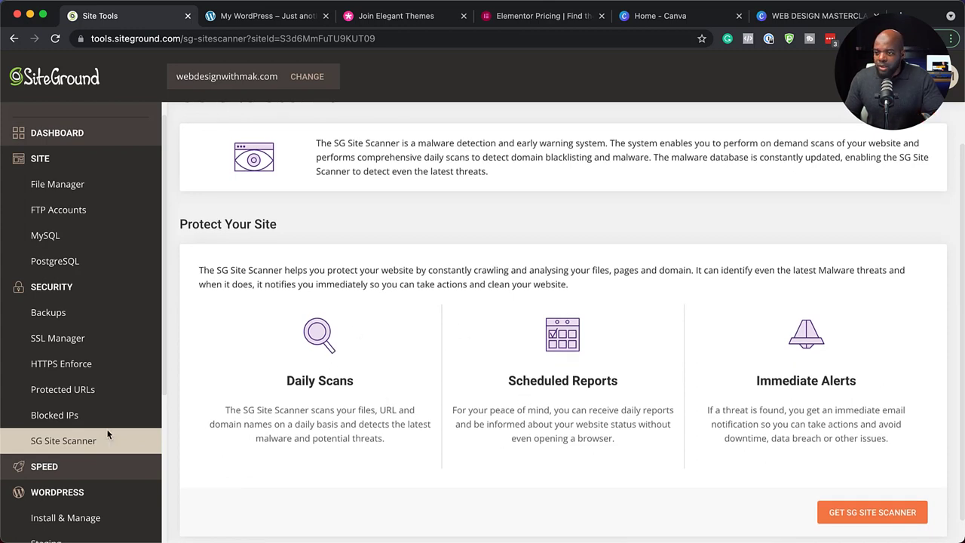
pyautogui.scroll(-2, 76, 445)
pyautogui.click(44, 396)
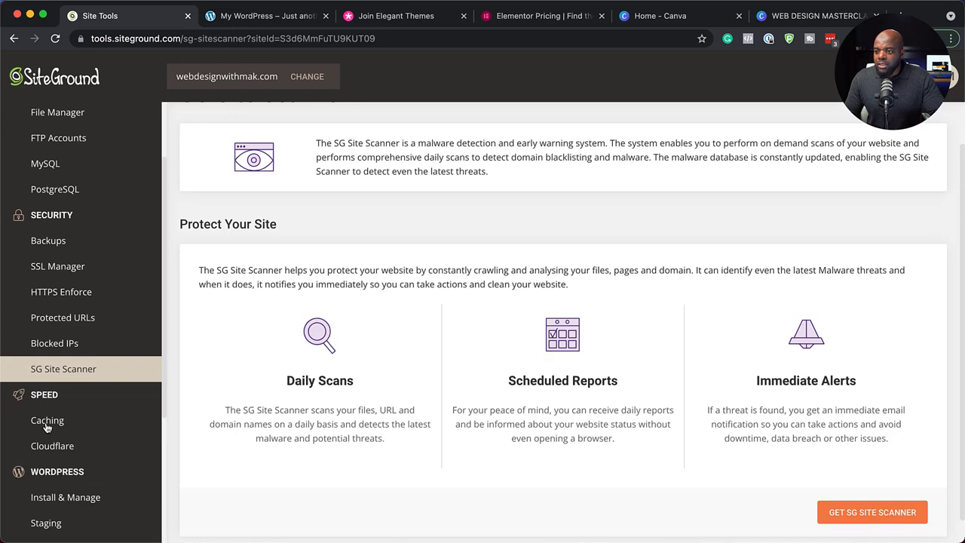
pyautogui.click(47, 423)
pyautogui.scroll(-2, 448, 444)
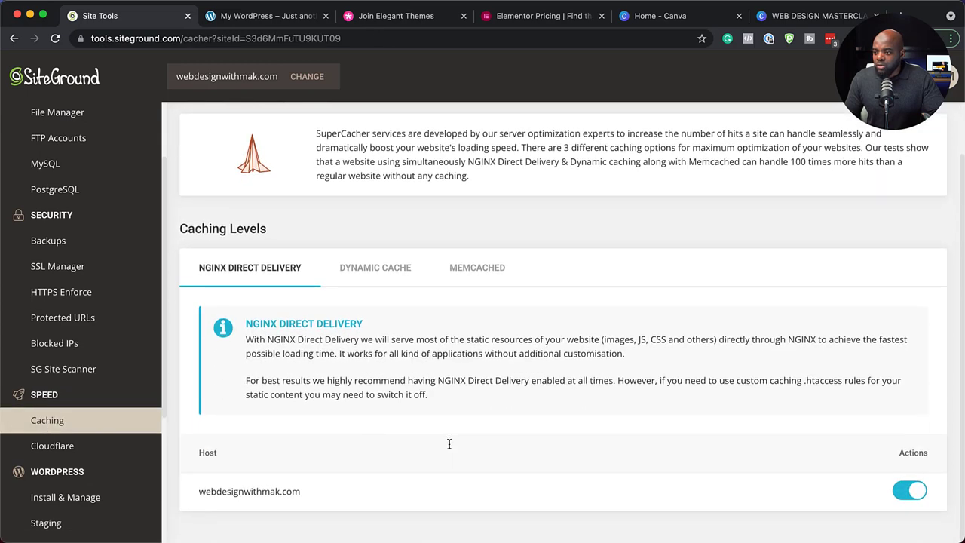
pyautogui.click(385, 269)
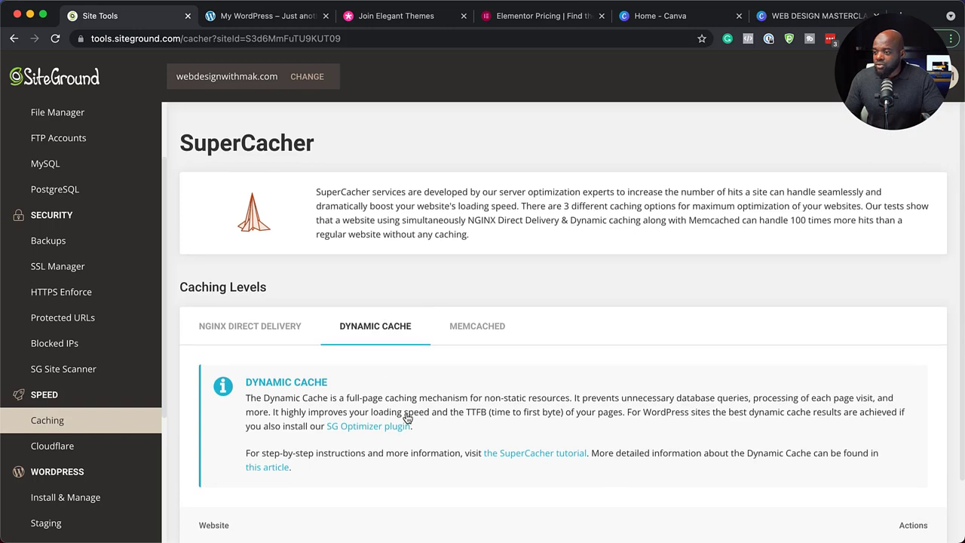
pyautogui.scroll(-2, 407, 418)
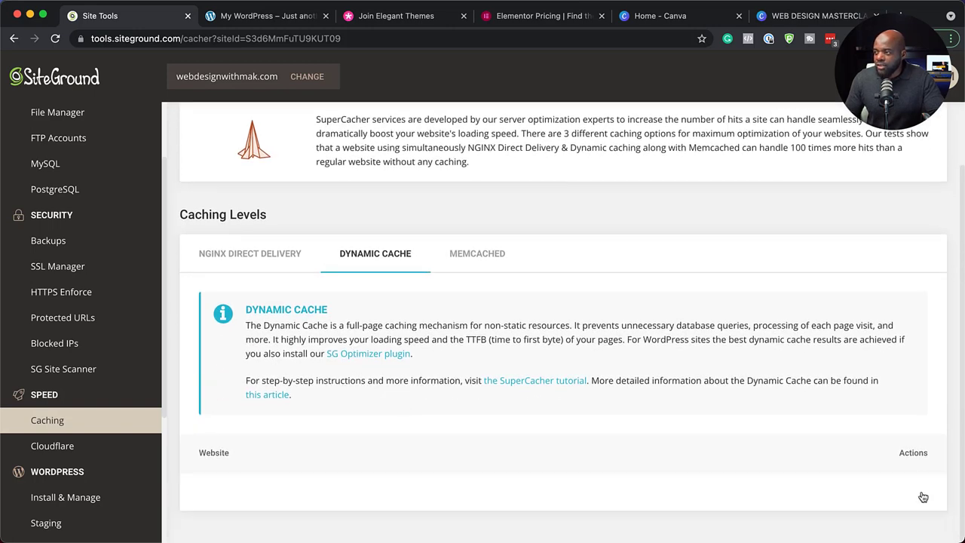
# Review the Cloudflare CDN setup page.
pyautogui.click(73, 444)
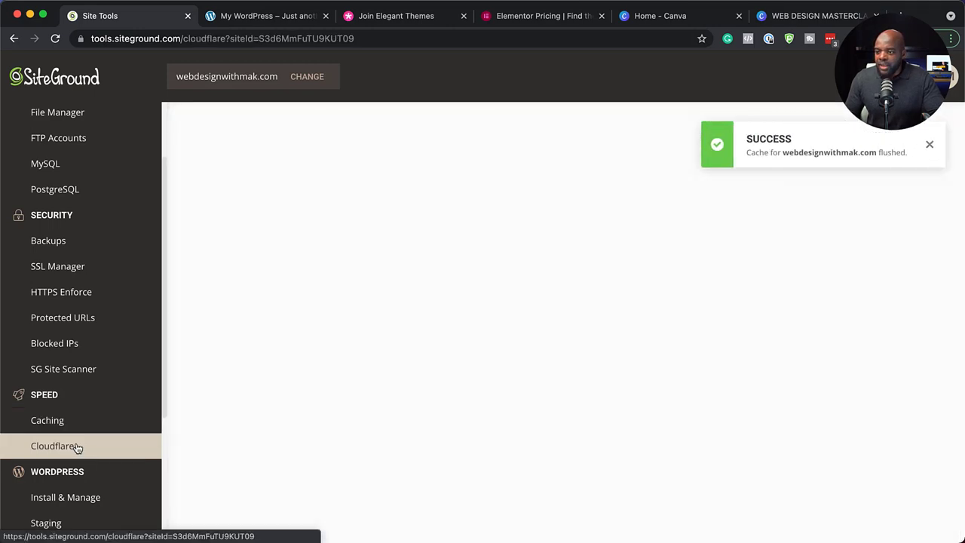
pyautogui.scroll(-5, 442, 403)
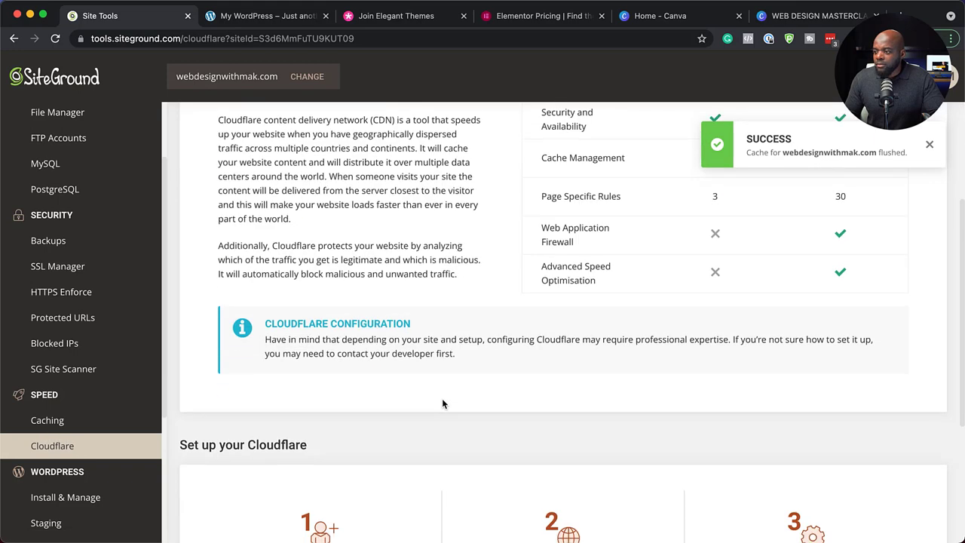
pyautogui.scroll(-3, 442, 403)
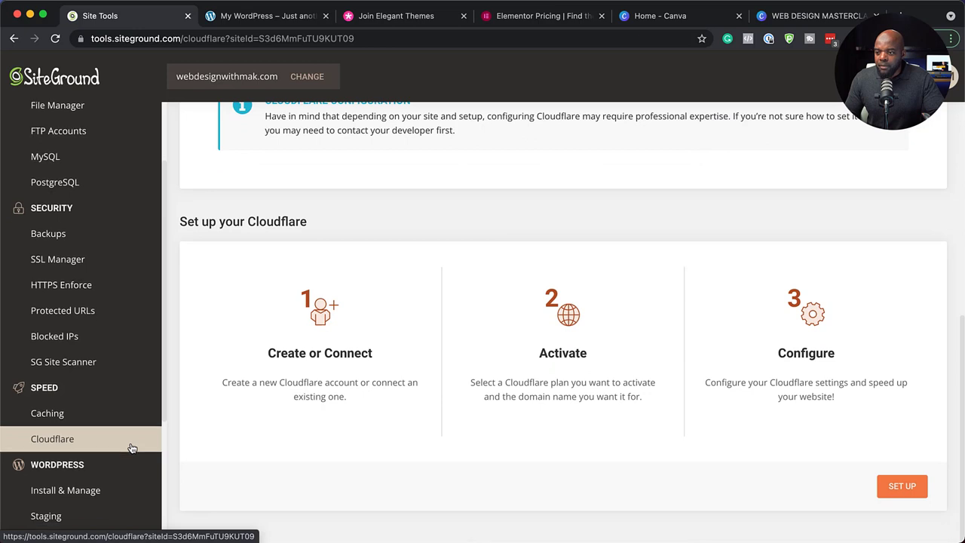
pyautogui.scroll(-3, 130, 445)
pyautogui.scroll(-2, 131, 448)
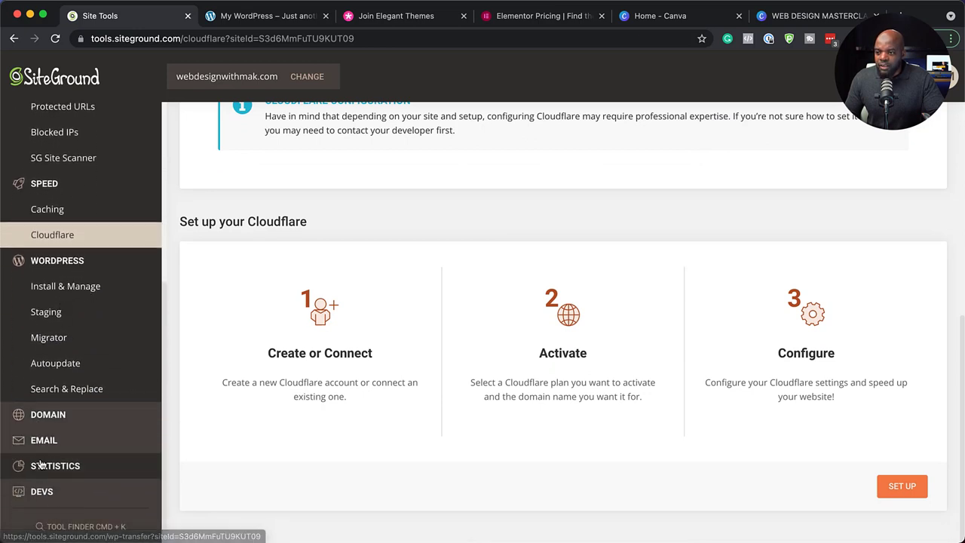
# Show the Statistics > Traffic page with October 2021's unique visitors chart.
pyautogui.click(43, 467)
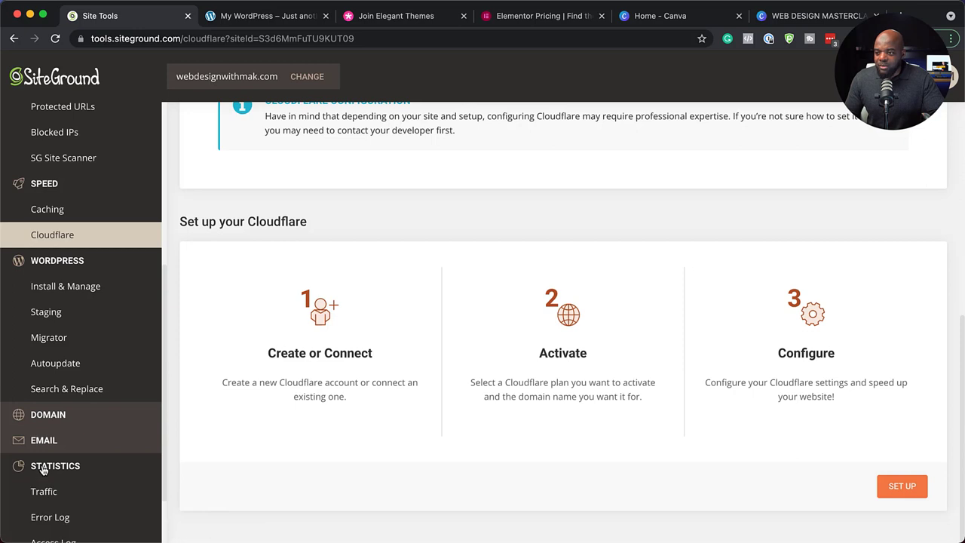
pyautogui.click(43, 490)
pyautogui.scroll(-3, 576, 482)
pyautogui.scroll(-2, 576, 483)
# Switch the traffic period to September 2021, showing 340 unique visitors.
pyautogui.click(228, 243)
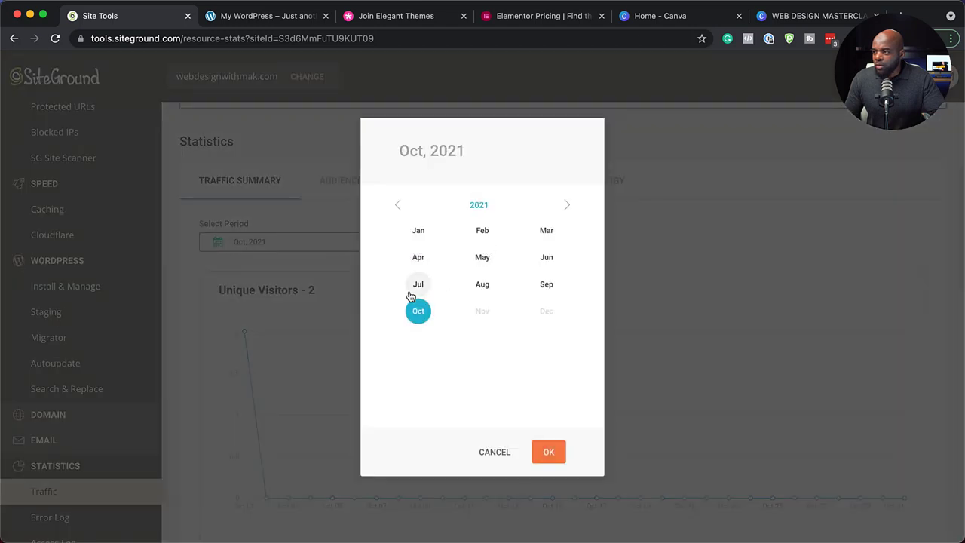
pyautogui.click(548, 291)
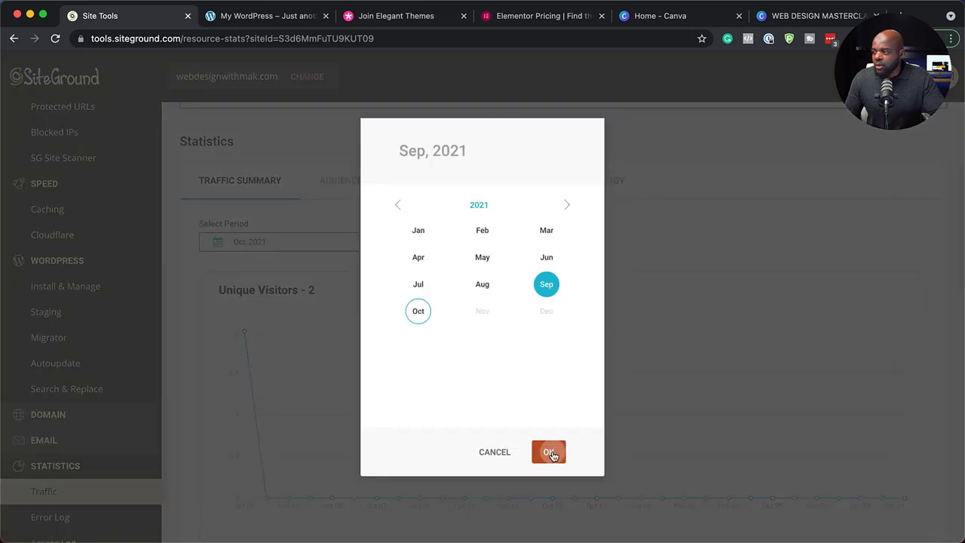
pyautogui.click(550, 452)
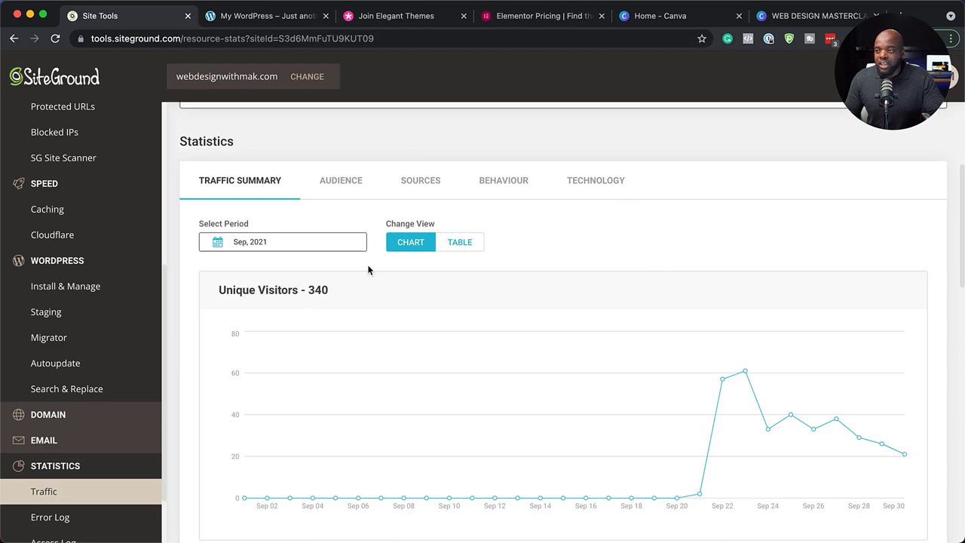
pyautogui.scroll(4, 535, 377)
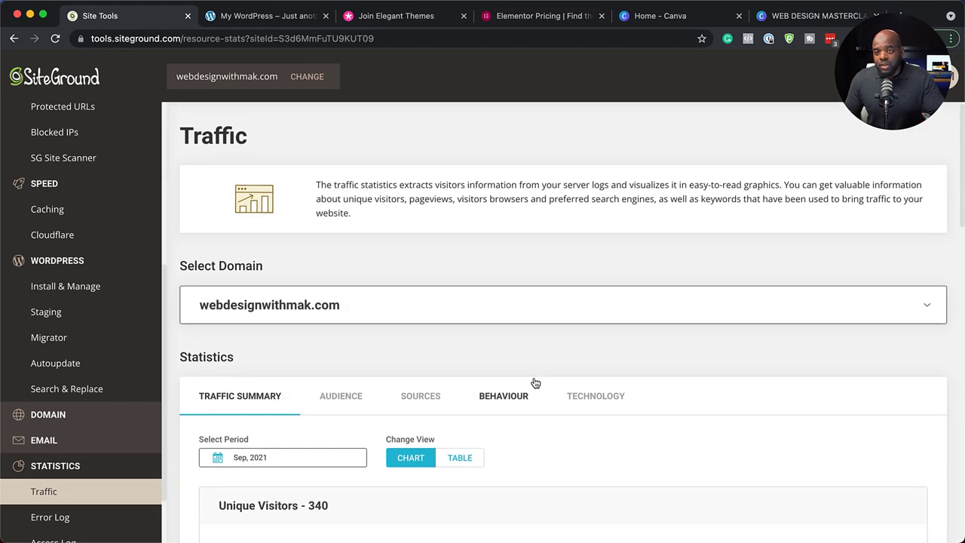
# Go to WordPress > Install & Manage and select a plain WordPress installation.
pyautogui.click(62, 287)
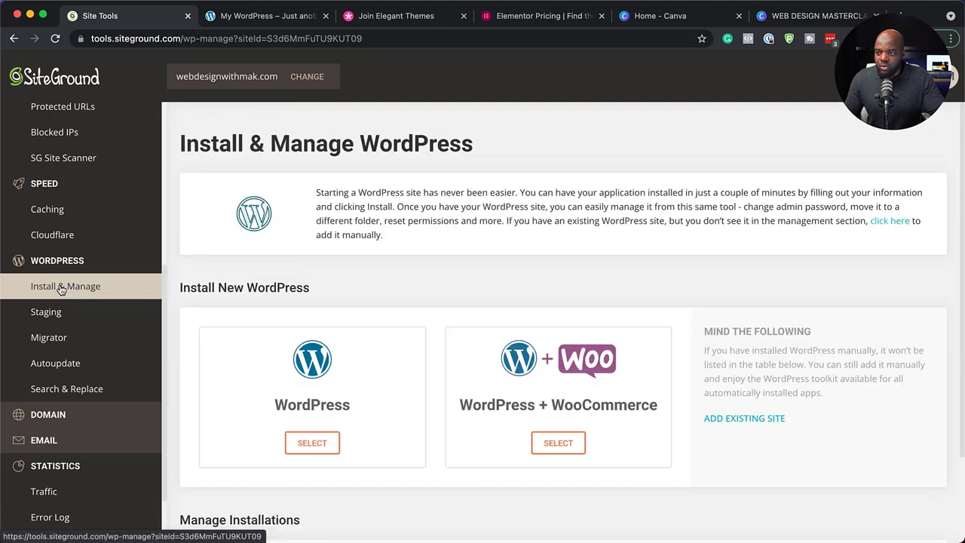
pyautogui.scroll(-2, 549, 283)
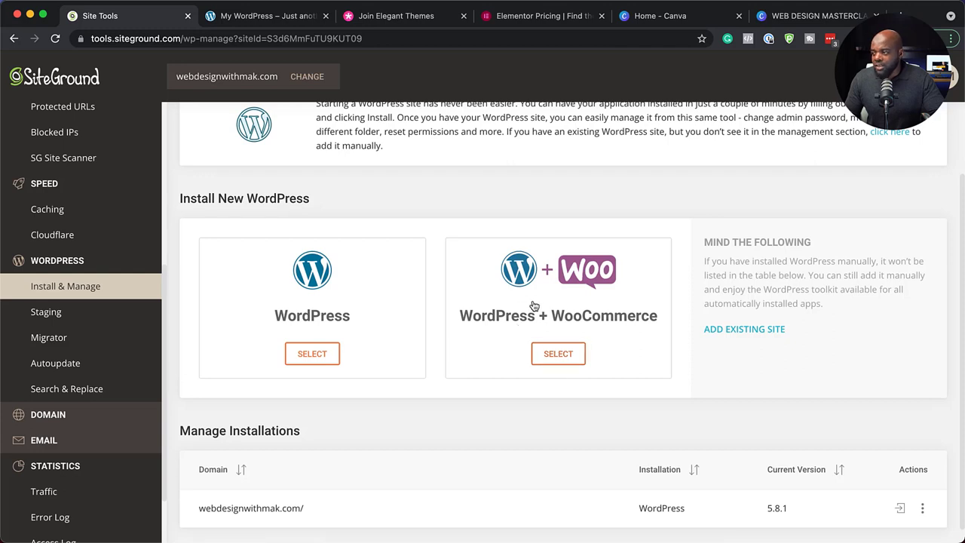
pyautogui.scroll(-1, 435, 389)
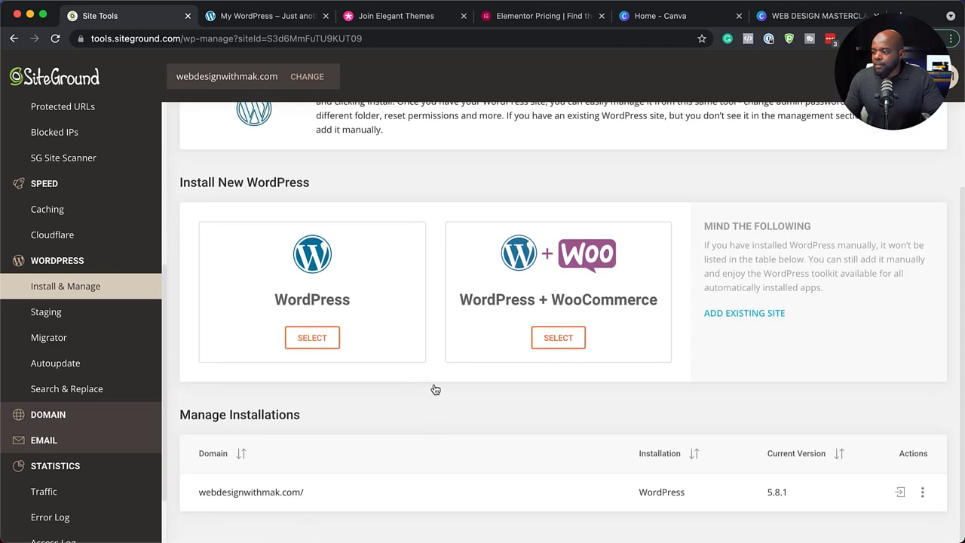
pyautogui.click(321, 344)
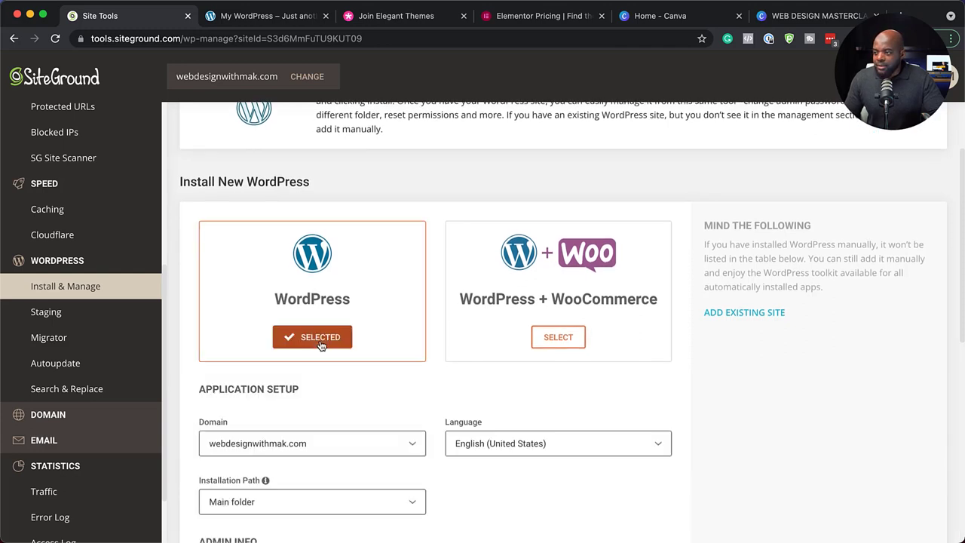
pyautogui.scroll(-2, 377, 401)
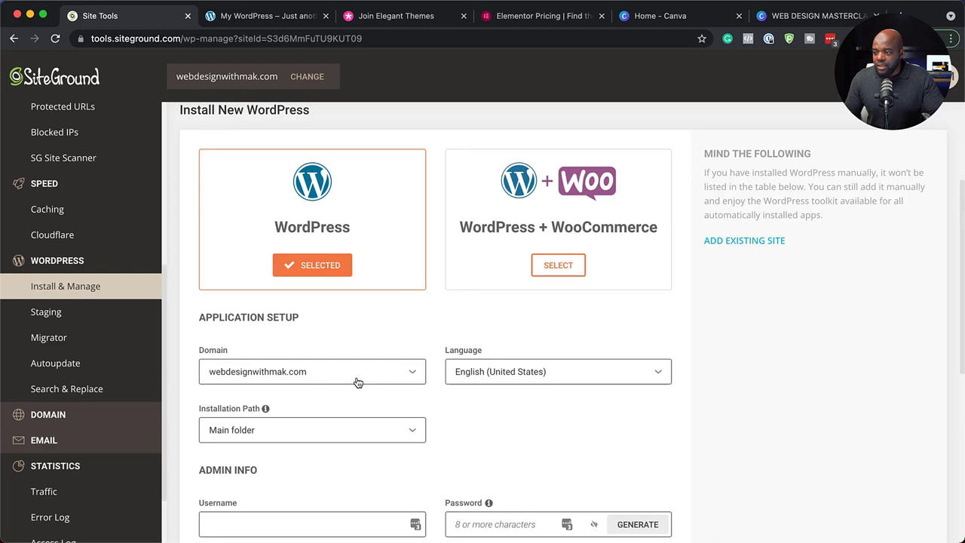
pyautogui.scroll(-2, 355, 383)
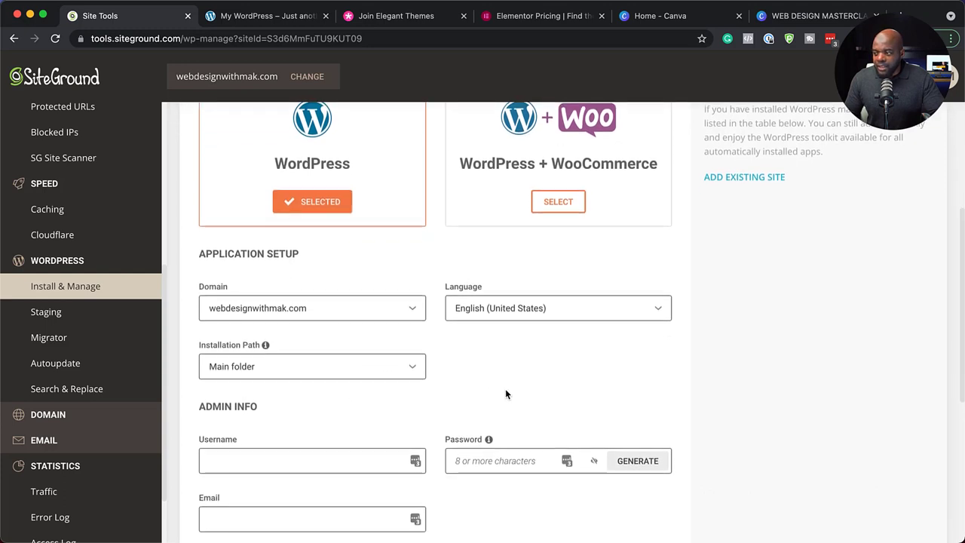
pyautogui.scroll(-3, 505, 388)
# Review the Admin Info fields and the existing WordPress 5.8.1 installation's domain.
pyautogui.click(321, 366)
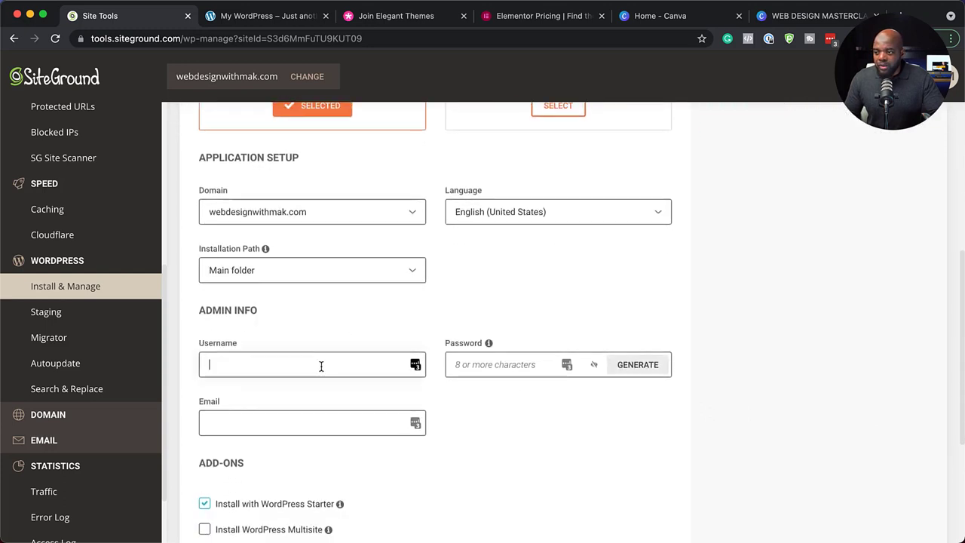
pyautogui.click(513, 425)
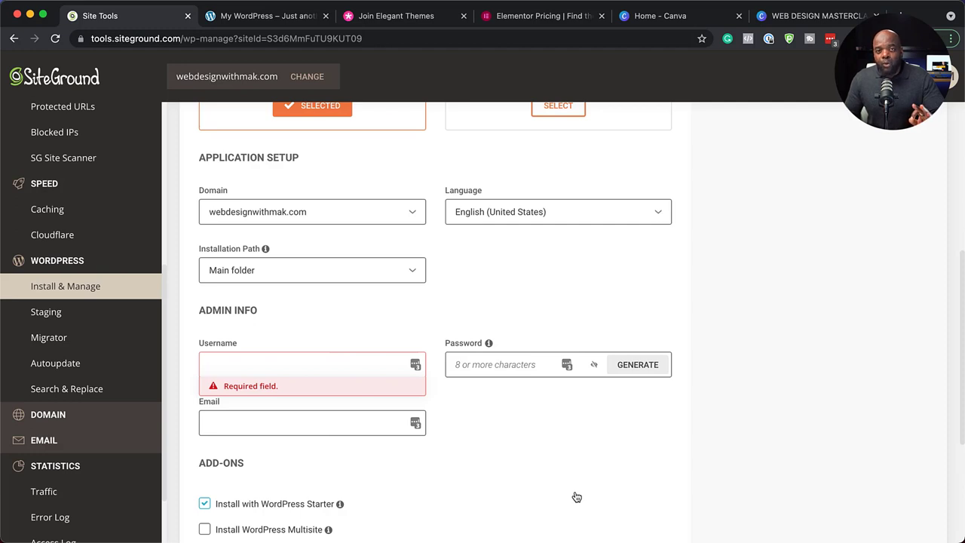
pyautogui.scroll(-3, 575, 493)
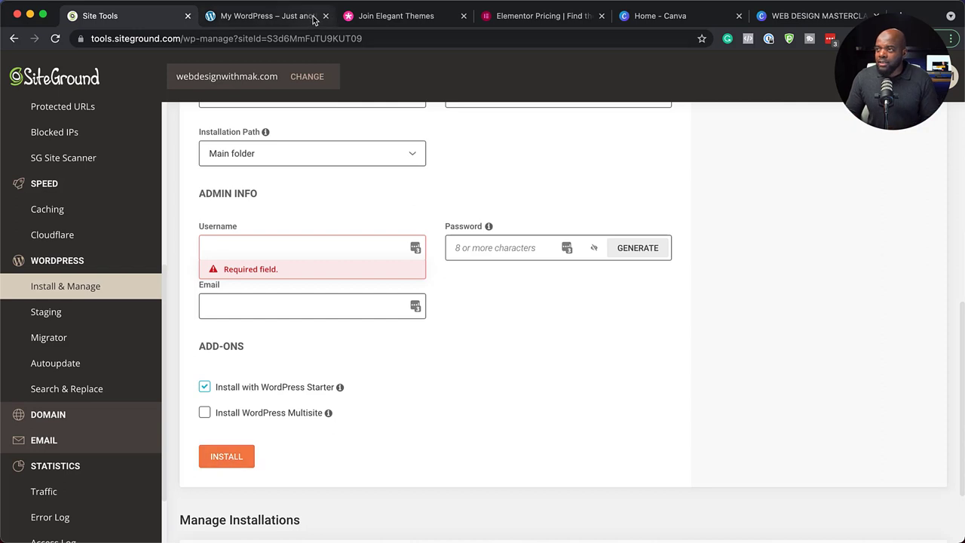
pyautogui.scroll(1, 419, 362)
pyautogui.scroll(5, 419, 362)
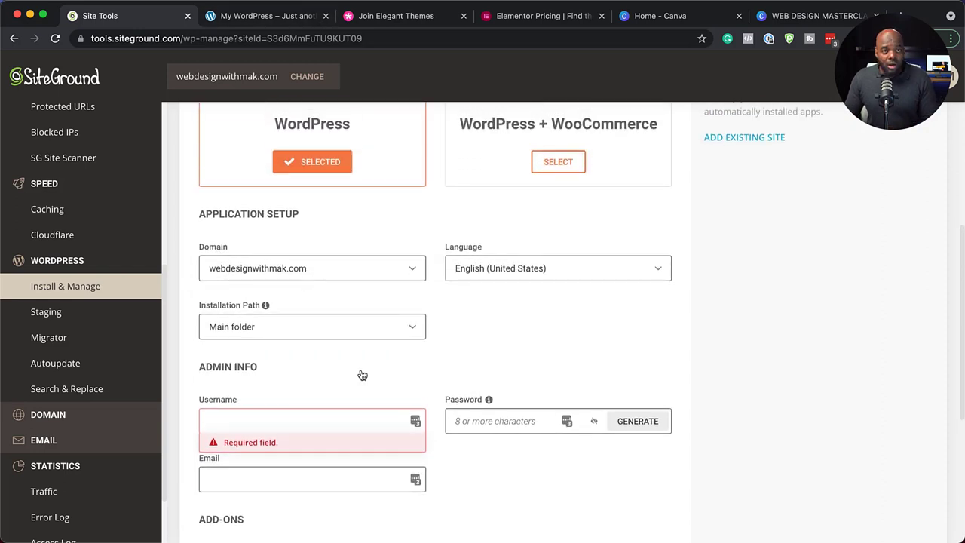
pyautogui.scroll(-9, 360, 372)
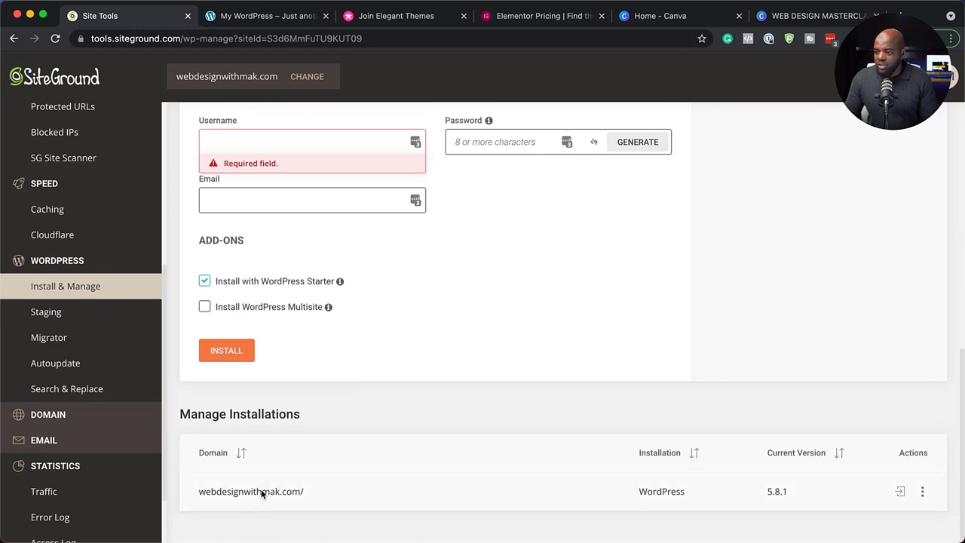
pyautogui.moveTo(308, 495); pyautogui.dragTo(177, 487)
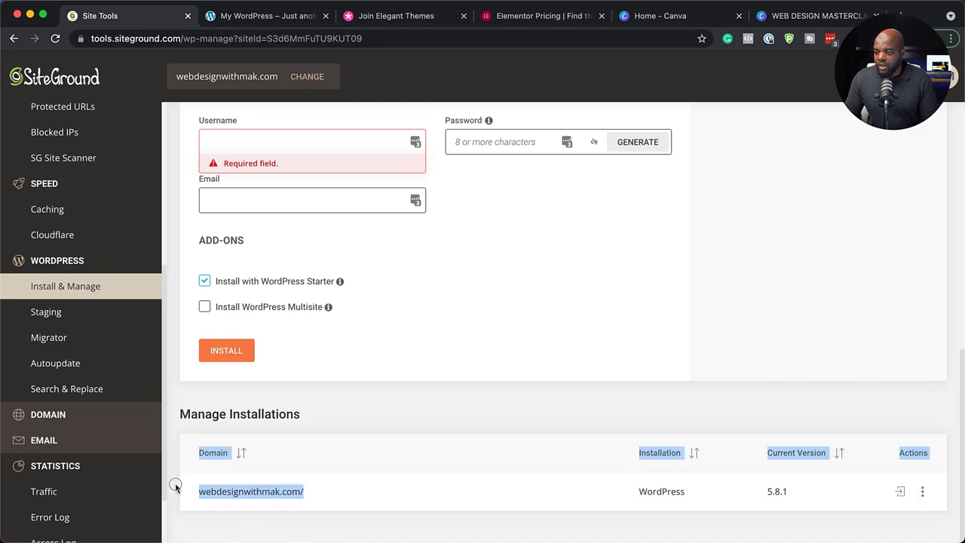
pyautogui.click(402, 403)
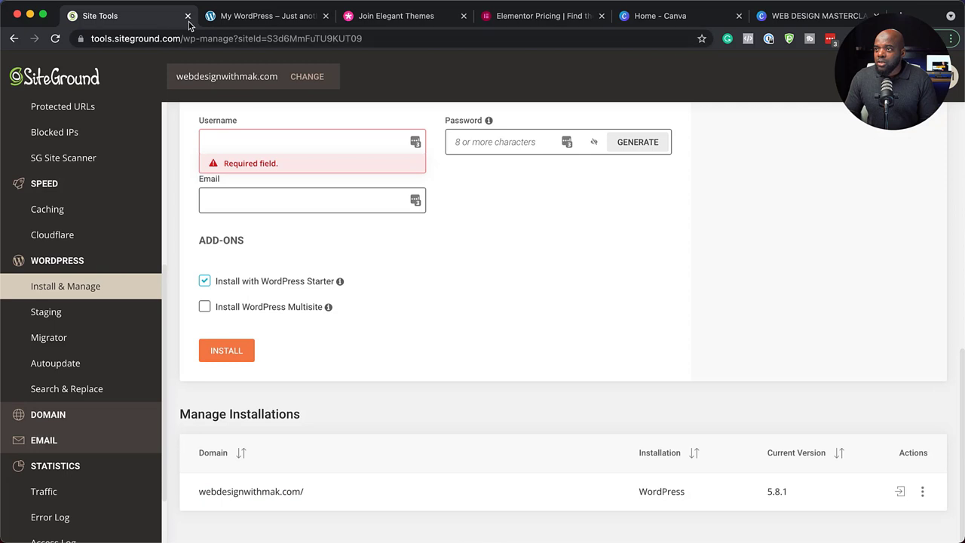
# On the live site tab, add /wp-admin to the URL to load the login page.
pyautogui.click(275, 22)
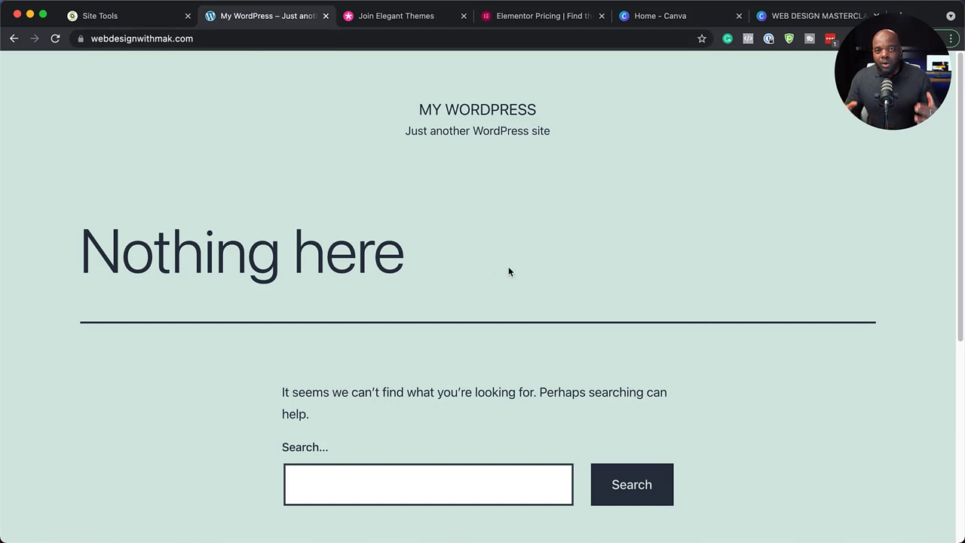
pyautogui.scroll(-5, 495, 355)
pyautogui.scroll(5, 496, 355)
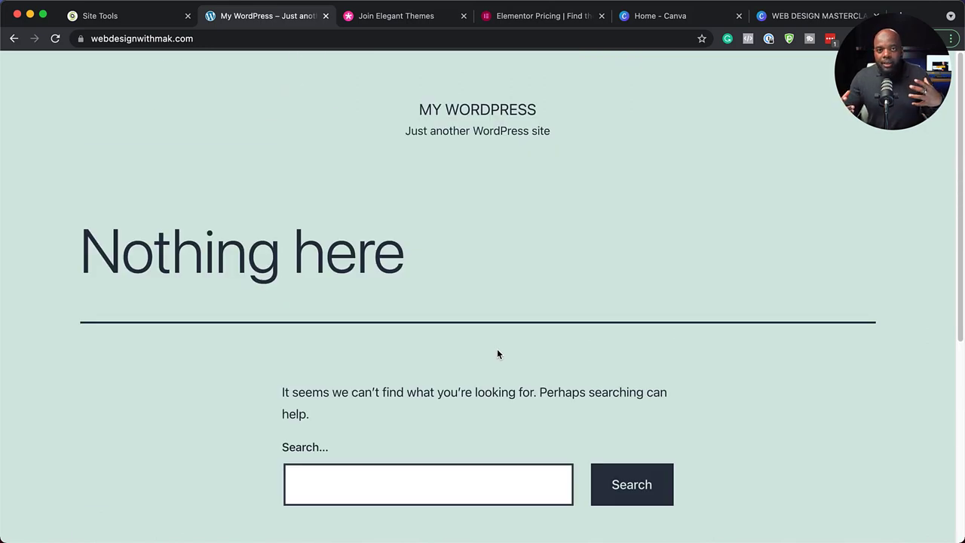
pyautogui.click(266, 39)
pyautogui.click(258, 39)
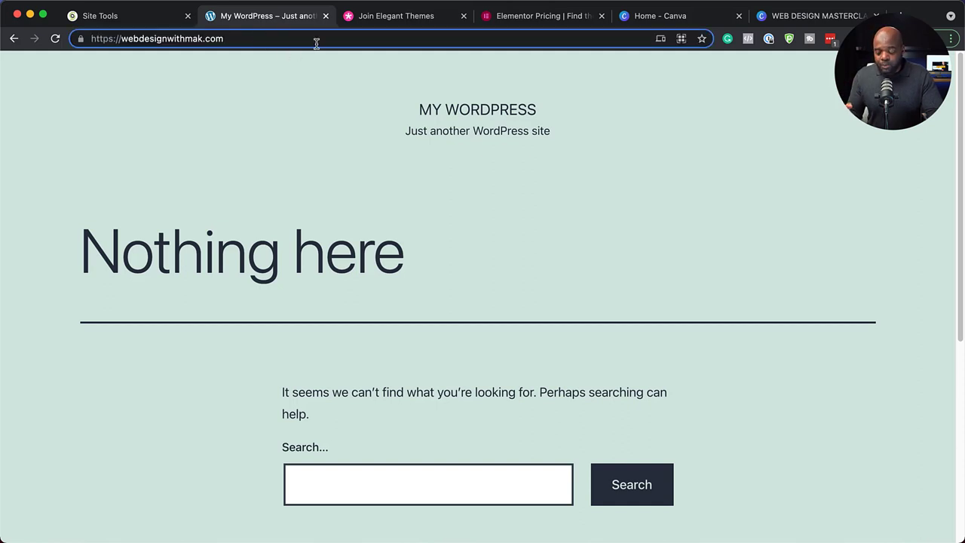
pyautogui.write('/')
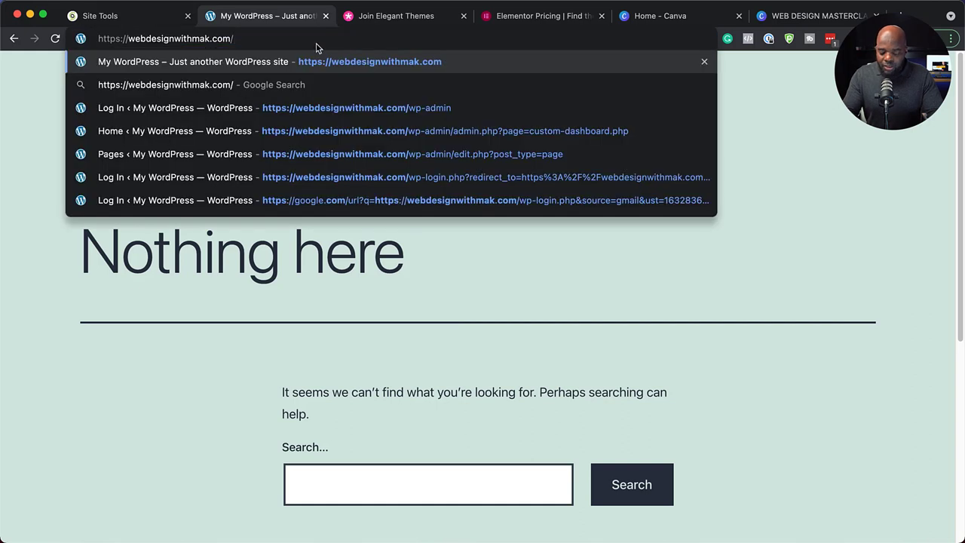
pyautogui.write('wp-ad')
pyautogui.press('Return')
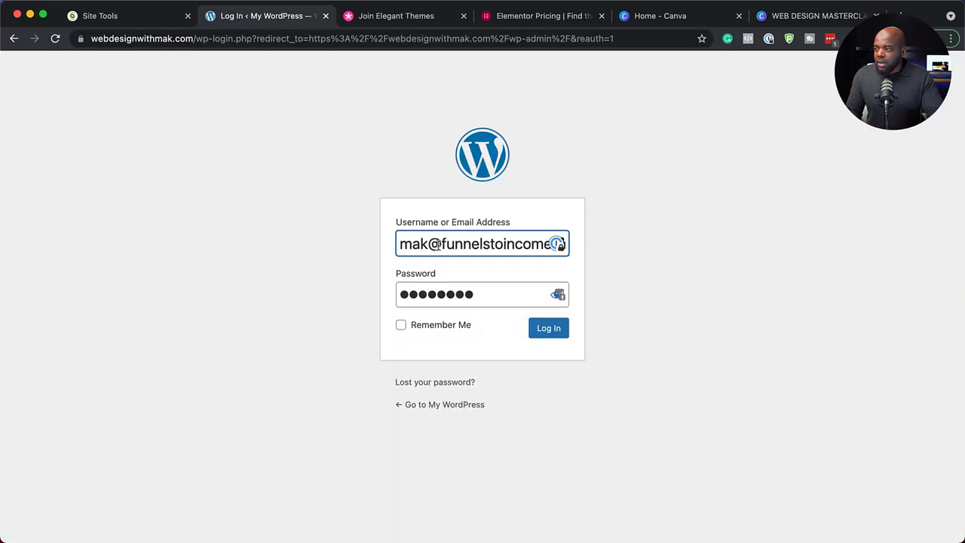
# Log in with the admin username and password, with Remember Me ticked.
pyautogui.moveTo(428, 243); pyautogui.dragTo(607, 256)
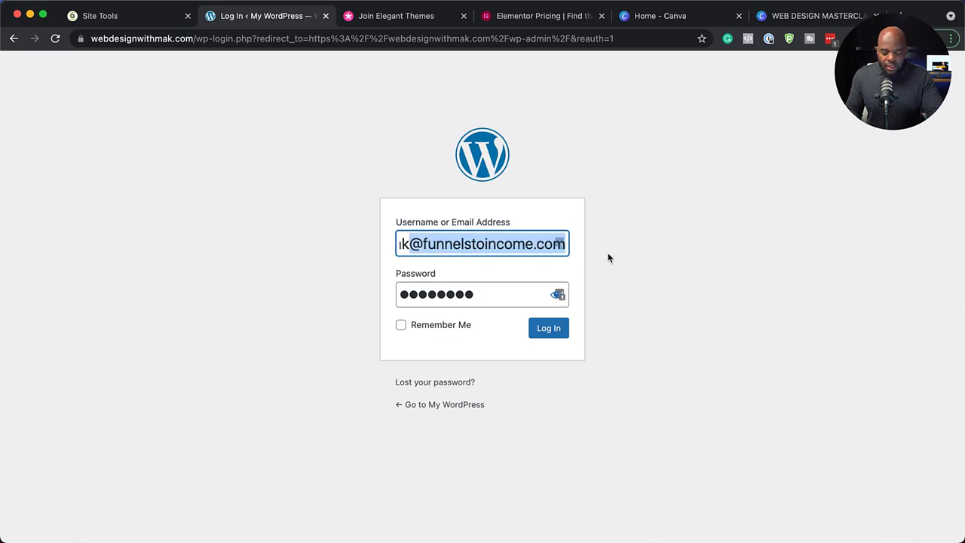
pyautogui.write('admin')
pyautogui.press('Tab')
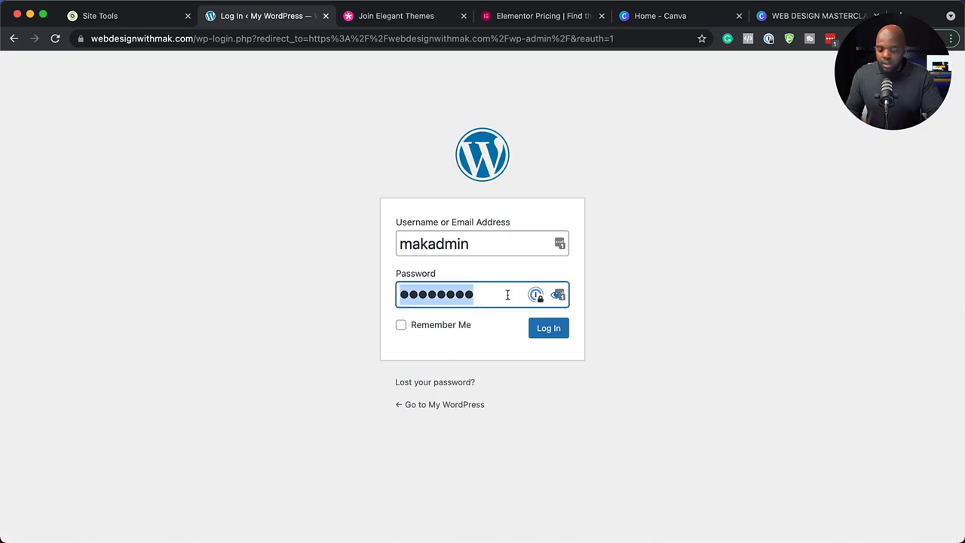
pyautogui.write('*****')
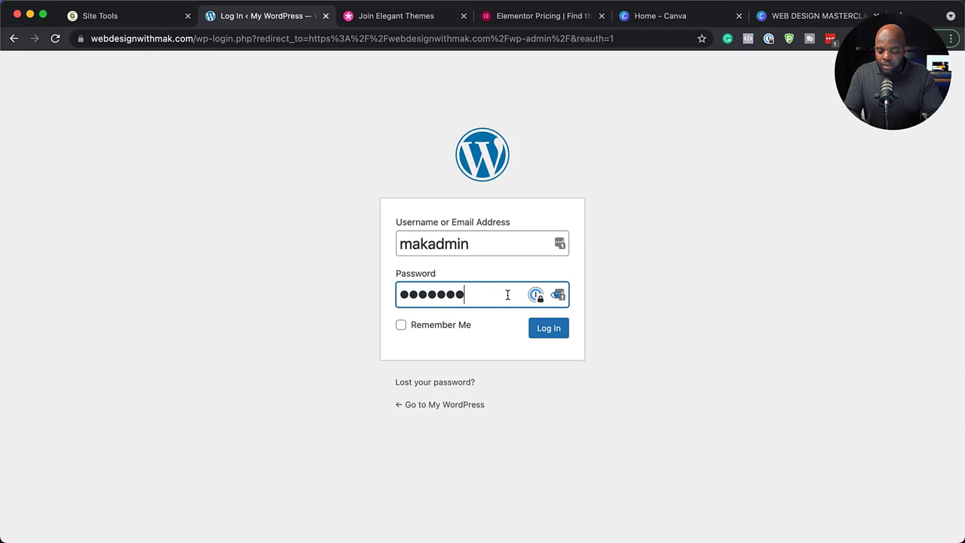
pyautogui.click(401, 325)
pyautogui.click(548, 329)
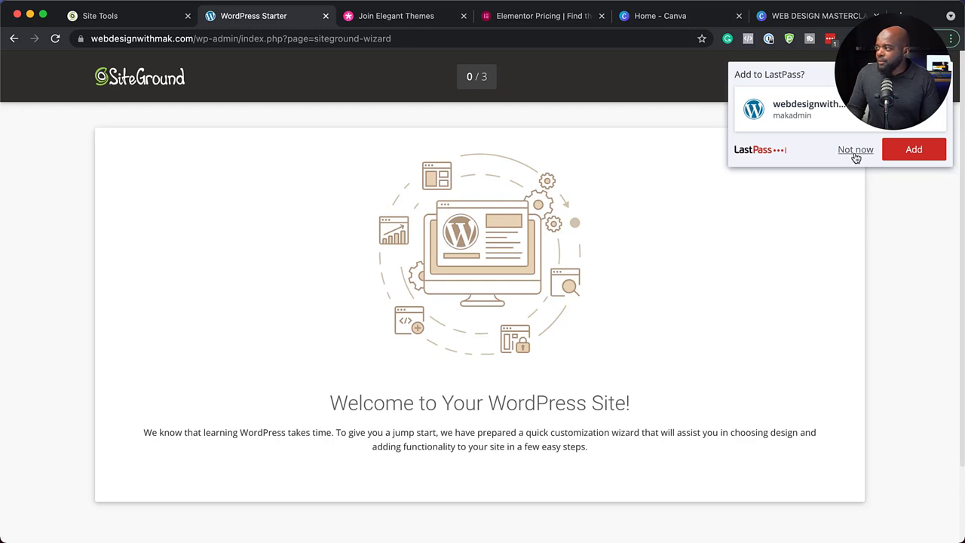
# Dismiss the password-save prompt and exit the WordPress Starter wizard to the Dashboard.
pyautogui.click(855, 150)
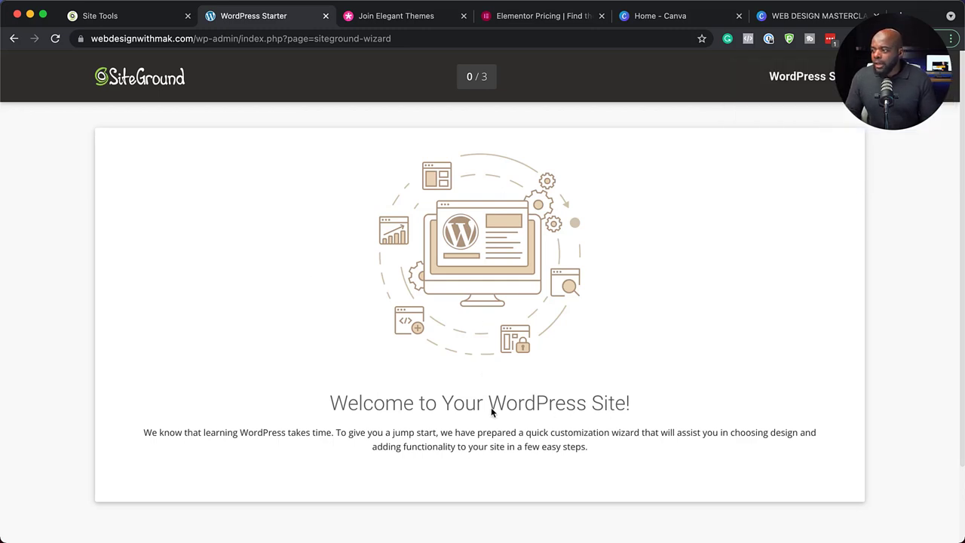
pyautogui.scroll(-2, 513, 373)
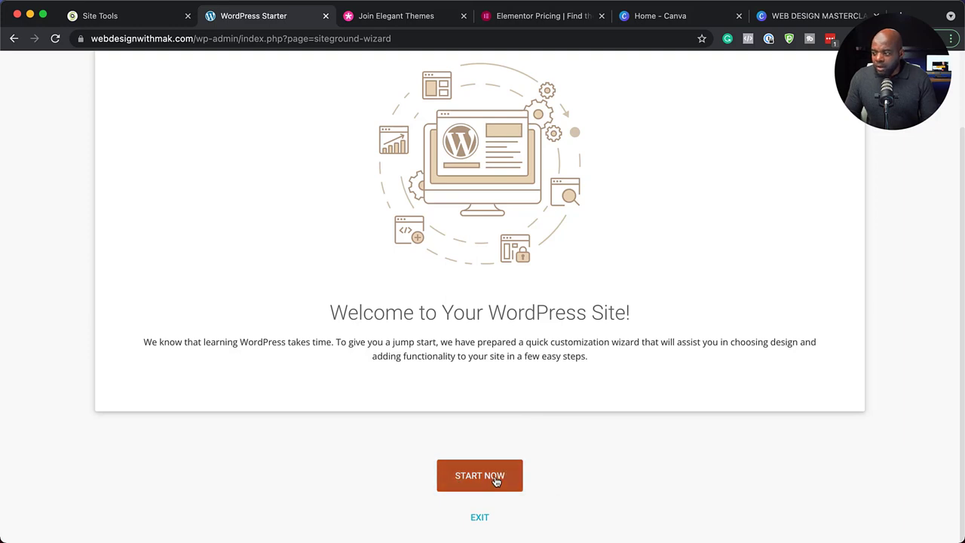
pyautogui.click(480, 519)
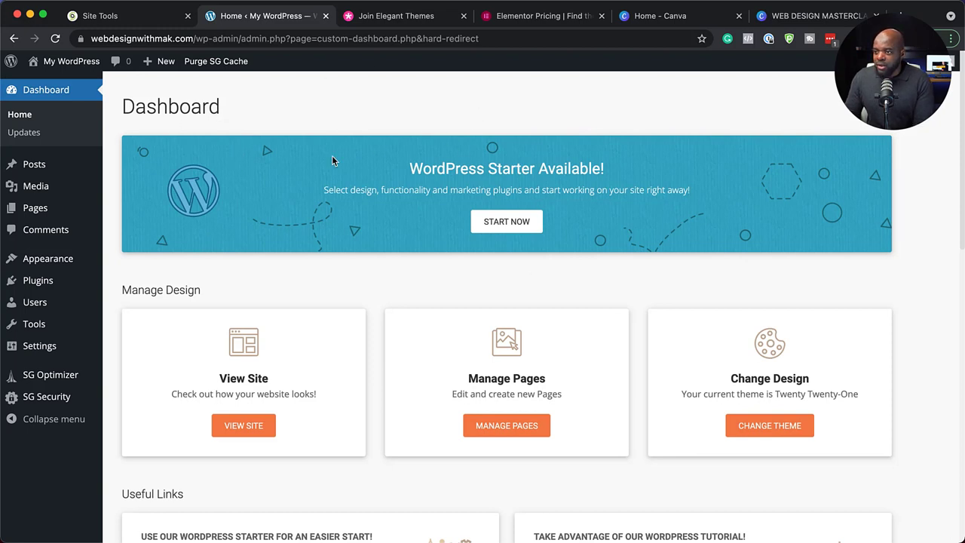
pyautogui.scroll(-2, 370, 305)
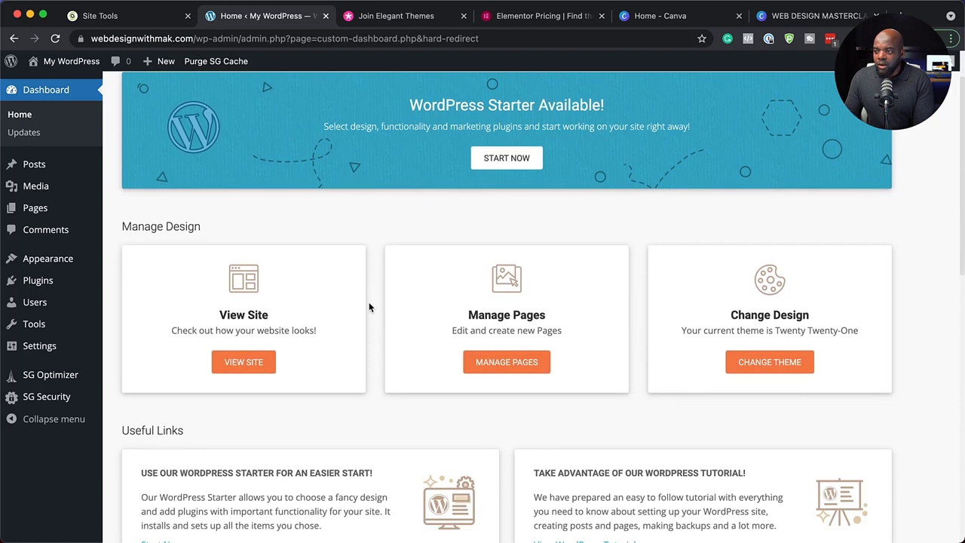
pyautogui.scroll(-1, 369, 305)
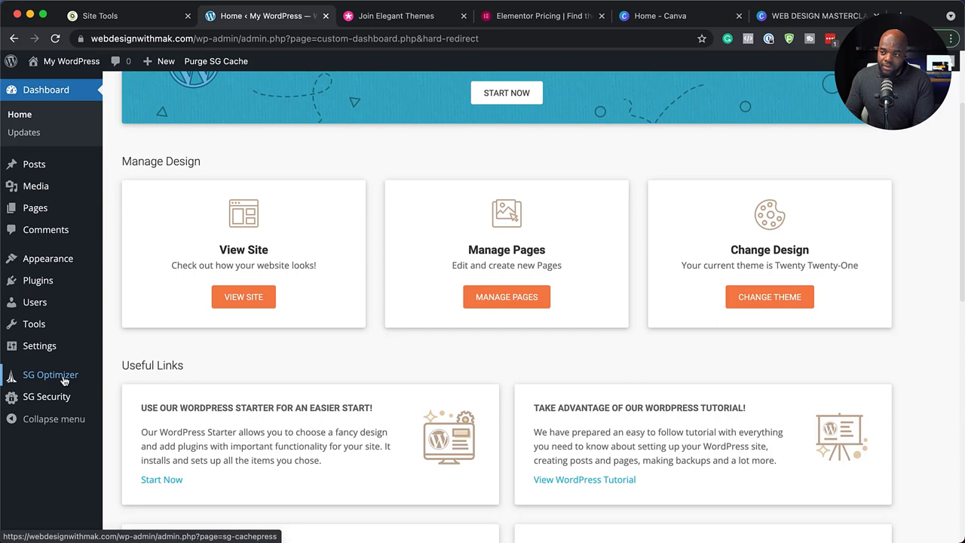
# Switch Dynamic Caching off on SG Optimizer's Supercacher Settings page.
pyautogui.click(64, 381)
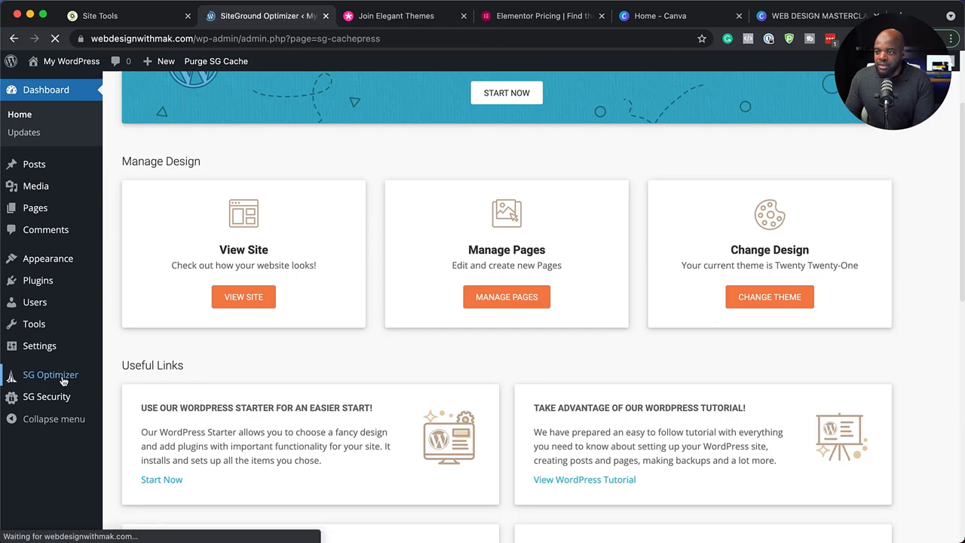
pyautogui.scroll(-1, 484, 385)
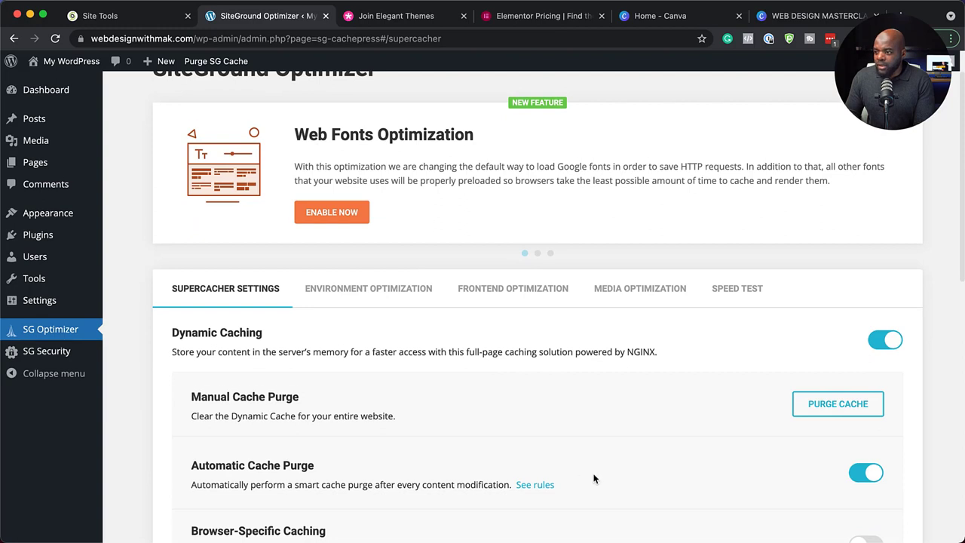
pyautogui.scroll(-2, 593, 479)
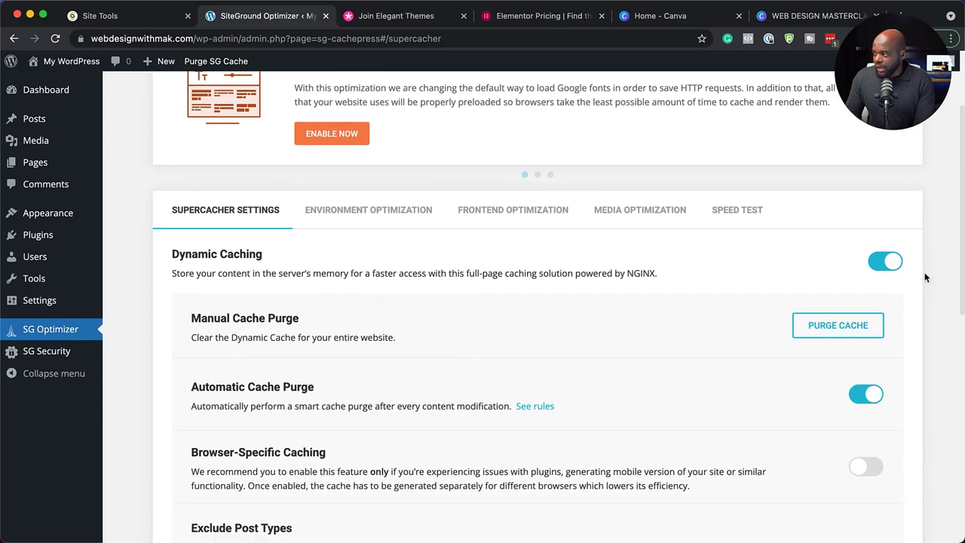
pyautogui.click(879, 265)
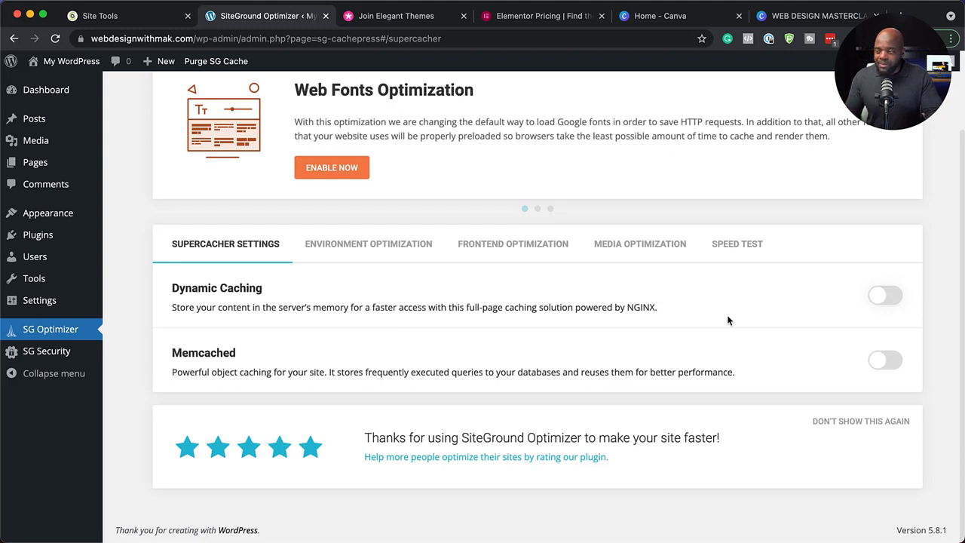
# Enable HTTPS under Environment Optimization and confirm the logout warning.
pyautogui.click(400, 248)
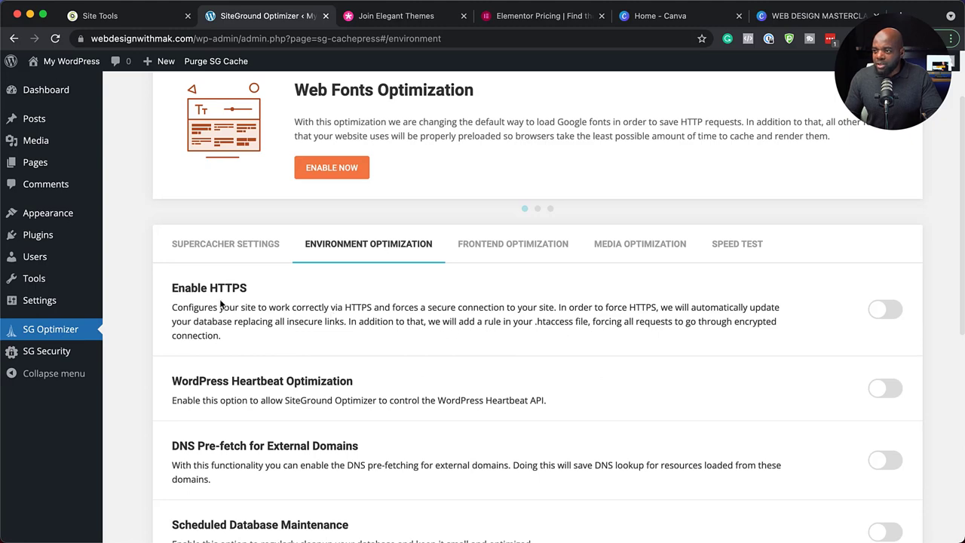
pyautogui.click(888, 311)
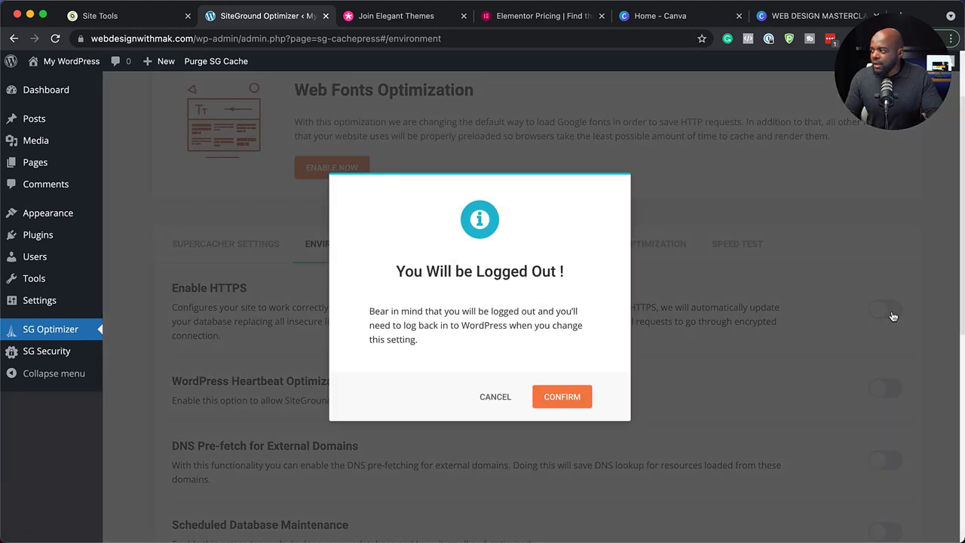
pyautogui.click(495, 398)
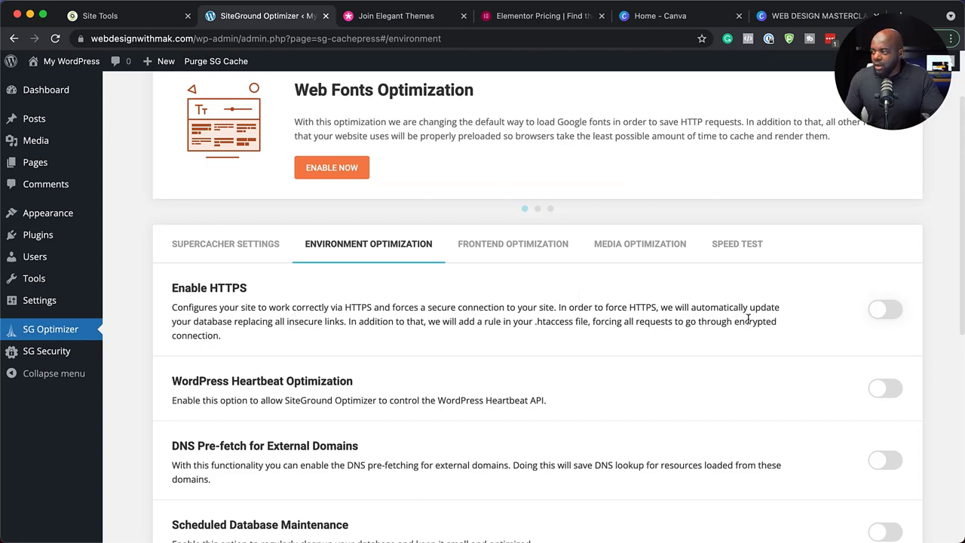
pyautogui.click(892, 311)
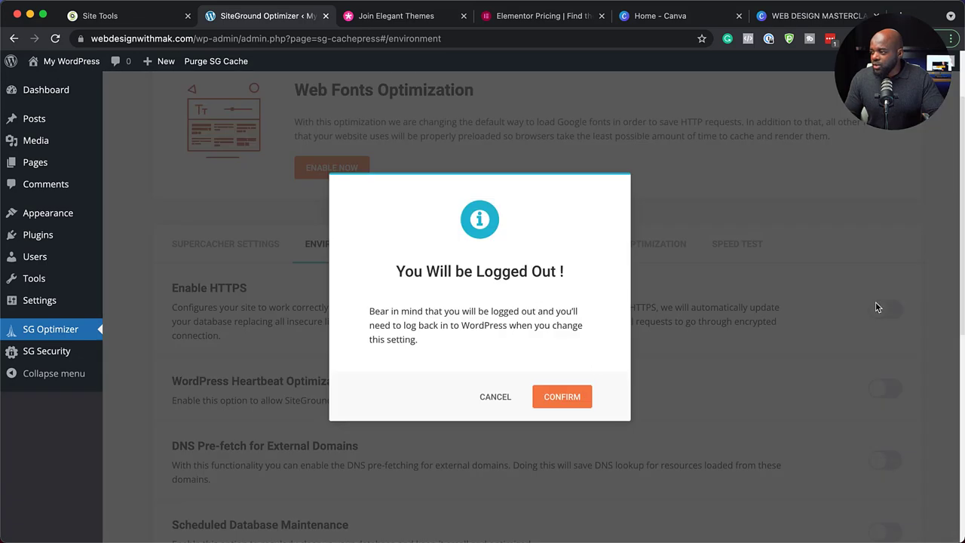
pyautogui.click(559, 399)
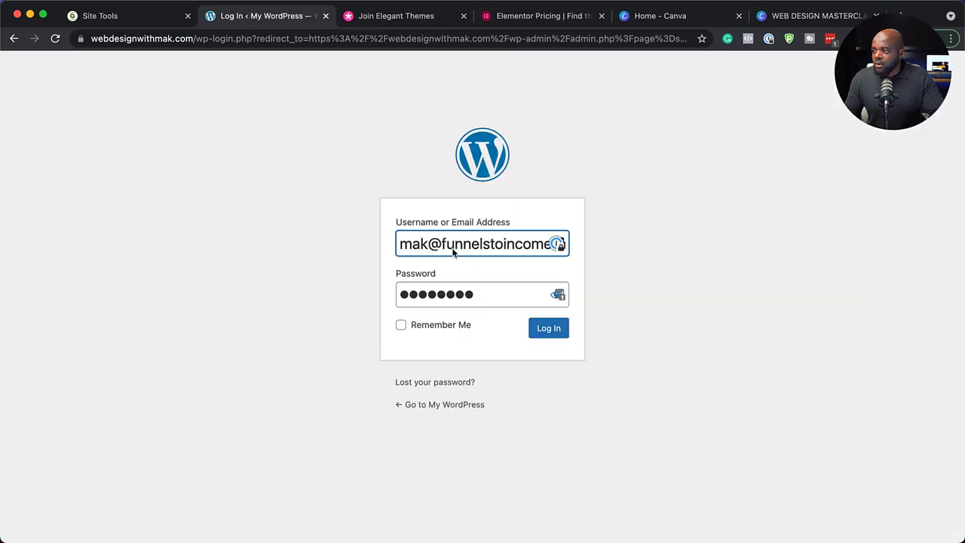
# Sign back in to WordPress with the admin username.
pyautogui.moveTo(428, 245); pyautogui.dragTo(574, 247)
pyautogui.press('super+a')
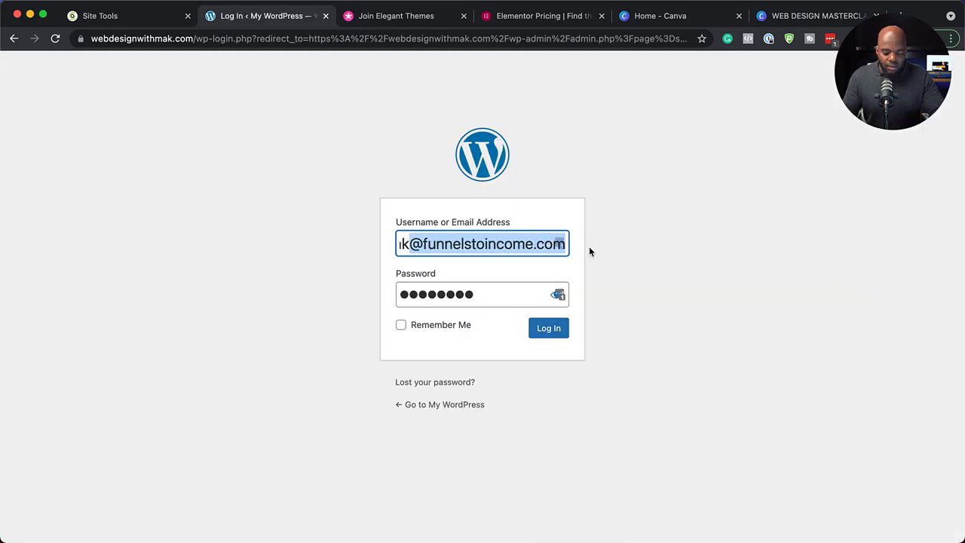
pyautogui.write('makadmin')
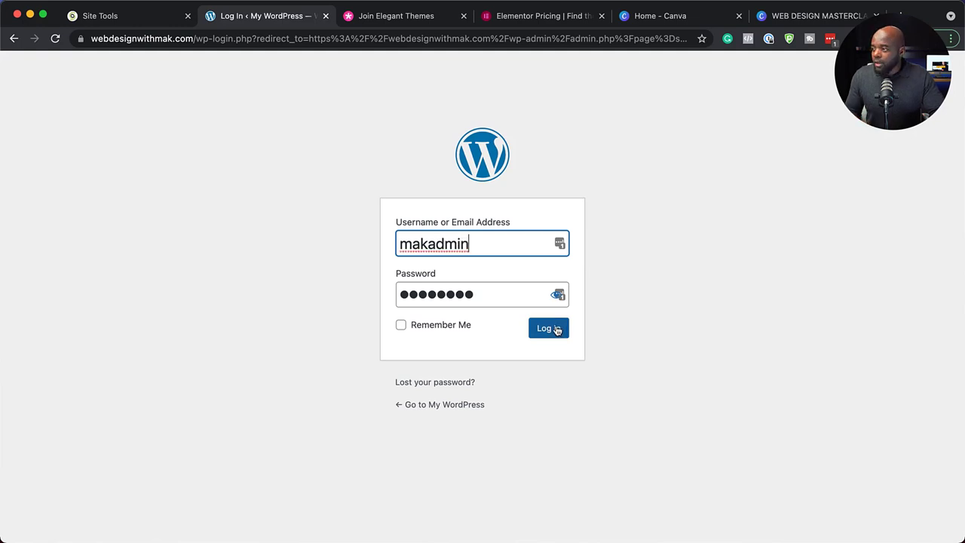
pyautogui.click(549, 328)
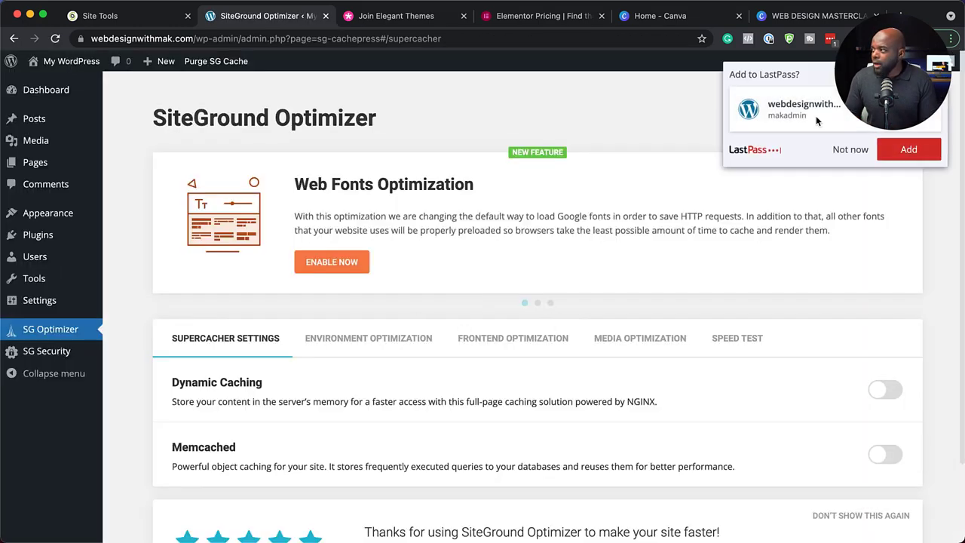
# Dismiss the password prompt and verify HTTPS is enabled under Environment Optimization.
pyautogui.click(848, 150)
pyautogui.scroll(-3, 619, 209)
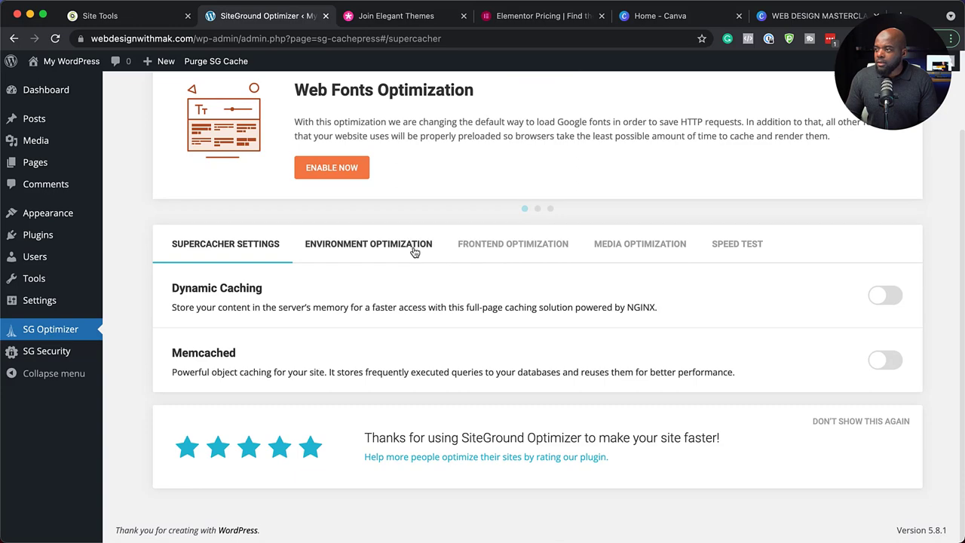
pyautogui.click(407, 248)
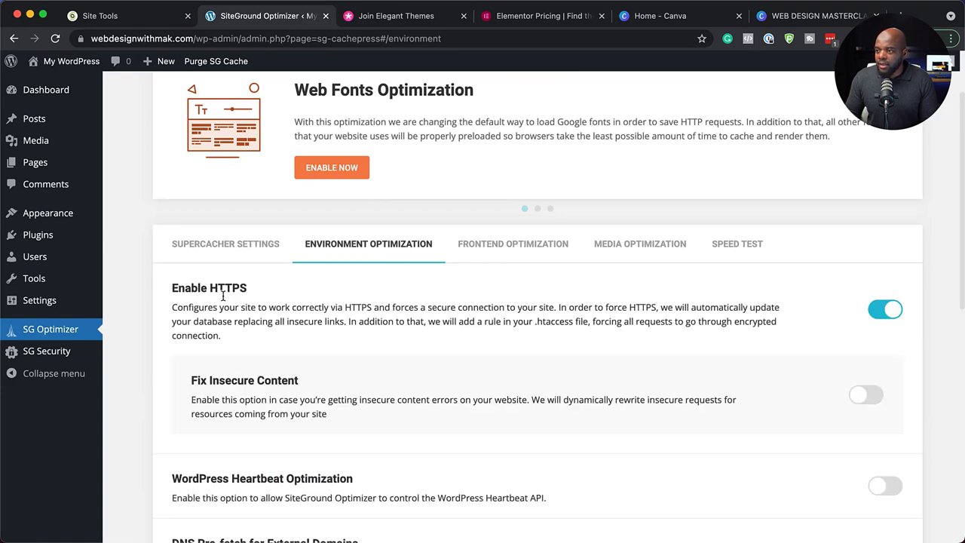
pyautogui.scroll(-5, 503, 348)
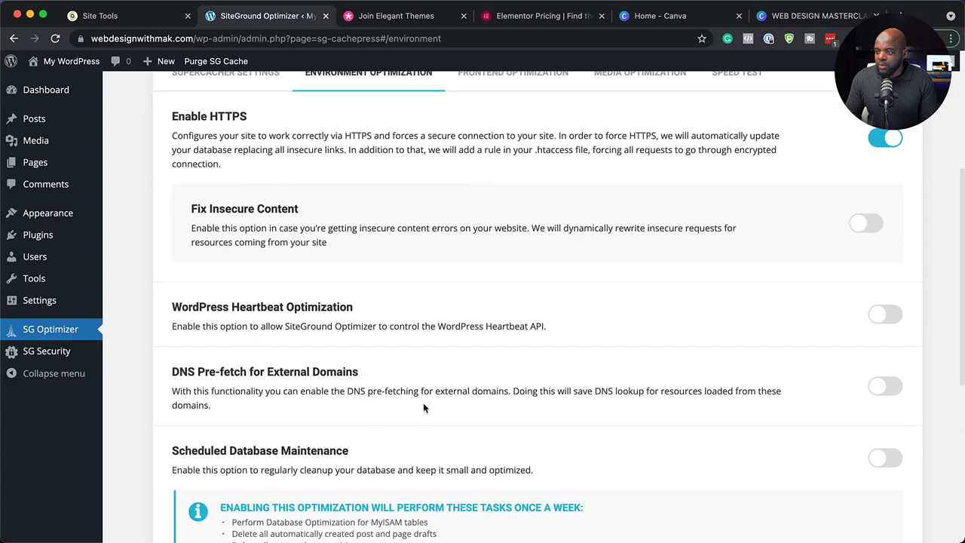
pyautogui.scroll(8, 537, 395)
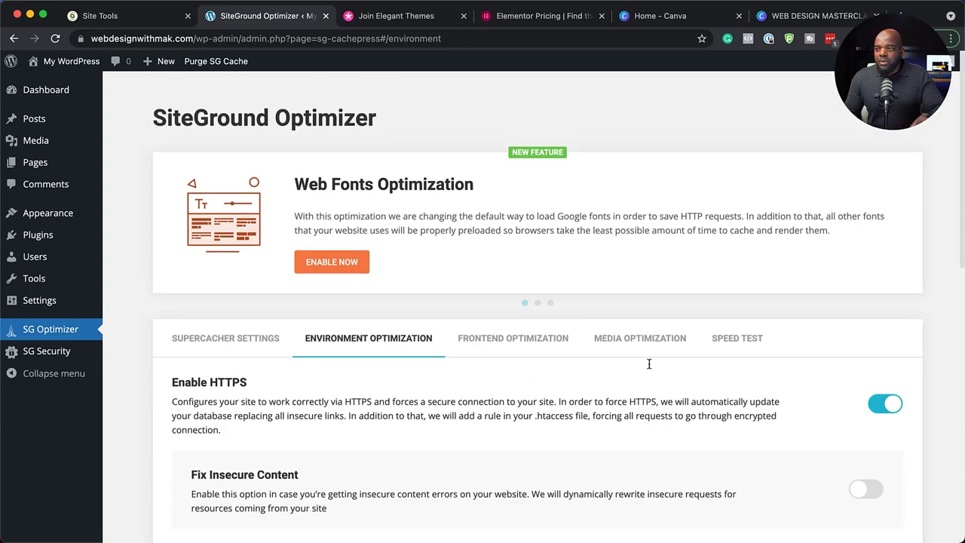
# Bring up the Speed Test tab with its Desktop PageSpeed test for the site.
pyautogui.click(749, 340)
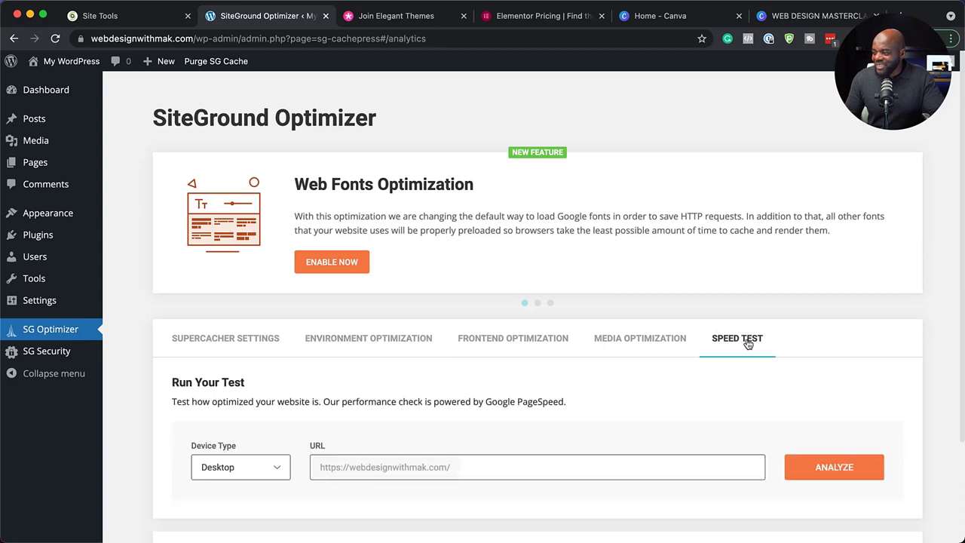
pyautogui.scroll(-1, 605, 437)
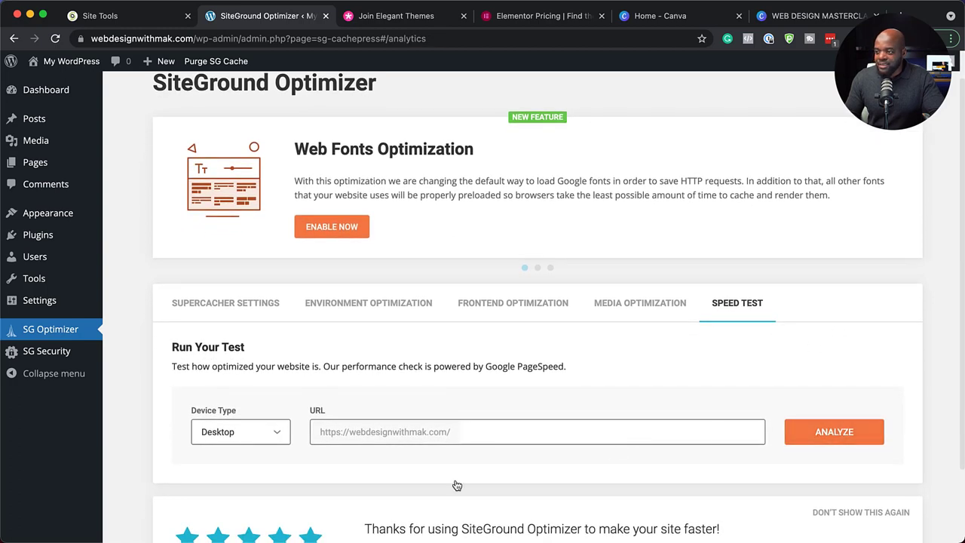
pyautogui.scroll(1, 495, 384)
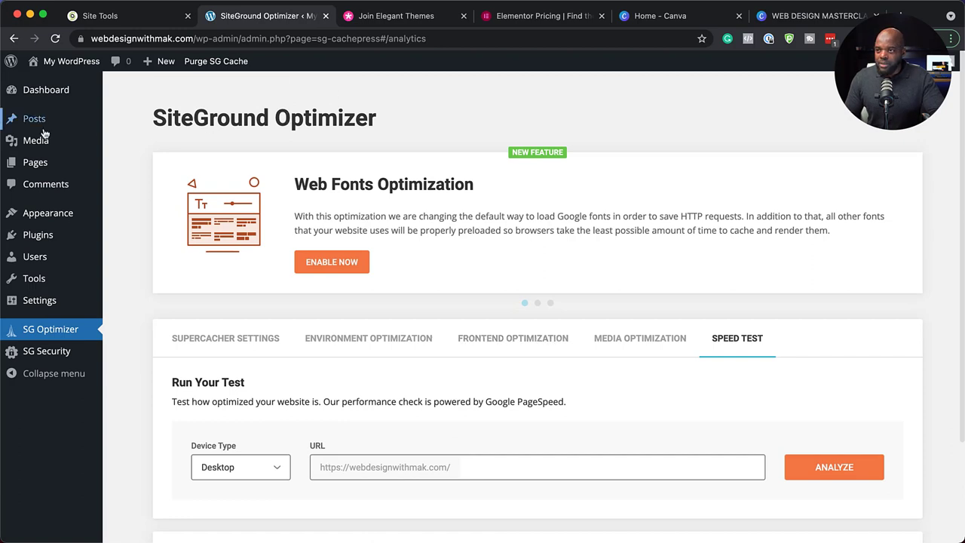
pyautogui.moveTo(64, 273)
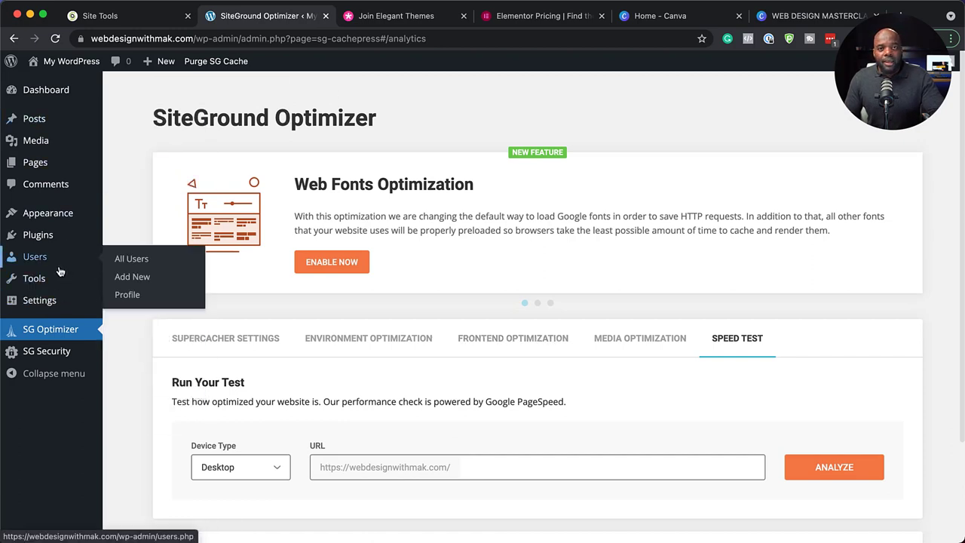
pyautogui.moveTo(39, 246)
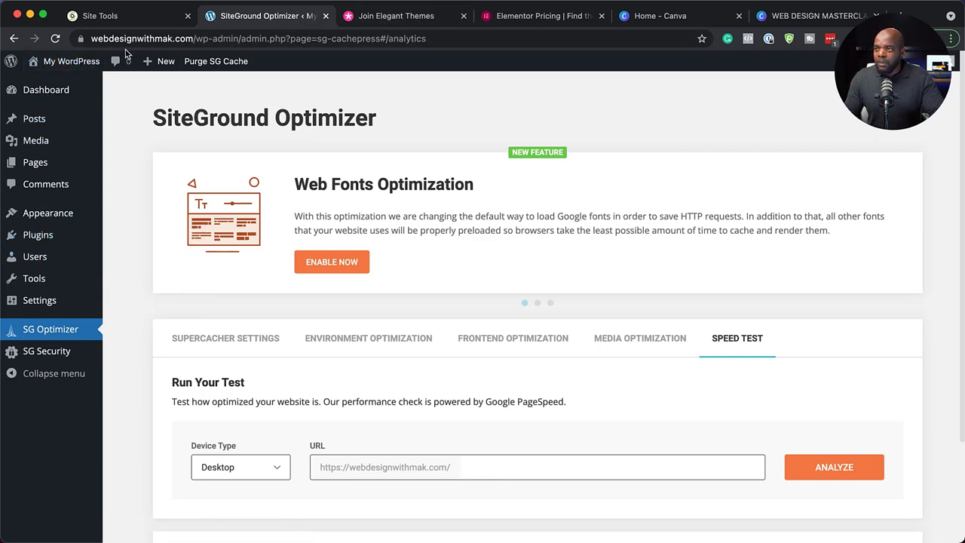
# Visit the live site's empty 'Nothing here' homepage in a new tab, then open All Pages in admin.
pyautogui.moveTo(54, 87)
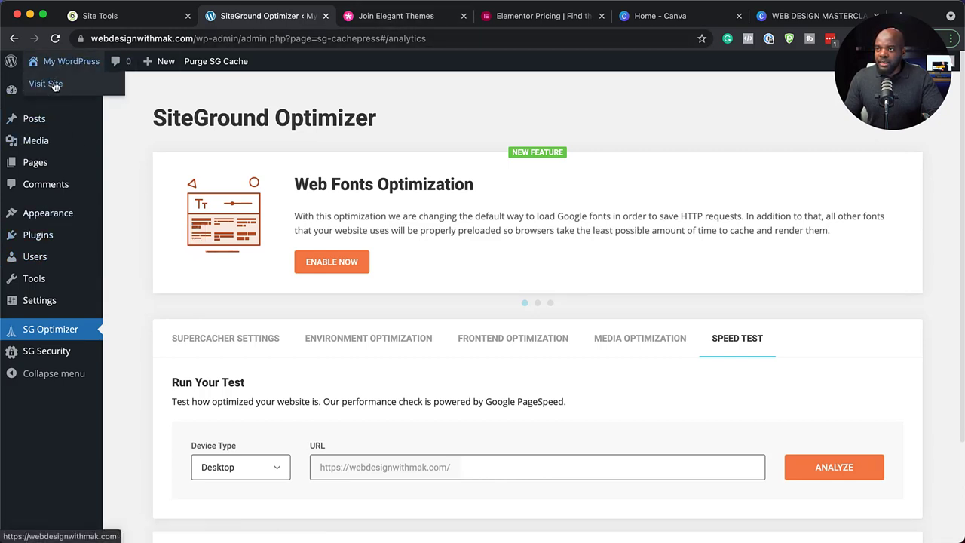
pyautogui.keyDown('super'); pyautogui.click(54, 87); pyautogui.keyUp('super')
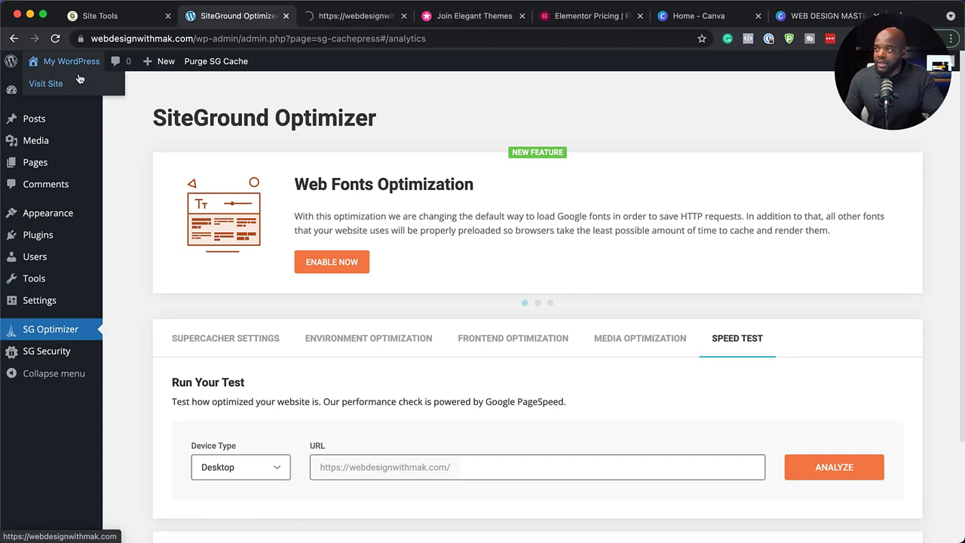
pyautogui.click(310, 16)
pyautogui.click(263, 15)
pyautogui.click(345, 15)
pyautogui.click(263, 15)
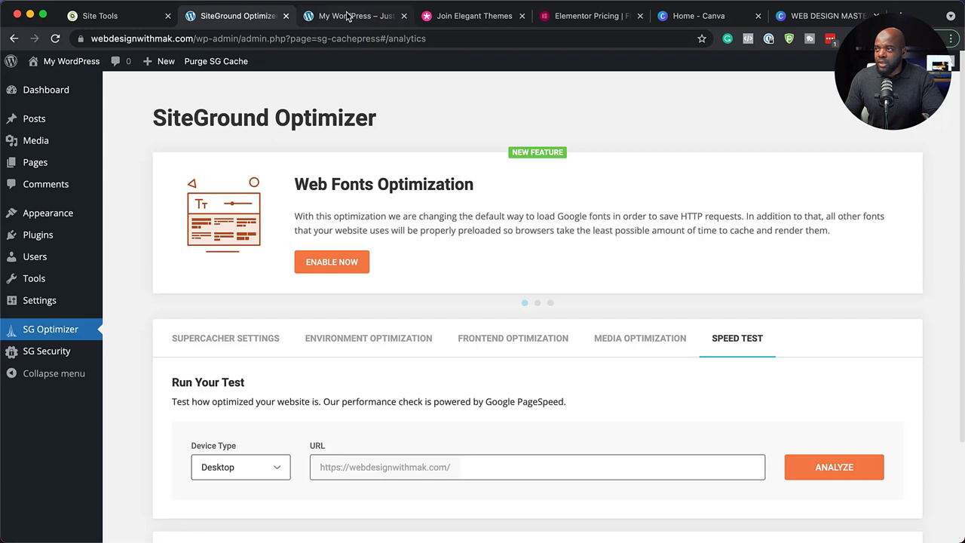
pyautogui.click(347, 16)
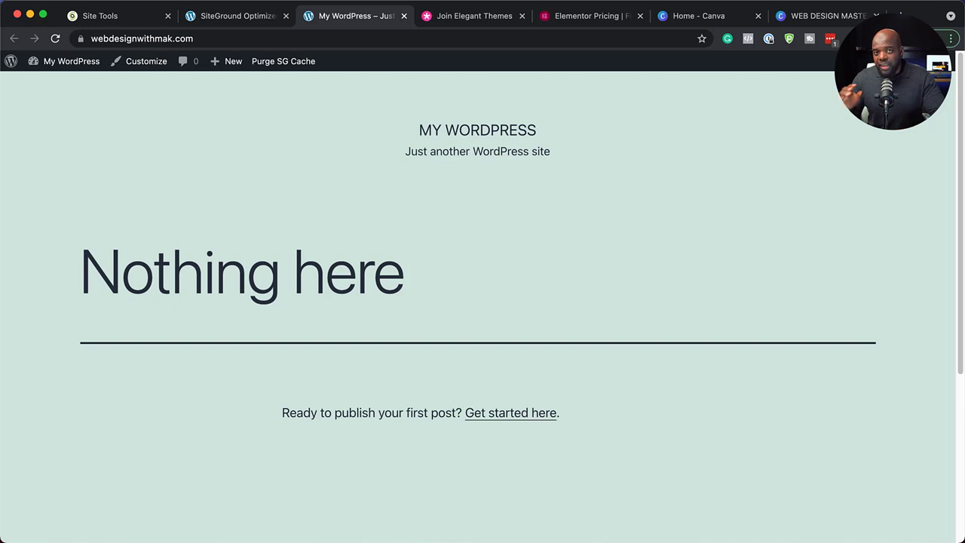
pyautogui.click(243, 17)
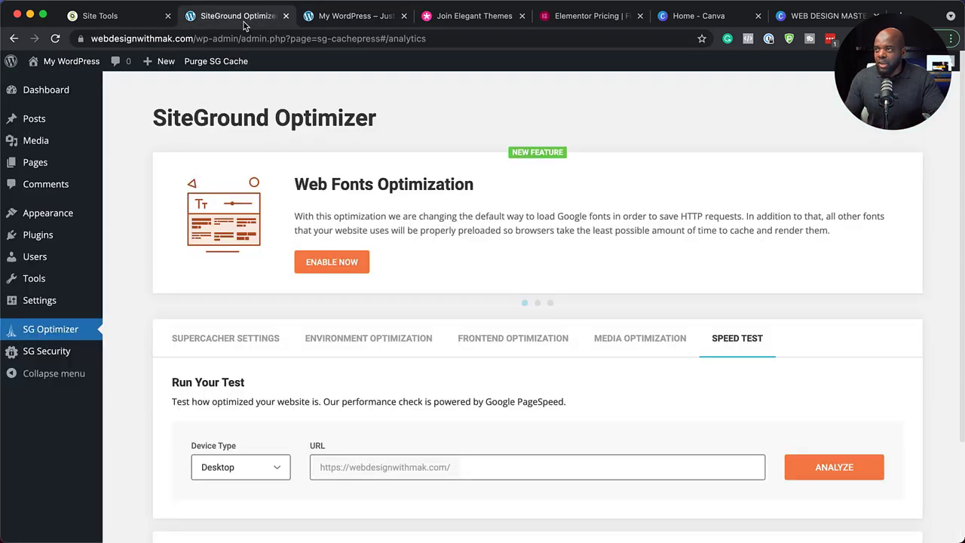
pyautogui.moveTo(50, 164)
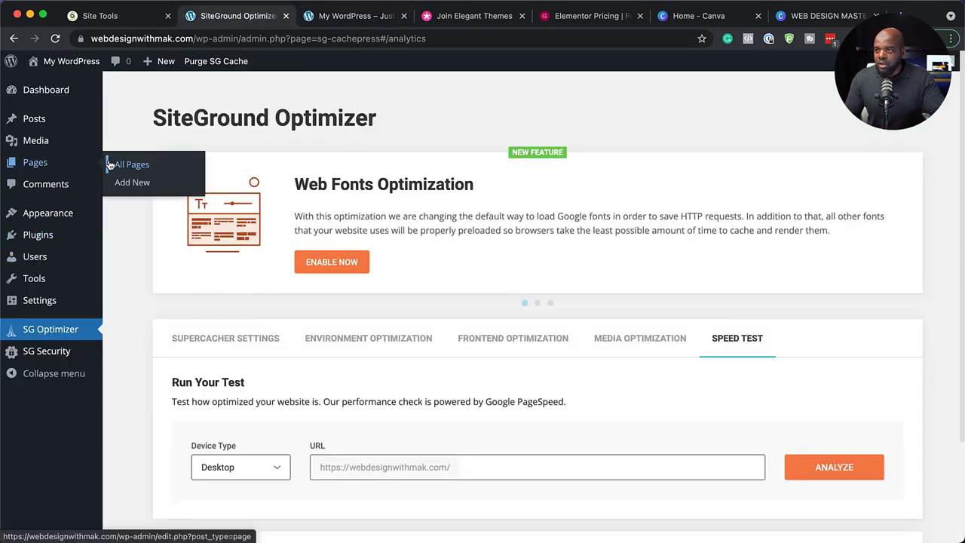
pyautogui.click(139, 166)
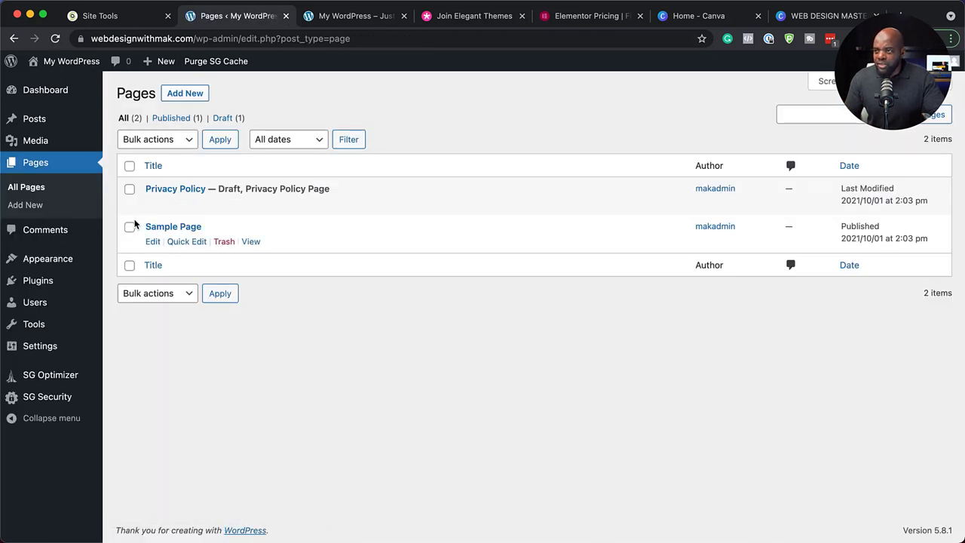
# Trash the Sample Page and publish a new 'Home' page with pre-publish checks turned off.
pyautogui.click(223, 242)
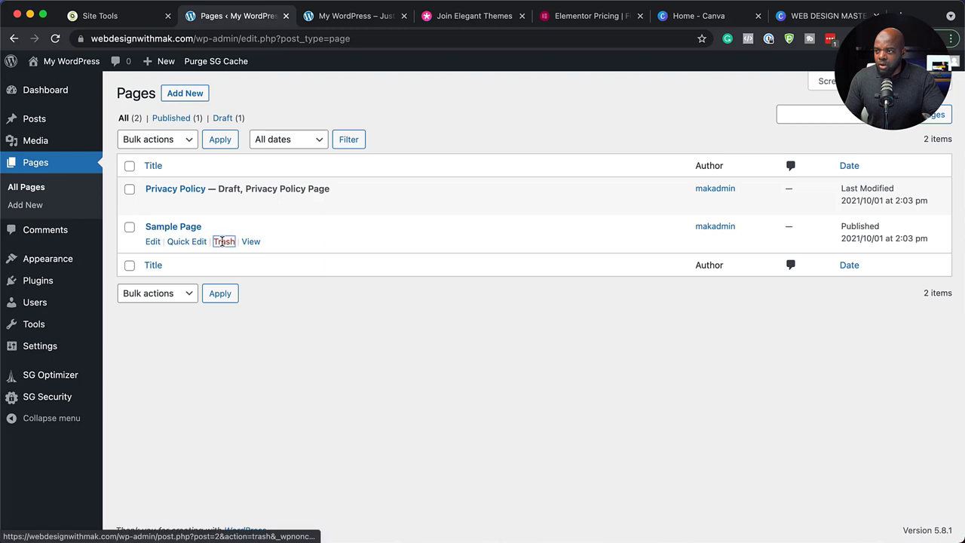
pyautogui.click(182, 96)
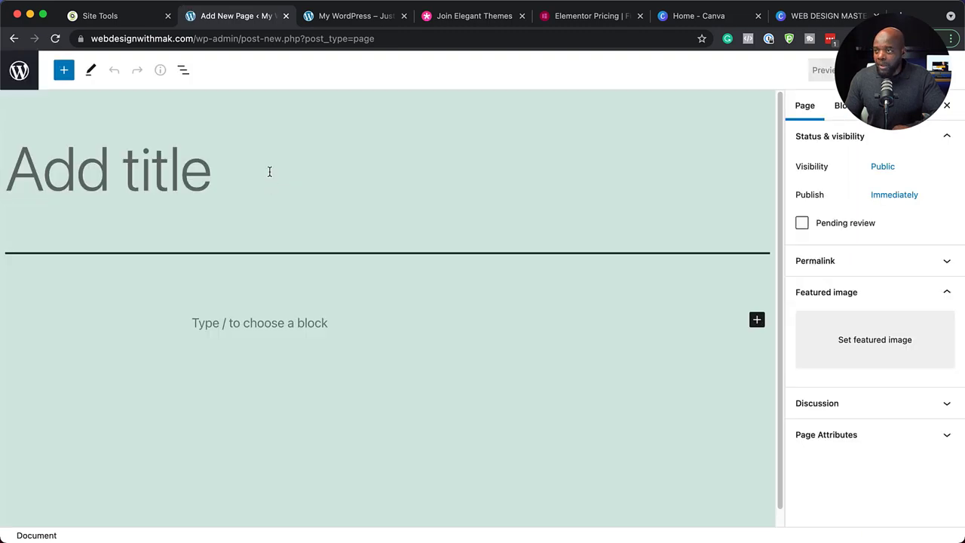
pyautogui.write('Home')
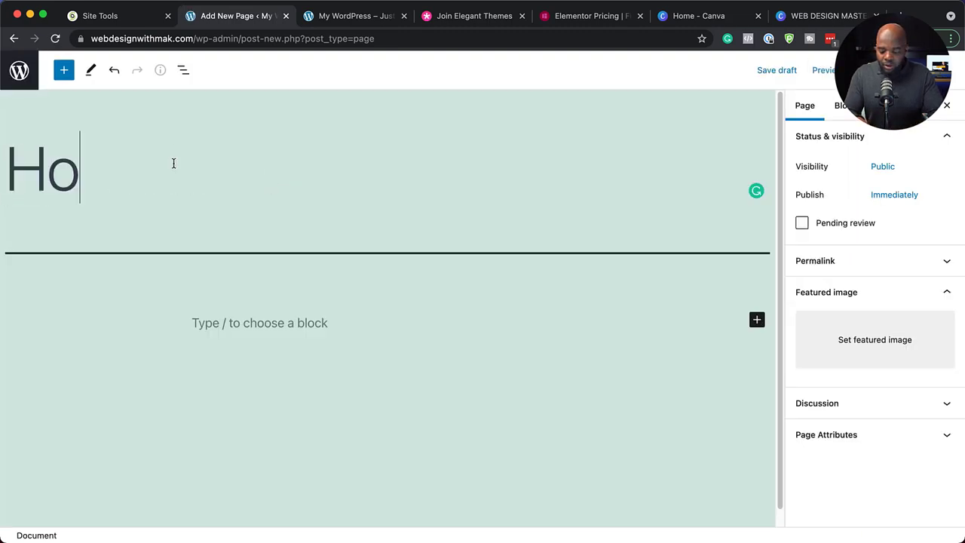
pyautogui.click(886, 70)
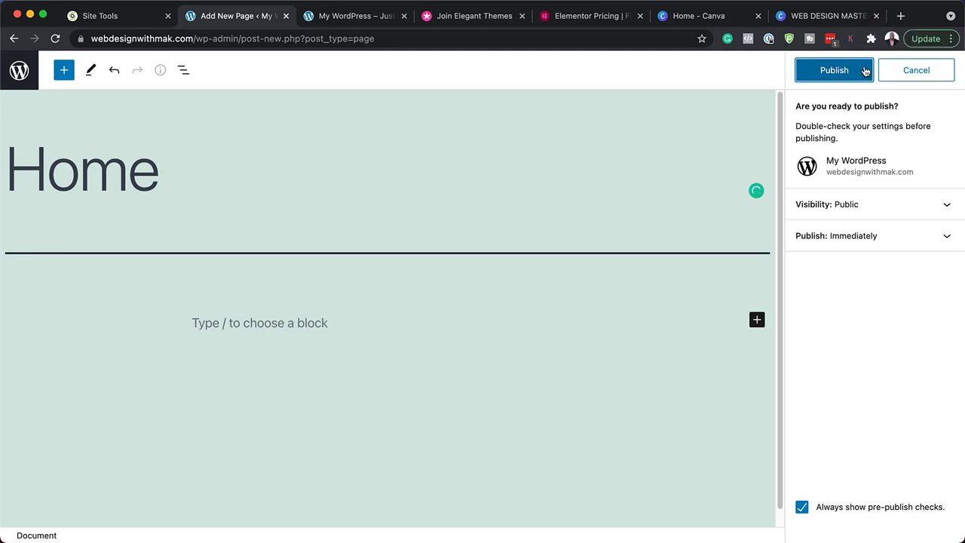
pyautogui.click(803, 510)
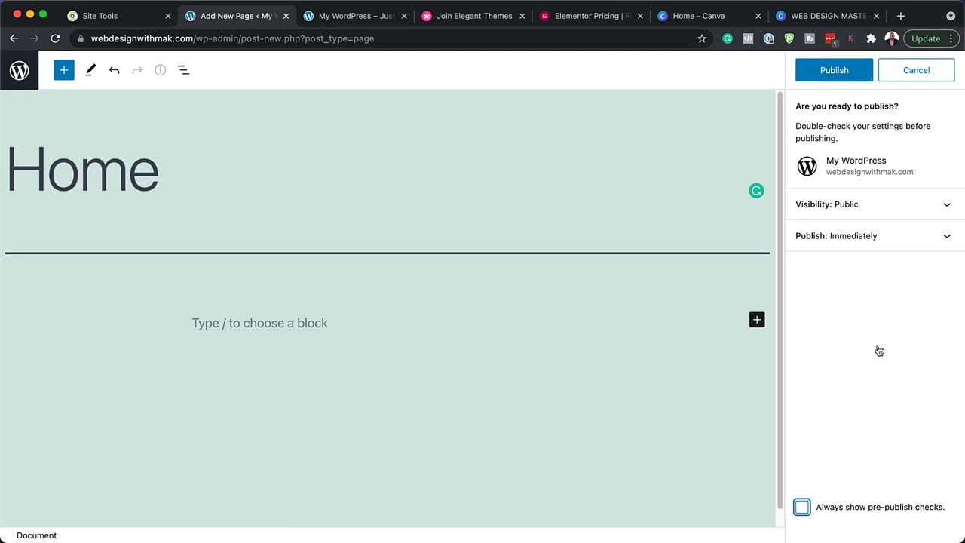
pyautogui.click(836, 69)
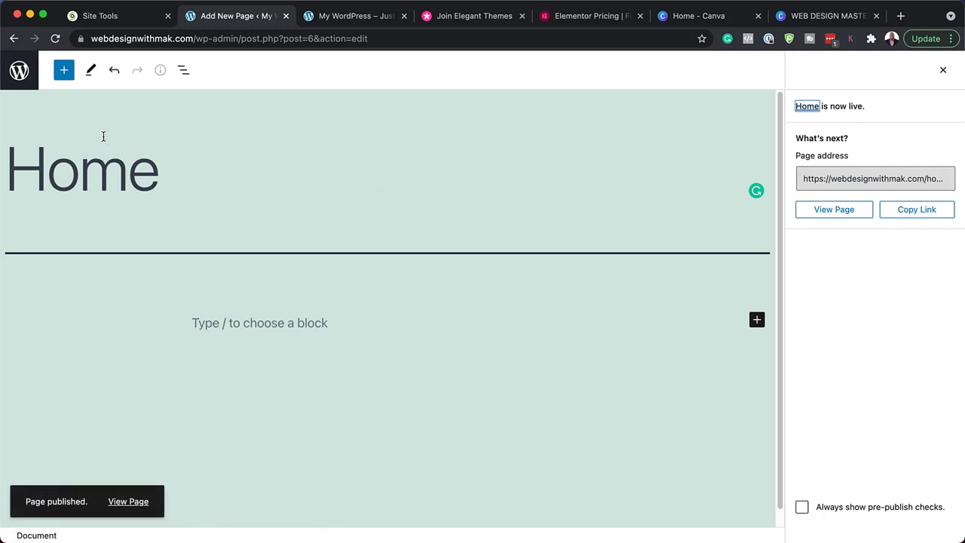
pyautogui.click(19, 70)
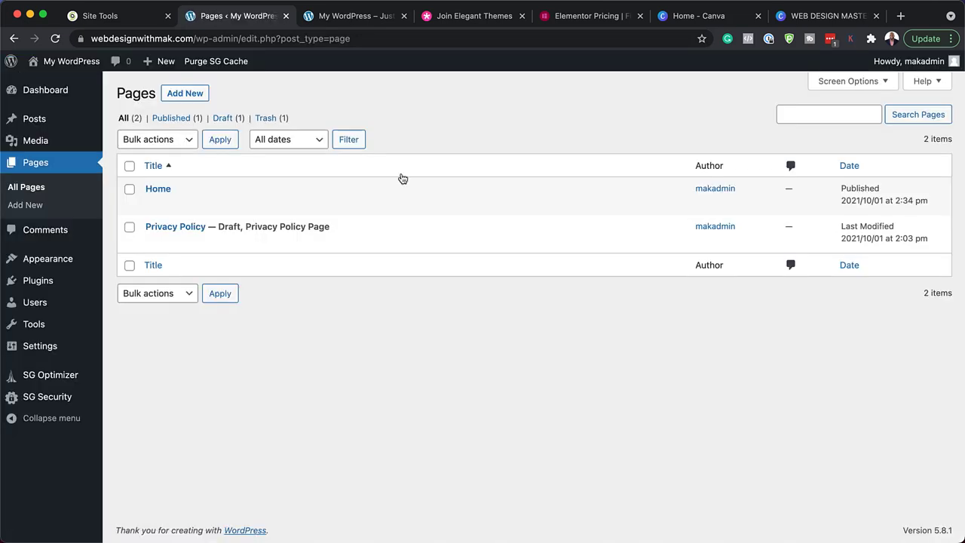
# Publish a new page titled 'Our team' and return to the Pages list.
pyautogui.click(184, 95)
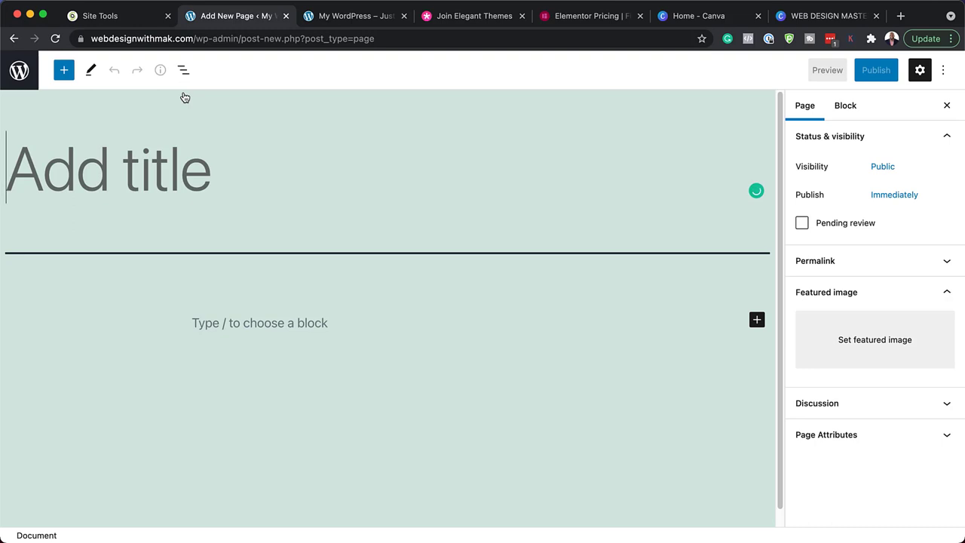
pyautogui.write('Our team')
pyautogui.click(885, 75)
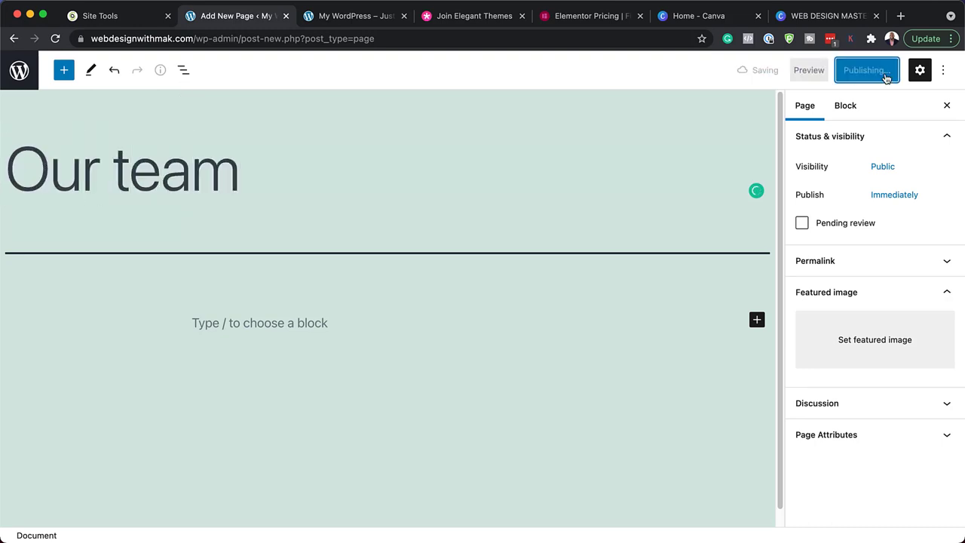
pyautogui.click(18, 74)
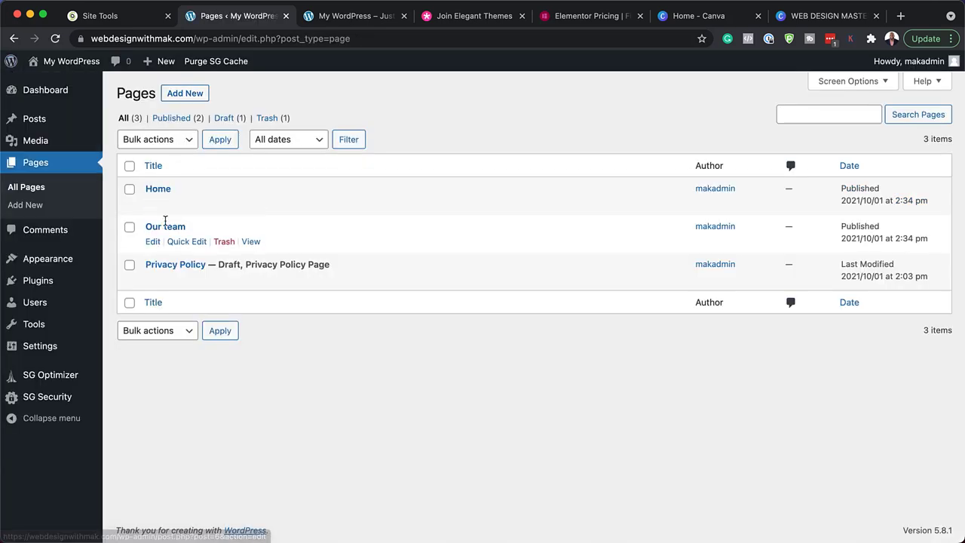
# Publish a new page titled 'Contact Us' and return to the Pages list.
pyautogui.click(186, 98)
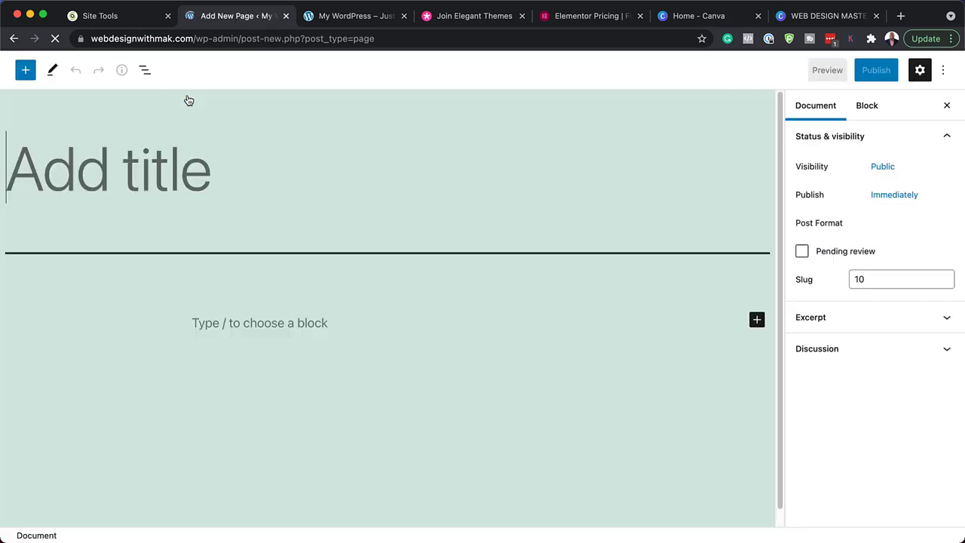
pyautogui.click(165, 168)
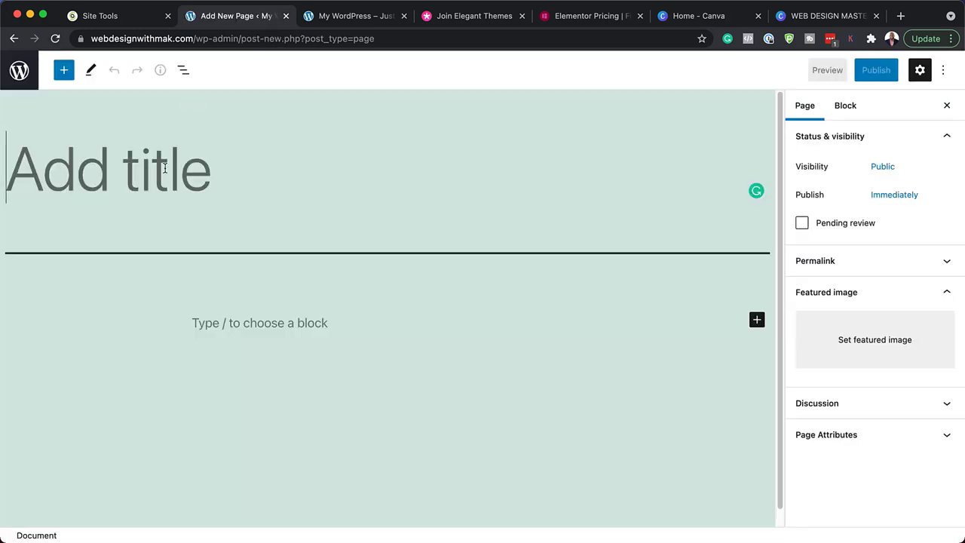
pyautogui.write('Contact Us')
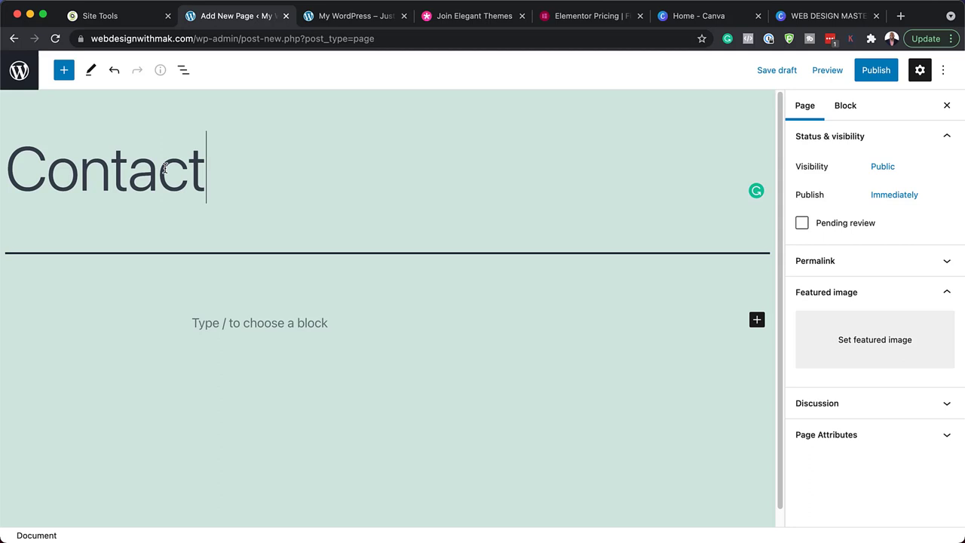
pyautogui.click(876, 71)
pyautogui.click(19, 70)
# Publish a third new page titled 'Make A Payment' and return to the Pages list.
pyautogui.click(185, 94)
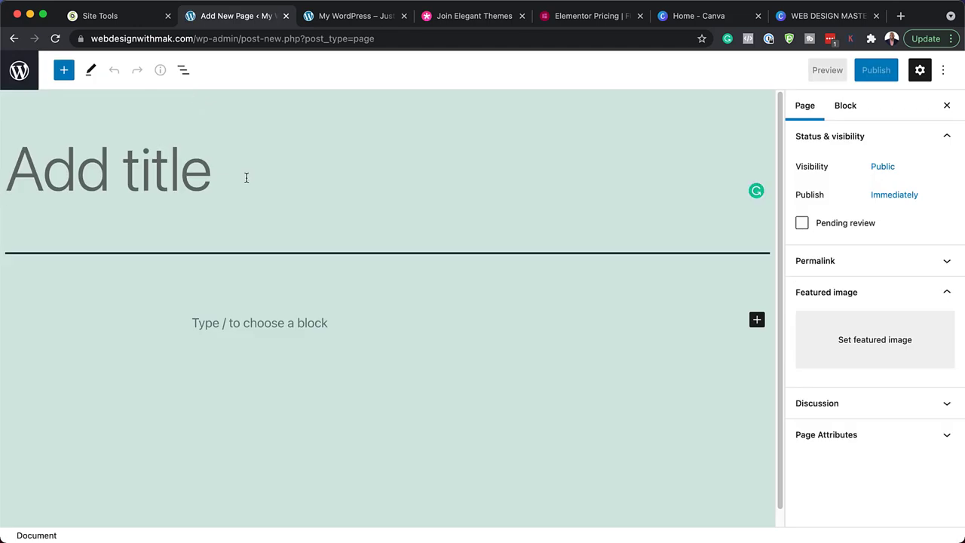
pyautogui.write('Buy')
pyautogui.press('BackSpace')
pyautogui.press('BackSpace')
pyautogui.press('BackSpace')
pyautogui.write('Make A Payment')
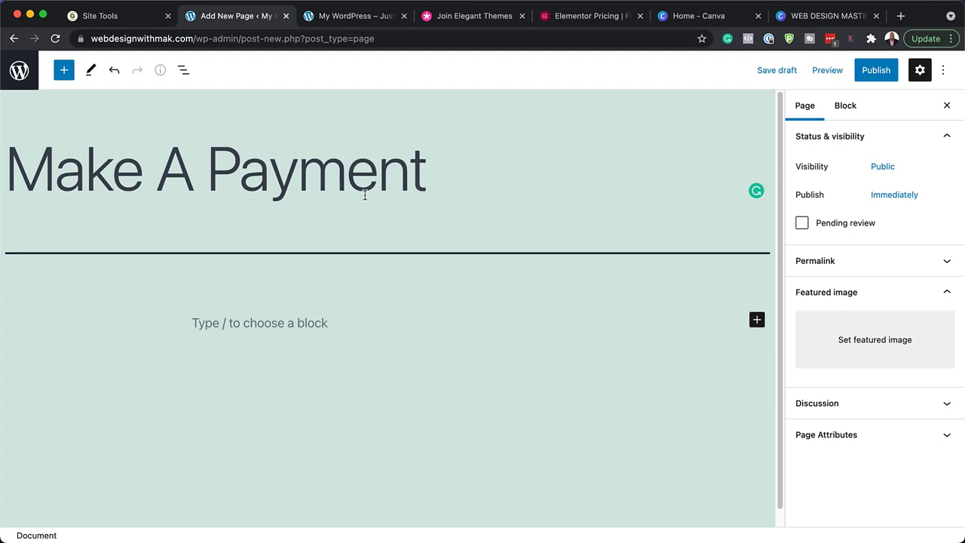
pyautogui.click(876, 72)
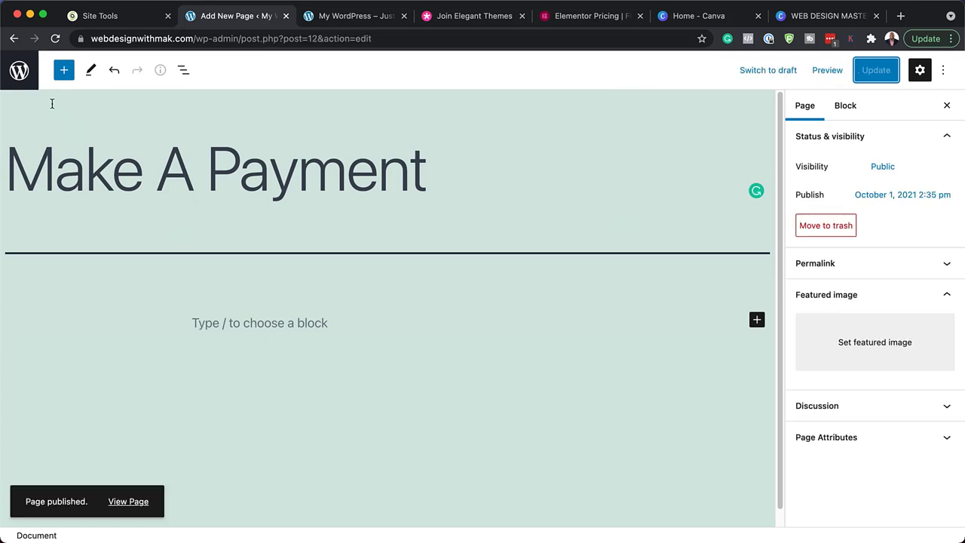
pyautogui.click(18, 70)
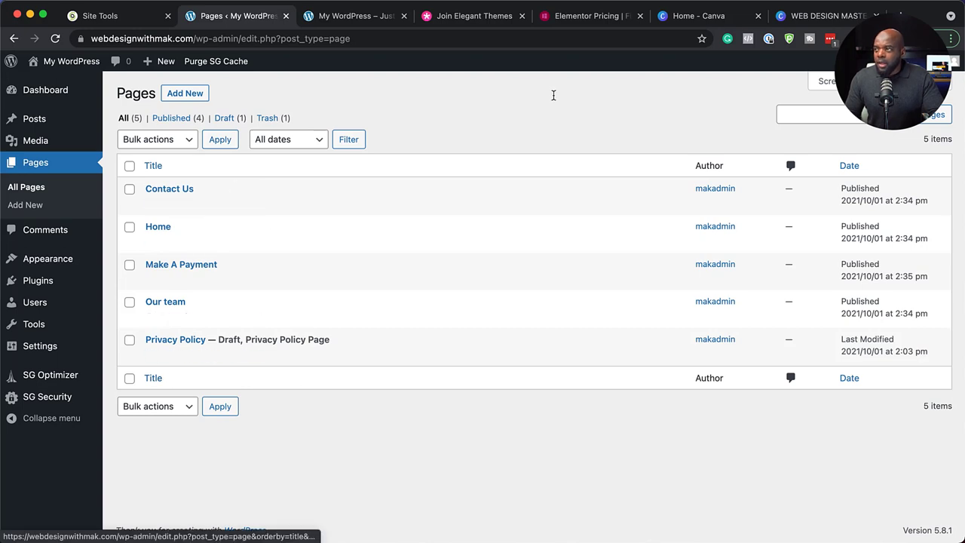
# Check the still-empty live site, then go back to the admin Pages list.
pyautogui.click(361, 15)
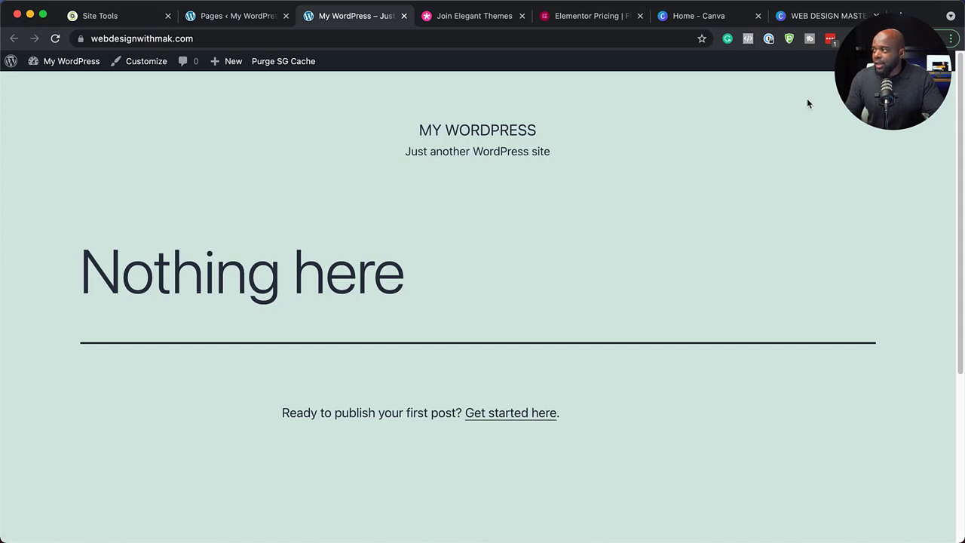
pyautogui.click(237, 19)
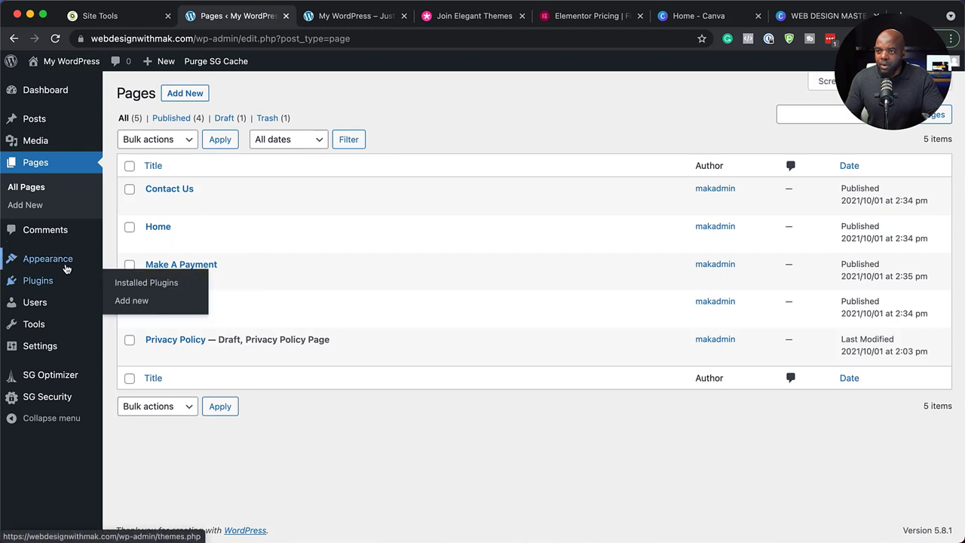
# Create a new menu named 'Mak Menu' assigned to the Primary menu location.
pyautogui.moveTo(67, 269)
pyautogui.click(138, 316)
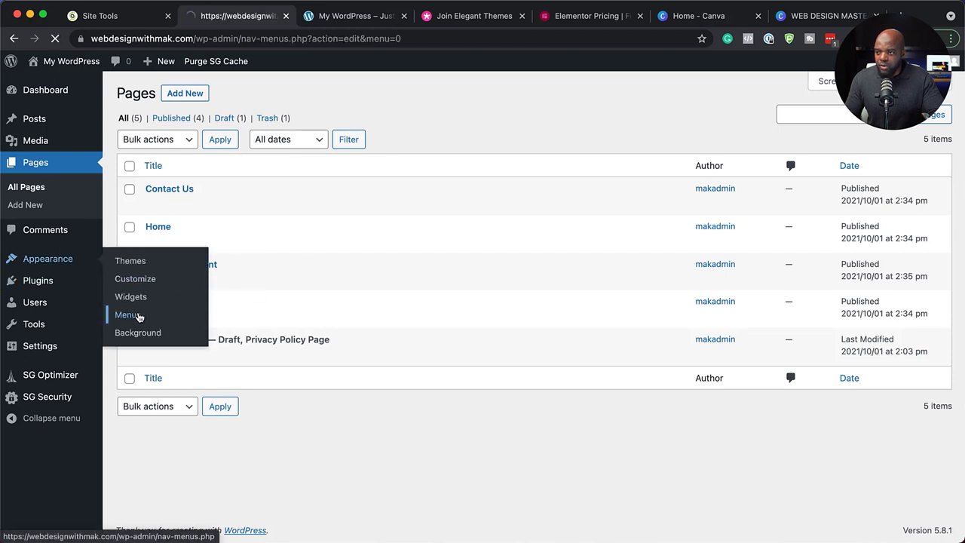
pyautogui.click(408, 238)
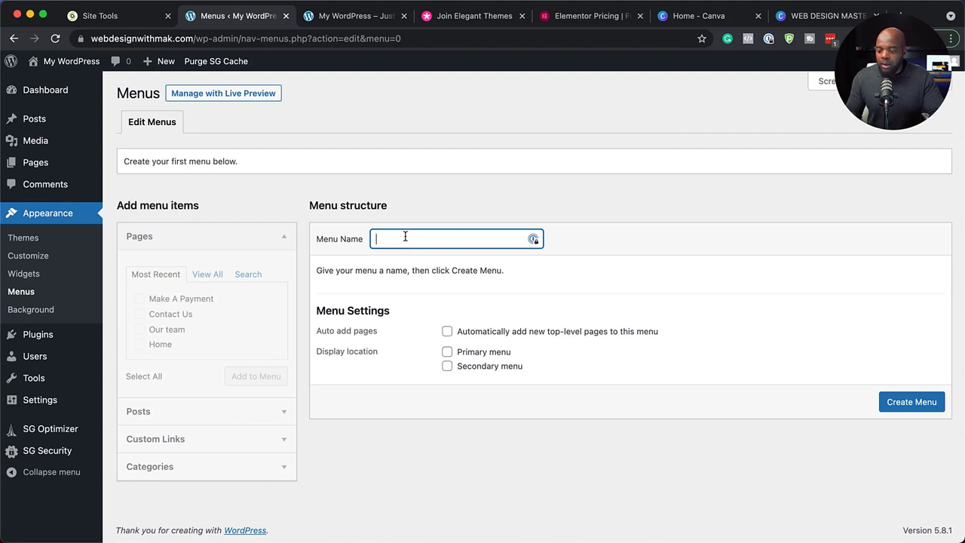
pyautogui.write('Mak Menu')
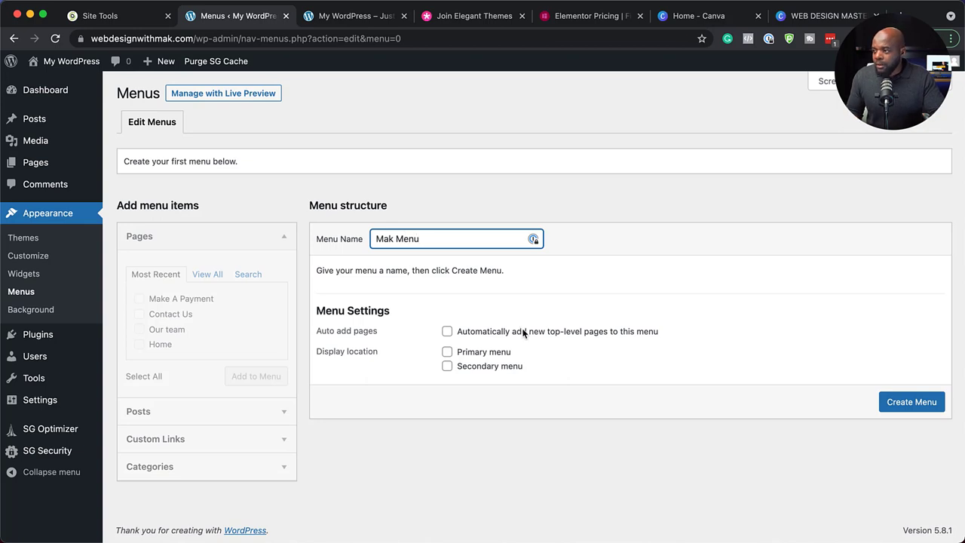
pyautogui.click(448, 354)
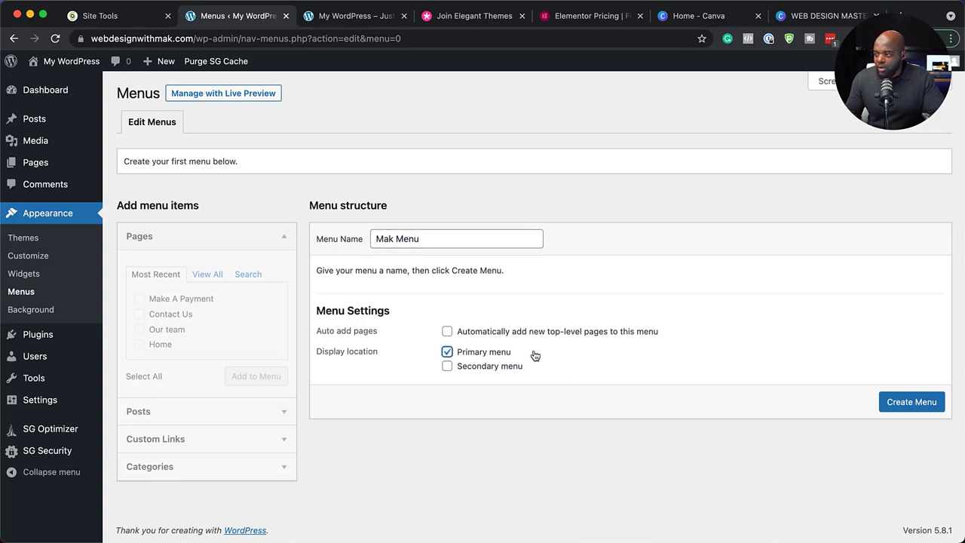
pyautogui.click(912, 403)
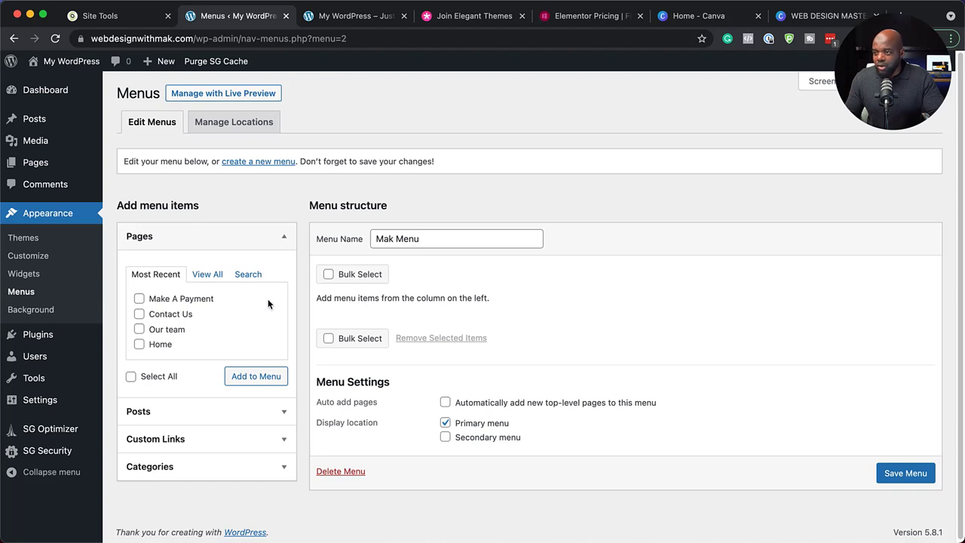
# Add all pages (Home, Contact Us, Home, Make A Payment, Our team) to Mak Menu.
pyautogui.click(209, 276)
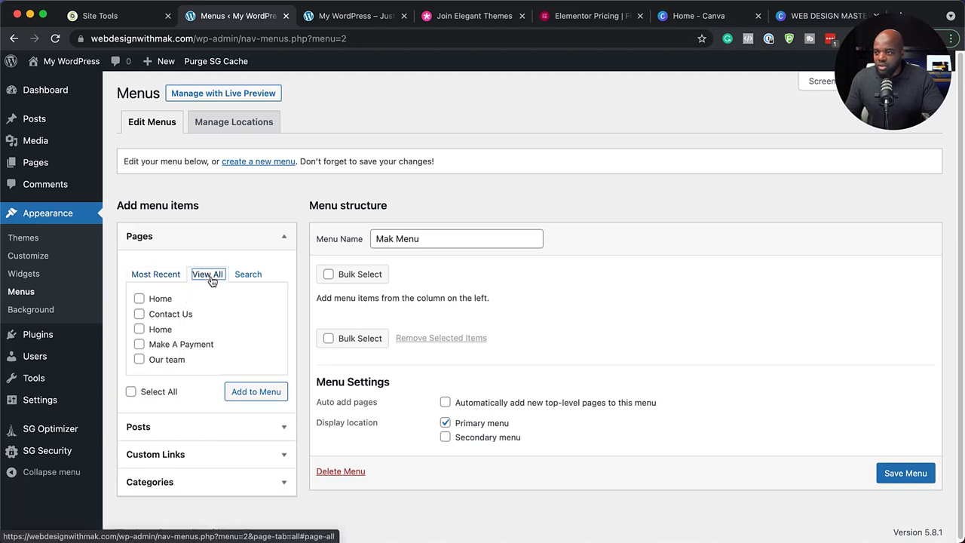
pyautogui.click(139, 300)
pyautogui.click(139, 315)
pyautogui.click(138, 329)
pyautogui.click(139, 344)
pyautogui.click(139, 360)
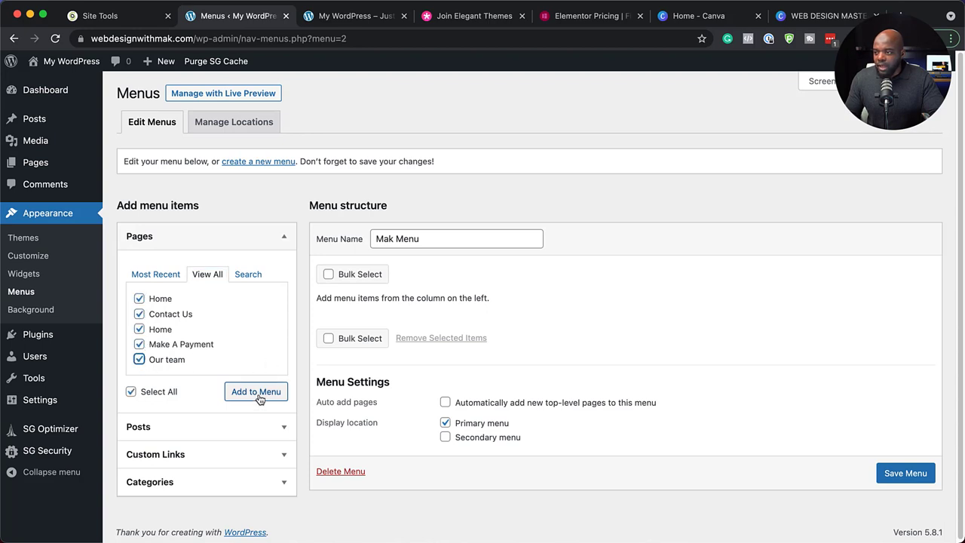
pyautogui.click(257, 392)
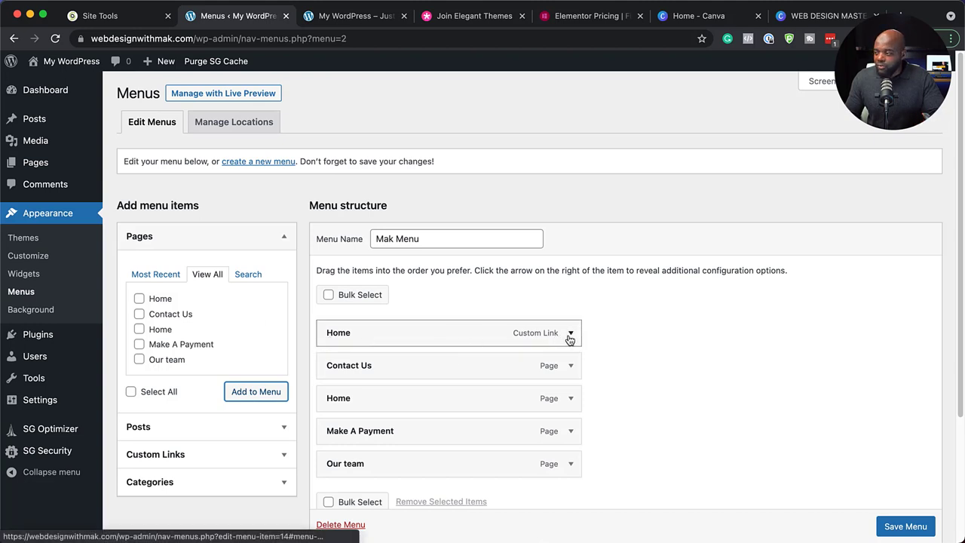
# Remove the Home custom link and Make A Payment, moving Home first and Contact Us last.
pyautogui.click(571, 336)
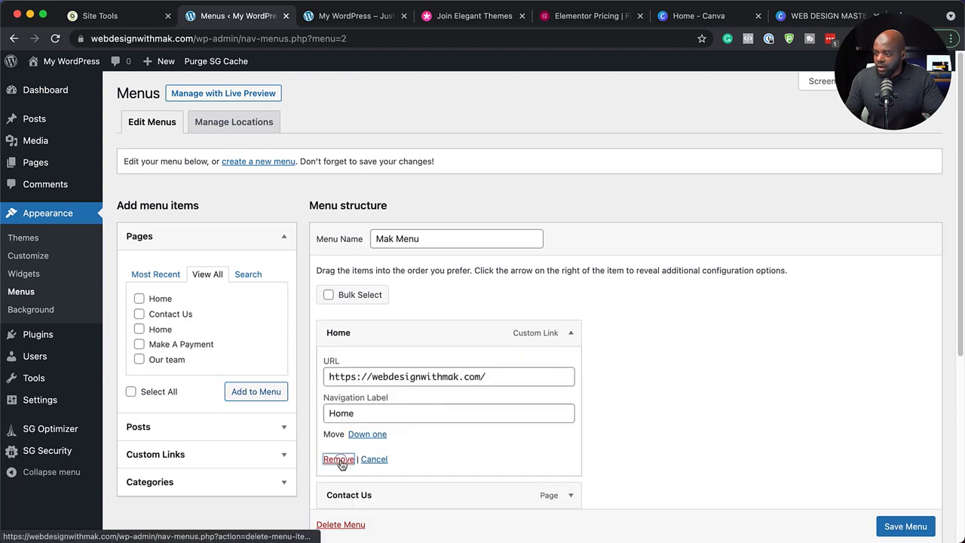
pyautogui.click(339, 460)
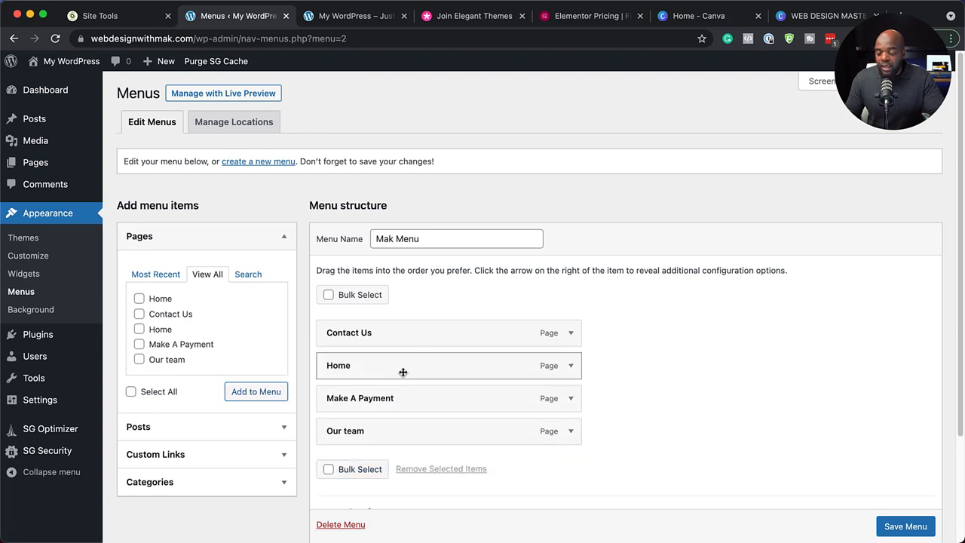
pyautogui.moveTo(403, 375); pyautogui.dragTo(404, 334)
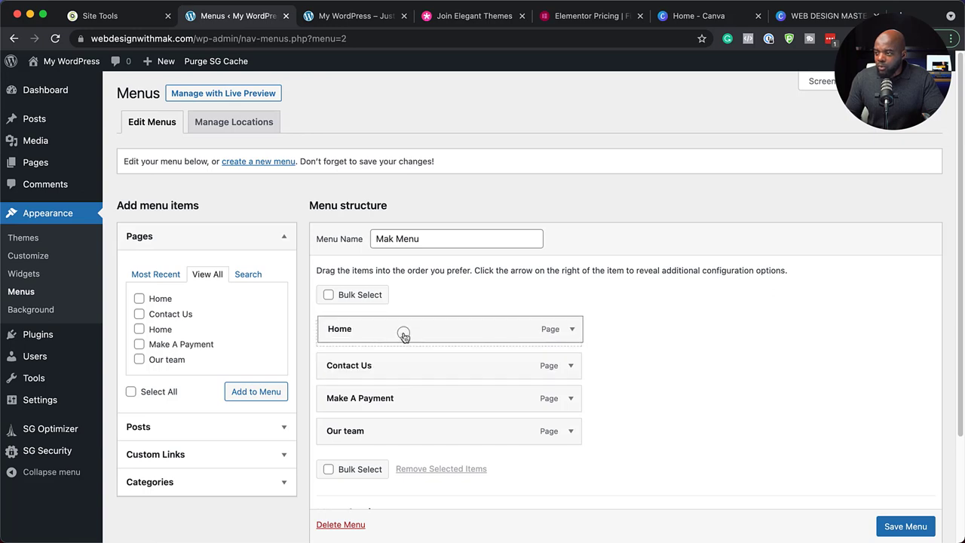
pyautogui.moveTo(379, 370); pyautogui.dragTo(379, 436)
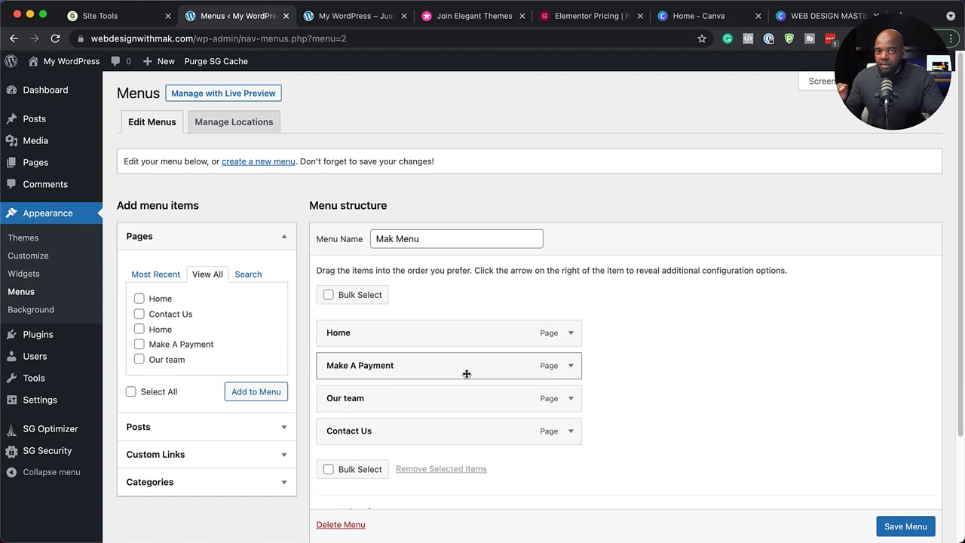
pyautogui.click(572, 366)
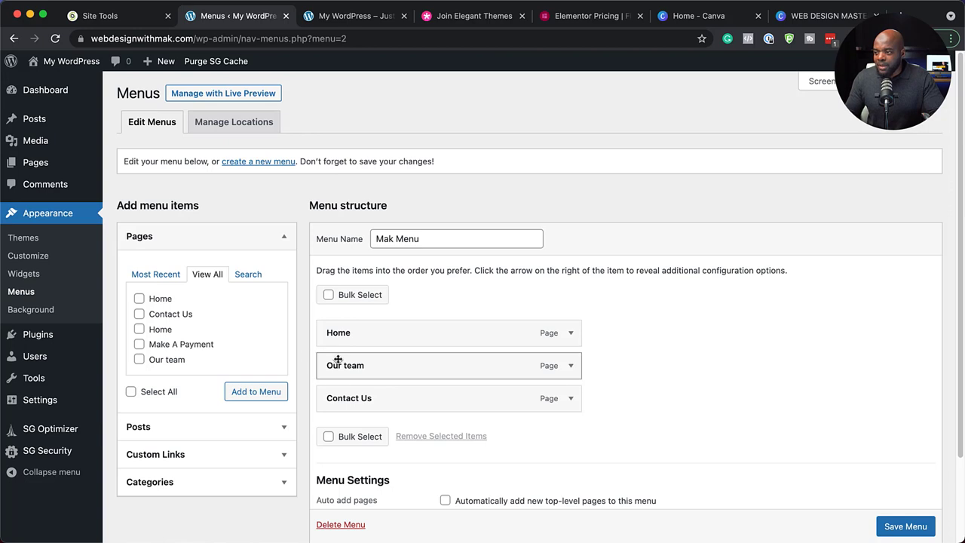
# Check the live front page, then save the Mak Menu.
pyautogui.click(348, 15)
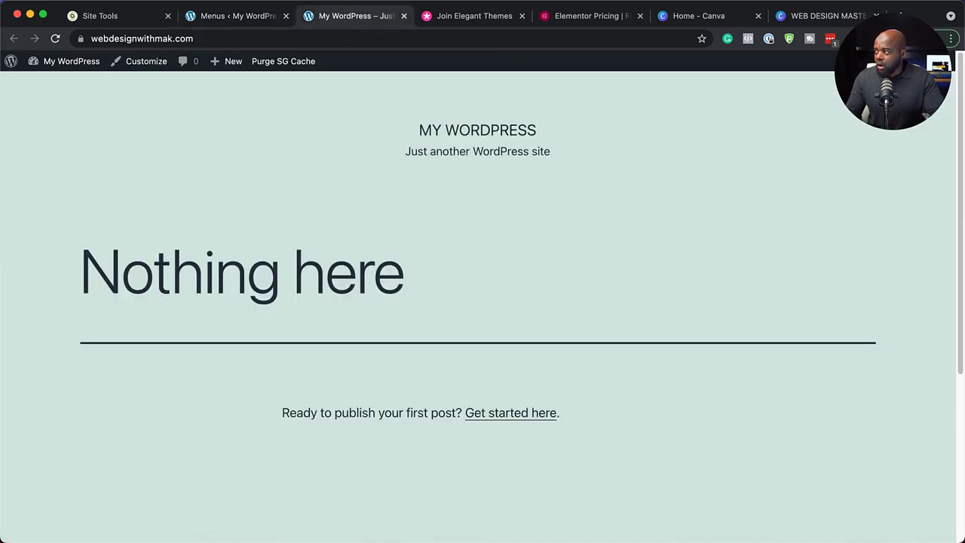
pyautogui.click(247, 19)
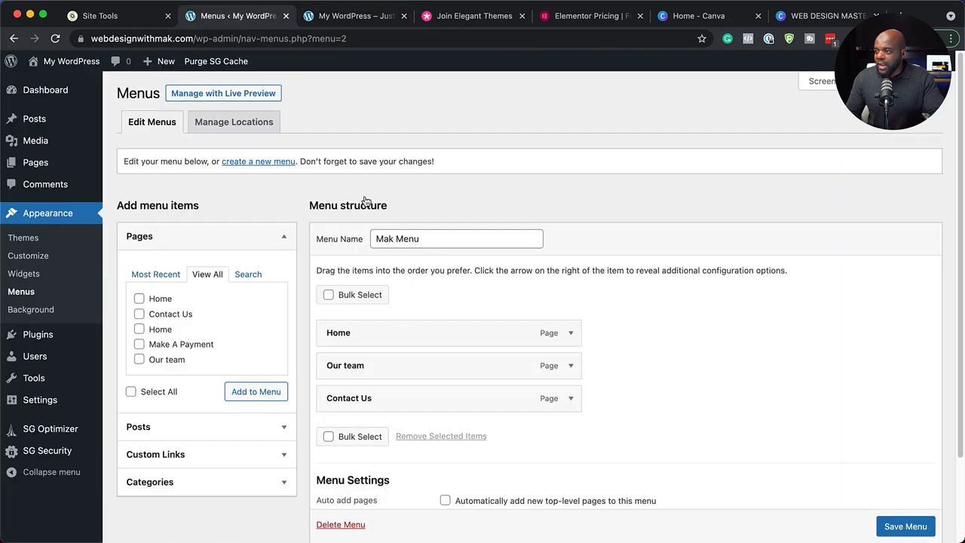
pyautogui.click(917, 531)
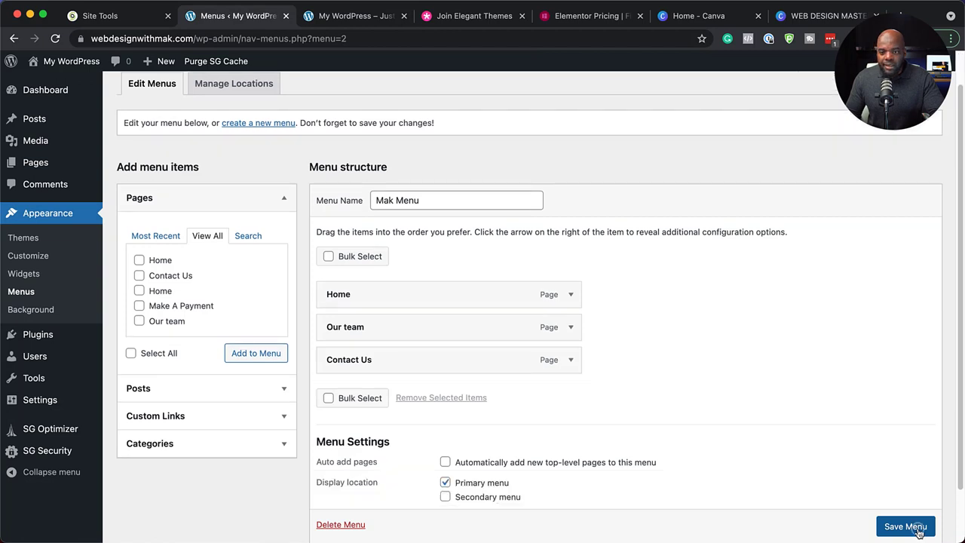
pyautogui.click(364, 18)
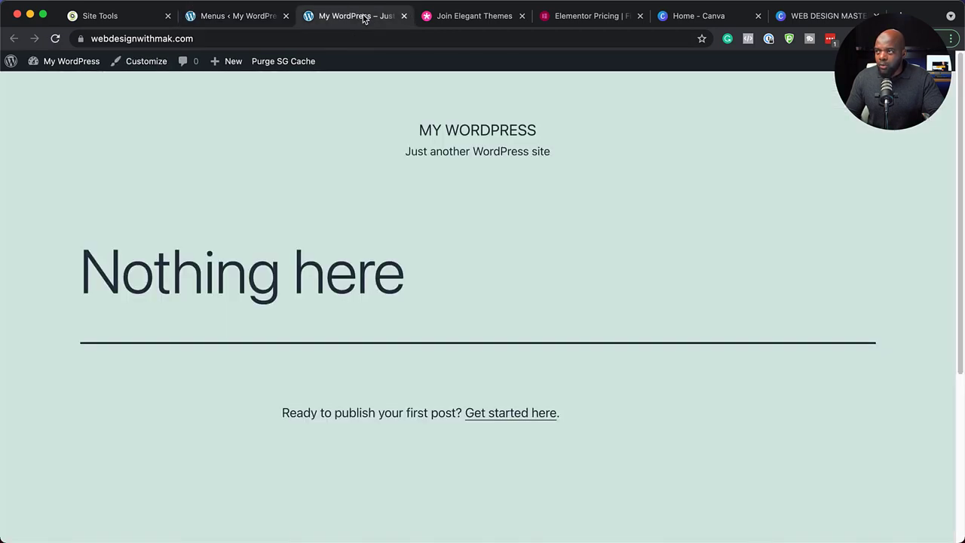
pyautogui.click(56, 39)
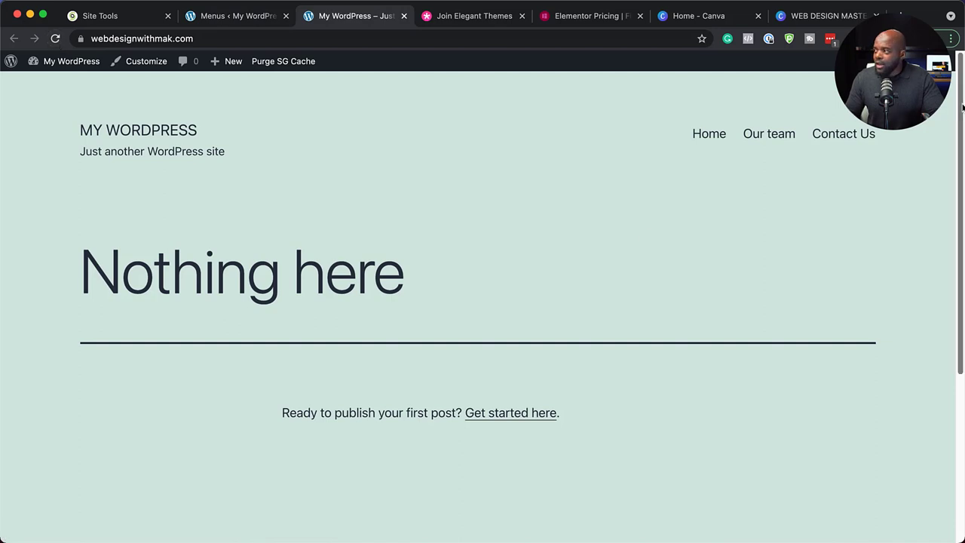
pyautogui.click(865, 134)
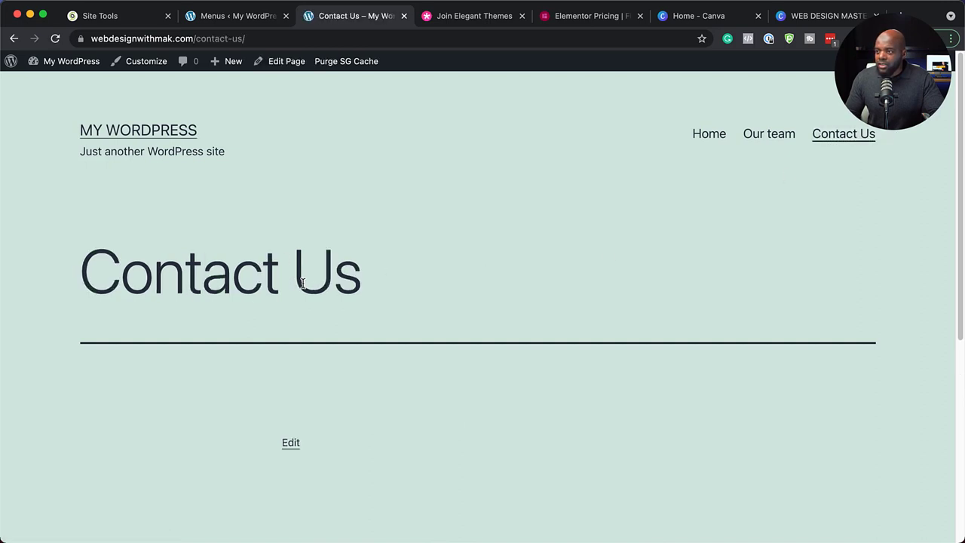
pyautogui.click(770, 135)
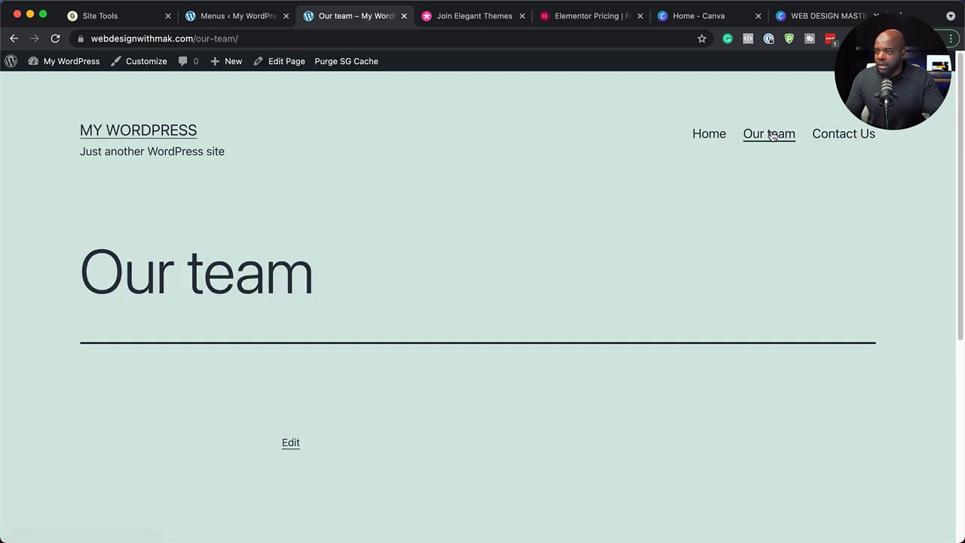
pyautogui.click(709, 136)
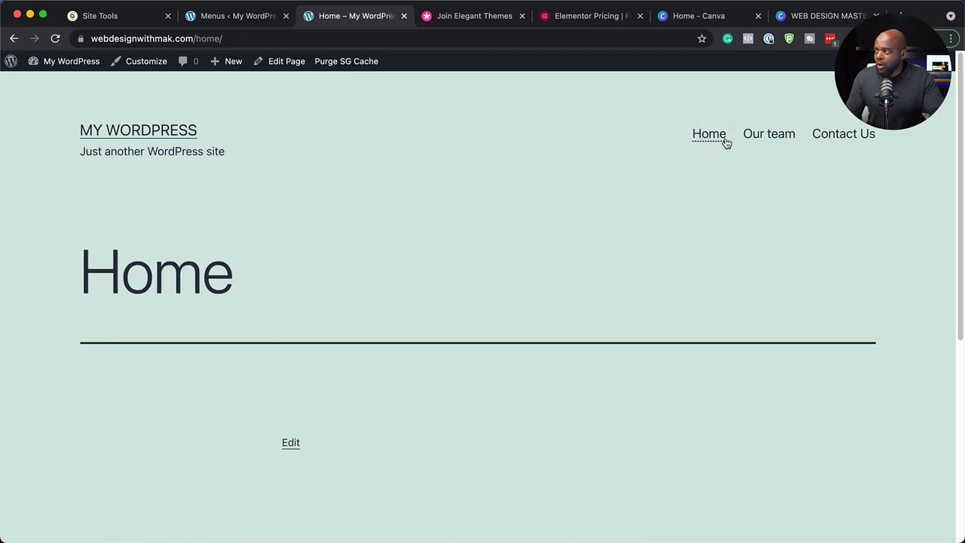
pyautogui.click(213, 21)
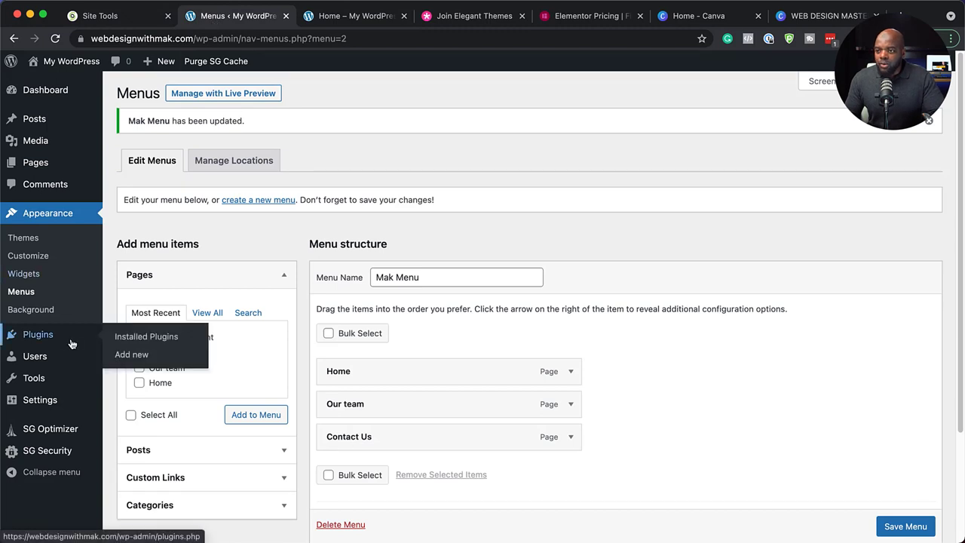
pyautogui.click(354, 15)
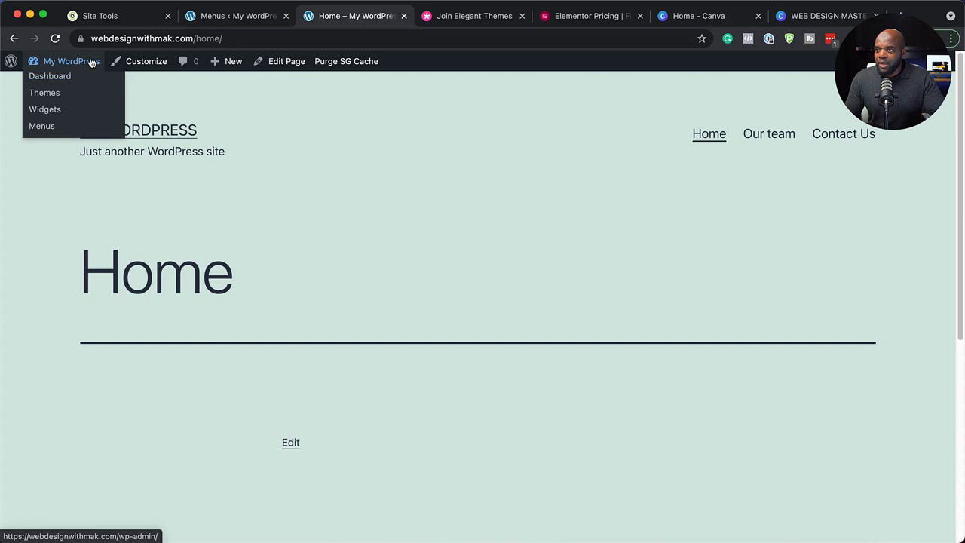
pyautogui.click(703, 139)
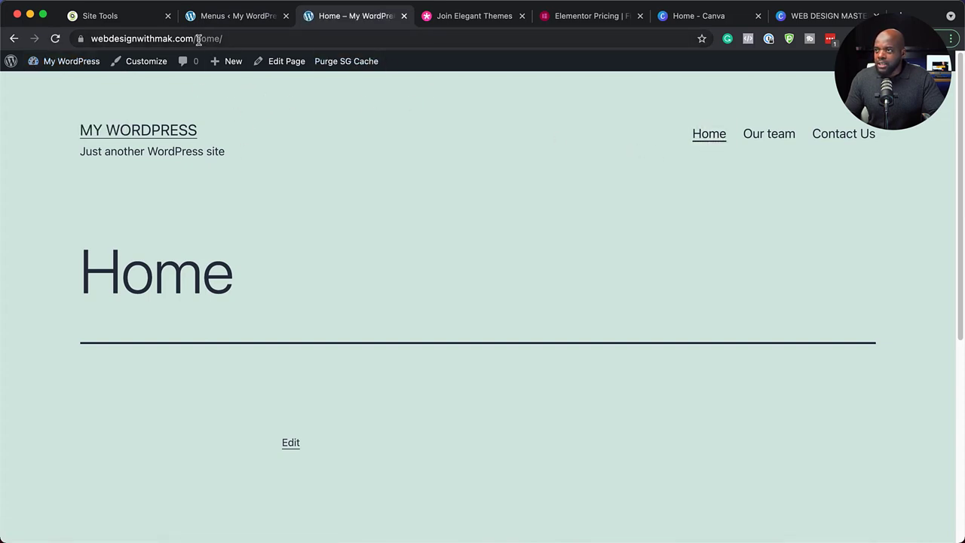
pyautogui.moveTo(196, 38); pyautogui.dragTo(284, 38)
pyautogui.press('BackSpace')
pyautogui.press('Return')
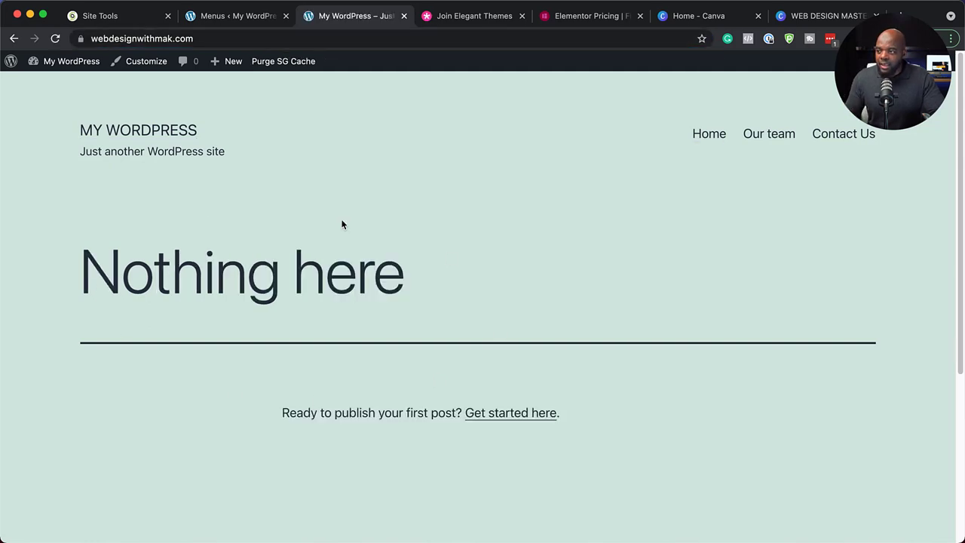
pyautogui.click(257, 23)
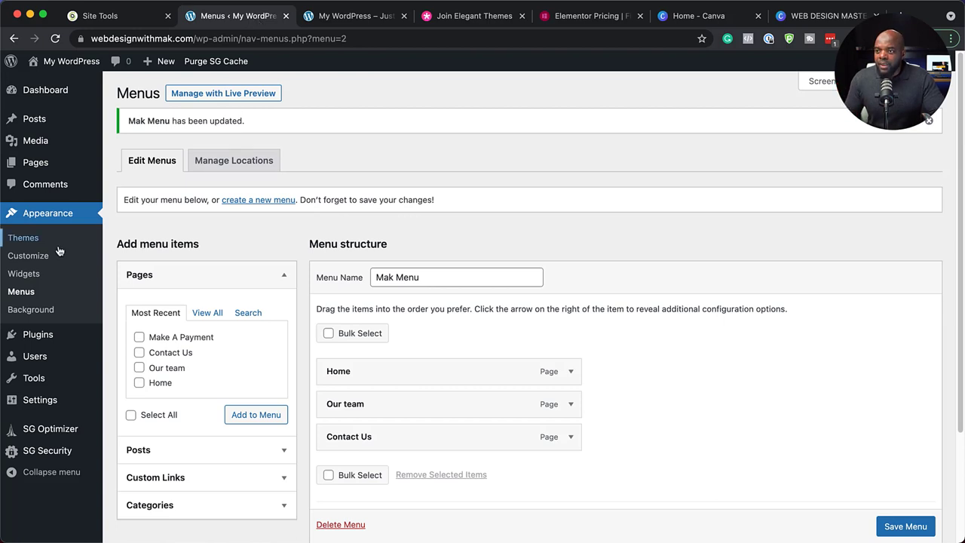
# In Reading Settings, set the homepage to the static page Home and save.
pyautogui.moveTo(61, 375)
pyautogui.moveTo(59, 404)
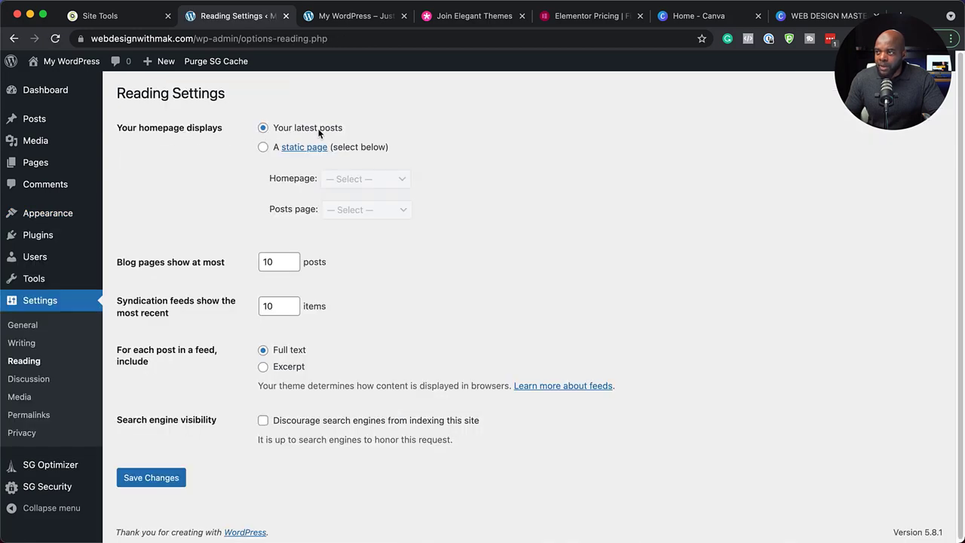
pyautogui.click(263, 148)
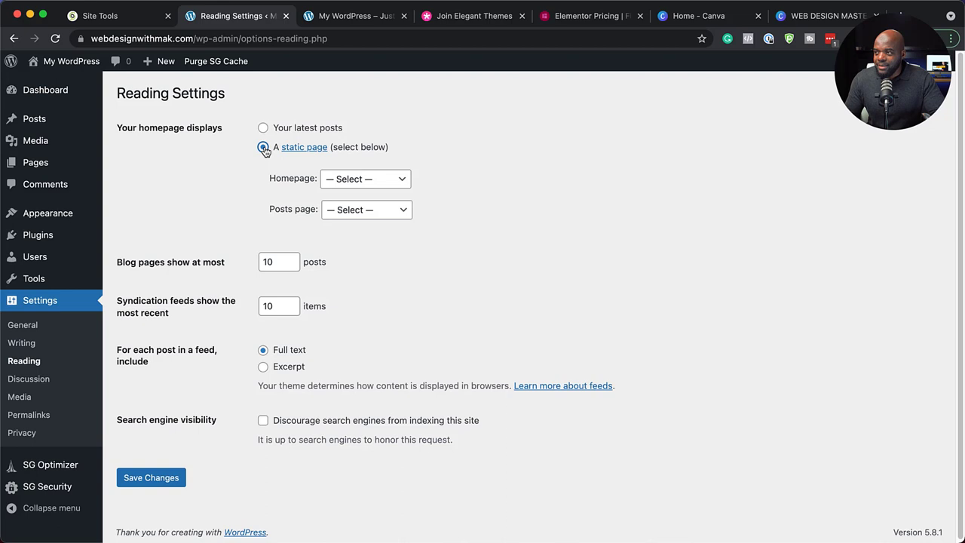
pyautogui.click(367, 181)
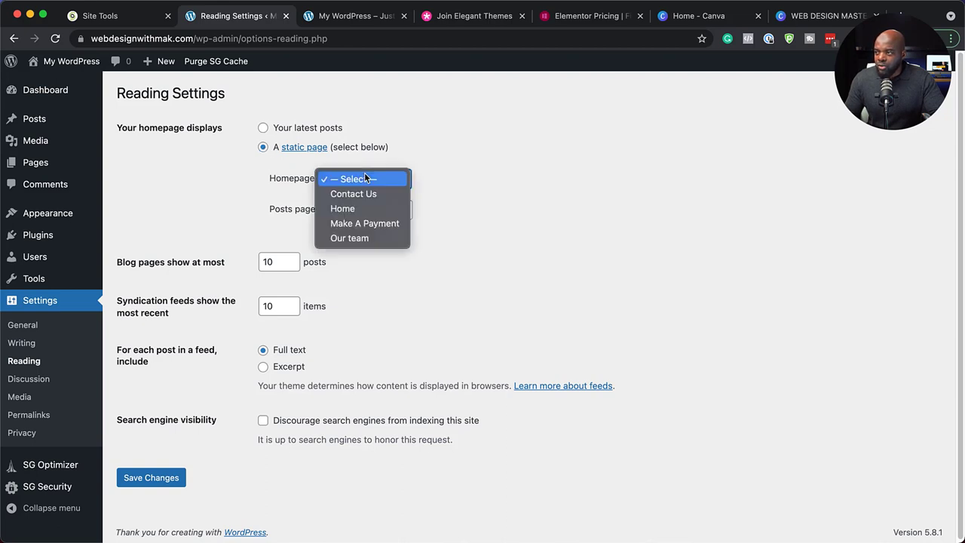
pyautogui.click(386, 216)
pyautogui.click(160, 479)
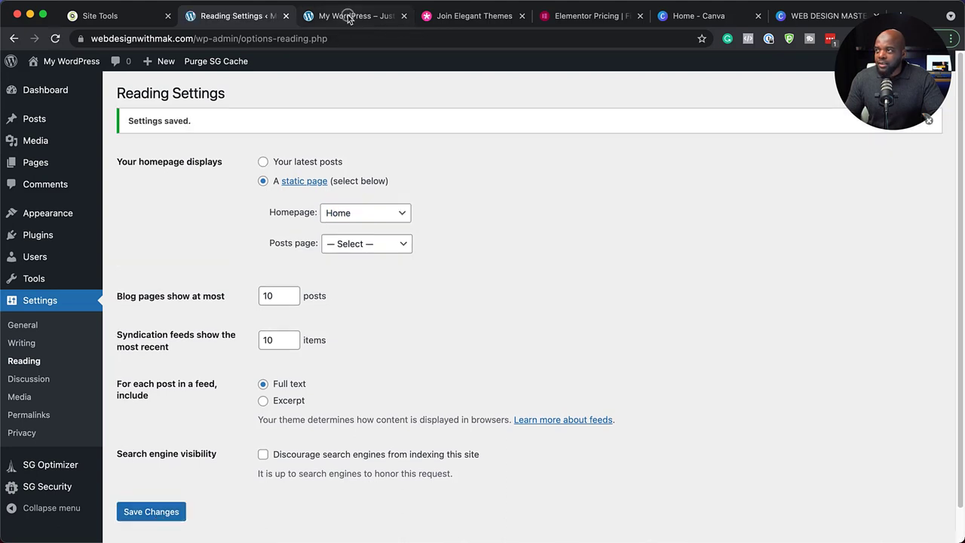
# Check the front page and the Our team and Contact Us menu links on the live site.
pyautogui.click(348, 17)
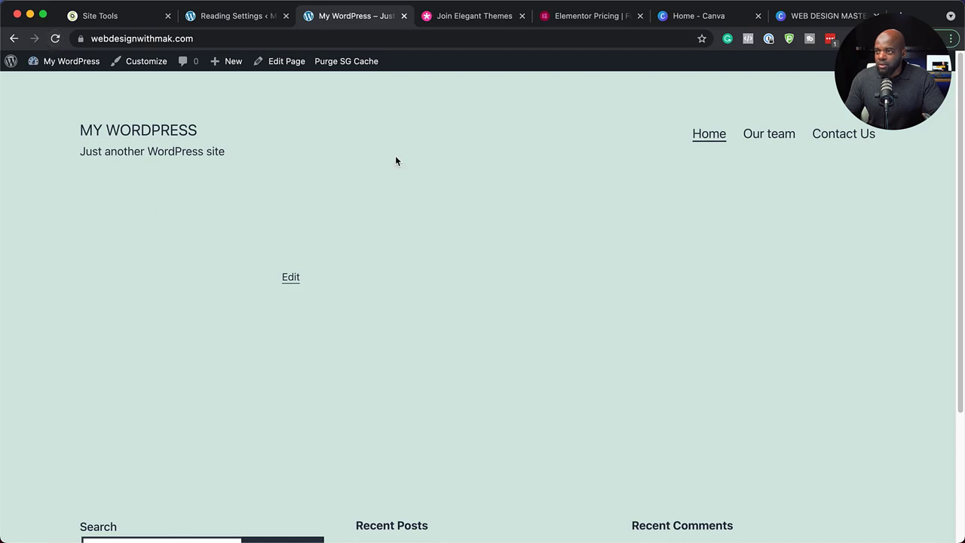
pyautogui.click(762, 137)
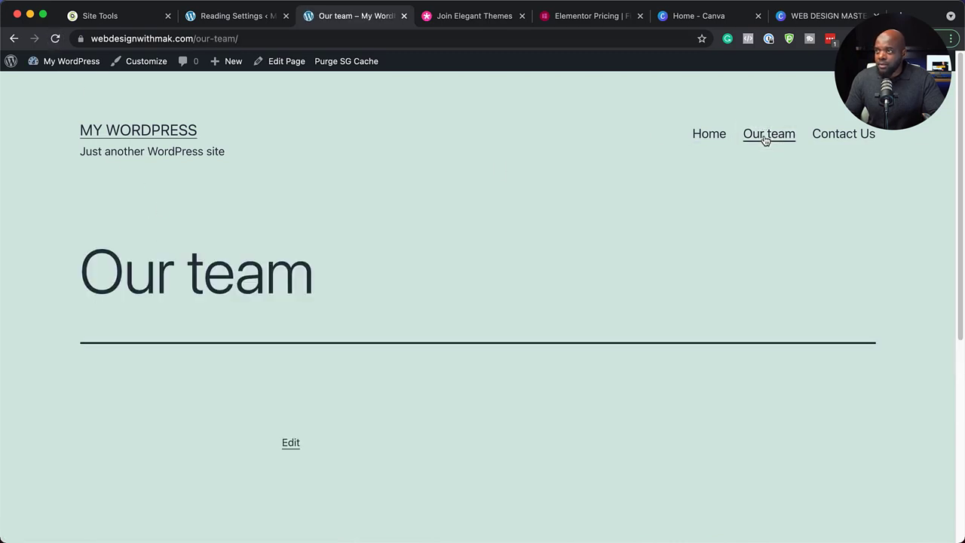
pyautogui.click(835, 134)
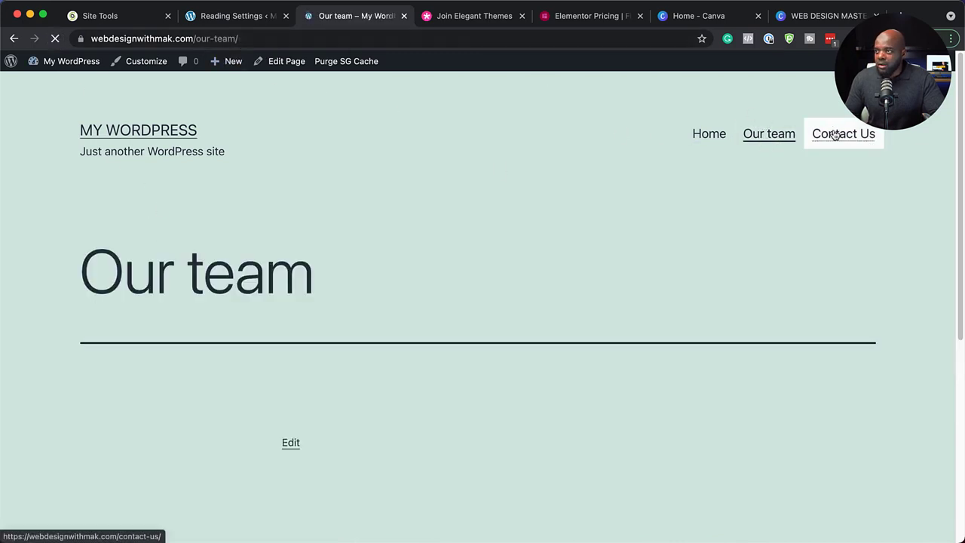
pyautogui.click(210, 20)
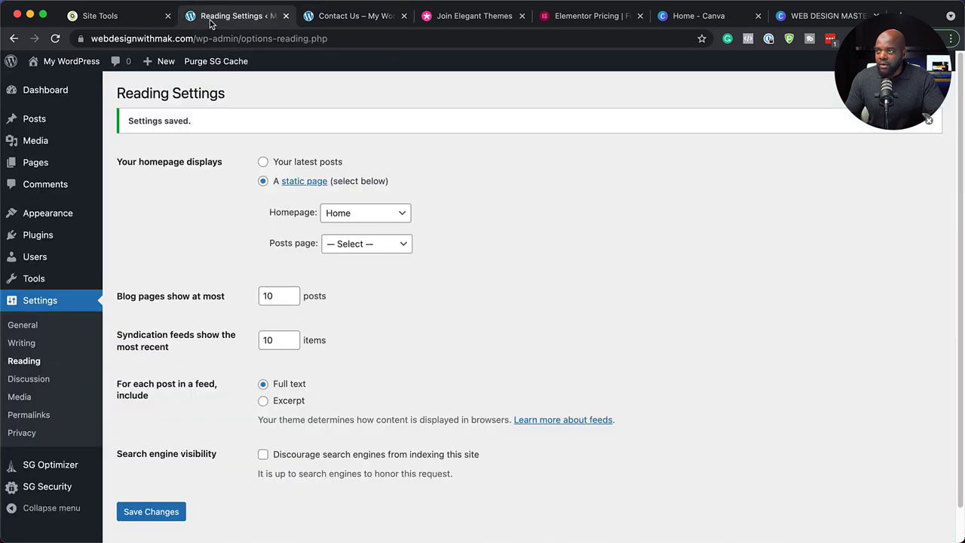
pyautogui.click(151, 511)
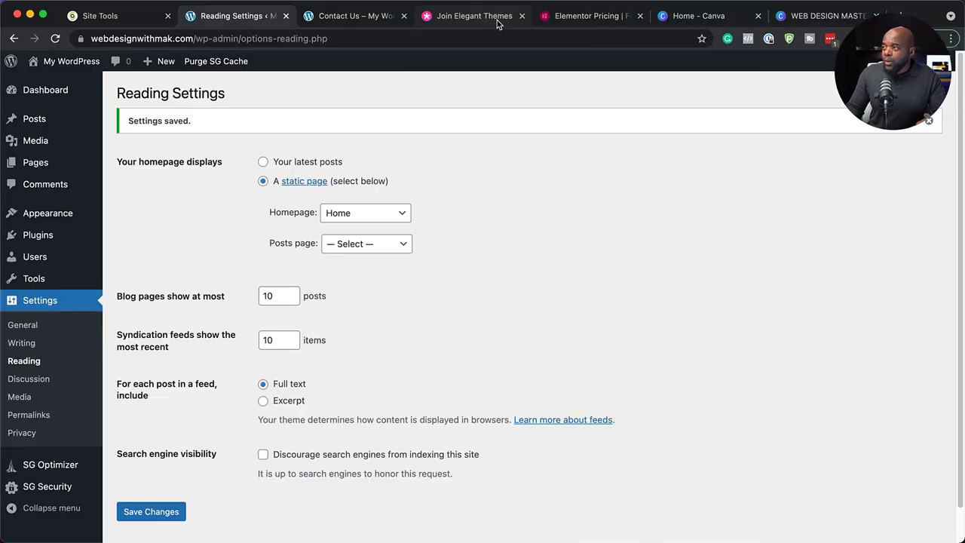
# Scroll the Elegant Themes Join page to the $89 Yearly and $249 Lifetime Access cards.
pyautogui.click(481, 19)
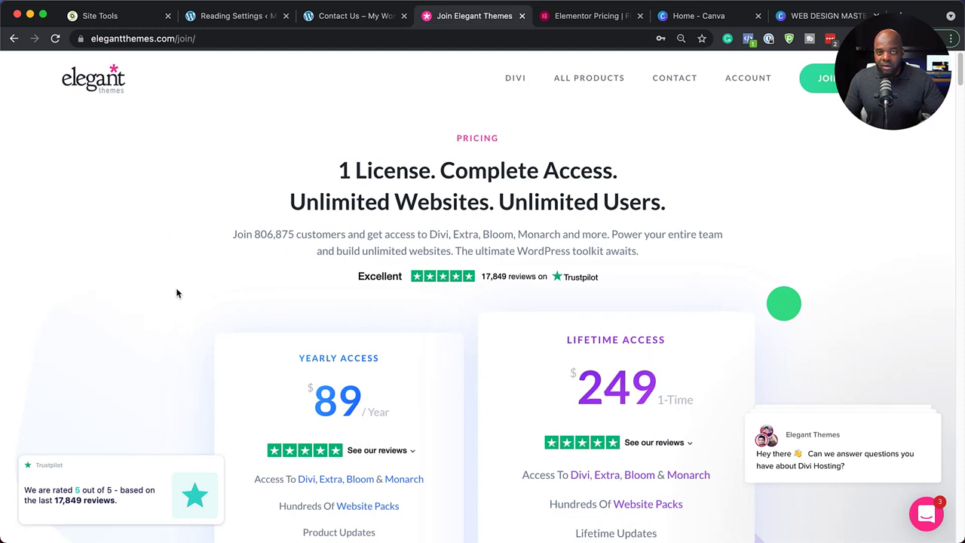
pyautogui.scroll(-5, 185, 292)
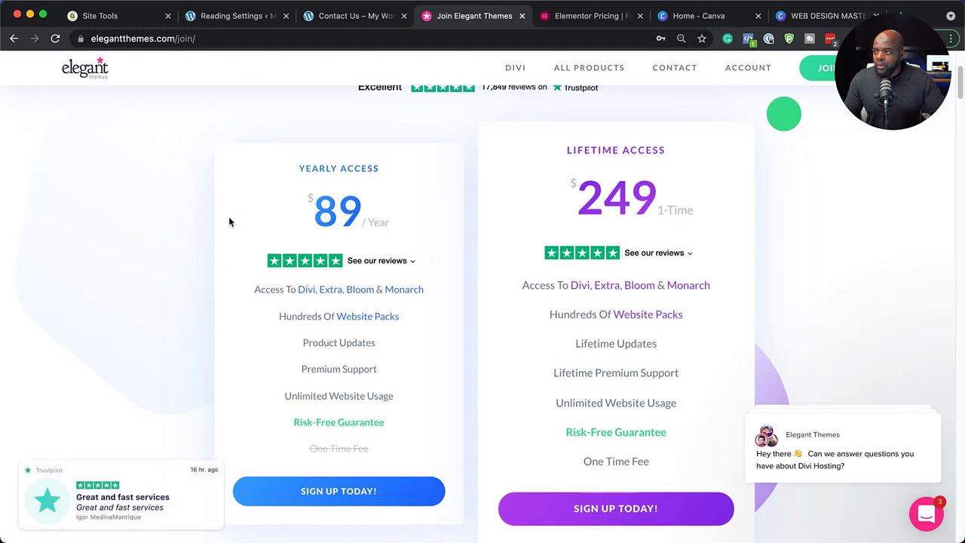
pyautogui.scroll(-1, 229, 221)
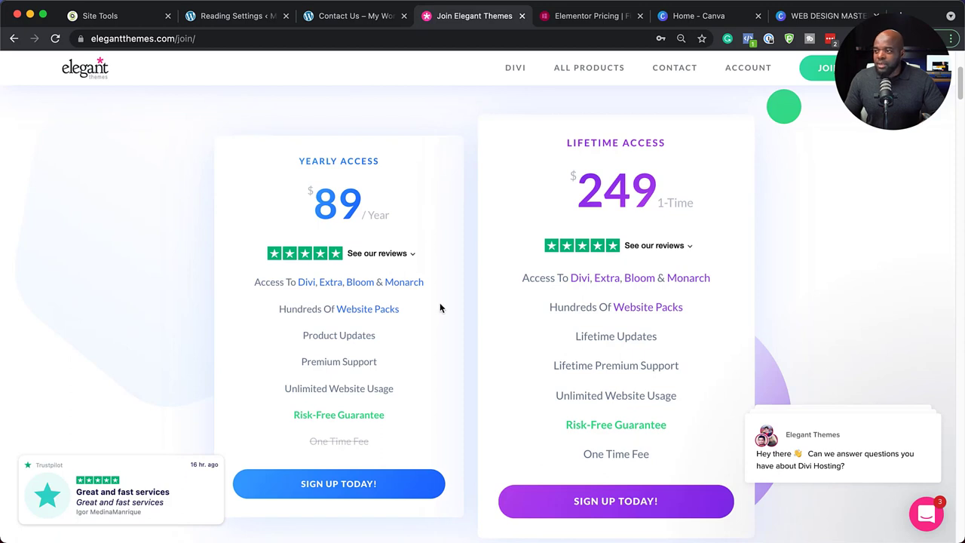
pyautogui.moveTo(375, 389)
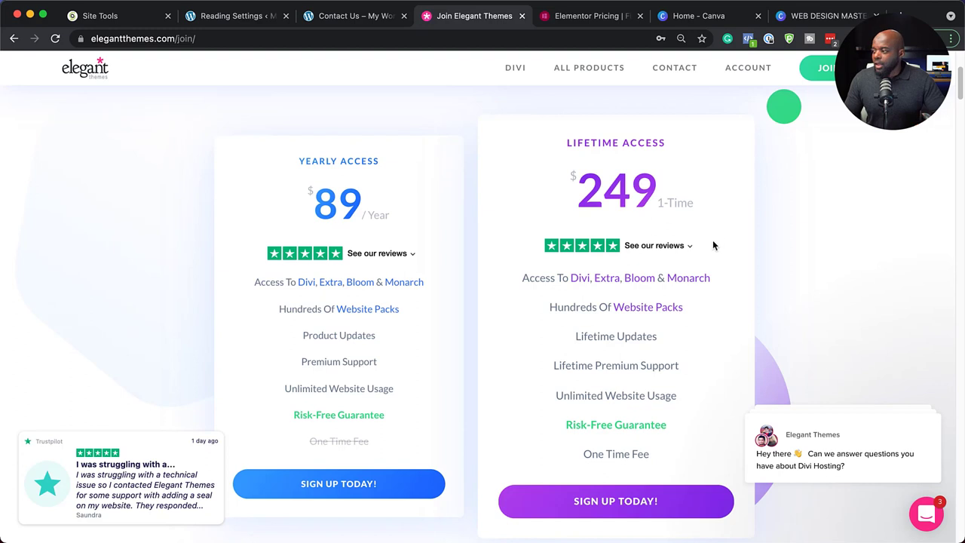
pyautogui.moveTo(671, 340)
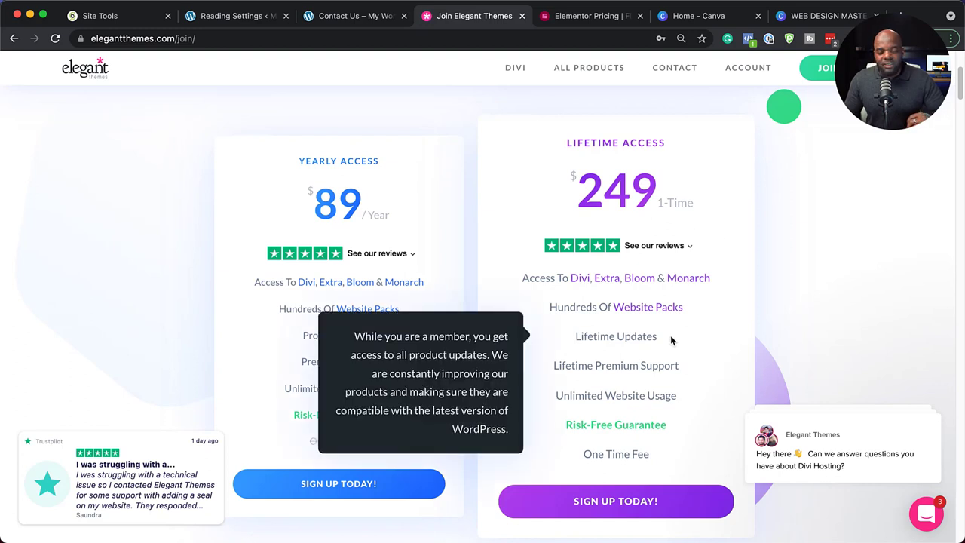
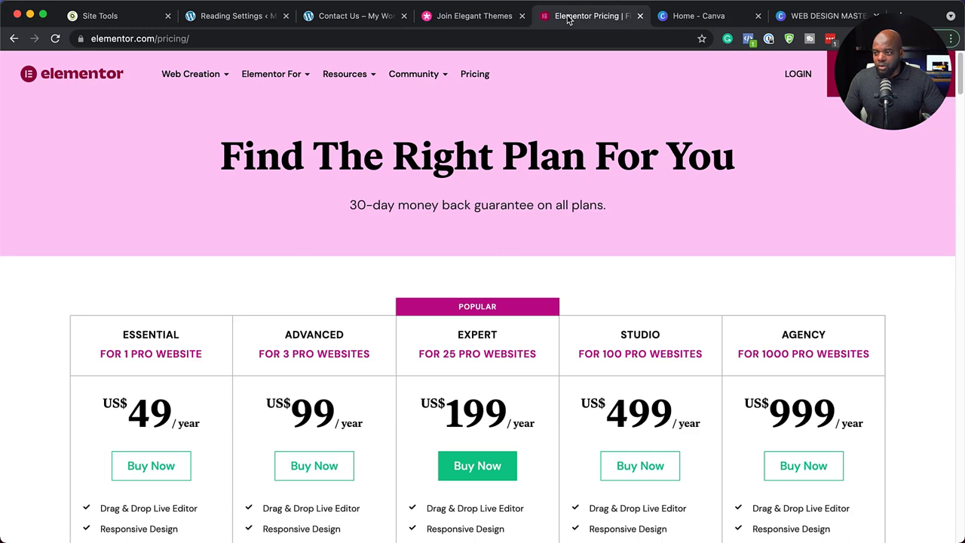
# Compare Elementor's plans with Elegant Themes pricing, ending on Divi at $89/year or $249 lifetime.
pyautogui.scroll(-3, 460, 166)
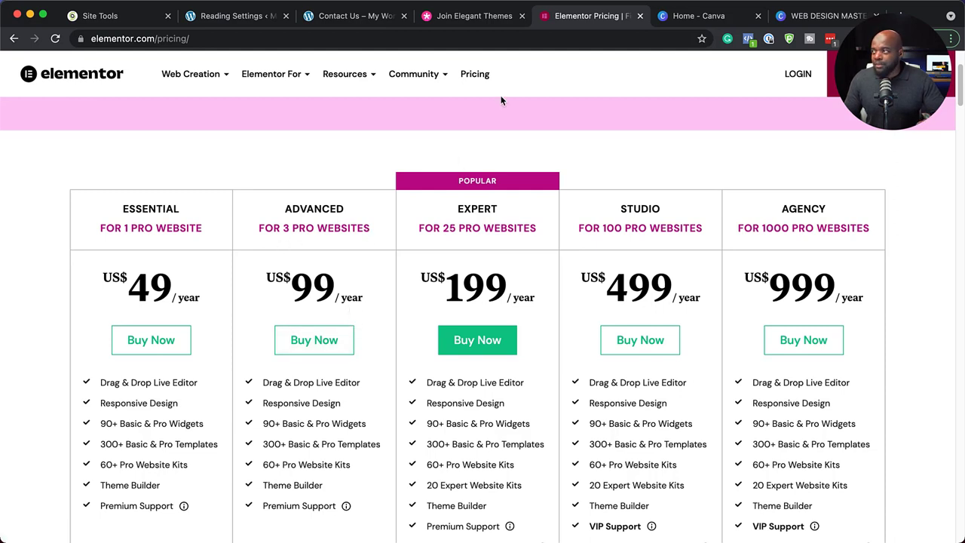
pyautogui.click(481, 16)
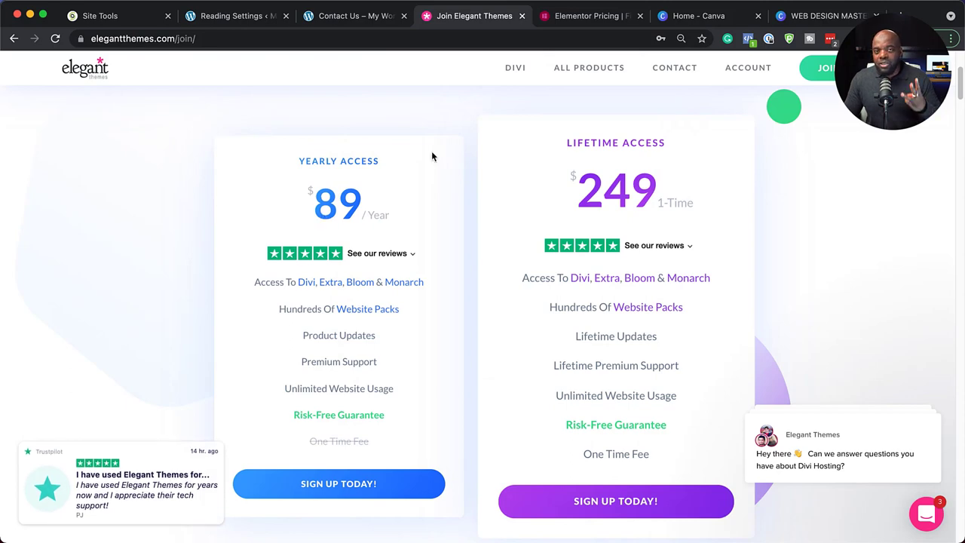
pyautogui.click(569, 17)
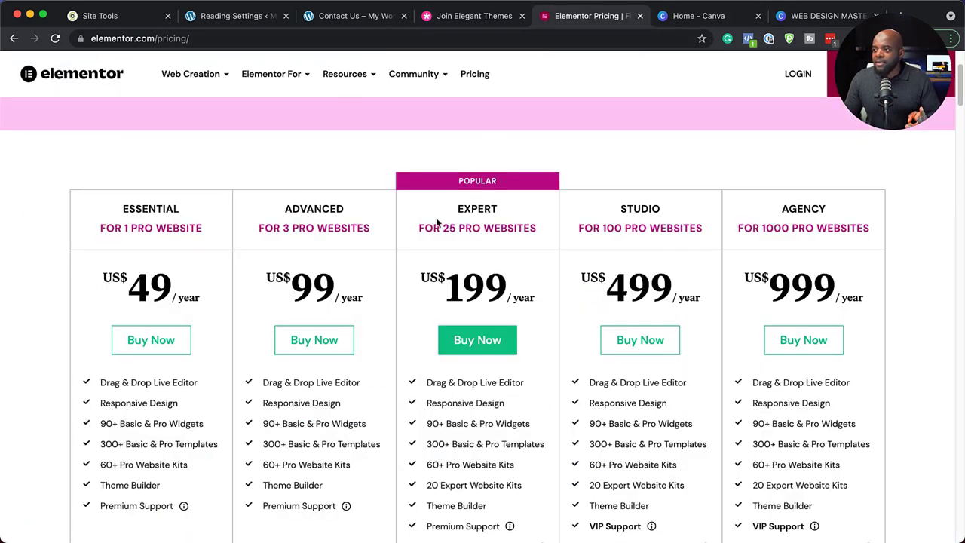
pyautogui.click(477, 18)
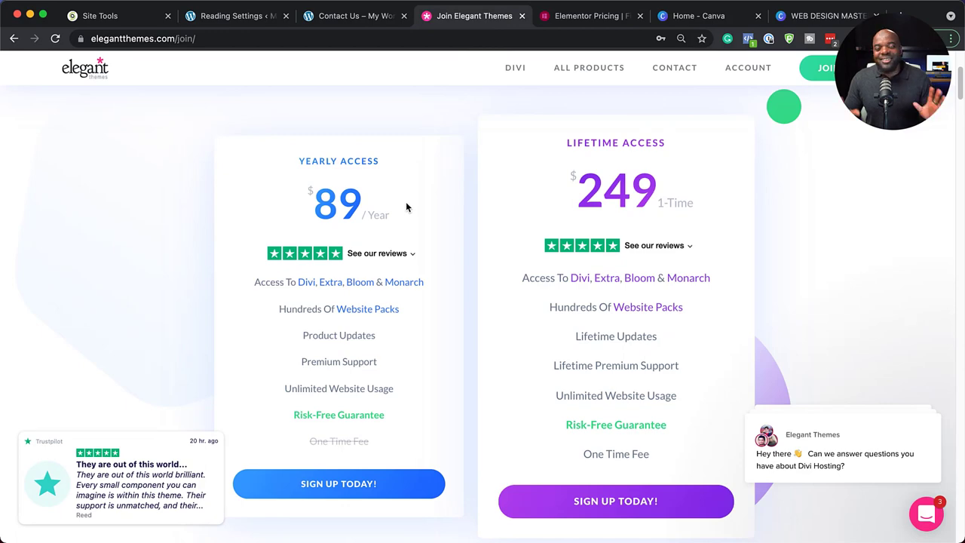
pyautogui.click(592, 25)
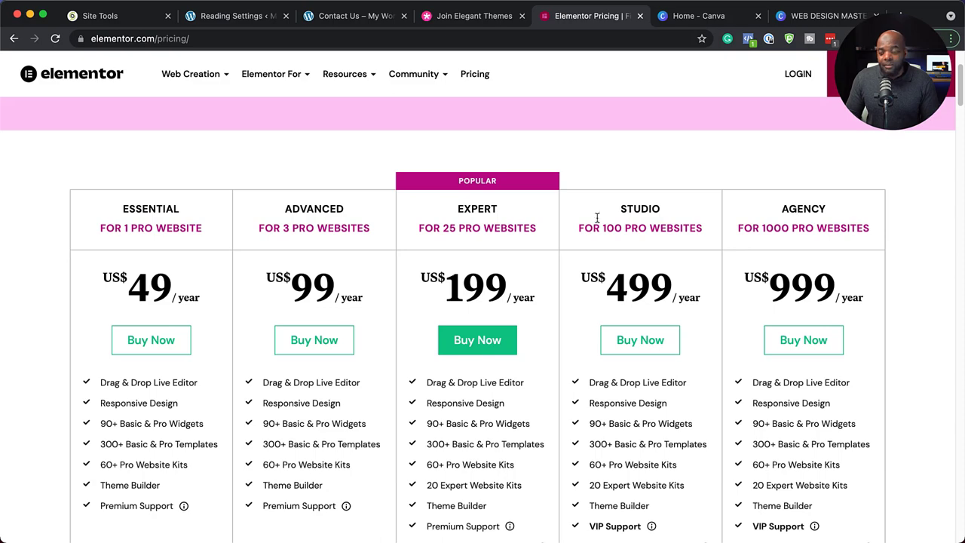
pyautogui.click(463, 17)
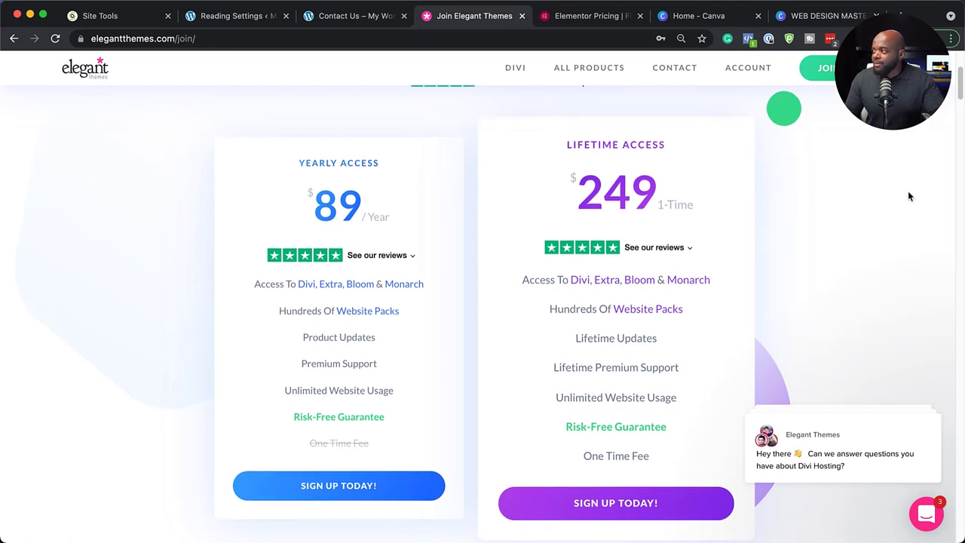
# Log in to the Elegant Themes member area and download the Divi theme zip.
pyautogui.scroll(1, 908, 194)
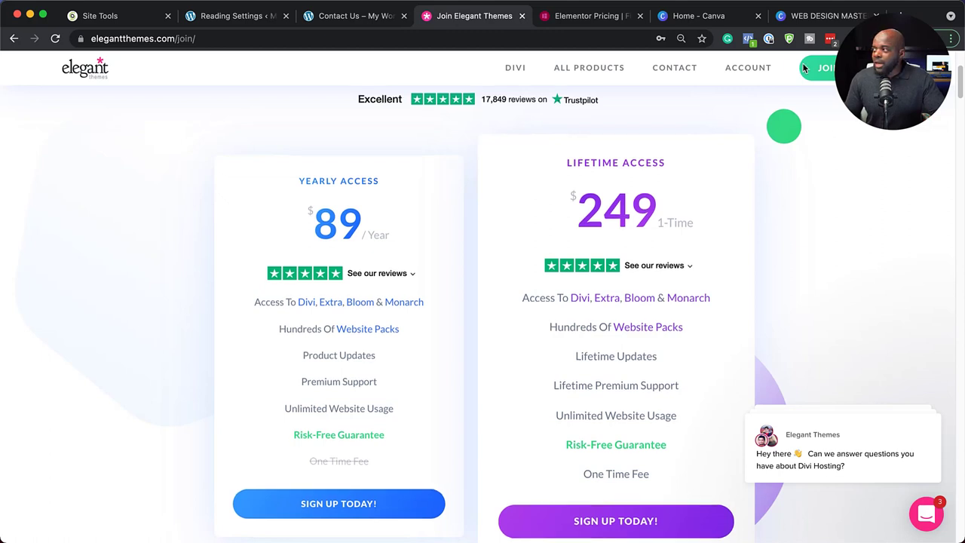
pyautogui.moveTo(756, 70)
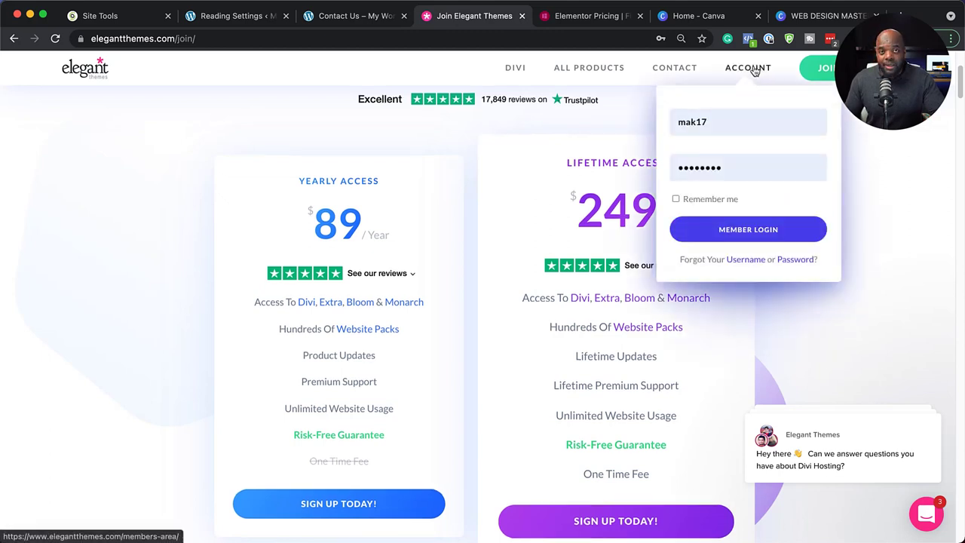
pyautogui.click(774, 231)
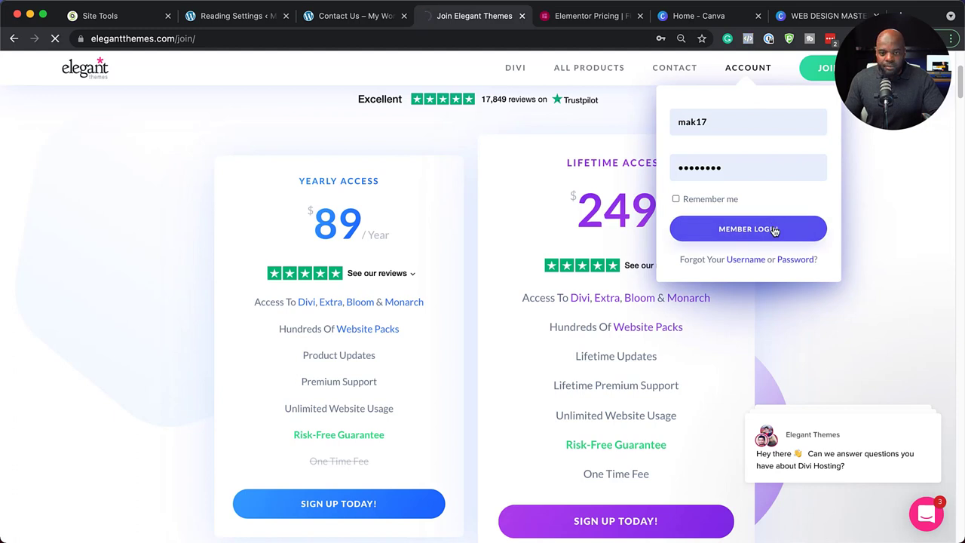
pyautogui.scroll(-1, 702, 261)
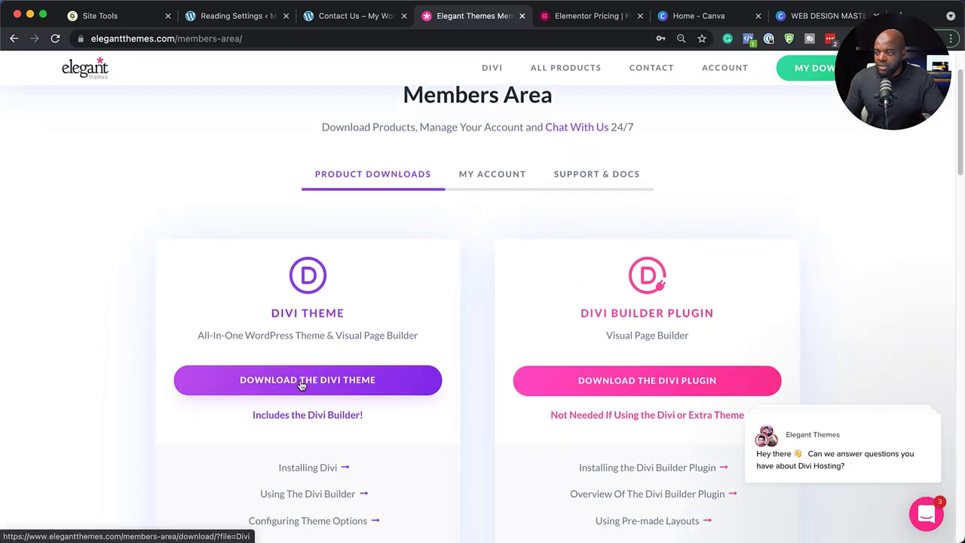
pyautogui.click(301, 381)
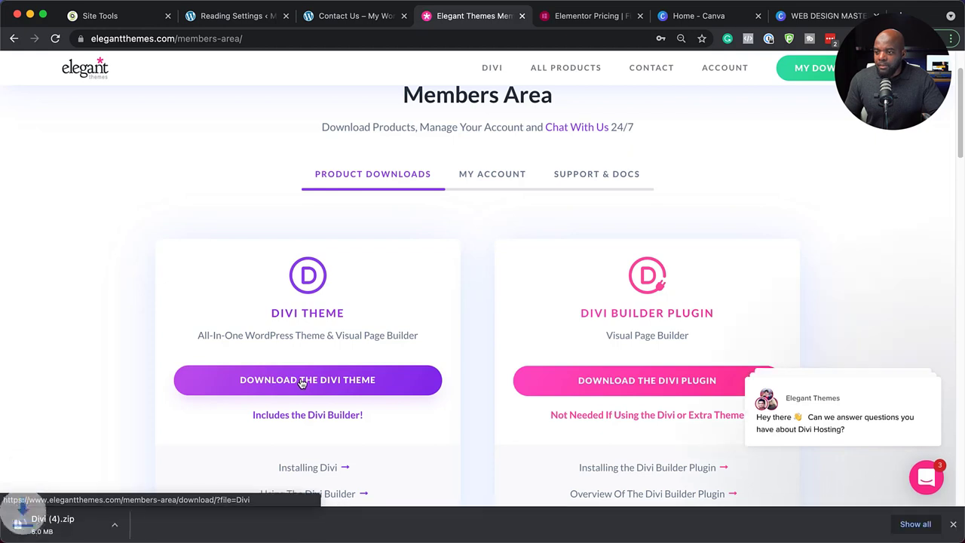
# Copy the account's API key from My Account > API Keys, then return to WordPress.
pyautogui.click(504, 181)
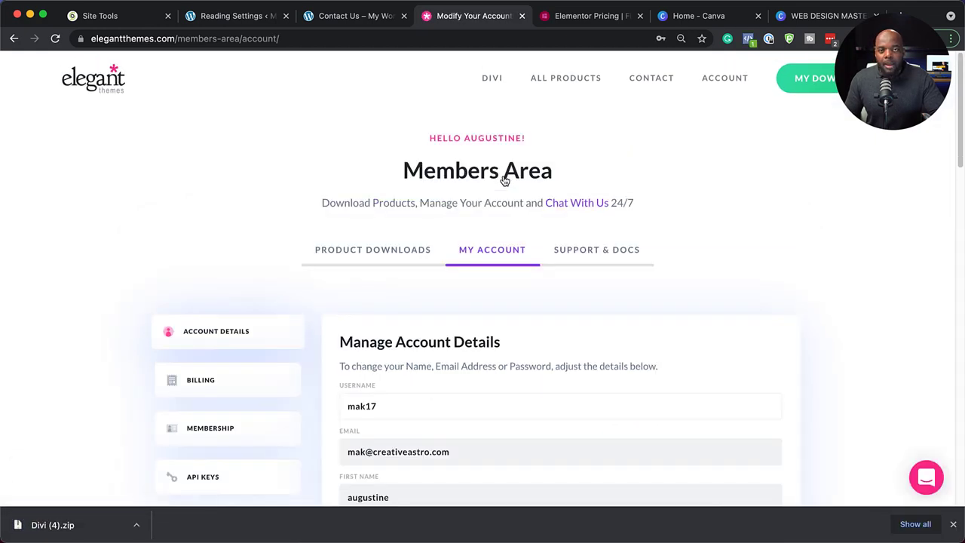
pyautogui.scroll(-2, 429, 243)
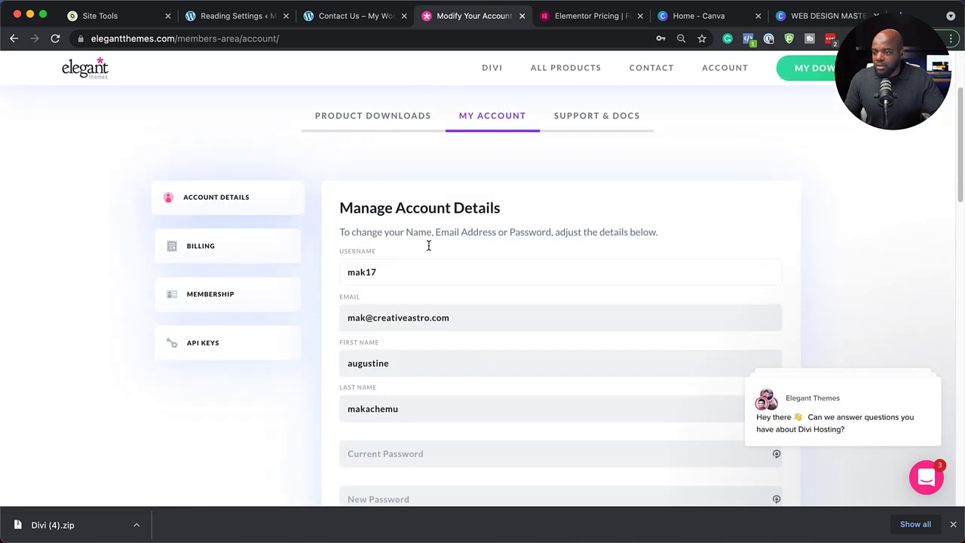
pyautogui.scroll(-1, 423, 249)
pyautogui.click(268, 310)
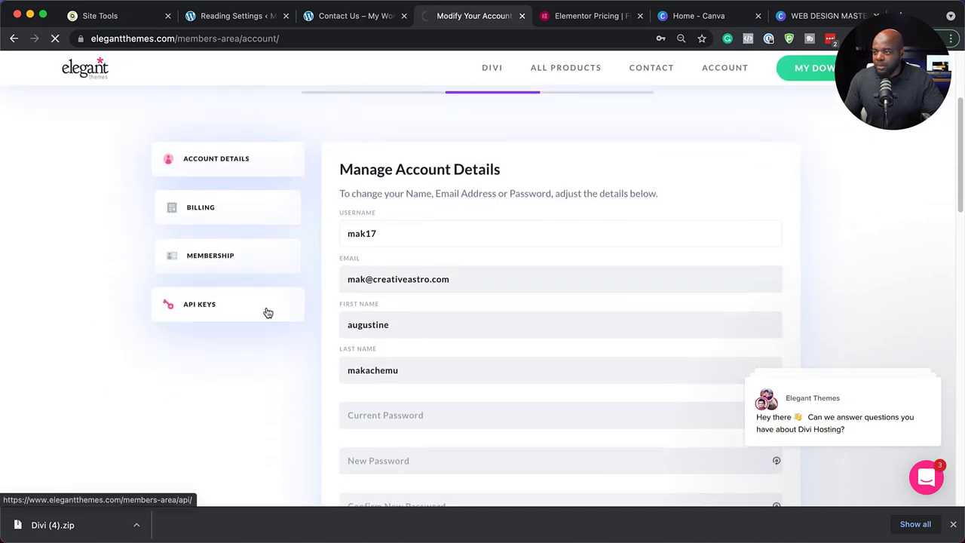
pyautogui.scroll(-5, 831, 345)
pyautogui.scroll(-1, 550, 427)
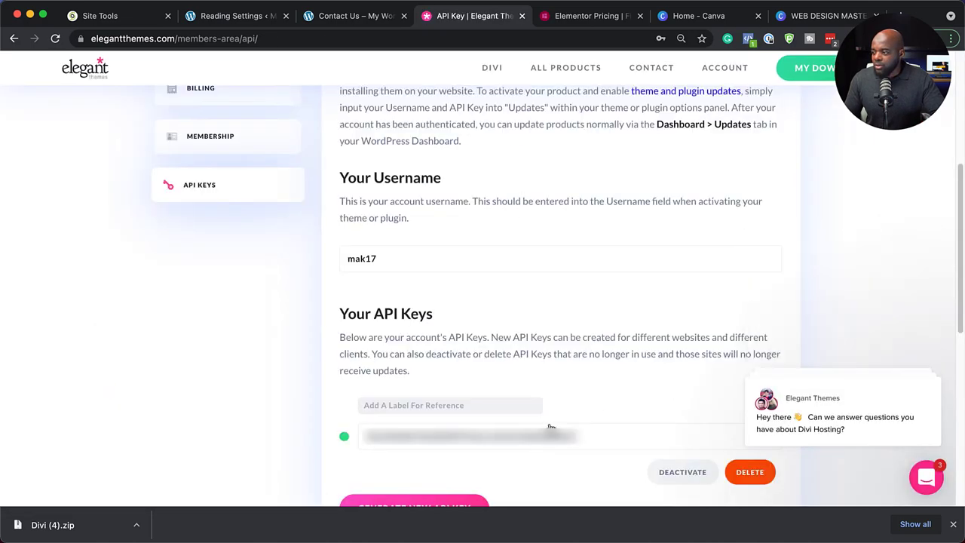
pyautogui.click(568, 437)
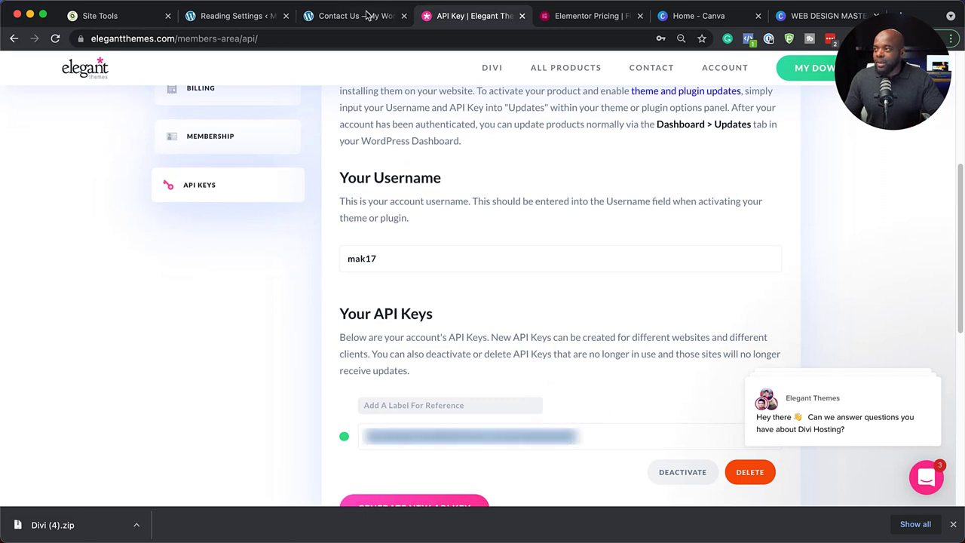
pyautogui.click(251, 21)
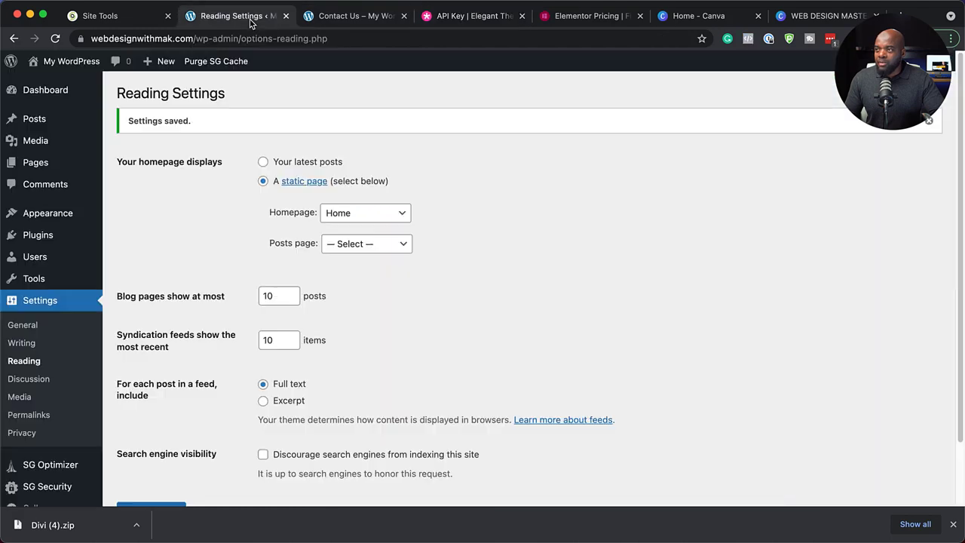
# Upload Divi (4).zip as a new theme, install and activate it, then view Contact Us.
pyautogui.click(59, 217)
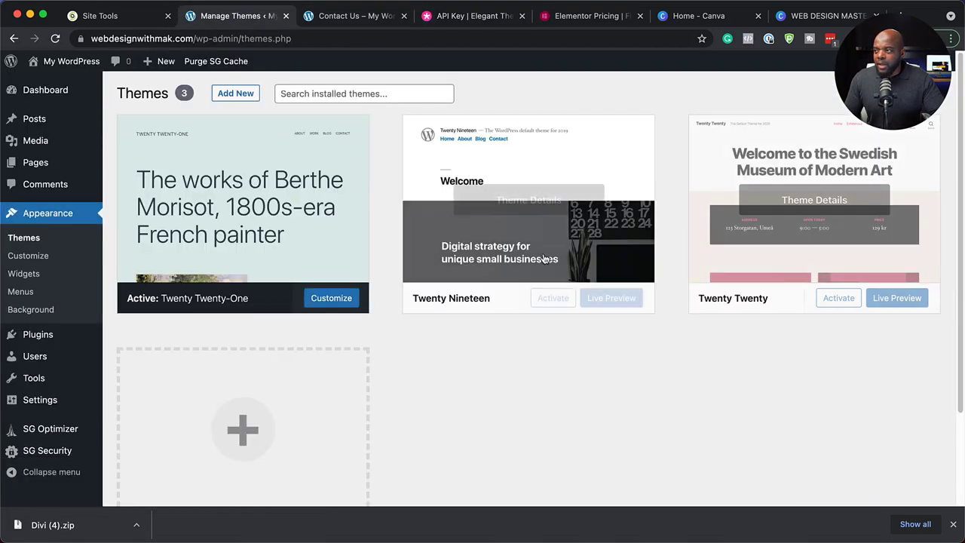
pyautogui.click(243, 99)
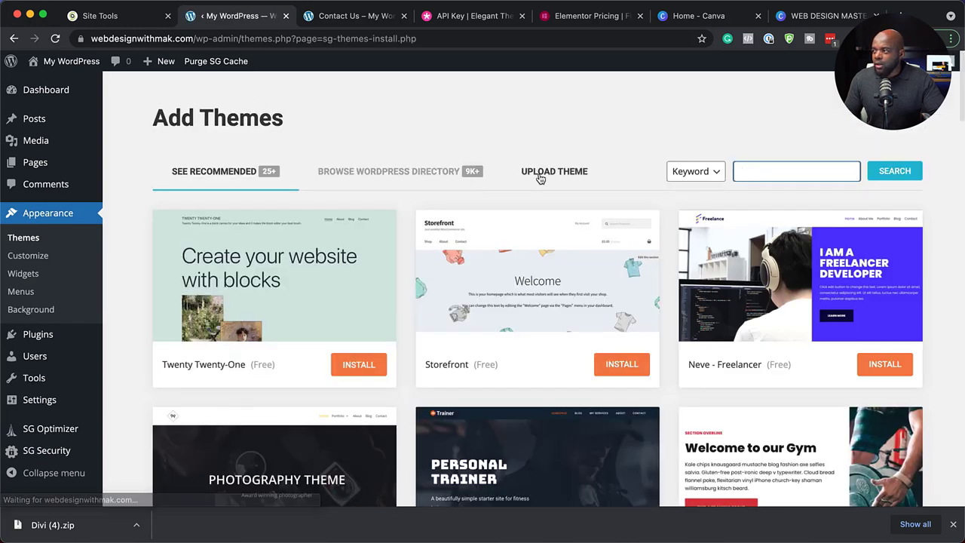
pyautogui.click(540, 175)
pyautogui.moveTo(67, 524); pyautogui.dragTo(603, 304)
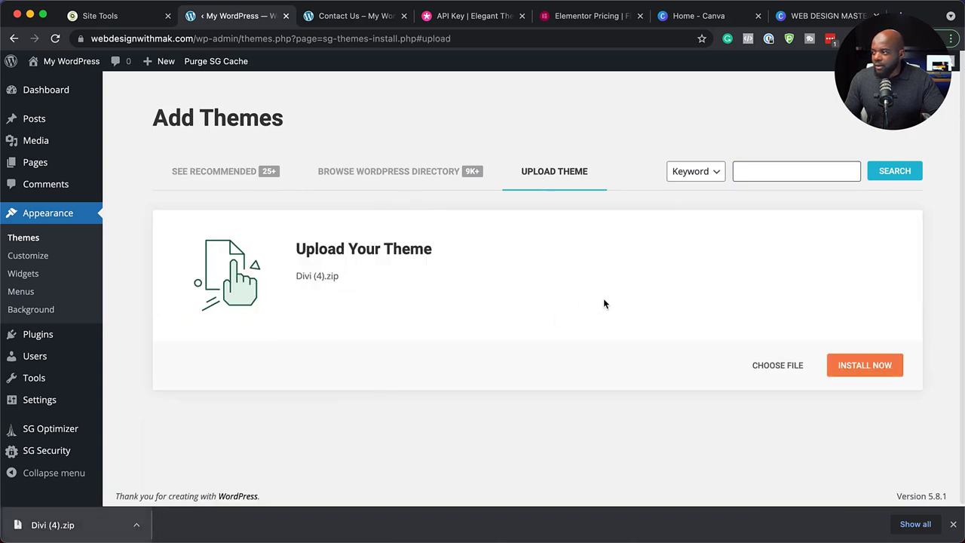
pyautogui.click(866, 369)
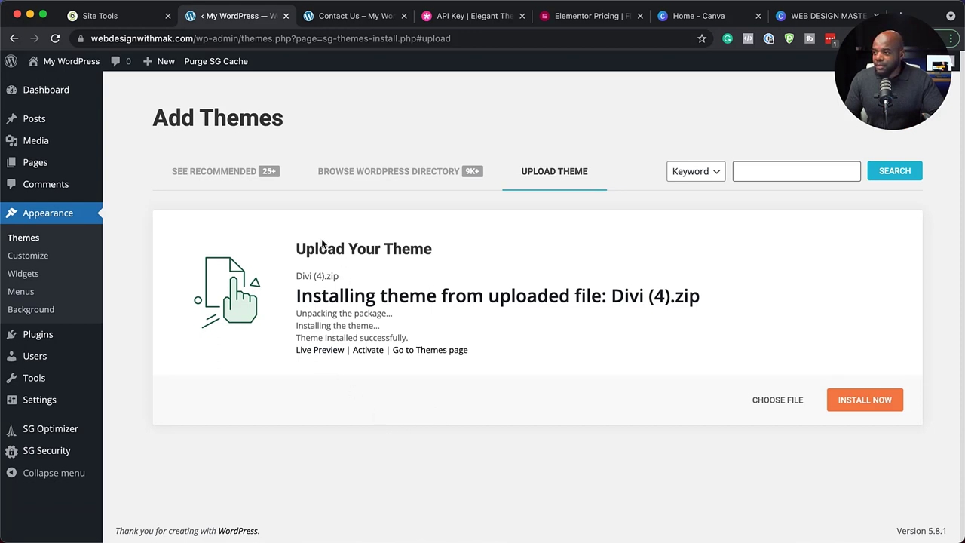
pyautogui.click(370, 351)
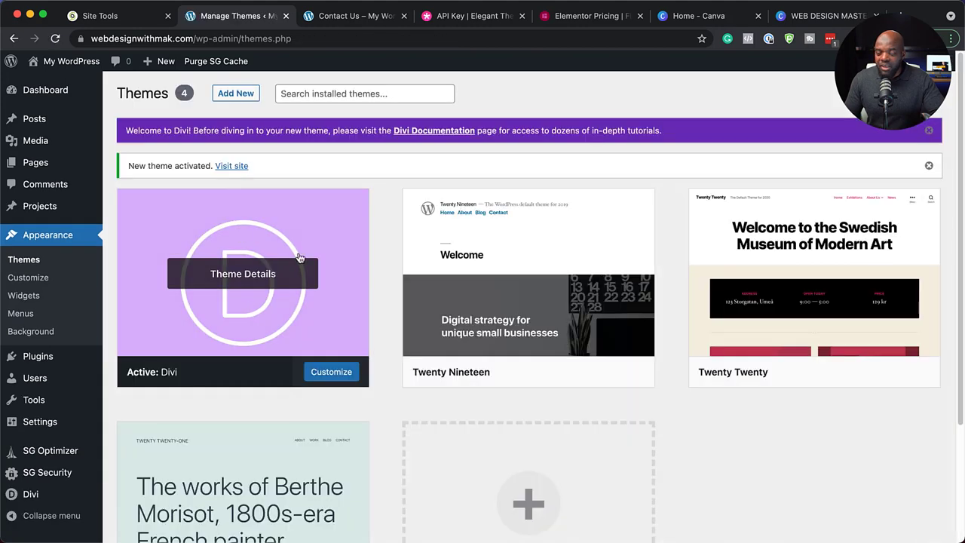
pyautogui.click(359, 20)
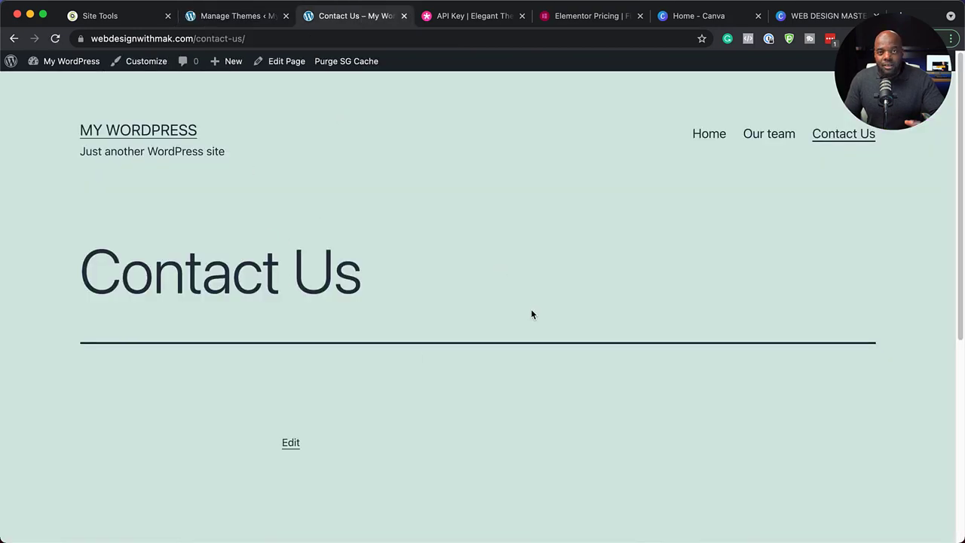
# Reload the Contact Us page to see it rendered with the Divi theme.
pyautogui.click(55, 39)
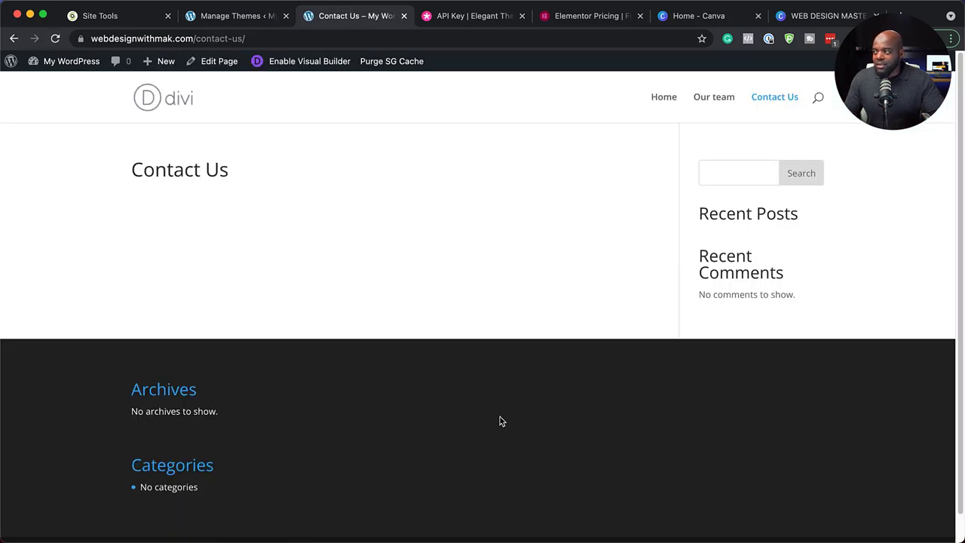
pyautogui.scroll(-2, 500, 421)
pyautogui.scroll(2, 501, 420)
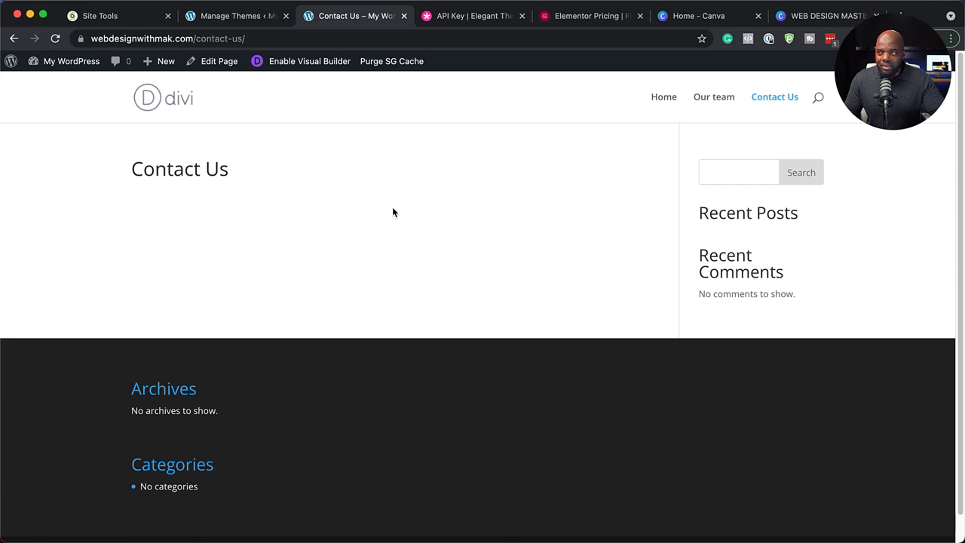
pyautogui.click(237, 19)
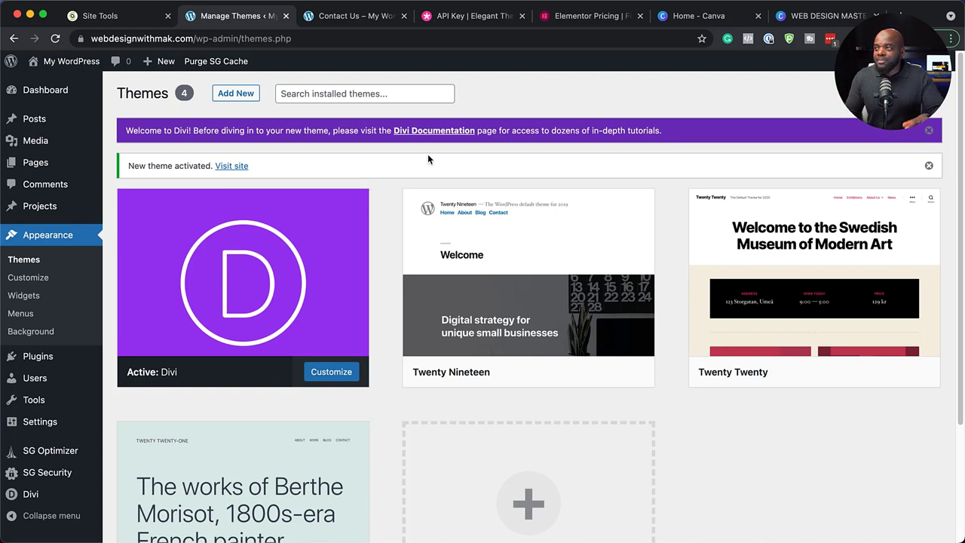
pyautogui.click(336, 18)
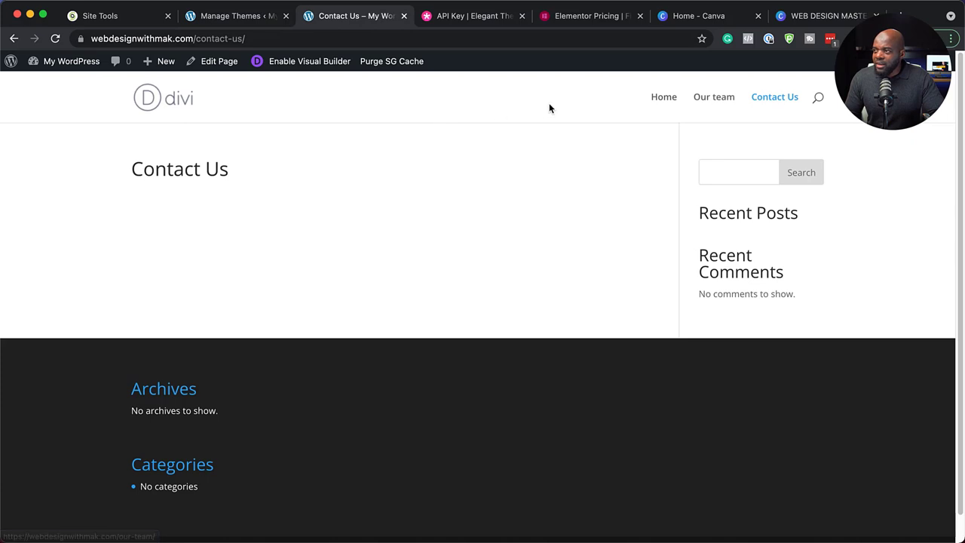
pyautogui.scroll(-1, 509, 221)
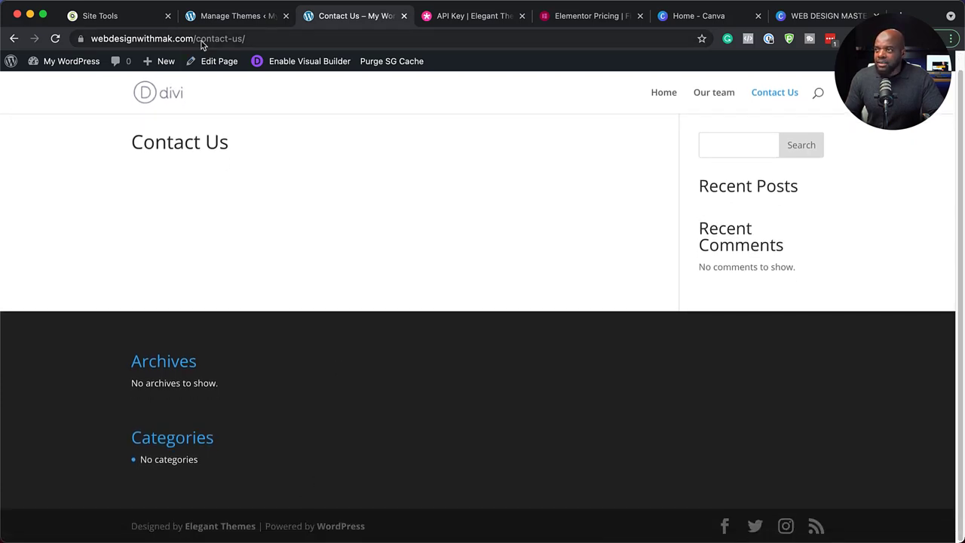
# Search the site for 'mak', then run a nonsense search 'kjdskhjd' that finds nothing.
pyautogui.click(713, 150)
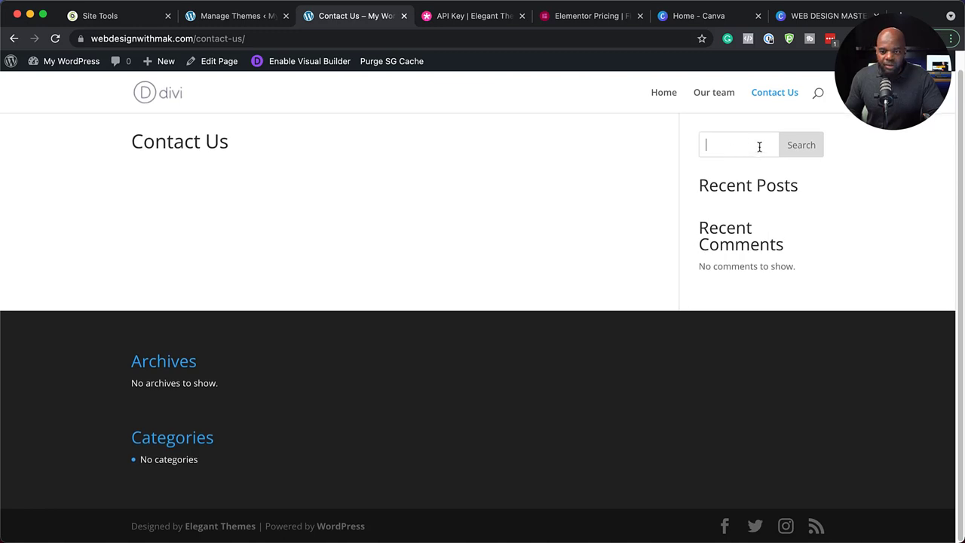
pyautogui.click(721, 144)
pyautogui.write('mak')
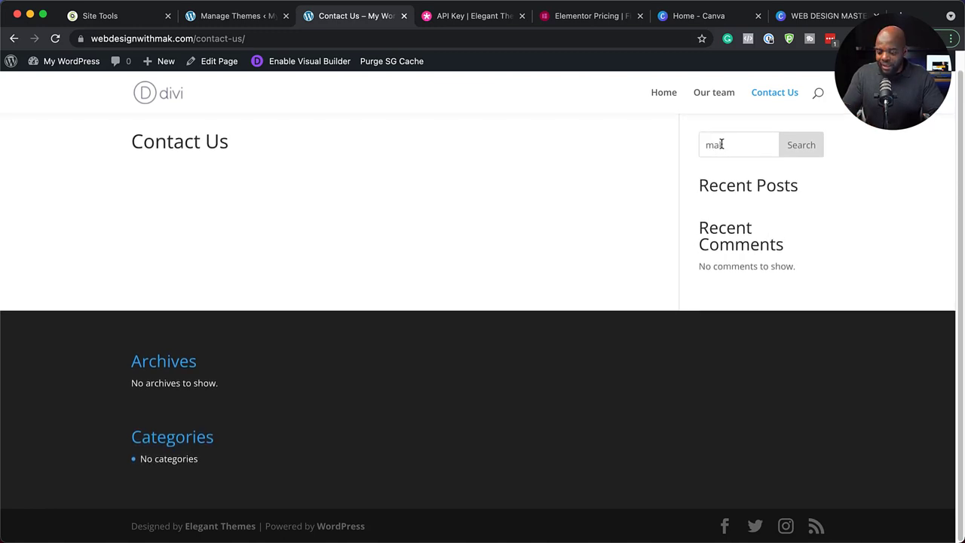
pyautogui.press('Return')
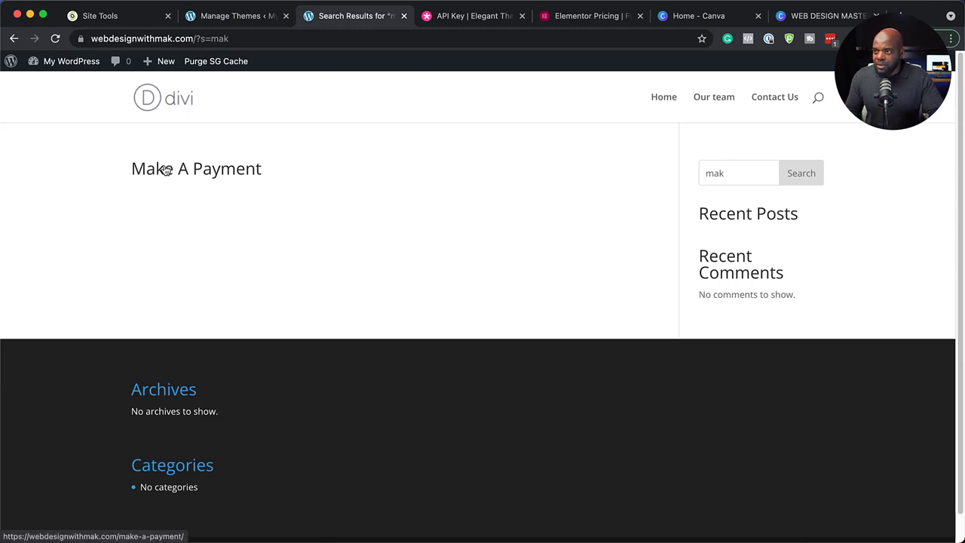
pyautogui.click(749, 175)
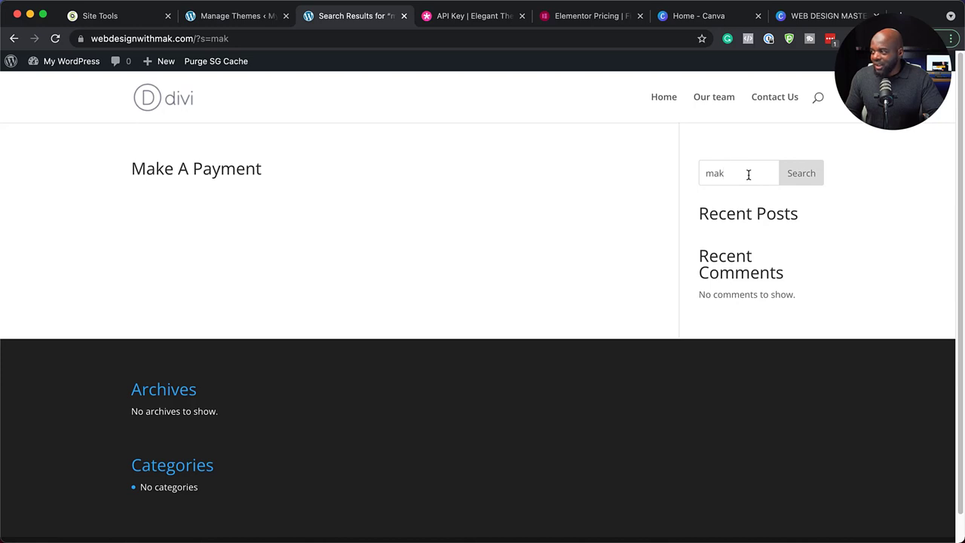
pyautogui.write('kjdskhjd')
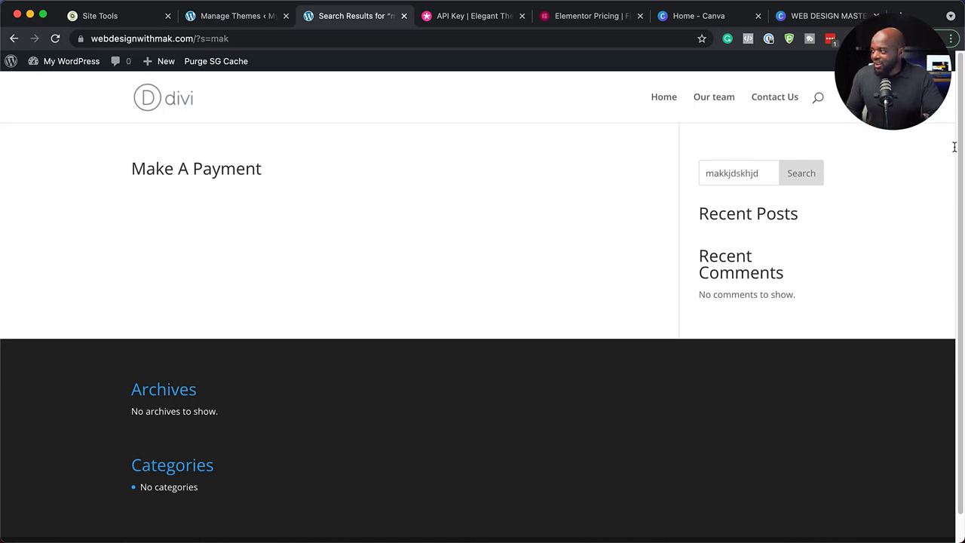
pyautogui.click(811, 175)
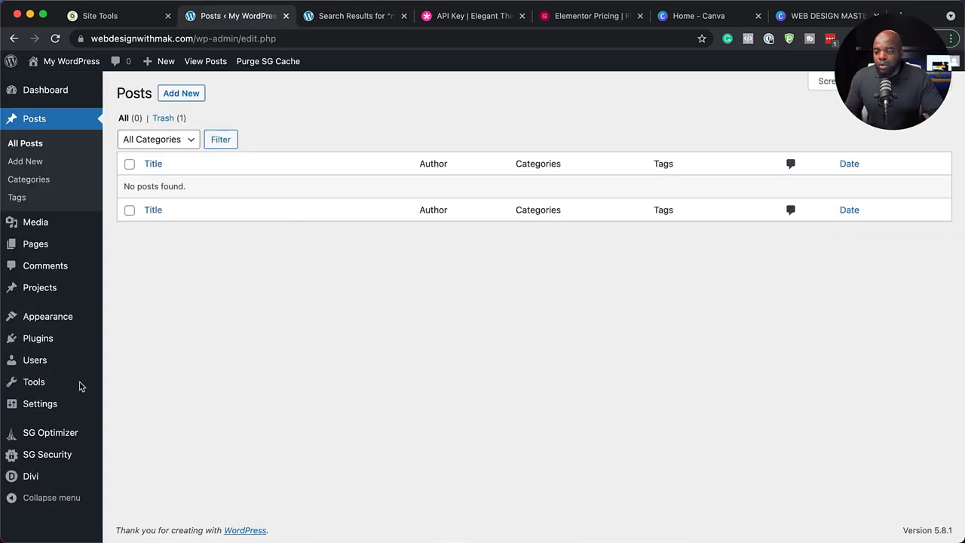
# Copy the API key again from the Elegant Themes API keys page.
pyautogui.moveTo(79, 477)
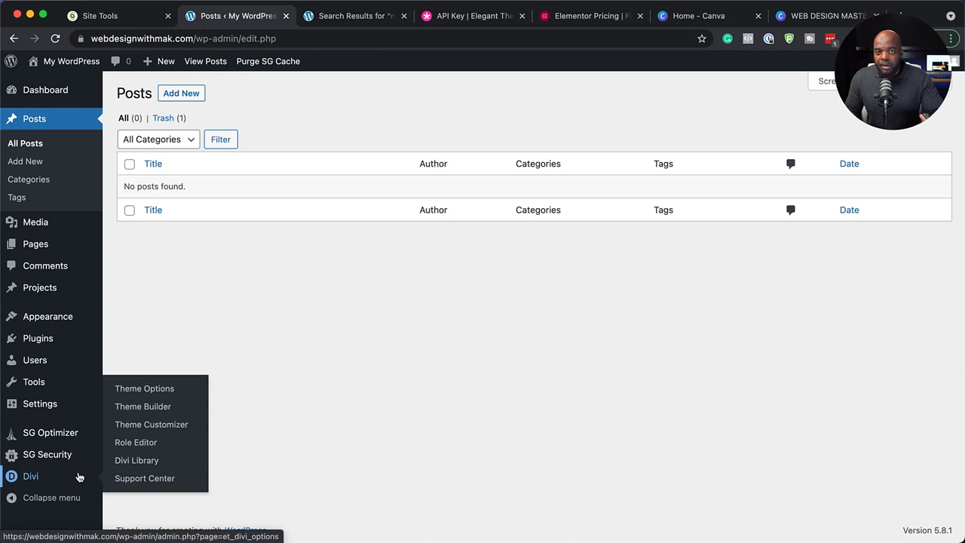
pyautogui.click(459, 16)
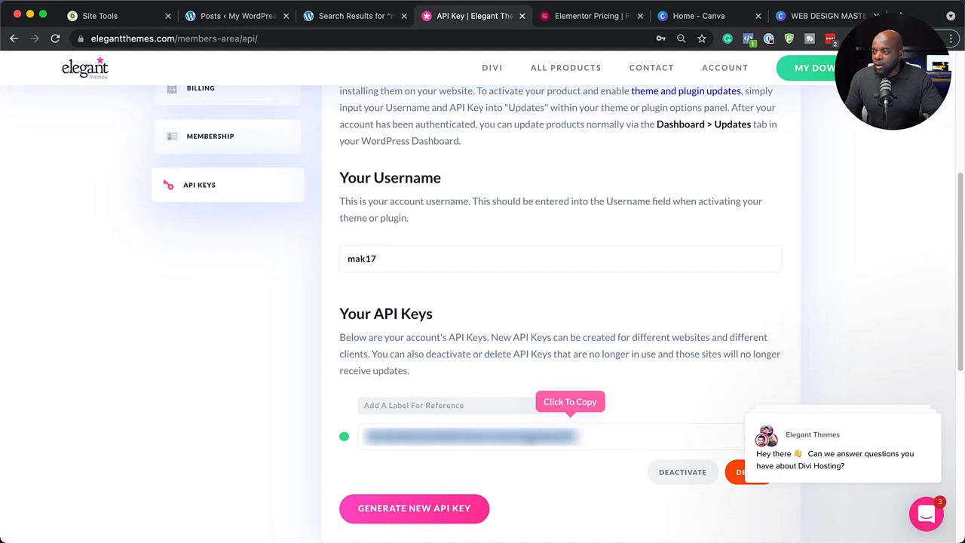
pyautogui.click(549, 443)
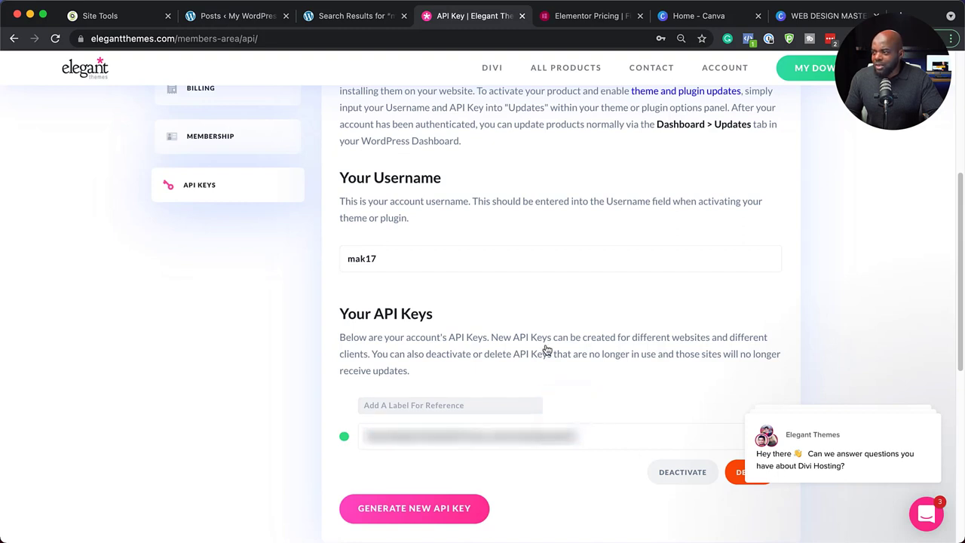
pyautogui.click(241, 16)
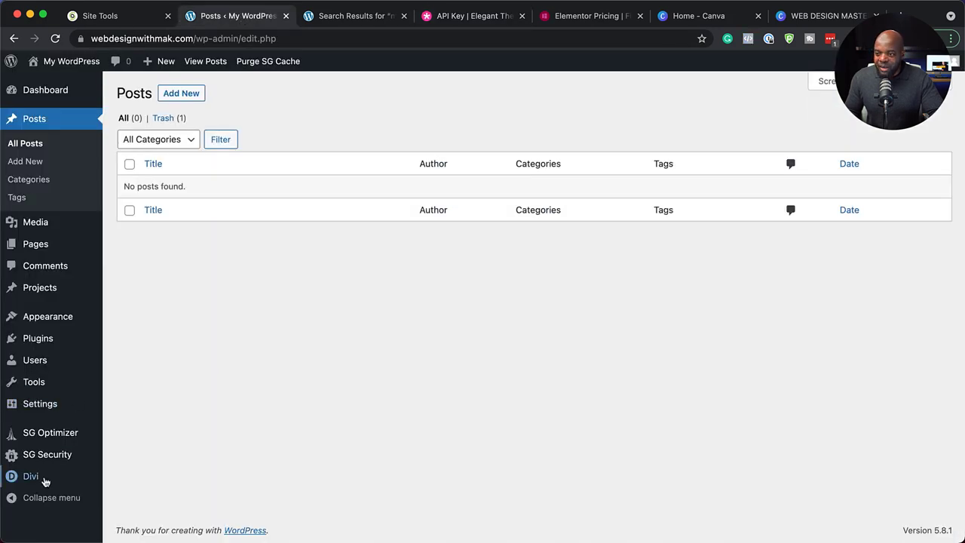
# In Divi Theme Options > Updates, enter the account username and pasted API key, and save.
pyautogui.moveTo(37, 476)
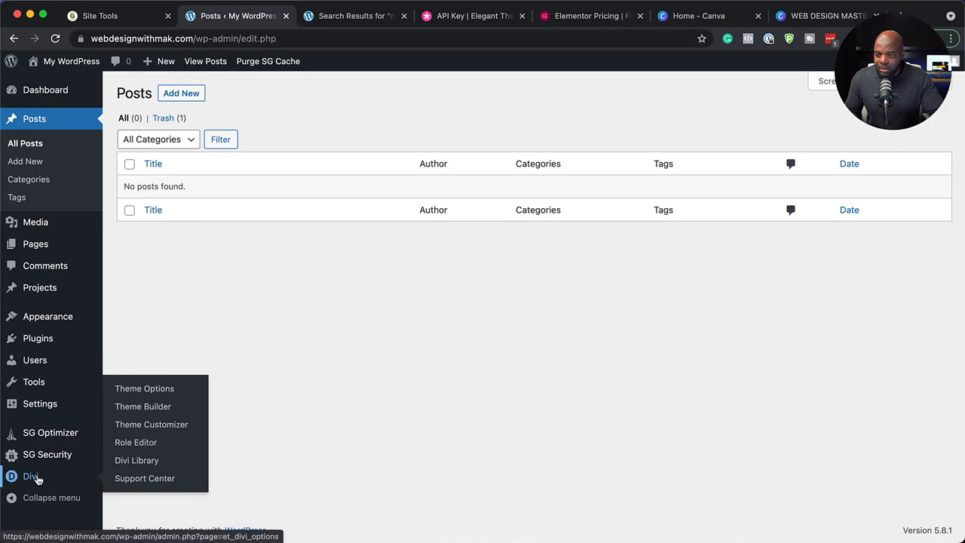
pyautogui.click(172, 389)
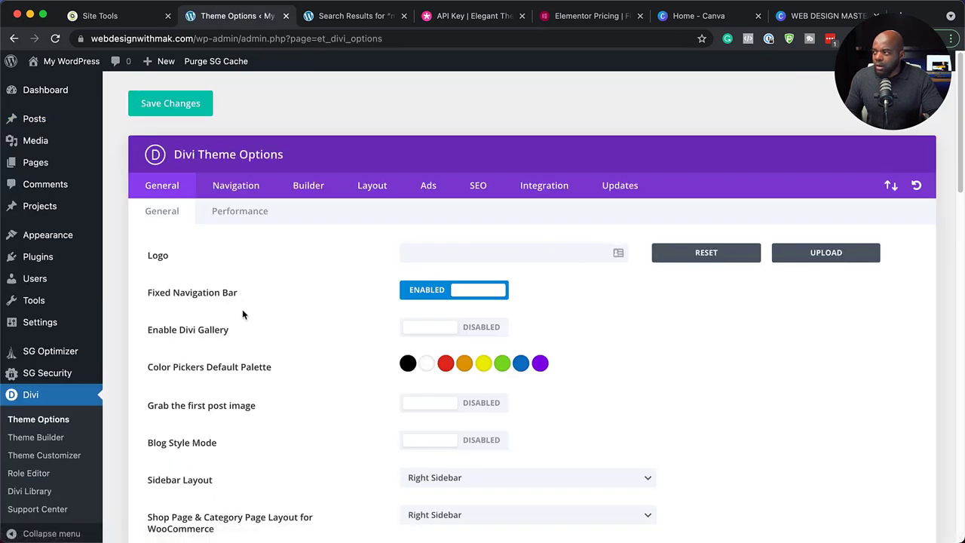
pyautogui.click(634, 190)
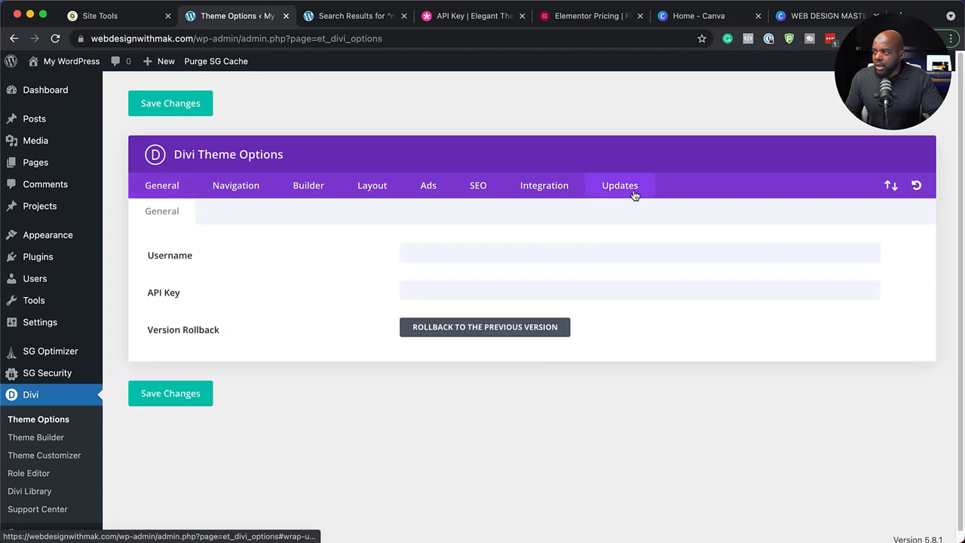
pyautogui.click(516, 249)
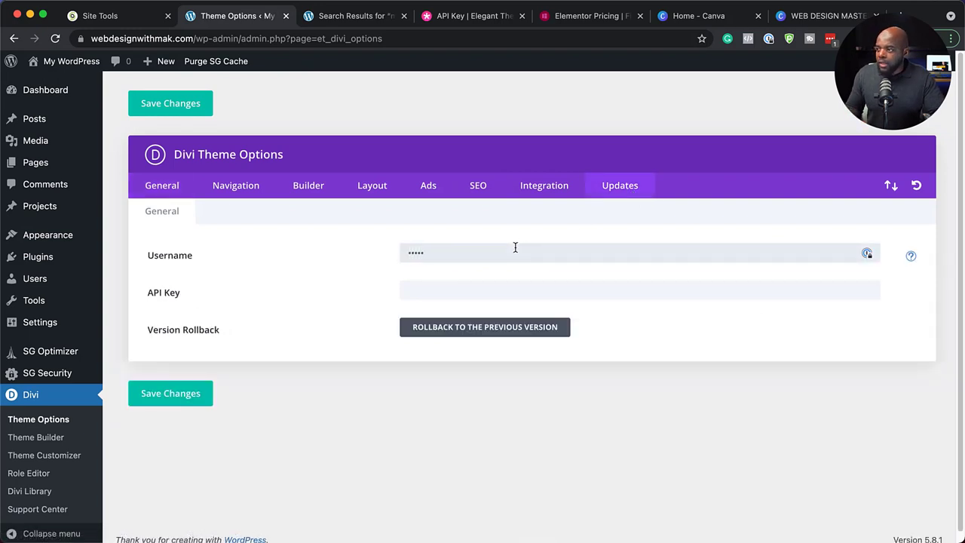
pyautogui.click(513, 290)
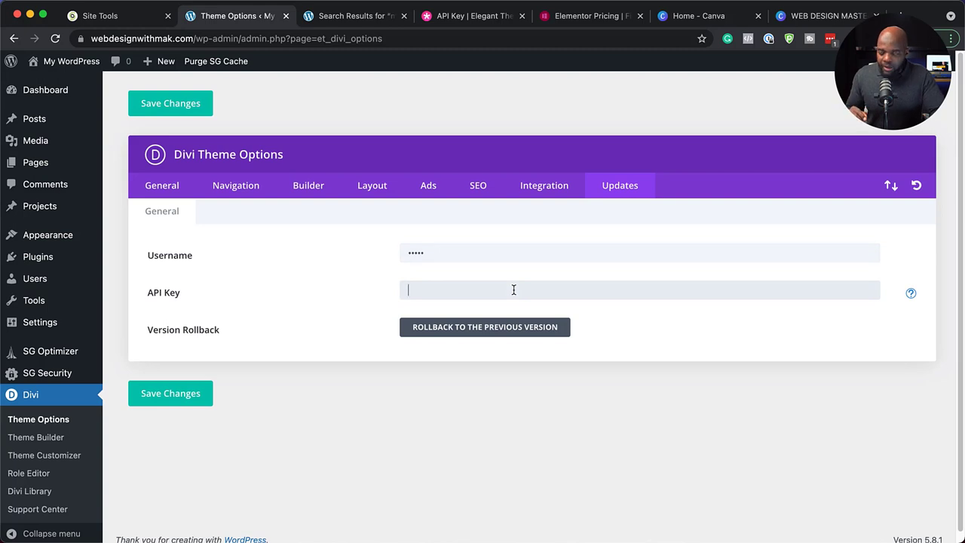
pyautogui.press('super+v')
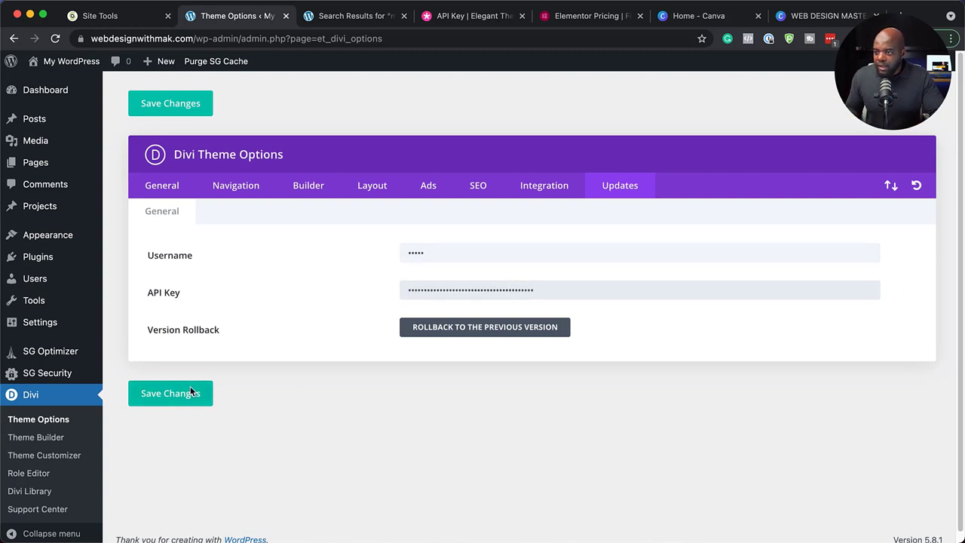
pyautogui.click(191, 395)
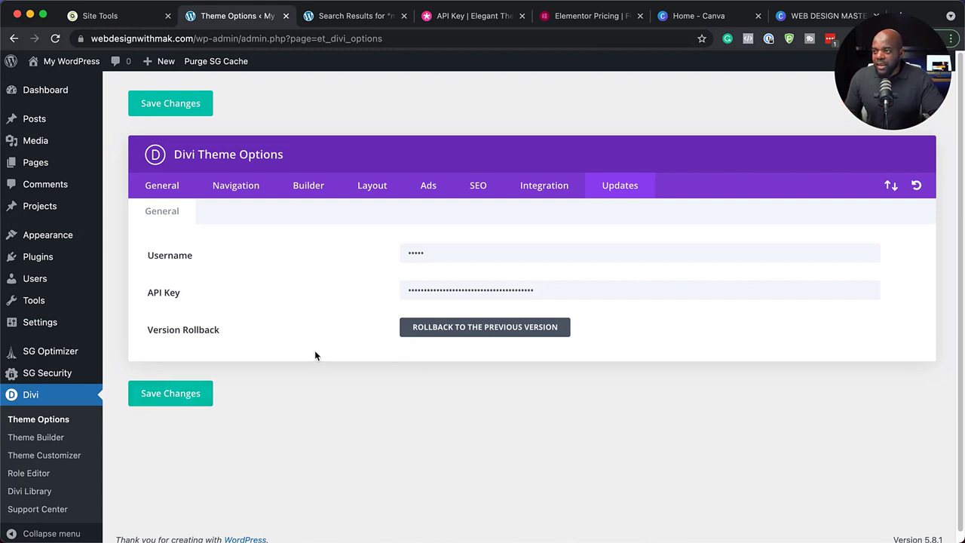
pyautogui.hotkey('ctrl', 'Tab')
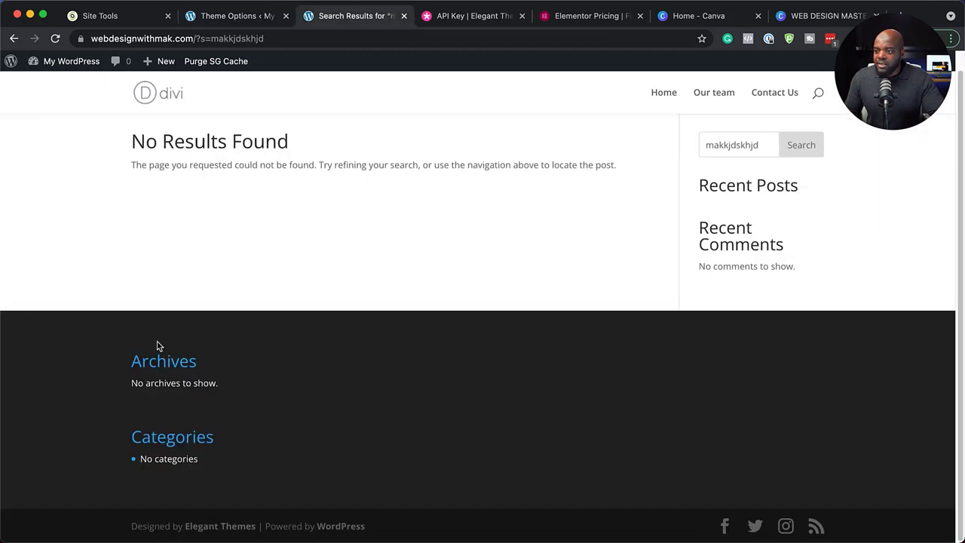
# Scroll through the Divi Ultimate Template sales page offering it at $47 instead of $97.
pyautogui.scroll(1, 383, 405)
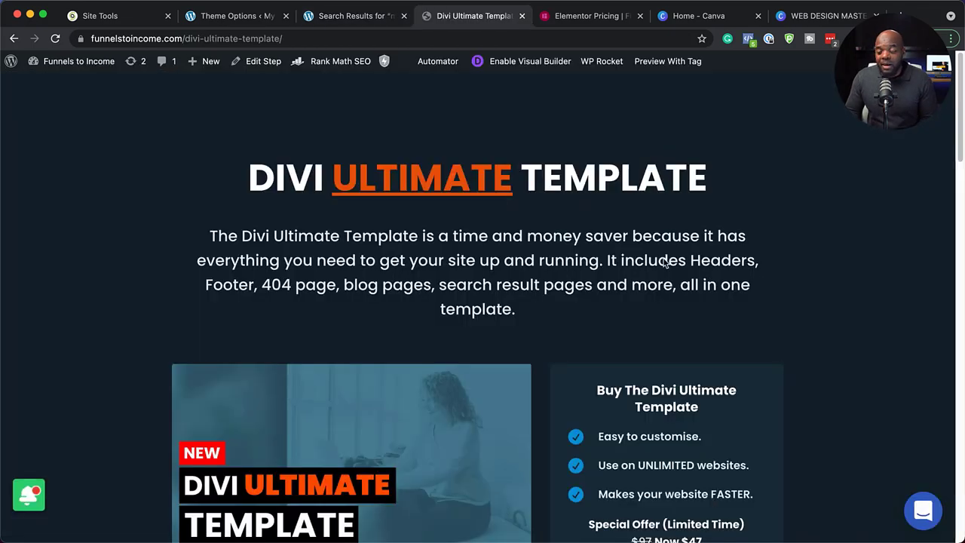
pyautogui.scroll(-1, 754, 272)
pyautogui.scroll(-5, 761, 278)
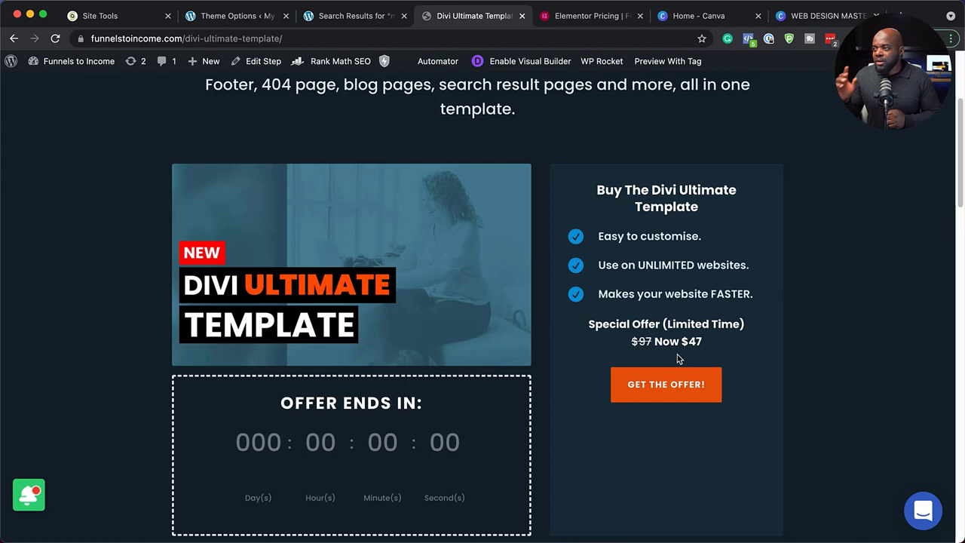
pyautogui.scroll(2, 677, 354)
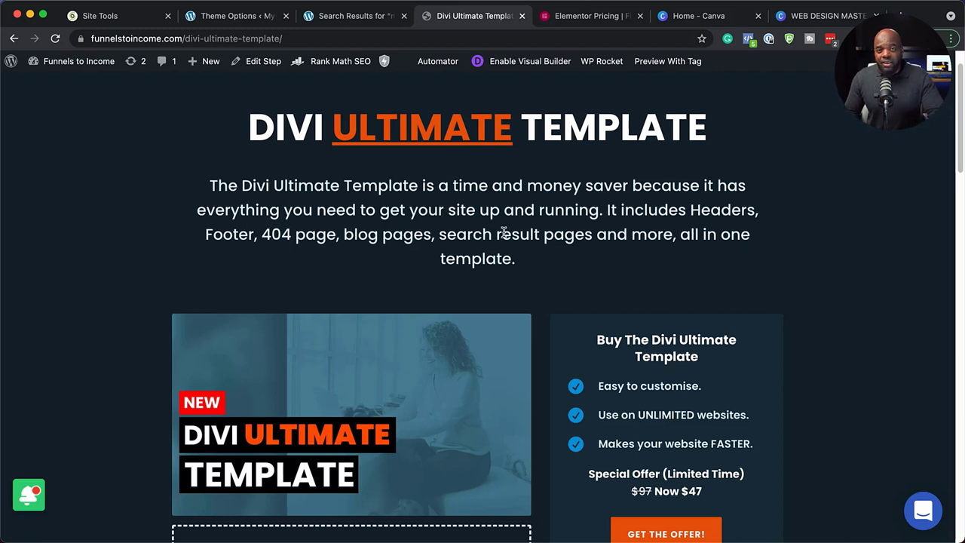
pyautogui.scroll(-5, 571, 337)
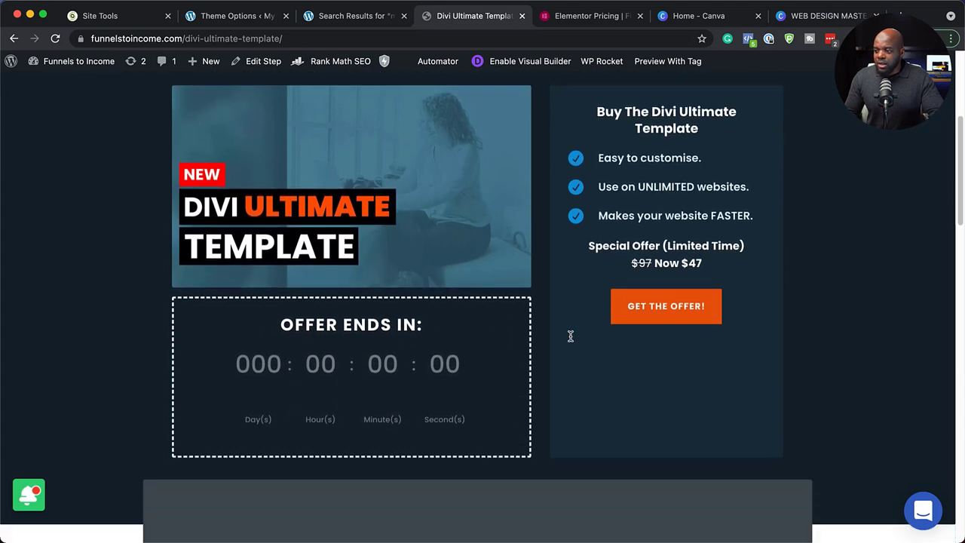
pyautogui.scroll(-10, 571, 336)
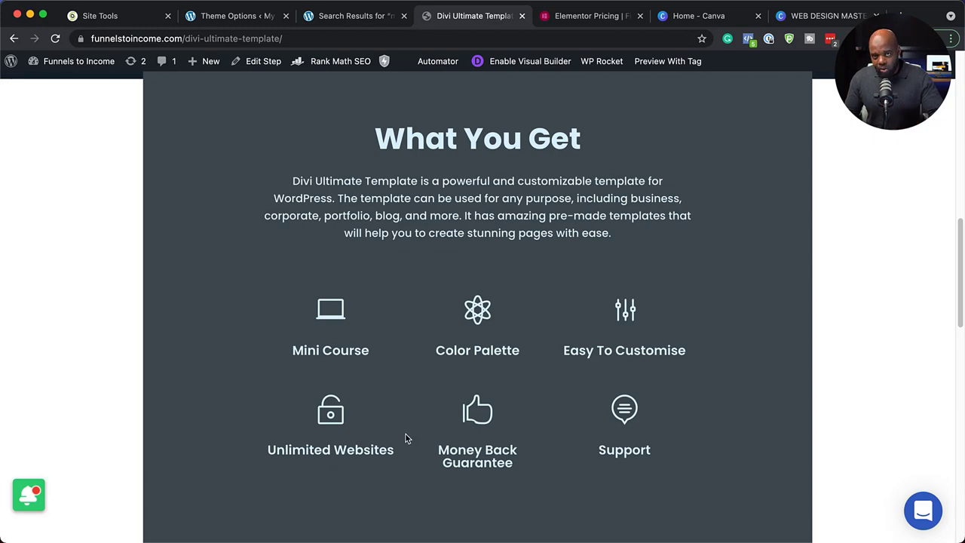
pyautogui.scroll(10, 565, 438)
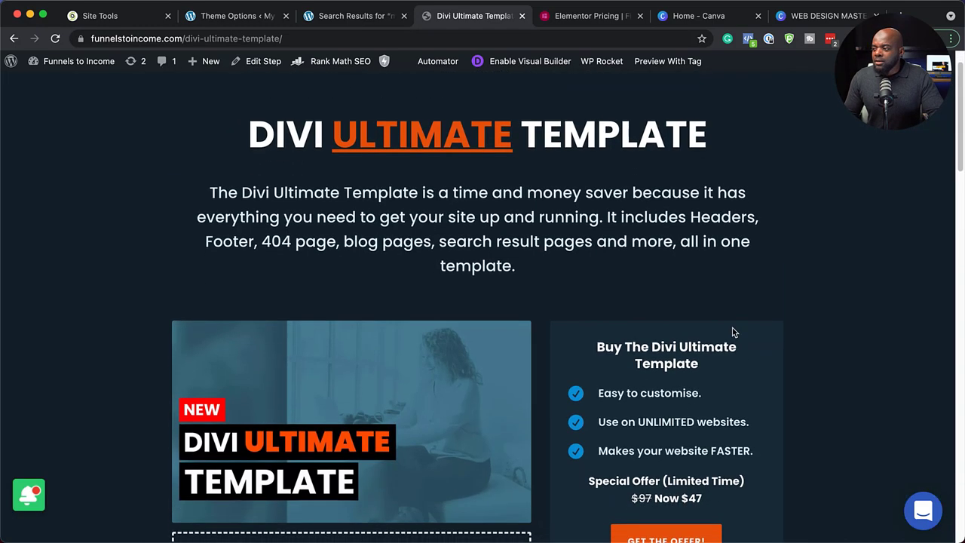
pyautogui.scroll(-3, 736, 340)
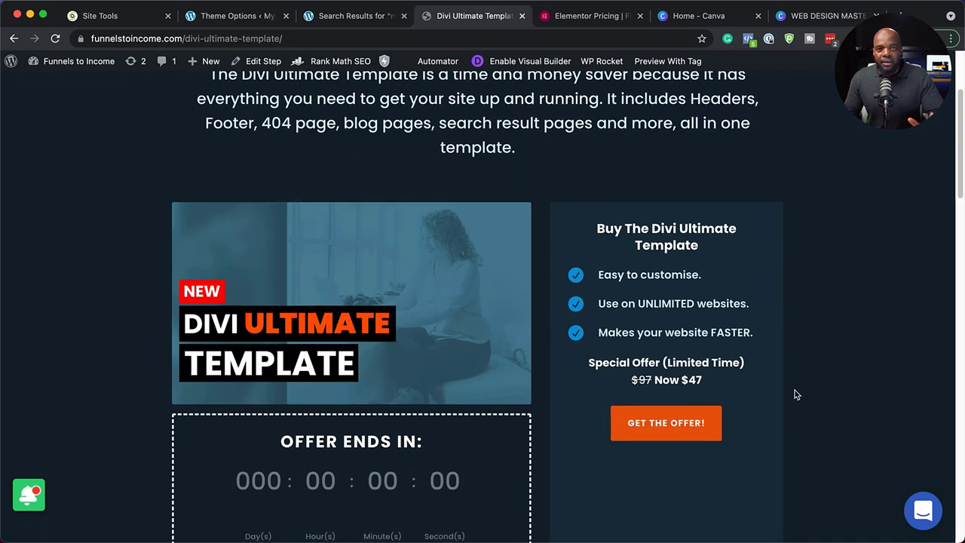
pyautogui.moveTo(314, 537)
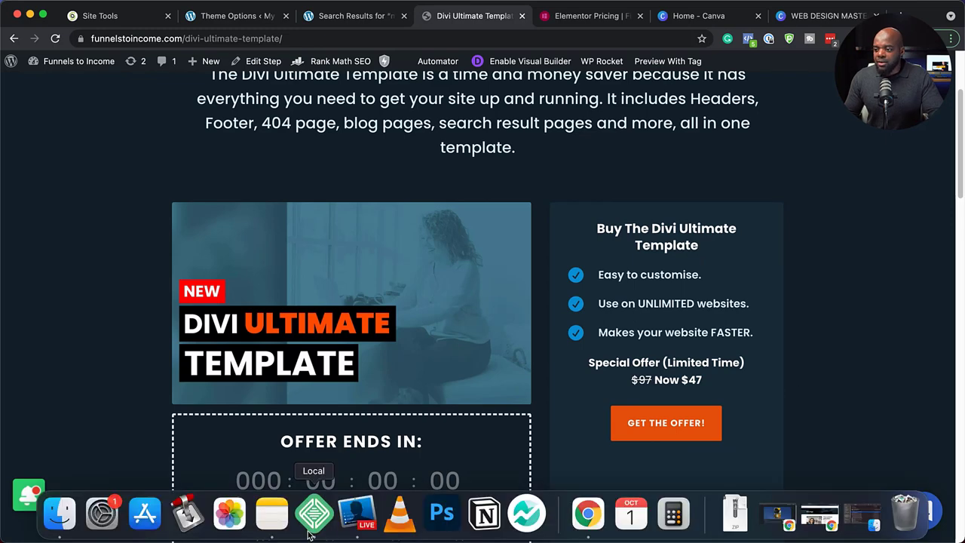
# Extract DIVI ULTIMATE TEMPLATE.zip in Finder, check its two JSON files, and close the window.
pyautogui.click(60, 514)
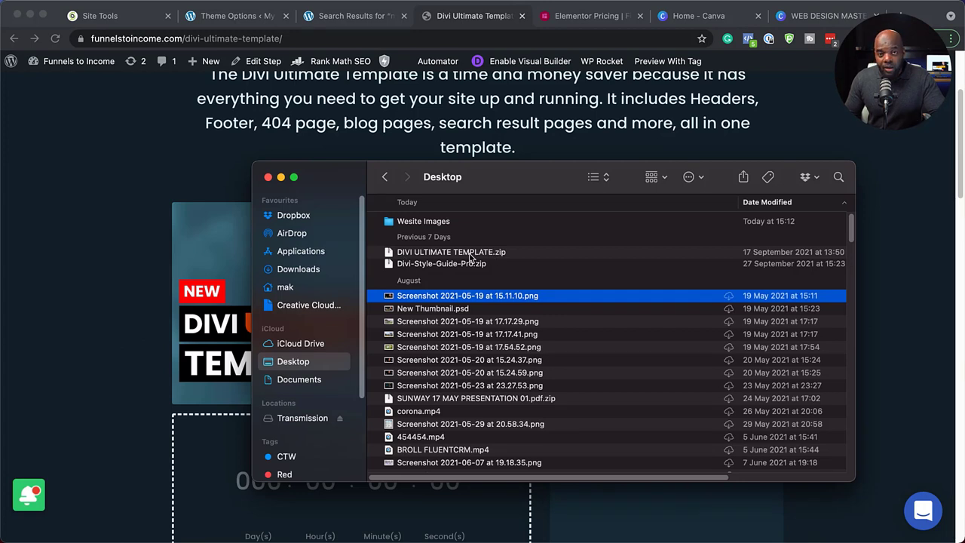
pyautogui.doubleClick(469, 254)
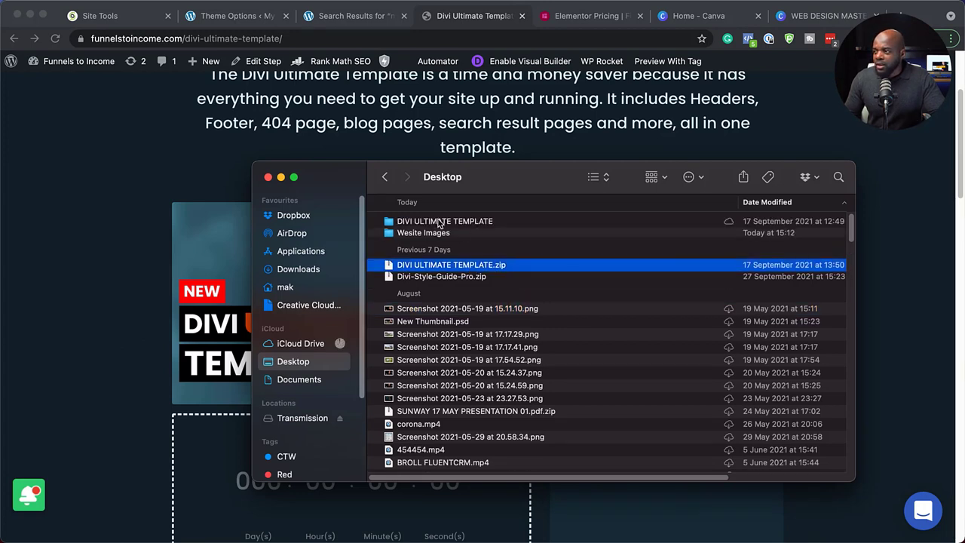
pyautogui.click(485, 223)
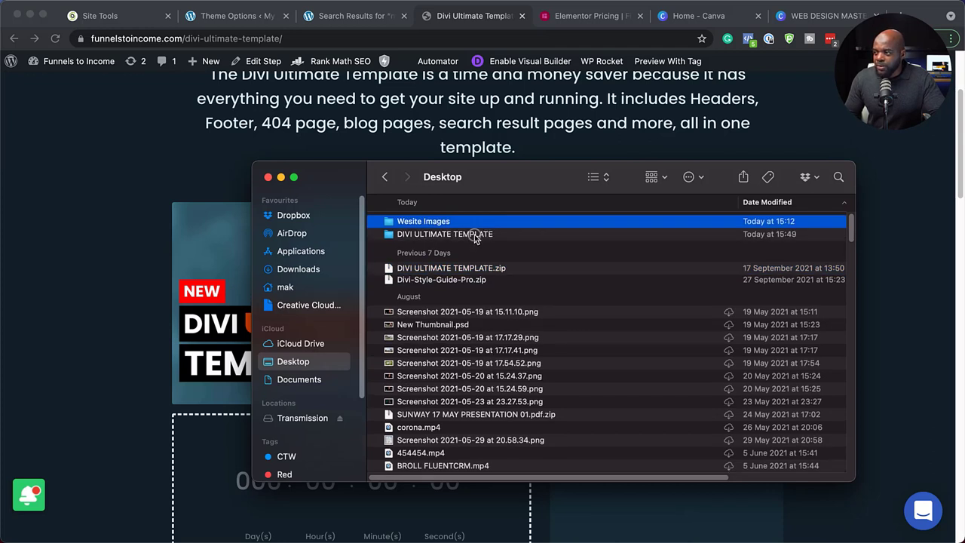
pyautogui.doubleClick(475, 236)
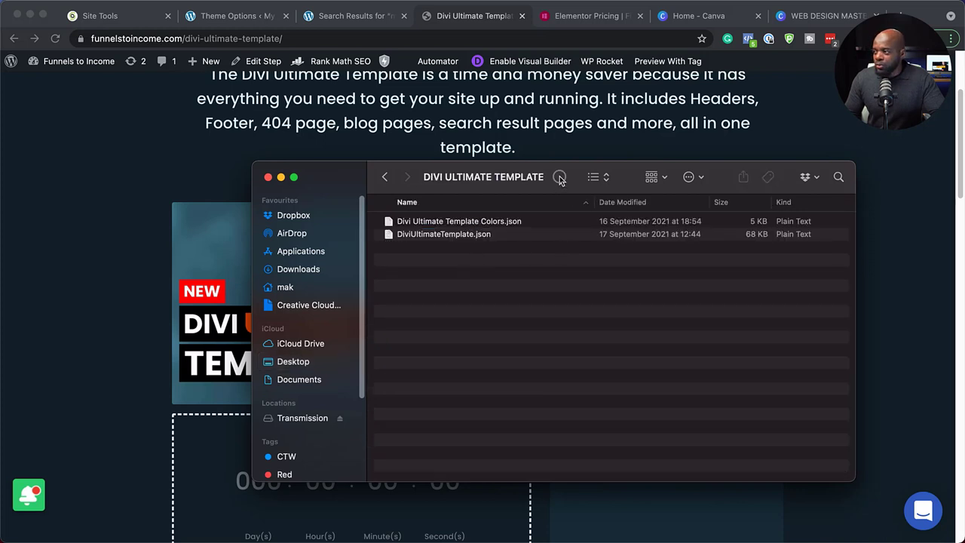
pyautogui.press('super+w')
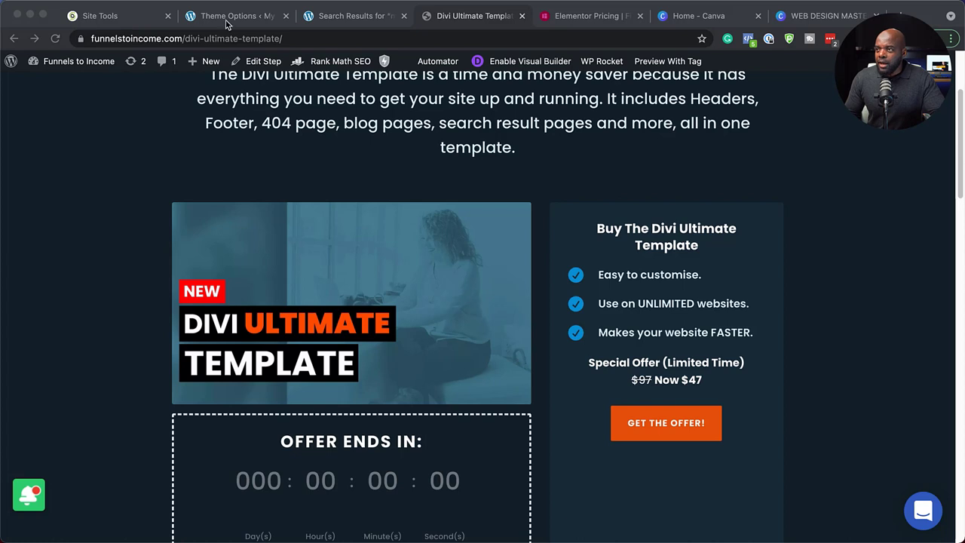
# Navigate through the Divi admin menu to the Divi Theme Builder.
pyautogui.click(225, 20)
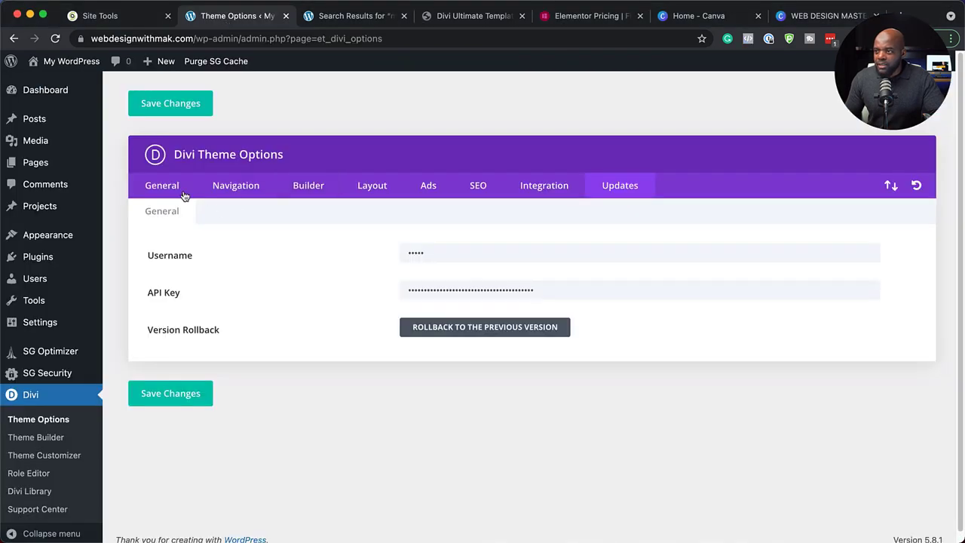
pyautogui.click(51, 439)
pyautogui.click(46, 91)
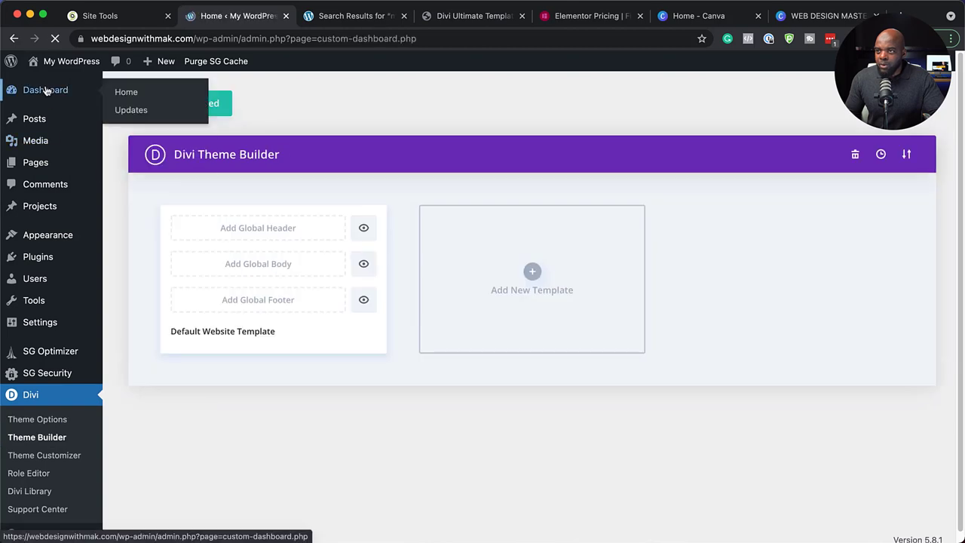
pyautogui.scroll(-3, 30, 324)
pyautogui.moveTo(38, 444)
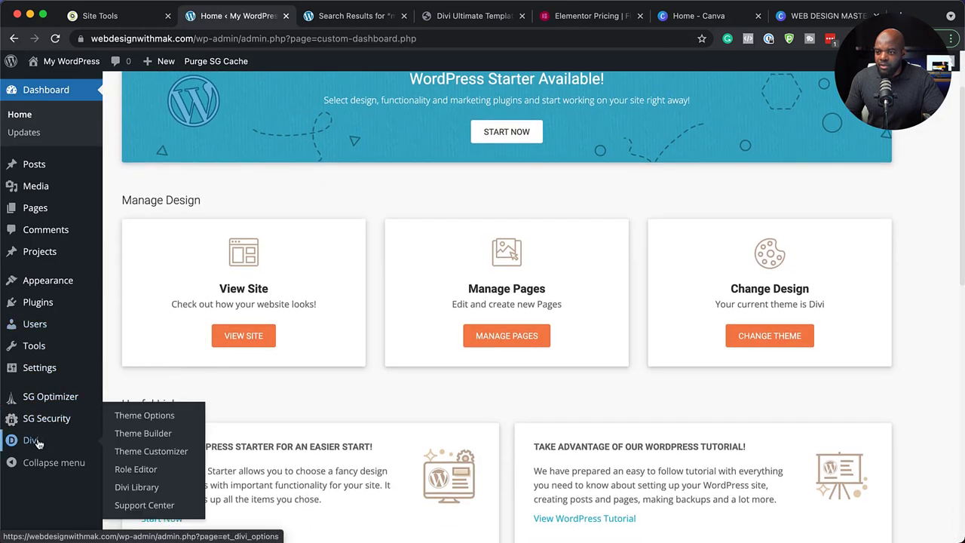
pyautogui.click(32, 444)
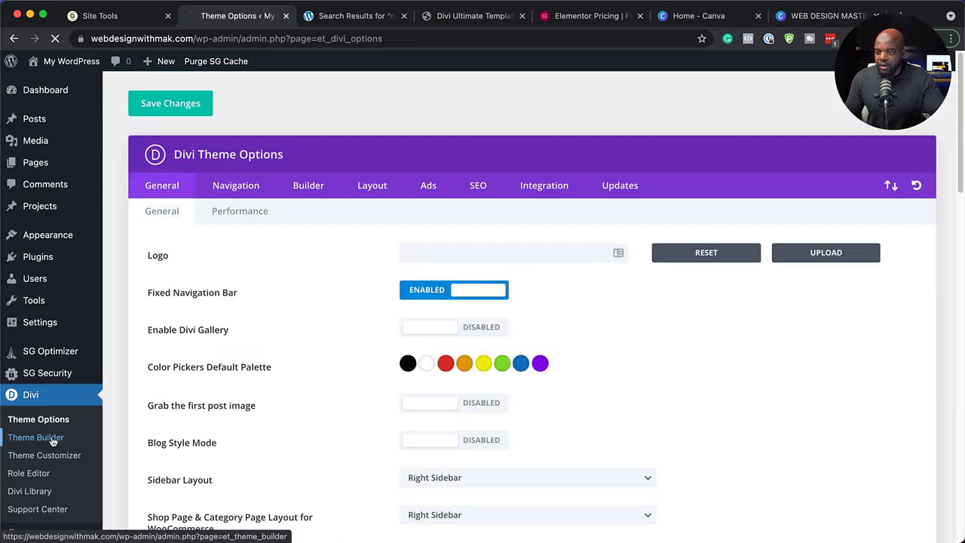
pyautogui.click(53, 441)
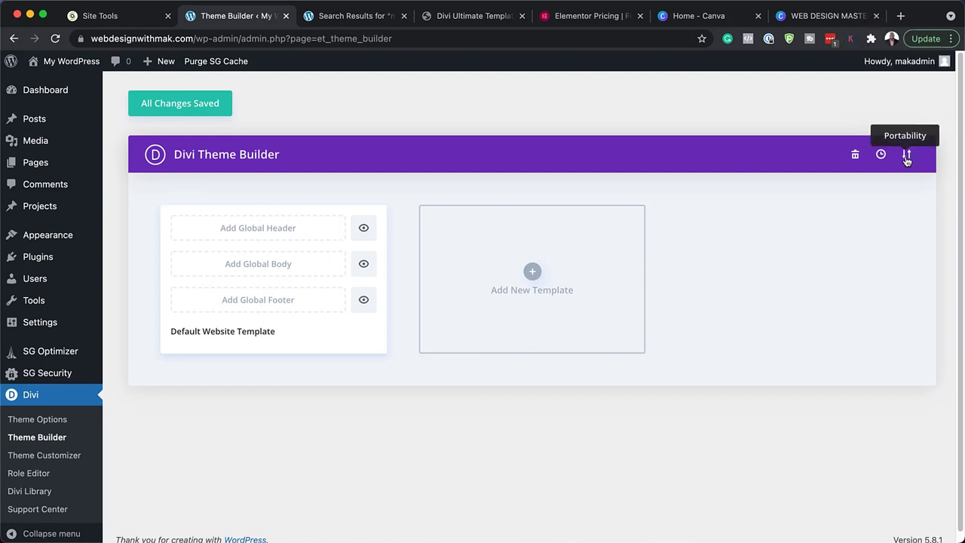
# Import DiviUltimateTemplate.json through the Theme Builder's Portability import.
pyautogui.click(907, 156)
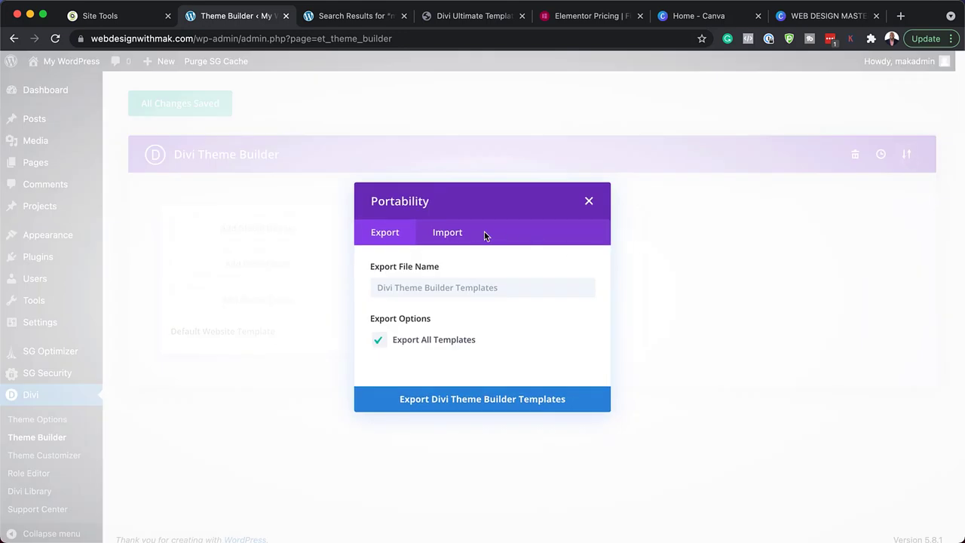
pyautogui.click(450, 234)
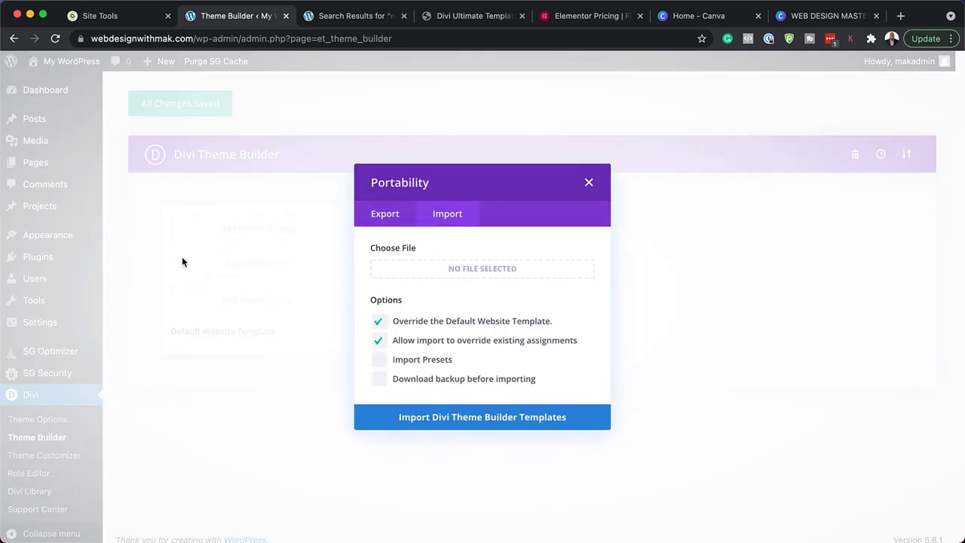
pyautogui.moveTo(338, 362); pyautogui.dragTo(157, 453)
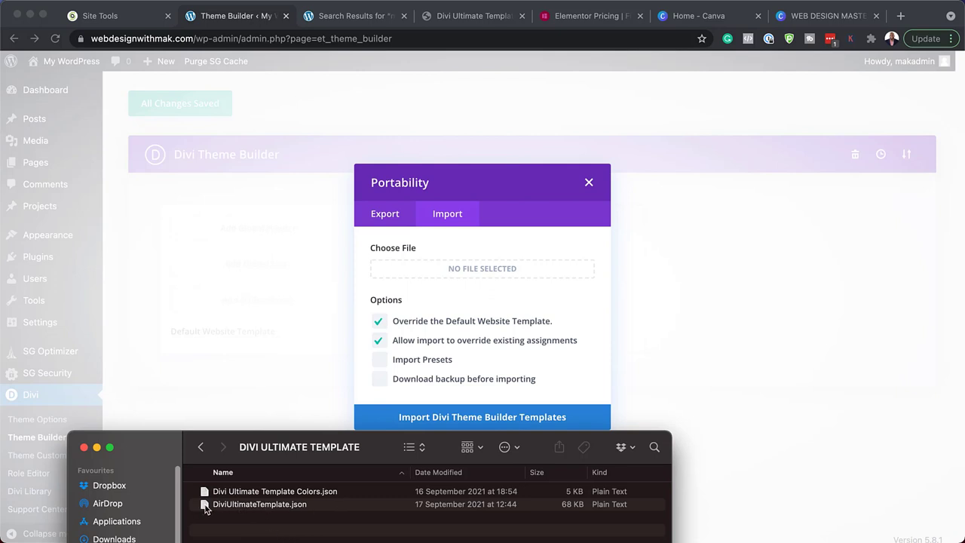
pyautogui.moveTo(205, 507); pyautogui.dragTo(450, 270)
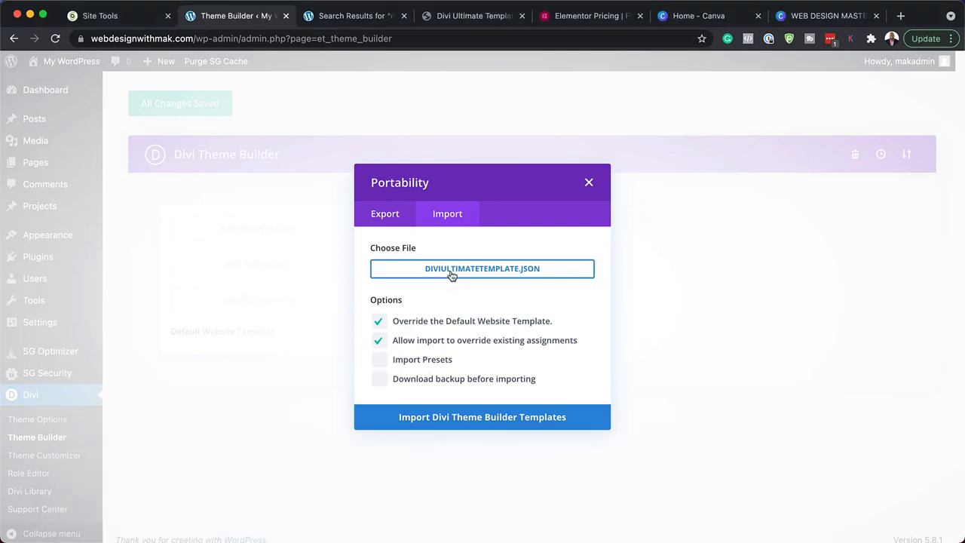
pyautogui.click(457, 420)
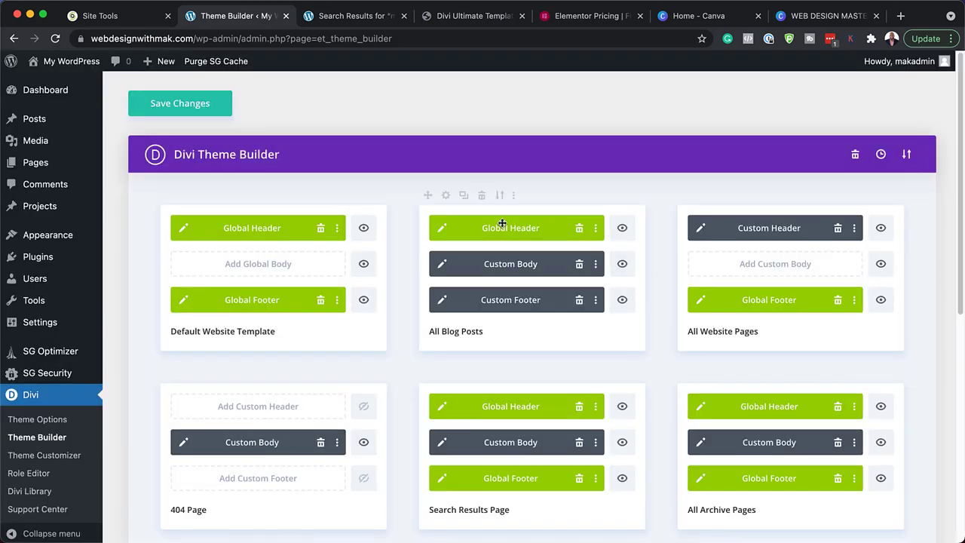
# Load the nonexistent /mskd address to view the site's current 404 page.
pyautogui.scroll(-5, 506, 416)
pyautogui.scroll(-3, 507, 413)
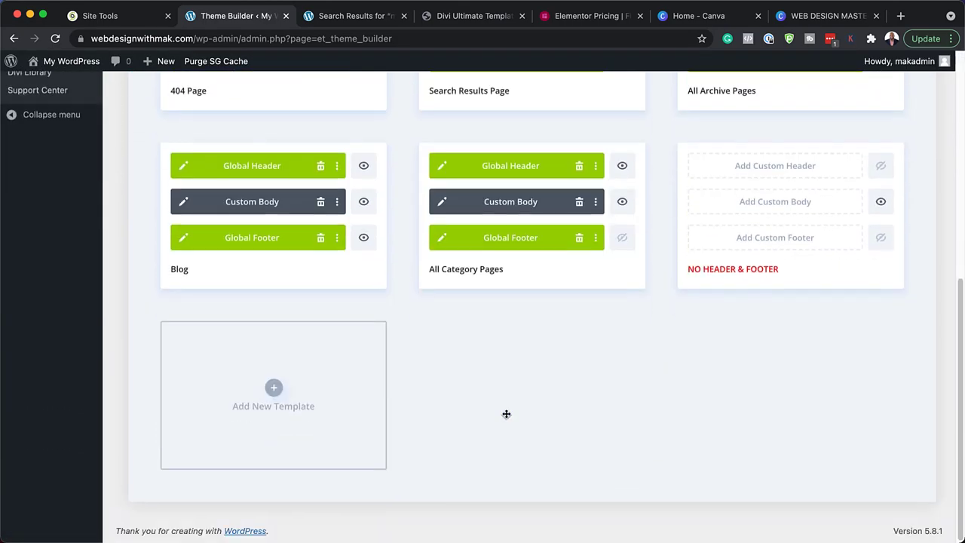
pyautogui.scroll(10, 507, 413)
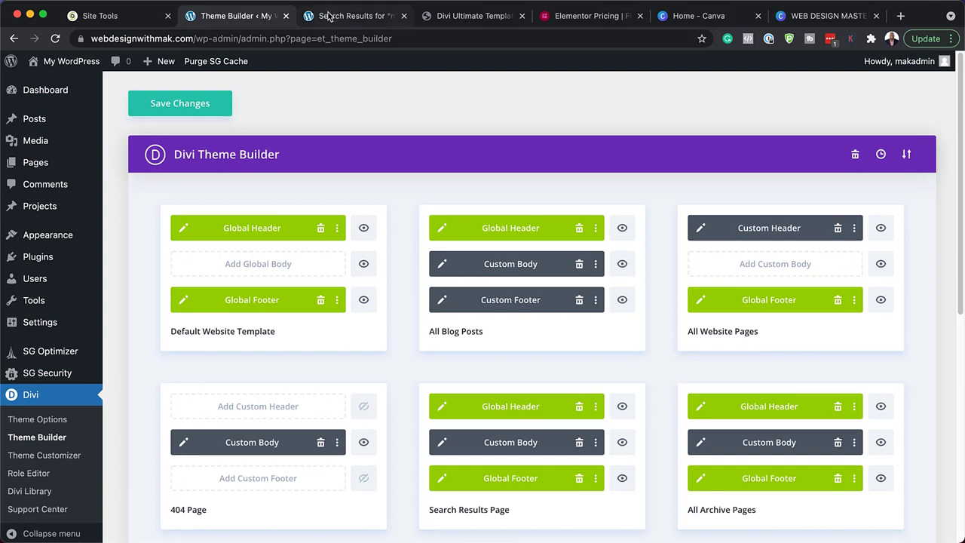
pyautogui.click(329, 17)
pyautogui.moveTo(195, 41); pyautogui.dragTo(381, 45)
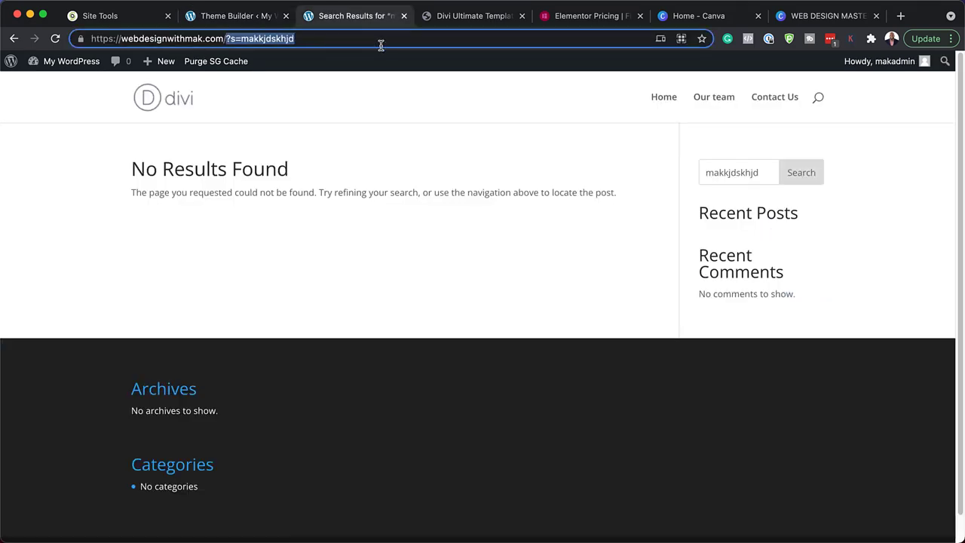
pyautogui.write('mskd')
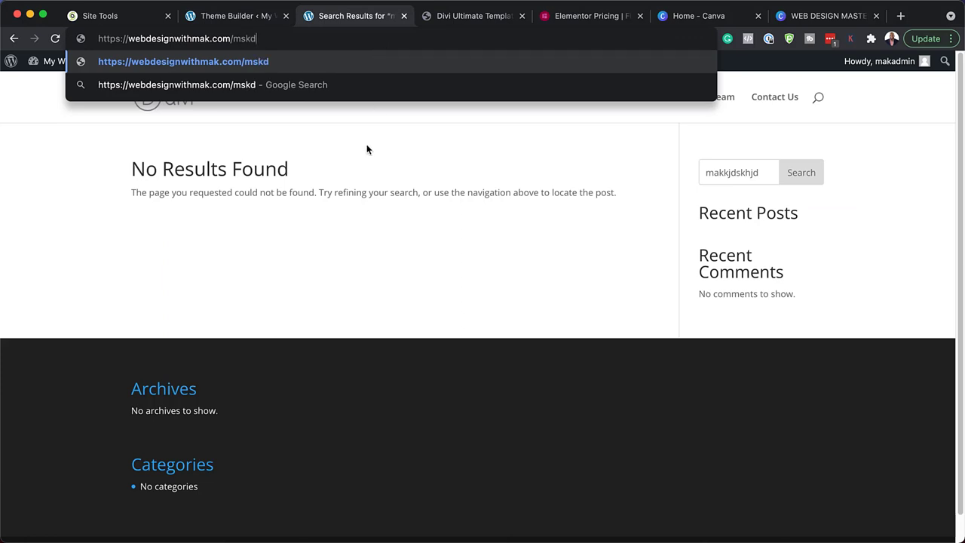
pyautogui.press('Return')
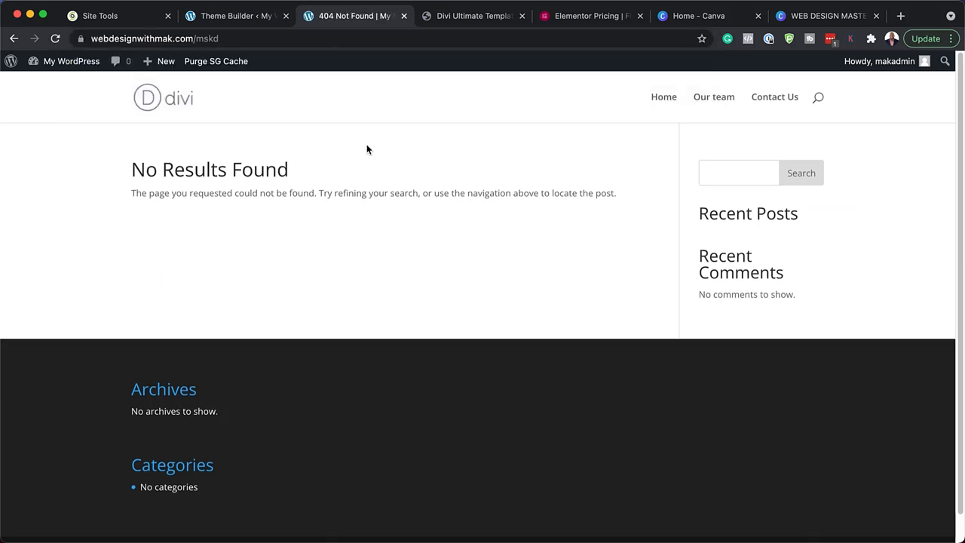
pyautogui.moveTo(137, 171); pyautogui.dragTo(290, 171)
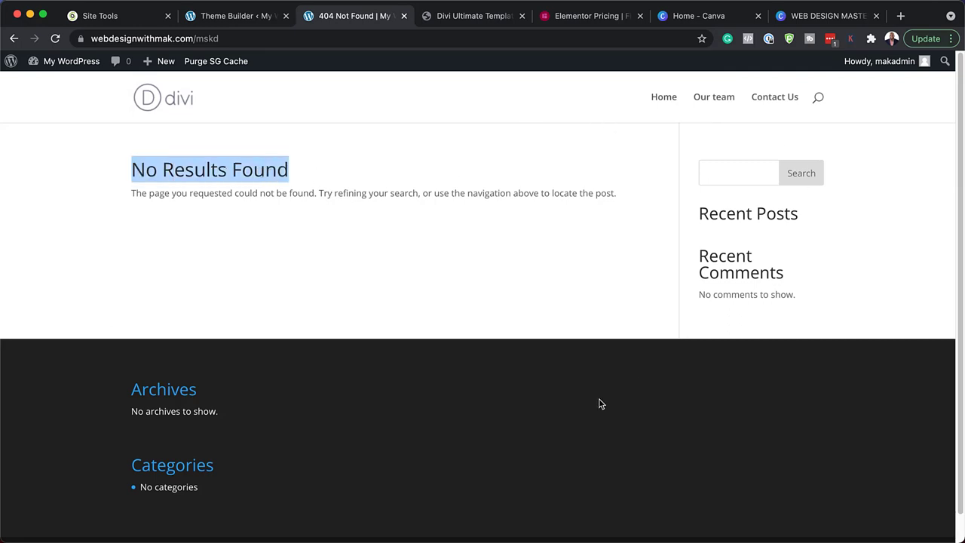
# Save the Theme Builder changes and reload the 404 page to show the new ERROR! design.
pyautogui.click(246, 15)
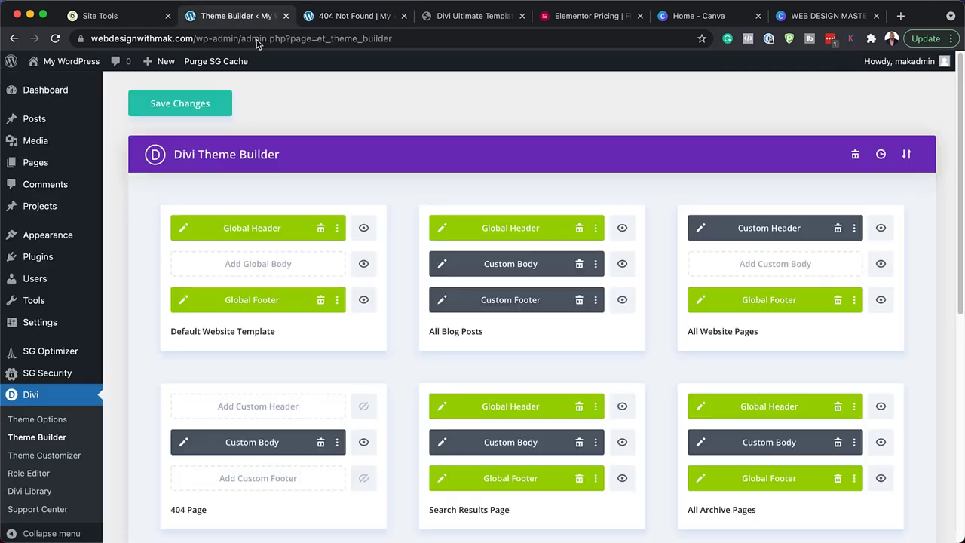
pyautogui.click(198, 108)
pyautogui.click(356, 19)
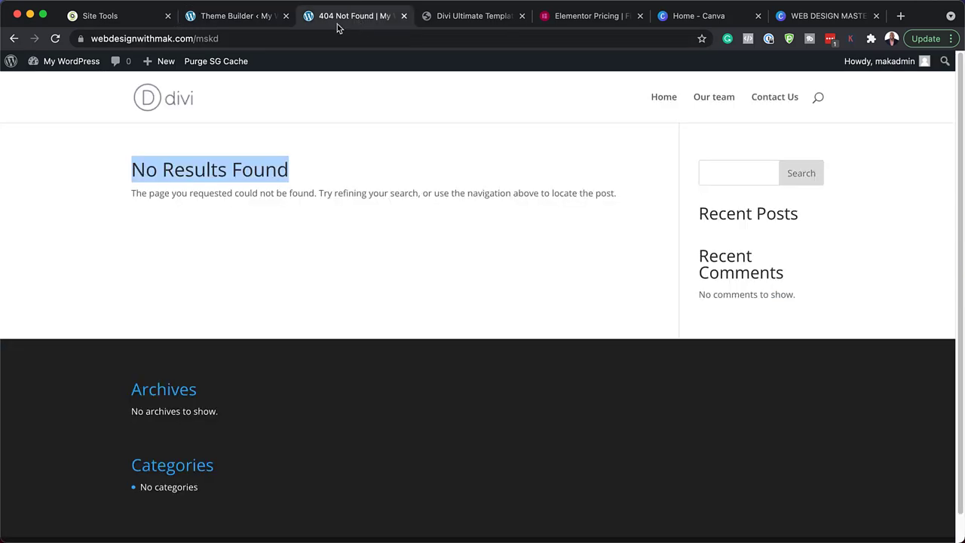
pyautogui.click(56, 38)
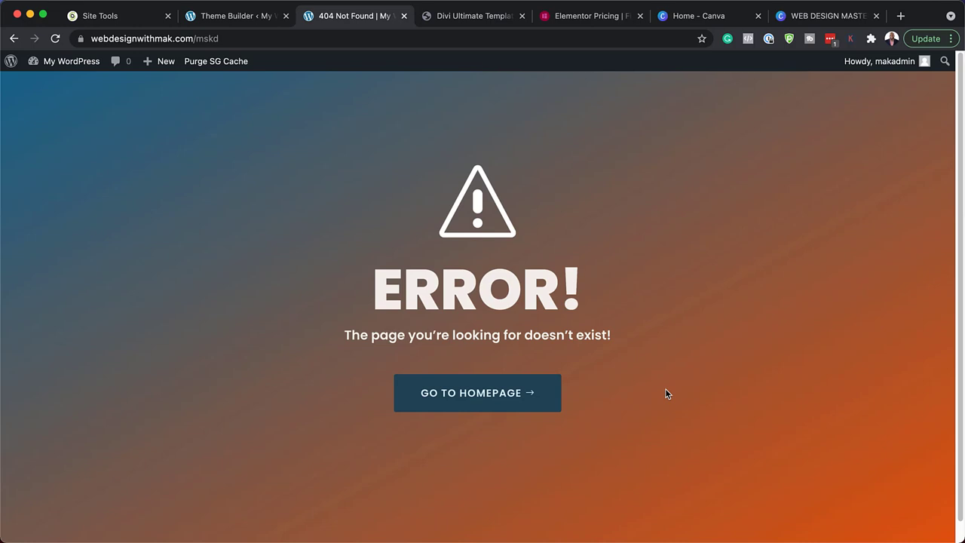
# Go to the site's homepage and scroll through it.
pyautogui.click(494, 393)
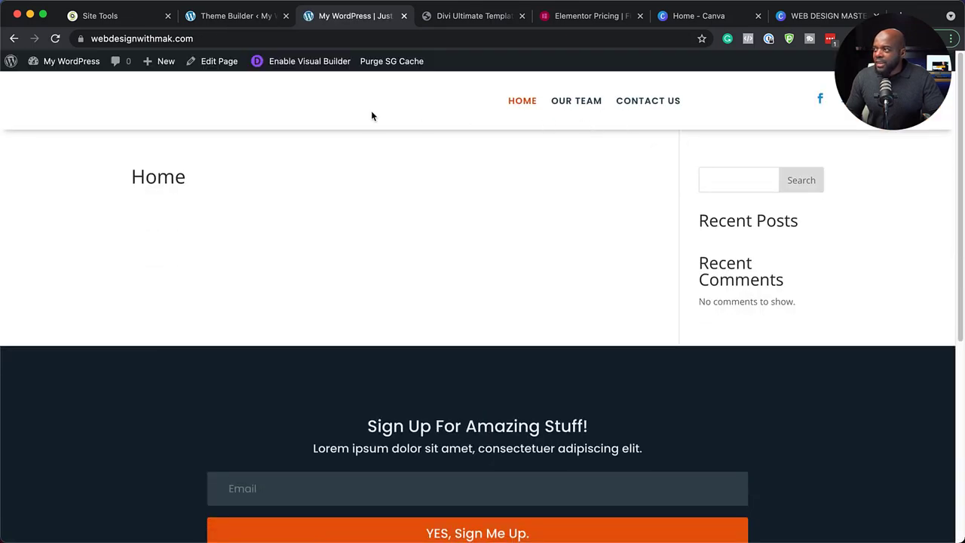
pyautogui.scroll(-3, 590, 314)
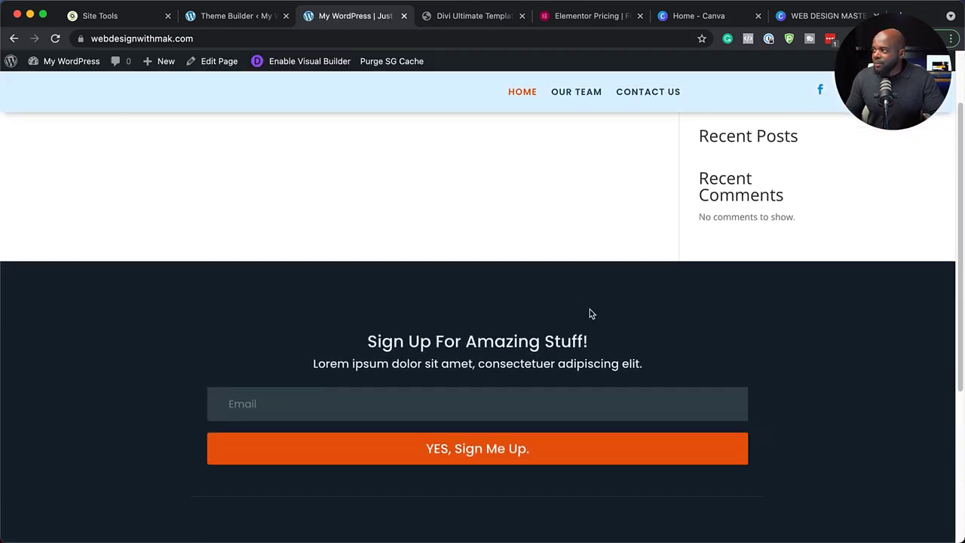
pyautogui.scroll(-3, 649, 345)
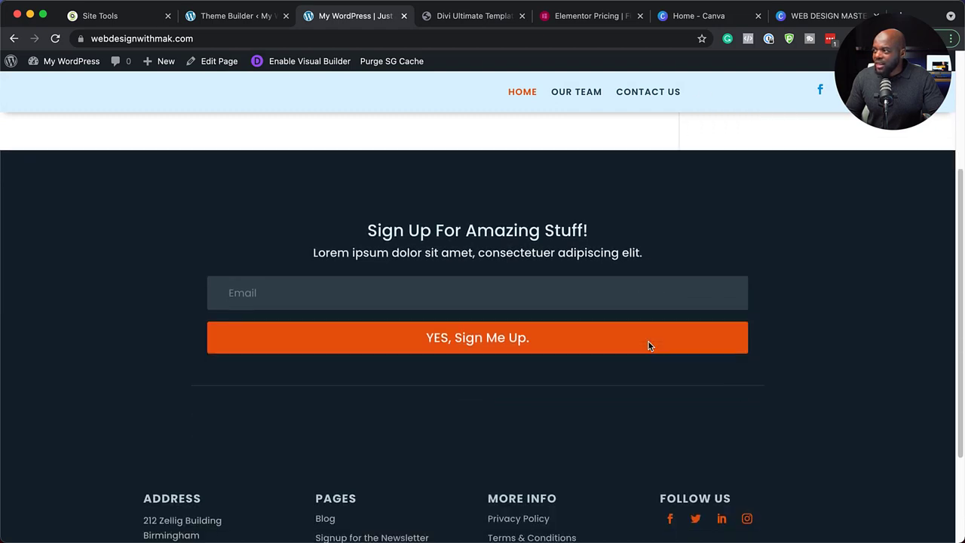
pyautogui.scroll(-3, 650, 346)
pyautogui.scroll(-2, 649, 346)
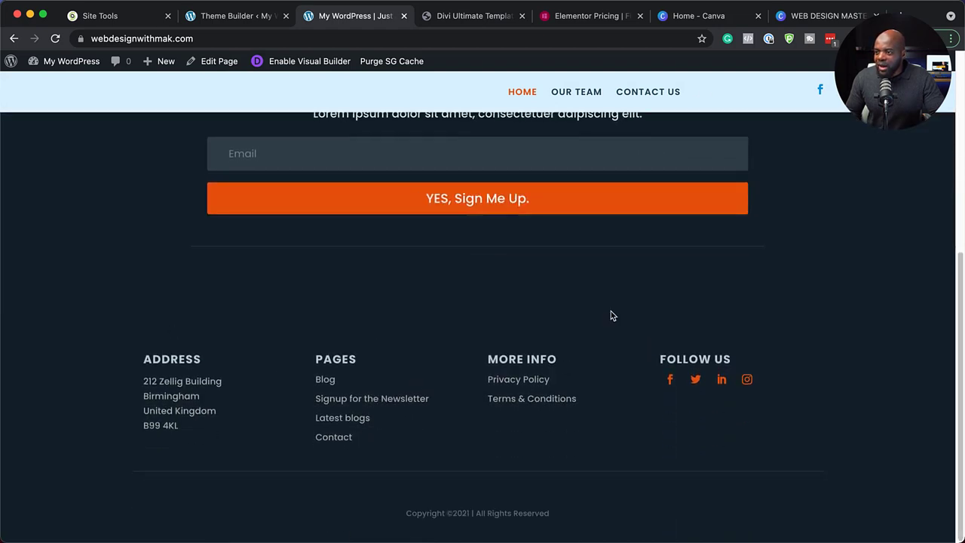
pyautogui.scroll(7, 643, 386)
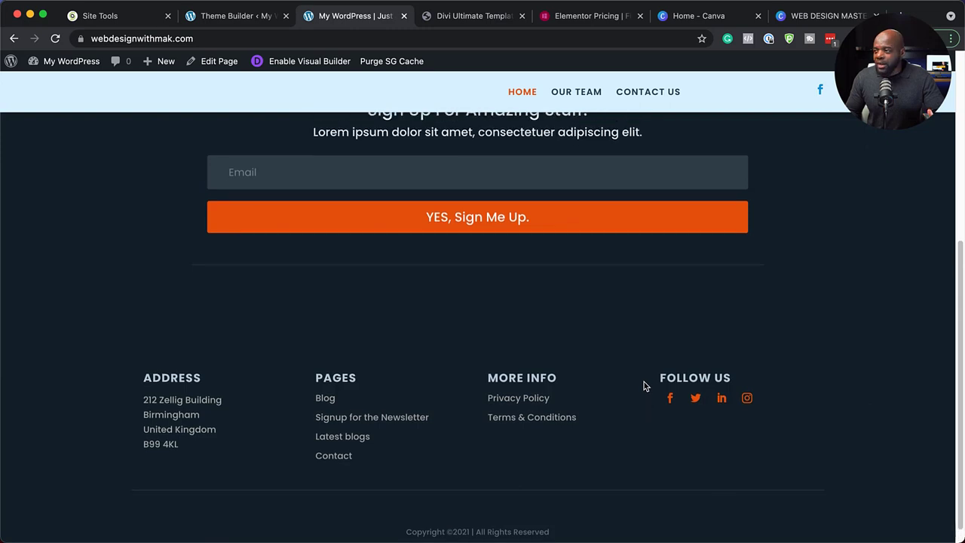
pyautogui.scroll(1, 645, 386)
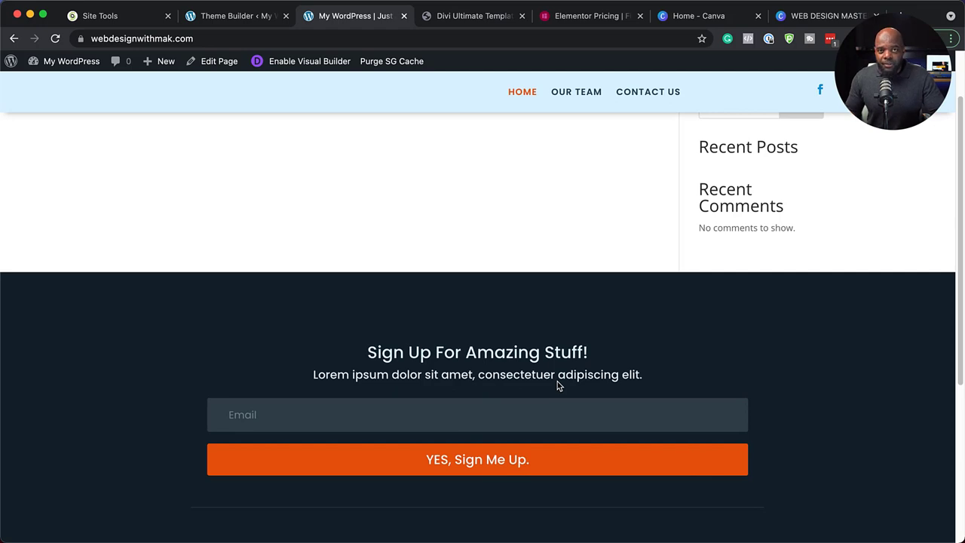
pyautogui.scroll(3, 558, 386)
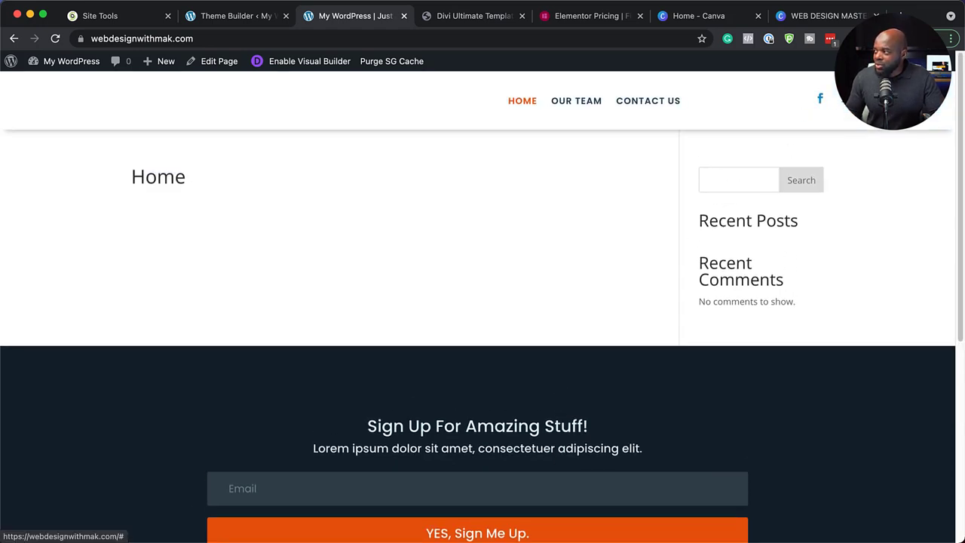
# Visit the Our team page, check Contact Us, then return to Our team.
pyautogui.click(592, 103)
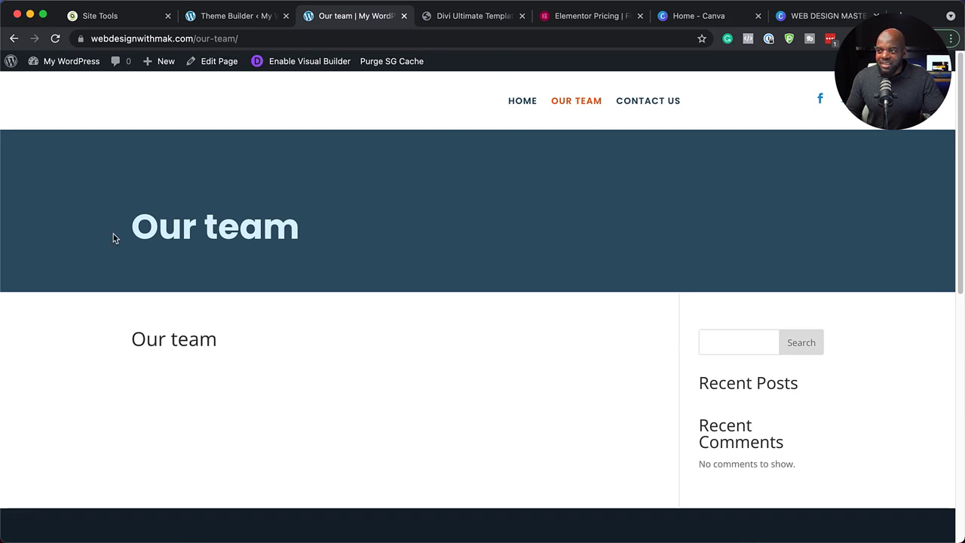
pyautogui.moveTo(143, 226); pyautogui.dragTo(319, 230)
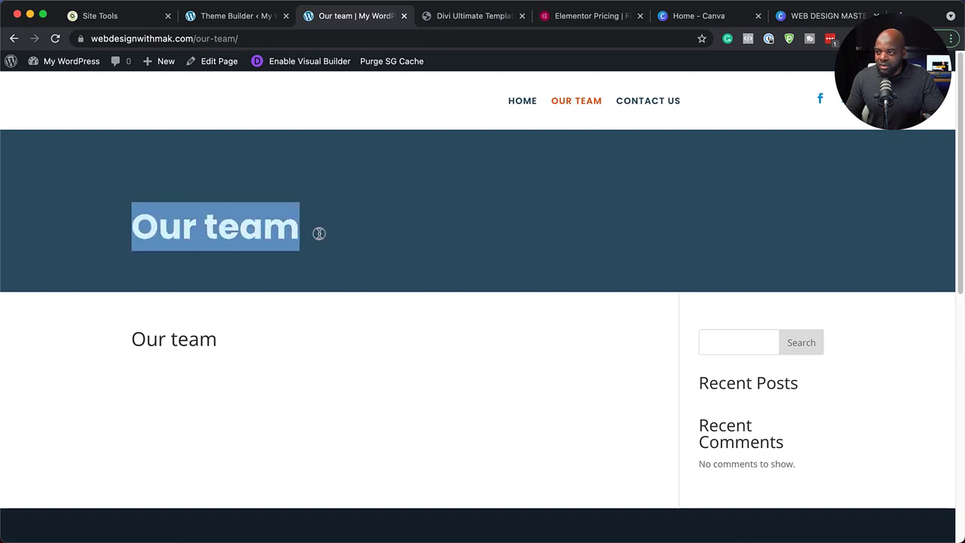
pyautogui.click(389, 246)
pyautogui.click(667, 106)
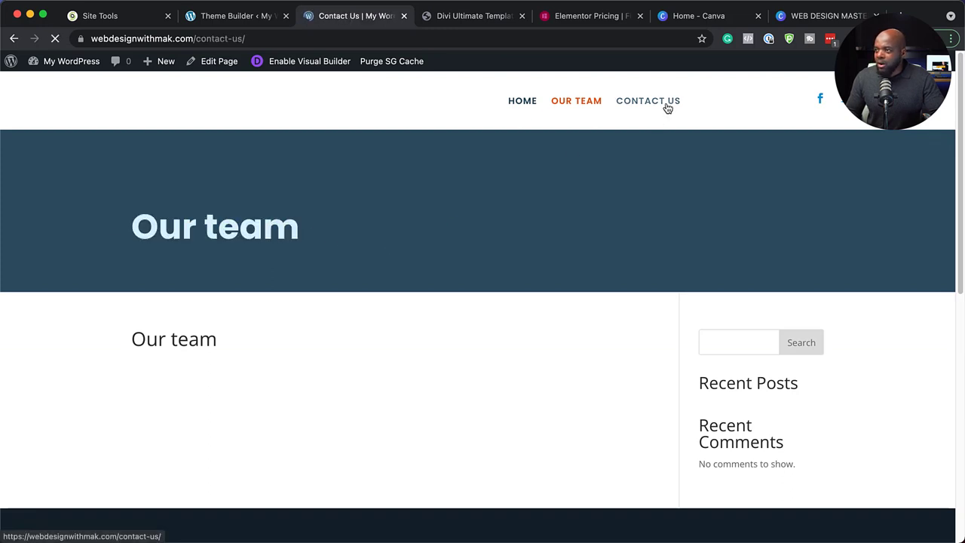
pyautogui.click(587, 103)
pyautogui.scroll(-10, 577, 298)
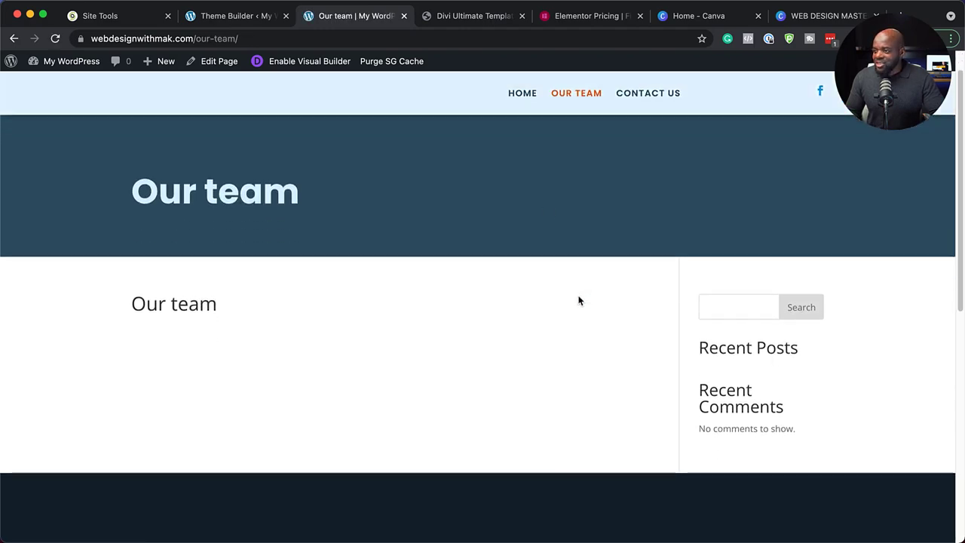
pyautogui.scroll(10, 578, 295)
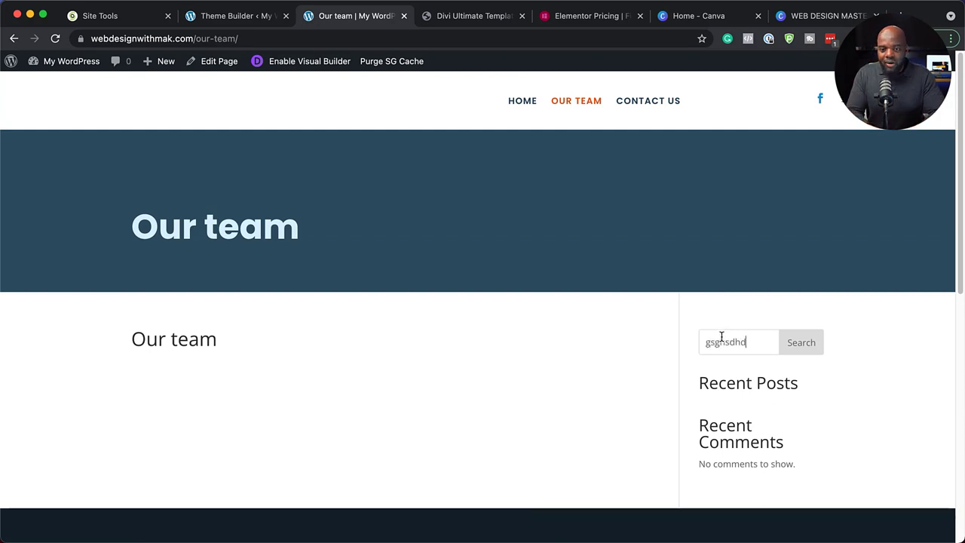
# Run the 'gsghsdhd' site search, review the No Results Found page, then return to Theme Builder.
pyautogui.click(805, 344)
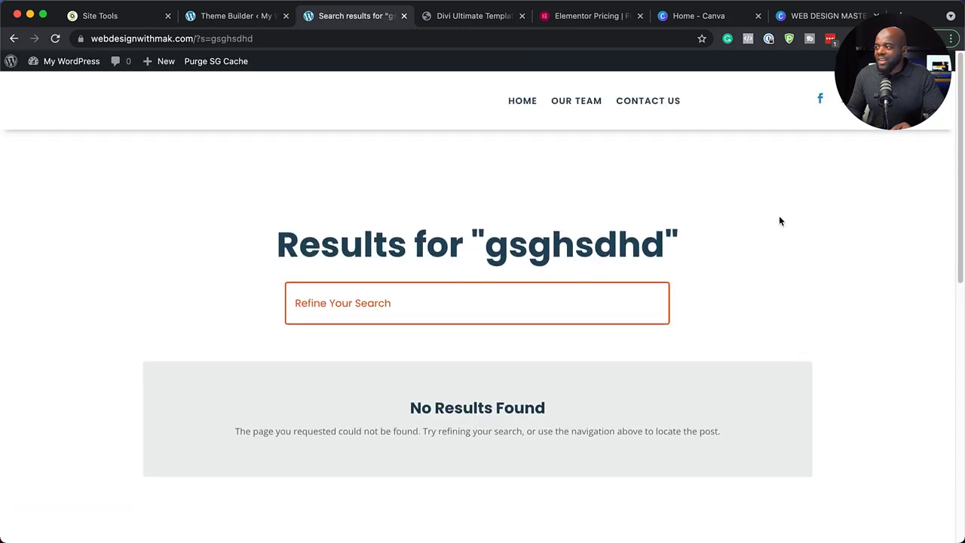
pyautogui.scroll(-3, 799, 234)
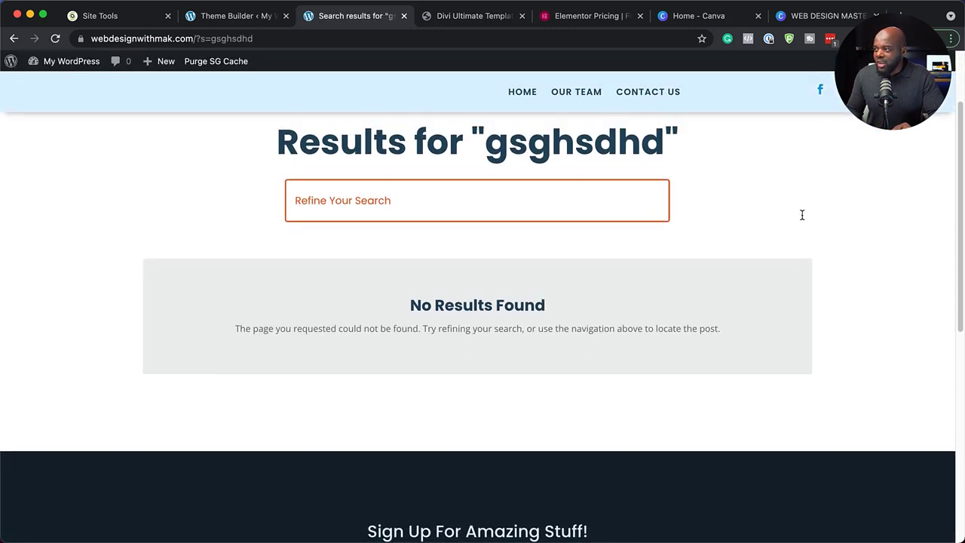
pyautogui.scroll(2, 418, 236)
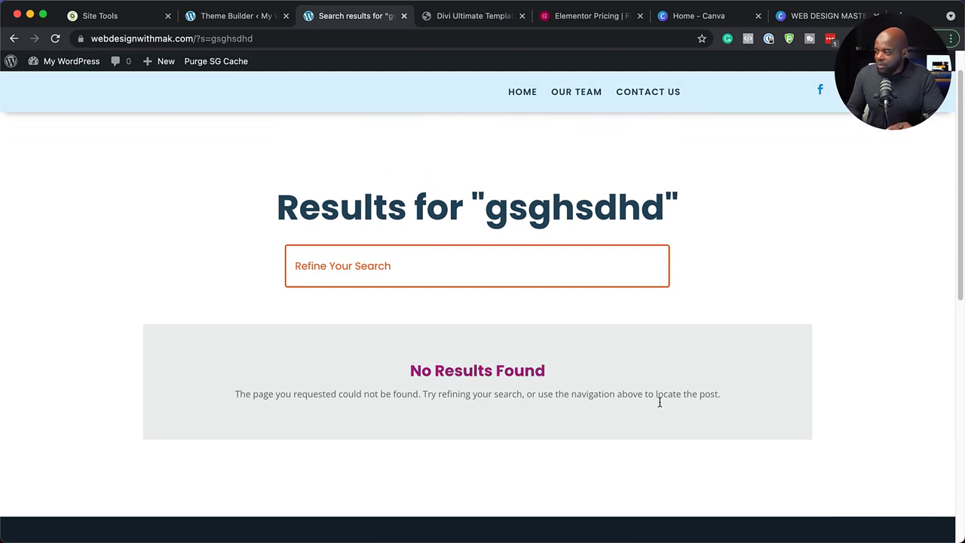
pyautogui.scroll(-1, 854, 426)
pyautogui.scroll(-5, 854, 426)
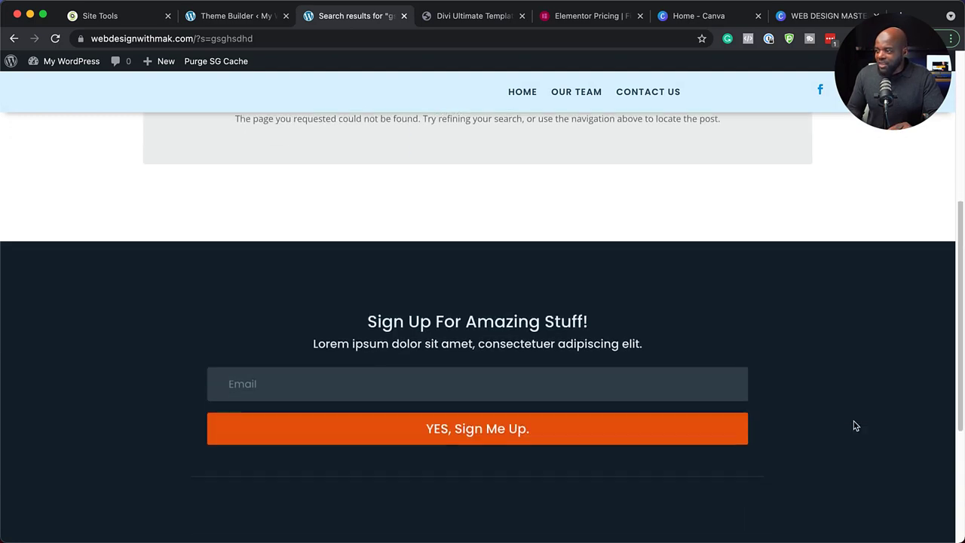
pyautogui.scroll(7, 854, 426)
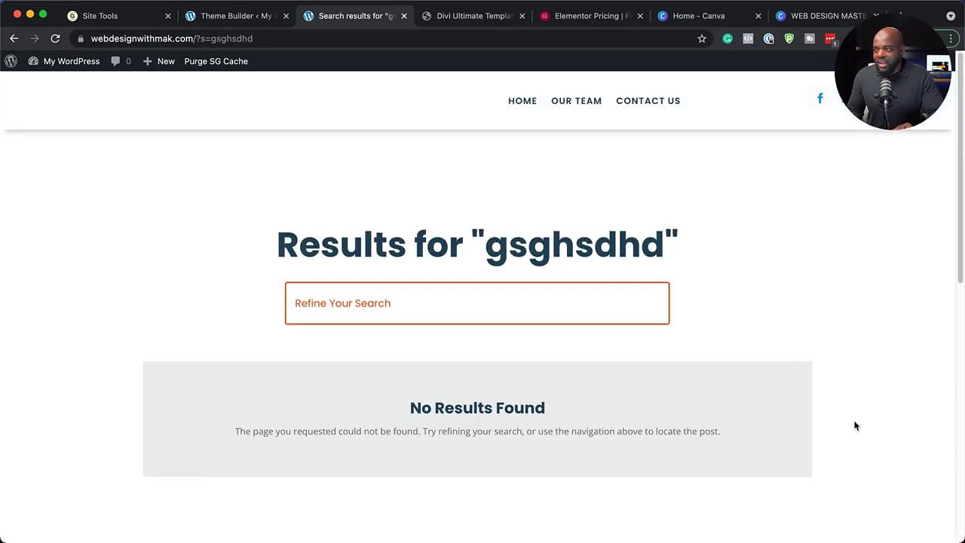
pyautogui.click(239, 16)
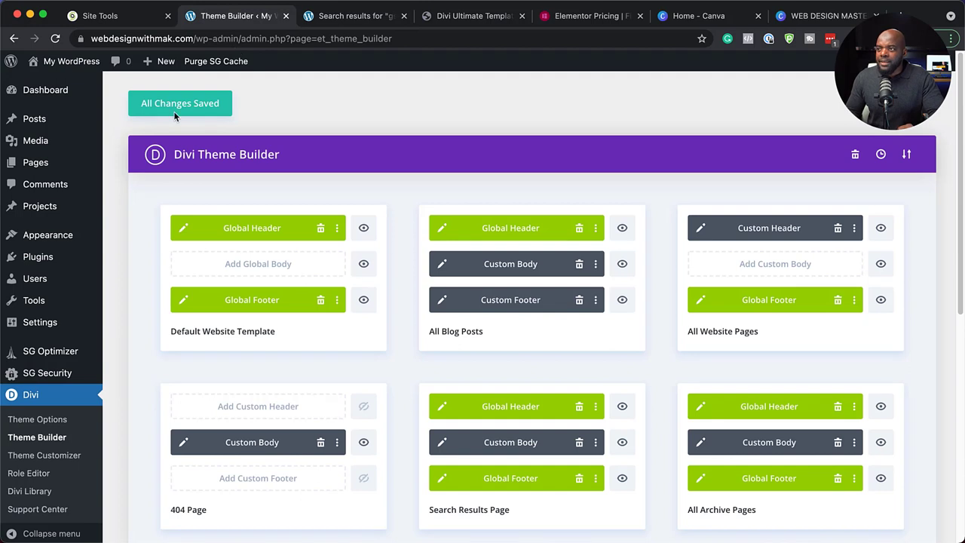
# Open the Divi Theme Options page from the admin sidebar.
pyautogui.click(62, 425)
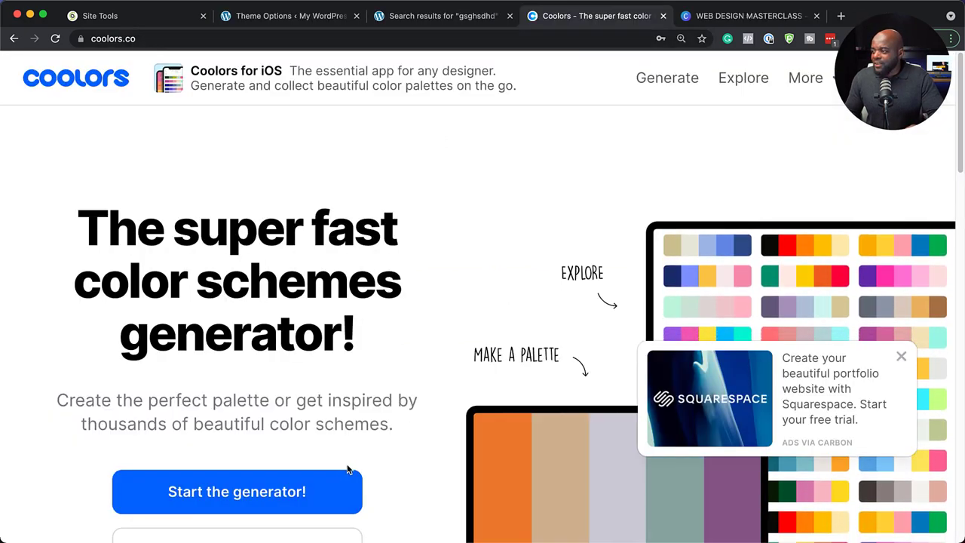
# Start a new Coolors palette with two extra colours after Rifle Green.
pyautogui.click(901, 356)
pyautogui.click(257, 492)
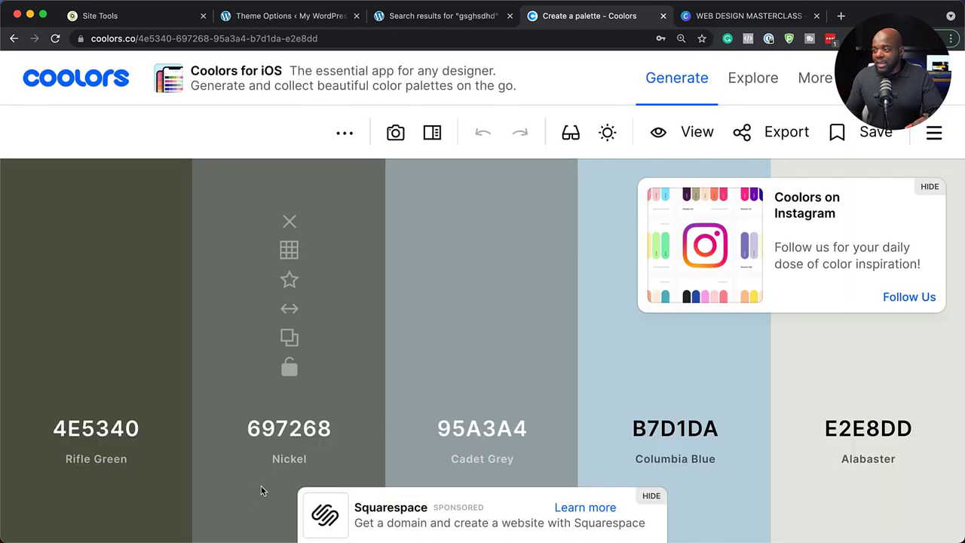
pyautogui.click(935, 187)
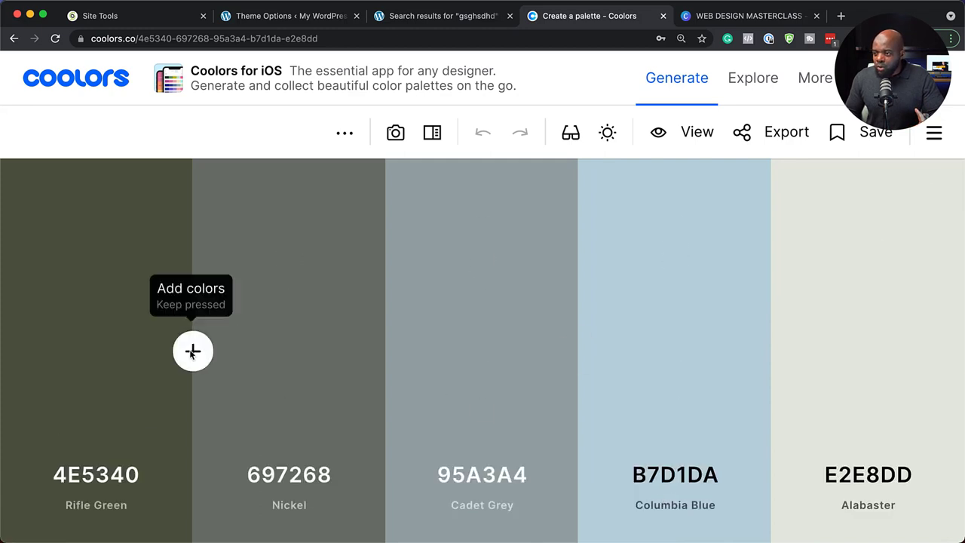
pyautogui.click(193, 351)
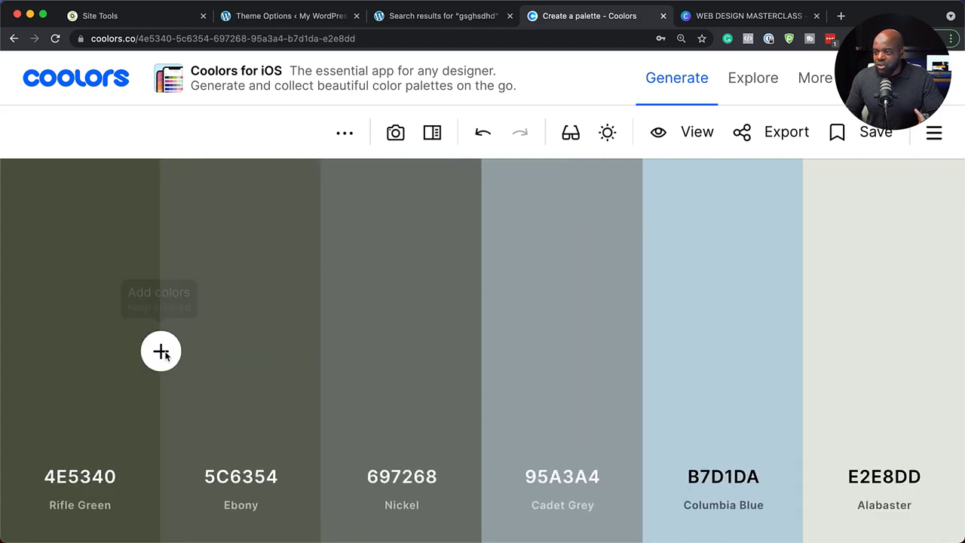
pyautogui.click(161, 352)
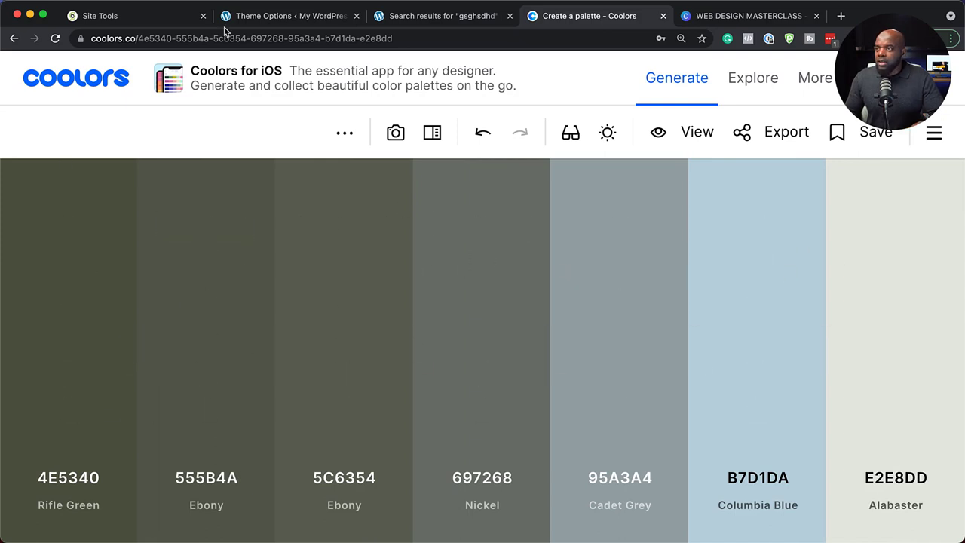
pyautogui.click(262, 18)
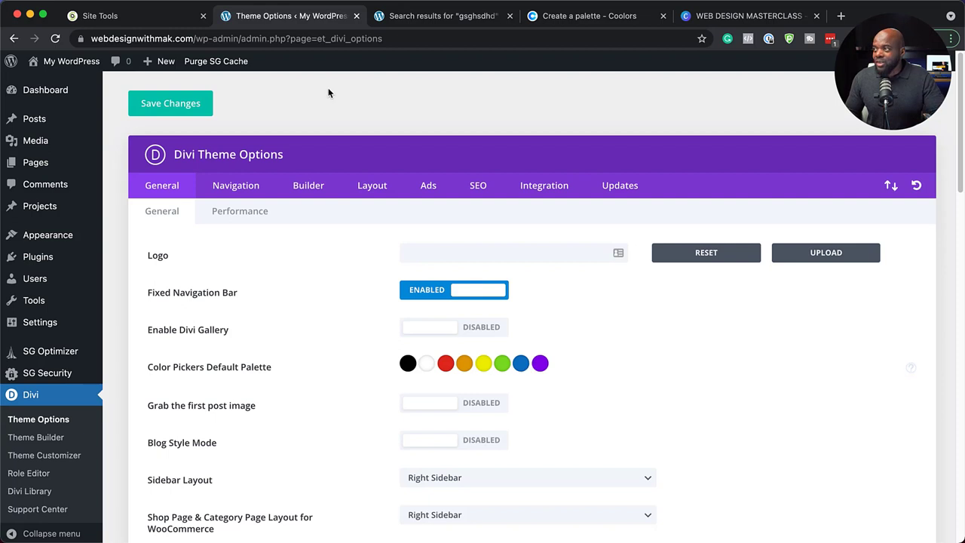
# Add an eighth colour and regenerate until the palette runs from Slate Gray 628395 to French Lime 96F550.
pyautogui.press('super+4')
pyautogui.click(139, 355)
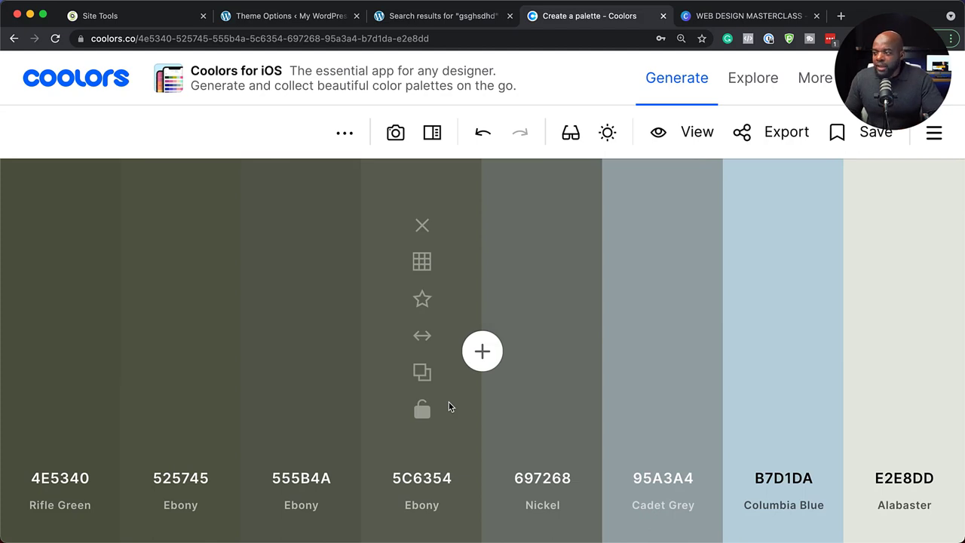
pyautogui.press('space')
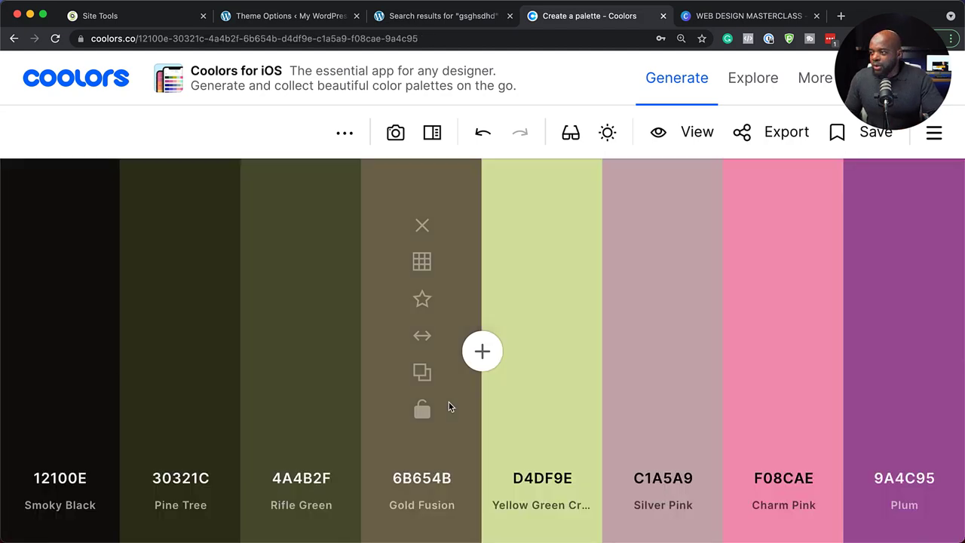
pyautogui.press('space')
pyautogui.press('space')
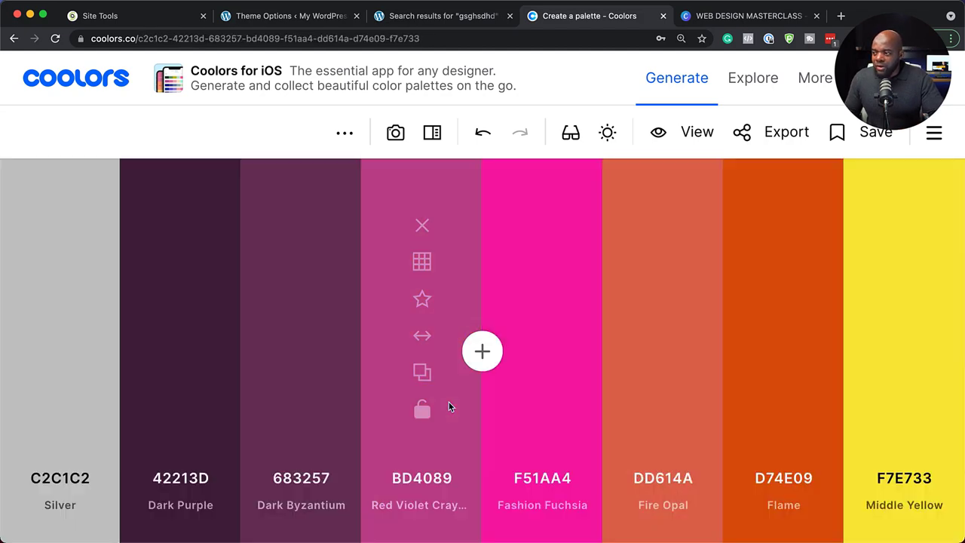
pyautogui.press('space')
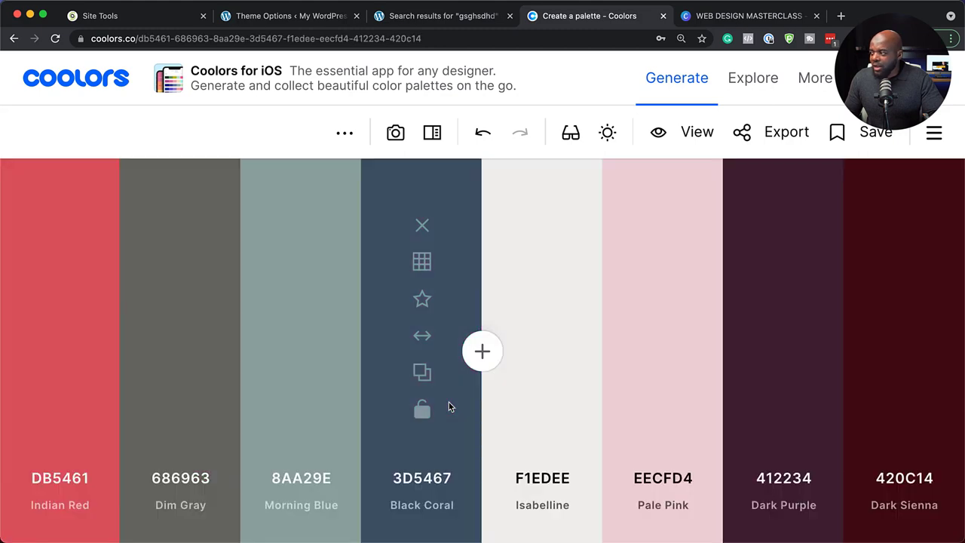
pyautogui.press('space')
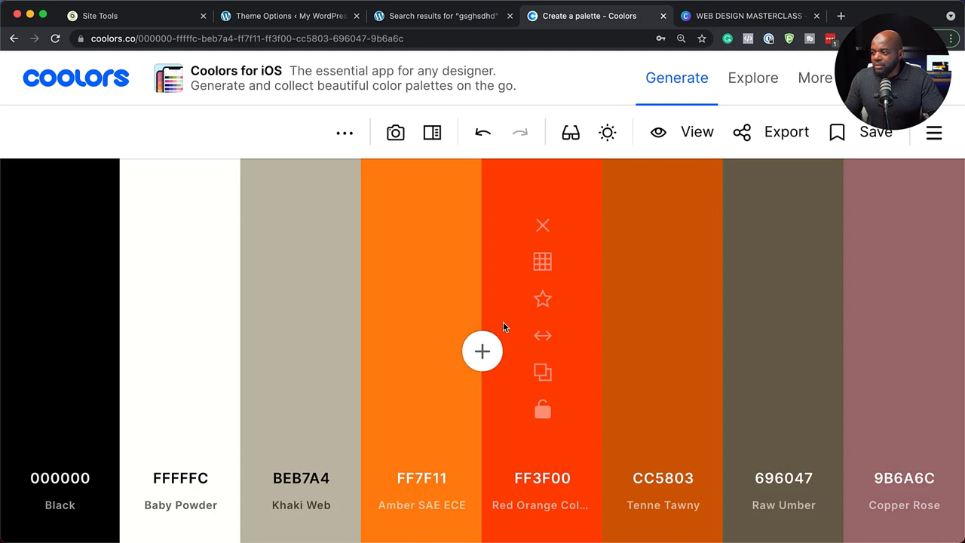
pyautogui.press('space')
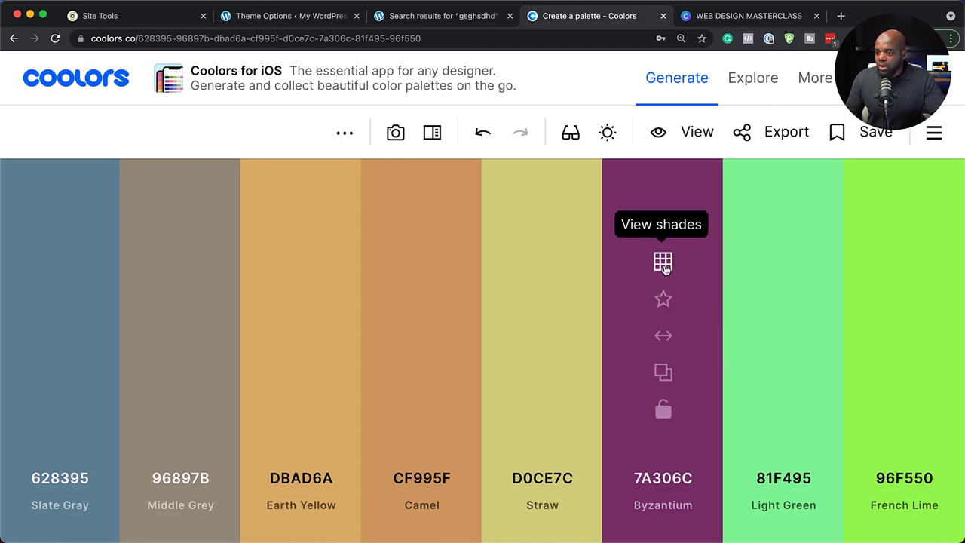
# Replace Byzantium with its Dark Purple shade 2C1127 and move it to first position.
pyautogui.click(662, 263)
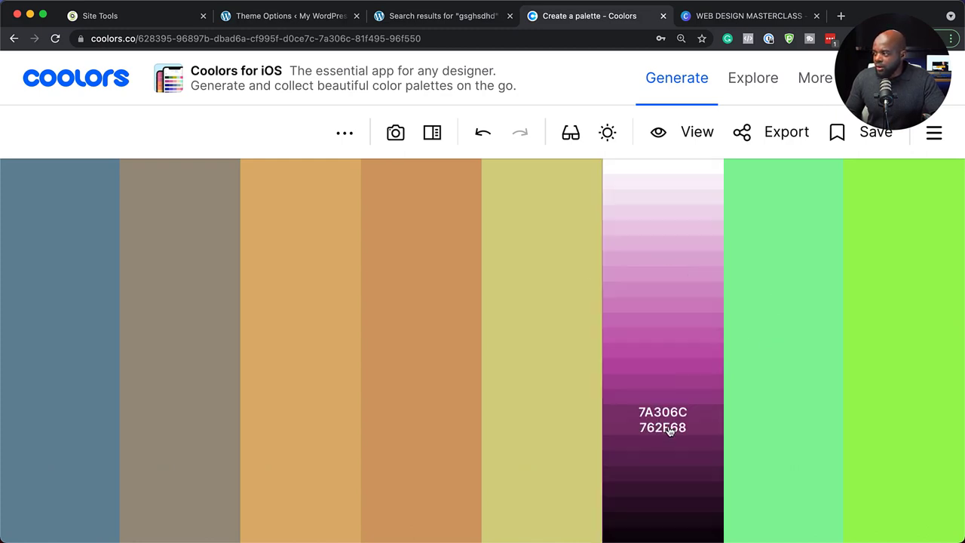
pyautogui.click(662, 503)
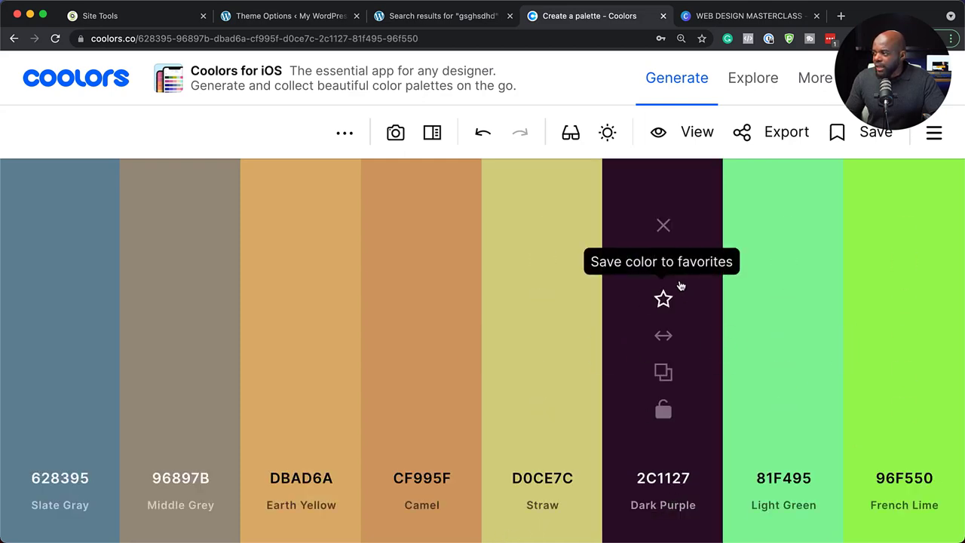
pyautogui.moveTo(663, 336); pyautogui.dragTo(91, 334)
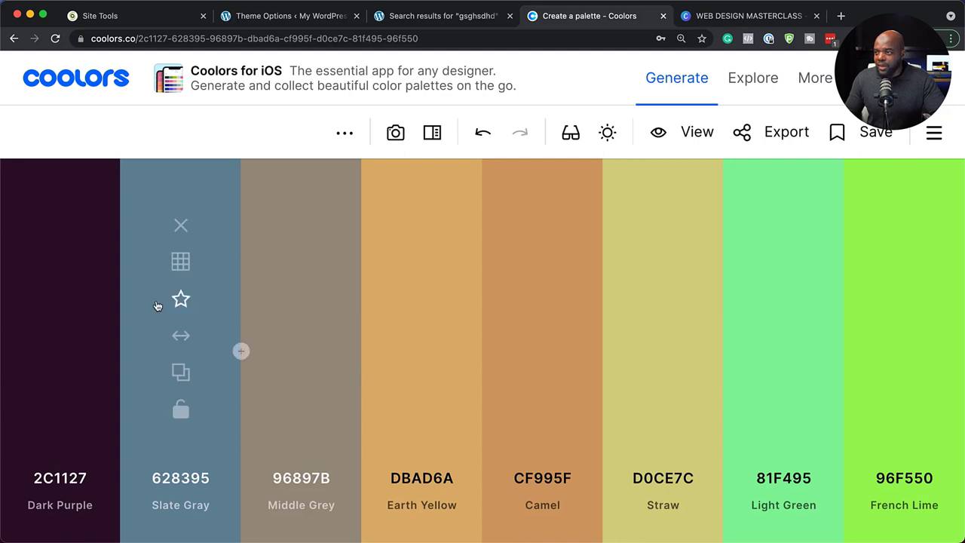
# Replace Slate Gray with Alice Blue E6ECEF and move French Lime into second place.
pyautogui.click(181, 263)
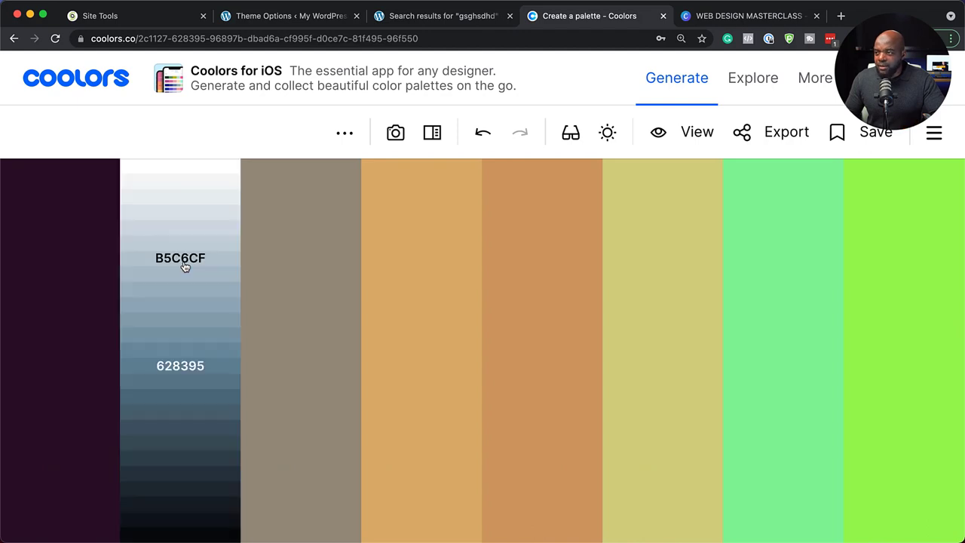
pyautogui.click(188, 199)
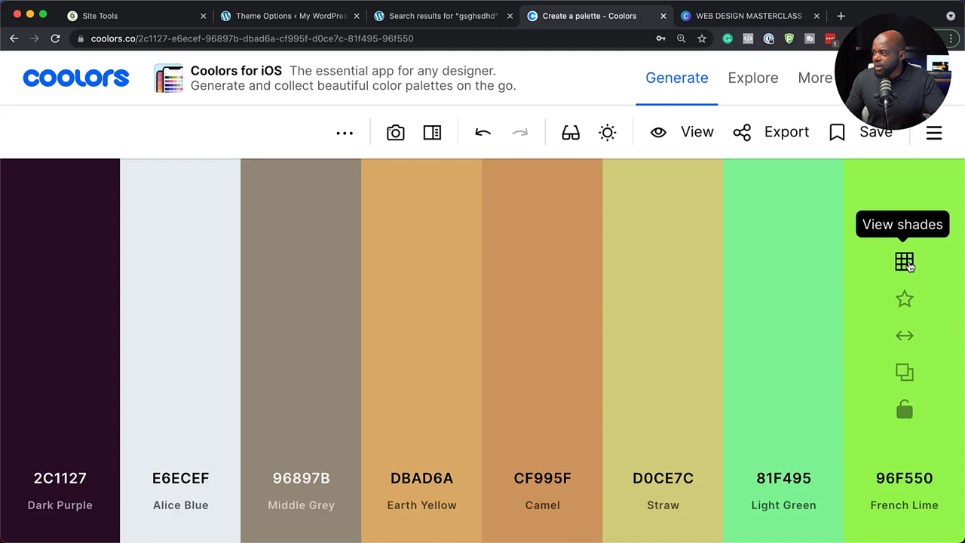
pyautogui.moveTo(905, 335); pyautogui.dragTo(179, 303)
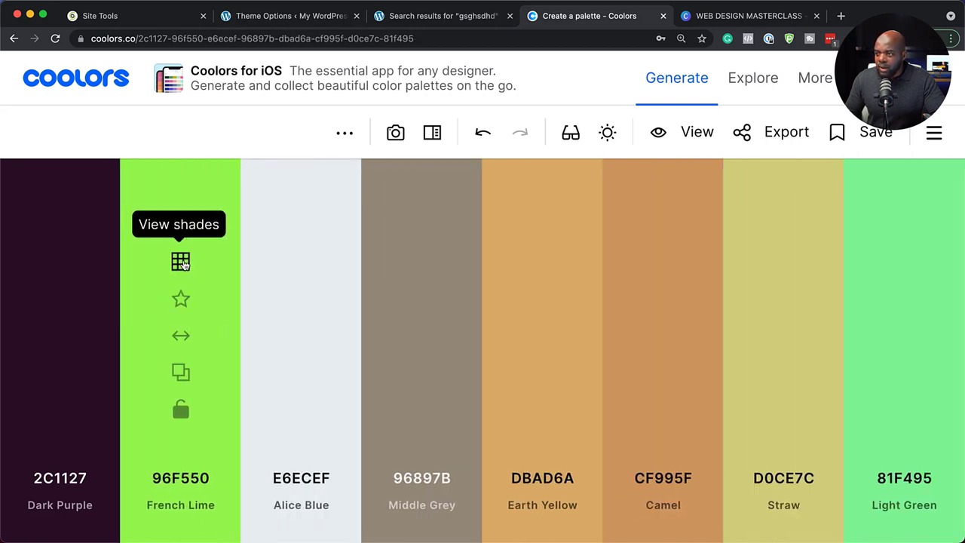
# Change the second colour to Ao English 347407, Earth Yellow to D39C4A, and Camel to 6E4921.
pyautogui.click(181, 261)
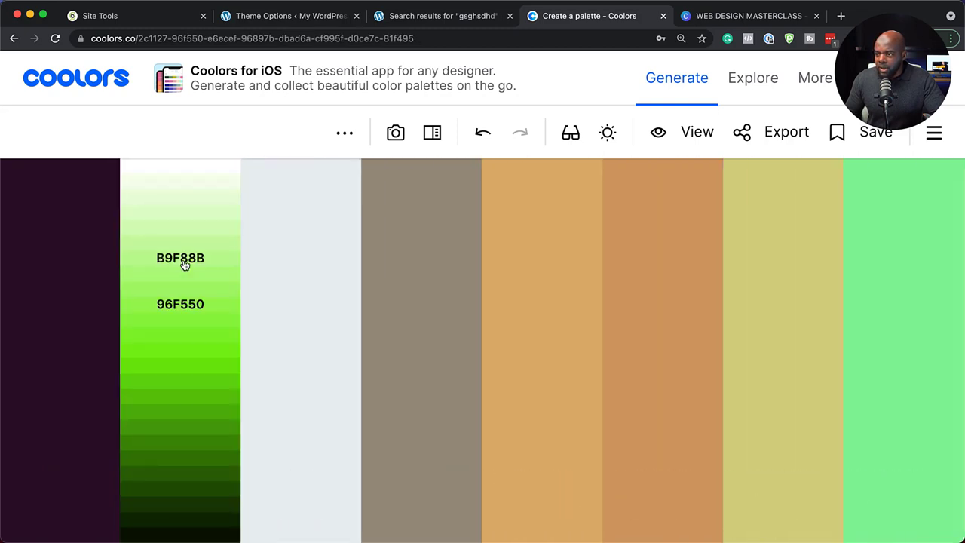
pyautogui.click(182, 445)
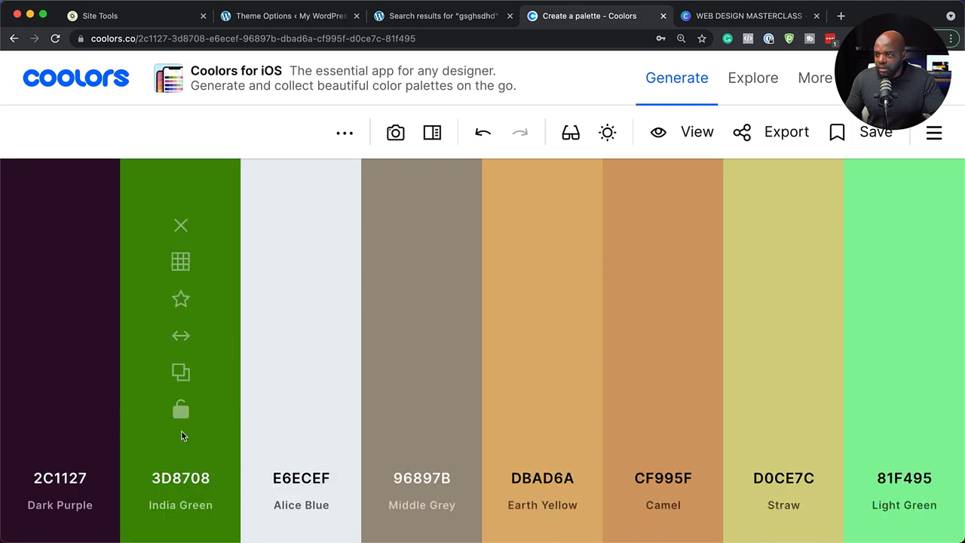
pyautogui.click(181, 264)
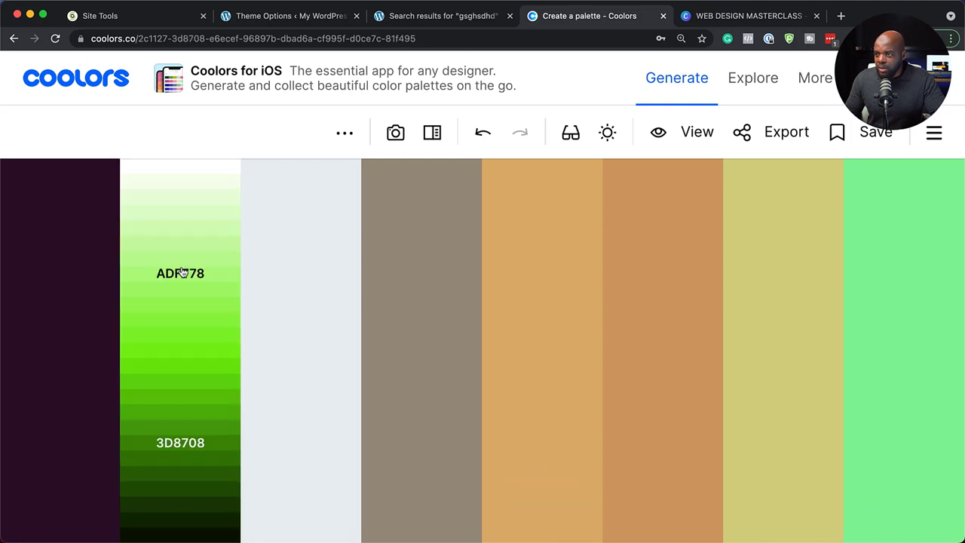
pyautogui.click(187, 466)
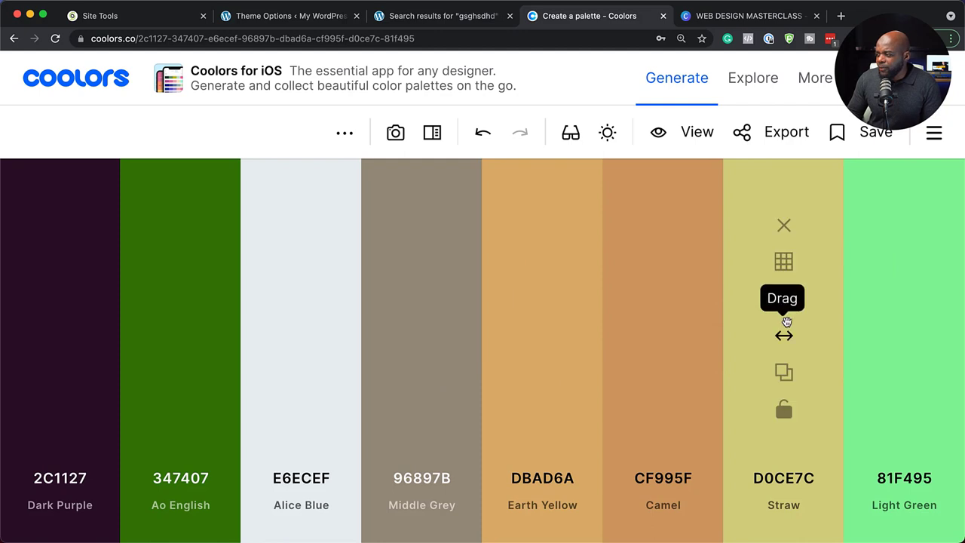
pyautogui.click(543, 261)
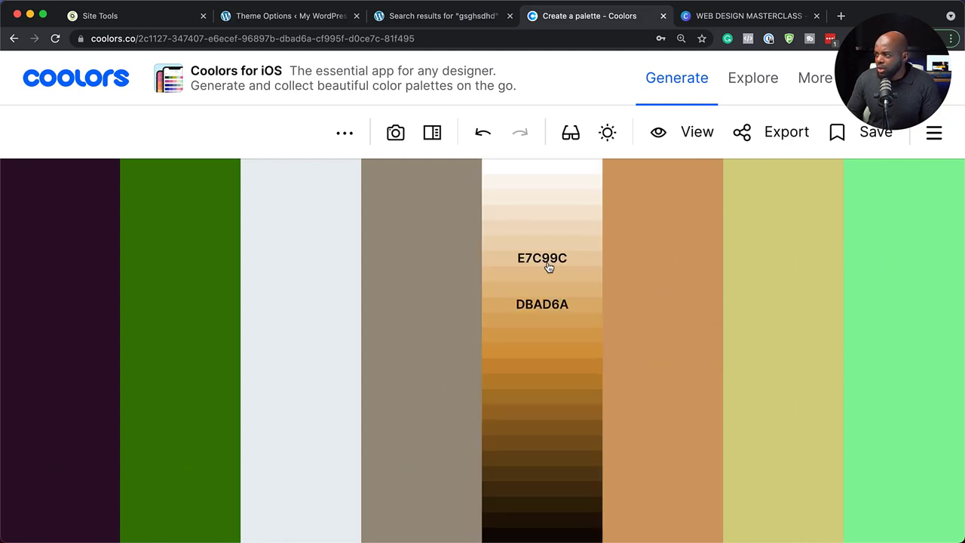
pyautogui.click(549, 345)
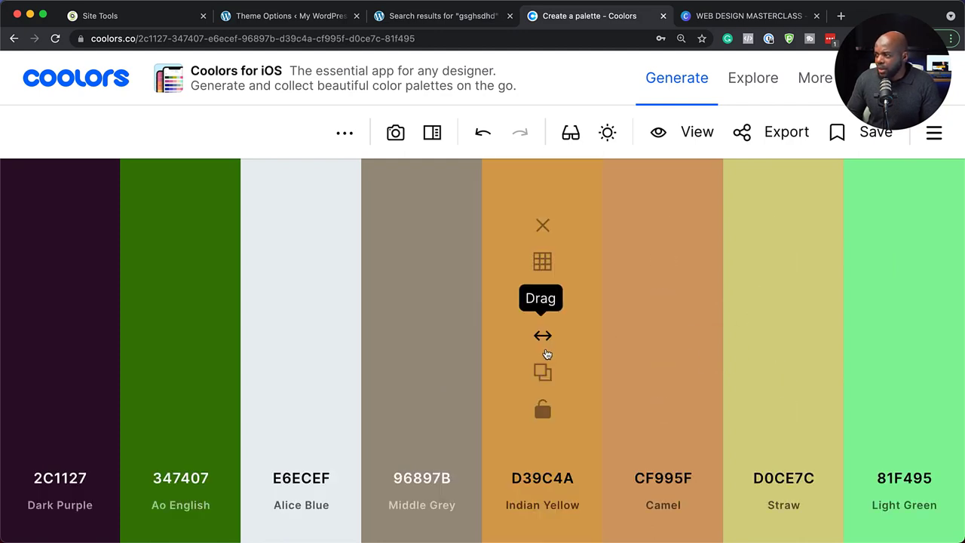
pyautogui.click(663, 264)
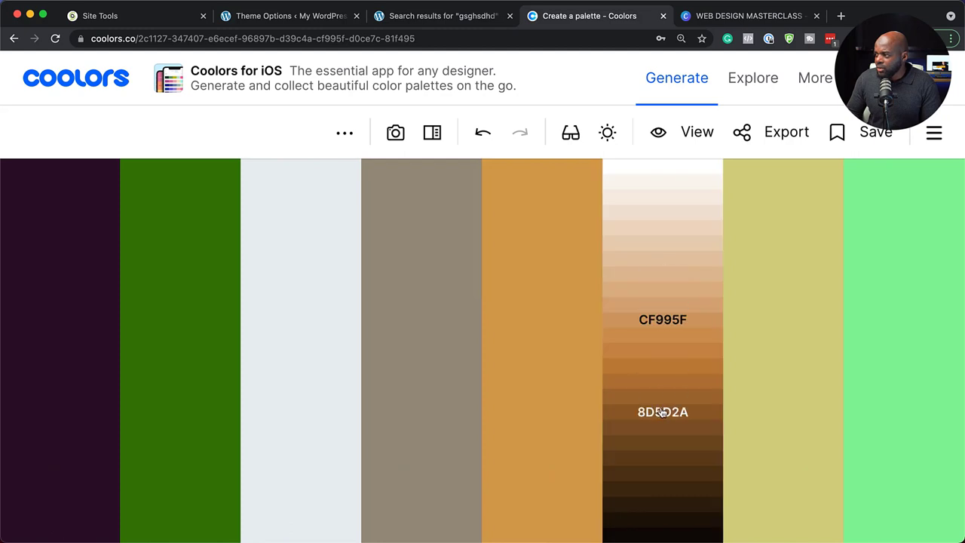
pyautogui.click(663, 445)
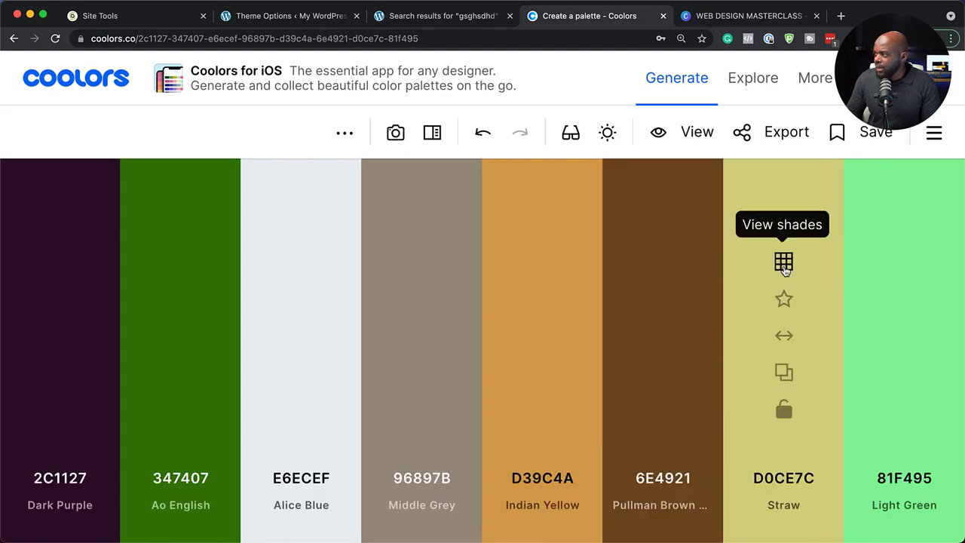
# Change Straw to A5A33B, Light Green to 7CF490, and Middle Grey to Pale Silver C9C2BB.
pyautogui.click(784, 260)
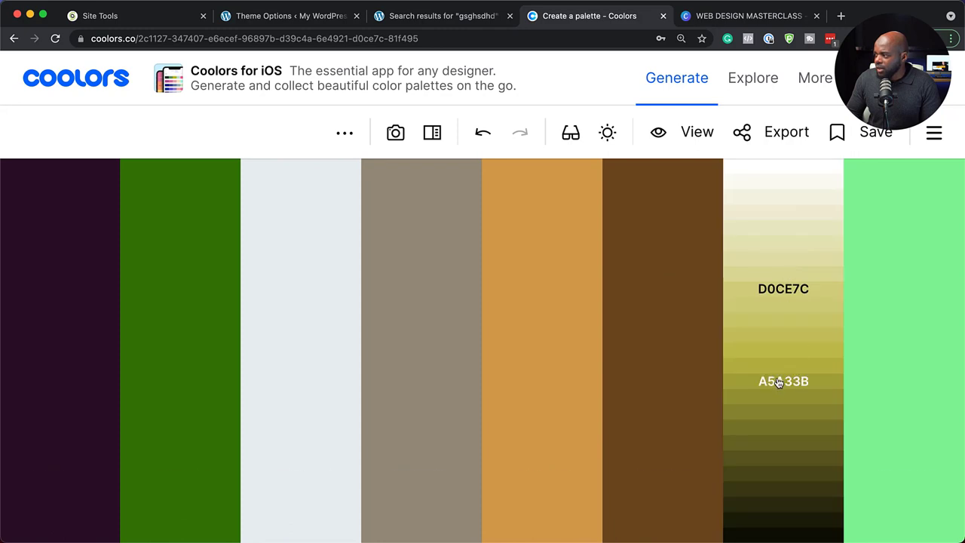
pyautogui.click(780, 382)
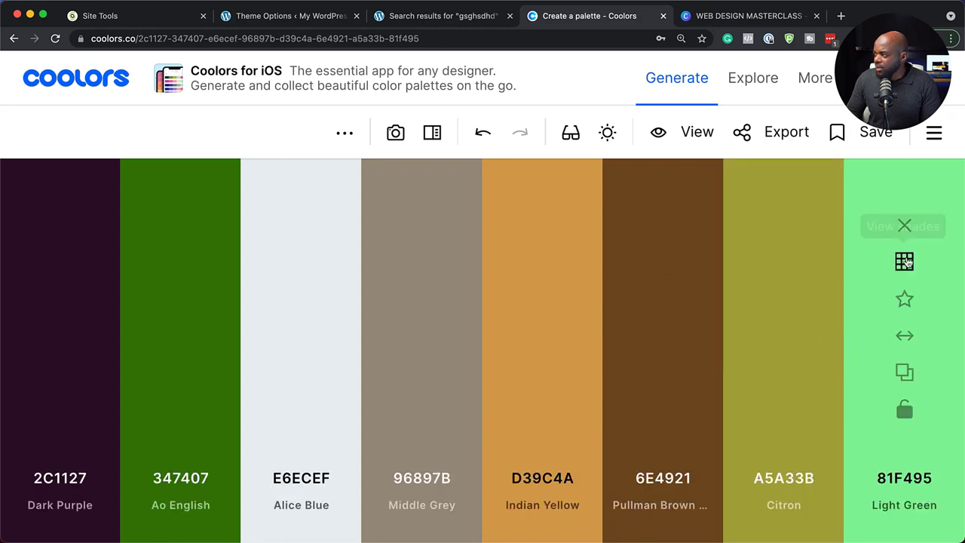
pyautogui.click(905, 260)
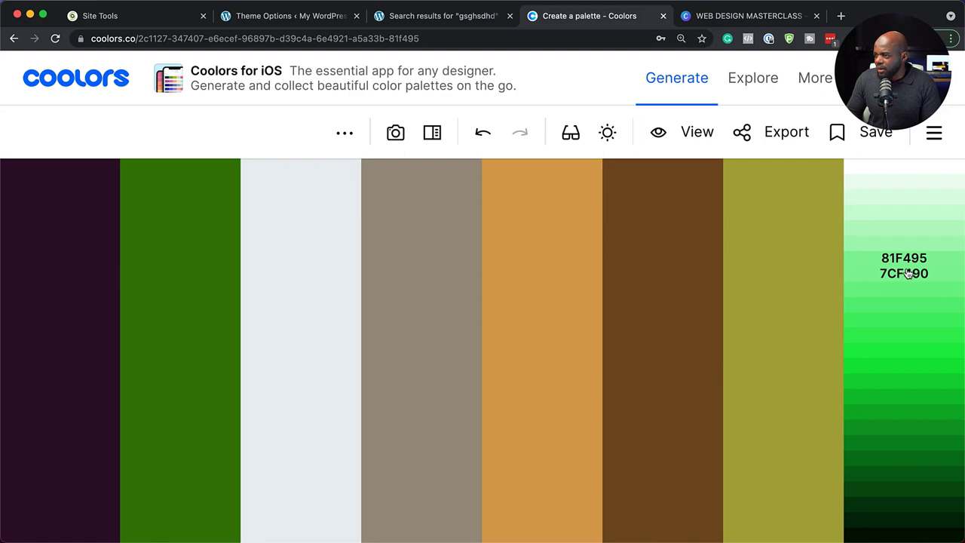
pyautogui.click(907, 273)
pyautogui.click(422, 261)
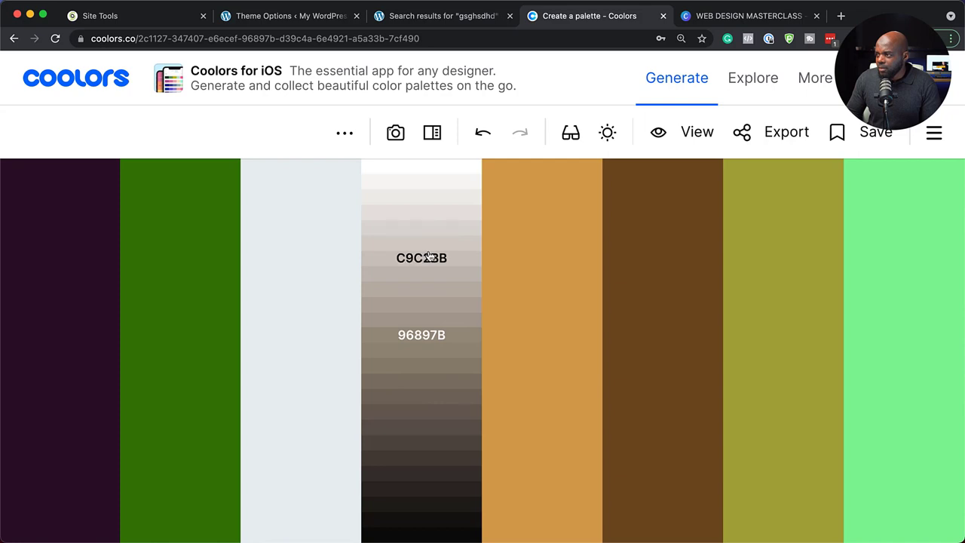
pyautogui.click(425, 401)
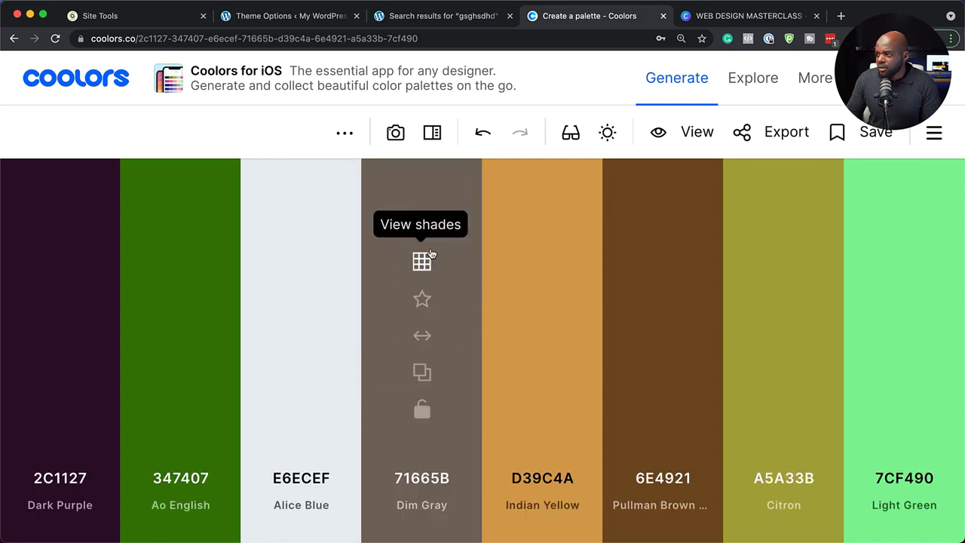
pyautogui.click(427, 256)
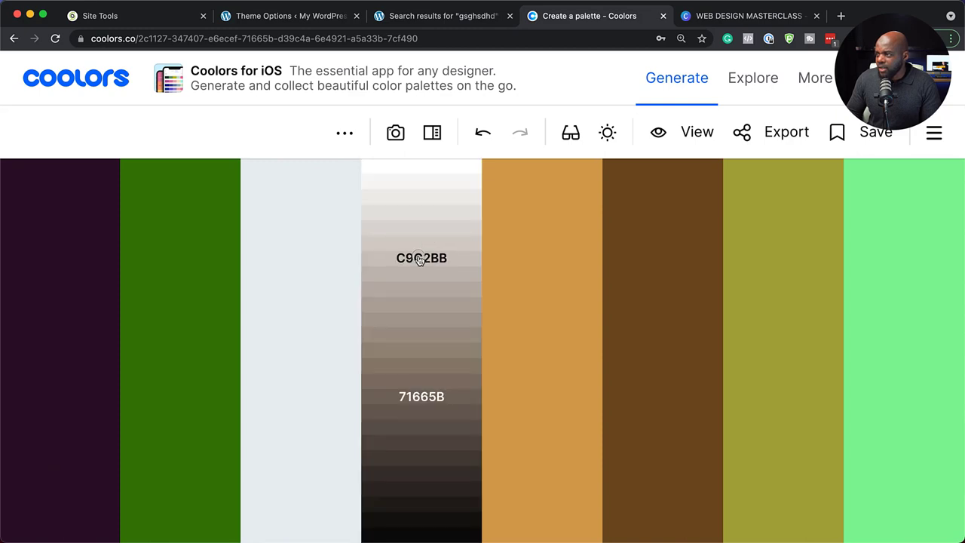
pyautogui.click(419, 259)
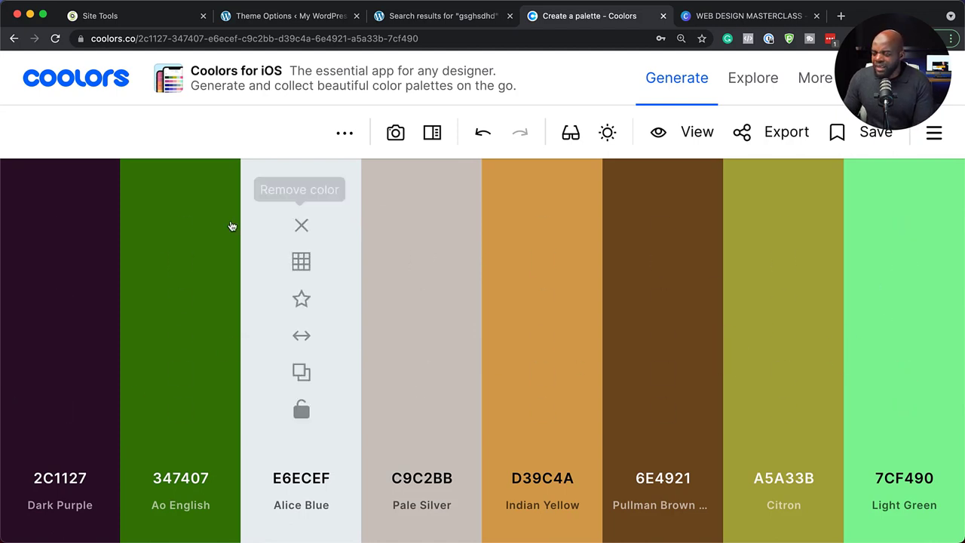
# Set the first Divi default palette swatch to the Coolors Dark Purple 2C1127.
pyautogui.moveTo(107, 350)
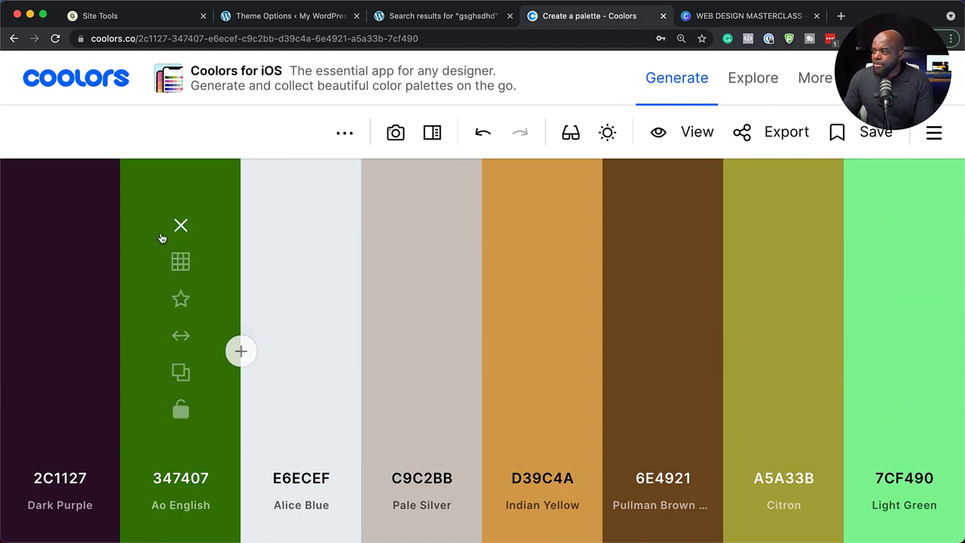
pyautogui.moveTo(355, 344)
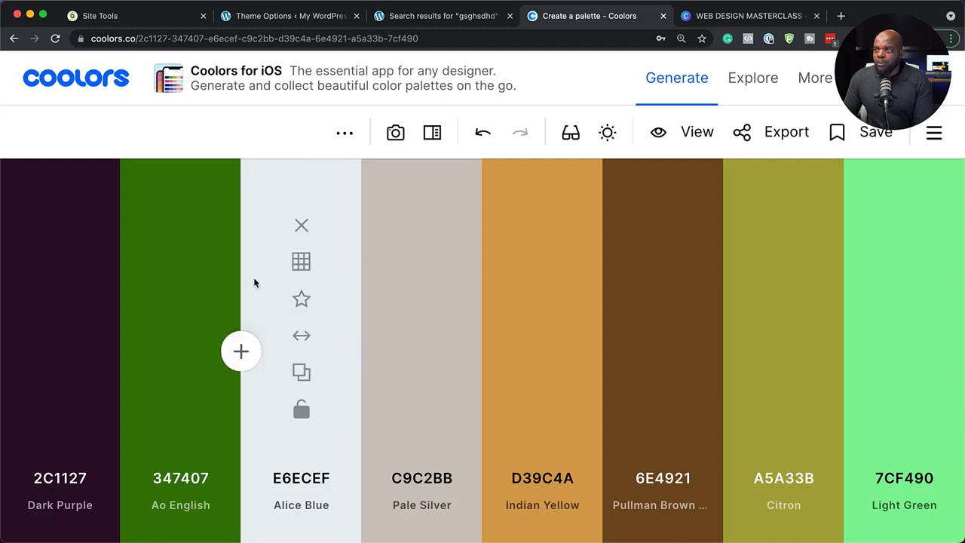
pyautogui.moveTo(576, 299)
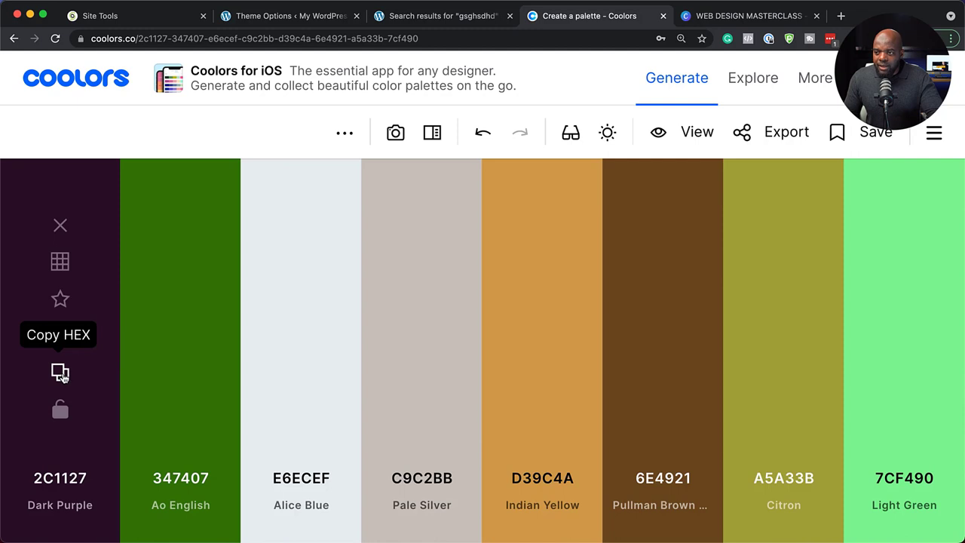
pyautogui.click(61, 374)
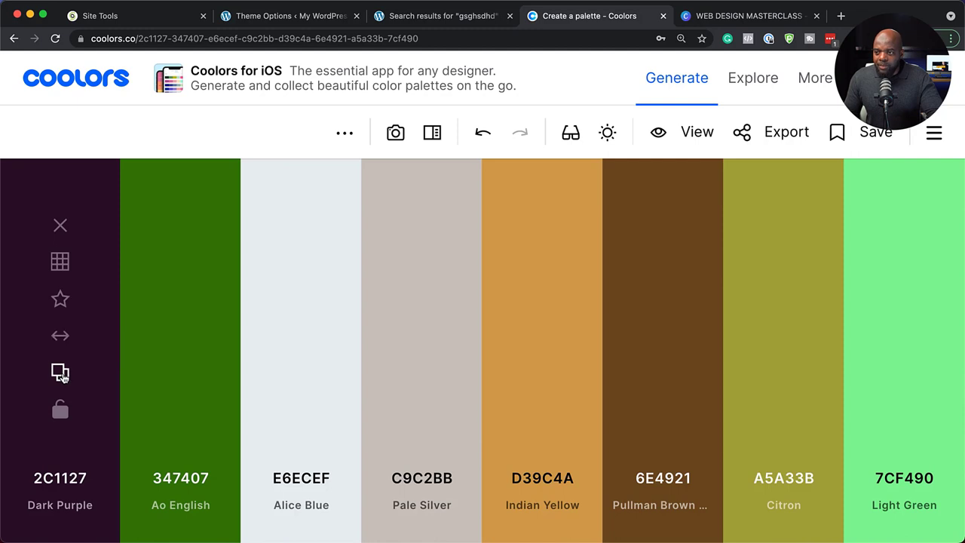
pyautogui.click(284, 18)
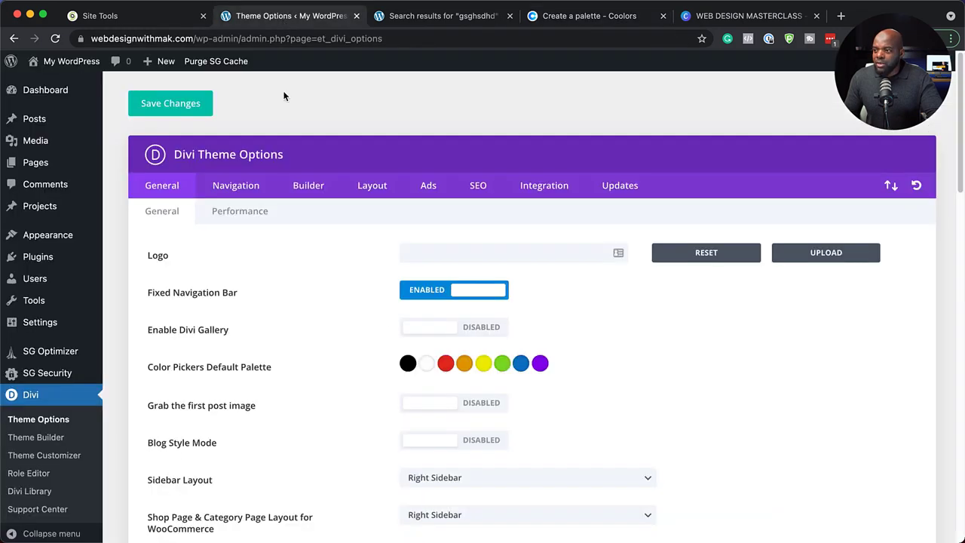
pyautogui.click(407, 364)
pyautogui.tripleClick(445, 390)
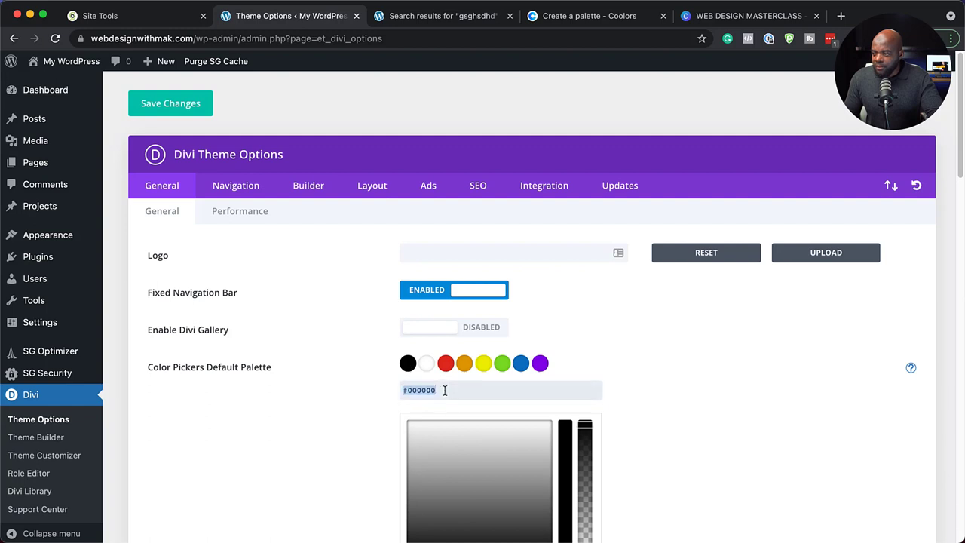
pyautogui.press('super+v')
pyautogui.scroll(-3, 672, 367)
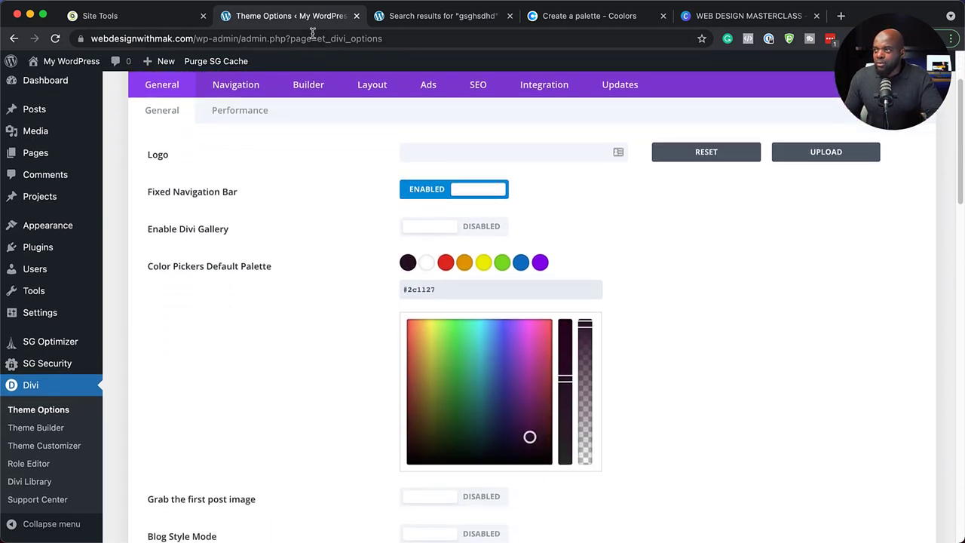
# Set the second palette swatch to the Coolors Ao English 347407.
pyautogui.click(618, 20)
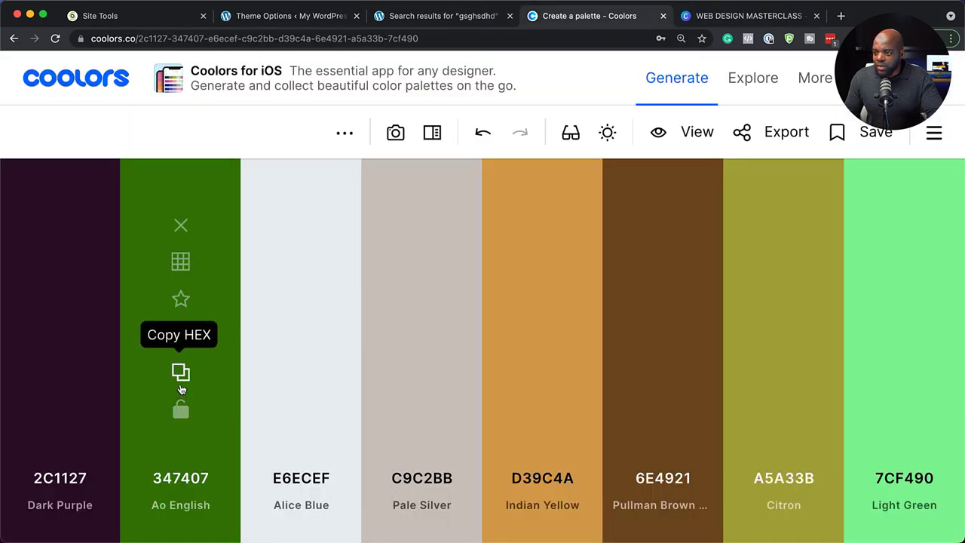
pyautogui.click(181, 375)
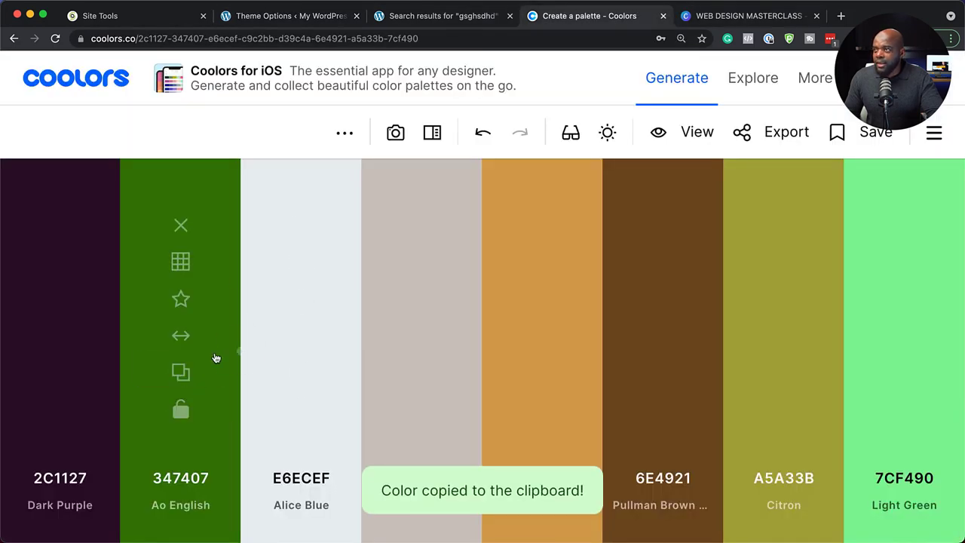
pyautogui.click(285, 15)
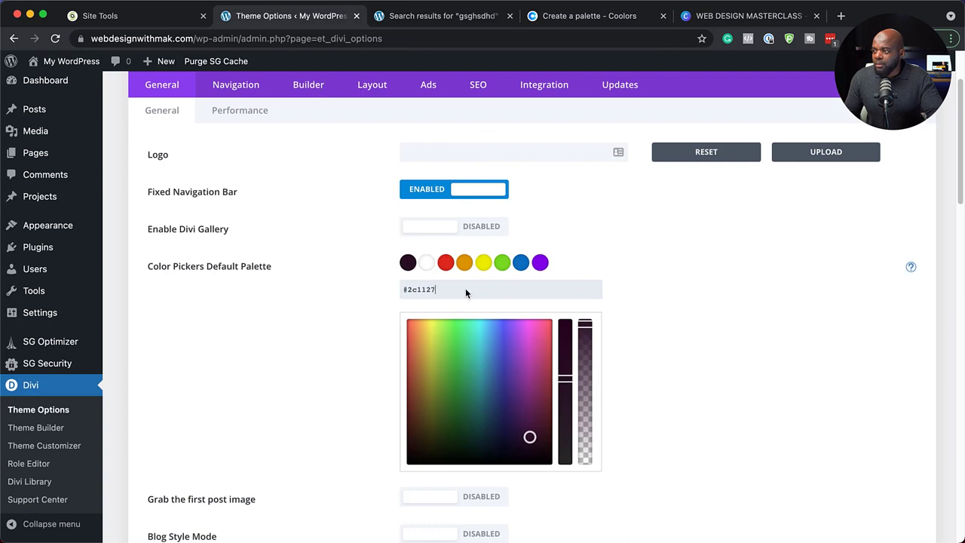
pyautogui.click(427, 264)
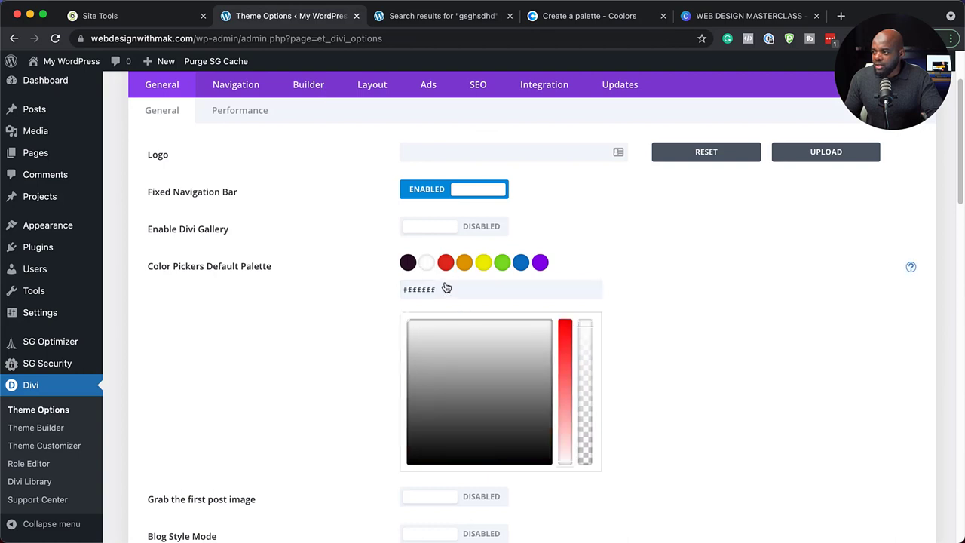
pyautogui.tripleClick(452, 290)
pyautogui.press('super+v')
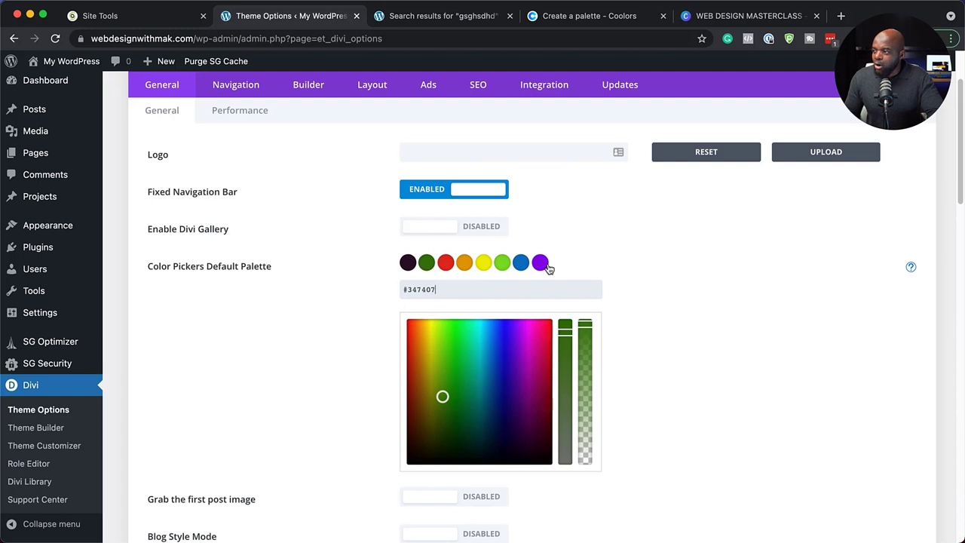
pyautogui.click(575, 17)
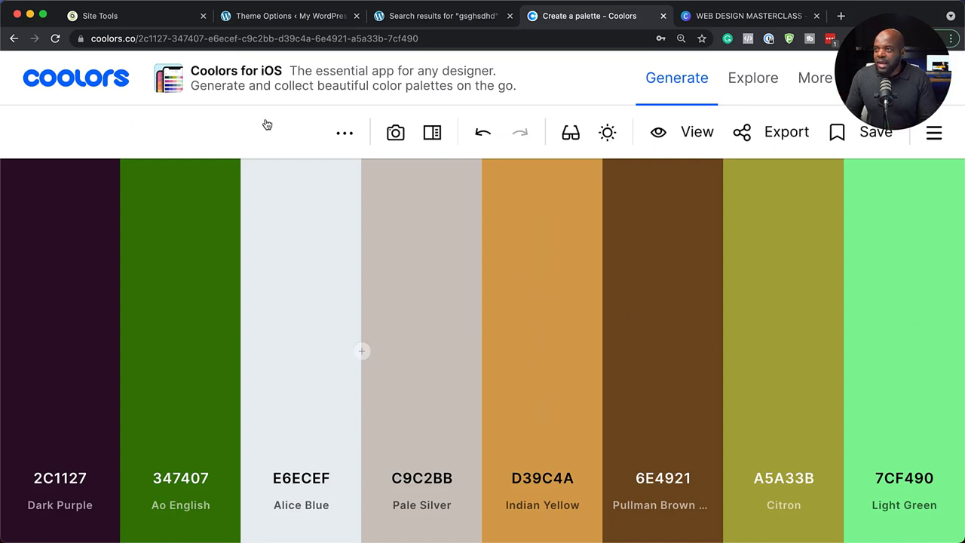
pyautogui.click(277, 16)
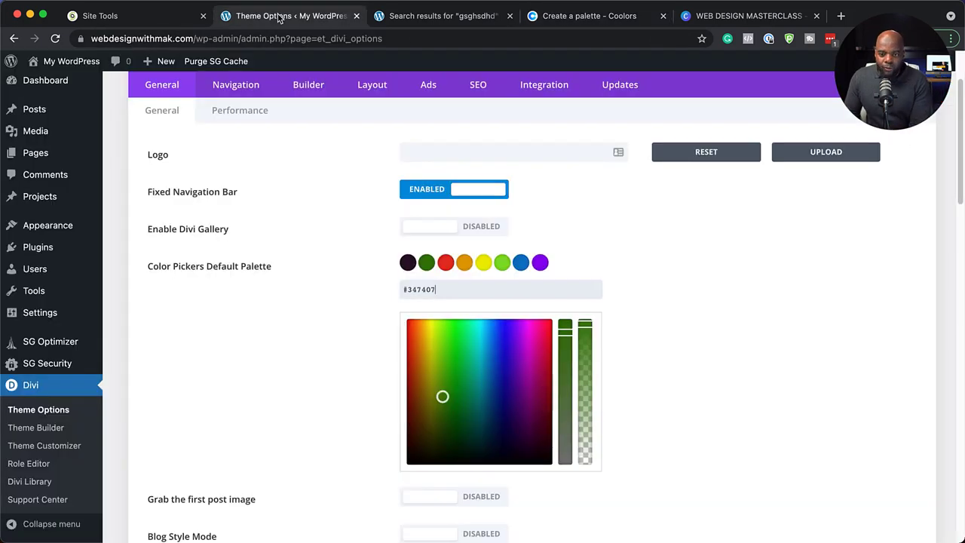
pyautogui.scroll(2, 658, 310)
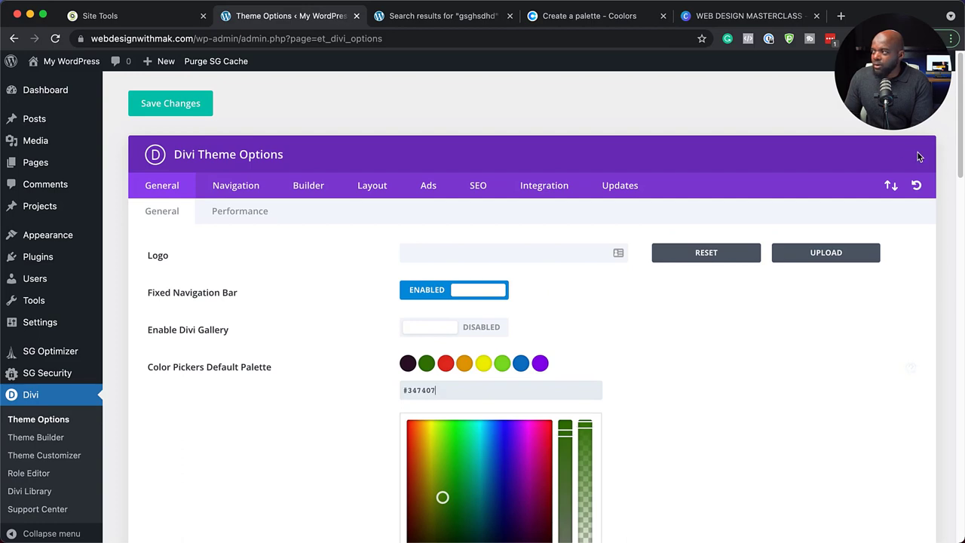
# Import Divi Ultimate Template Colors.json through the Theme Options import dialog.
pyautogui.click(891, 184)
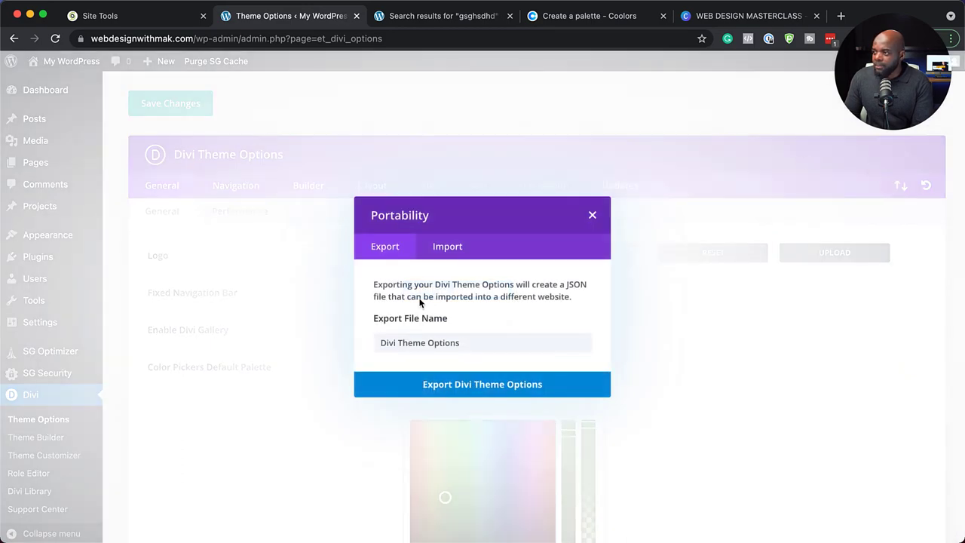
pyautogui.click(449, 247)
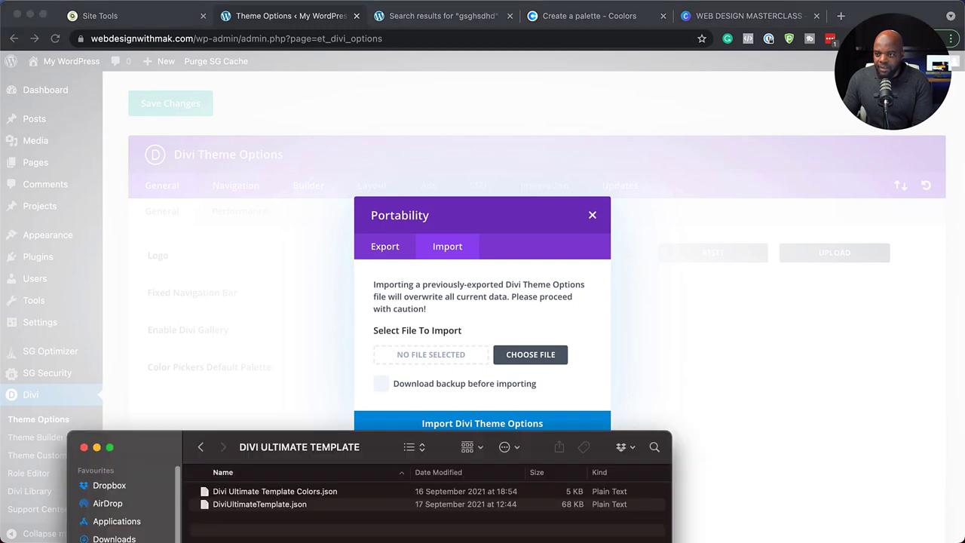
pyautogui.moveTo(154, 447); pyautogui.dragTo(441, 262)
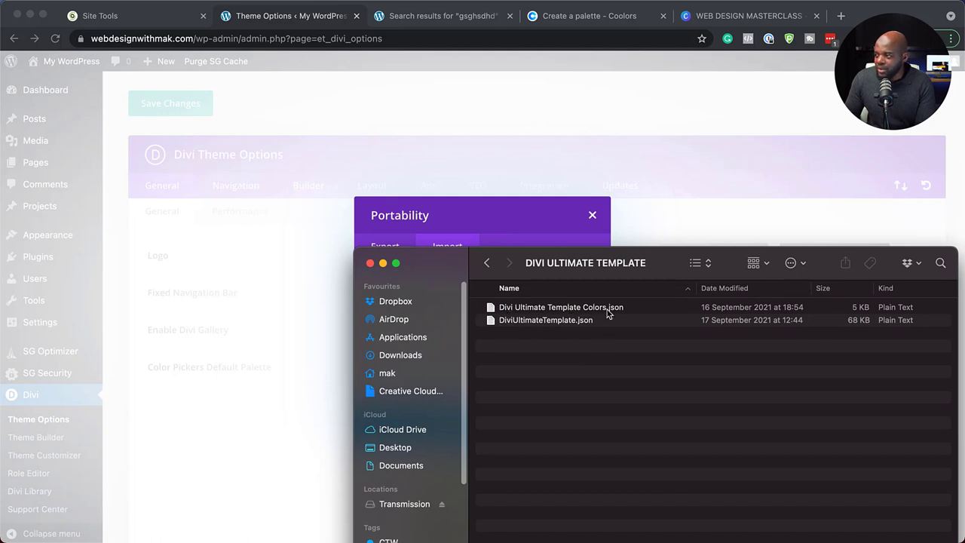
pyautogui.moveTo(668, 266); pyautogui.dragTo(532, 459)
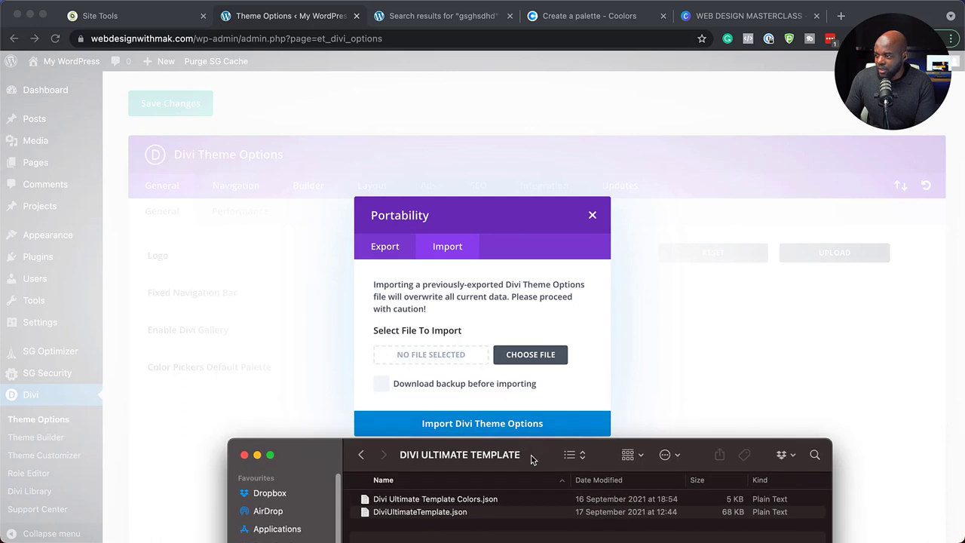
pyautogui.moveTo(365, 502); pyautogui.dragTo(430, 358)
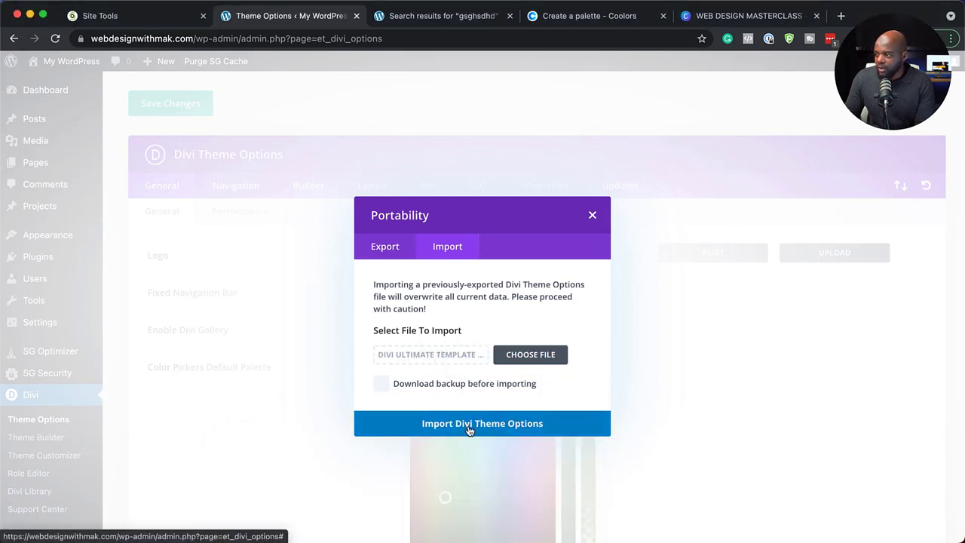
pyautogui.click(506, 427)
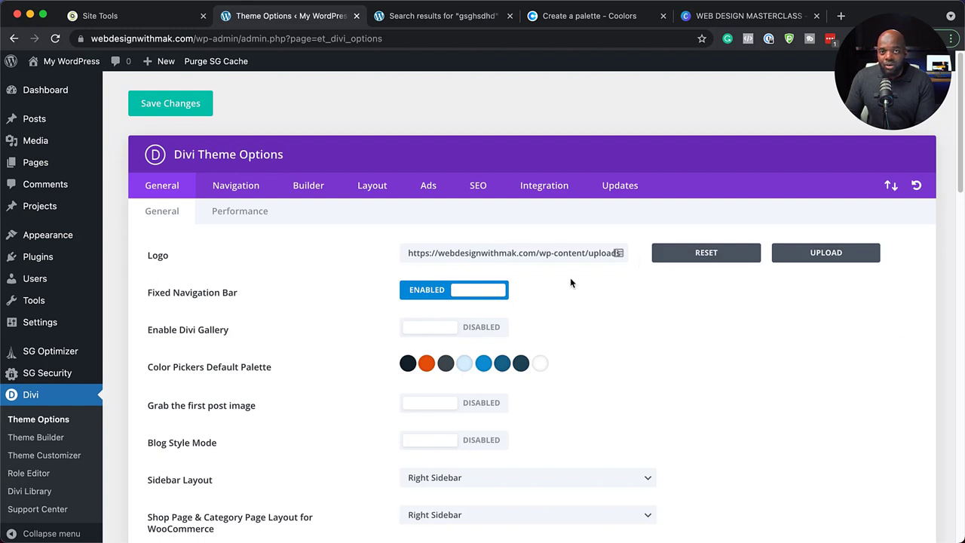
# Reset and set Logo.png as the Divi site logo, save changes, then view the search results page.
pyautogui.click(705, 254)
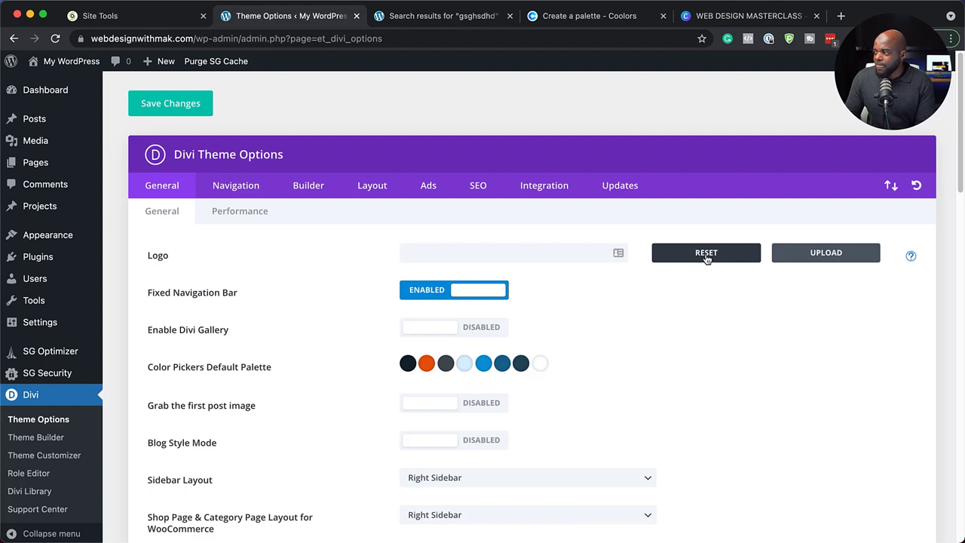
pyautogui.click(833, 258)
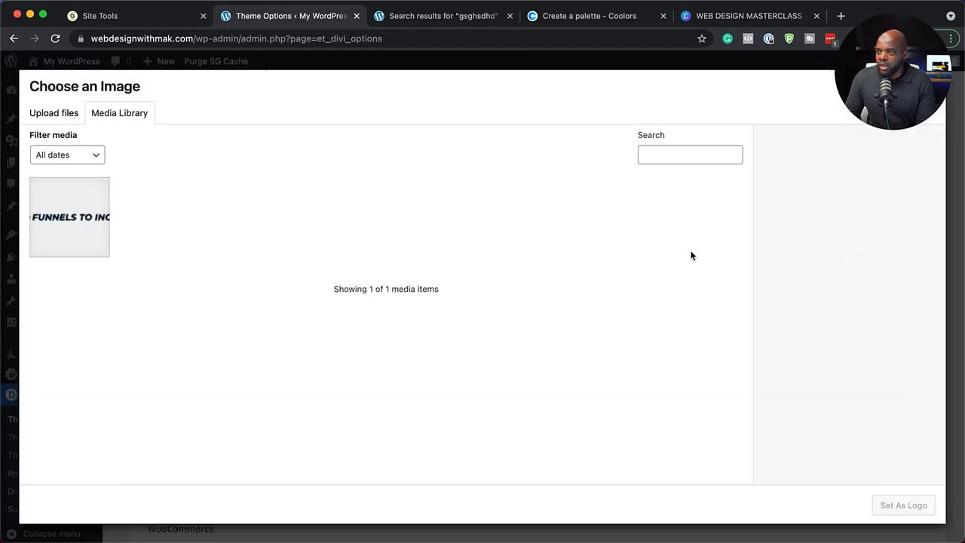
pyautogui.click(73, 221)
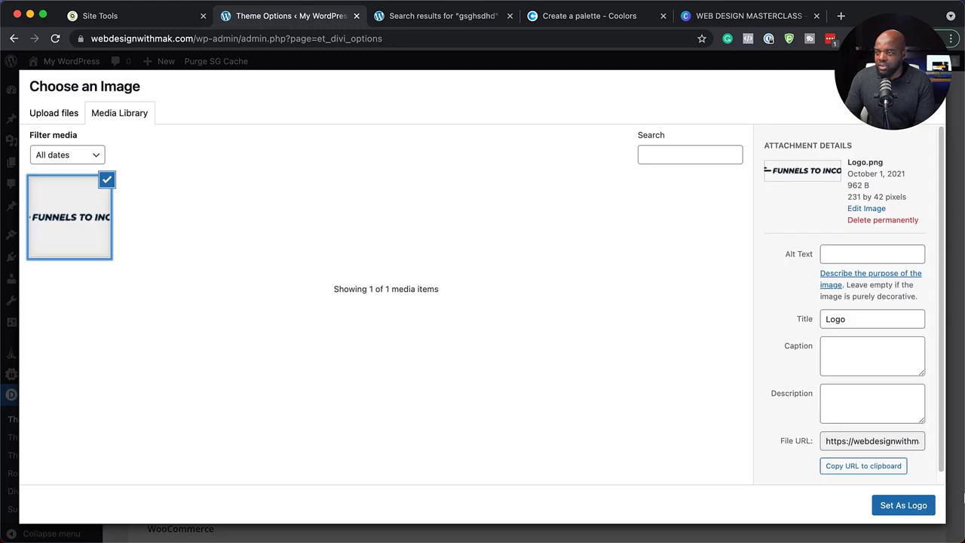
pyautogui.click(924, 509)
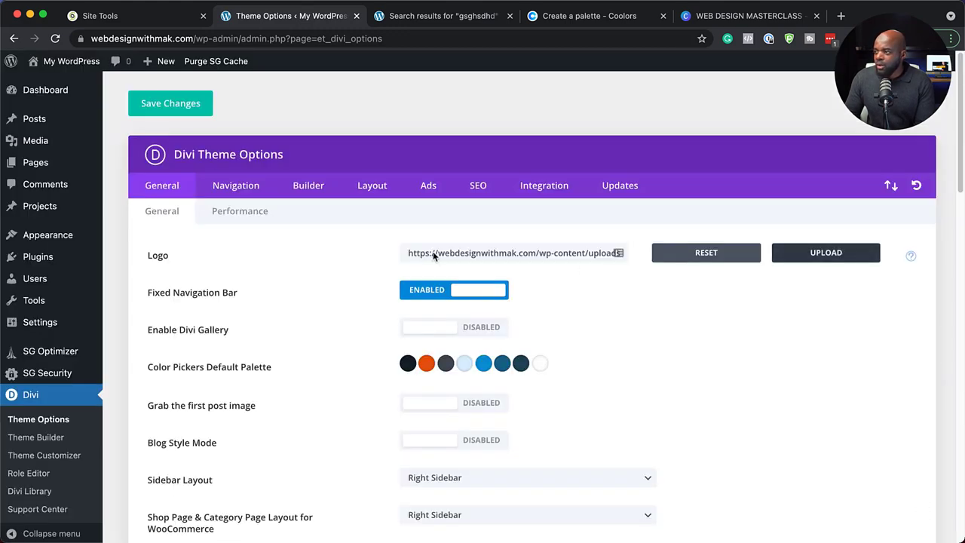
pyautogui.click(177, 108)
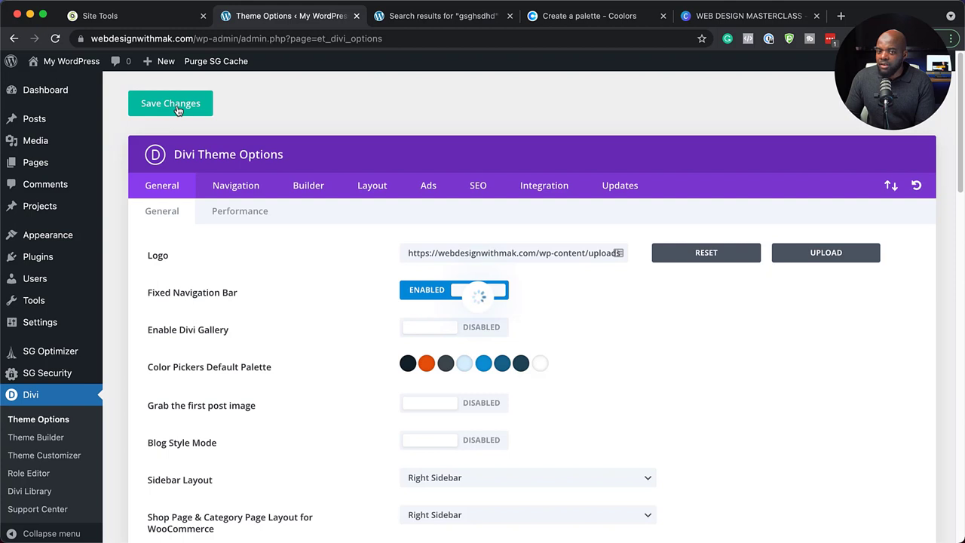
pyautogui.click(441, 18)
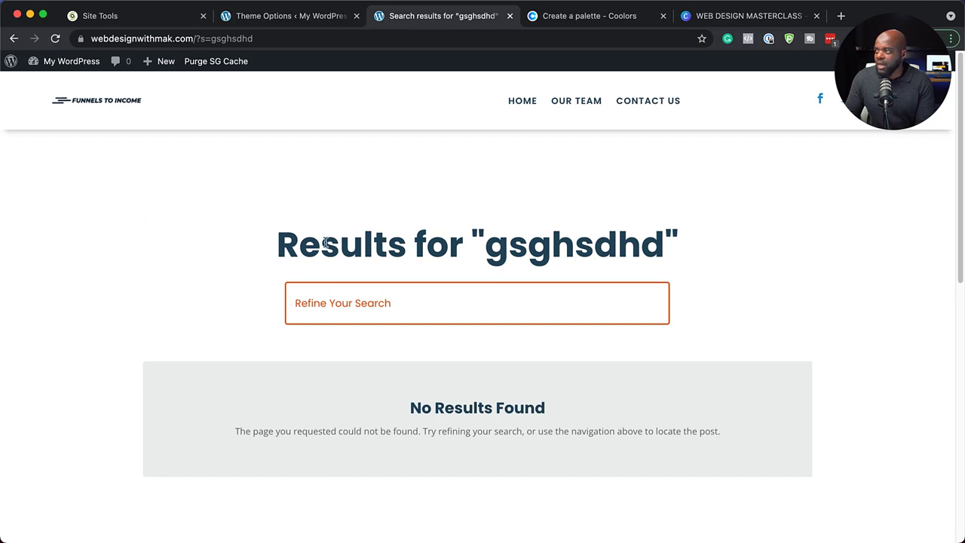
pyautogui.scroll(-10, 326, 242)
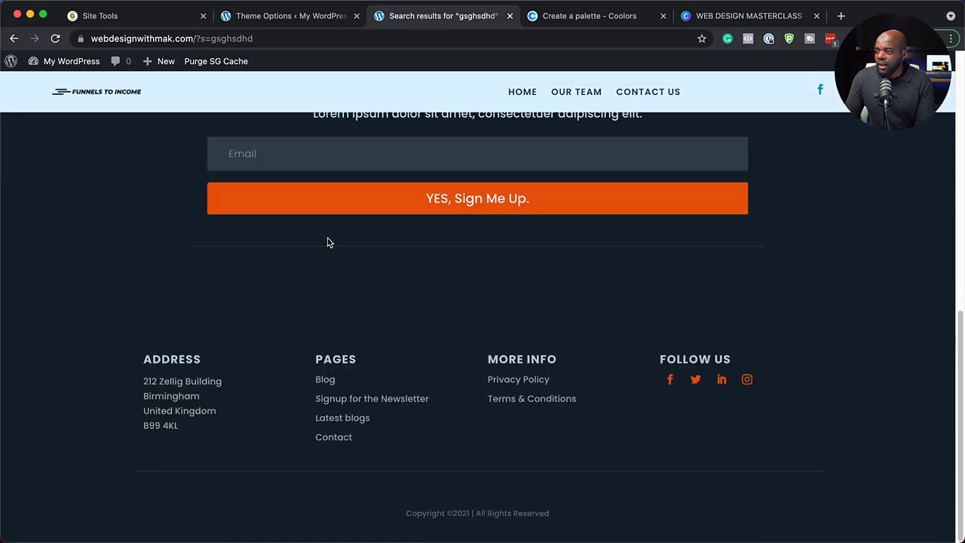
pyautogui.scroll(10, 329, 242)
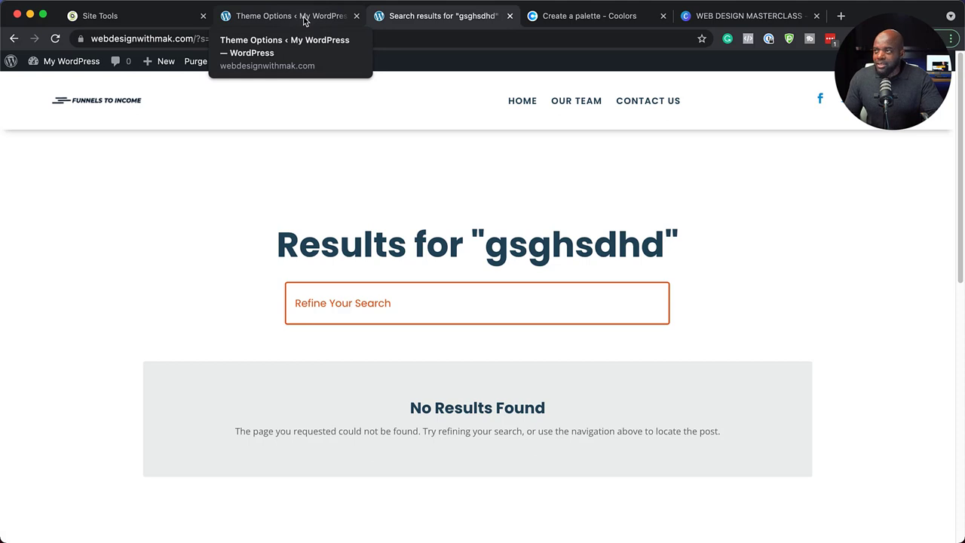
# Add a new page titled 'Blog', publish it with Cmd+S, and return to the Pages list.
pyautogui.click(304, 18)
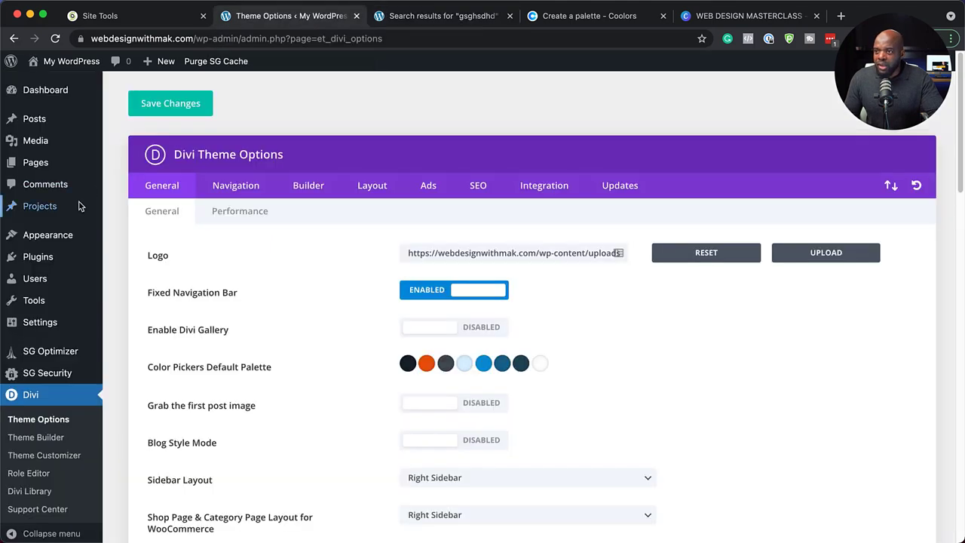
pyautogui.moveTo(52, 168)
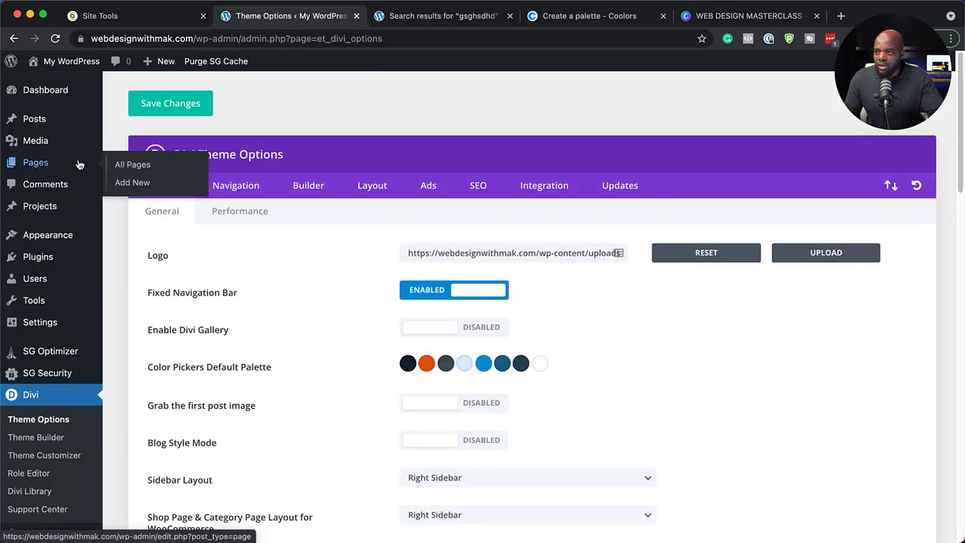
pyautogui.click(147, 185)
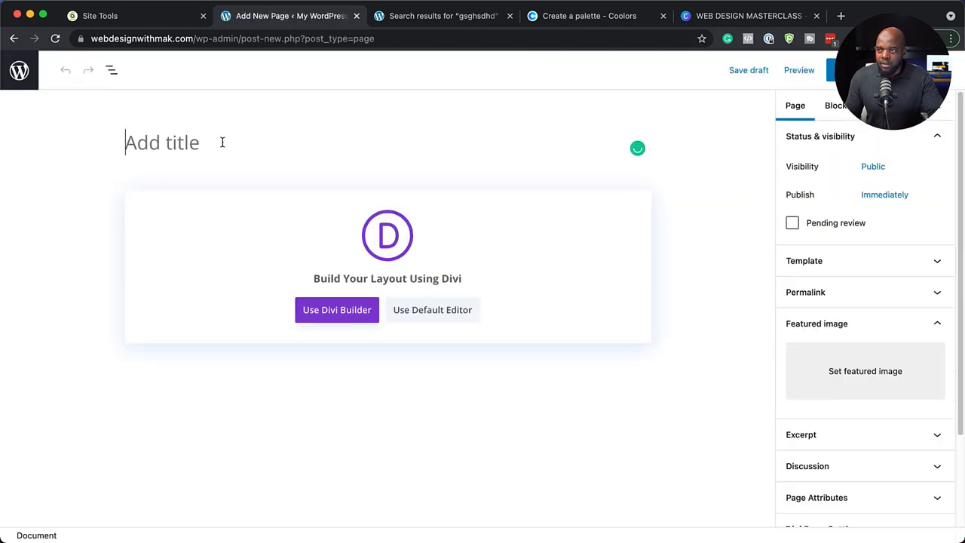
pyautogui.write('Blog')
pyautogui.press('super+s')
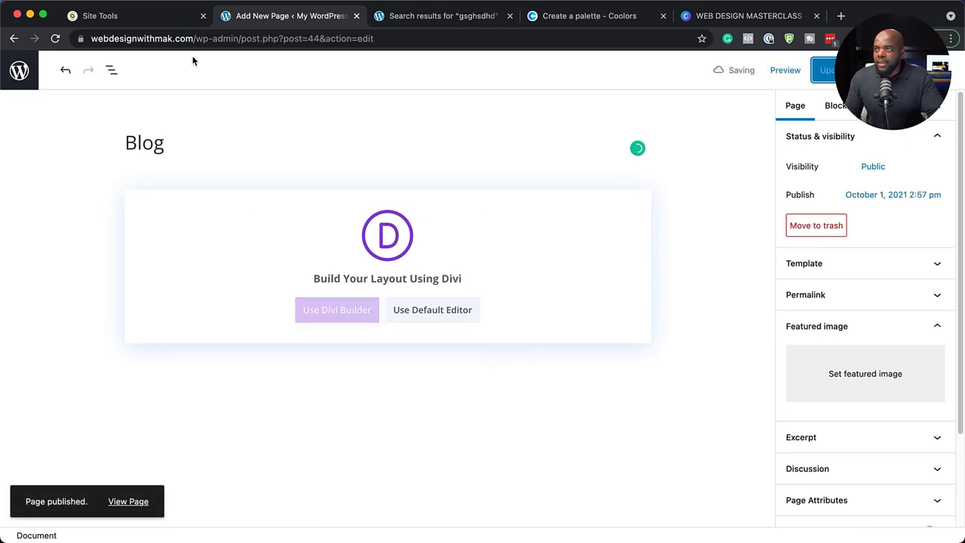
pyautogui.click(19, 71)
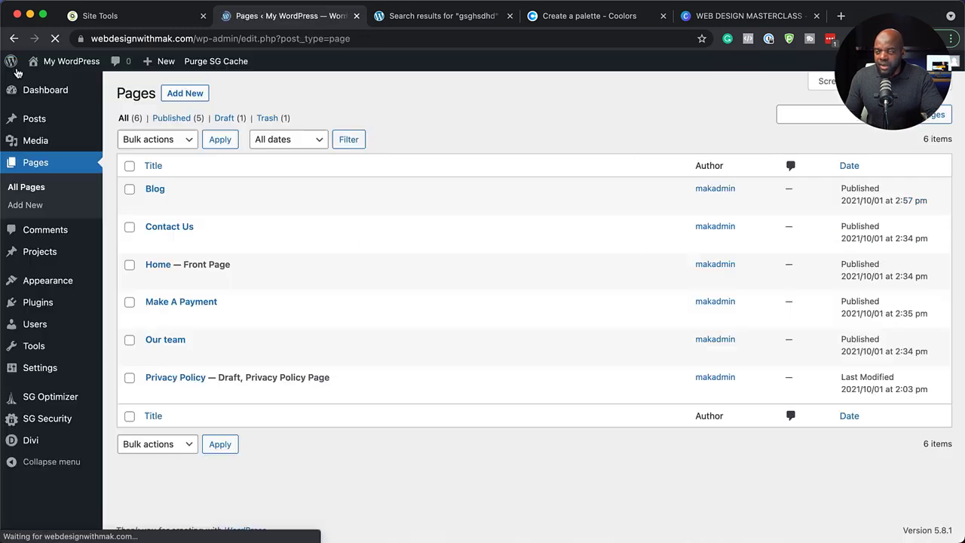
# Choose Blog as the posts page in Settings > Reading, save, and open a new browser tab.
pyautogui.moveTo(61, 291)
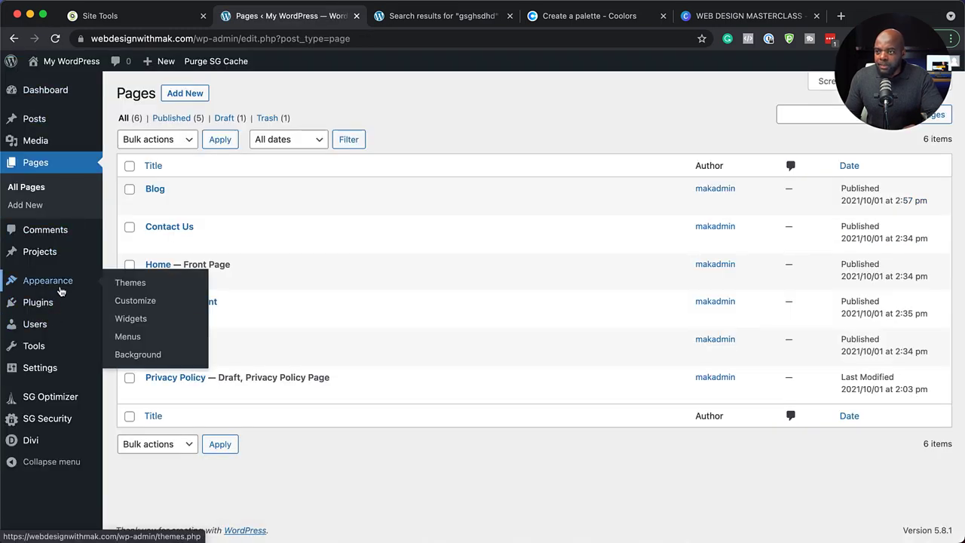
pyautogui.moveTo(43, 368)
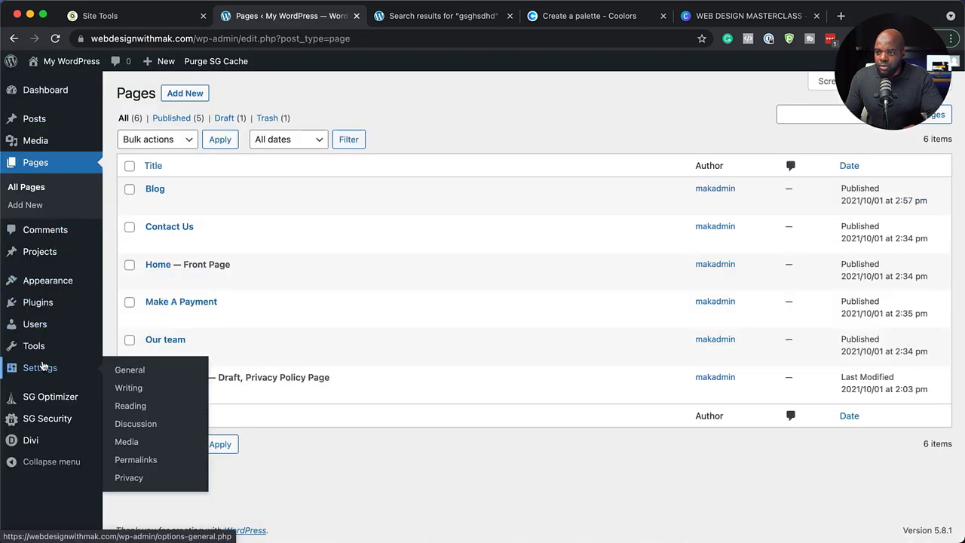
pyautogui.click(144, 408)
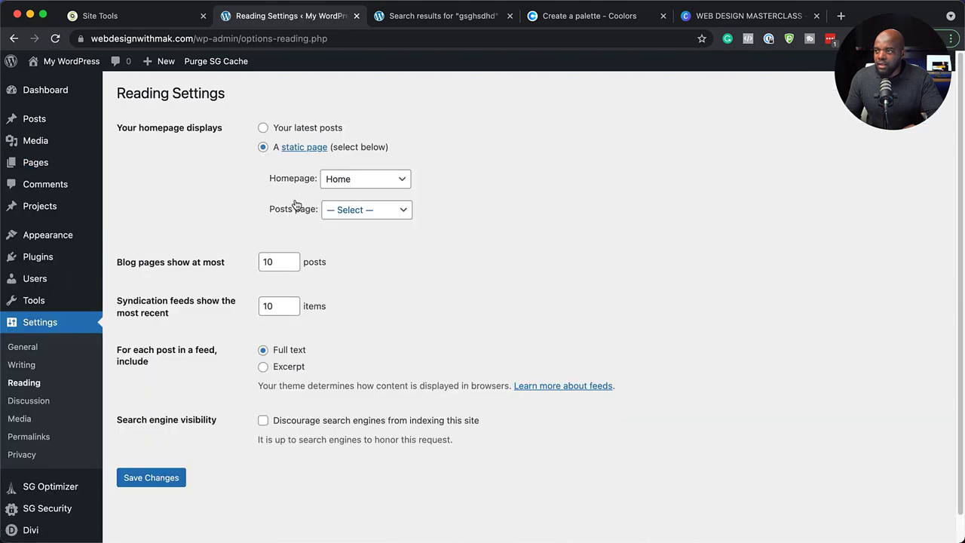
pyautogui.click(375, 214)
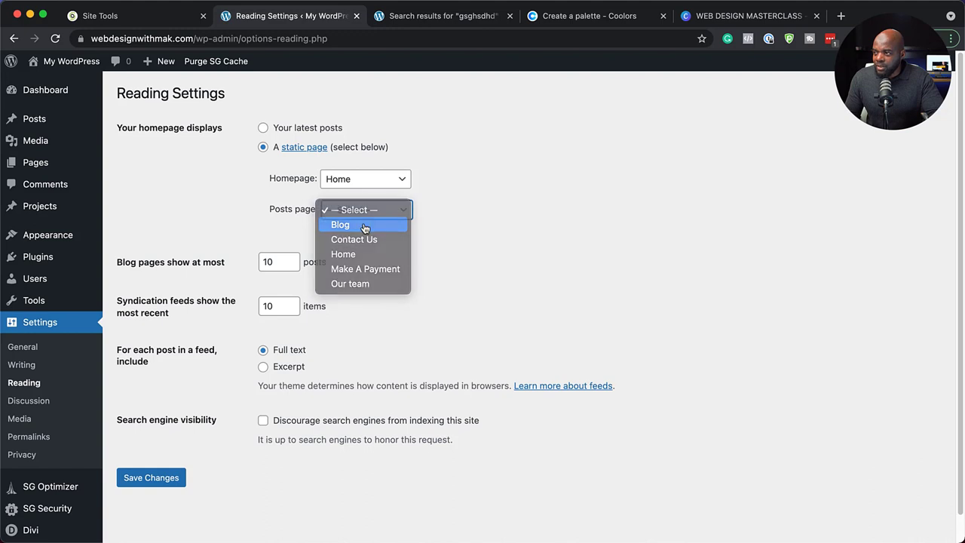
pyautogui.click(367, 223)
pyautogui.click(164, 479)
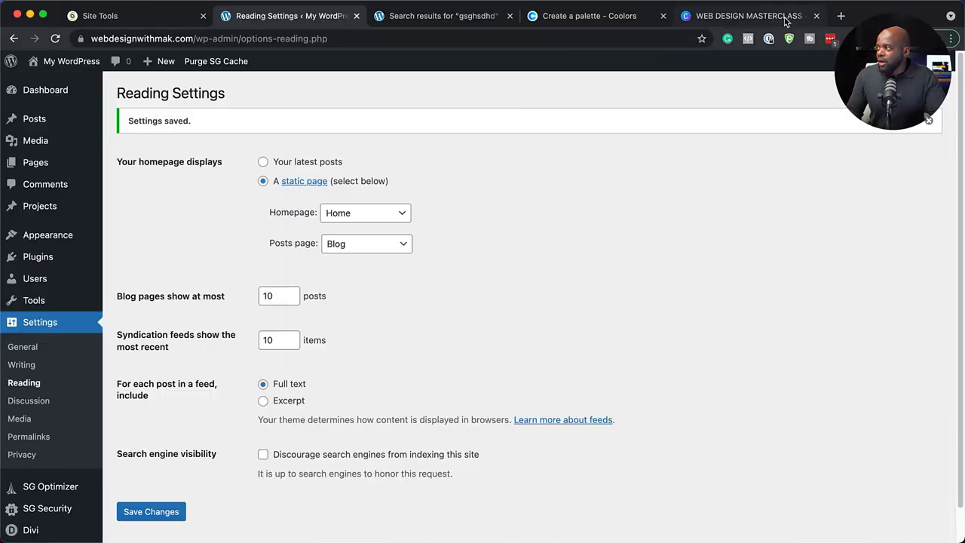
pyautogui.click(841, 16)
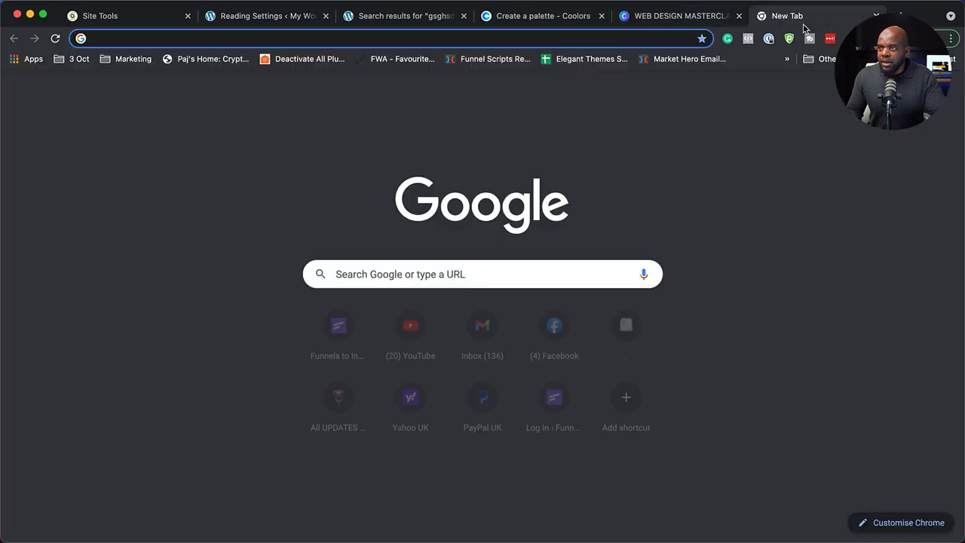
# Go to the Pexels website and browse its homepage.
pyautogui.write('pexels')
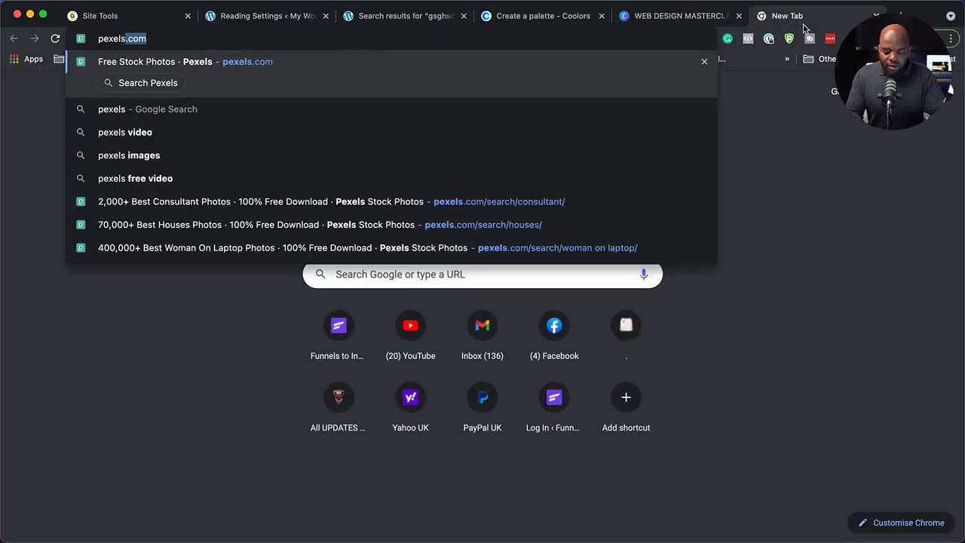
pyautogui.press('Return')
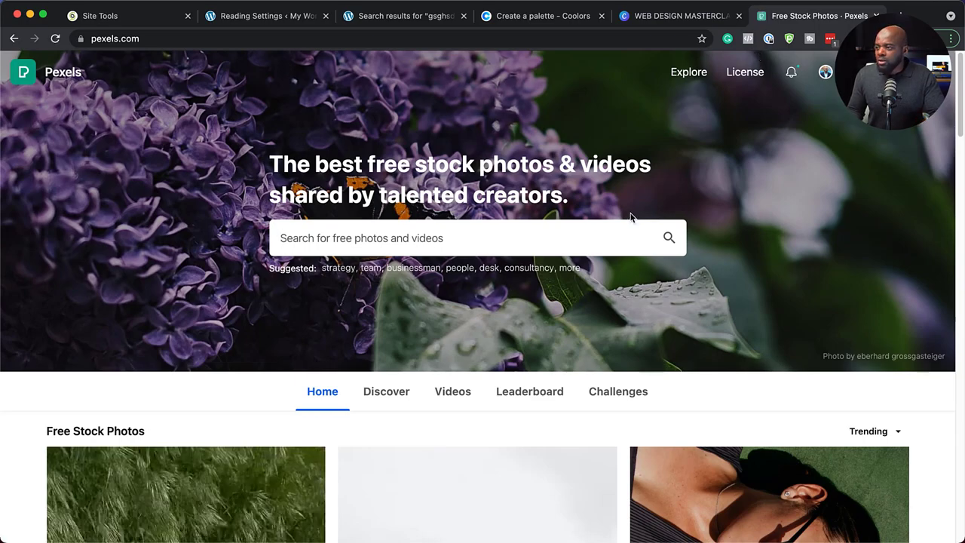
pyautogui.scroll(-4, 494, 264)
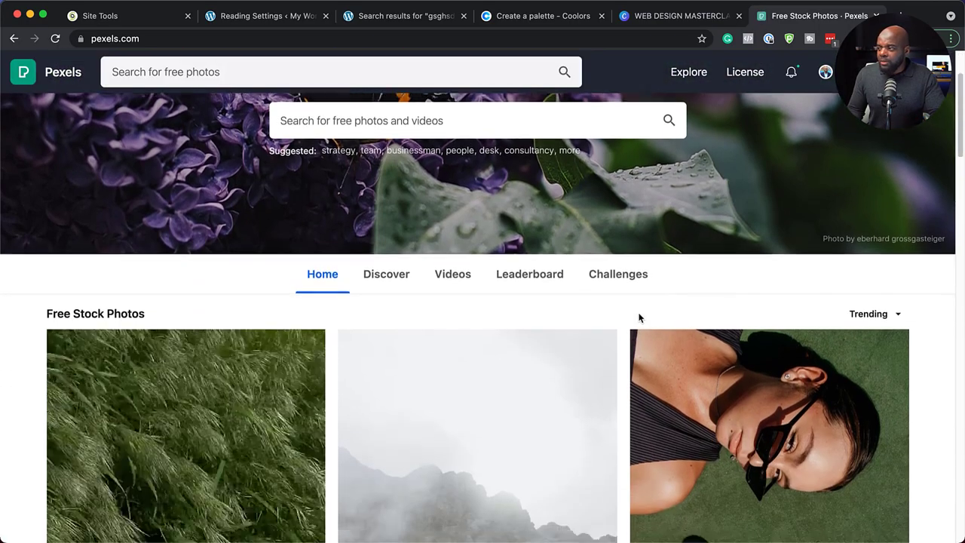
pyautogui.scroll(-6, 458, 317)
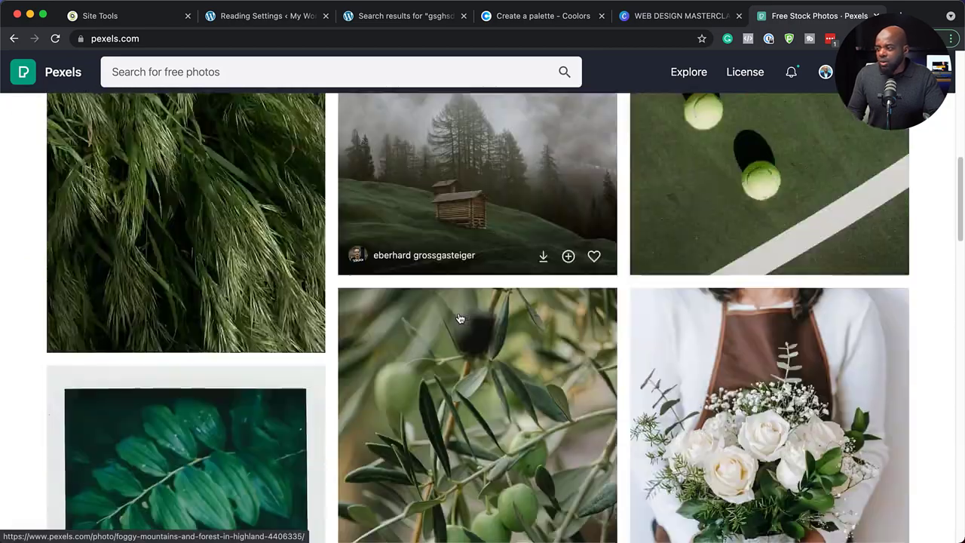
pyautogui.scroll(-8, 458, 317)
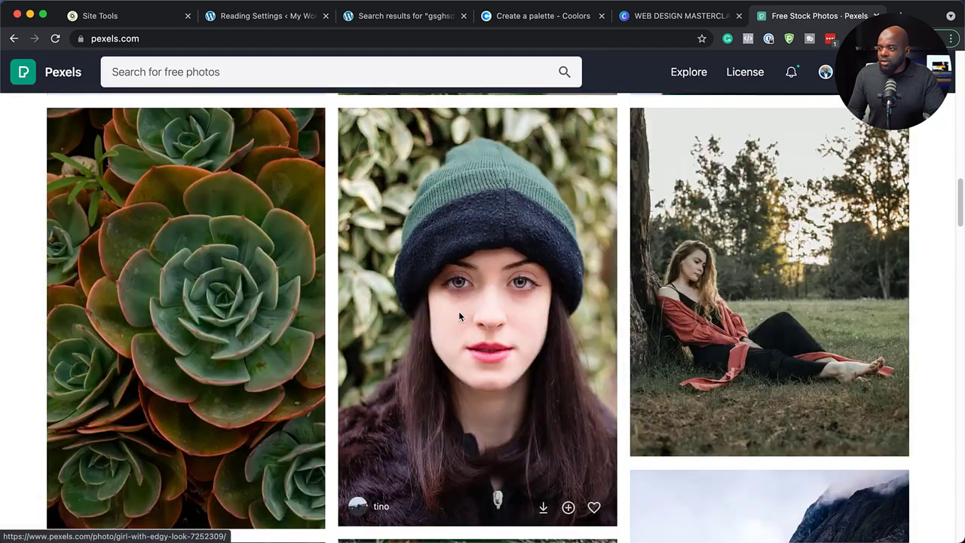
pyautogui.scroll(-5, 460, 317)
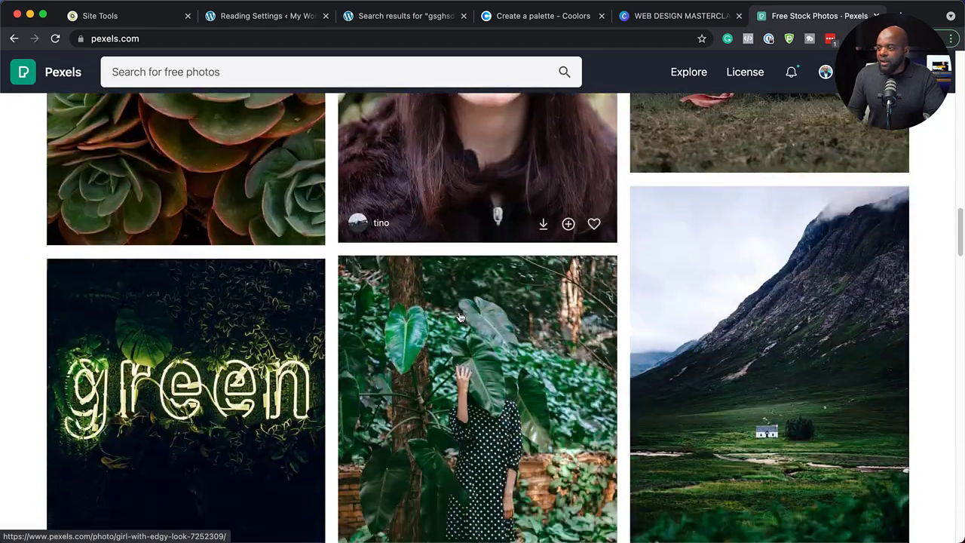
pyautogui.scroll(-15, 460, 317)
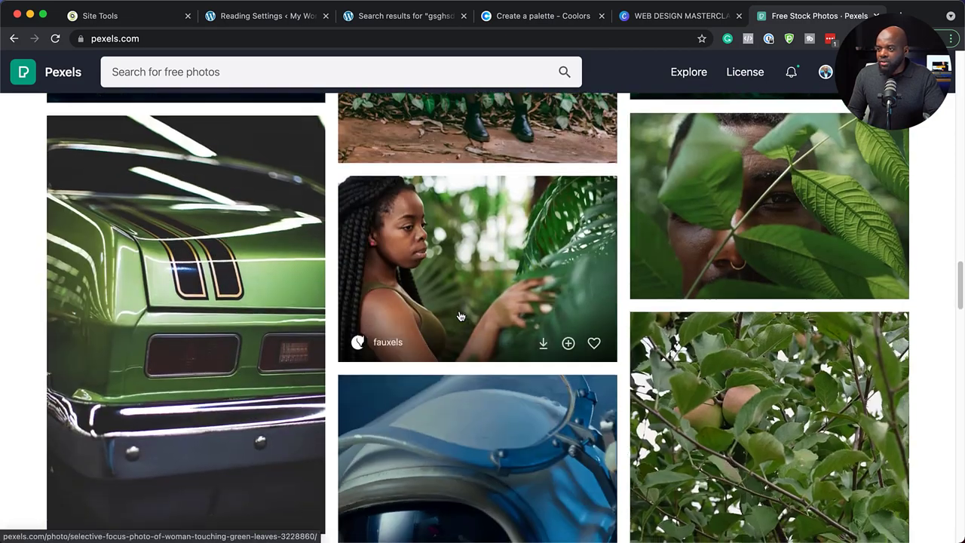
pyautogui.scroll(-5, 460, 317)
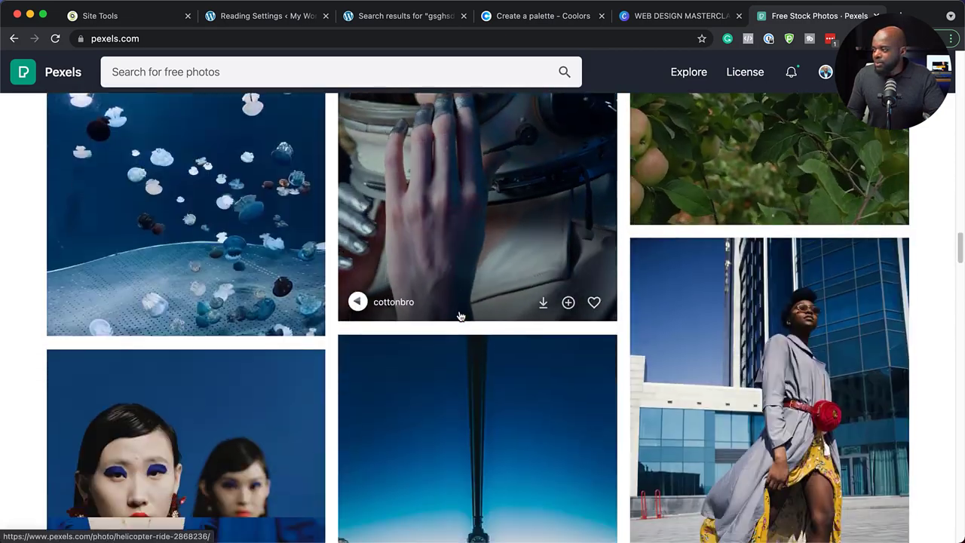
pyautogui.scroll(20, 460, 318)
pyautogui.scroll(10, 461, 316)
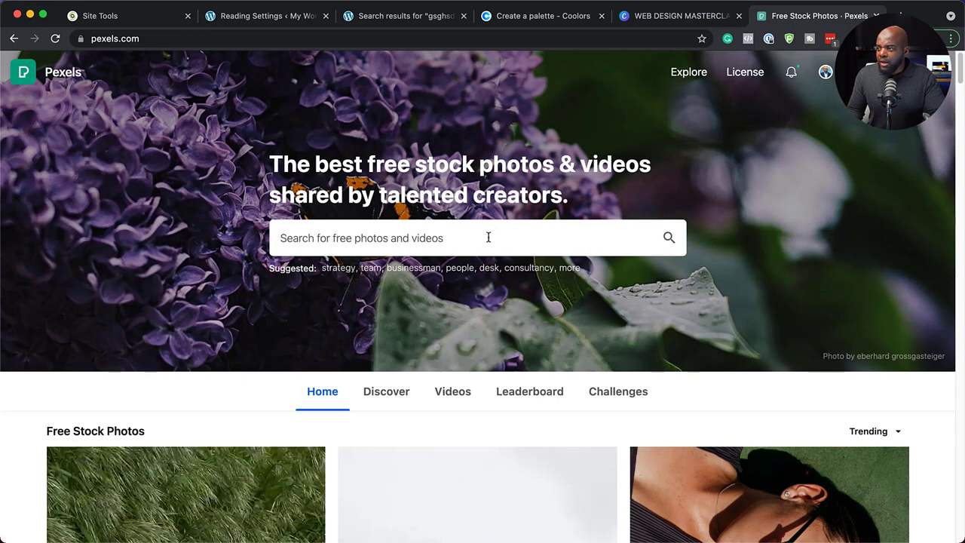
# Search Pexels for 'drone' photos.
pyautogui.click(487, 238)
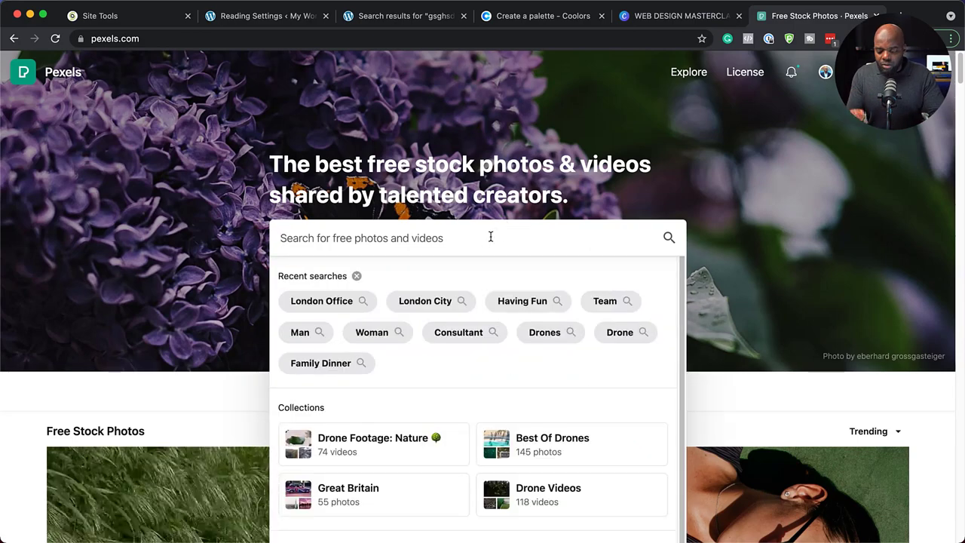
pyautogui.write('drones')
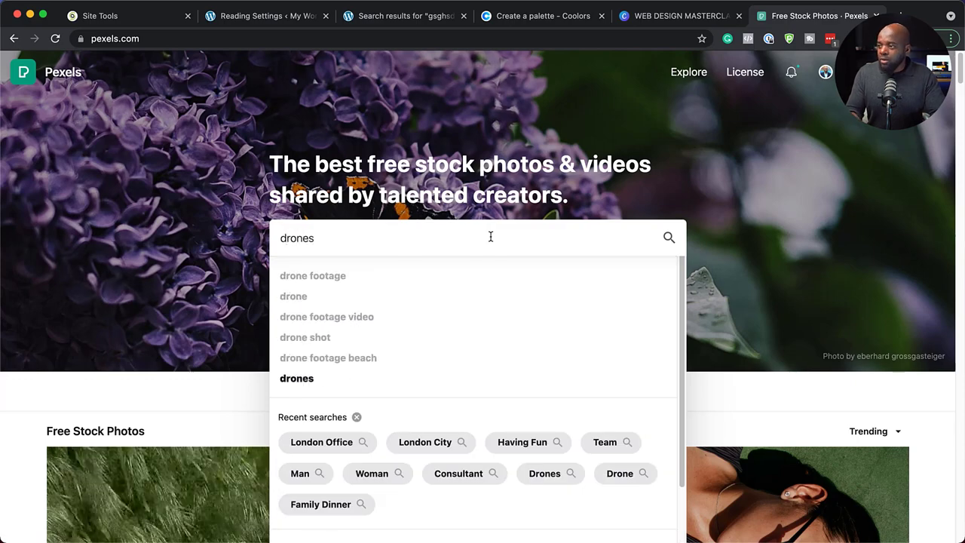
pyautogui.press('BackSpace')
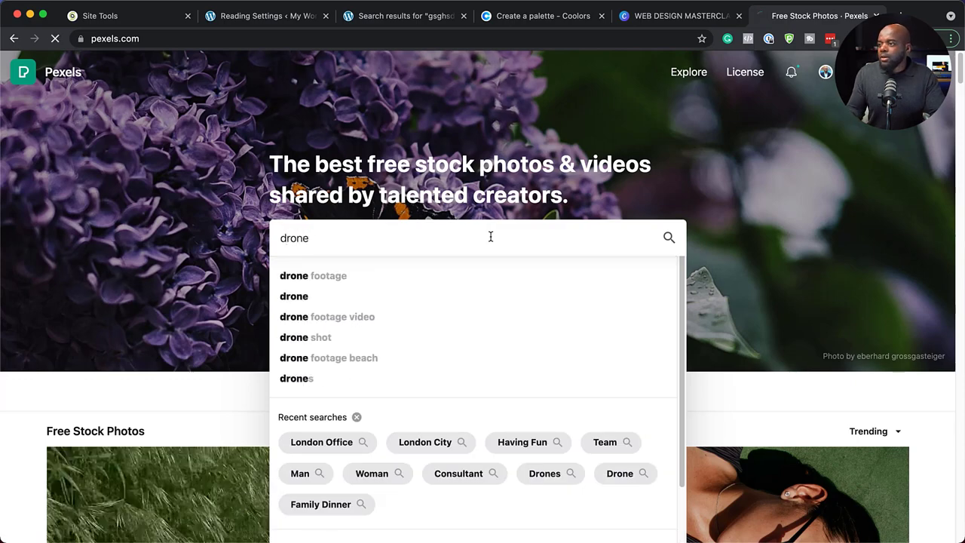
pyautogui.scroll(-3, 409, 330)
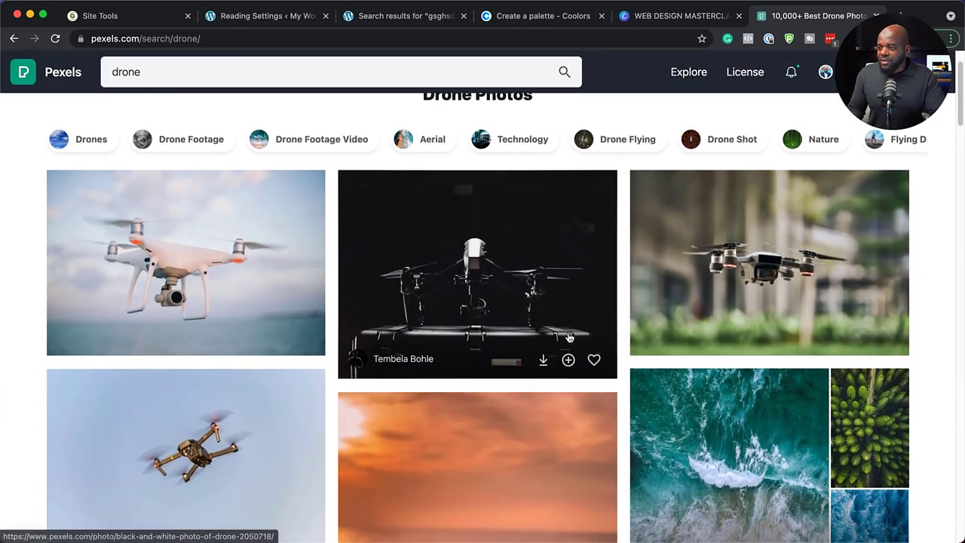
pyautogui.scroll(-5, 570, 337)
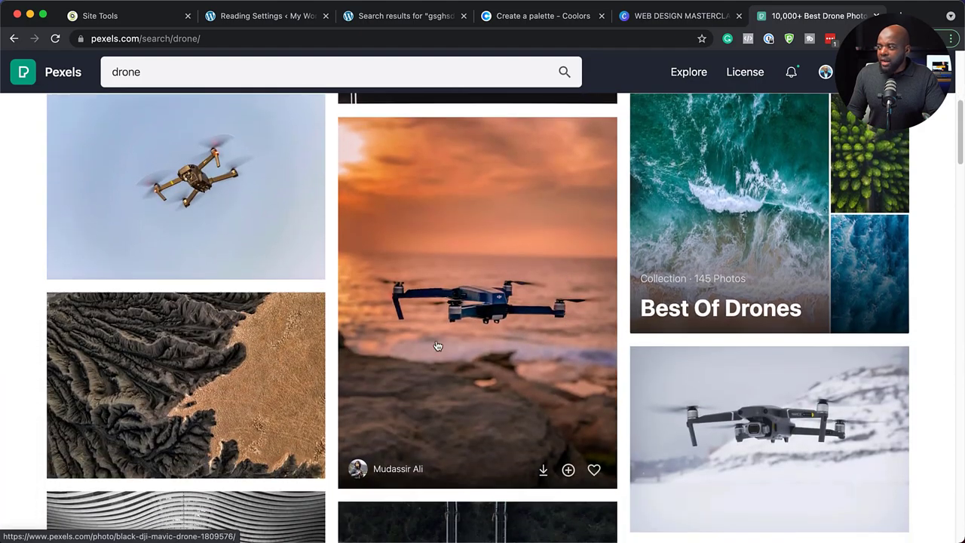
pyautogui.scroll(-4, 570, 364)
pyautogui.scroll(6, 572, 371)
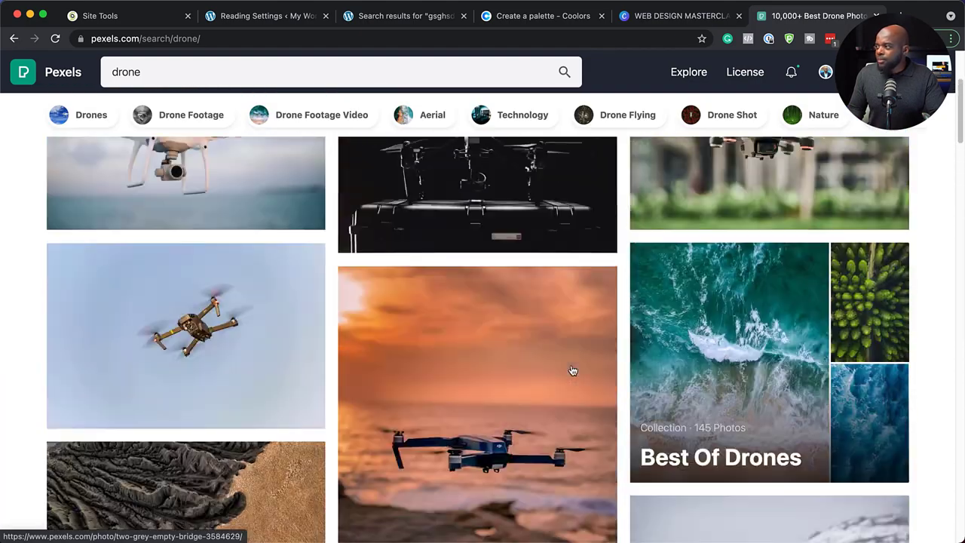
pyautogui.scroll(3, 573, 371)
# Filter the drone results to Horizontal orientation.
pyautogui.click(756, 114)
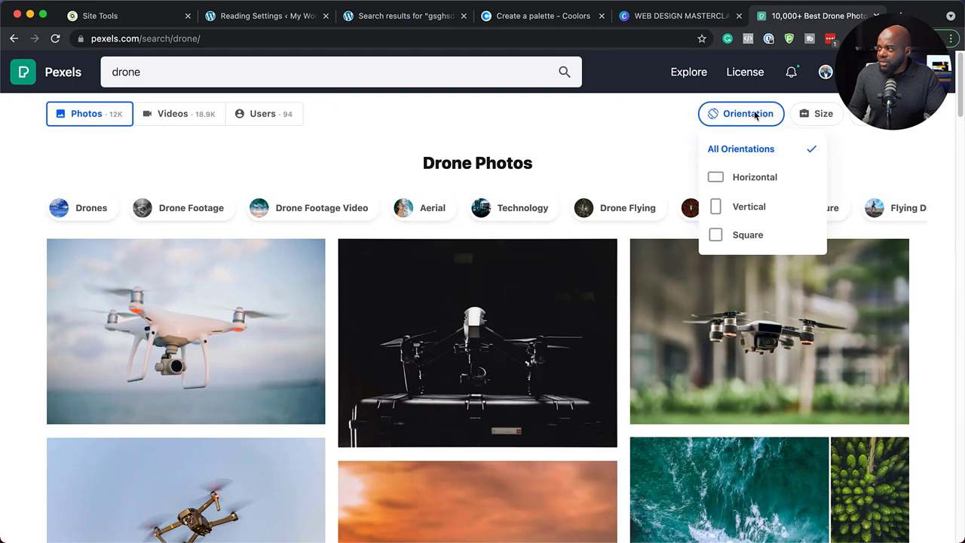
pyautogui.click(754, 151)
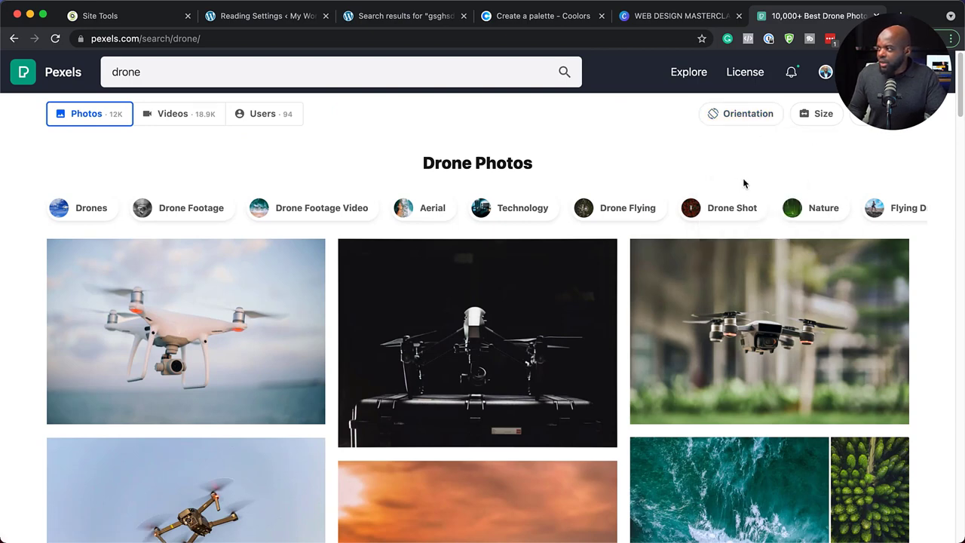
pyautogui.click(738, 117)
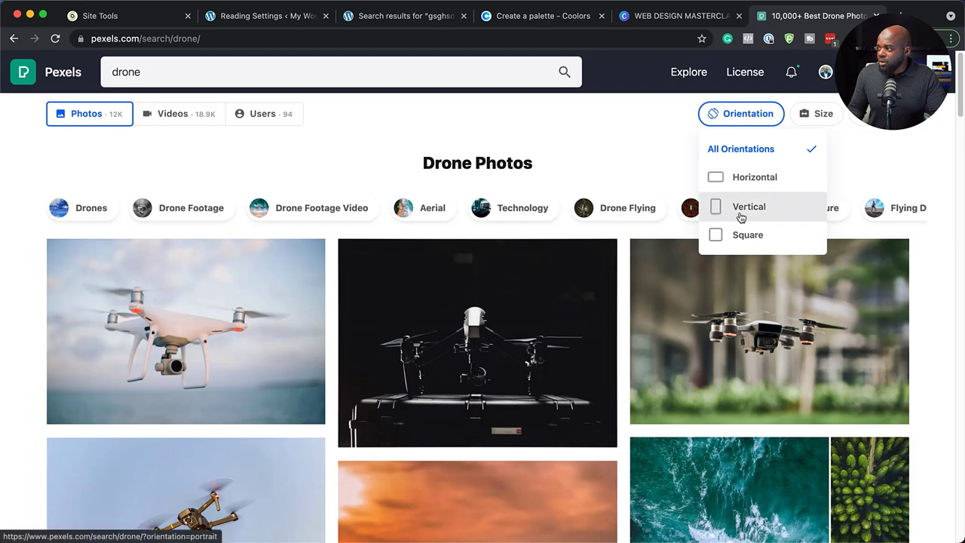
pyautogui.click(779, 179)
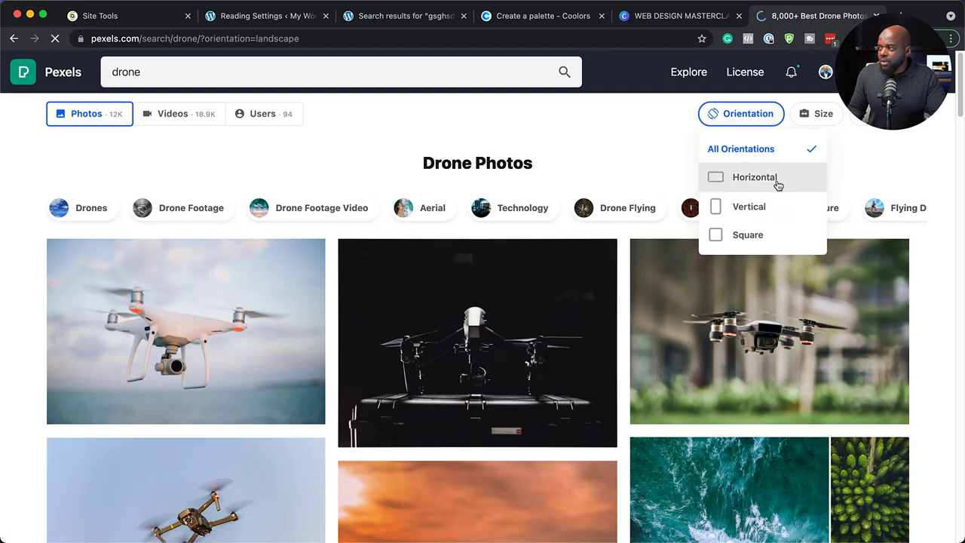
pyautogui.scroll(-4, 486, 380)
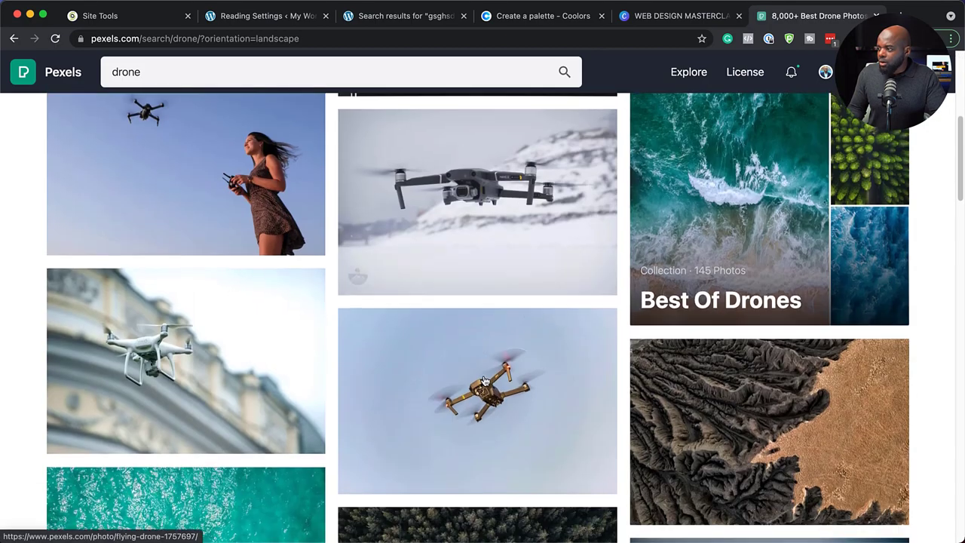
pyautogui.scroll(3, 485, 380)
pyautogui.scroll(-2, 486, 380)
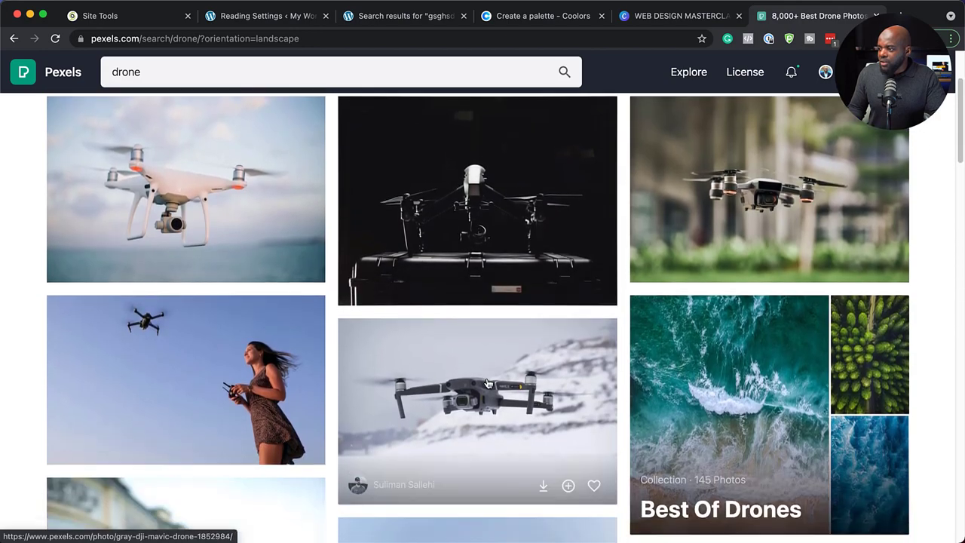
# Download the Gray Dji Mavic Drone photo at original size, then return to the drone results.
pyautogui.click(487, 394)
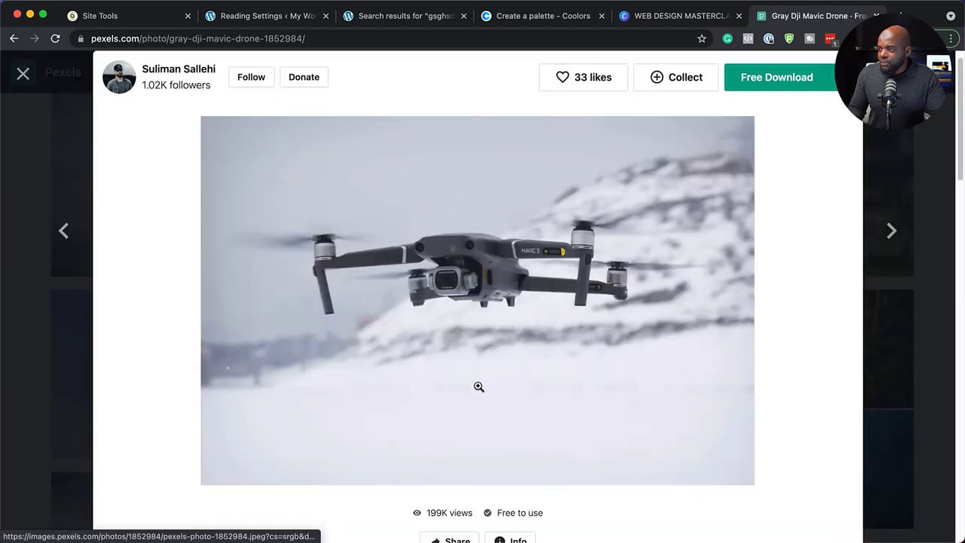
pyautogui.click(833, 77)
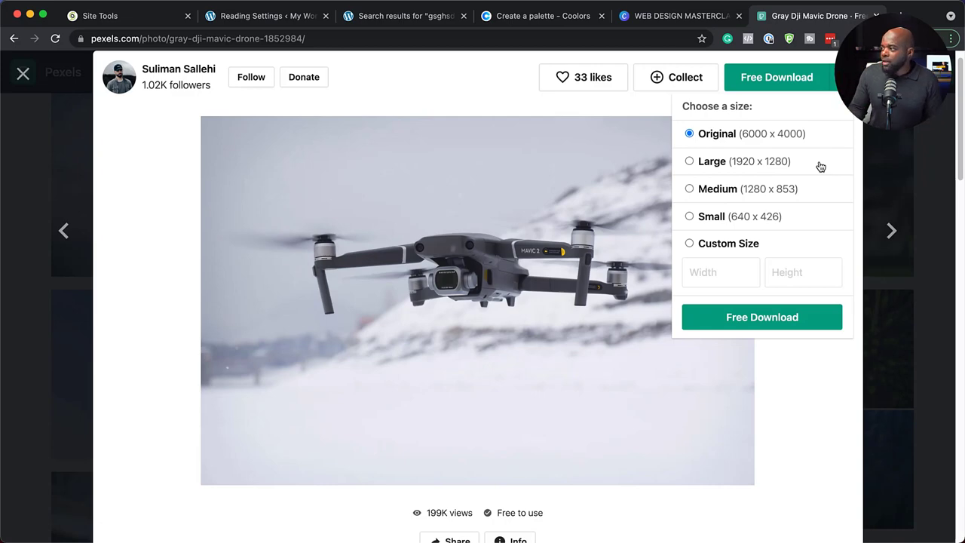
pyautogui.click(747, 320)
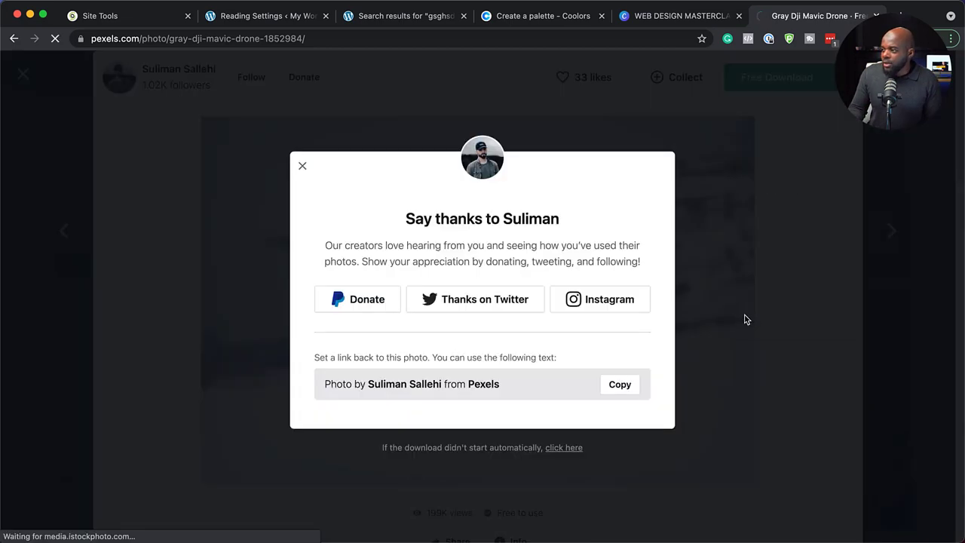
pyautogui.click(302, 167)
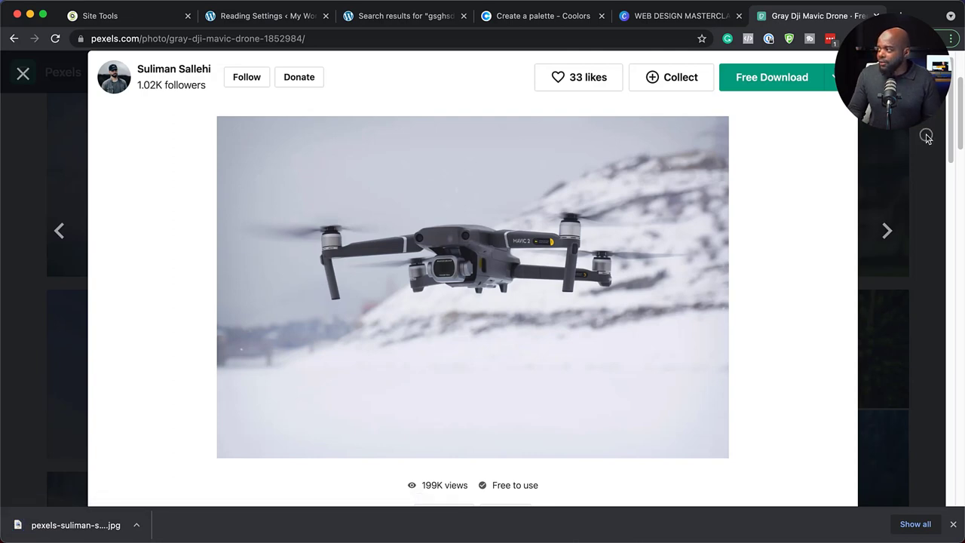
pyautogui.press('Escape')
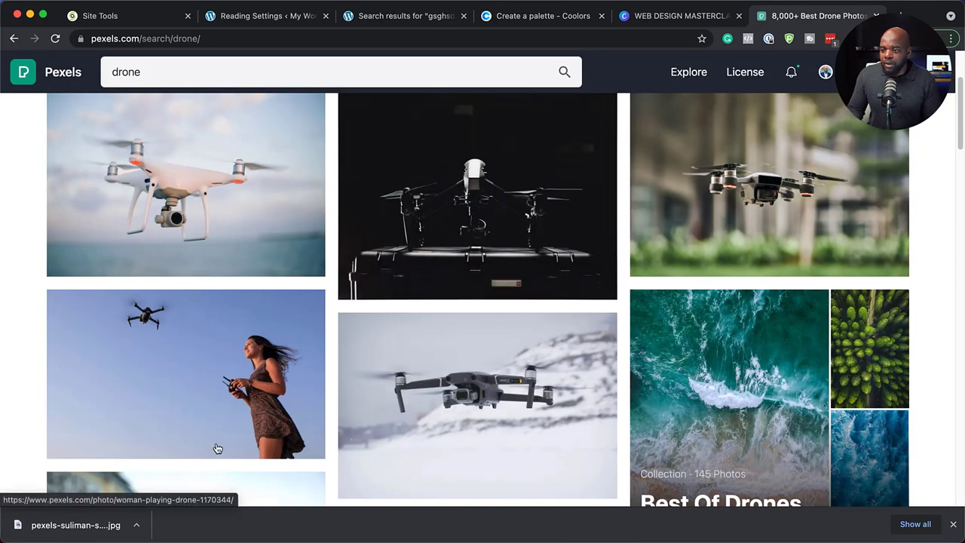
pyautogui.click(955, 525)
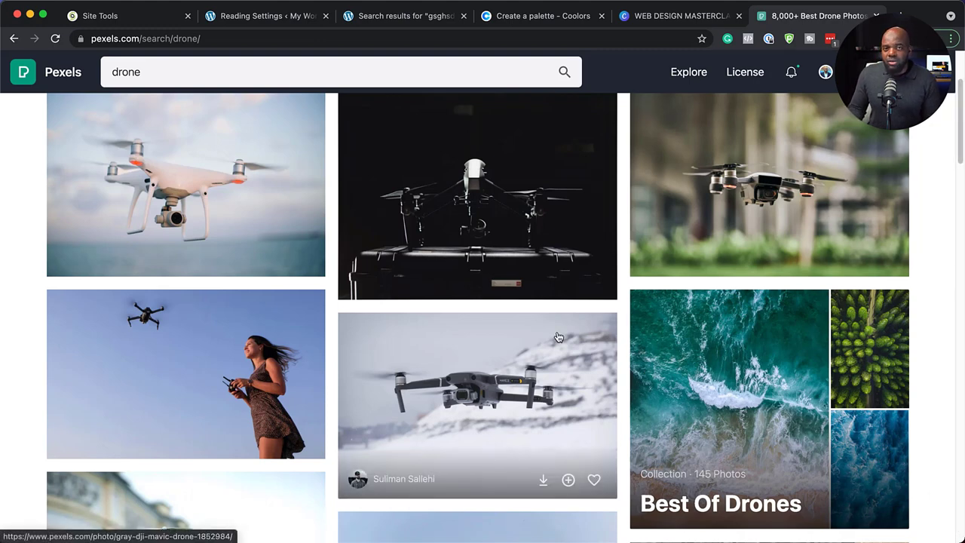
pyautogui.moveTo(287, 537)
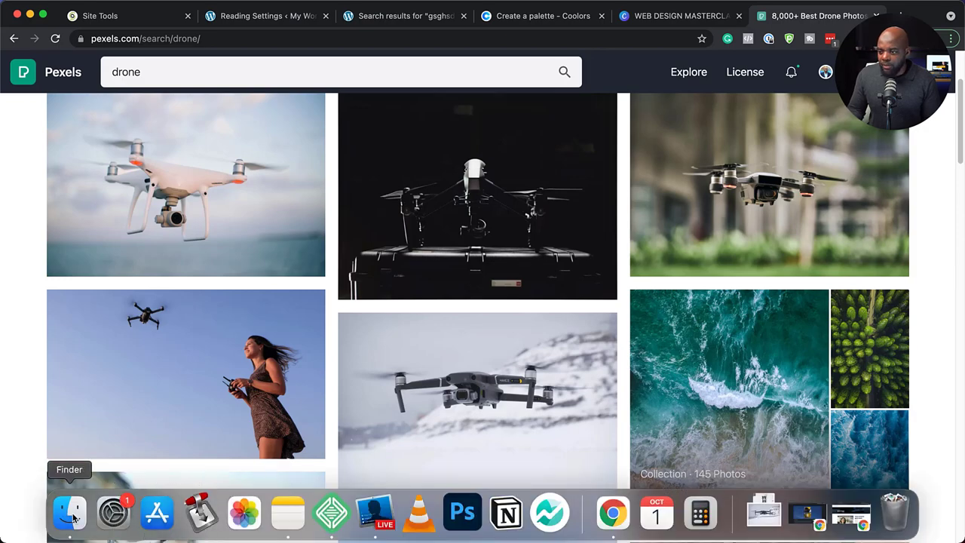
pyautogui.click(69, 513)
pyautogui.moveTo(321, 475); pyautogui.dragTo(381, 190)
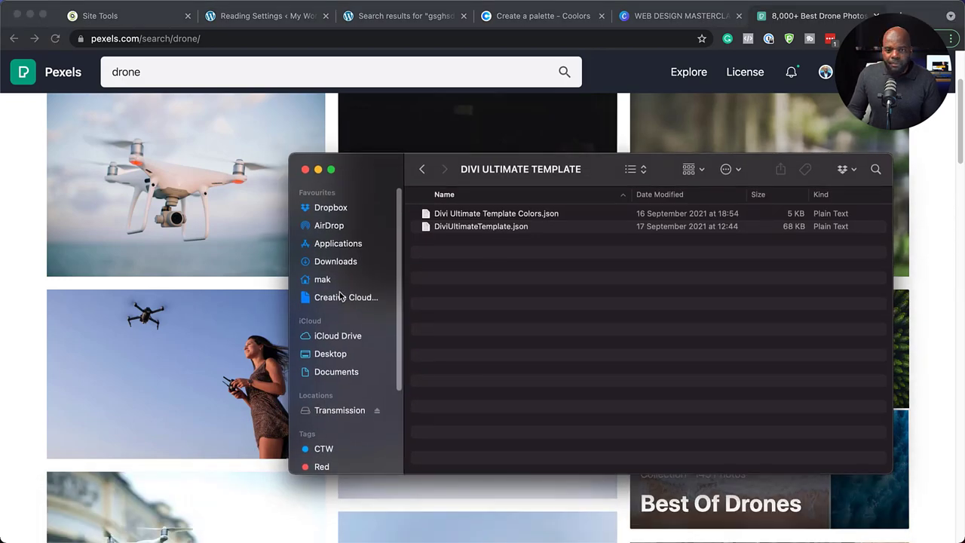
pyautogui.click(339, 355)
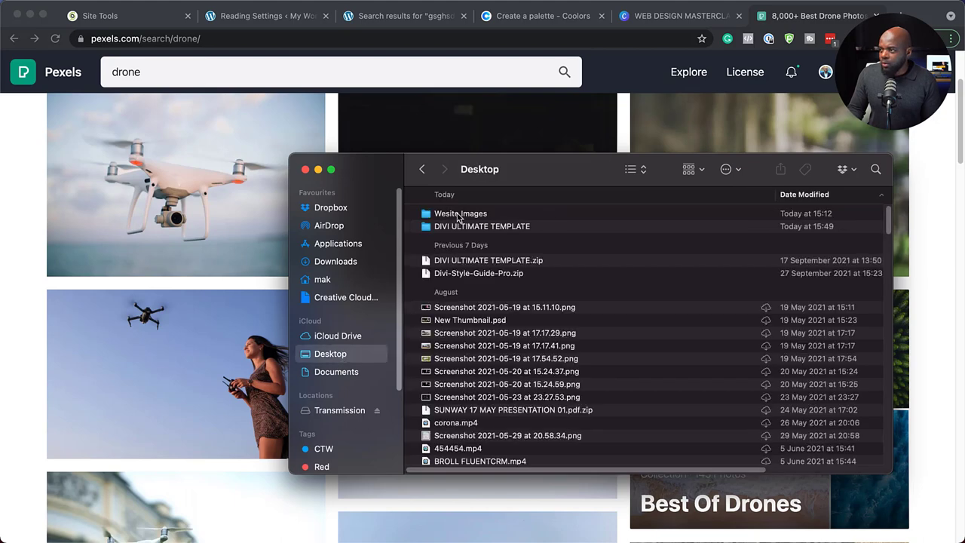
pyautogui.click(513, 218)
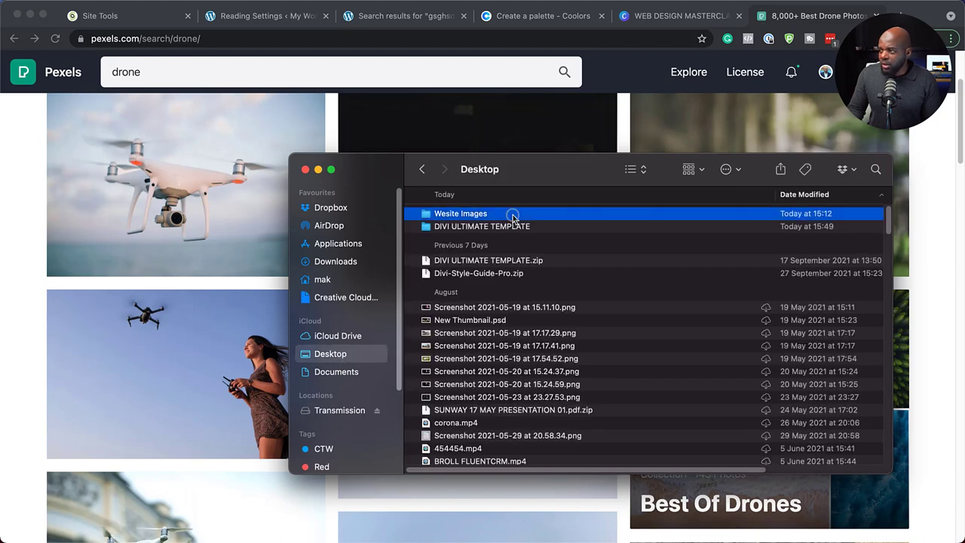
pyautogui.doubleClick(513, 217)
pyautogui.moveTo(551, 169); pyautogui.dragTo(494, 88)
pyautogui.scroll(-3, 525, 228)
pyautogui.scroll(3, 525, 228)
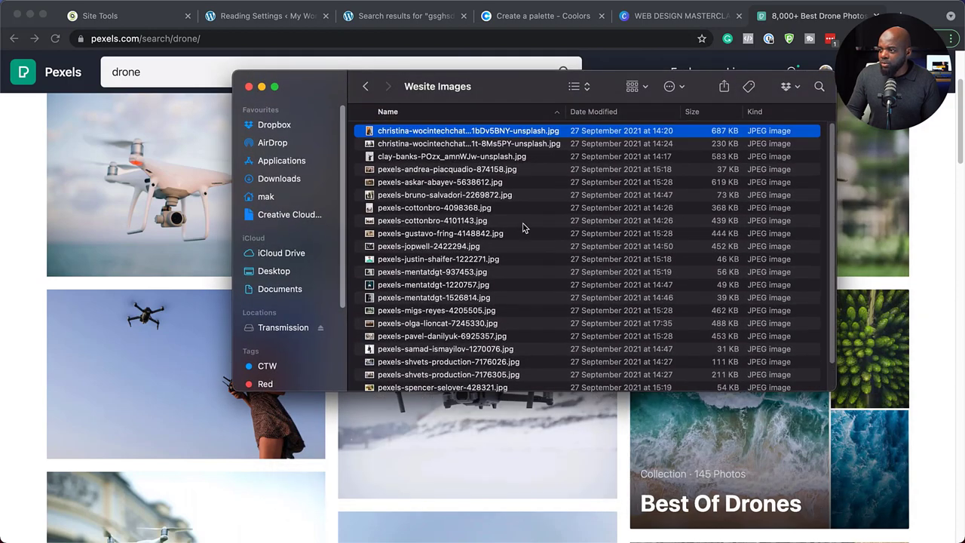
pyautogui.press('super+w')
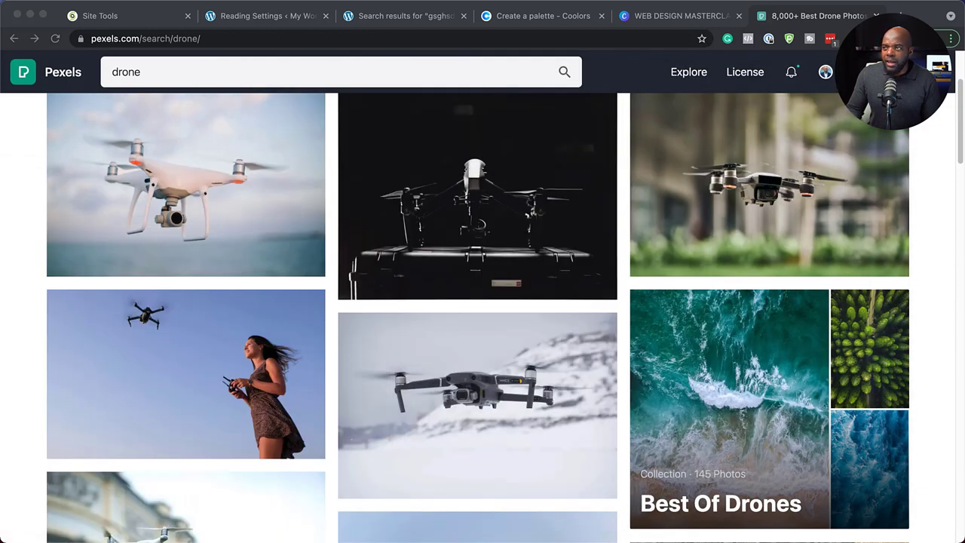
pyautogui.click(251, 16)
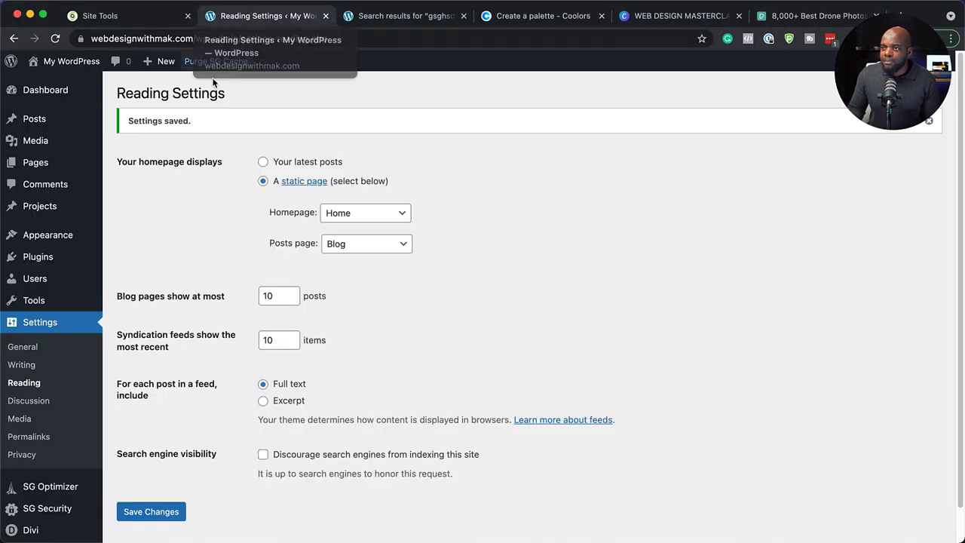
# Drag every image in the website images folder into the Media Library, bringing it to 24 items.
pyautogui.click(54, 145)
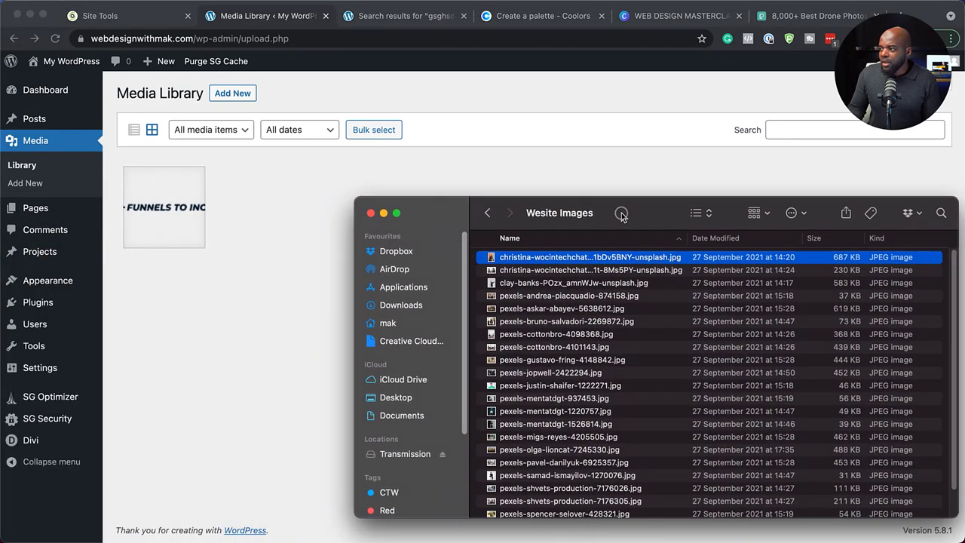
pyautogui.moveTo(578, 209); pyautogui.dragTo(601, 199)
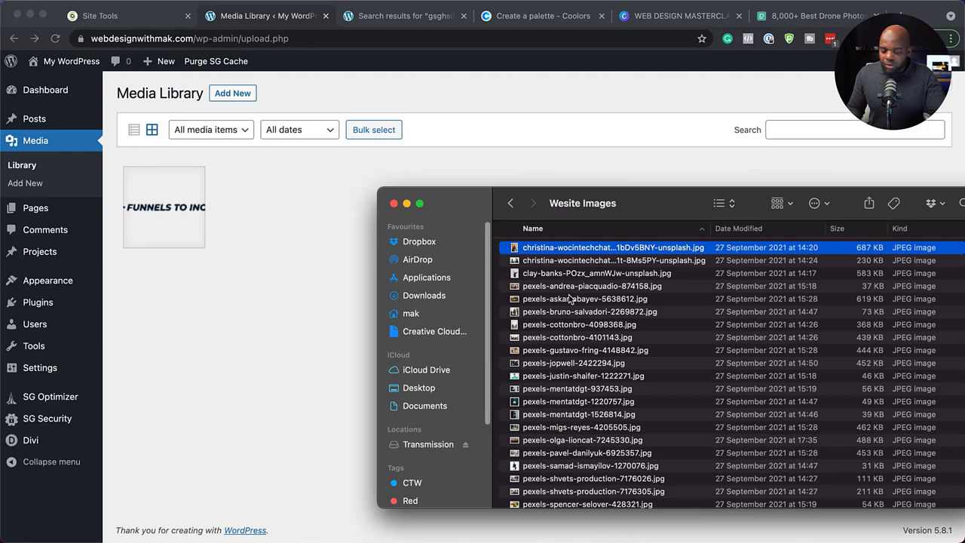
pyautogui.press('super+a')
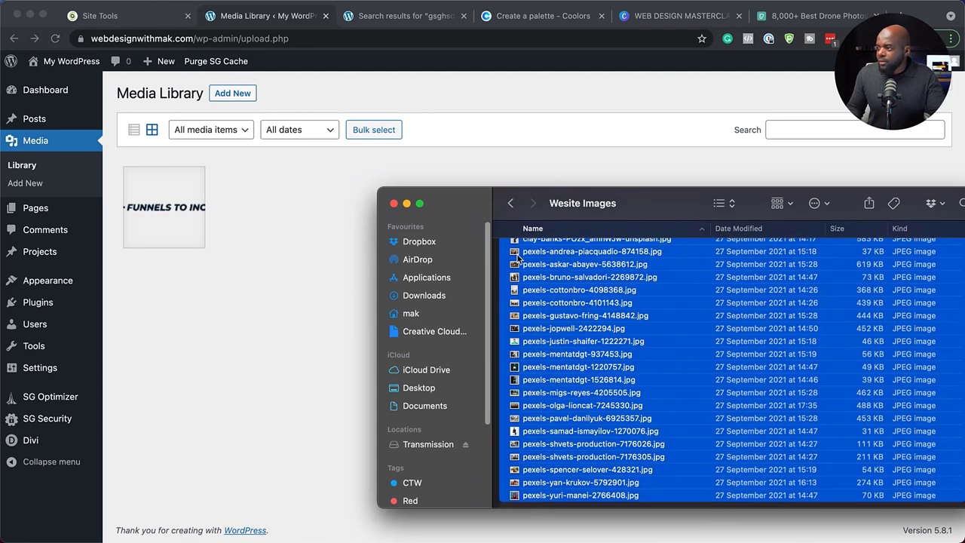
pyautogui.moveTo(517, 256); pyautogui.dragTo(197, 313)
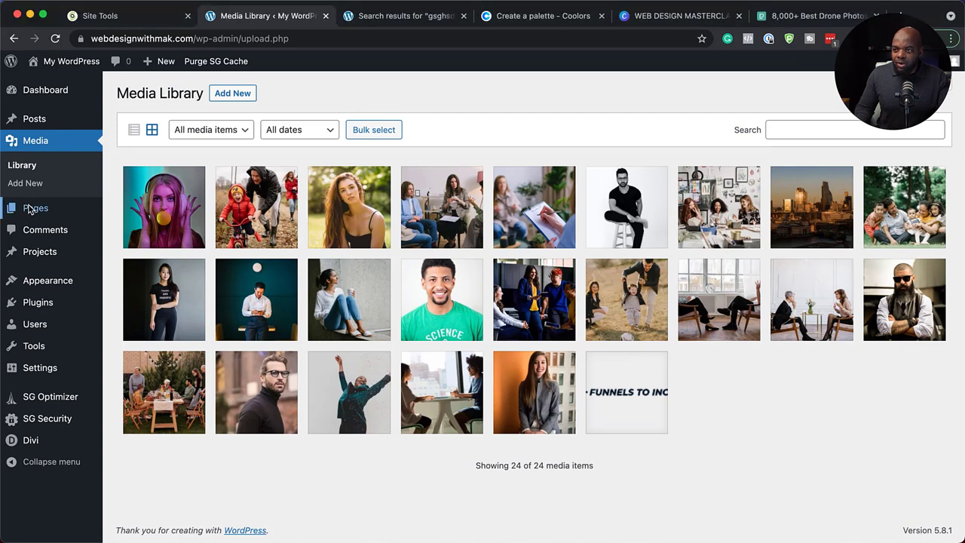
pyautogui.moveTo(41, 211)
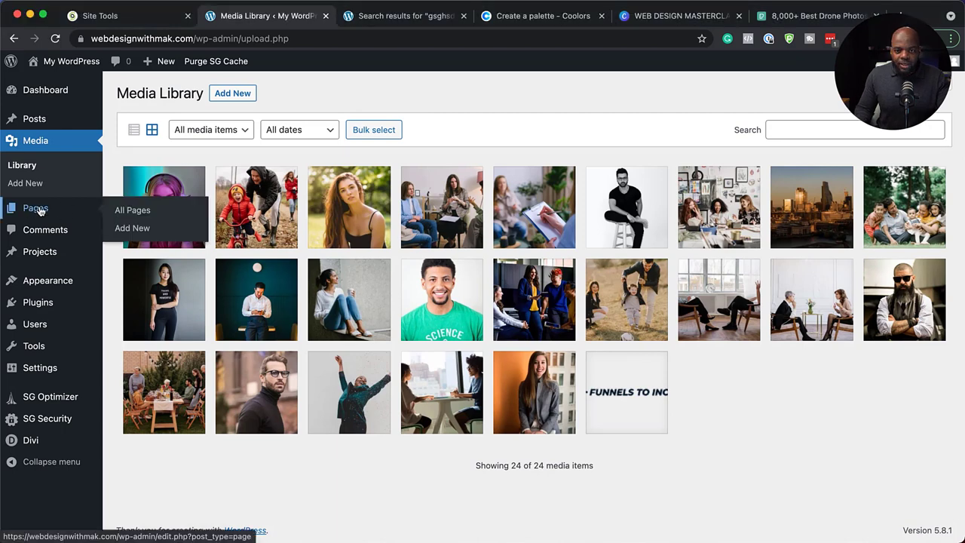
# Edit the Make A Payment page from All Pages and switch it to the Divi Builder.
pyautogui.click(133, 212)
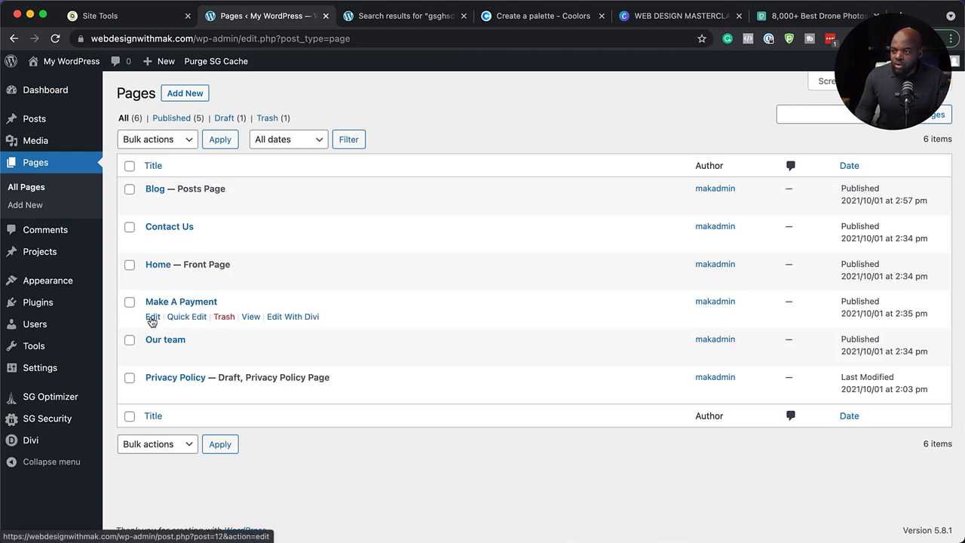
pyautogui.click(152, 318)
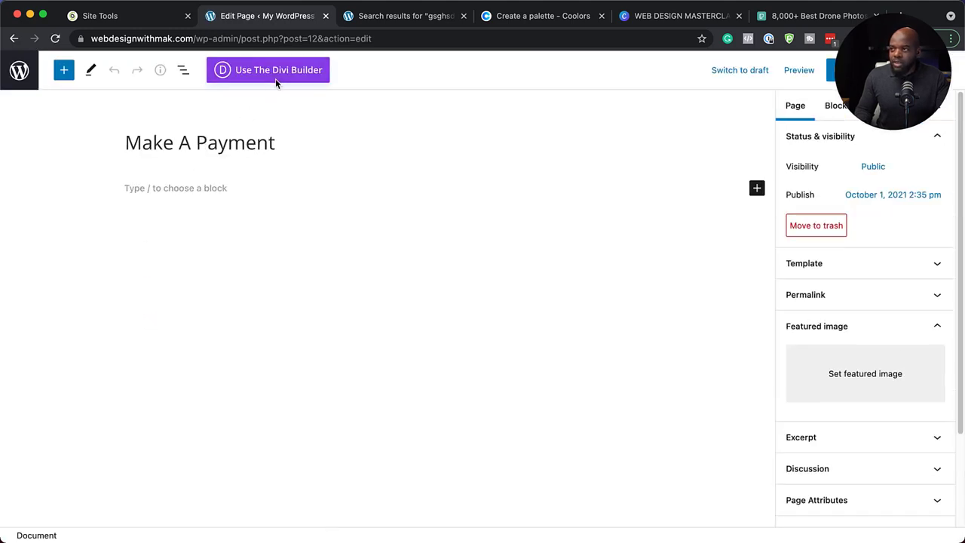
pyautogui.click(276, 72)
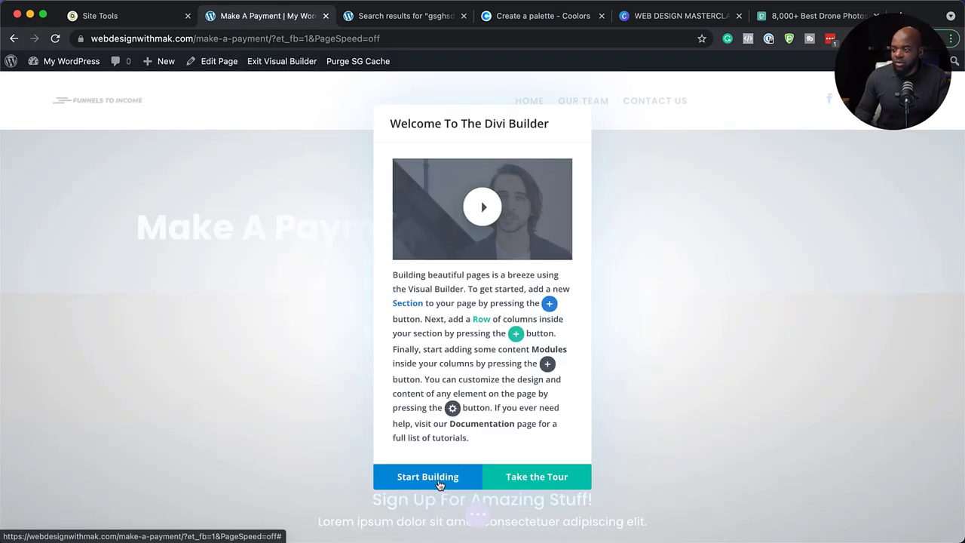
# Build from scratch and insert a Text module of placeholder copy, docking its settings panel.
pyautogui.click(438, 481)
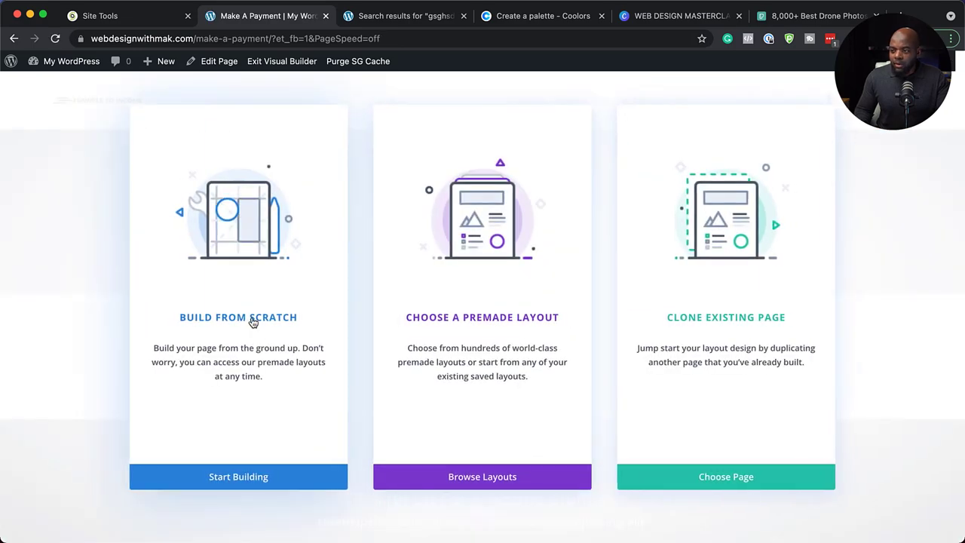
pyautogui.click(252, 320)
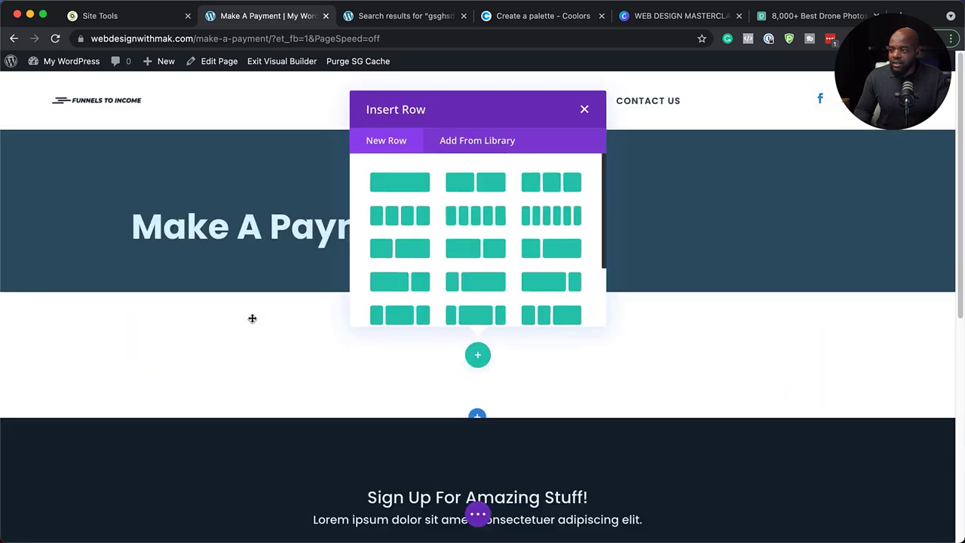
pyautogui.press('Escape')
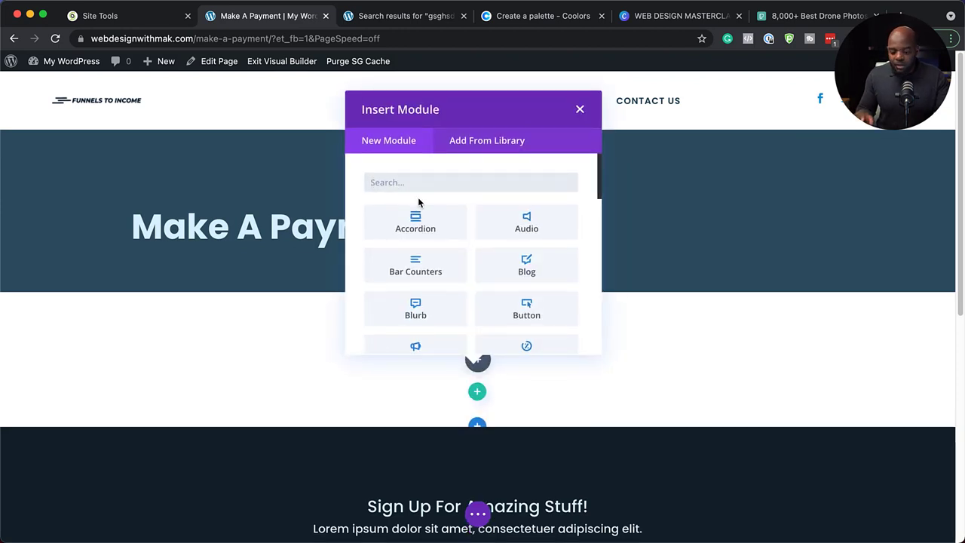
pyautogui.write('text')
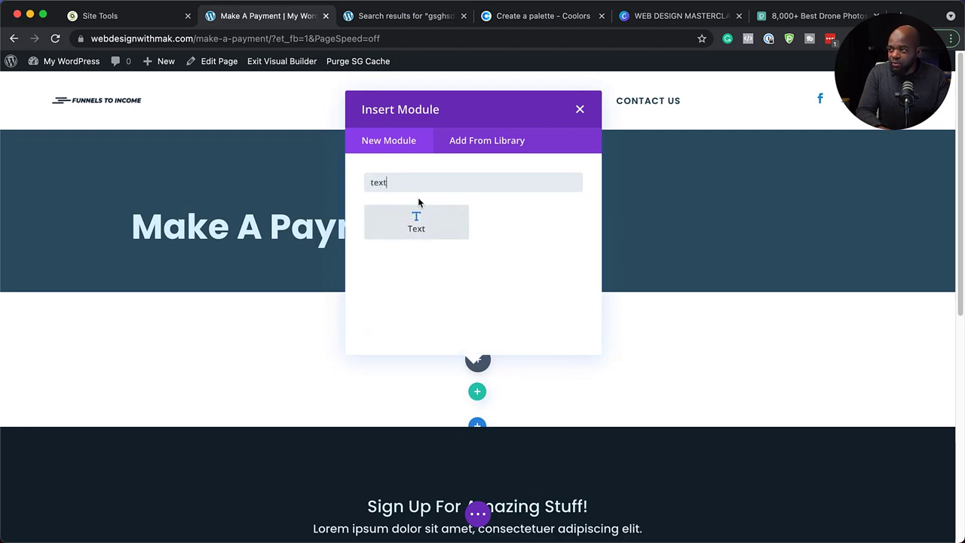
pyautogui.click(419, 226)
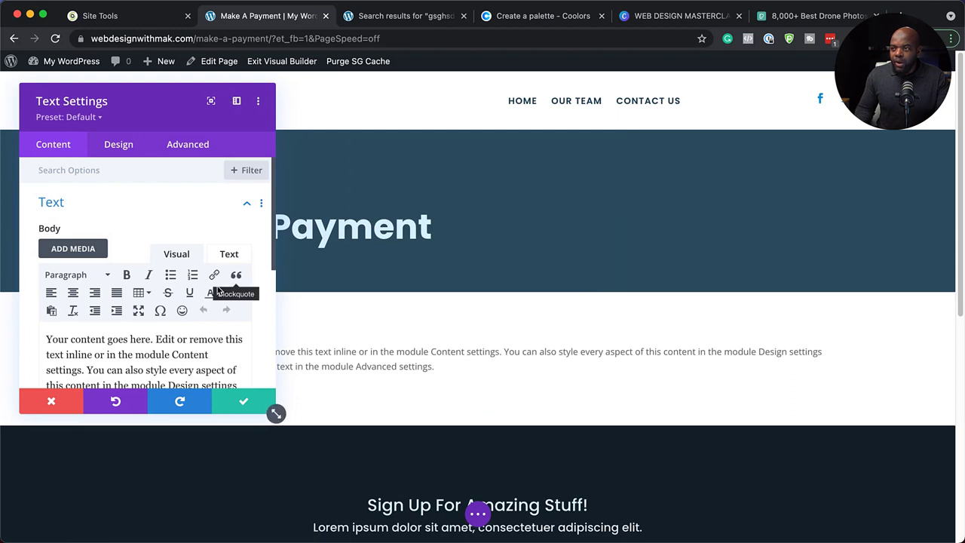
pyautogui.click(237, 102)
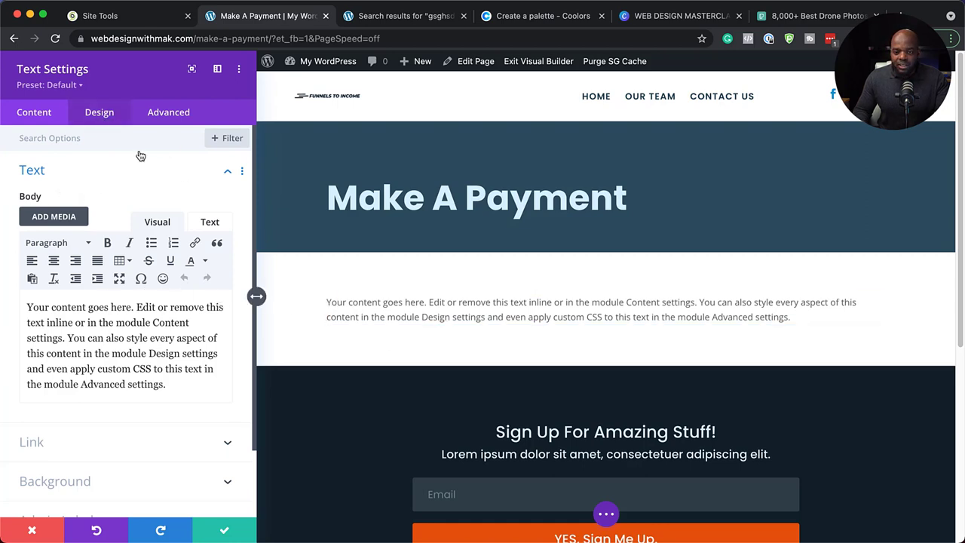
# Set the text module's Text Font to Montserrat.
pyautogui.click(99, 112)
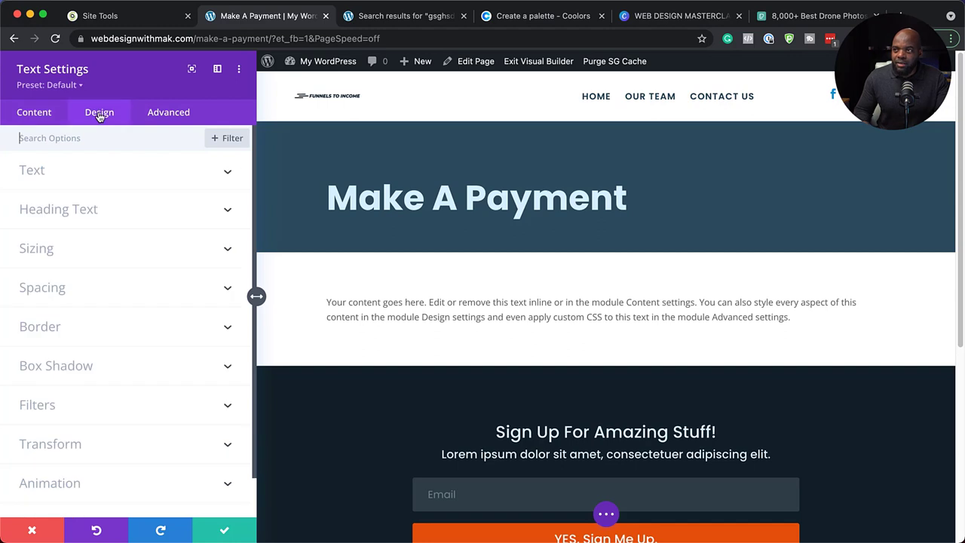
pyautogui.click(58, 174)
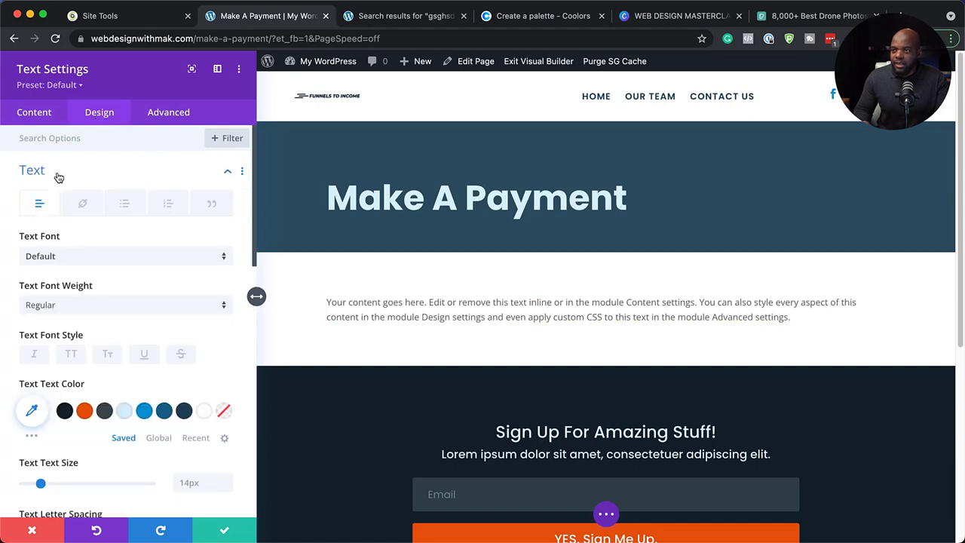
pyautogui.click(73, 258)
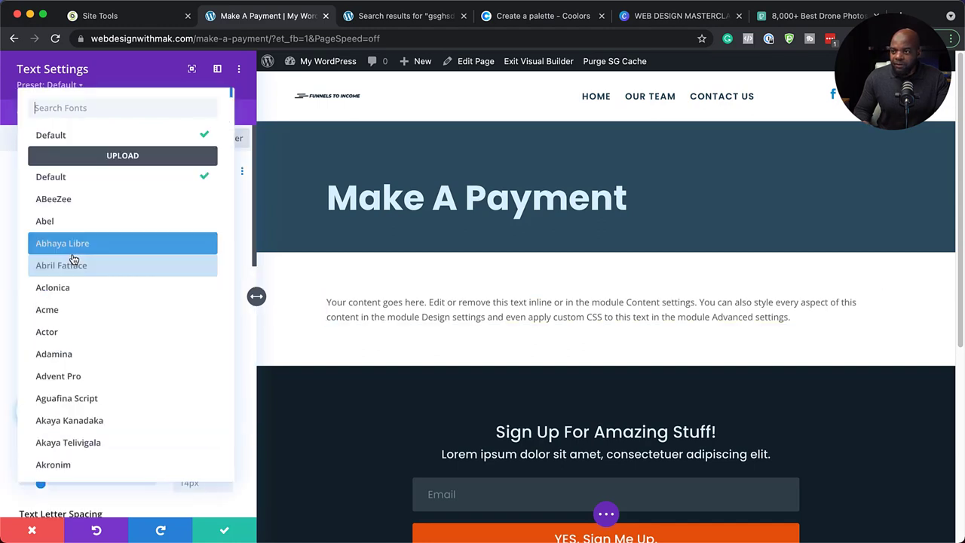
pyautogui.click(99, 111)
pyautogui.write('mont')
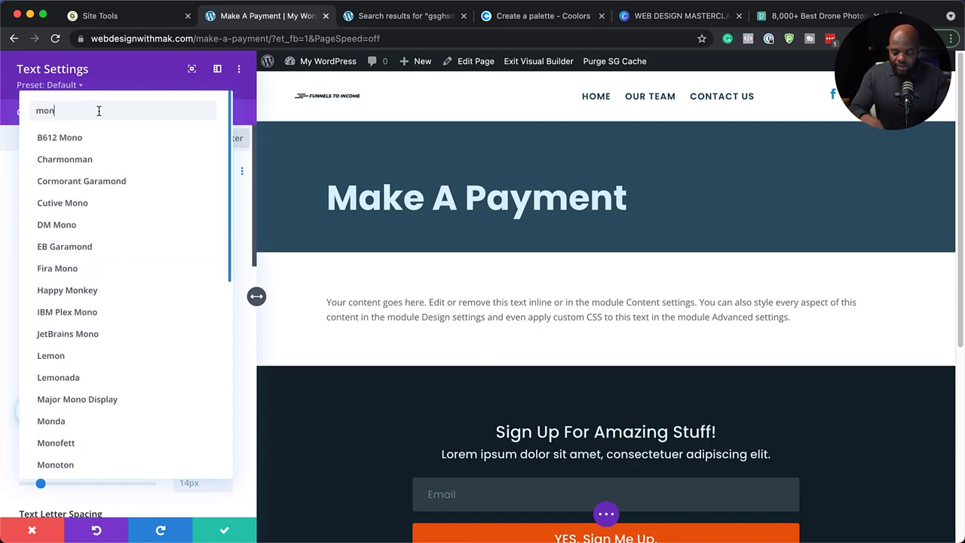
pyautogui.click(64, 184)
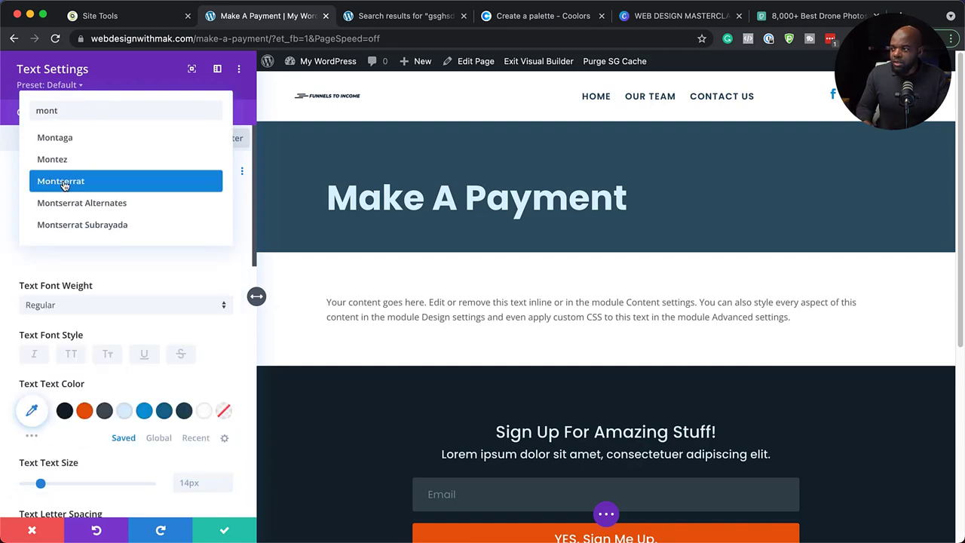
# Set the text size to 16px and line height to 1.8em, then save the module.
pyautogui.scroll(-1, 187, 471)
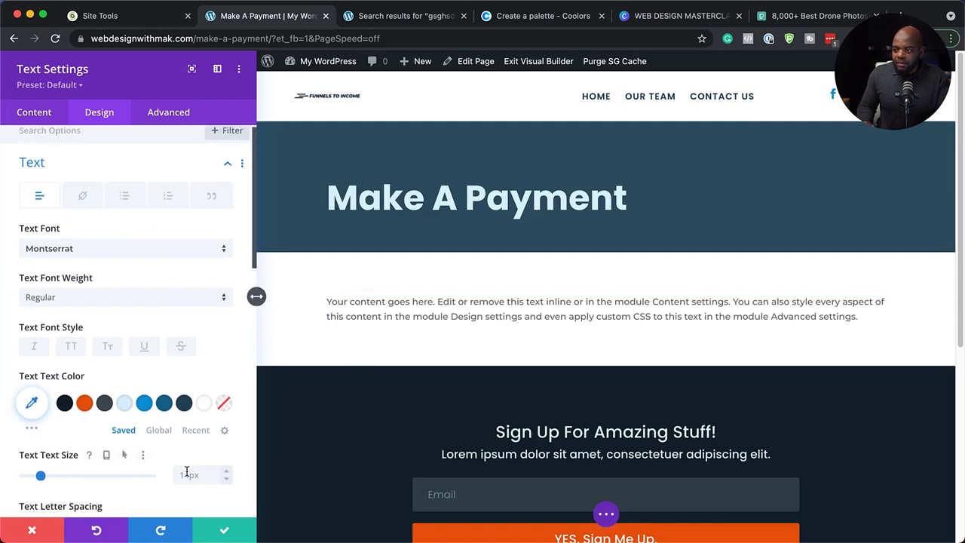
pyautogui.scroll(-1, 187, 471)
pyautogui.click(227, 450)
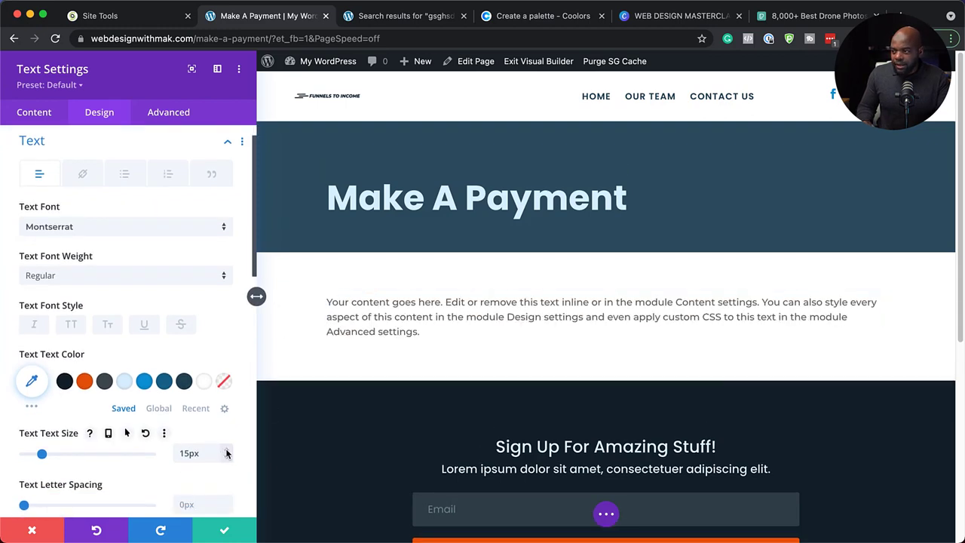
pyautogui.scroll(-3, 227, 454)
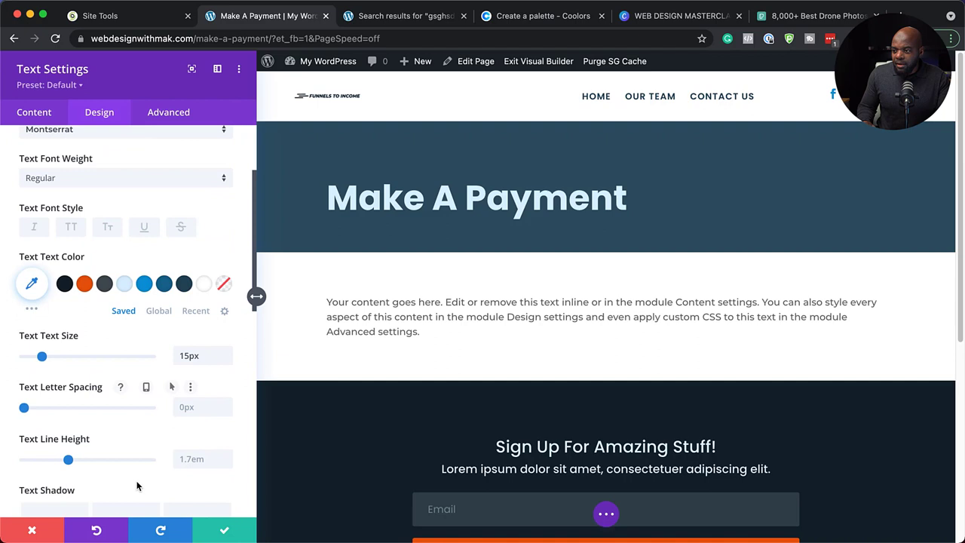
pyautogui.click(228, 456)
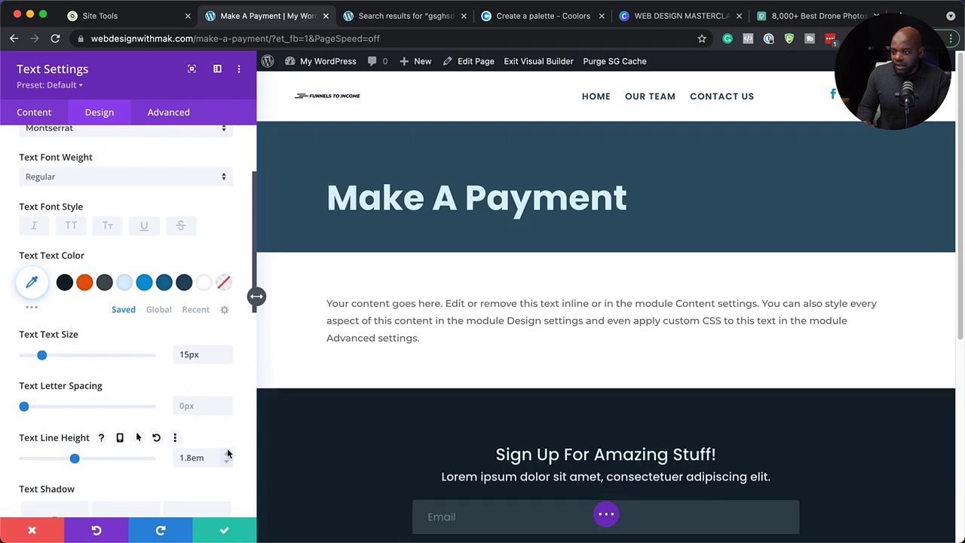
pyautogui.click(228, 350)
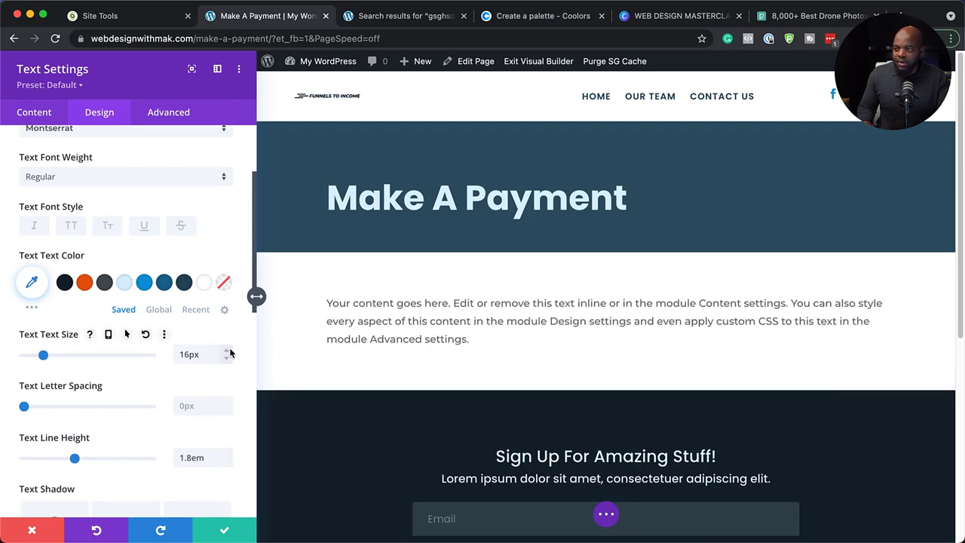
pyautogui.click(224, 530)
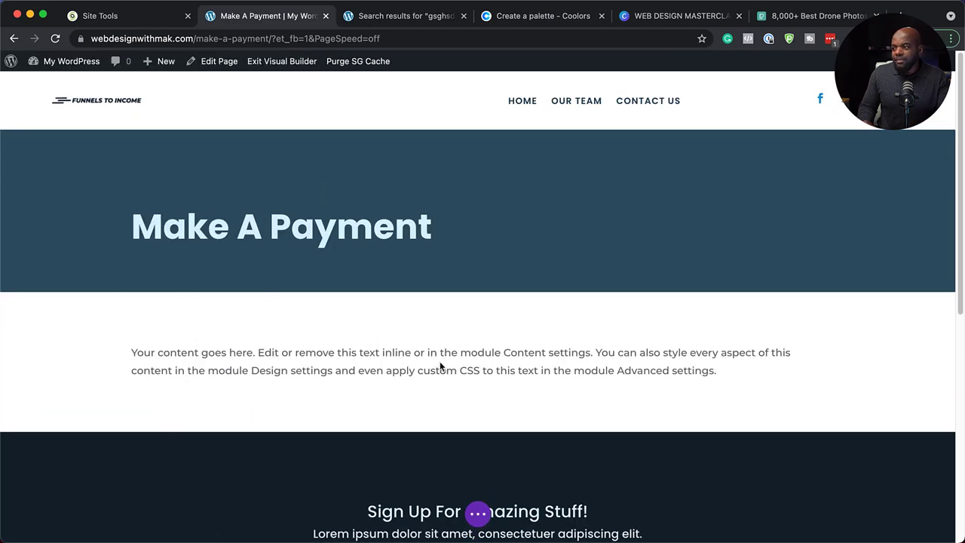
pyautogui.moveTo(450, 368)
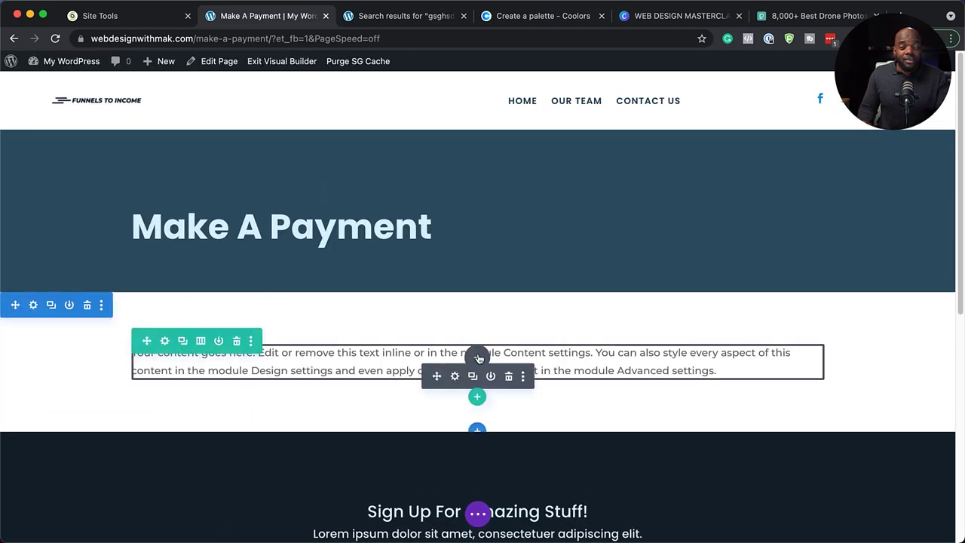
# Add a Button module below the text and enable its custom button styles.
pyautogui.click(477, 357)
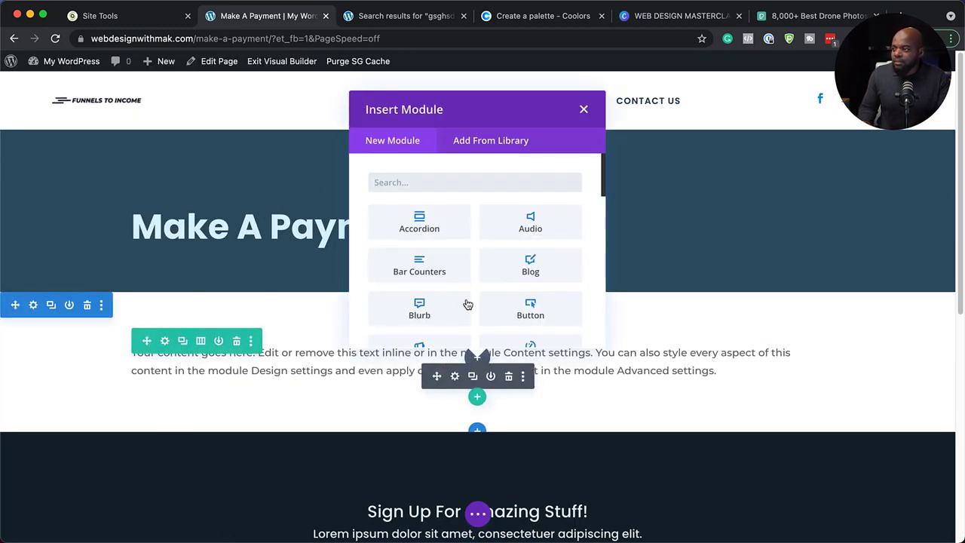
pyautogui.write('butt')
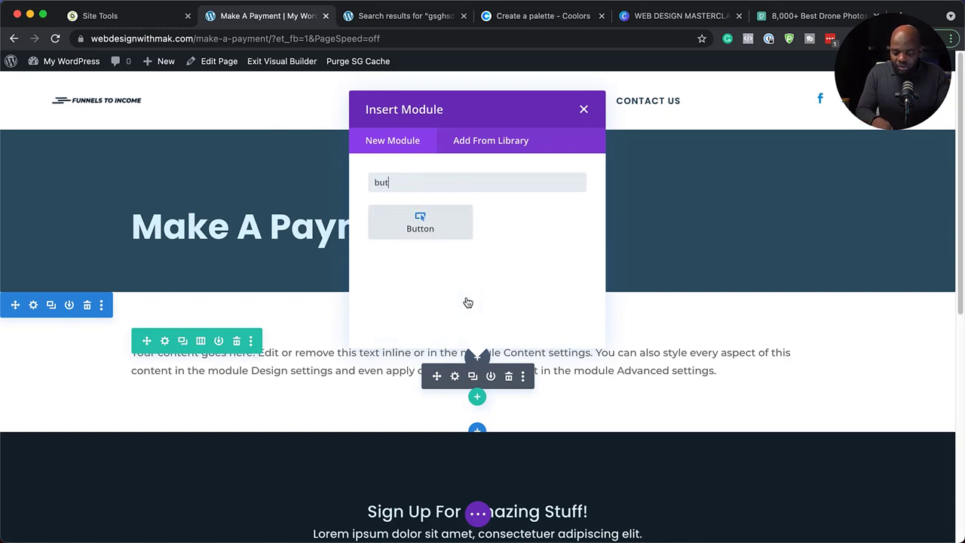
pyautogui.click(436, 230)
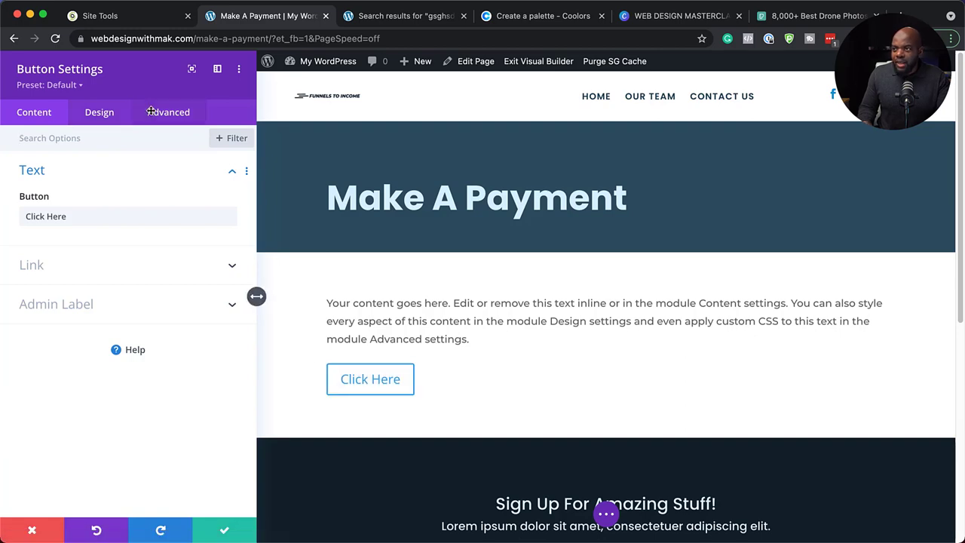
pyautogui.click(105, 114)
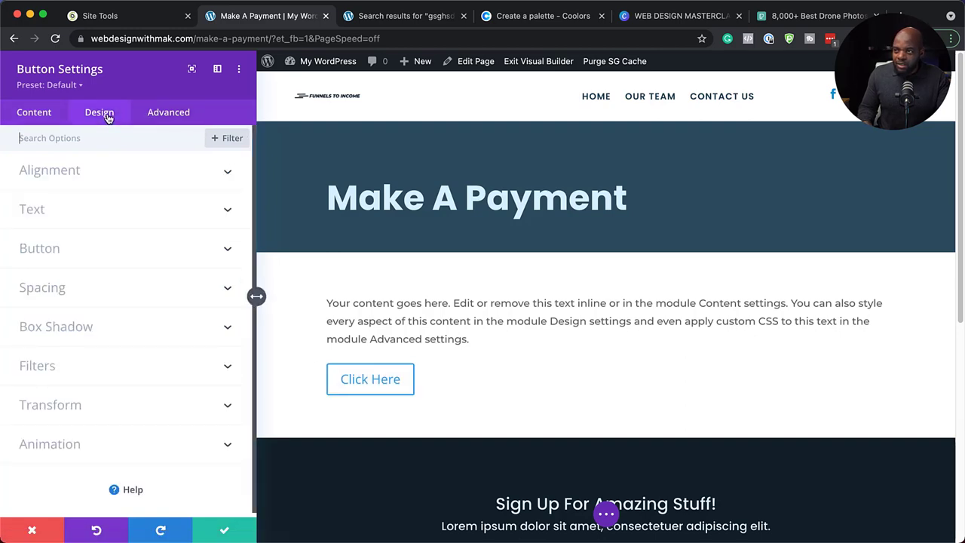
pyautogui.click(61, 261)
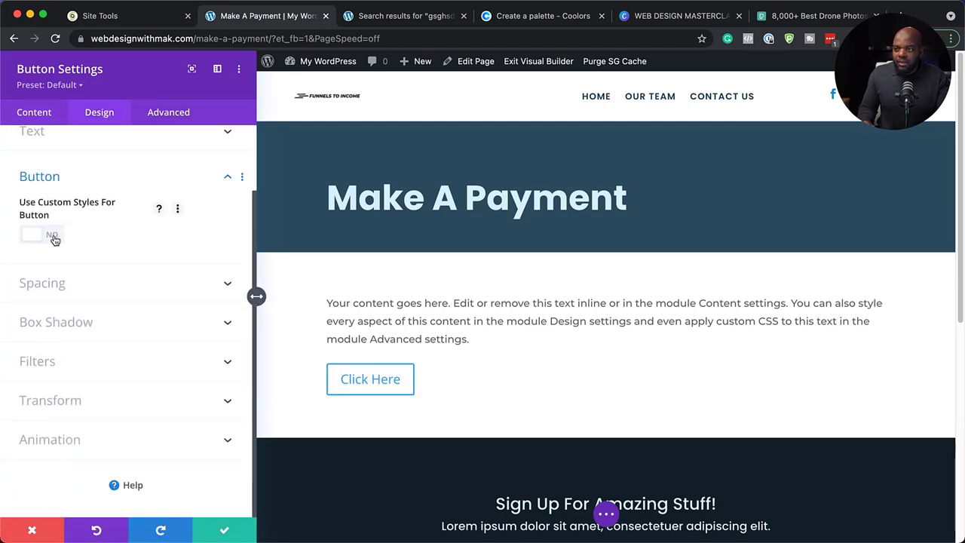
pyautogui.click(52, 236)
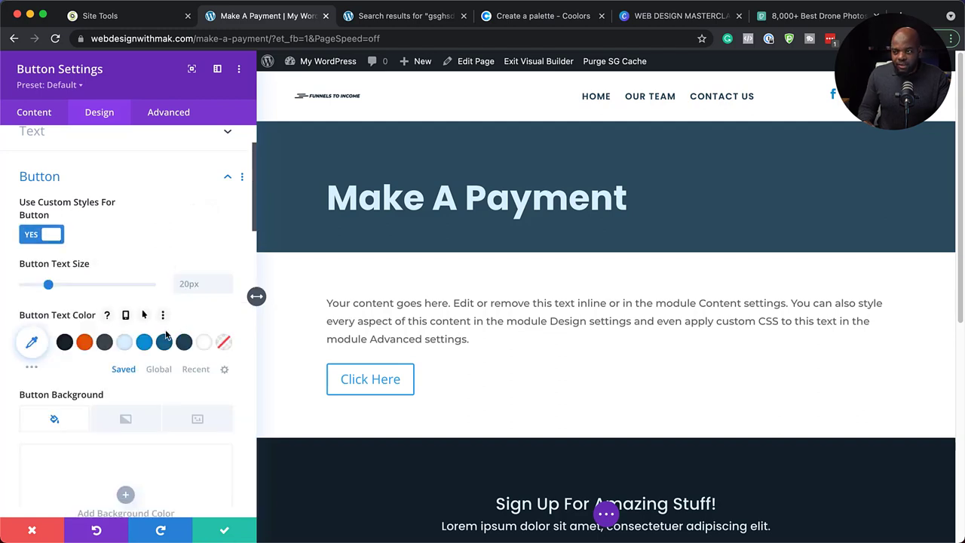
# Give the button an orange background, an orange border and white text.
pyautogui.scroll(-3, 151, 362)
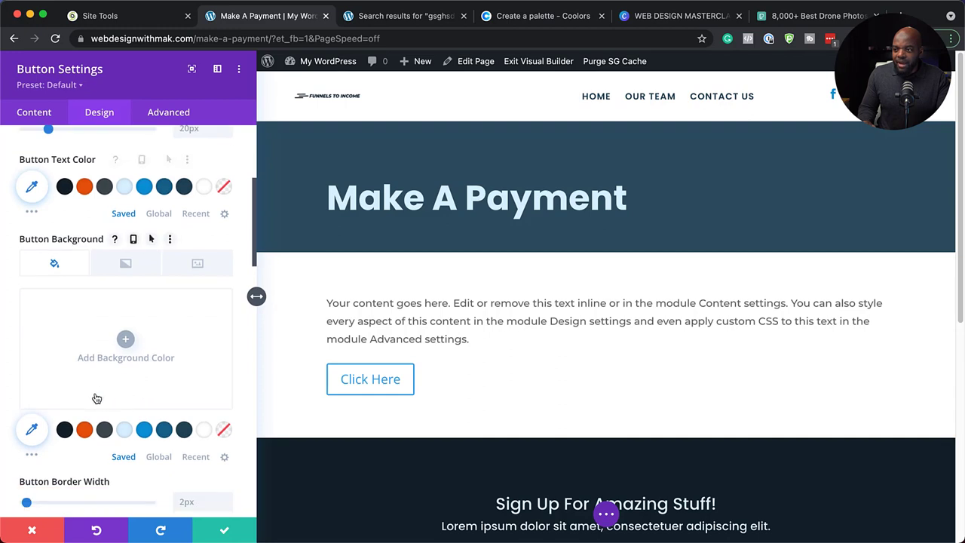
pyautogui.click(84, 430)
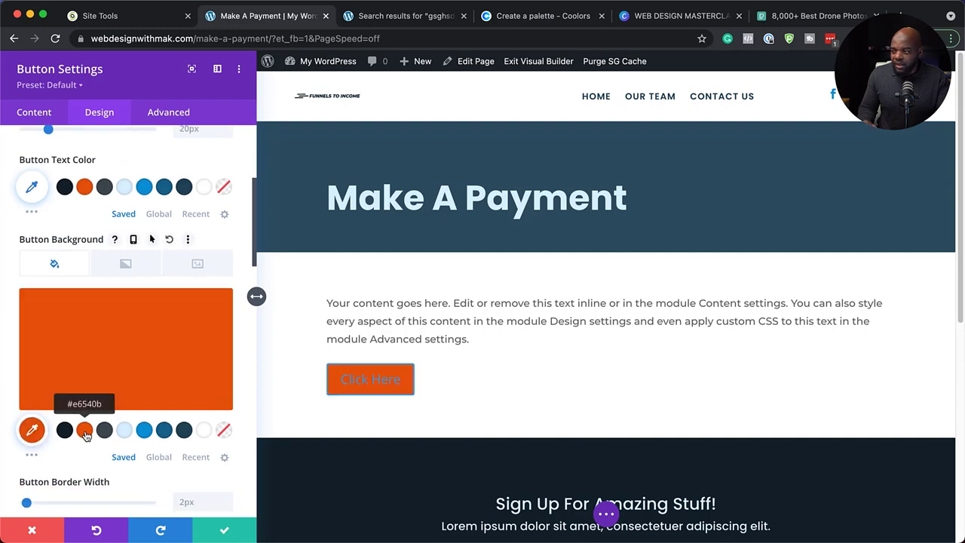
pyautogui.scroll(-3, 85, 435)
pyautogui.click(85, 436)
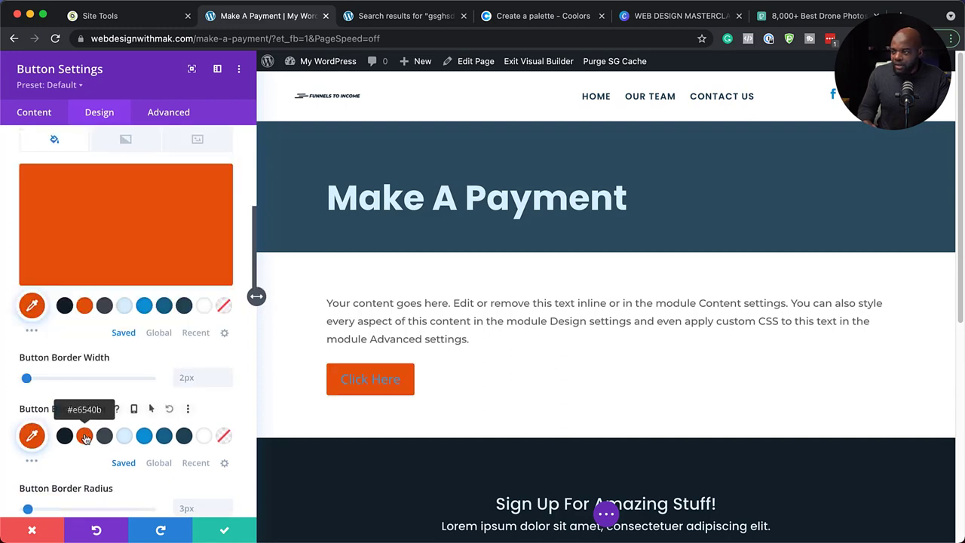
pyautogui.scroll(2, 143, 366)
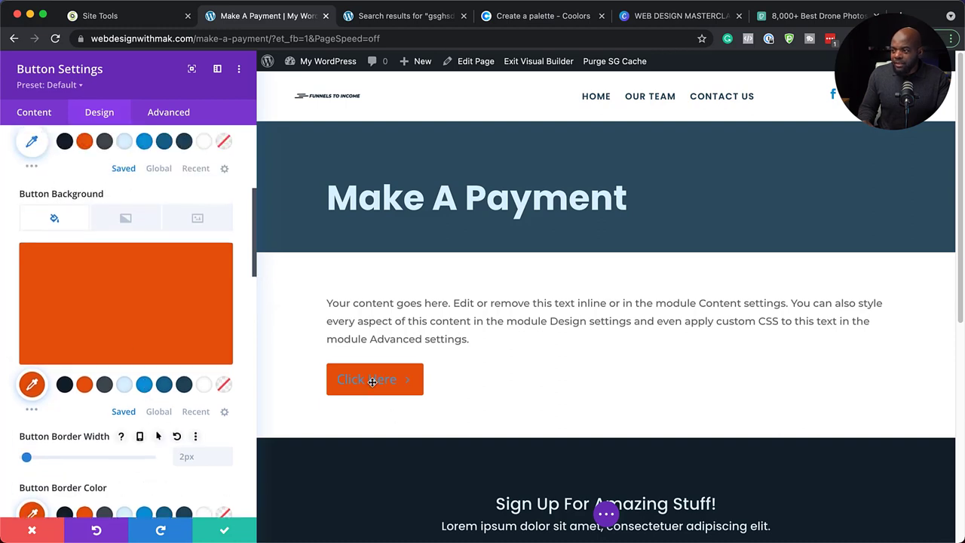
pyautogui.scroll(3, 168, 349)
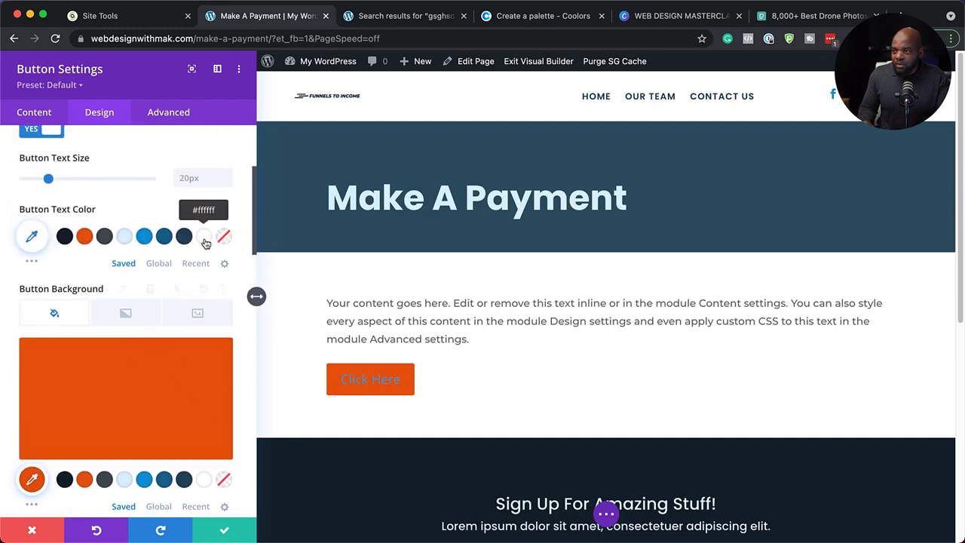
pyautogui.click(204, 236)
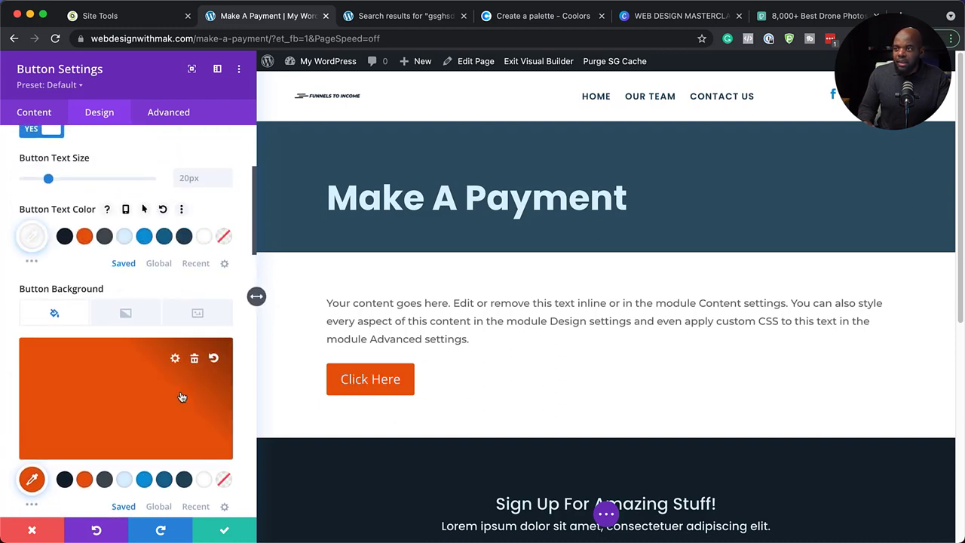
# Set the button font to Montserrat and save the button settings.
pyautogui.scroll(-7, 183, 392)
pyautogui.scroll(-5, 183, 398)
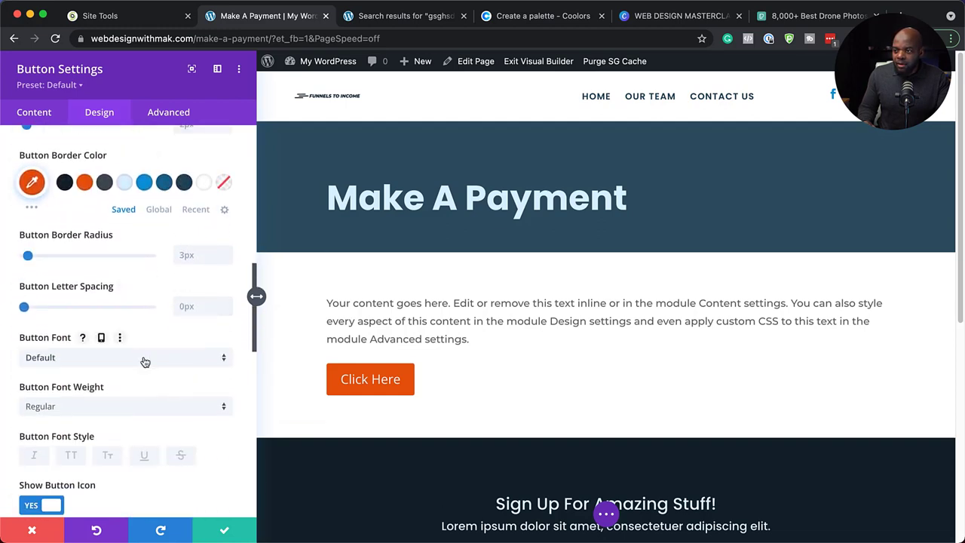
pyautogui.click(143, 359)
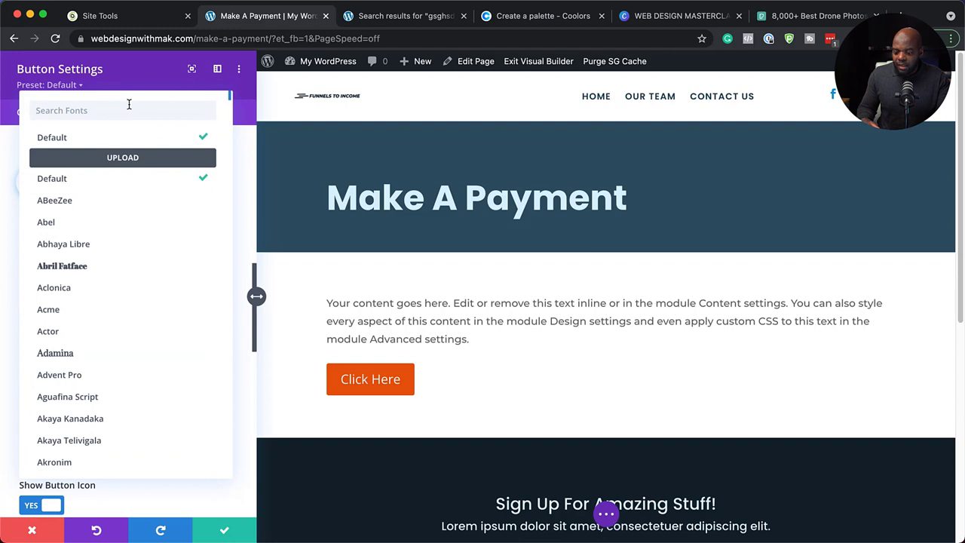
pyautogui.write('mon')
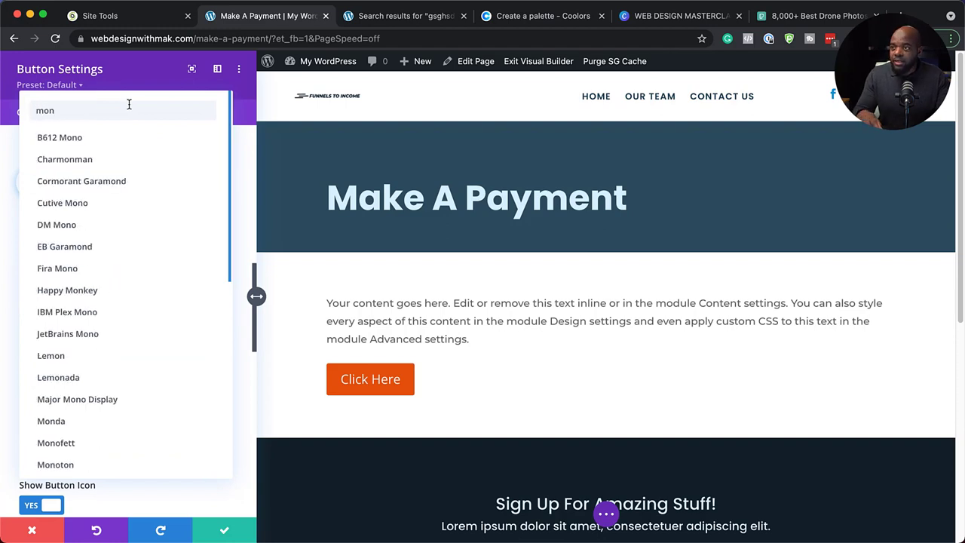
pyautogui.write('t')
pyautogui.click(78, 184)
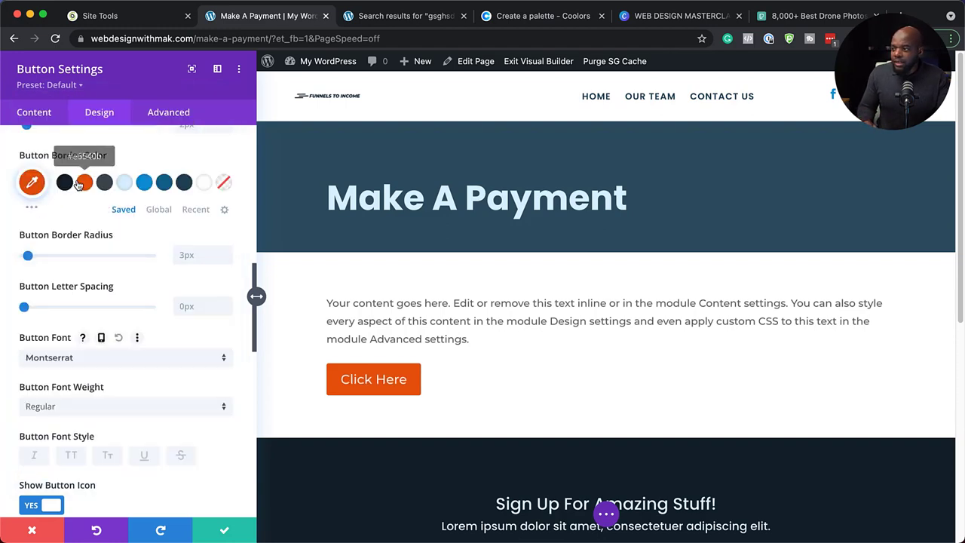
pyautogui.scroll(-1, 136, 379)
pyautogui.scroll(-1, 135, 379)
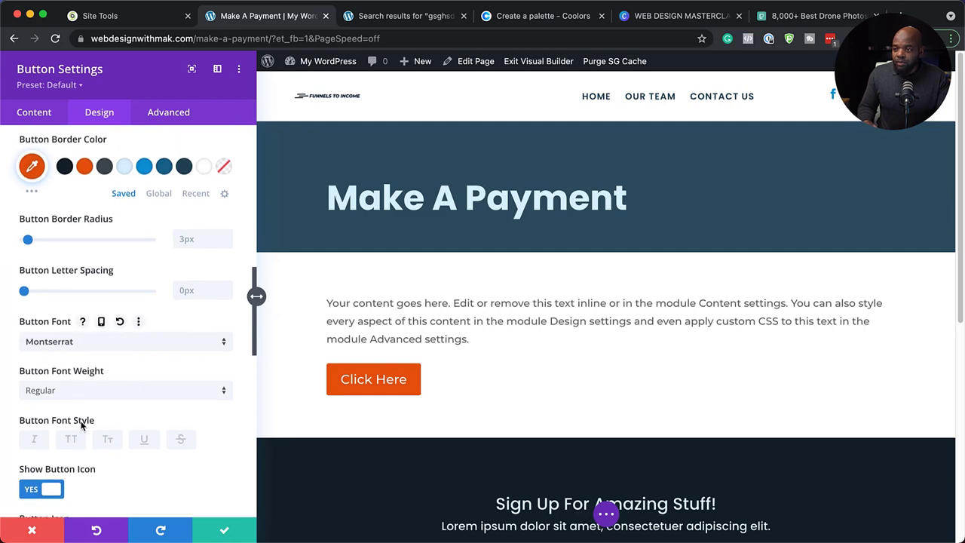
pyautogui.click(227, 532)
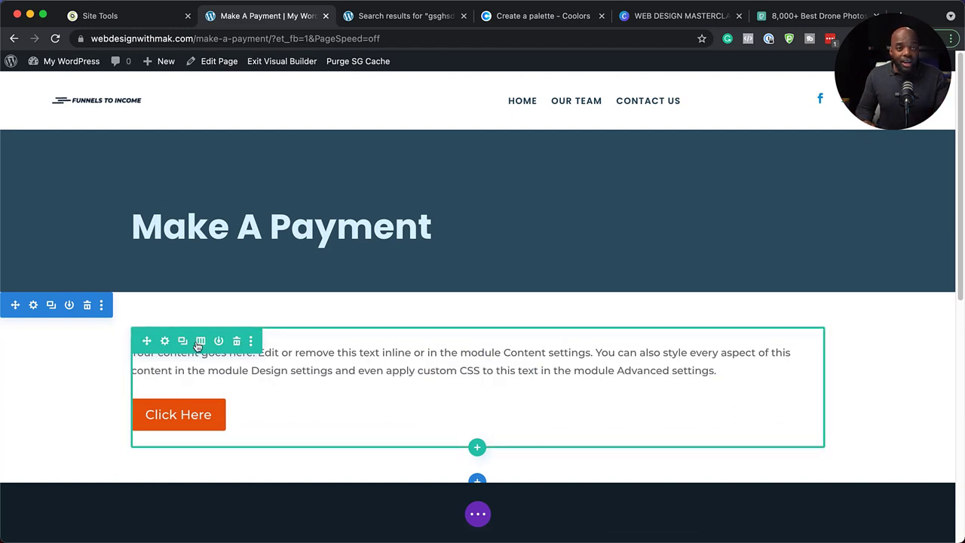
# Insert a two-column row and put a Text module of placeholder copy in its left column.
pyautogui.click(477, 447)
pyautogui.click(496, 213)
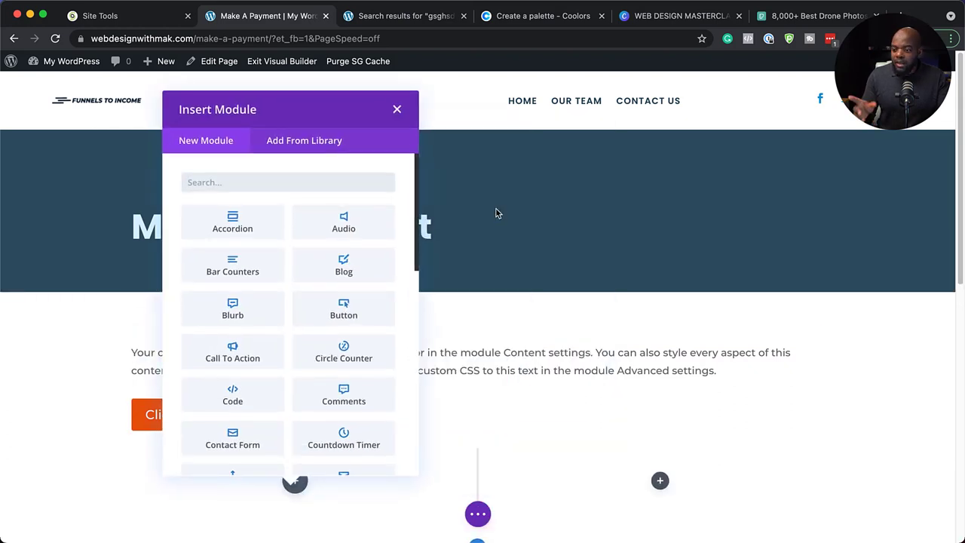
pyautogui.write('tex')
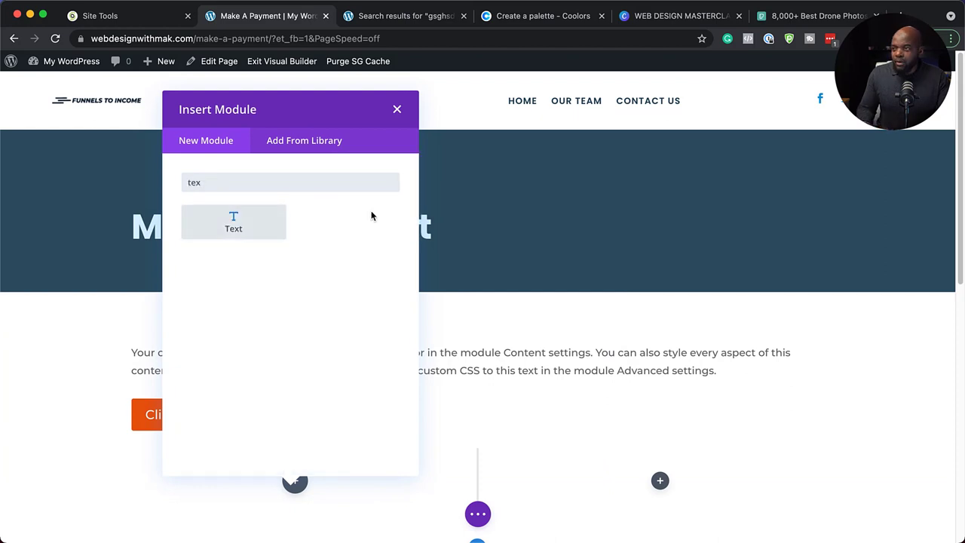
pyautogui.click(250, 226)
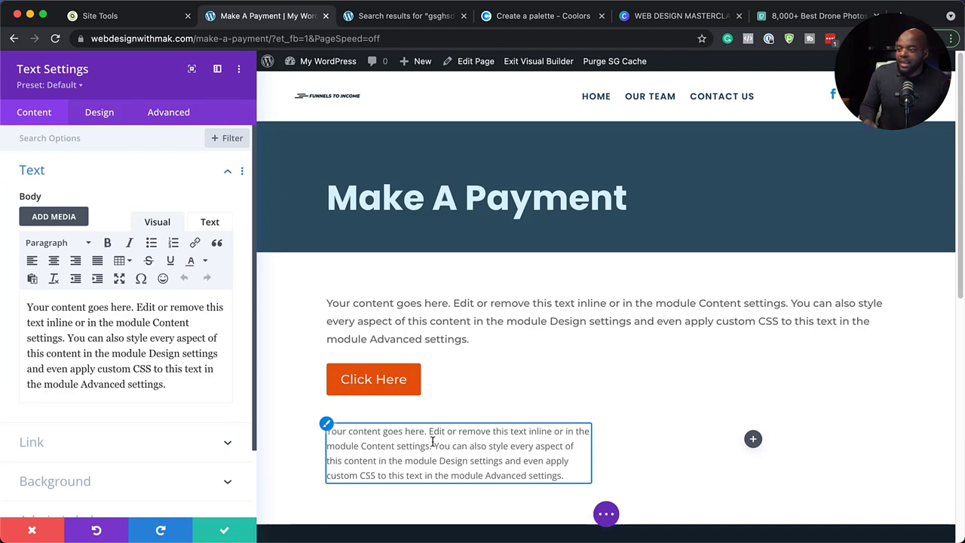
pyautogui.click(226, 531)
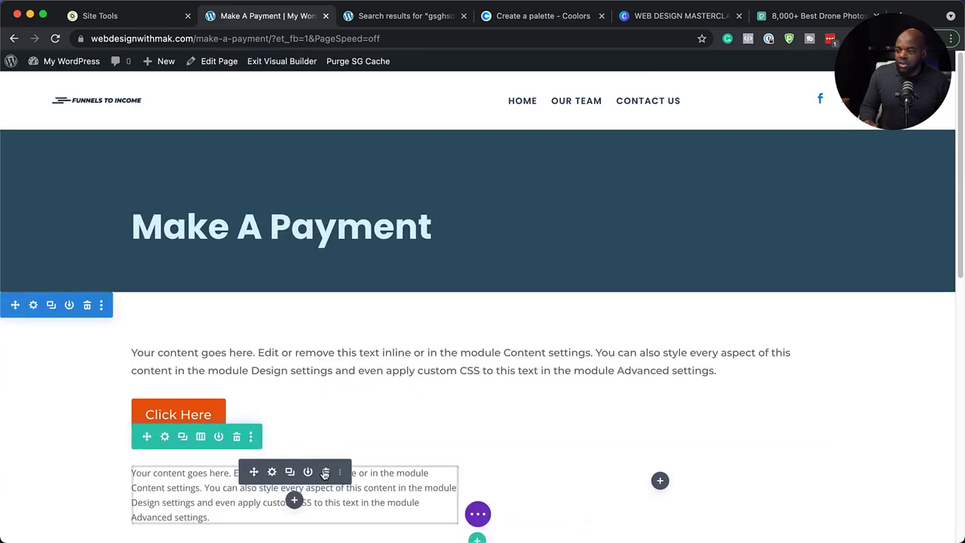
pyautogui.scroll(-3, 226, 467)
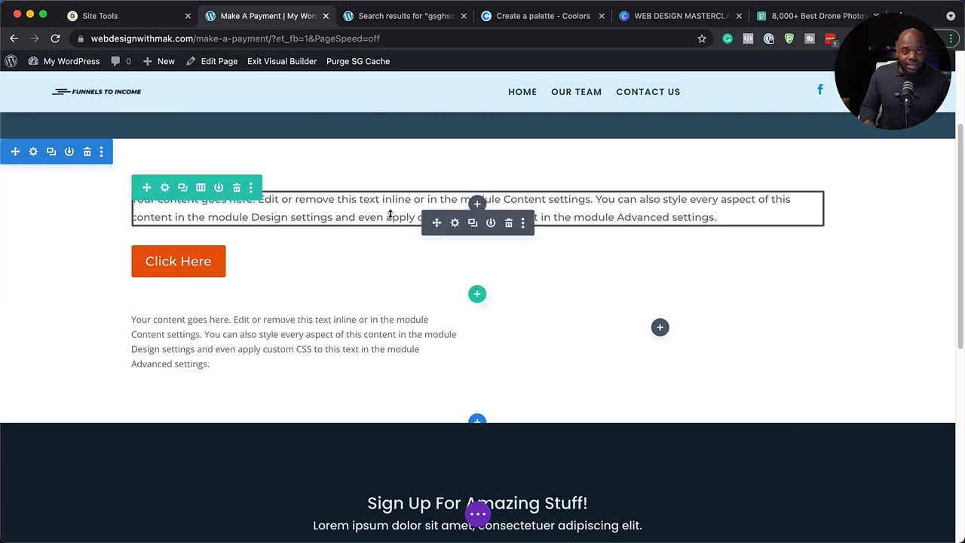
# Insert a default Click Here Button module into the empty right column and save it.
pyautogui.click(660, 327)
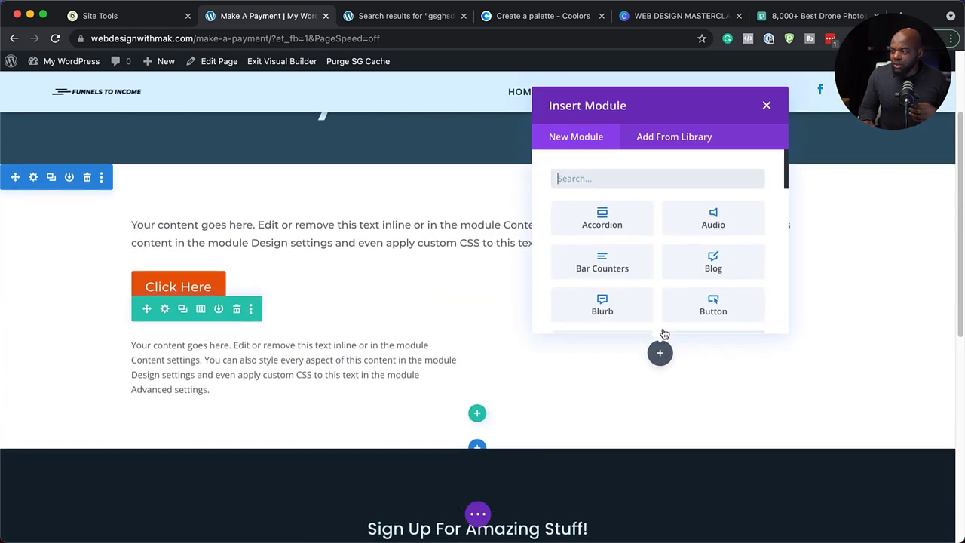
pyautogui.write('butt')
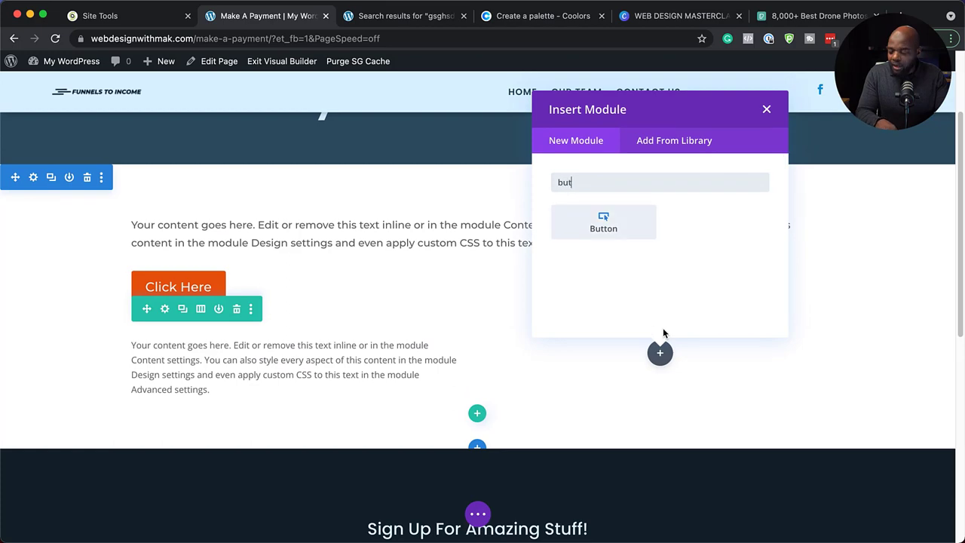
pyautogui.click(628, 228)
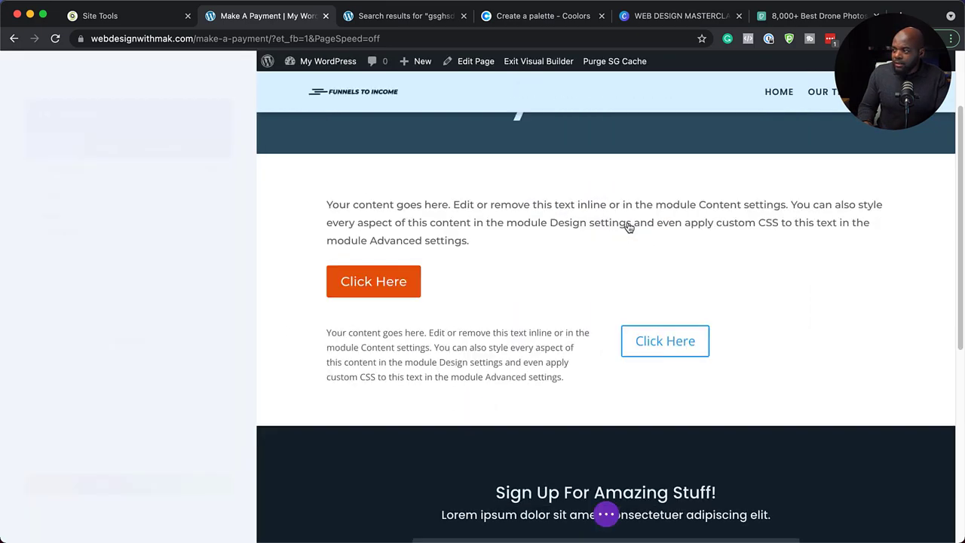
pyautogui.click(214, 533)
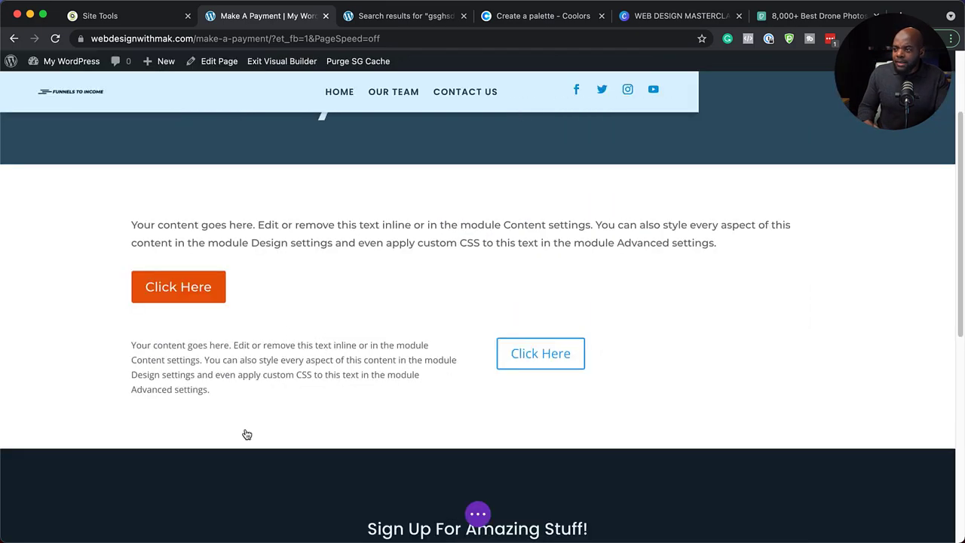
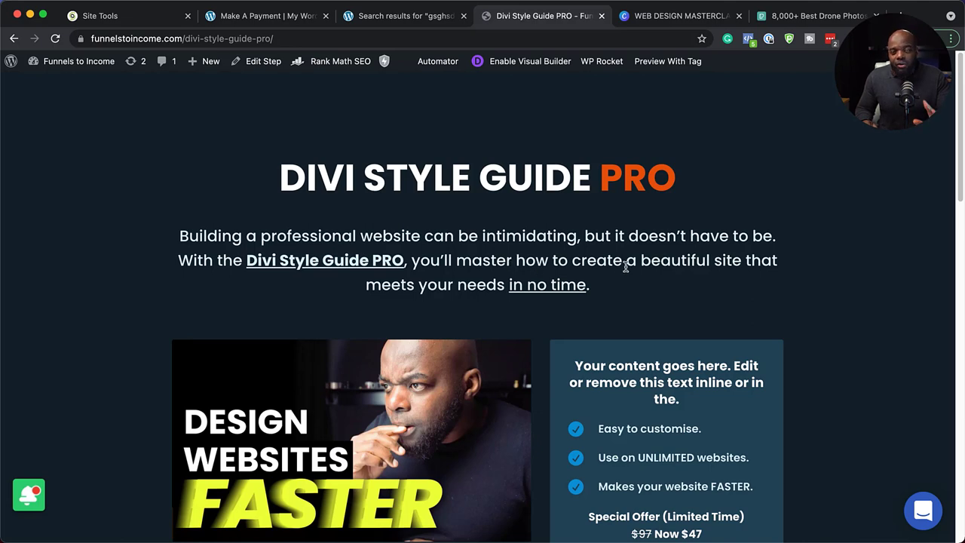
# Highlight the crossed-out $97 price on the sales page, then switch to the Make A Payment tab.
pyautogui.scroll(-5, 625, 265)
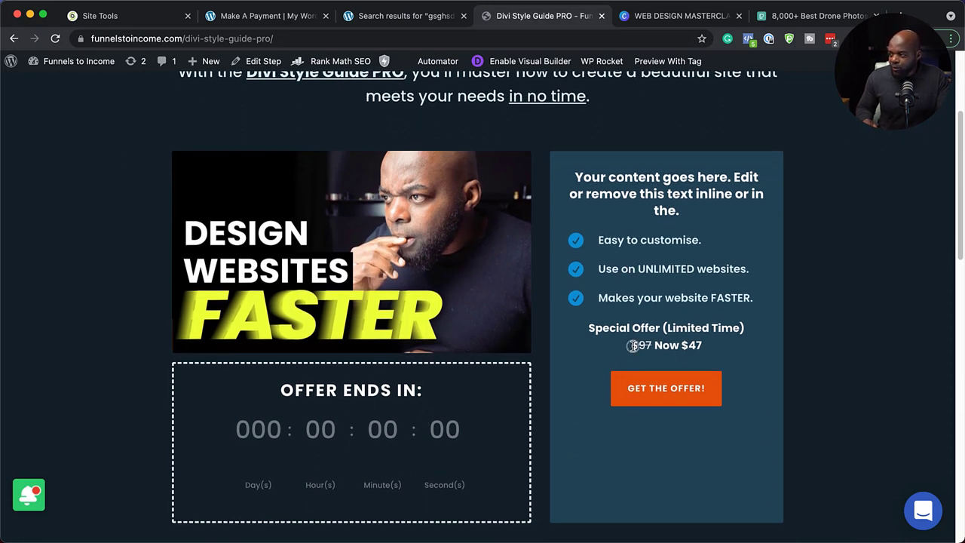
pyautogui.moveTo(632, 346); pyautogui.dragTo(657, 344)
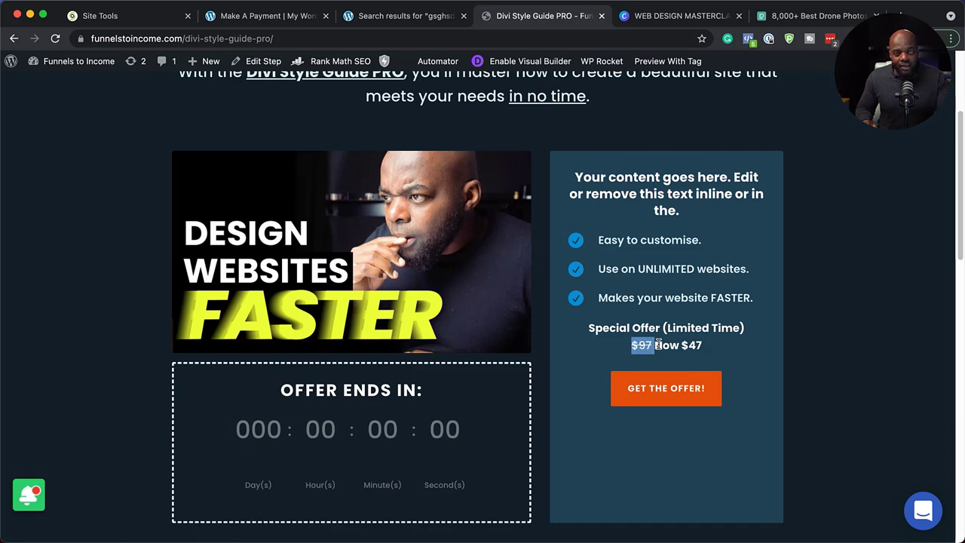
pyautogui.click(732, 373)
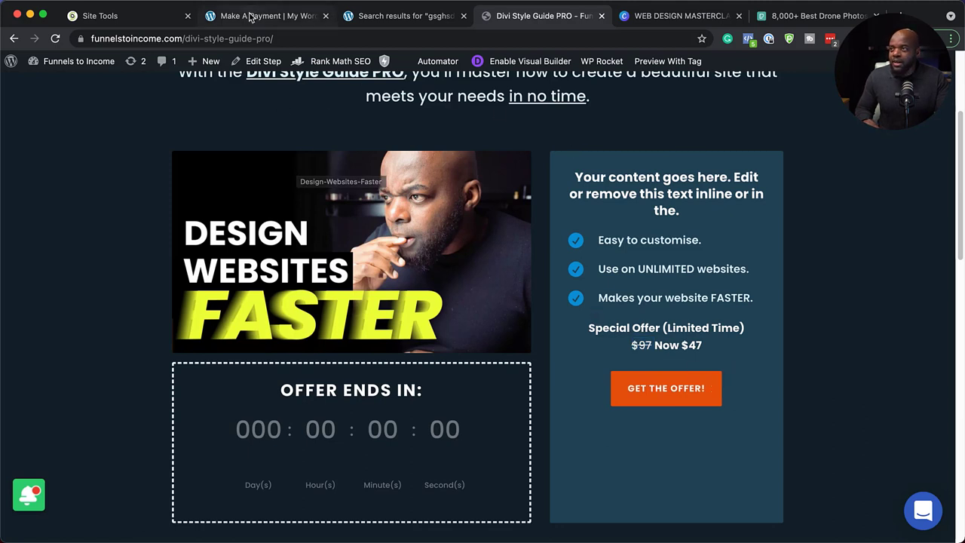
pyautogui.click(251, 20)
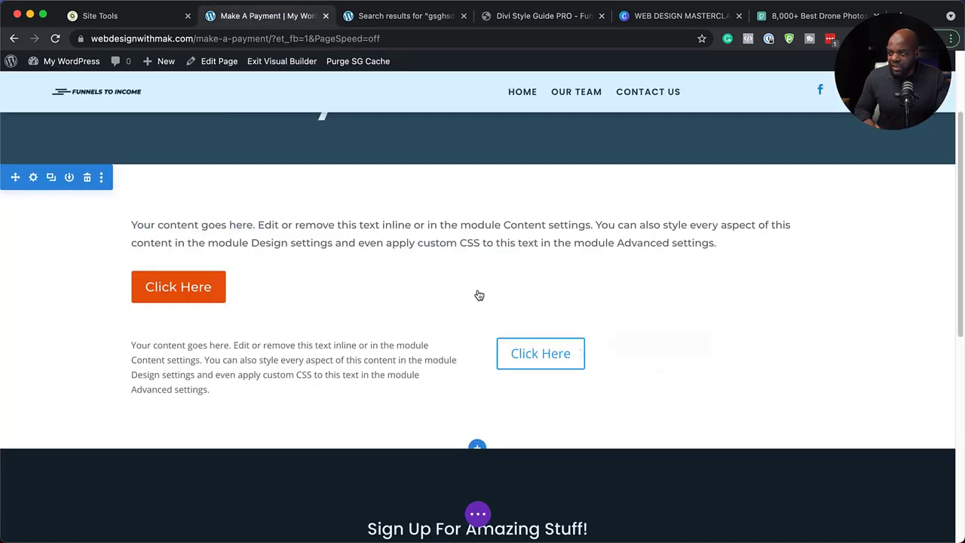
# Delete the Make A Payment section and exit to the dashboard, discarding unsaved changes.
pyautogui.click(87, 178)
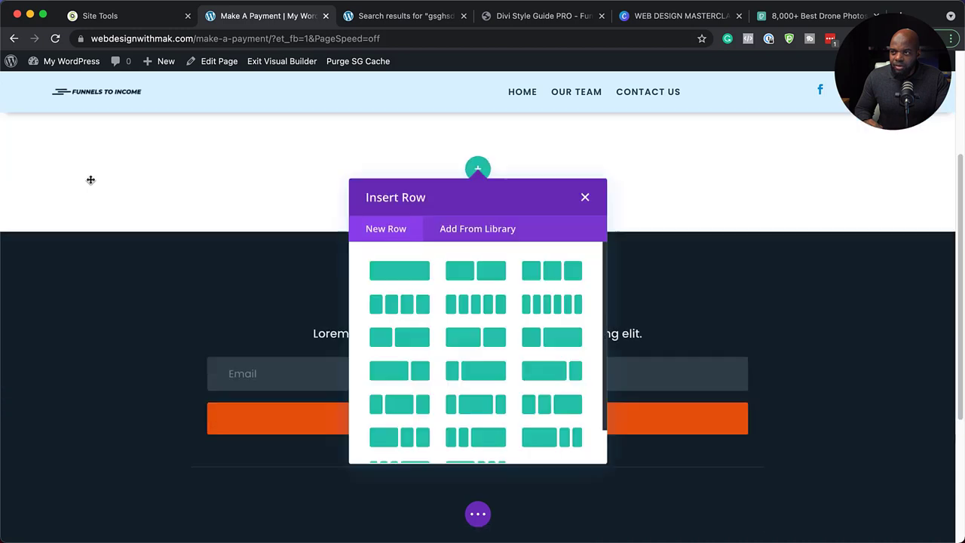
pyautogui.click(584, 197)
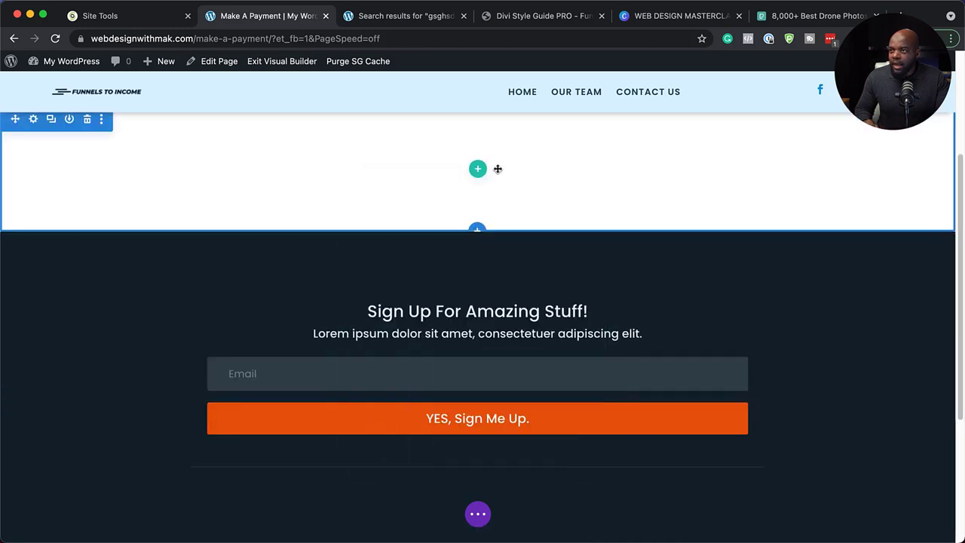
pyautogui.moveTo(57, 62)
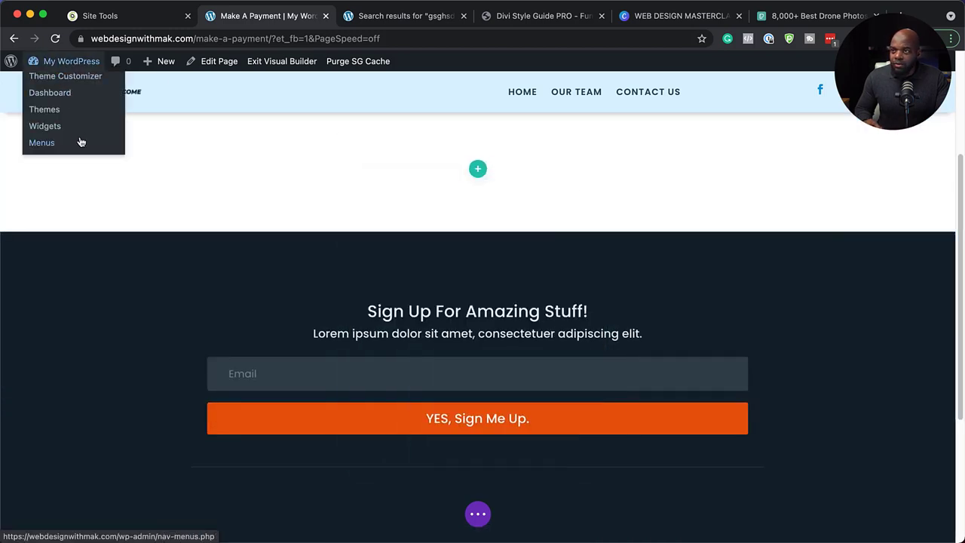
pyautogui.click(50, 93)
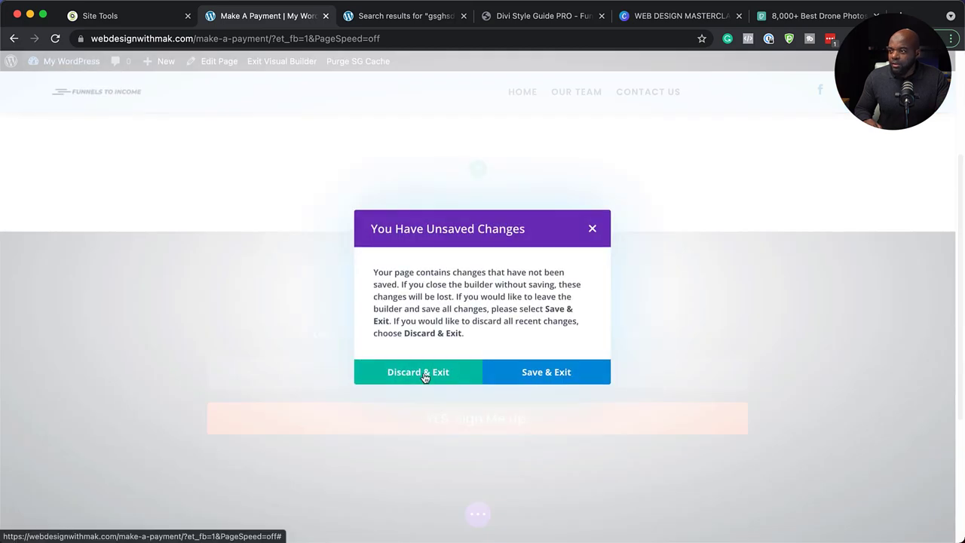
pyautogui.click(422, 372)
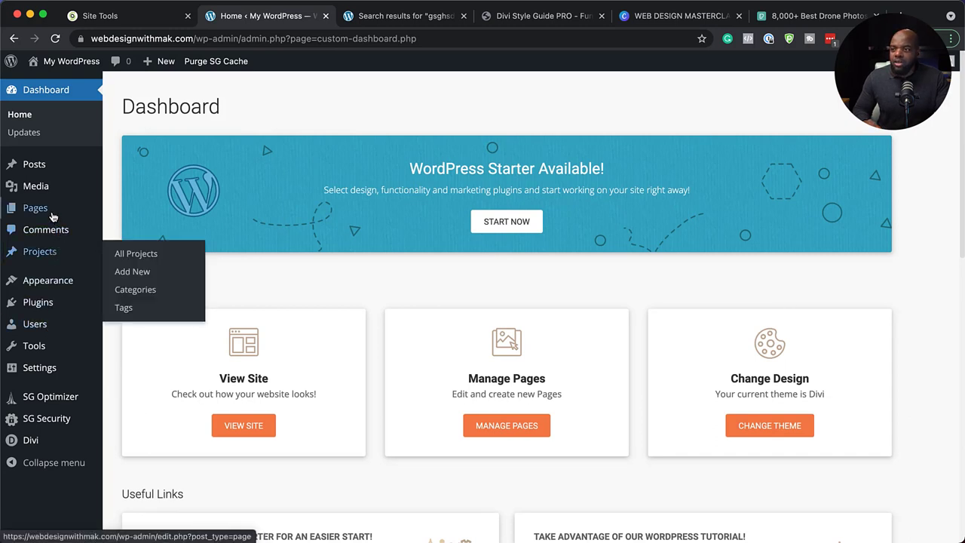
# Add a new page titled 'Style Guide' and open it in Divi, building from scratch.
pyautogui.moveTo(50, 211)
pyautogui.click(134, 228)
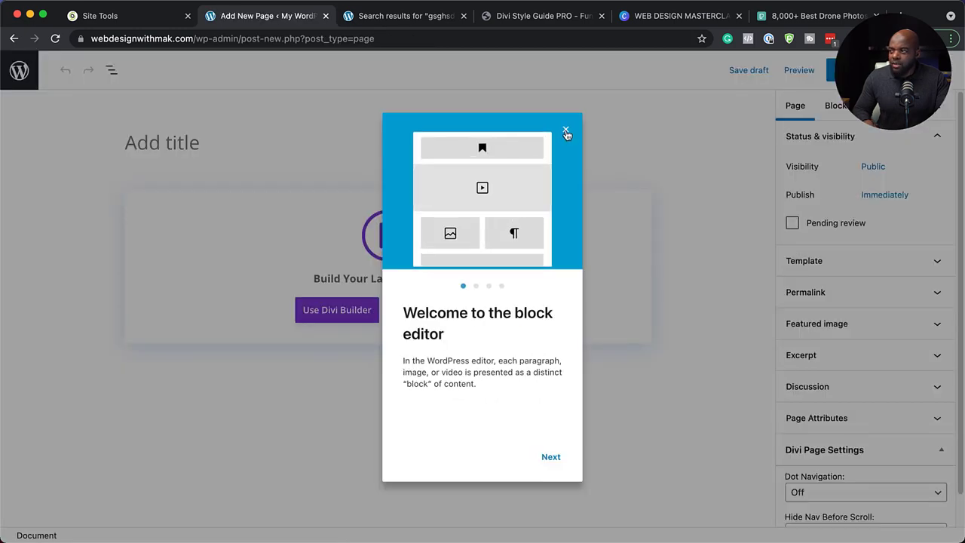
pyautogui.click(567, 132)
pyautogui.click(244, 144)
pyautogui.write('St')
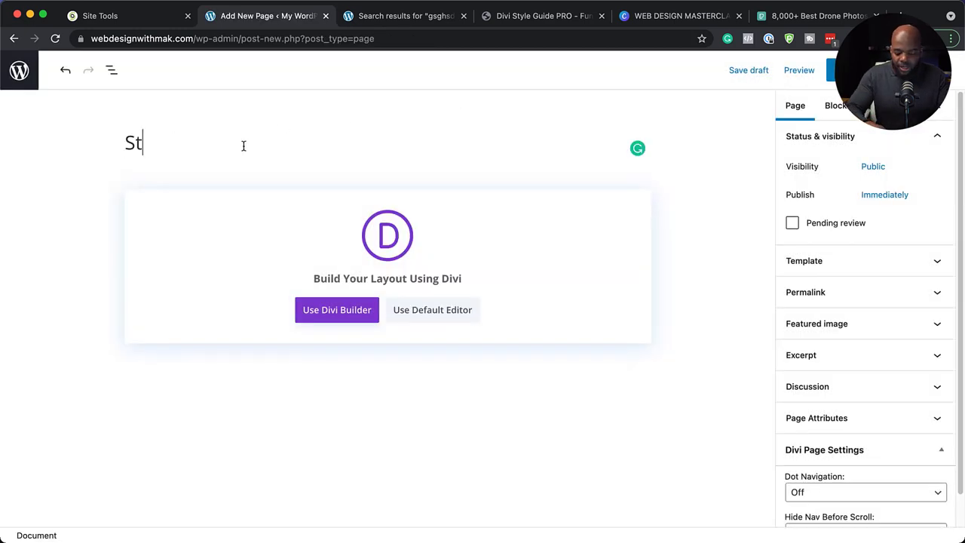
pyautogui.write('yle Guide')
pyautogui.click(329, 312)
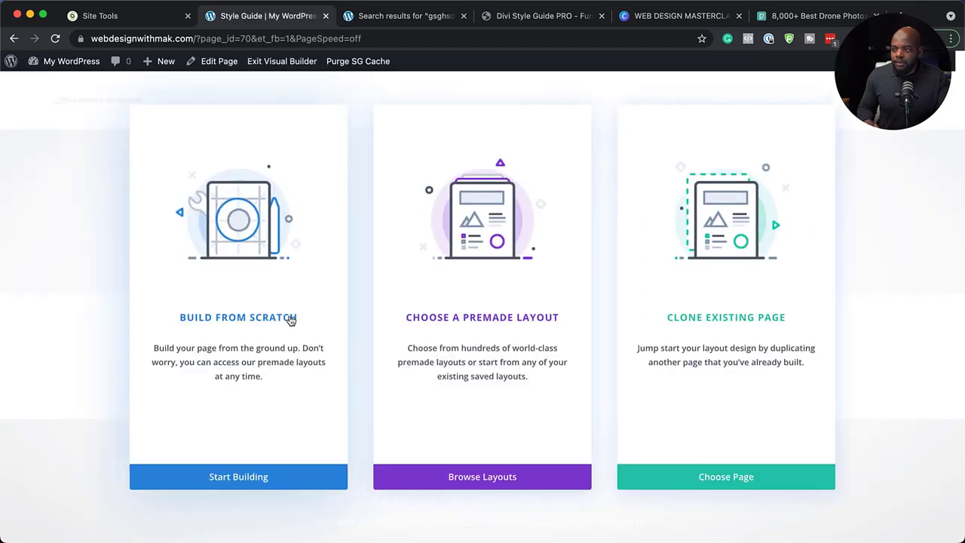
pyautogui.click(319, 317)
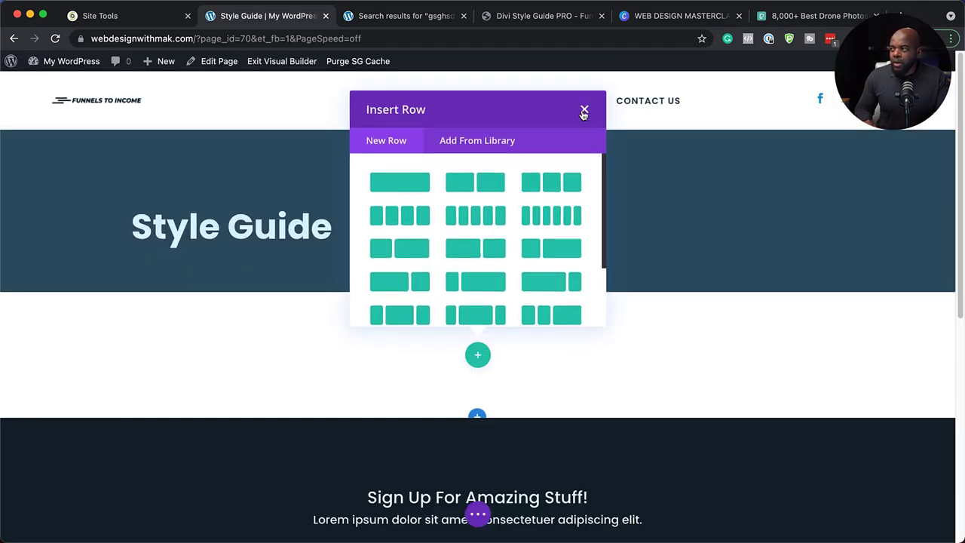
pyautogui.click(584, 110)
# In Finder, unzip Divi-Style-Guide-Pro.zip on the Desktop.
pyautogui.moveTo(108, 535)
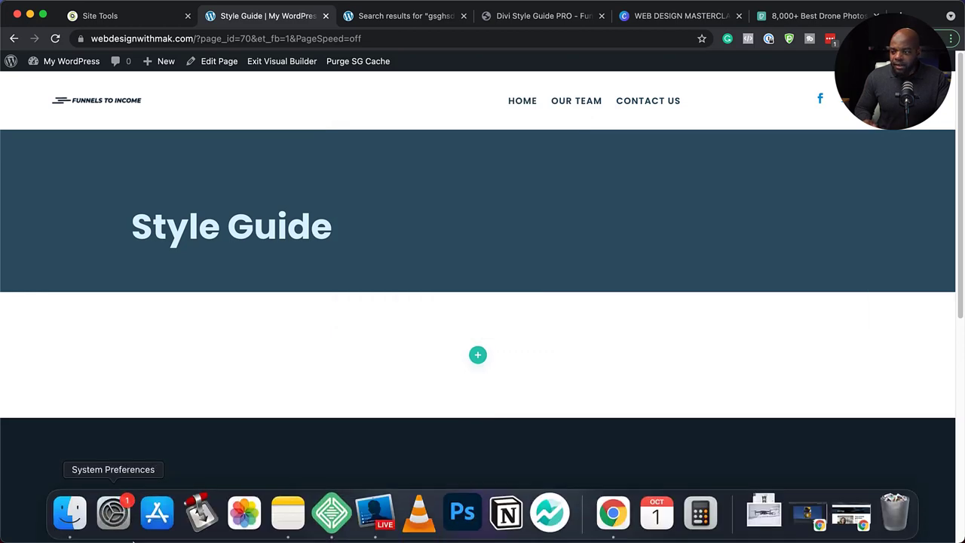
pyautogui.click(68, 515)
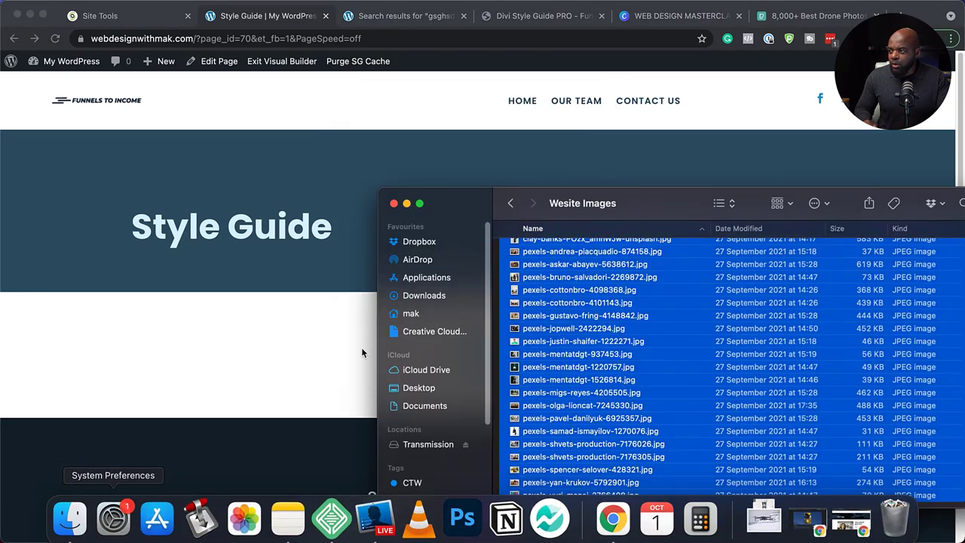
pyautogui.click(419, 388)
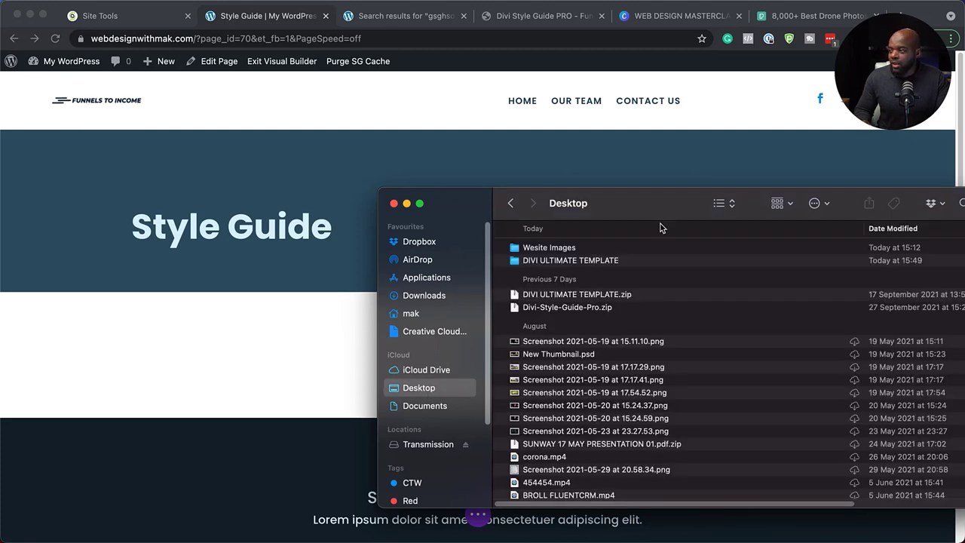
pyautogui.moveTo(666, 210); pyautogui.dragTo(495, 212)
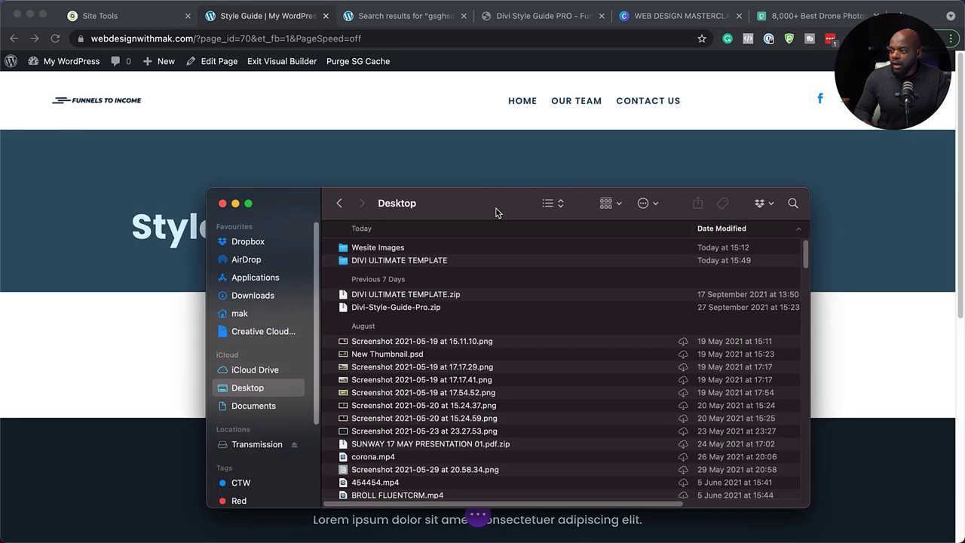
pyautogui.click(411, 311)
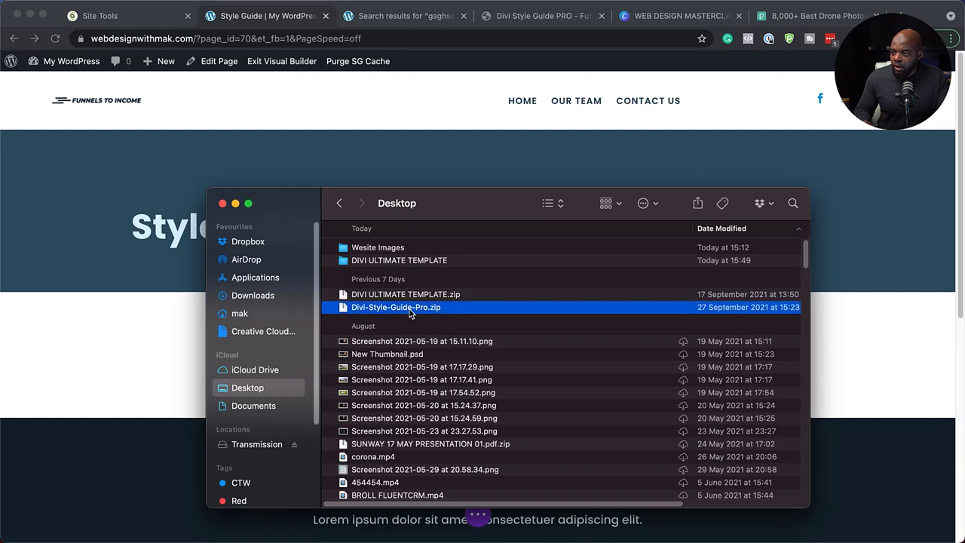
pyautogui.doubleClick(410, 309)
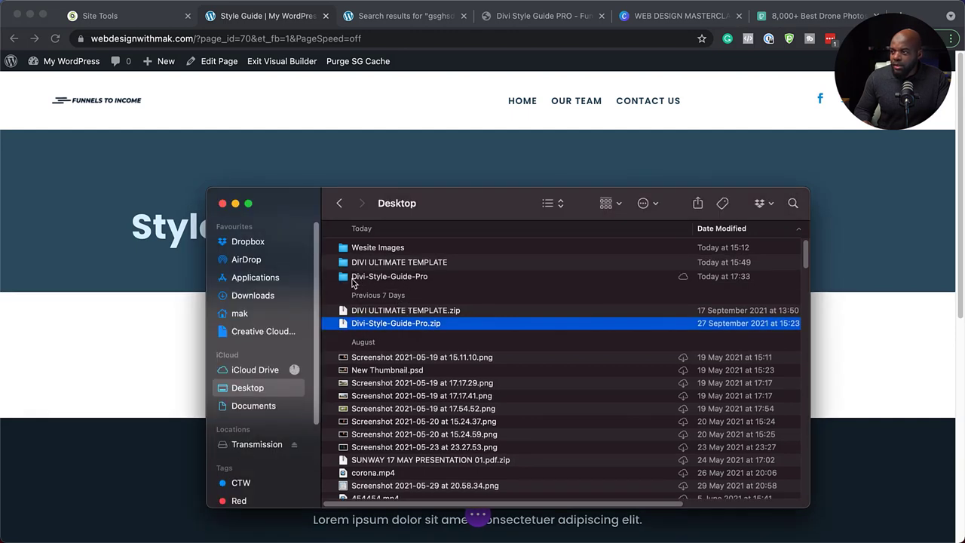
# Open the extracted folder and drag Divi Style Guide PRO.json onto the builder for import.
pyautogui.doubleClick(402, 279)
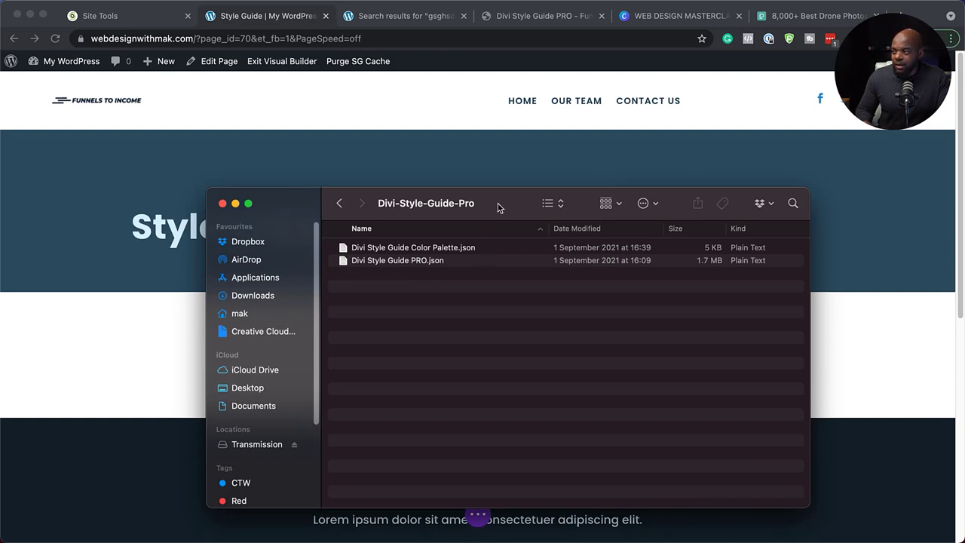
pyautogui.moveTo(497, 206); pyautogui.dragTo(631, 243)
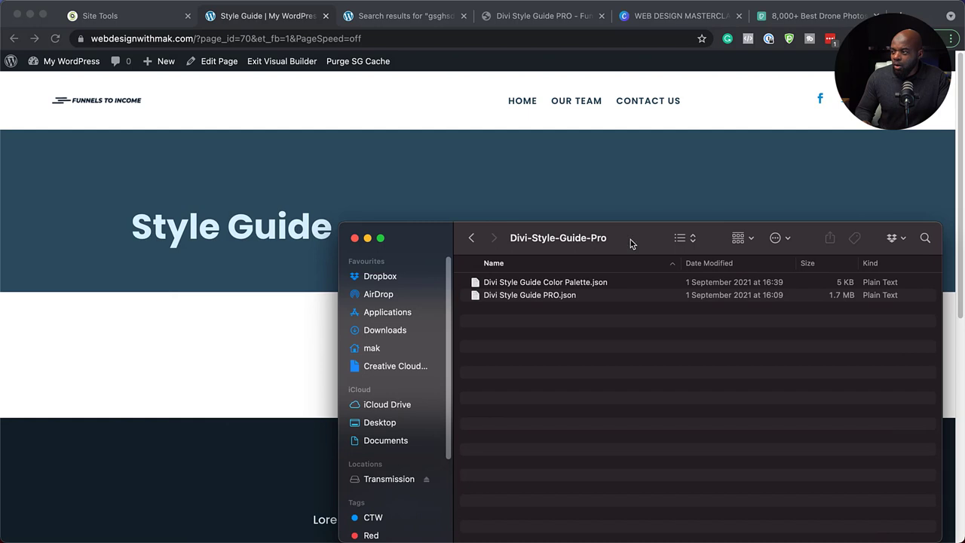
pyautogui.click(513, 299)
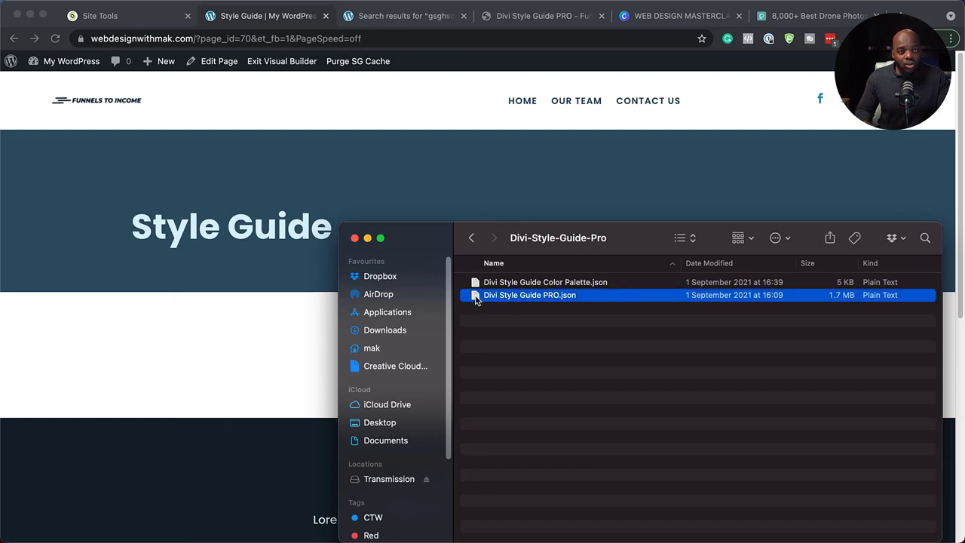
pyautogui.moveTo(474, 298); pyautogui.dragTo(210, 329)
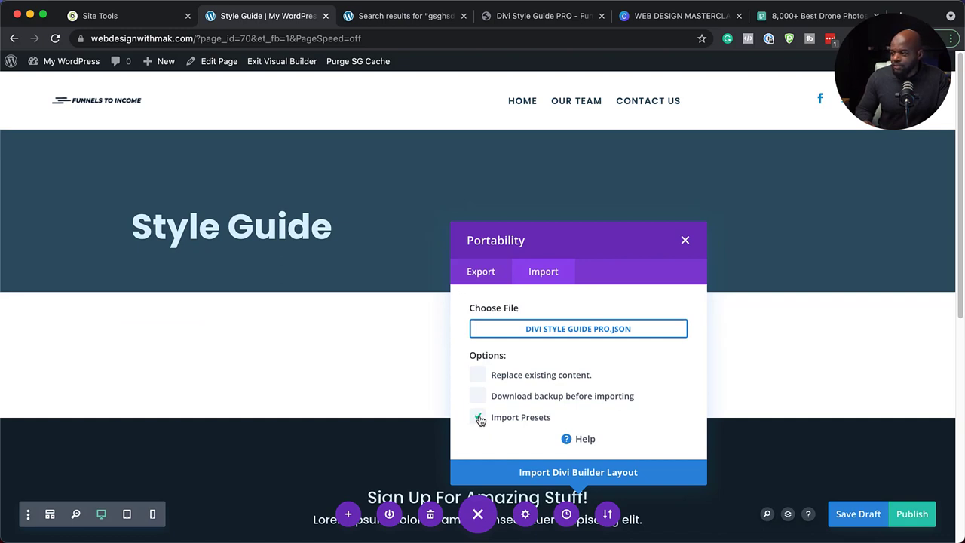
# Import Divi Style Guide PRO.json as a Divi Builder layout, then publish the Style Guide page.
pyautogui.click(581, 473)
pyautogui.scroll(-3, 551, 330)
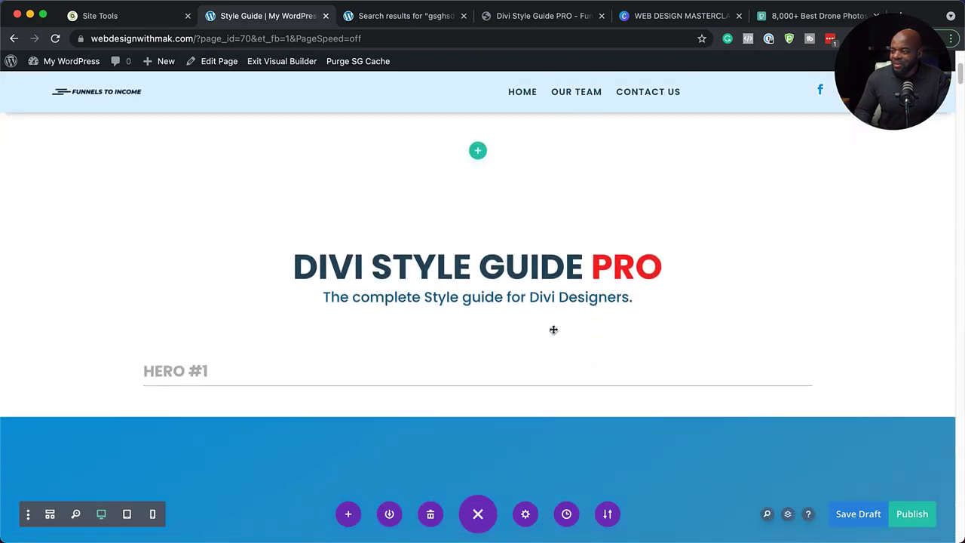
pyautogui.scroll(-1, 539, 325)
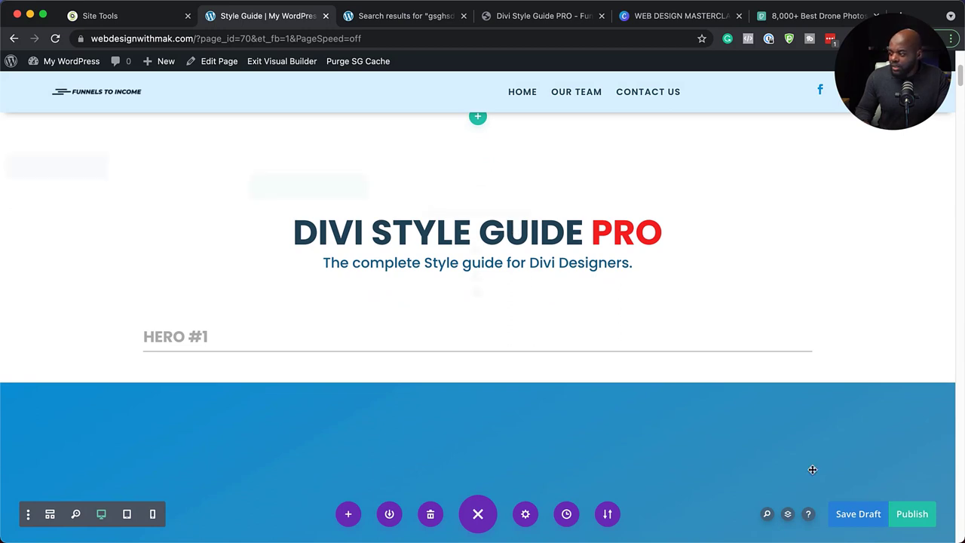
pyautogui.click(913, 515)
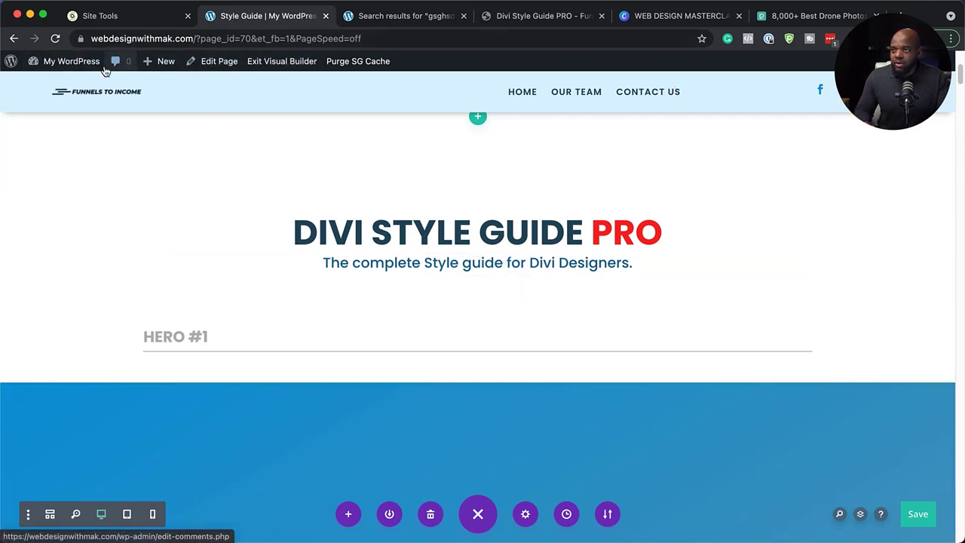
# Open the dashboard in a new tab, scroll through the live Style Guide page, then go to that tab.
pyautogui.moveTo(66, 70)
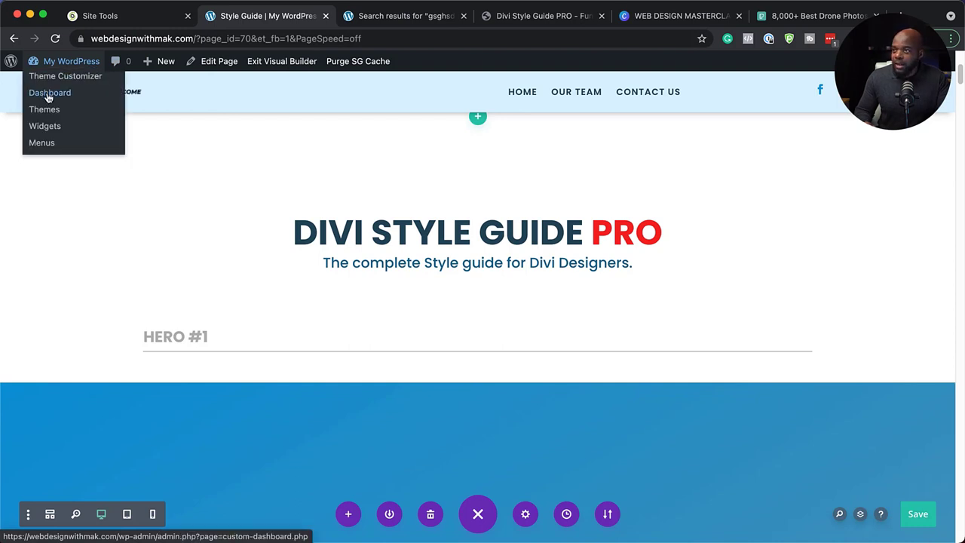
pyautogui.keyDown('super'); pyautogui.click(47, 94); pyautogui.keyUp('super')
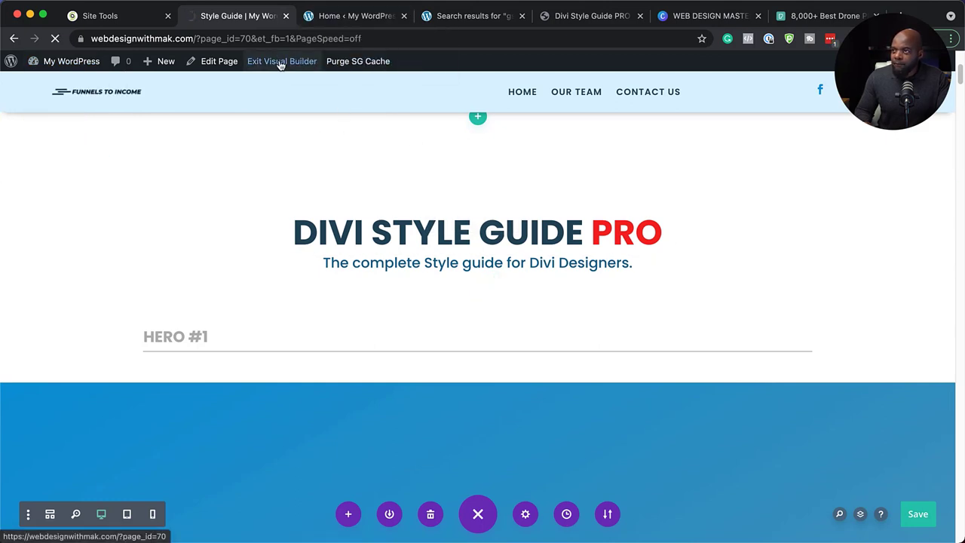
pyautogui.scroll(-4, 431, 242)
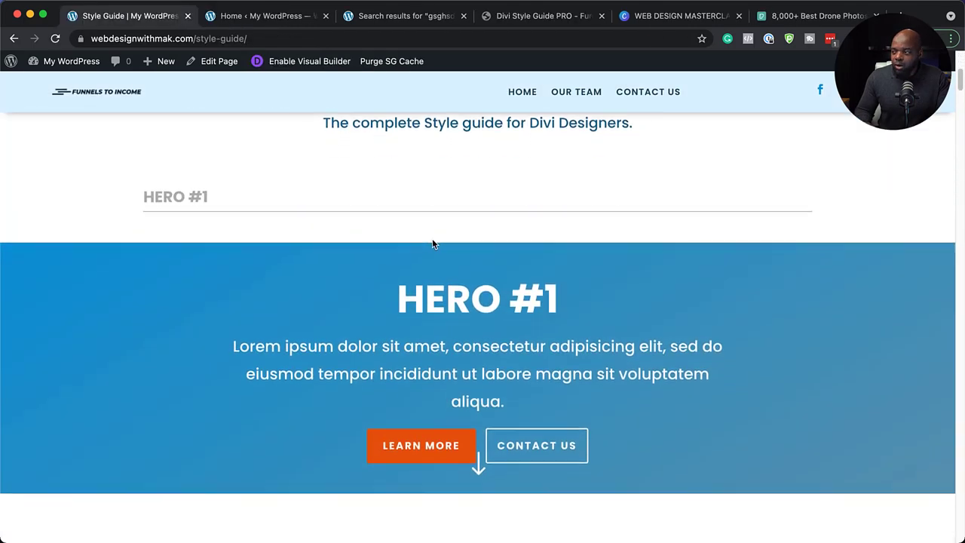
pyautogui.scroll(-1, 433, 243)
pyautogui.scroll(-2, 433, 243)
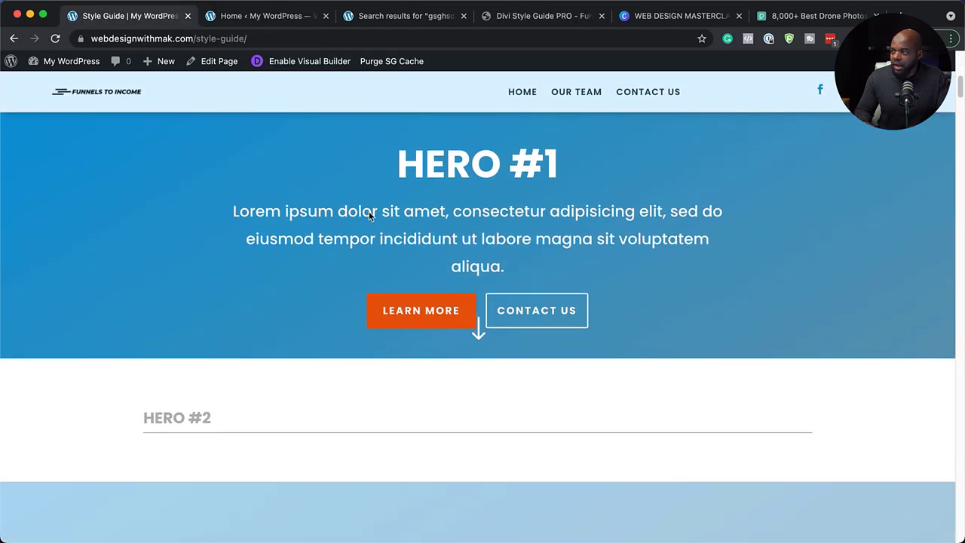
pyautogui.scroll(-8, 397, 276)
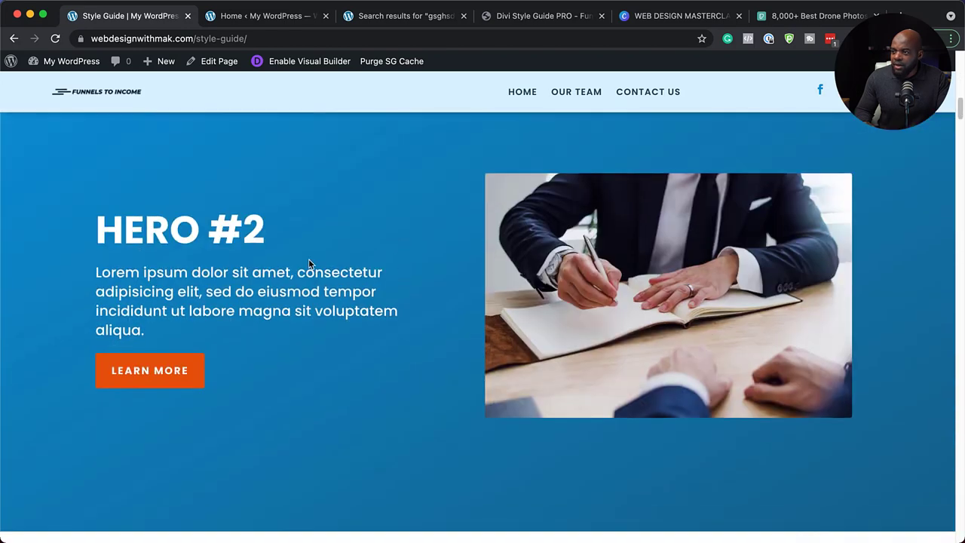
pyautogui.scroll(-5, 356, 301)
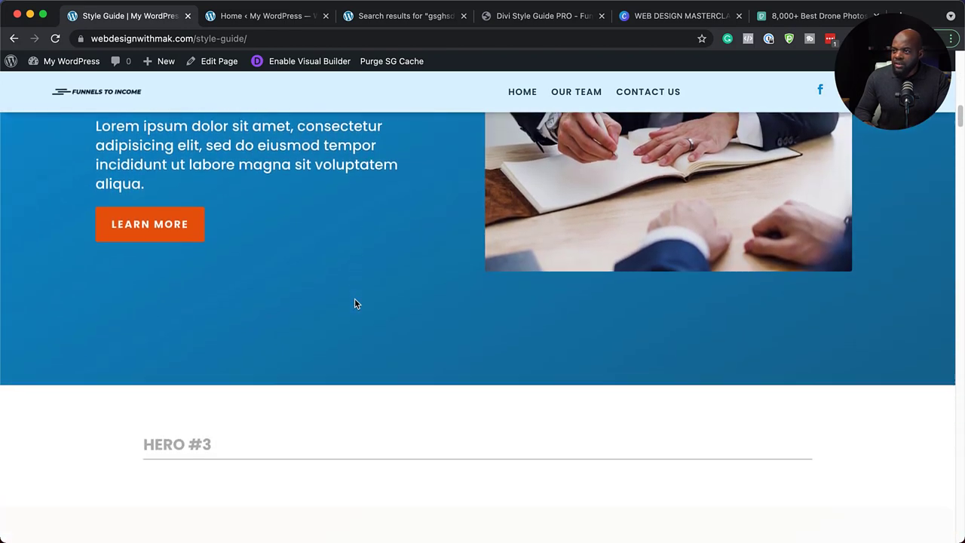
pyautogui.scroll(-10, 356, 304)
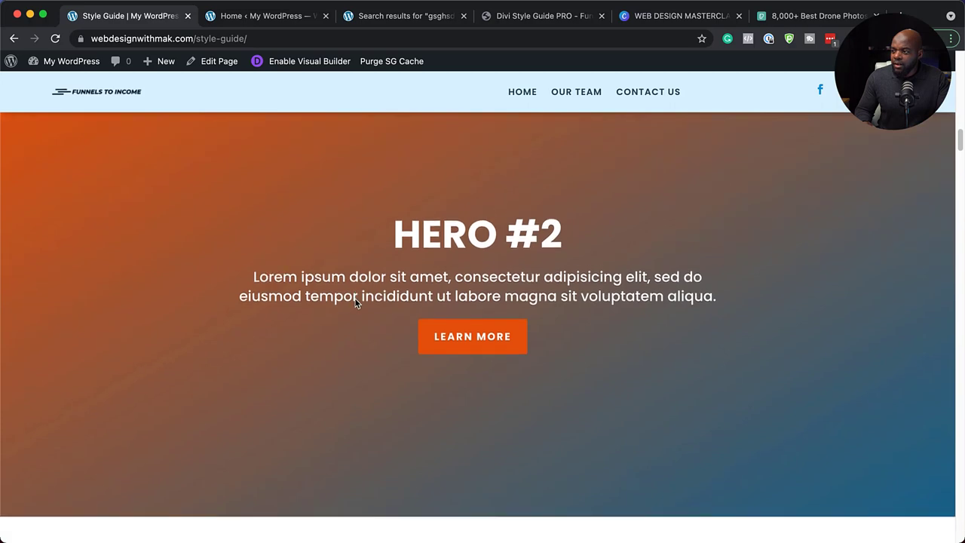
pyautogui.scroll(-11, 356, 303)
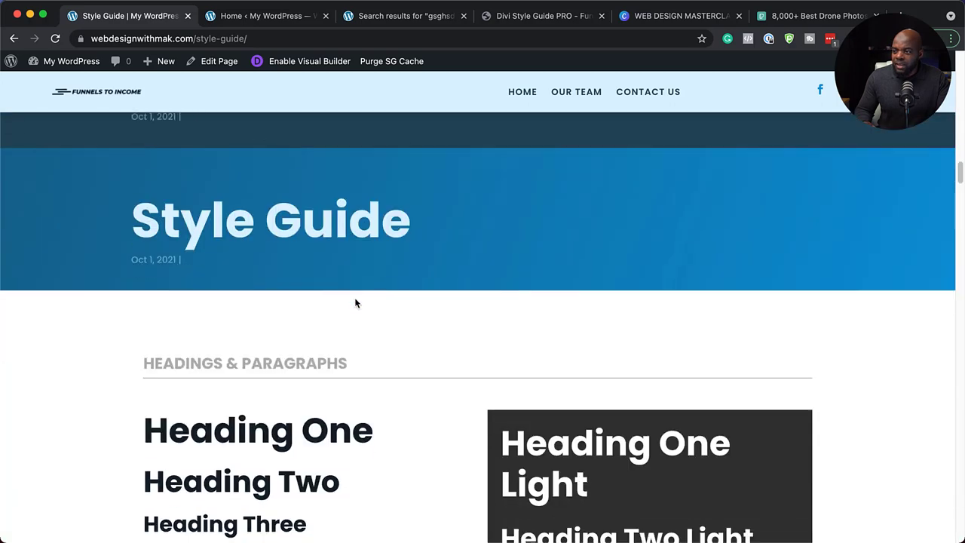
pyautogui.scroll(-1, 356, 303)
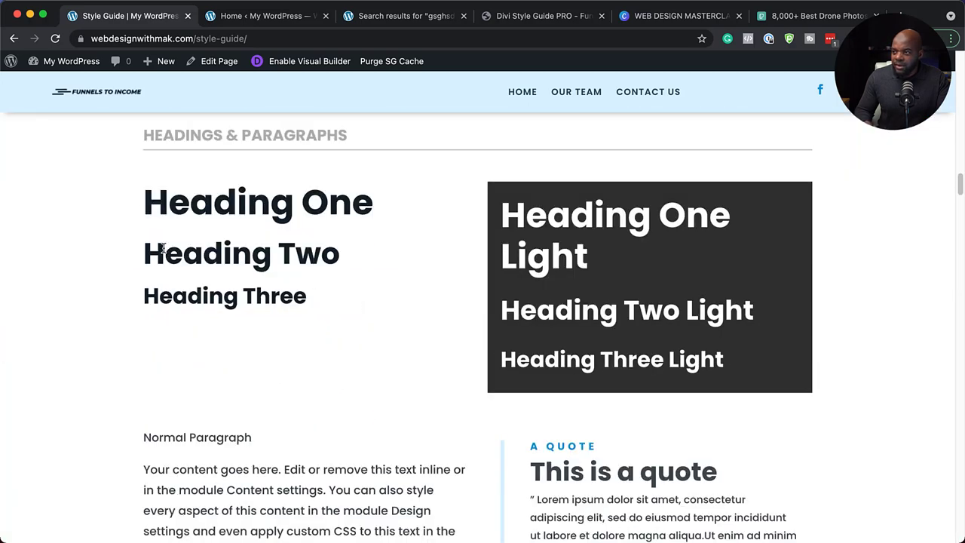
pyautogui.scroll(-10, 353, 294)
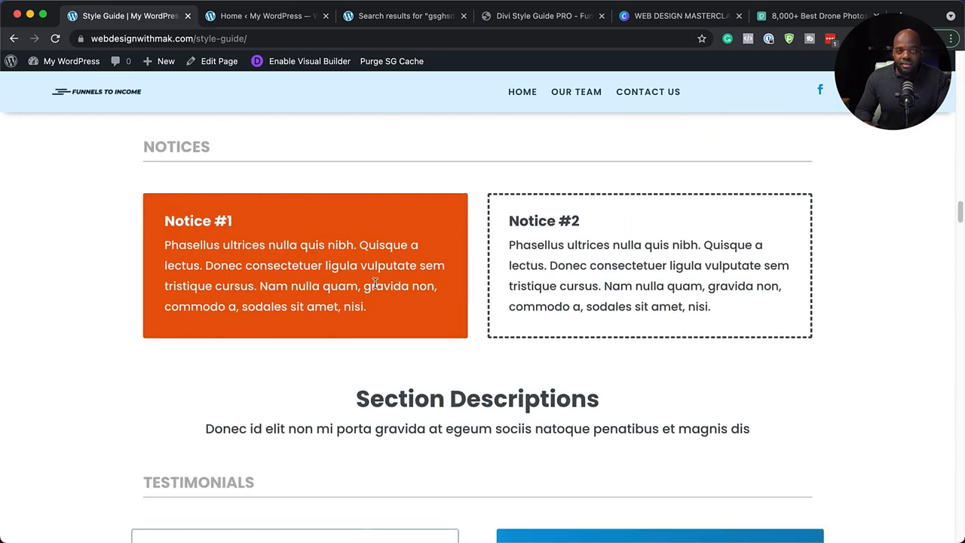
pyautogui.scroll(-2, 369, 285)
pyautogui.scroll(-8, 375, 283)
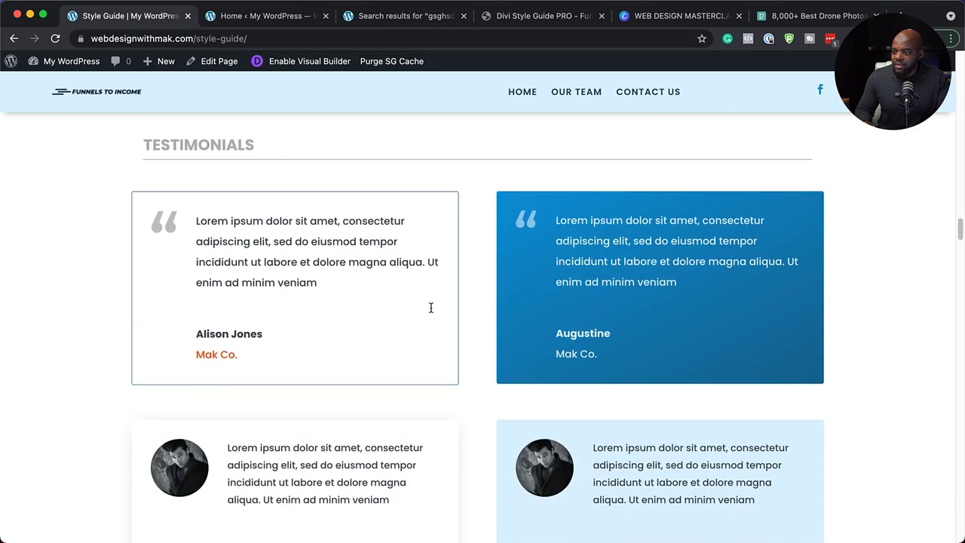
pyautogui.scroll(-2, 430, 307)
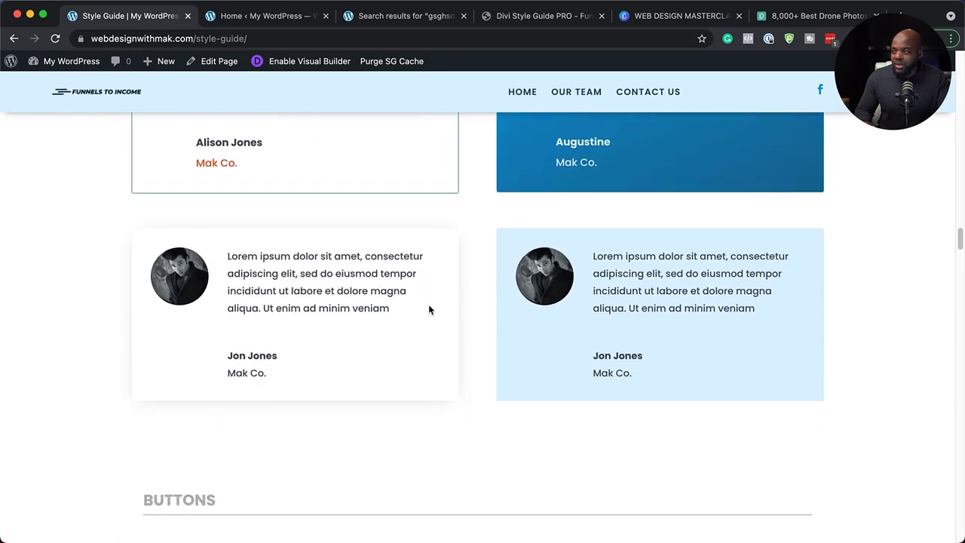
pyautogui.scroll(-4, 445, 301)
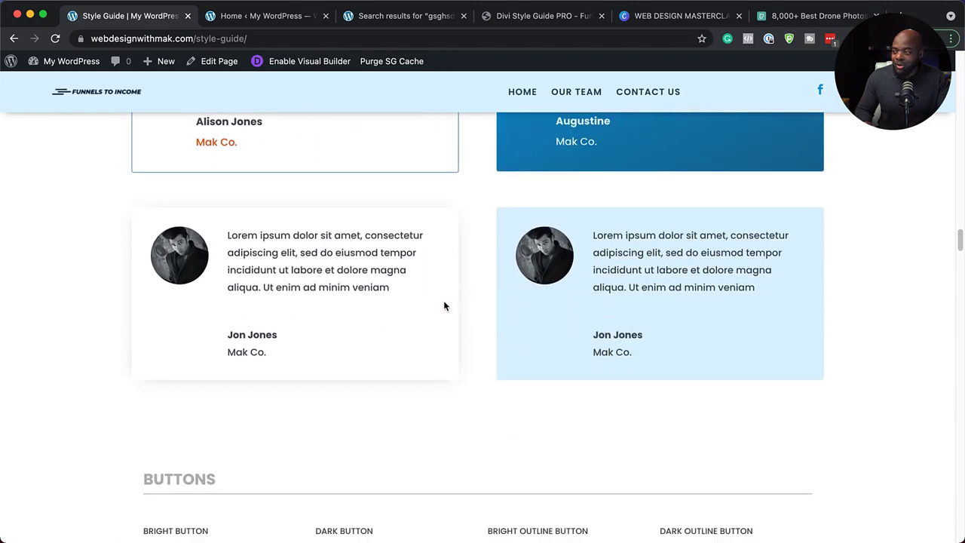
pyautogui.scroll(-2, 444, 302)
pyautogui.scroll(-1, 444, 301)
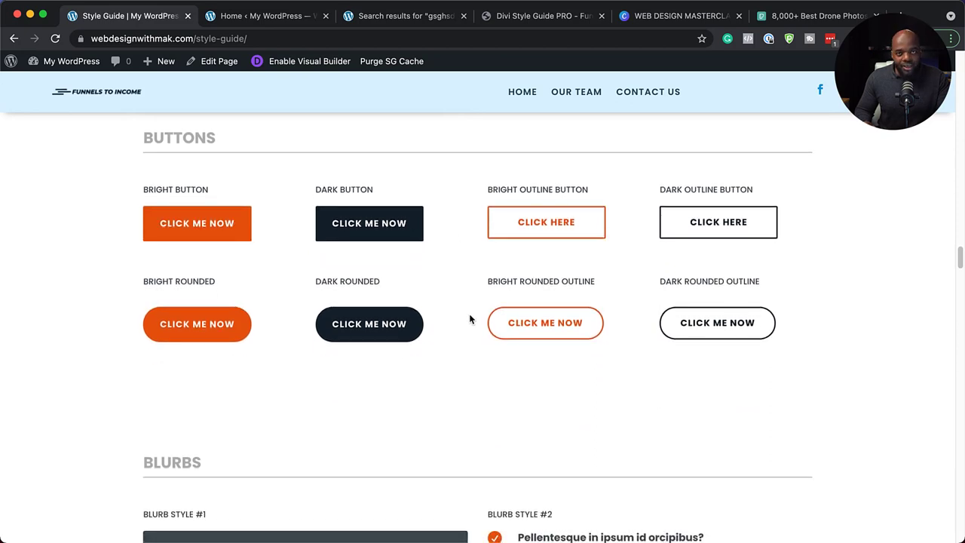
pyautogui.click(268, 19)
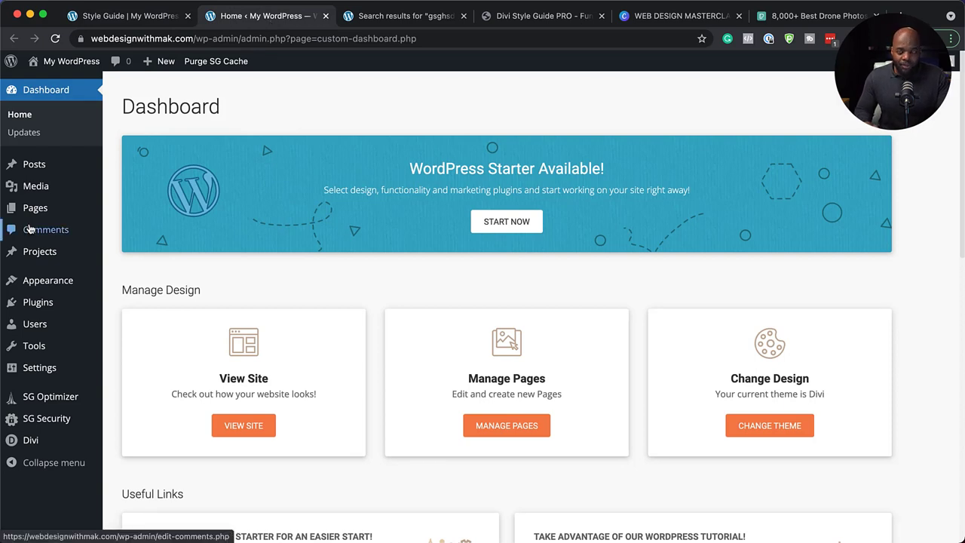
# Edit the Home page with Divi from scratch, skip adding a row, and insert a Fullwidth section.
pyautogui.moveTo(62, 366)
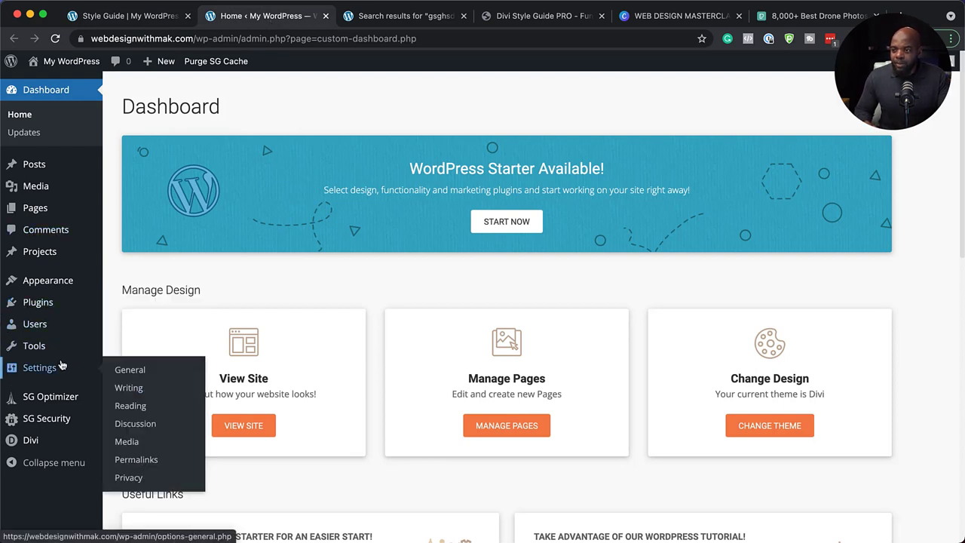
pyautogui.moveTo(49, 215)
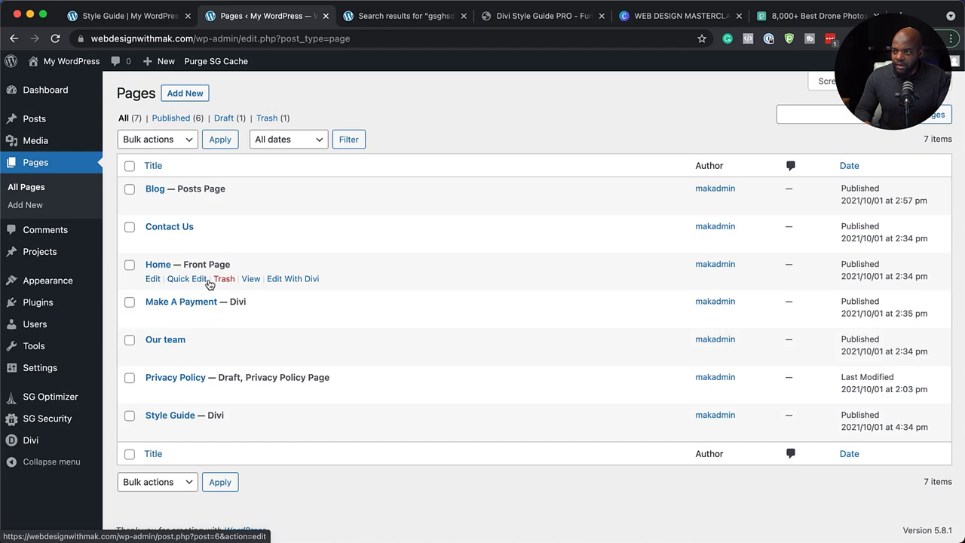
pyautogui.click(293, 280)
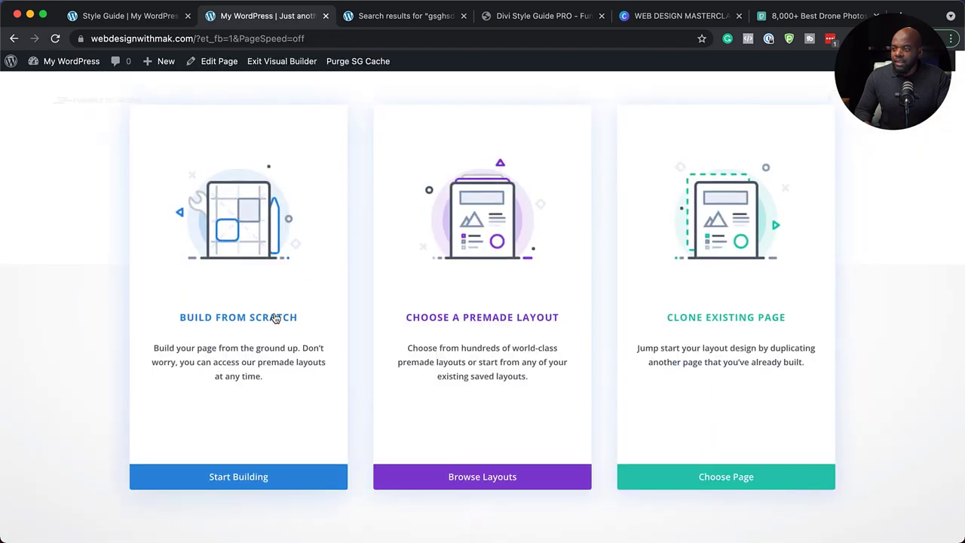
pyautogui.click(273, 317)
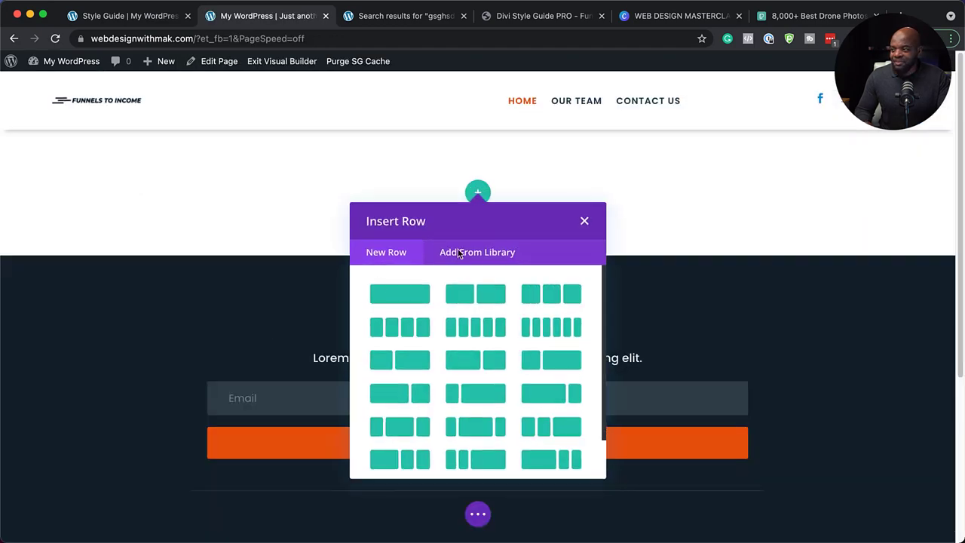
pyautogui.click(585, 222)
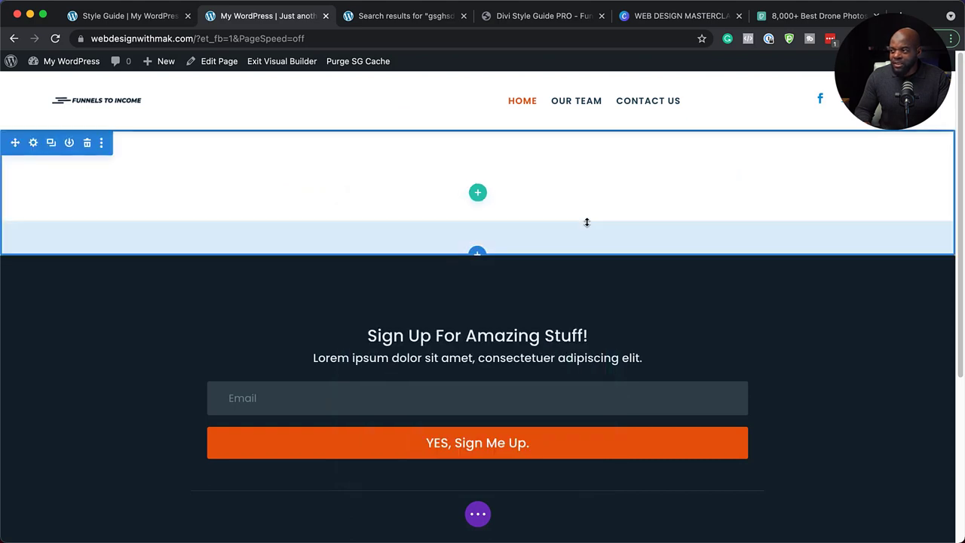
pyautogui.click(478, 255)
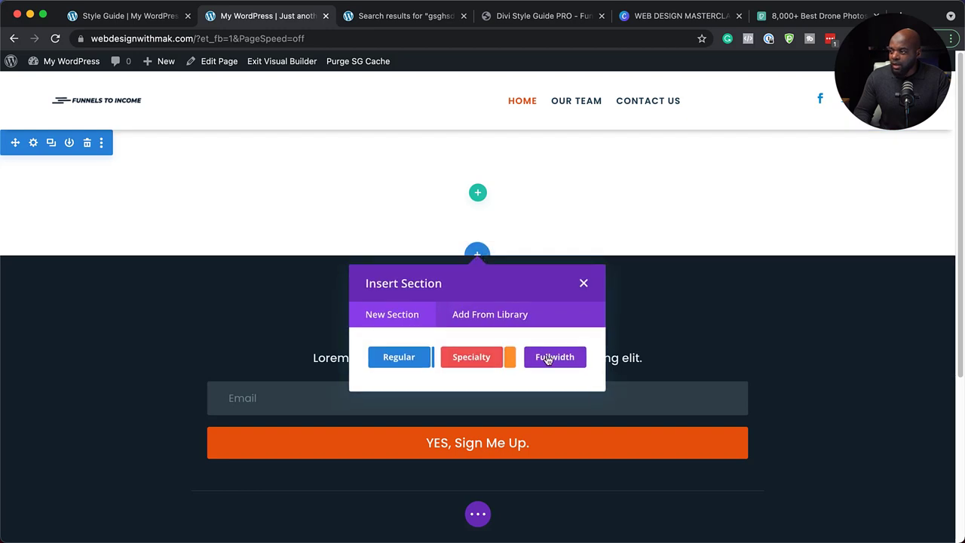
pyautogui.click(548, 359)
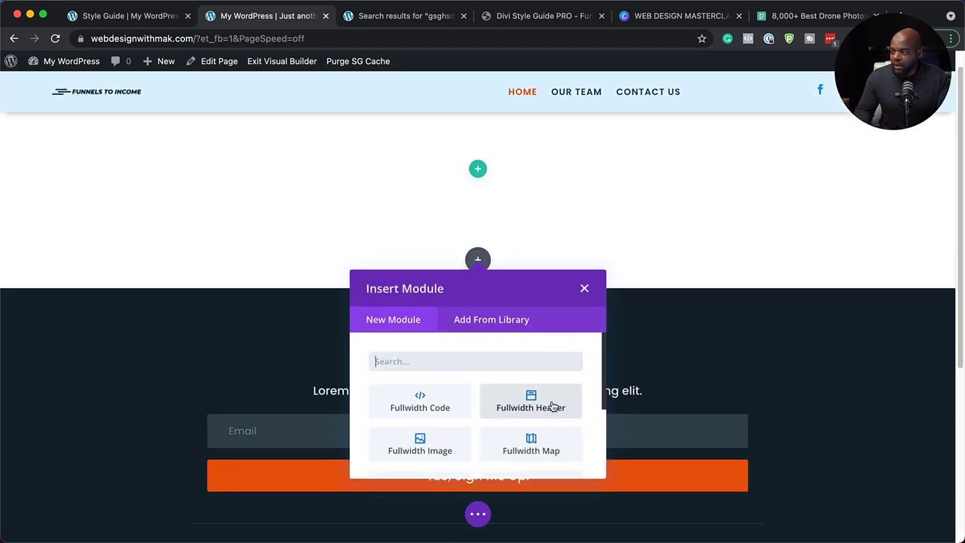
# Add a Fullwidth Header module and apply the Hero #2 preset, checking the Style Guide for reference.
pyautogui.click(555, 406)
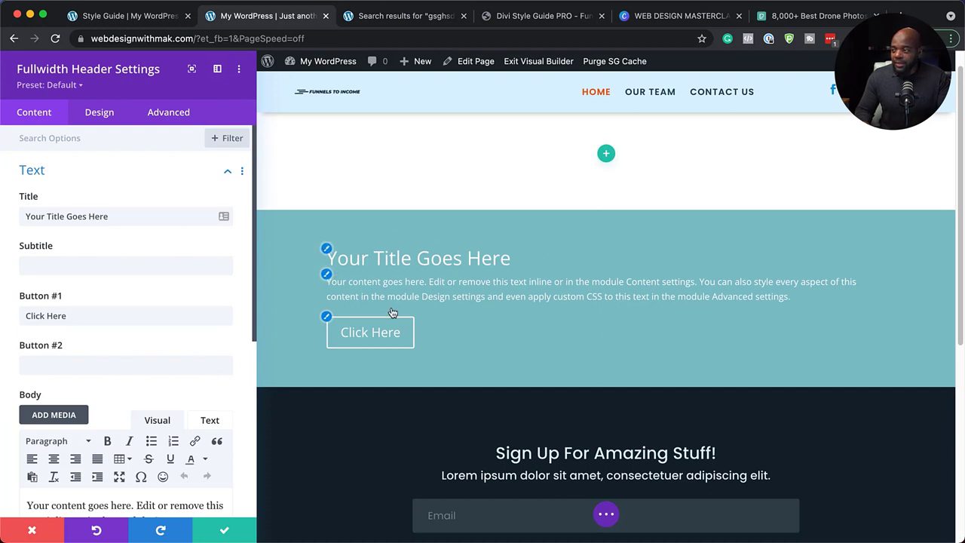
pyautogui.click(154, 17)
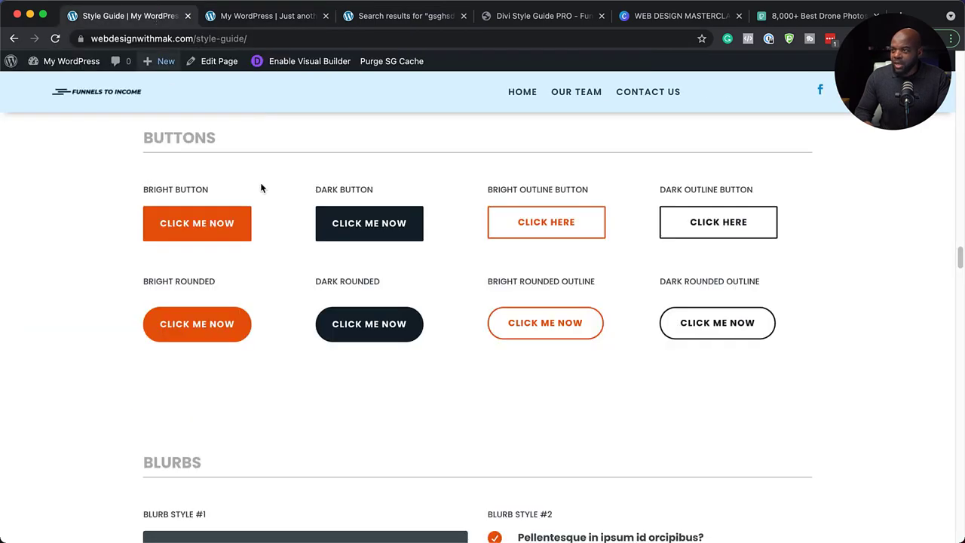
pyautogui.scroll(-10, 421, 276)
pyautogui.scroll(15, 422, 275)
pyautogui.scroll(-4, 422, 275)
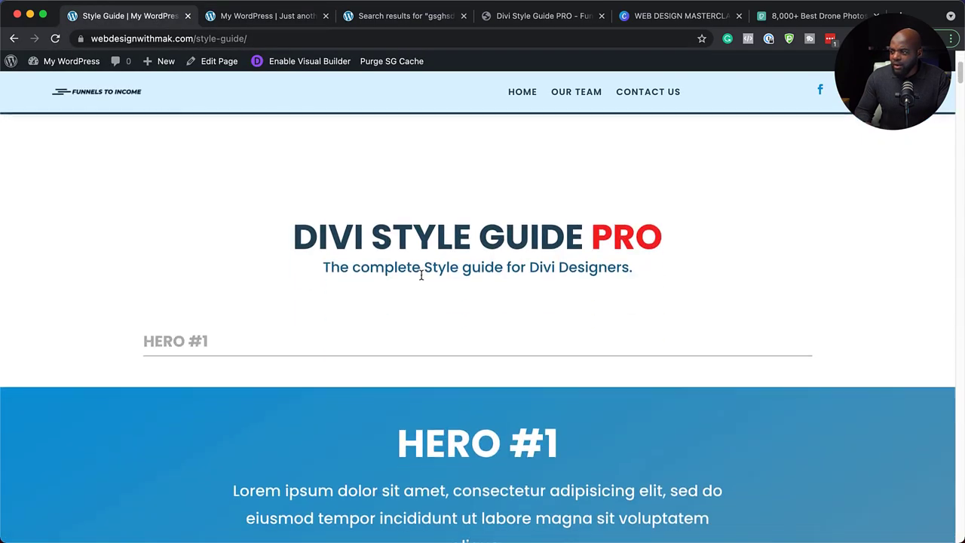
pyautogui.scroll(-7, 422, 275)
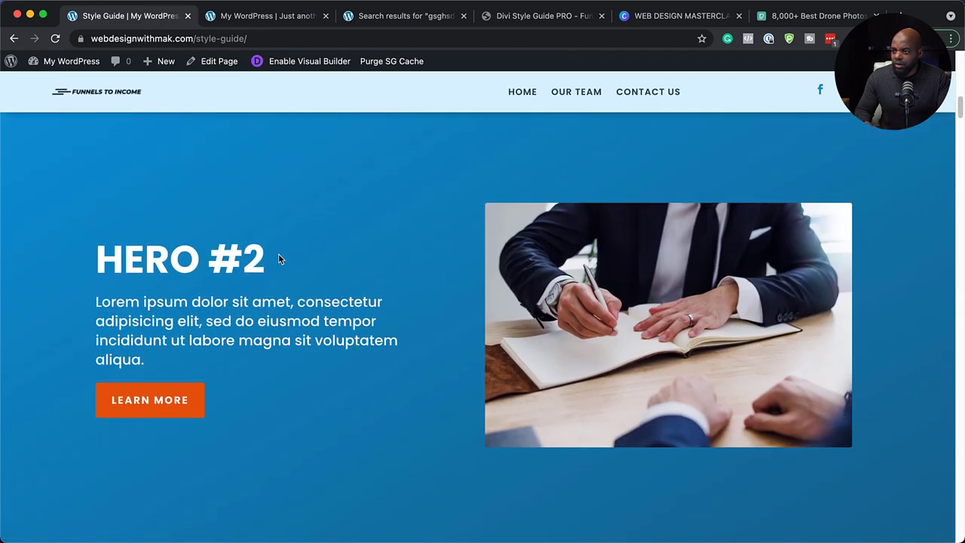
pyautogui.click(274, 16)
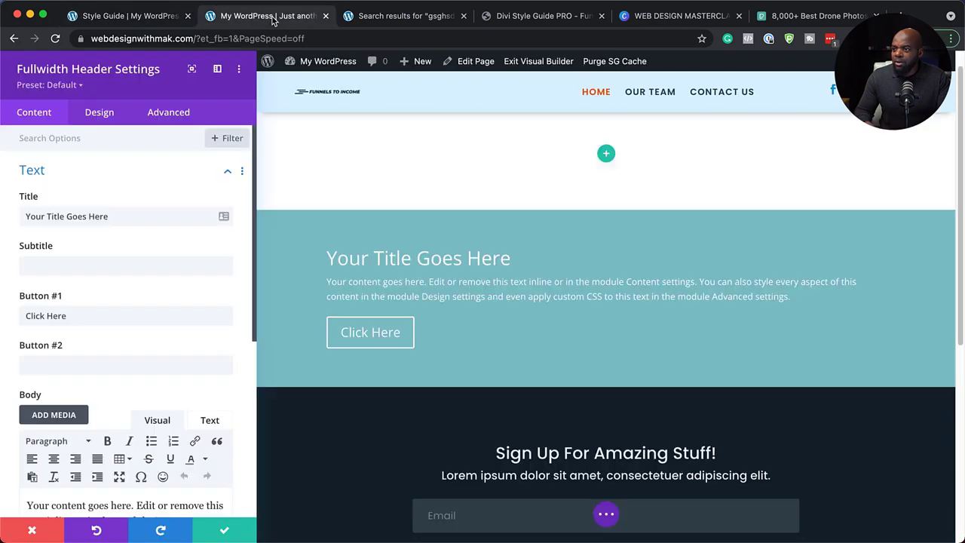
pyautogui.click(69, 85)
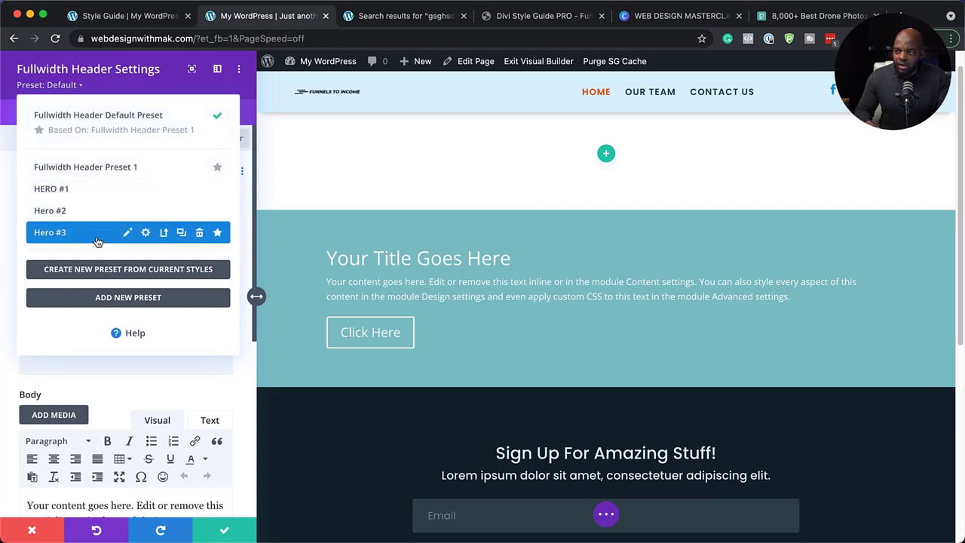
pyautogui.click(76, 211)
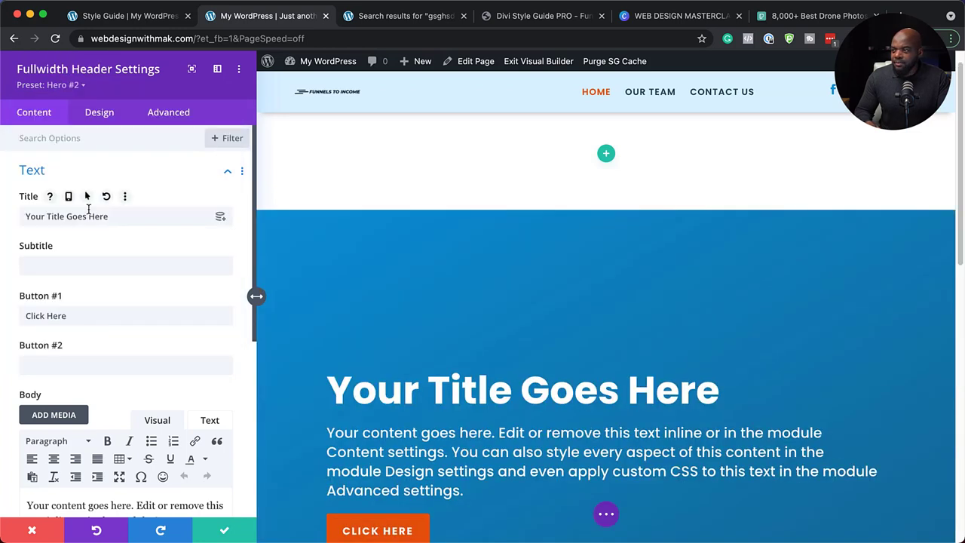
# Copy a short lorem phrase and paste it over the header's placeholder title.
pyautogui.scroll(-1, 613, 266)
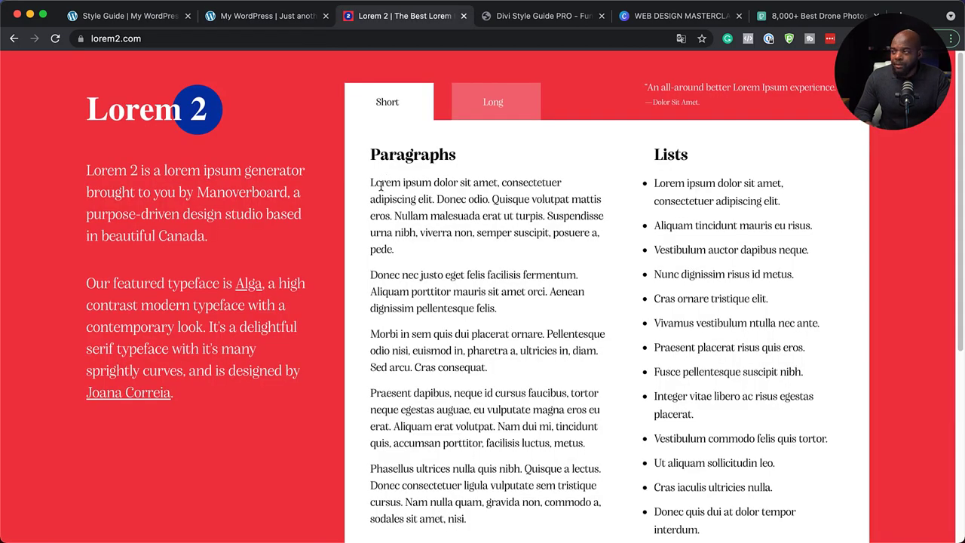
pyautogui.moveTo(393, 216); pyautogui.dragTo(542, 213)
pyautogui.press('super+c')
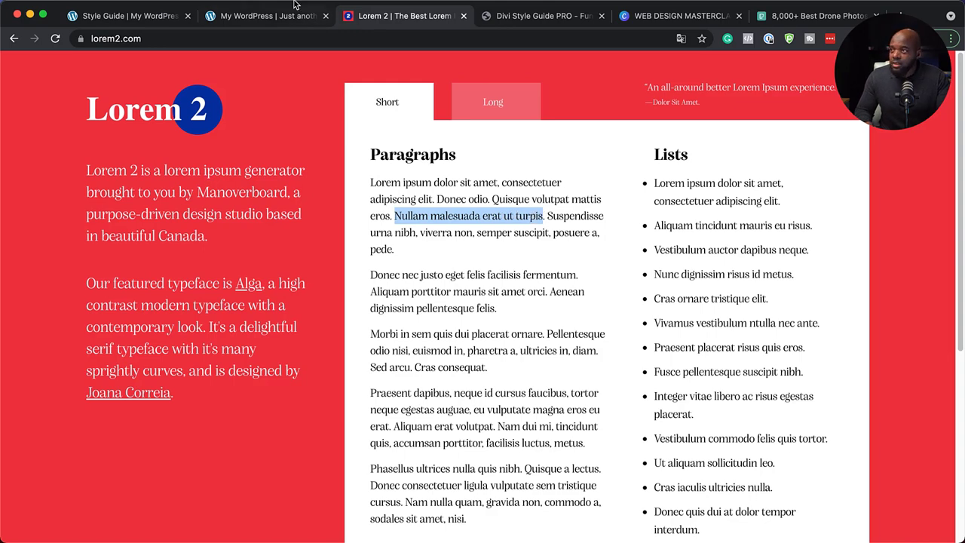
pyautogui.click(227, 16)
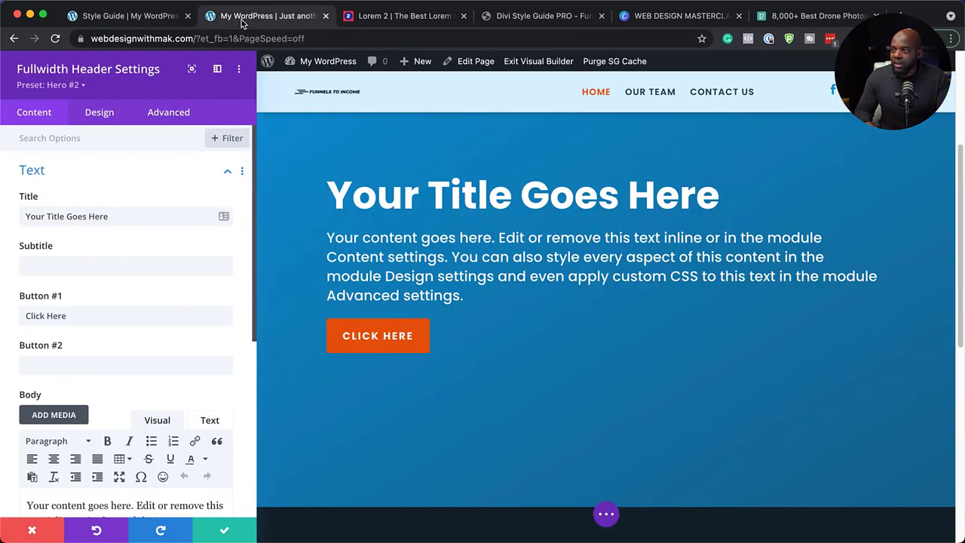
pyautogui.press('super+a')
pyautogui.press('super+v')
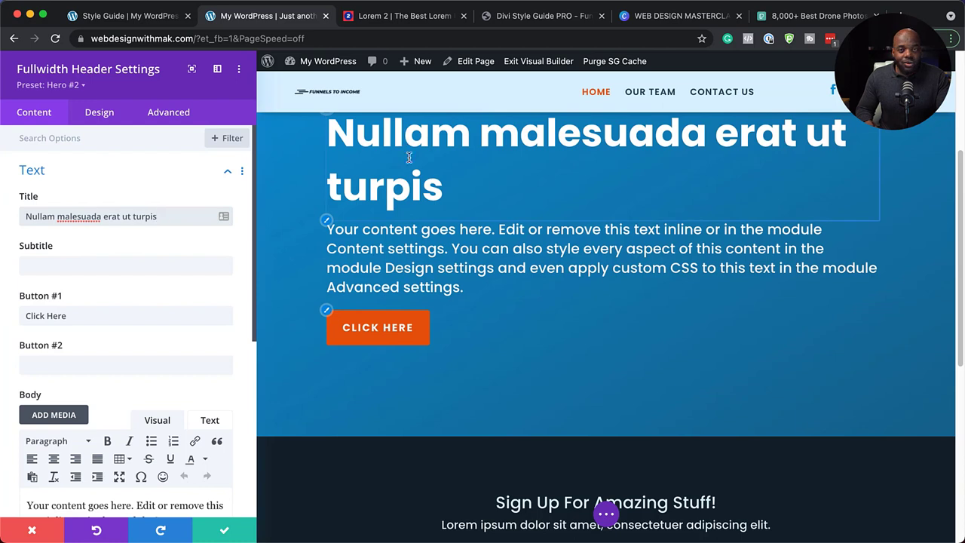
pyautogui.scroll(2, 422, 184)
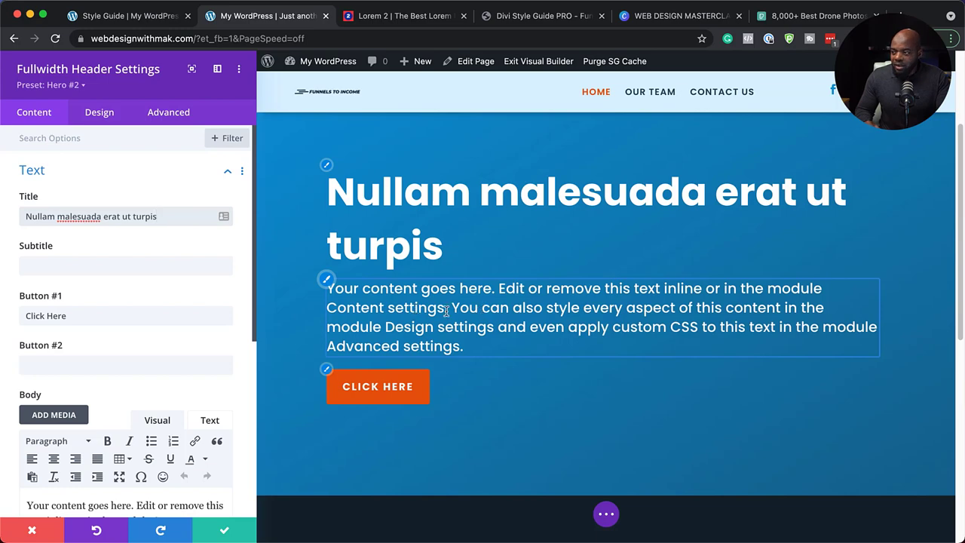
# Copy the 'Donec nec justo eget felis facilisis fermentum' paragraph and paste it over the body text.
pyautogui.click(420, 21)
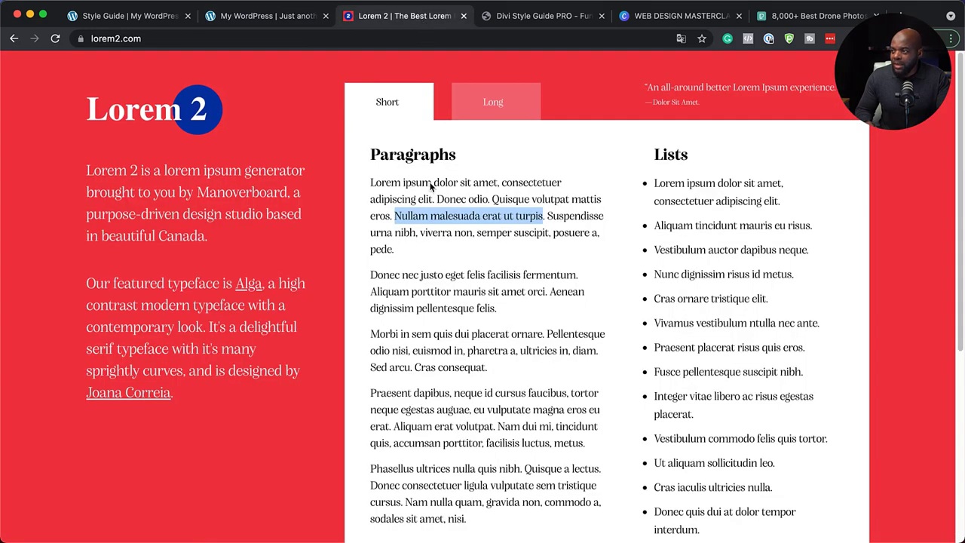
pyautogui.moveTo(370, 274); pyautogui.dragTo(510, 309)
pyautogui.press('super+c')
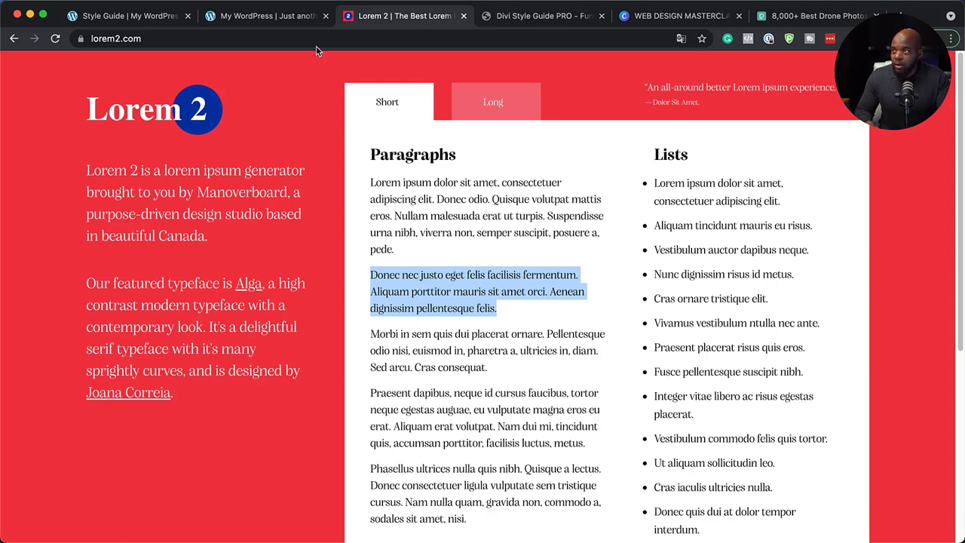
pyautogui.click(294, 15)
pyautogui.scroll(-4, 92, 369)
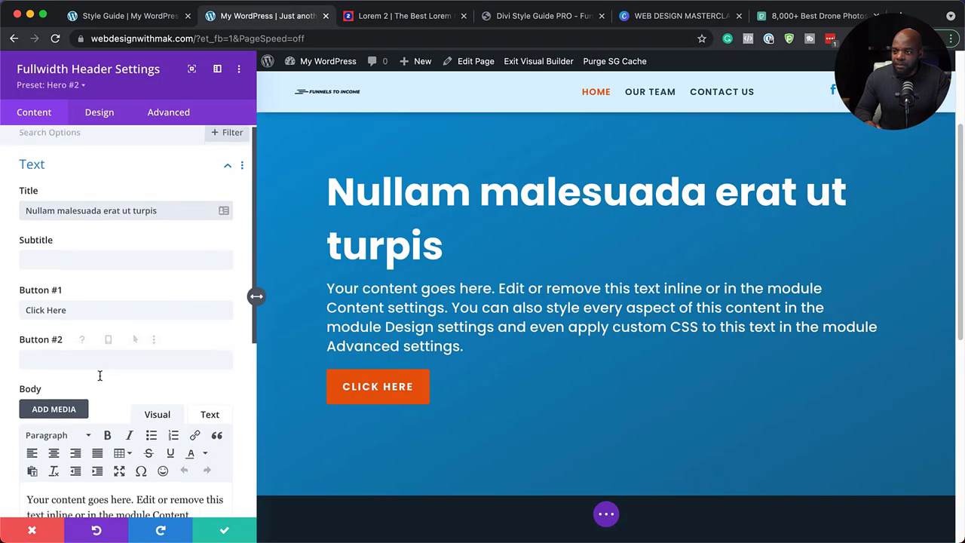
pyautogui.moveTo(166, 454); pyautogui.dragTo(18, 358)
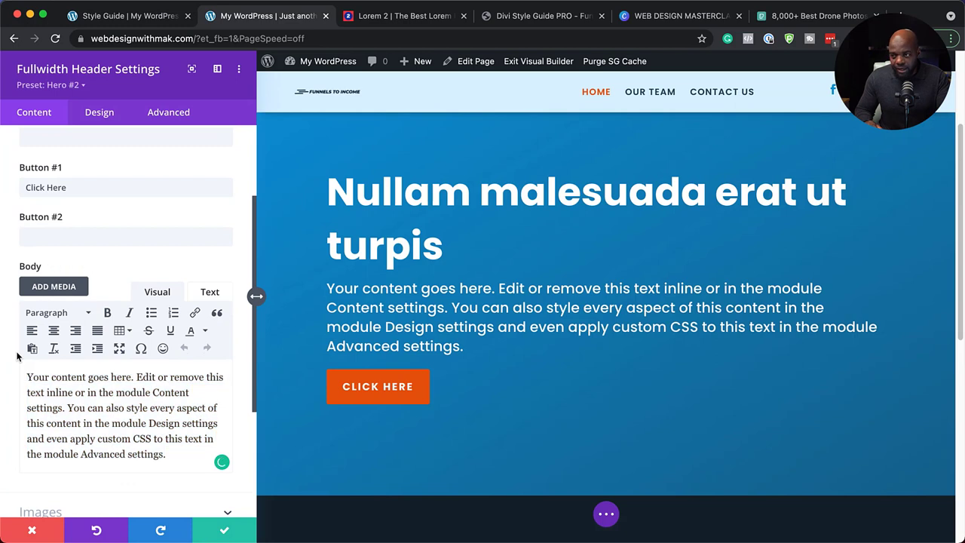
pyautogui.press('super+v')
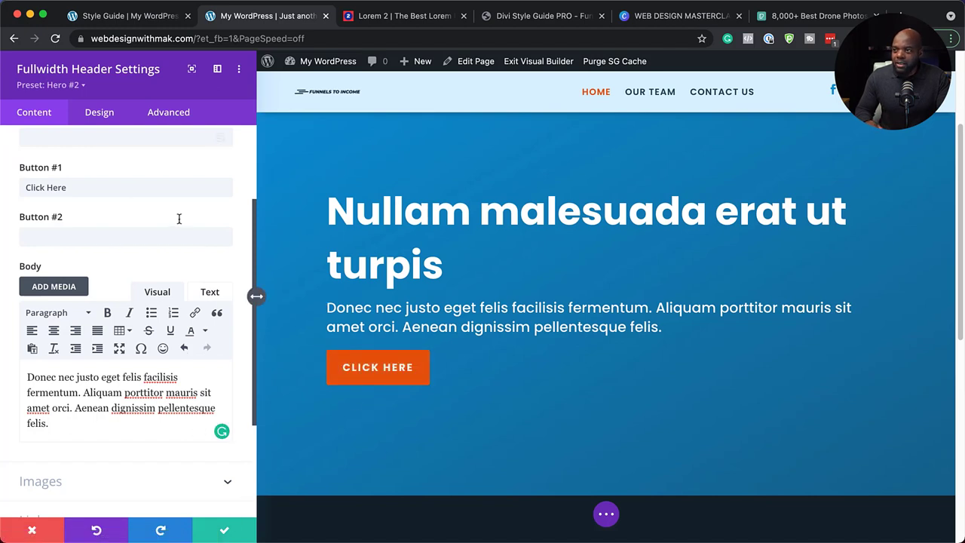
pyautogui.scroll(3, 179, 218)
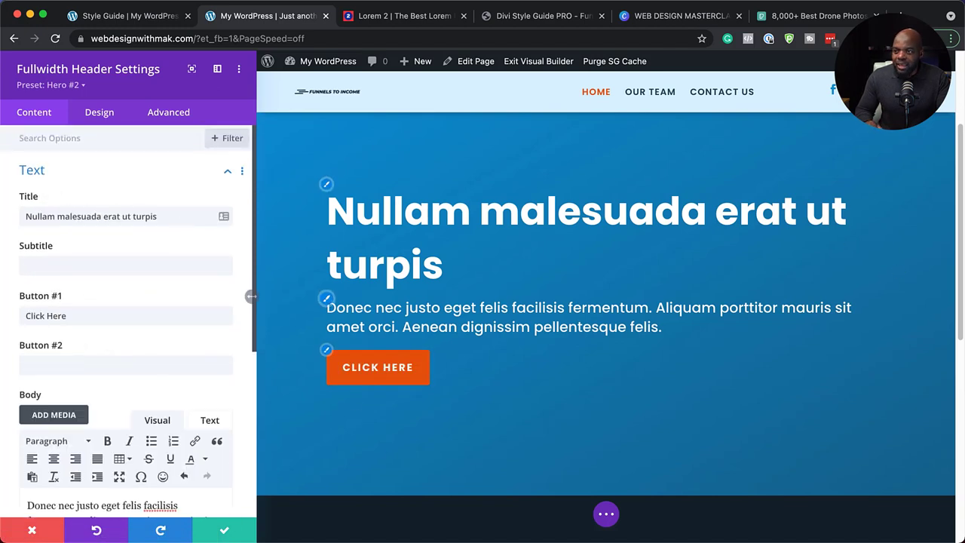
pyautogui.scroll(-5, 71, 323)
pyautogui.scroll(-1, 71, 320)
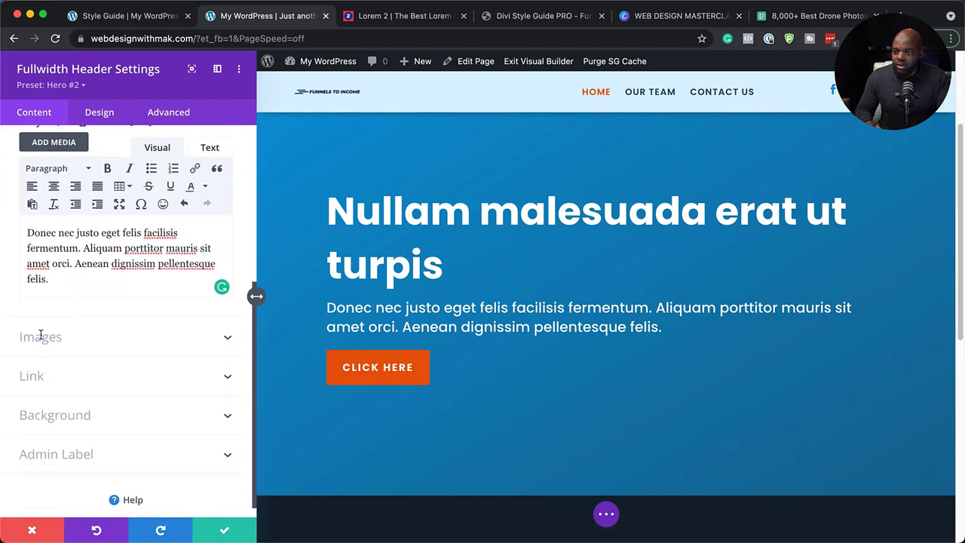
# Set the hero's Header Image to the Media Library photo of two people talking in armchairs.
pyautogui.click(42, 340)
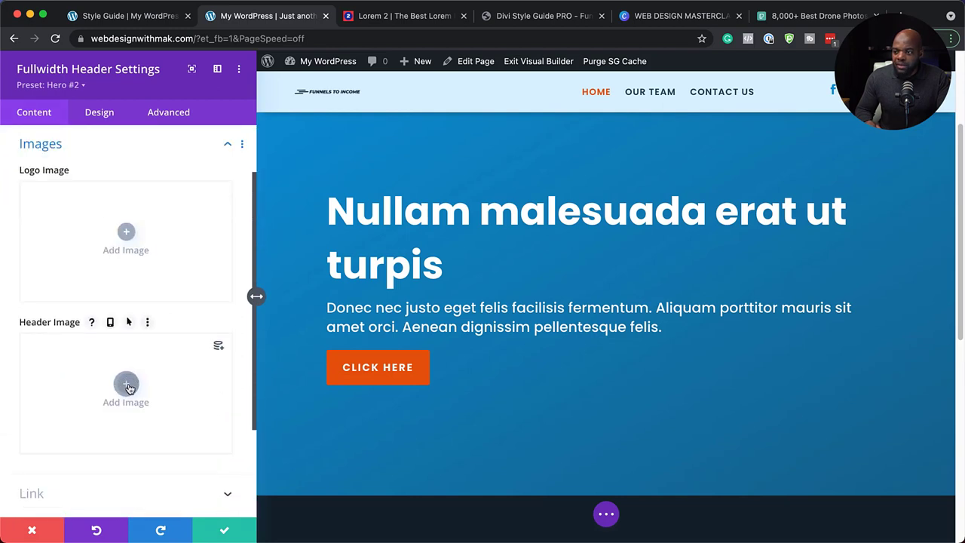
pyautogui.click(128, 388)
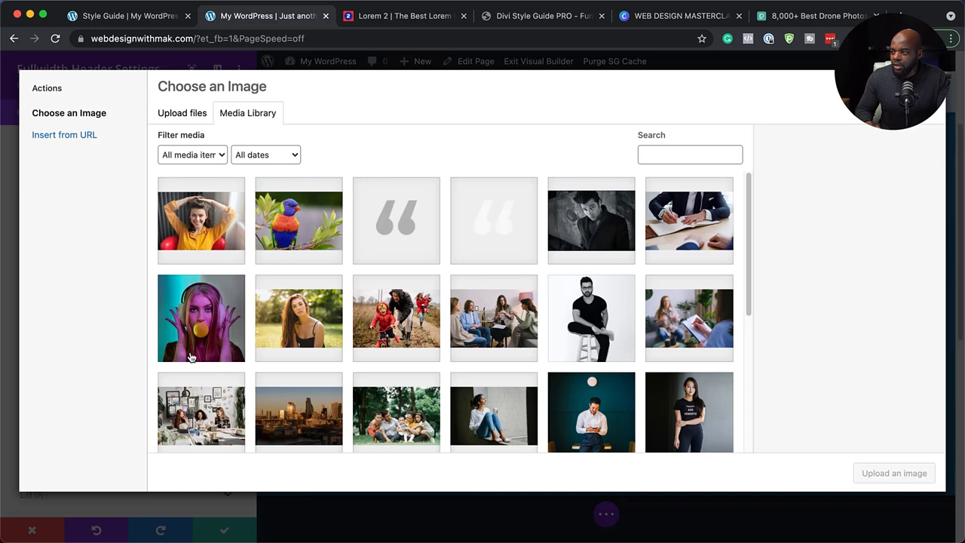
pyautogui.scroll(-2, 405, 330)
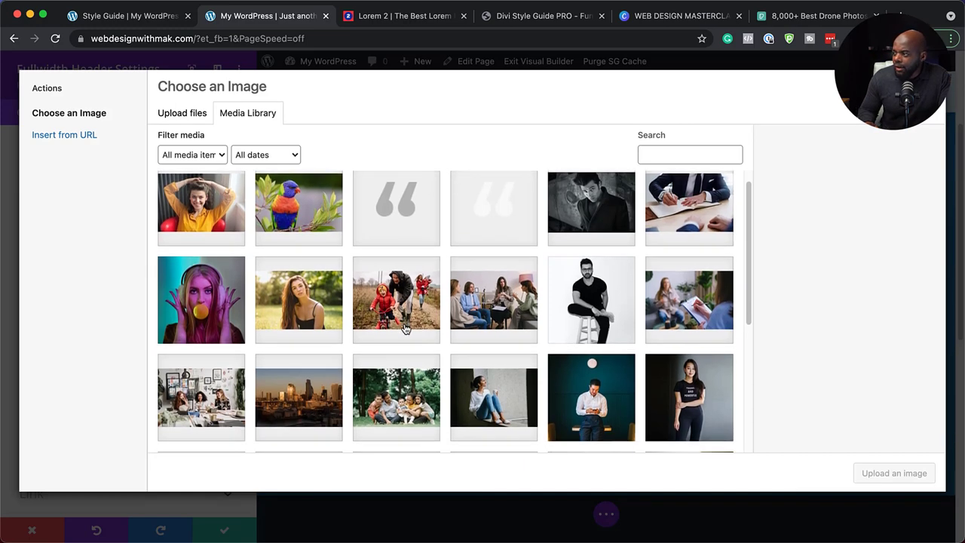
pyautogui.scroll(-5, 405, 328)
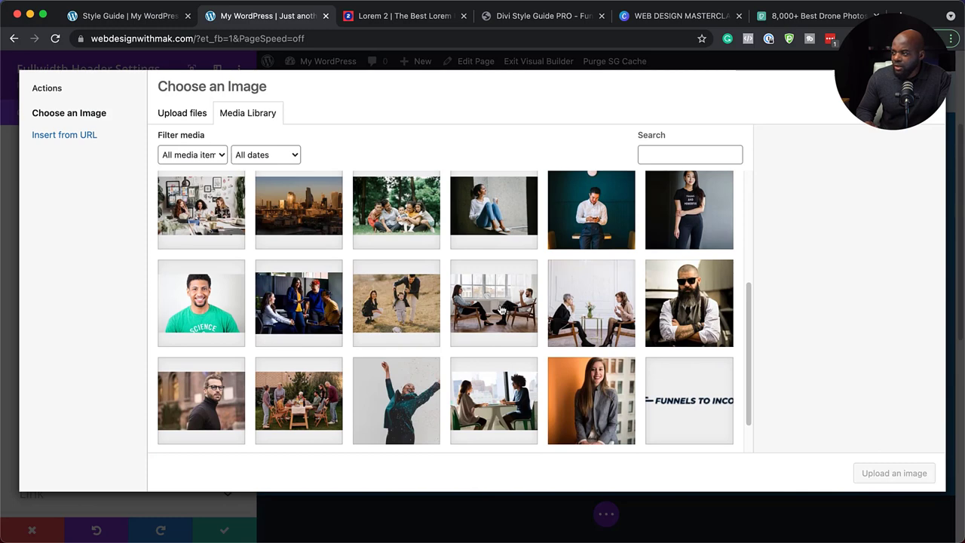
pyautogui.click(504, 307)
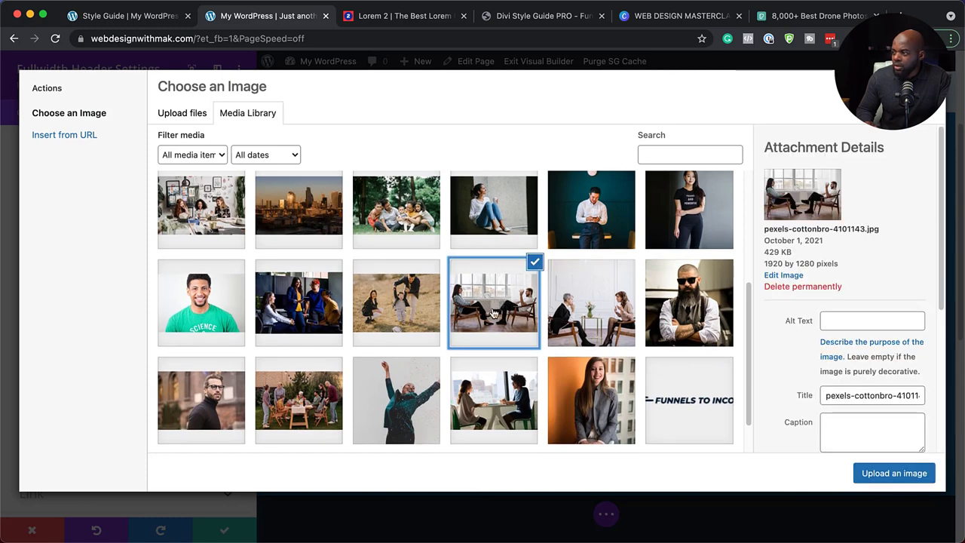
pyautogui.click(878, 474)
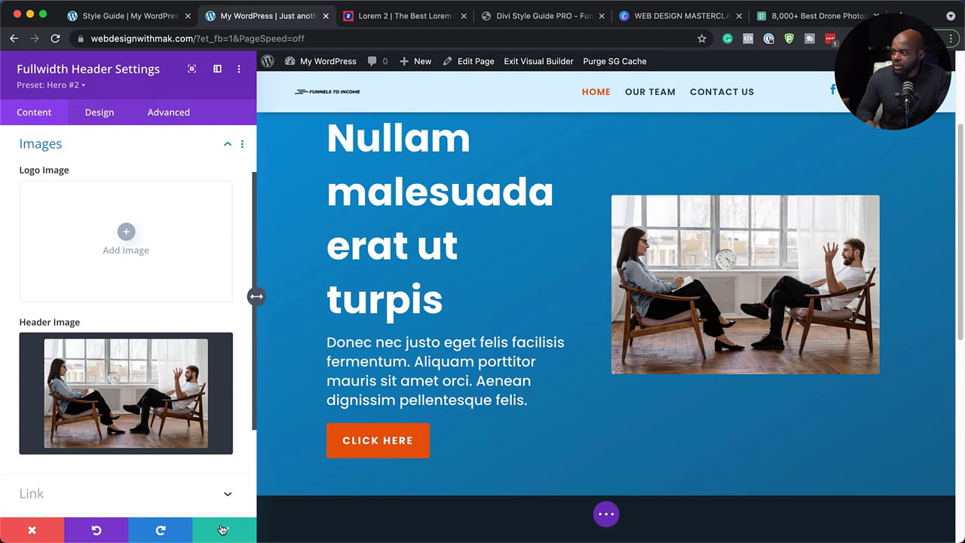
pyautogui.scroll(3, 391, 265)
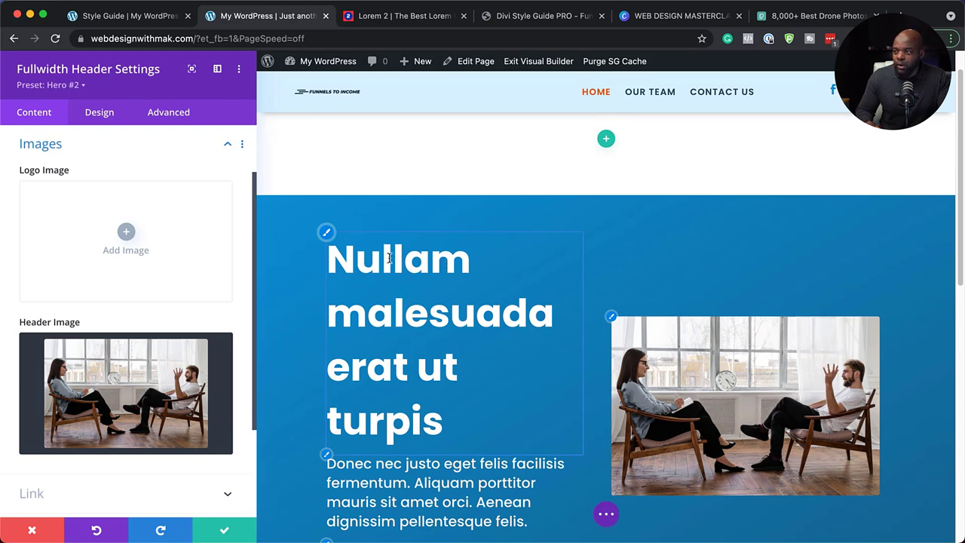
# Give the hero title 1em line height and 58px text size, save, and delete the empty top section.
pyautogui.click(326, 234)
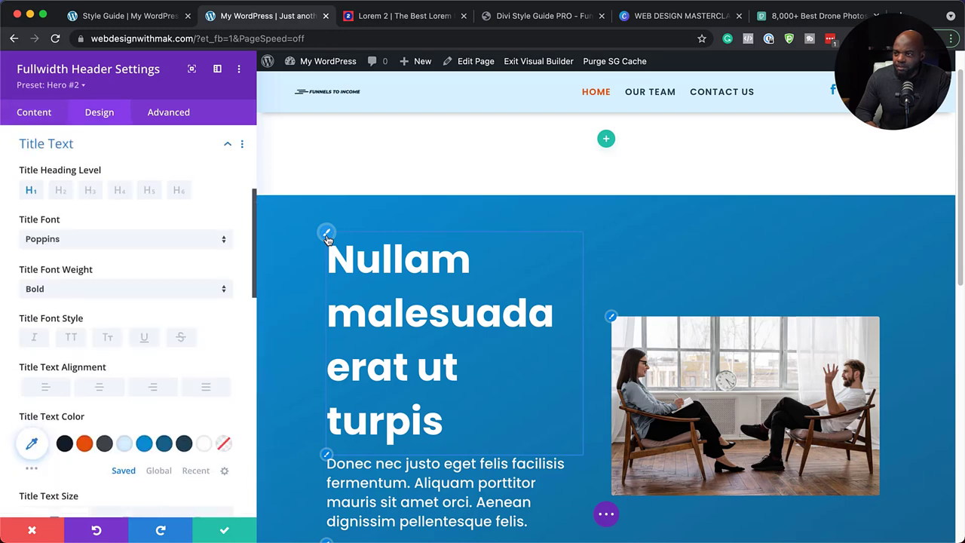
pyautogui.scroll(-2, 254, 295)
pyautogui.click(227, 481)
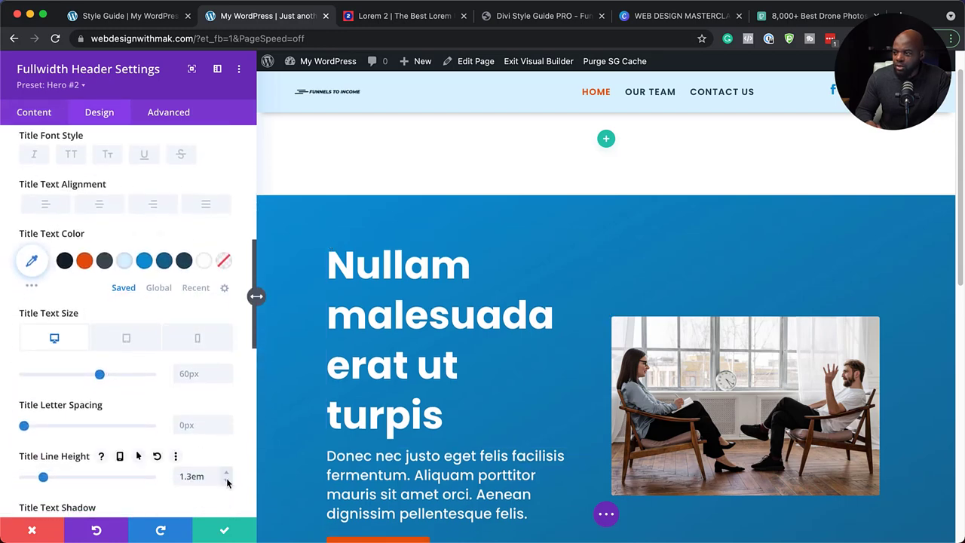
pyautogui.click(227, 481)
pyautogui.click(227, 481)
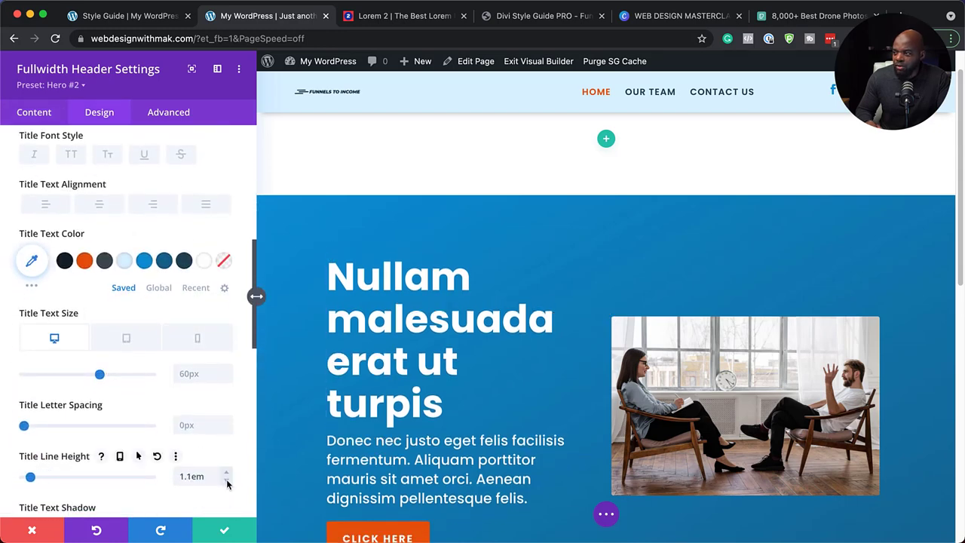
pyautogui.click(227, 481)
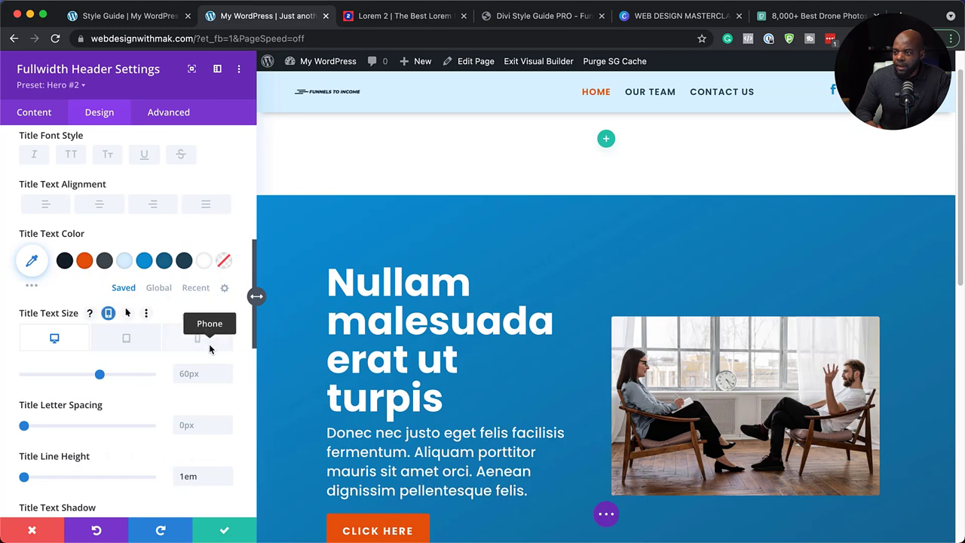
pyautogui.click(227, 381)
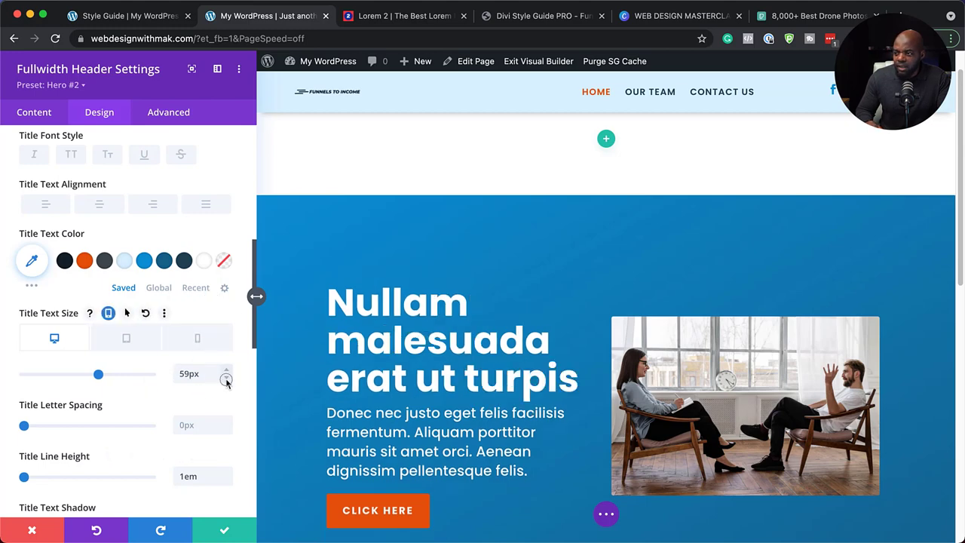
pyautogui.click(226, 380)
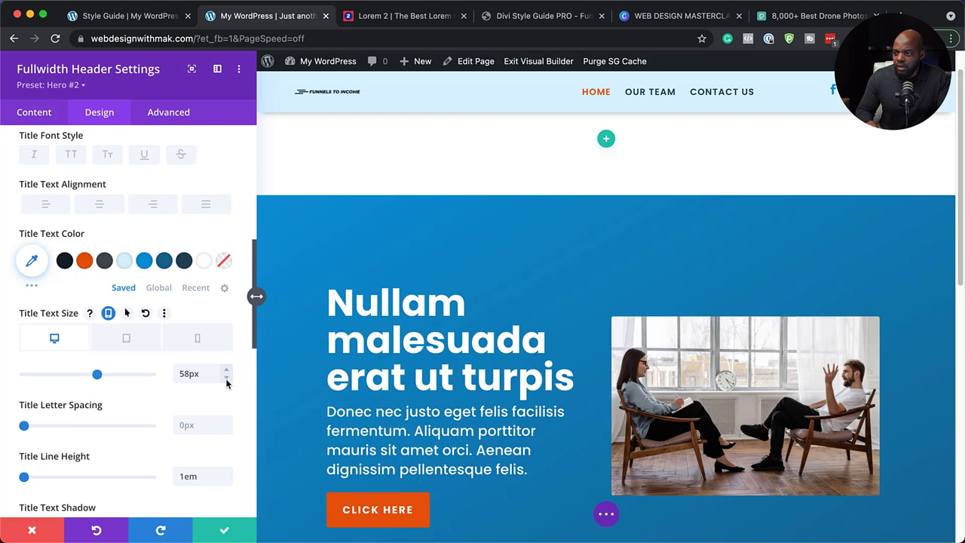
pyautogui.click(226, 532)
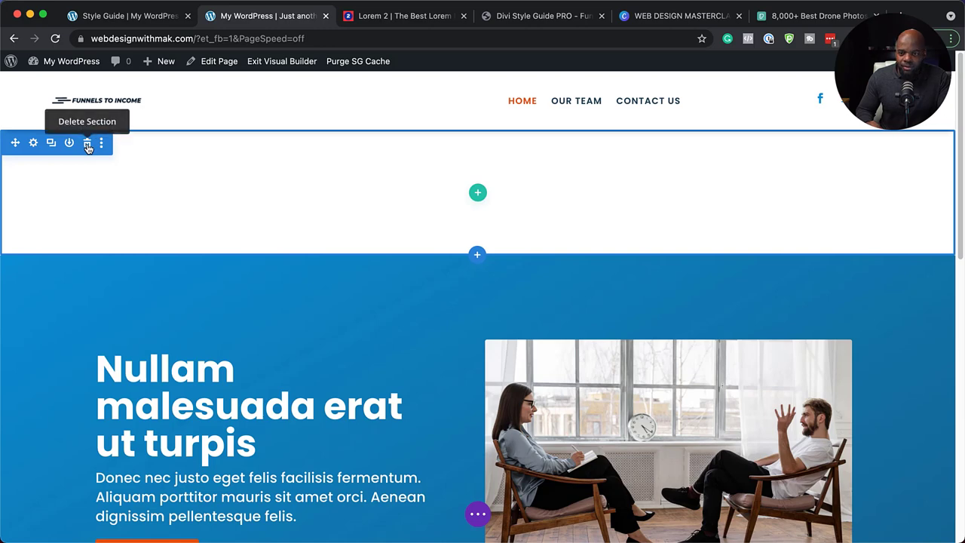
pyautogui.click(87, 143)
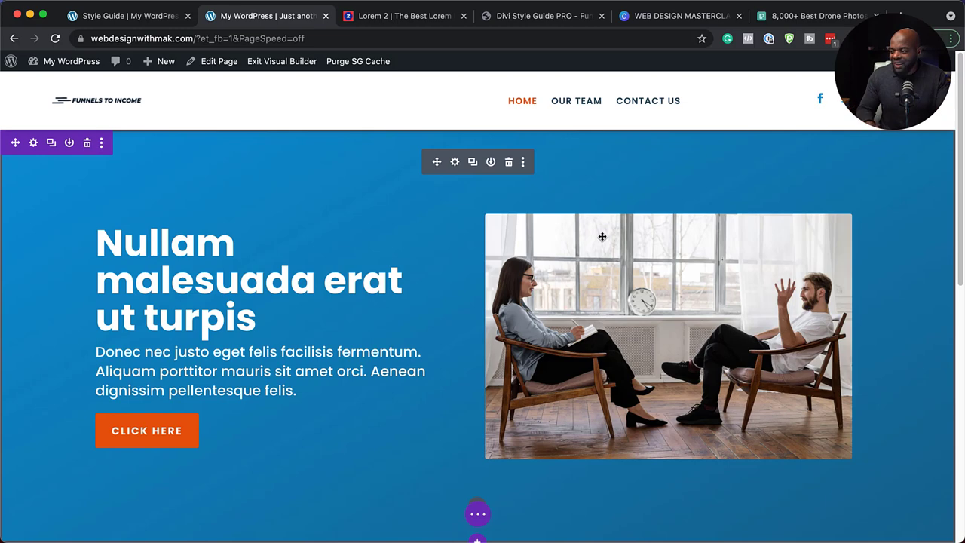
pyautogui.scroll(-5, 592, 271)
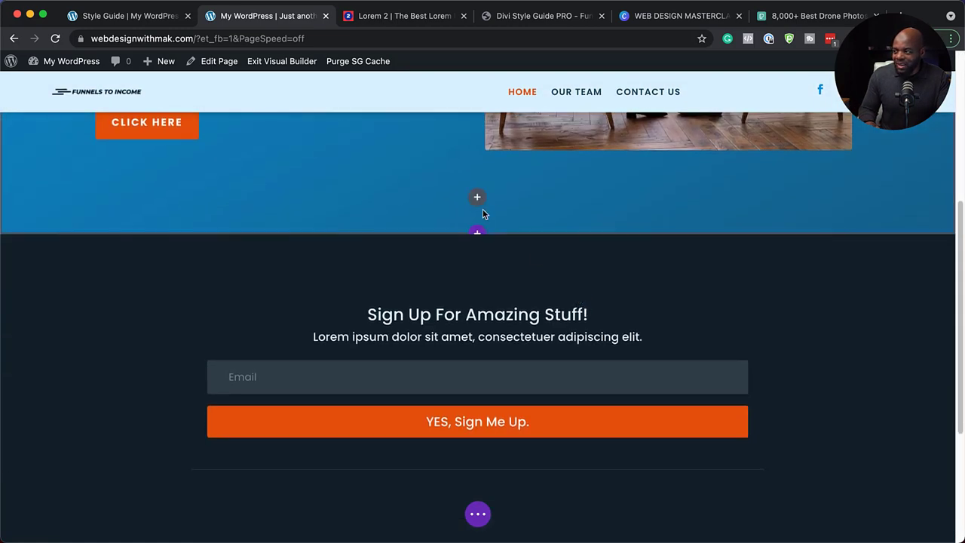
# Add a regular single-column section below the hero containing a Text module.
pyautogui.click(477, 232)
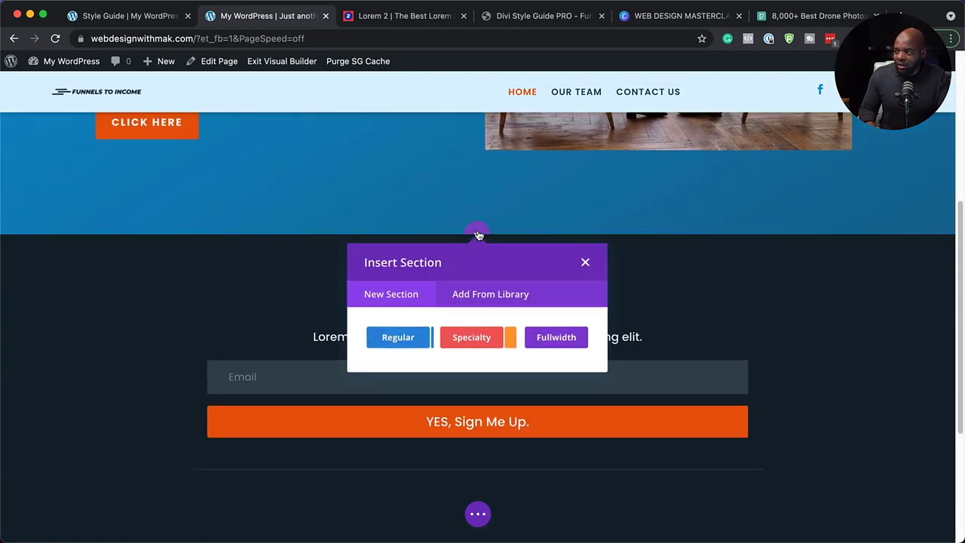
pyautogui.click(399, 338)
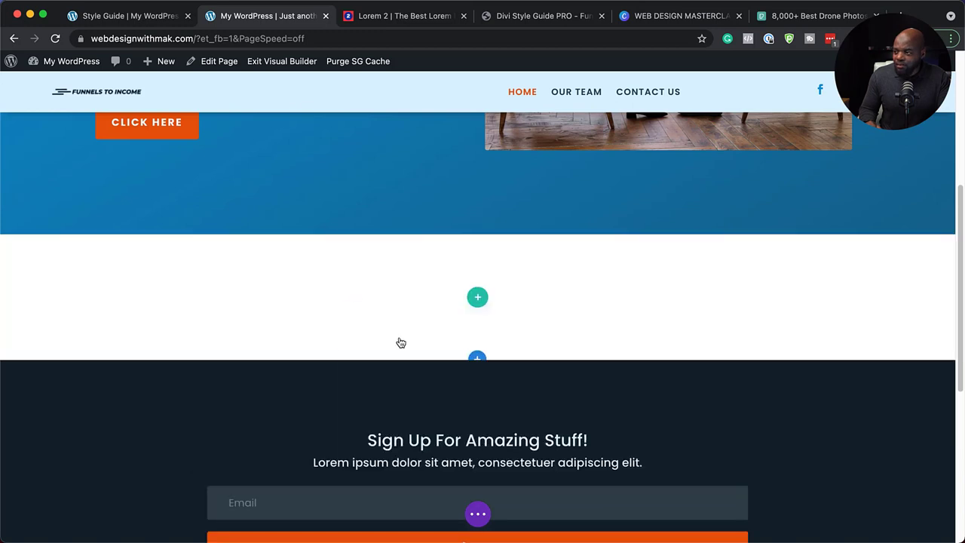
pyautogui.click(412, 403)
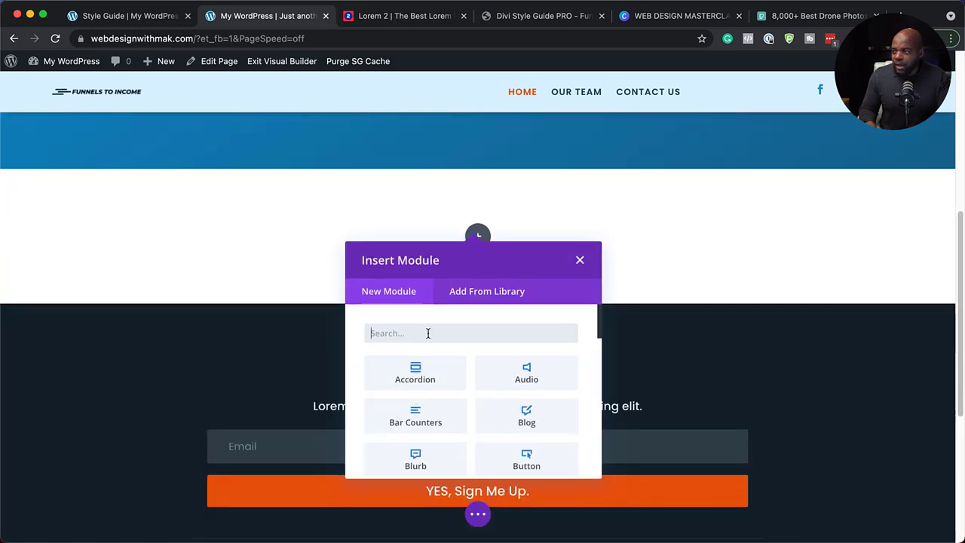
pyautogui.write('text')
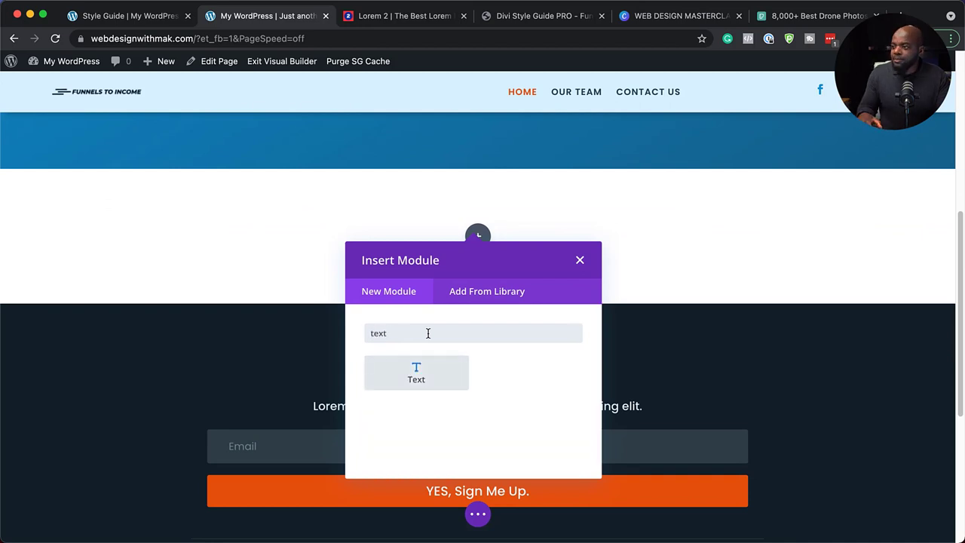
pyautogui.click(423, 368)
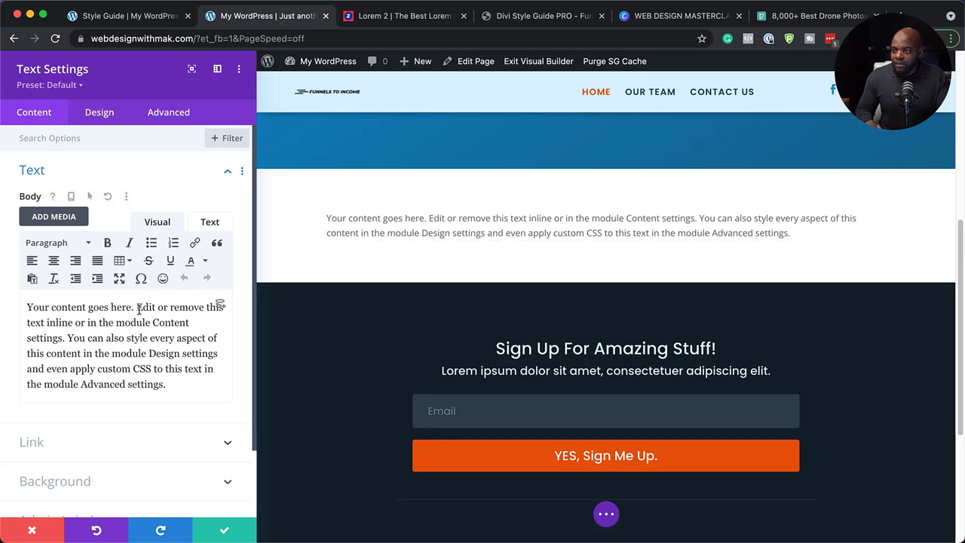
# Replace the text module's body with the copied 'Morbi in sem quis dui' lorem paragraph.
pyautogui.hotkey('ctrl', 'Tab')
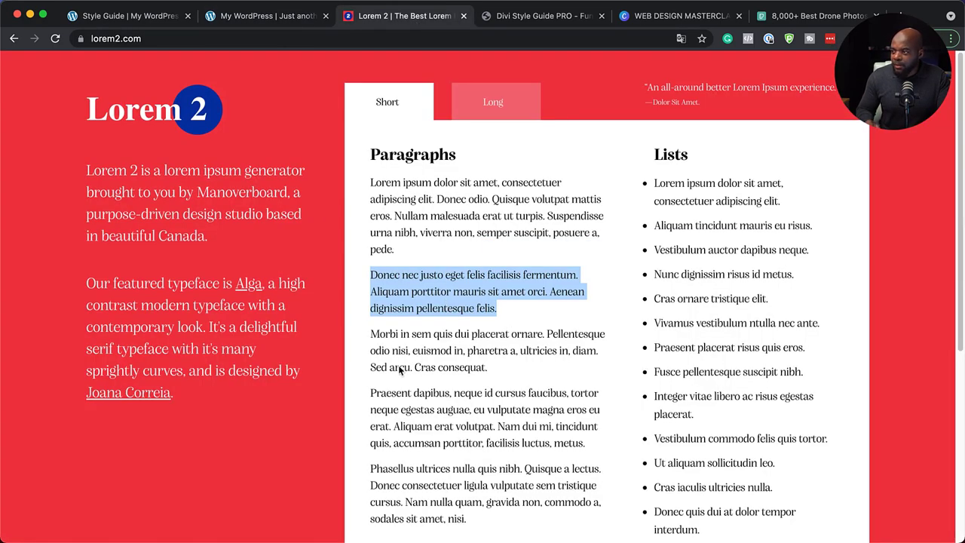
pyautogui.moveTo(492, 368); pyautogui.dragTo(369, 334)
pyautogui.hotkey('ctrl', 'c')
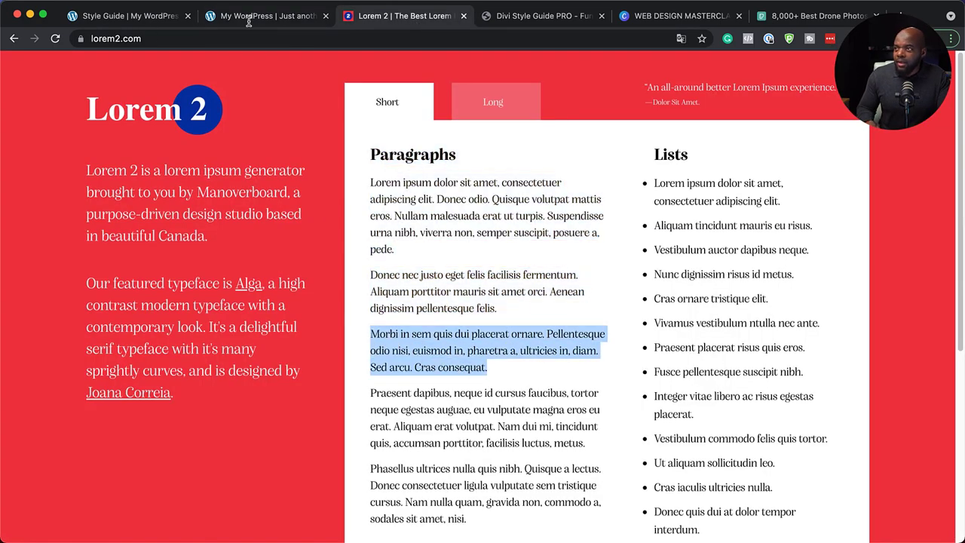
pyautogui.click(264, 17)
pyautogui.moveTo(173, 386); pyautogui.dragTo(13, 307)
pyautogui.hotkey('ctrl', 'v')
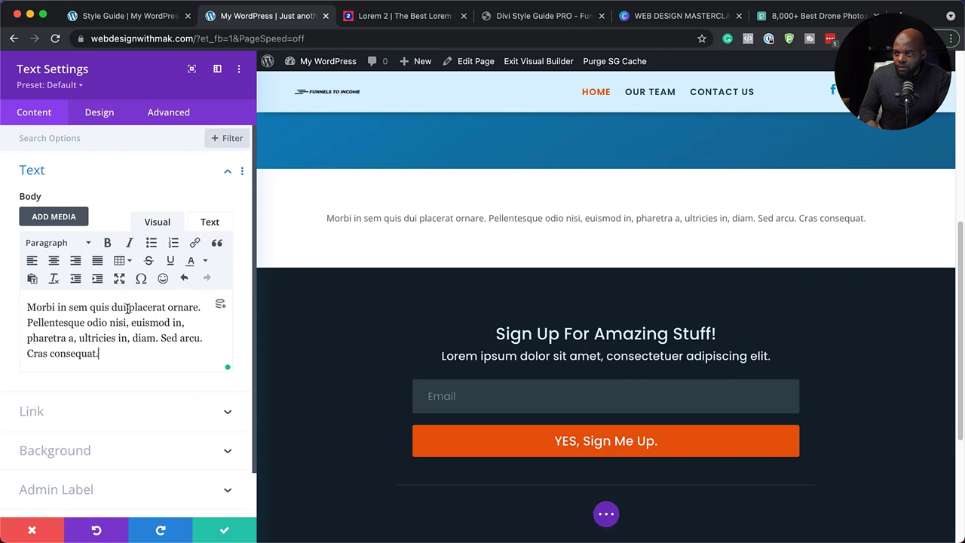
# Make 'Morbi in sem quis dui' a Heading 2, apply the Section Description preset, and save.
pyautogui.press('Return')
pyautogui.press('Delete')
pyautogui.write('P')
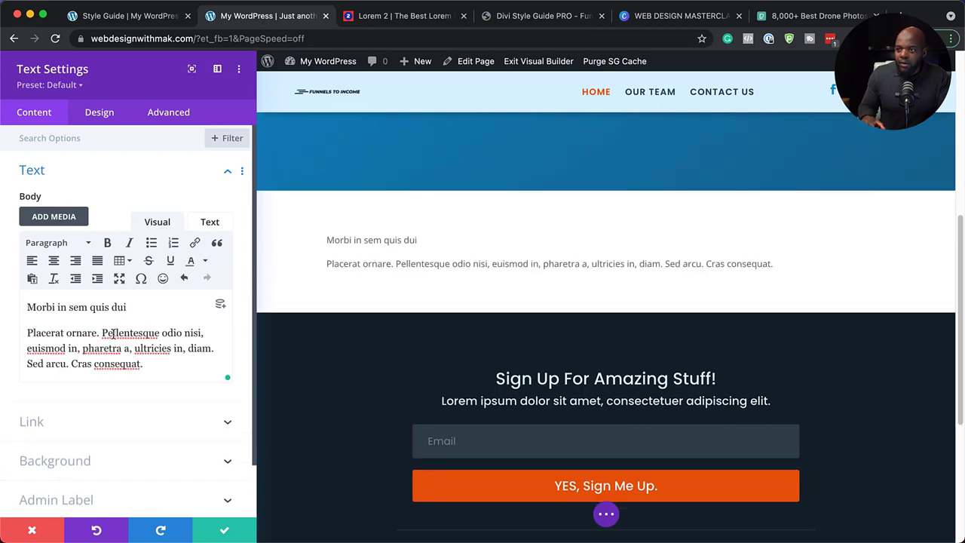
pyautogui.moveTo(129, 307); pyautogui.dragTo(18, 296)
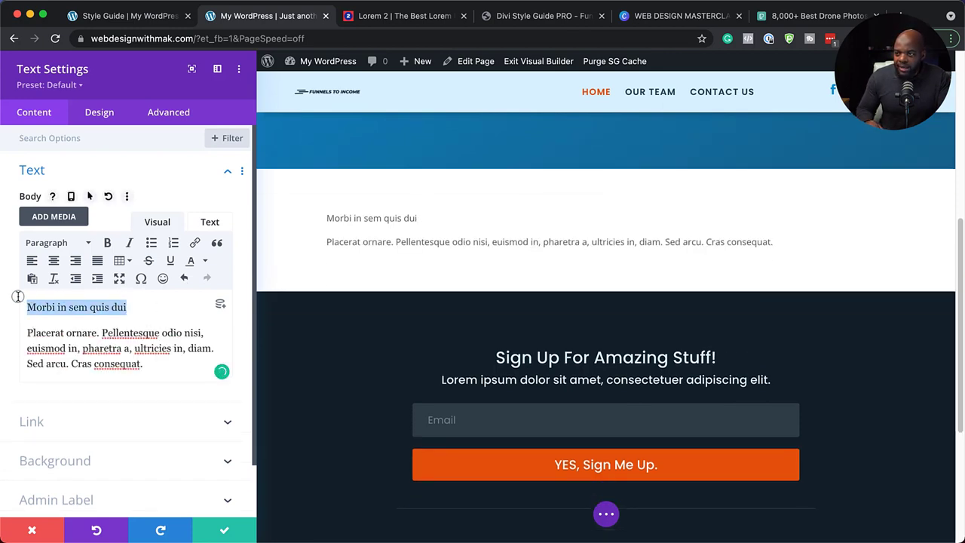
pyautogui.click(47, 245)
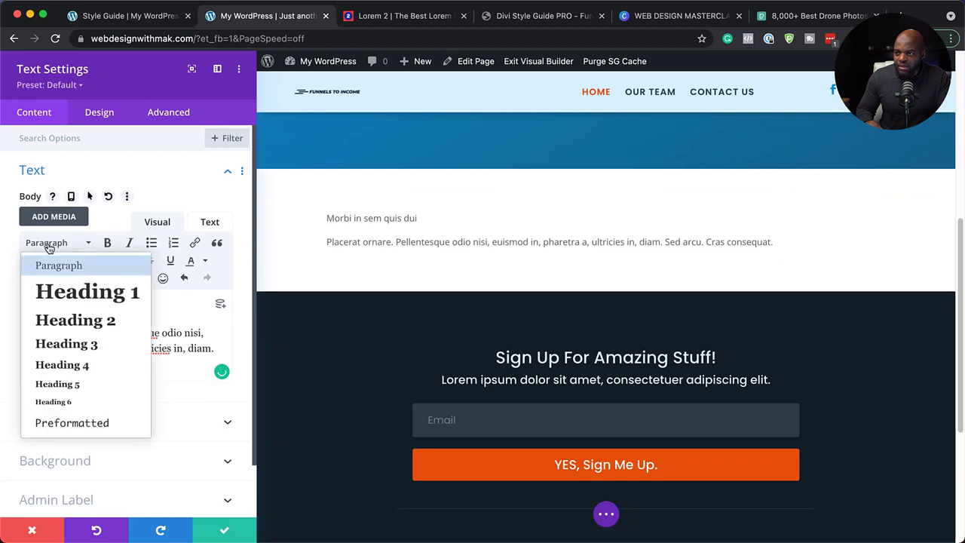
pyautogui.click(91, 321)
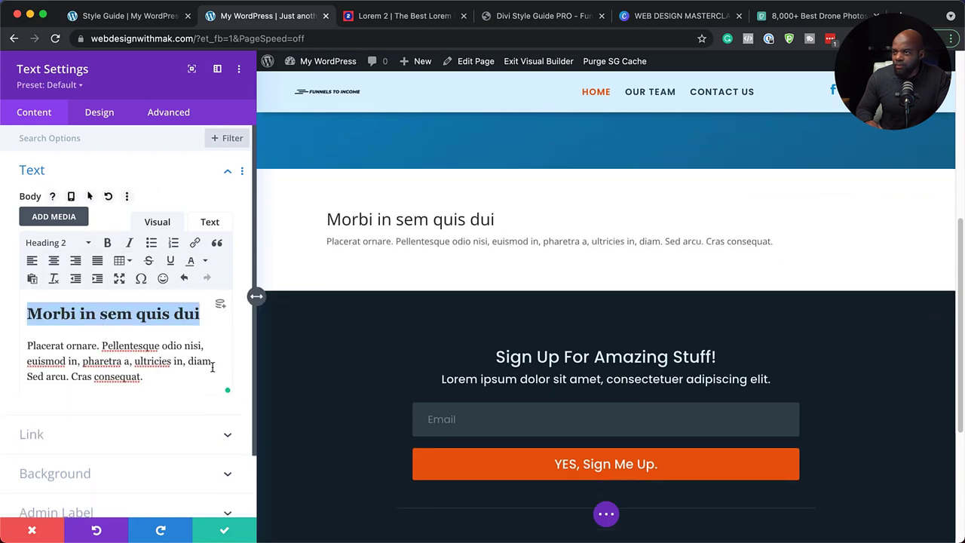
pyautogui.click(77, 86)
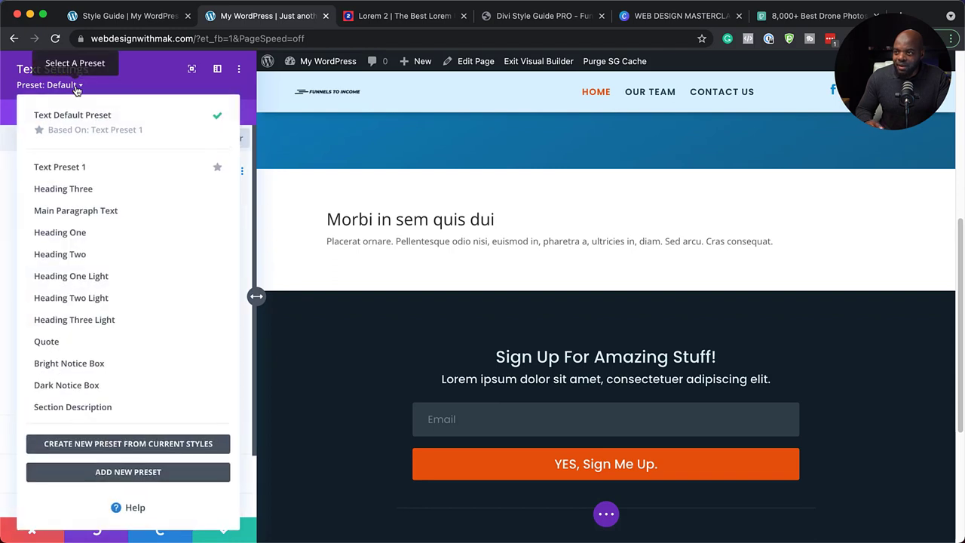
pyautogui.click(72, 407)
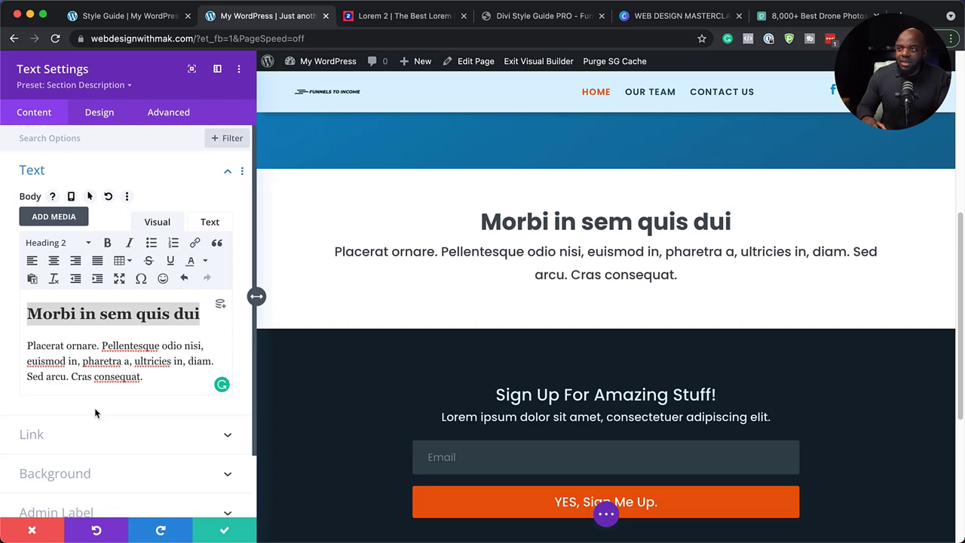
pyautogui.click(229, 534)
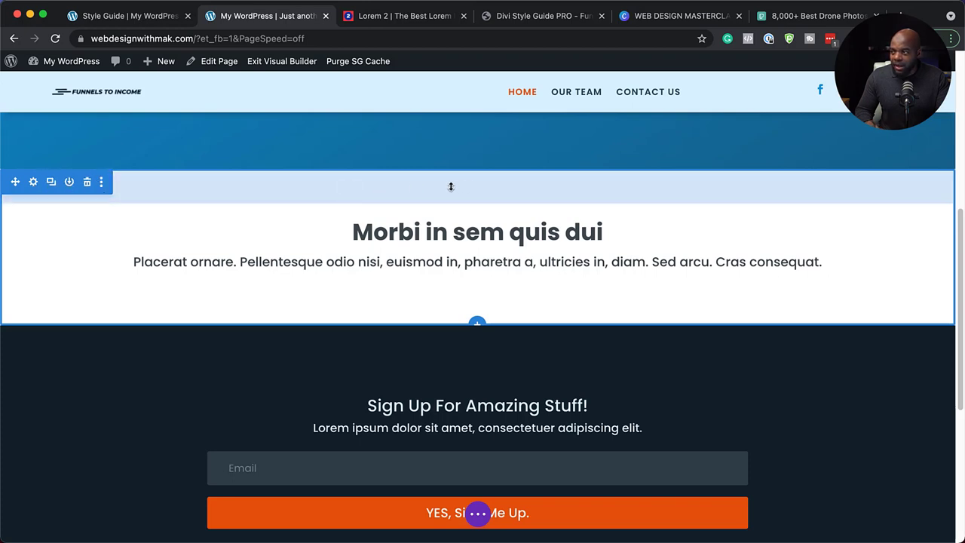
# Set 10% Section Padding as the default section preset and save the section.
pyautogui.click(33, 181)
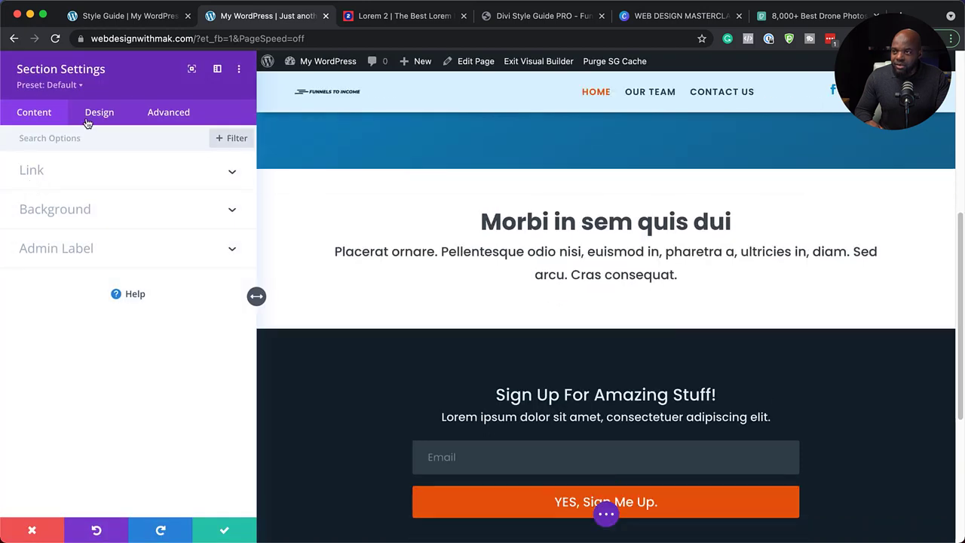
pyautogui.click(73, 86)
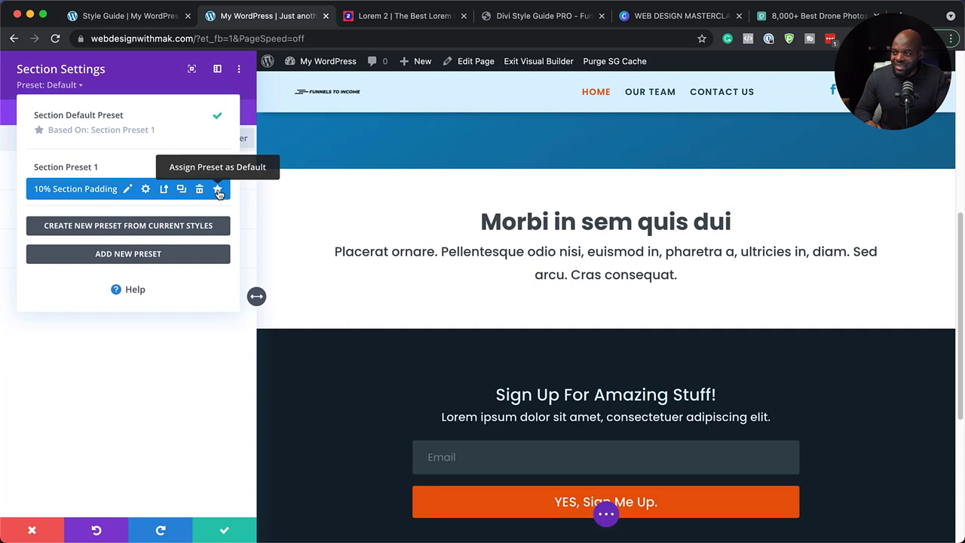
pyautogui.click(218, 189)
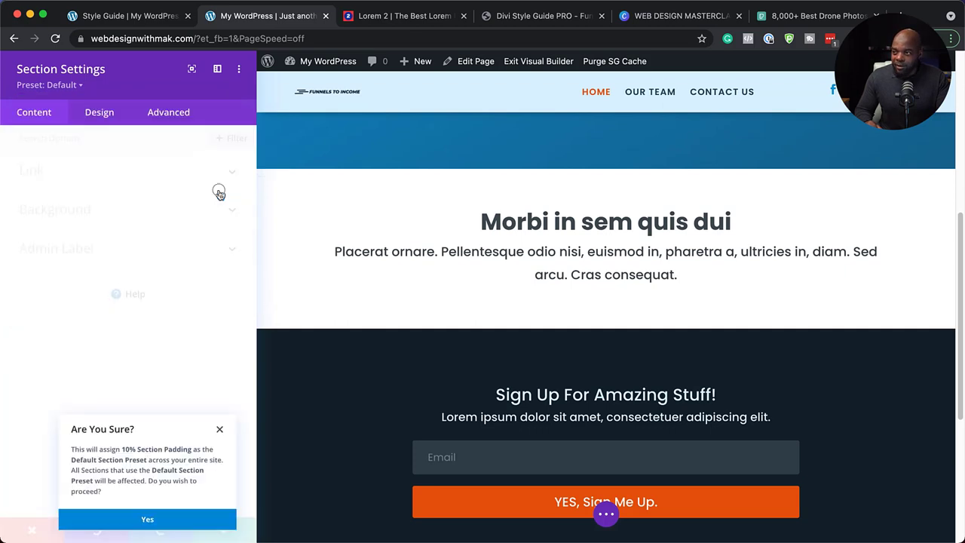
pyautogui.click(172, 530)
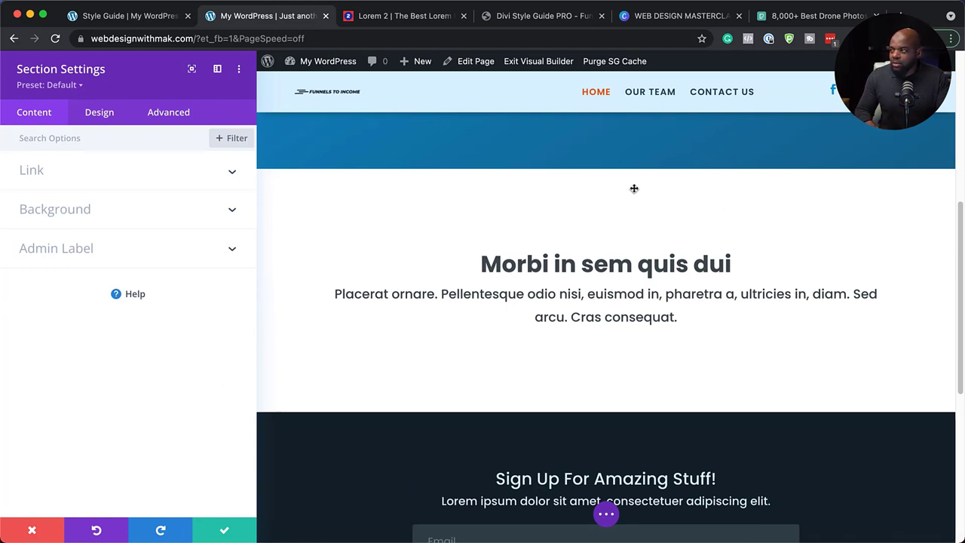
pyautogui.click(225, 533)
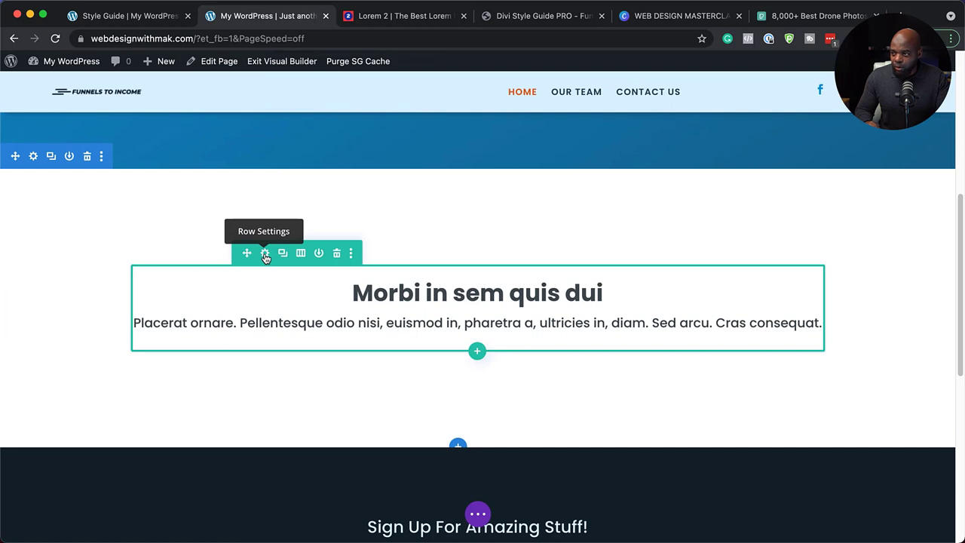
# Set 70% Row Width as the default row preset and save the row.
pyautogui.click(265, 254)
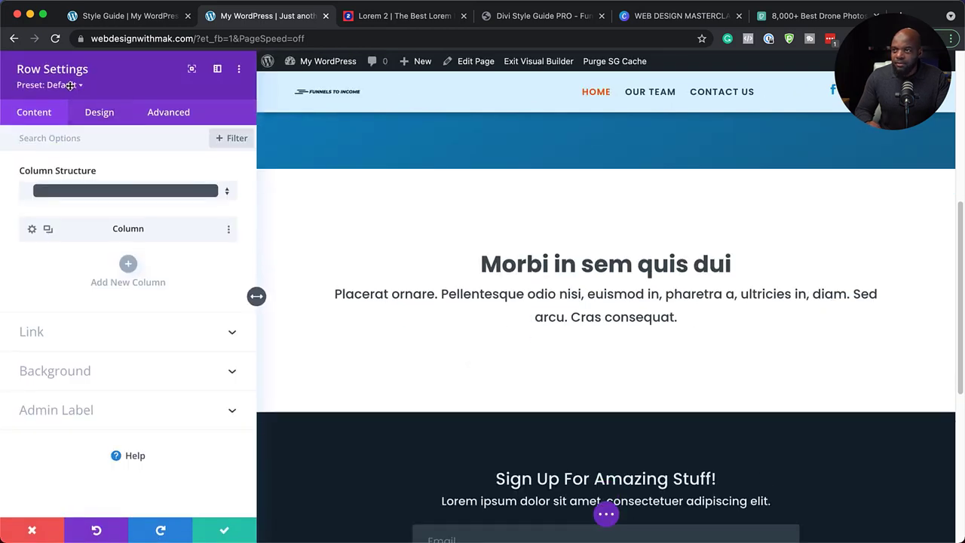
pyautogui.click(70, 86)
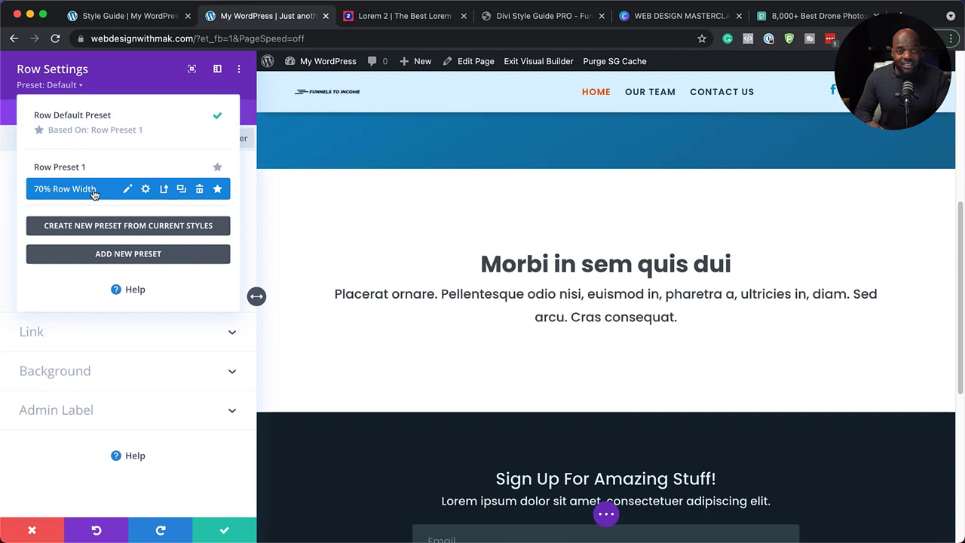
pyautogui.click(218, 189)
pyautogui.click(191, 530)
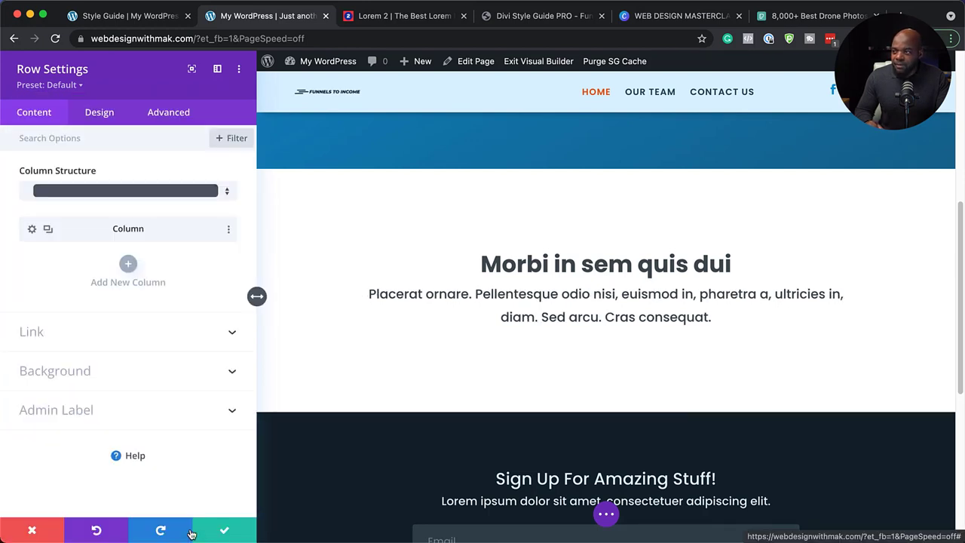
pyautogui.click(224, 532)
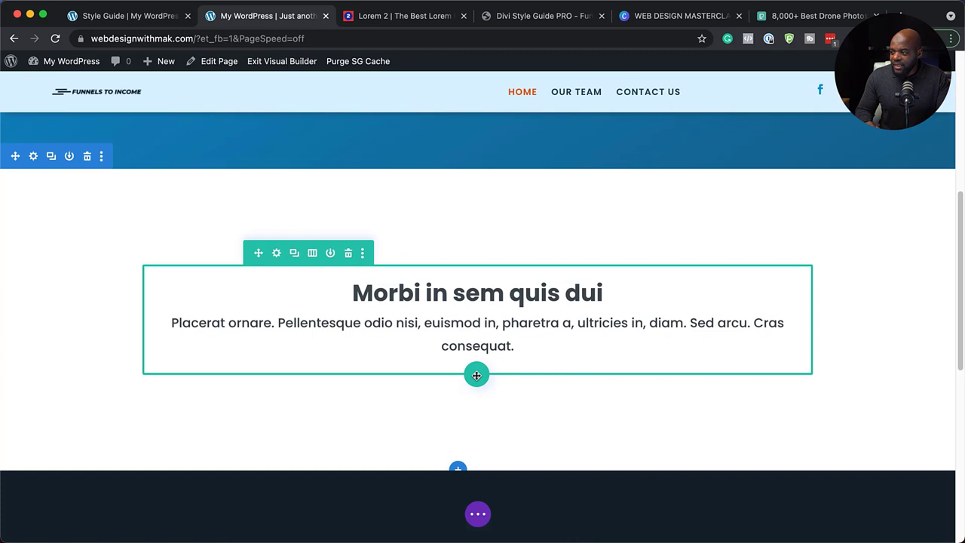
# Insert a three-column row under the Morbi text with a Blurb module in column one.
pyautogui.click(476, 375)
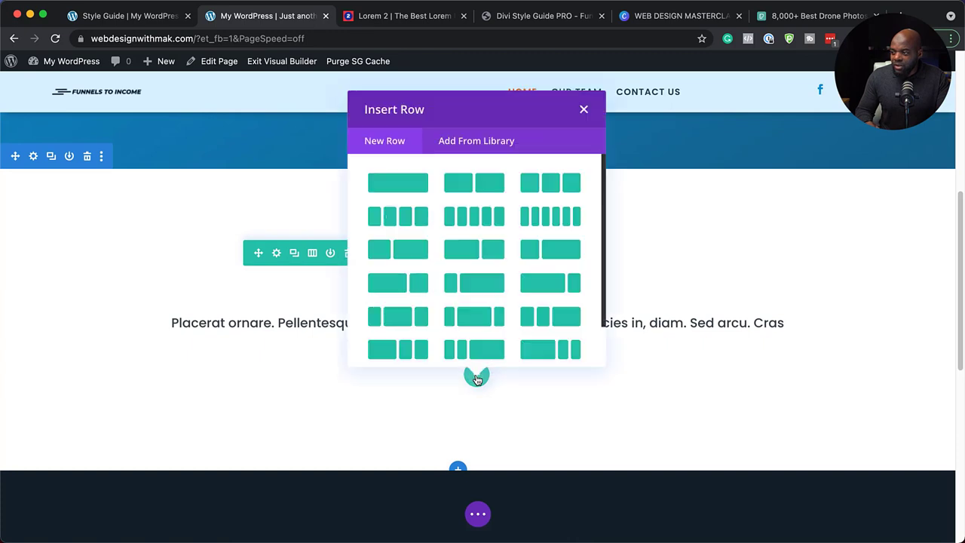
pyautogui.click(549, 187)
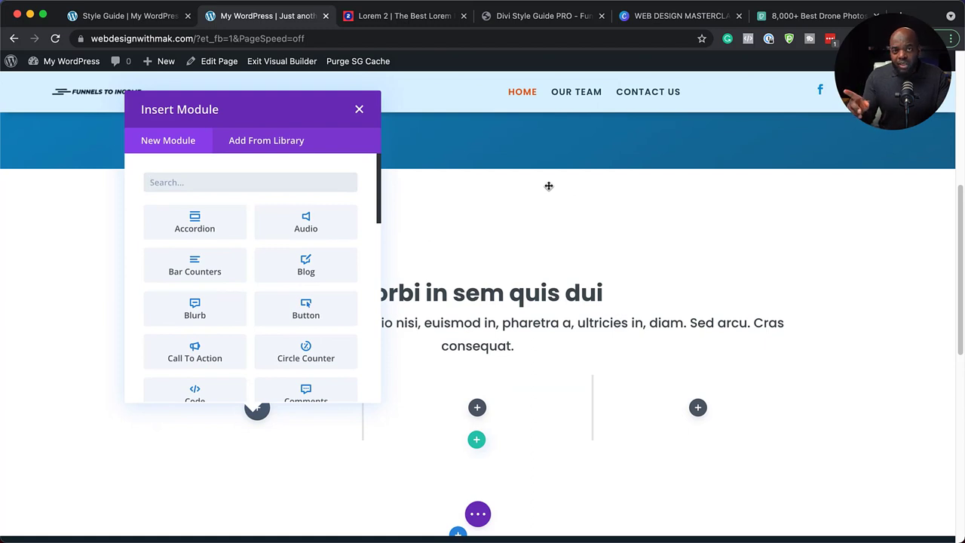
pyautogui.write('blur')
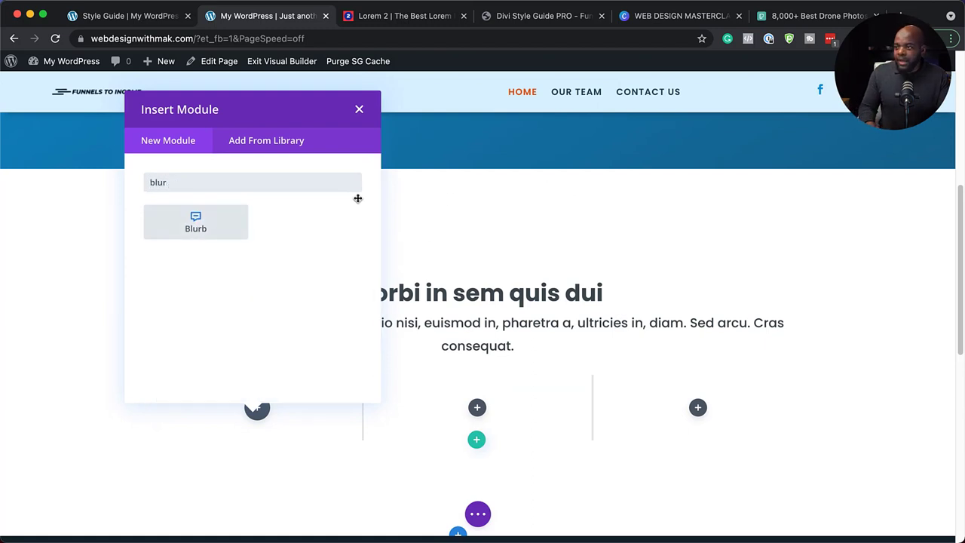
pyautogui.click(242, 226)
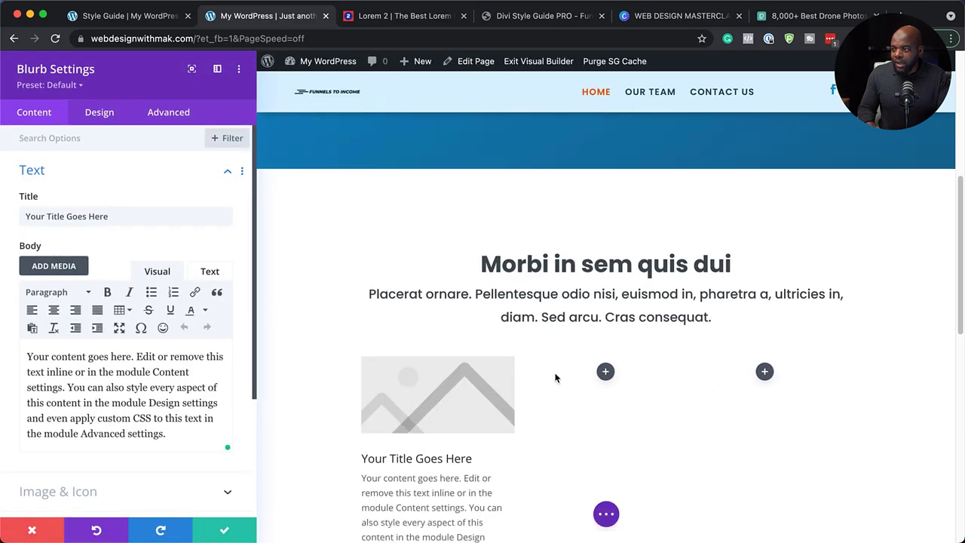
pyautogui.scroll(-1, 556, 374)
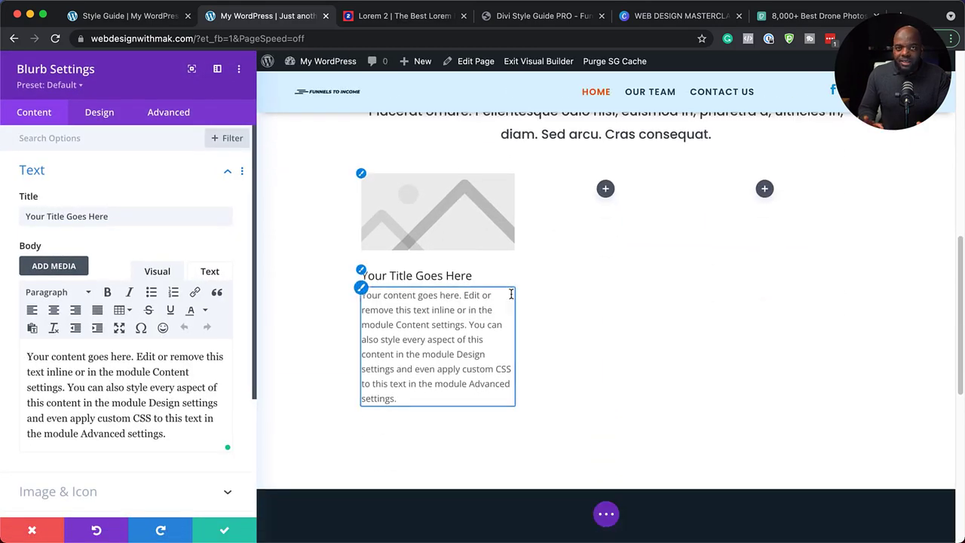
pyautogui.click(76, 85)
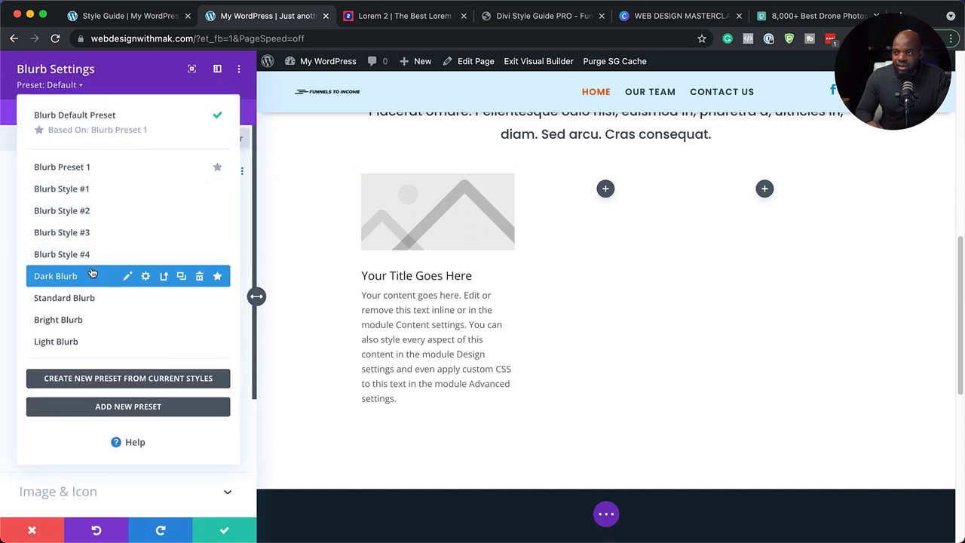
pyautogui.click(122, 17)
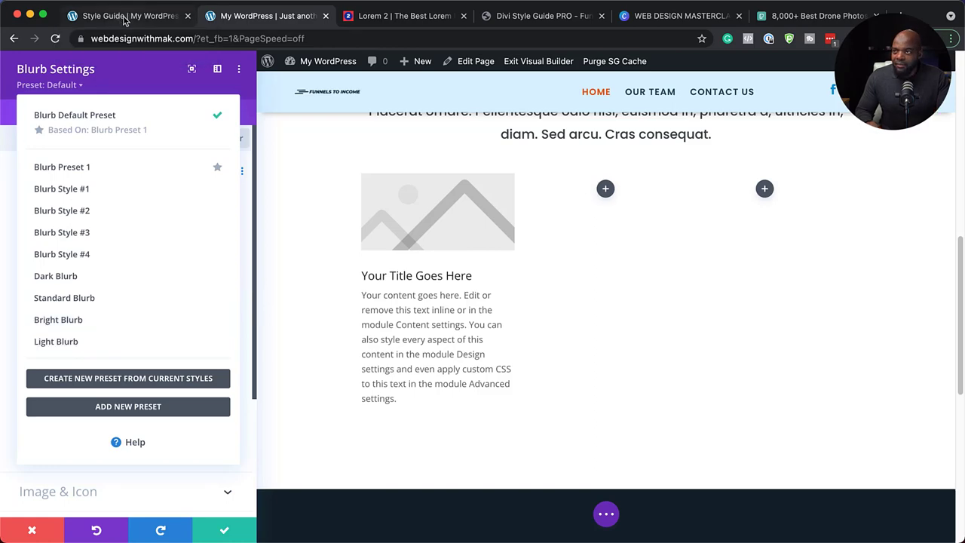
pyautogui.scroll(-10, 375, 327)
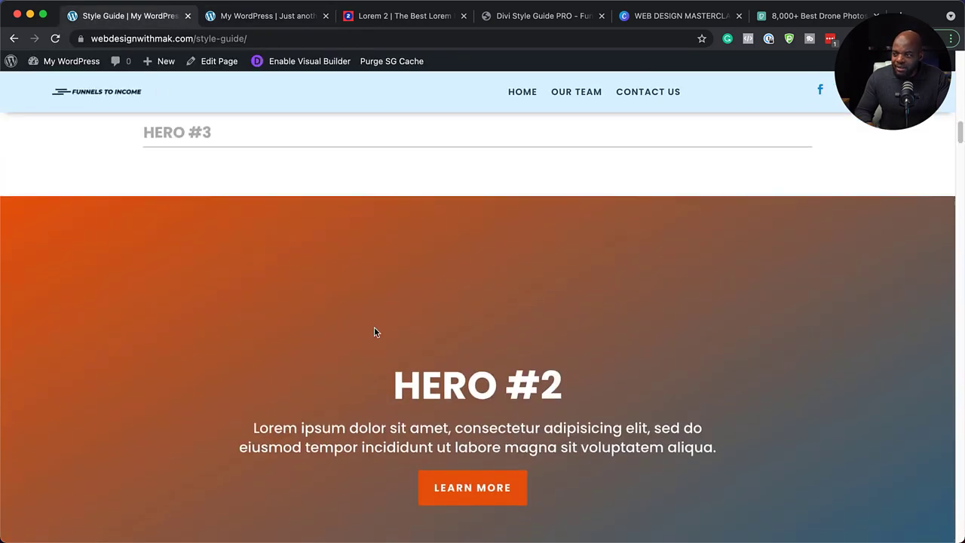
pyautogui.scroll(-10, 375, 327)
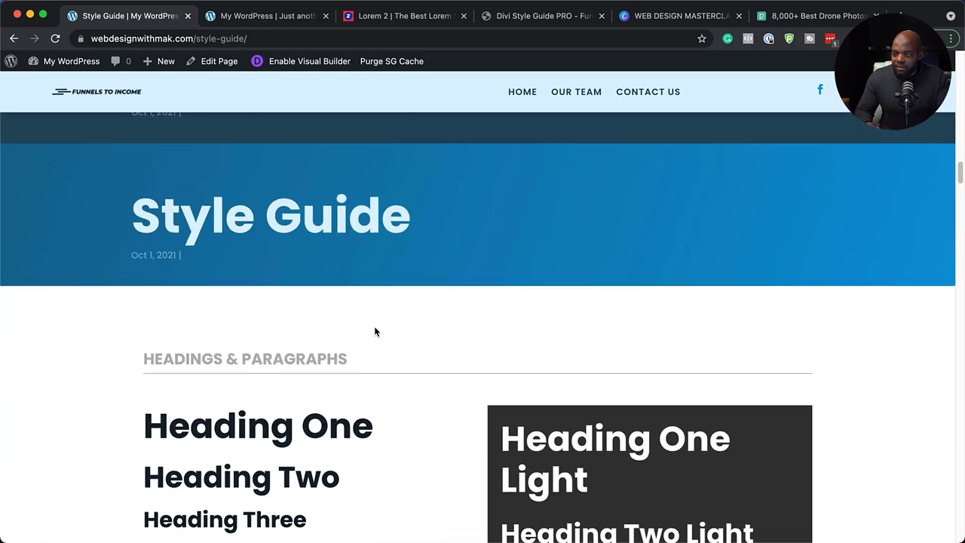
pyautogui.scroll(-10, 375, 332)
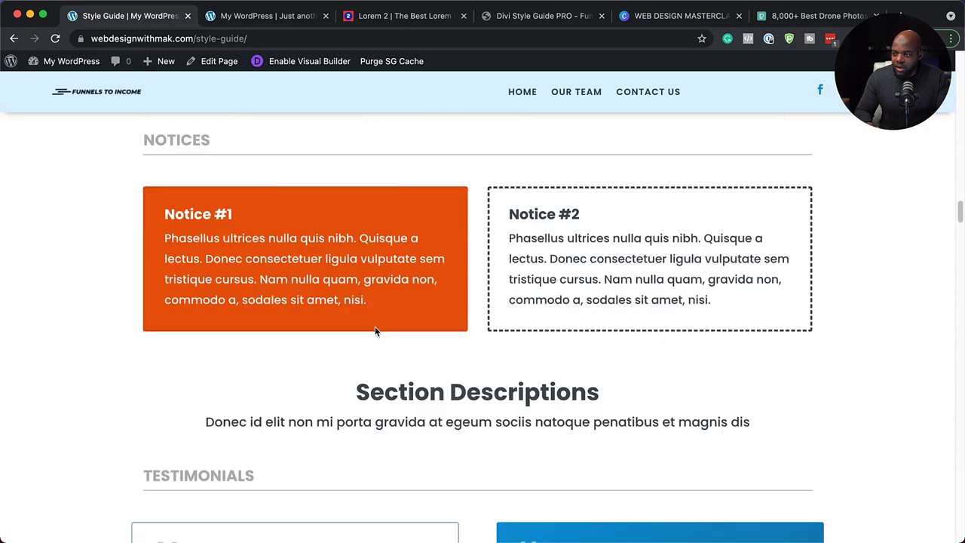
pyautogui.scroll(-10, 375, 332)
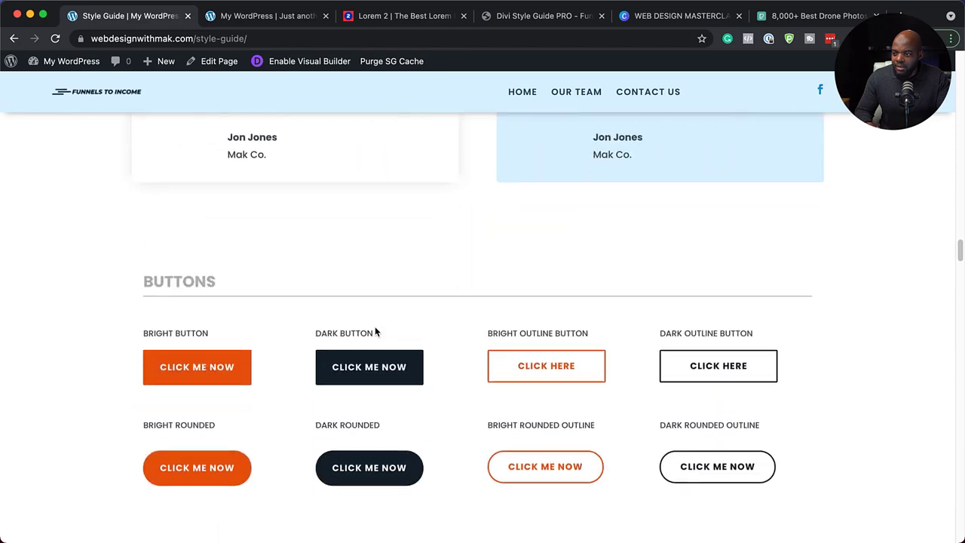
pyautogui.scroll(-5, 376, 332)
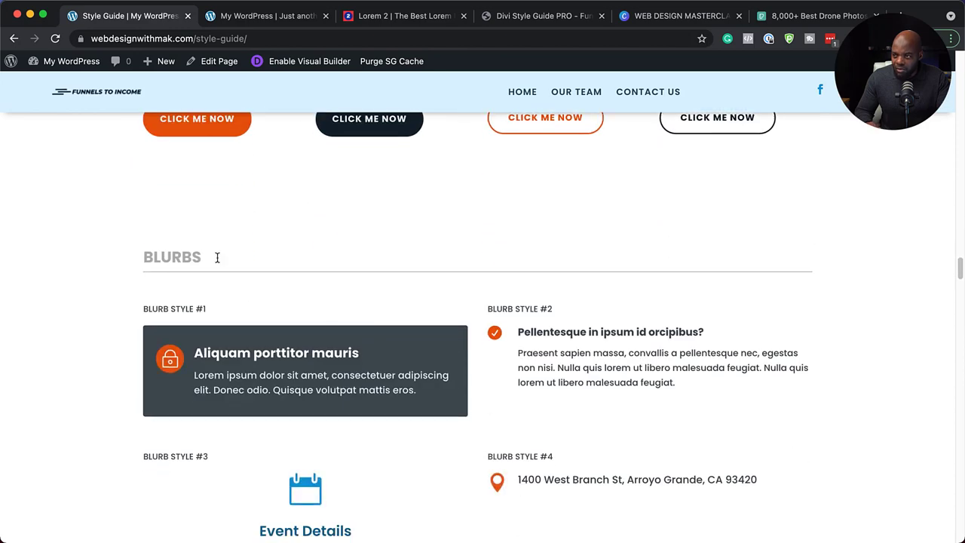
pyautogui.scroll(-2, 367, 339)
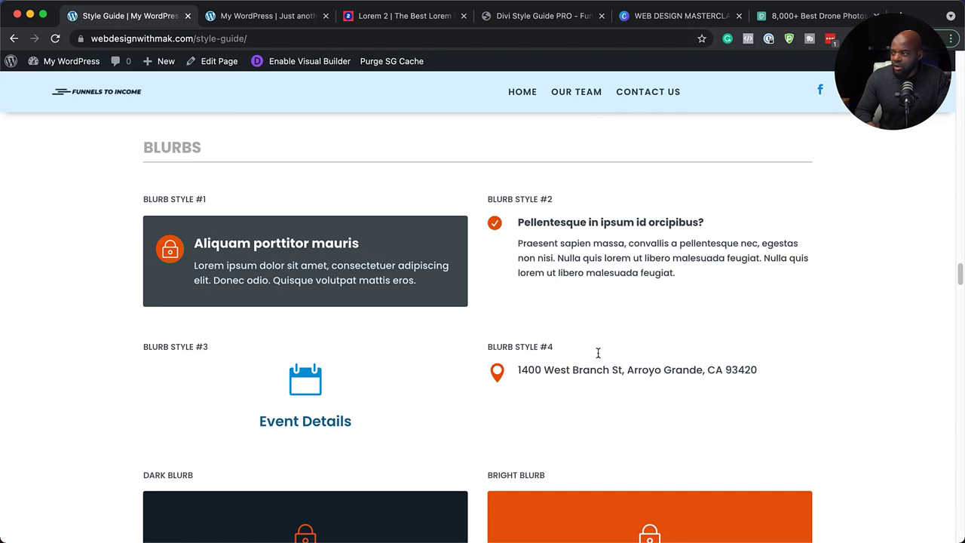
pyautogui.scroll(-6, 356, 408)
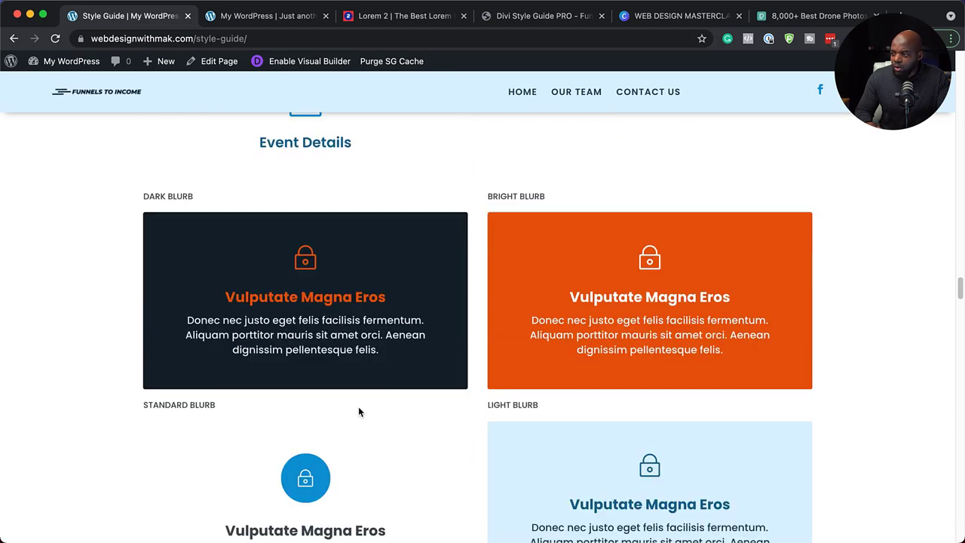
pyautogui.scroll(-2, 359, 411)
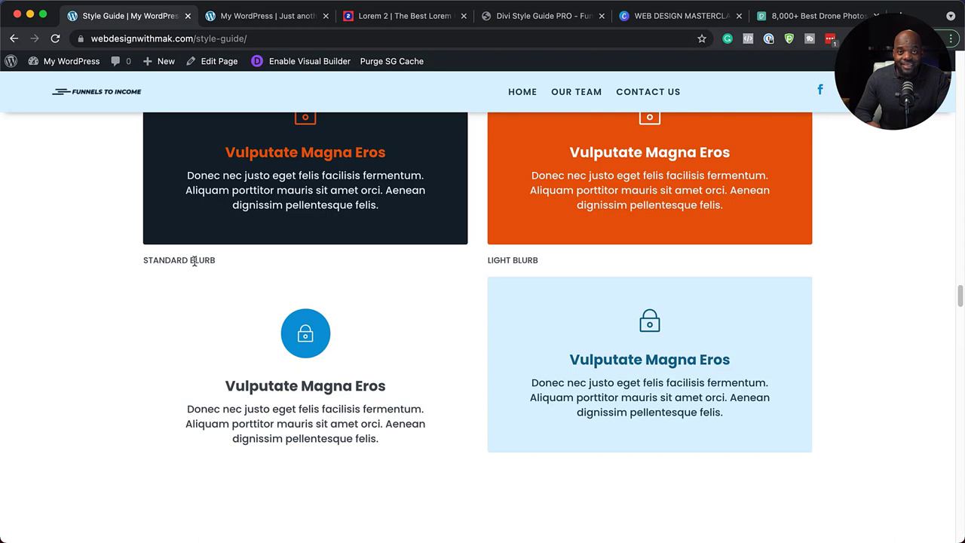
# Make Standard Blurb the site-wide default blurb preset.
pyautogui.click(251, 18)
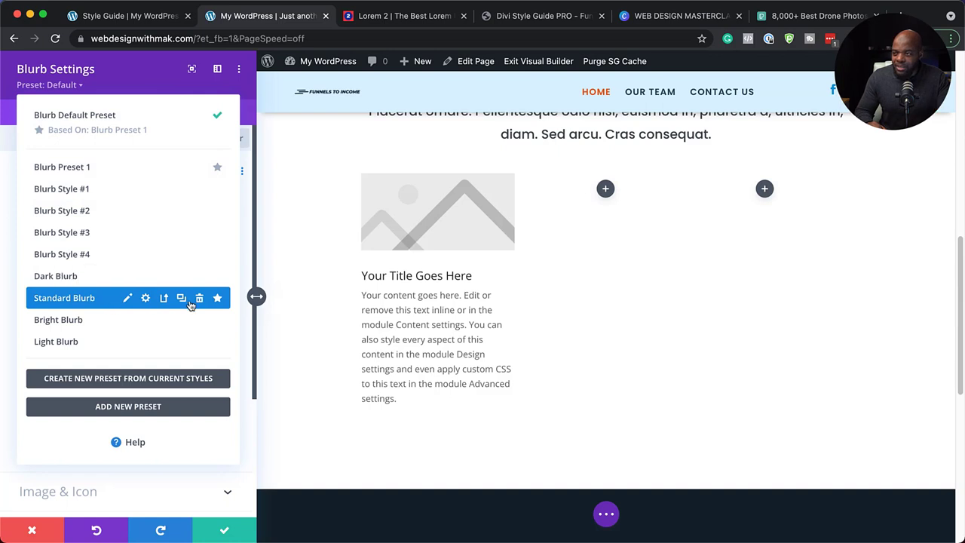
pyautogui.click(217, 300)
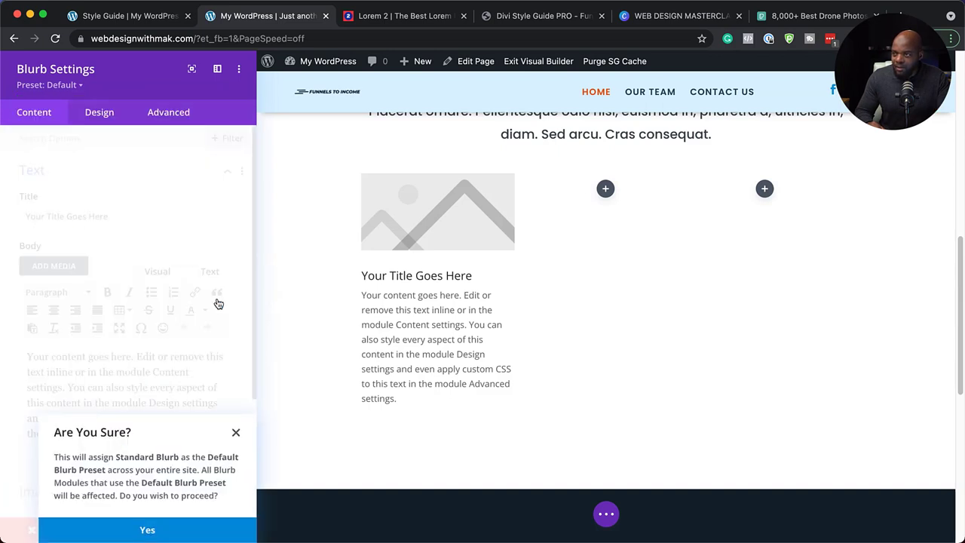
pyautogui.click(189, 532)
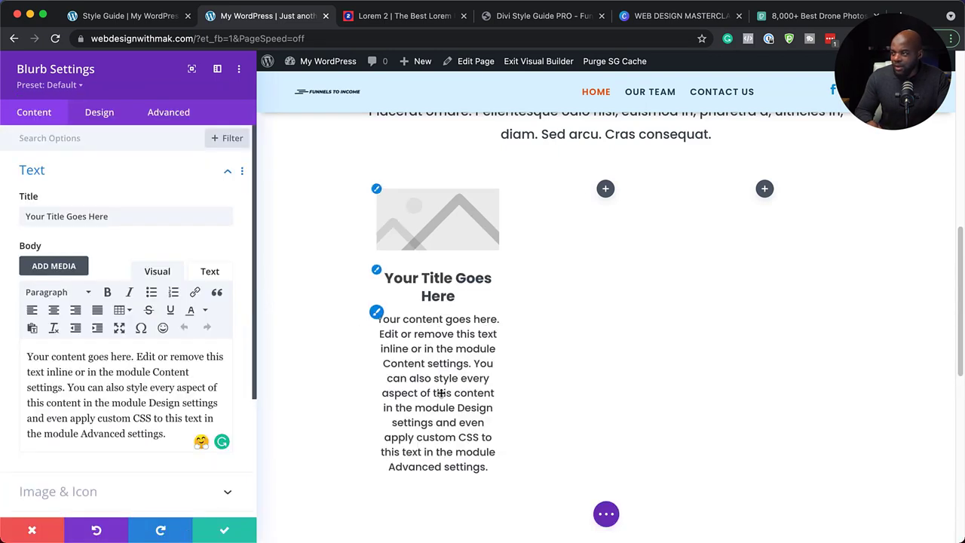
# Fill the blurb body with the Praesent dapibus lorem paragraph and title it 'Praesent dapibus'.
pyautogui.click(429, 18)
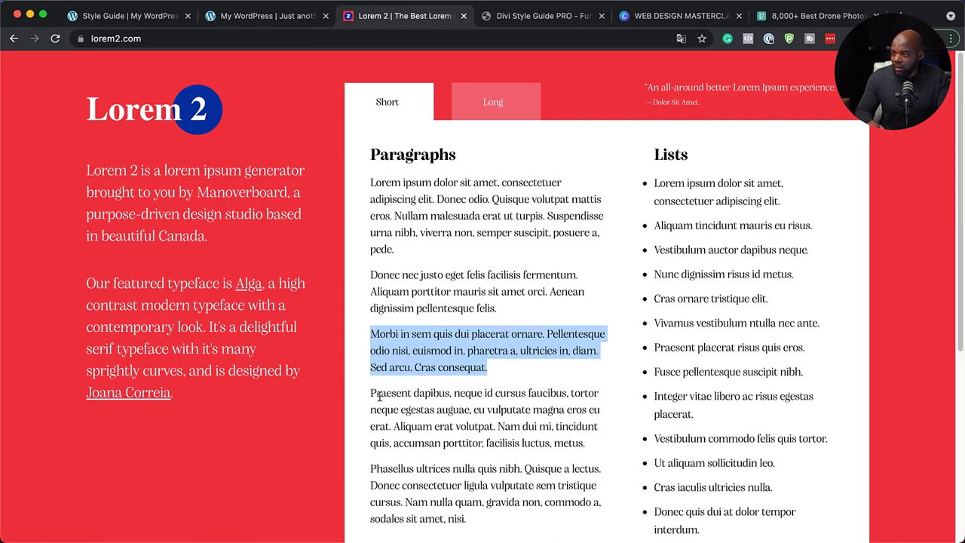
pyautogui.moveTo(371, 393); pyautogui.dragTo(507, 424)
pyautogui.hotkey('ctrl', 'c')
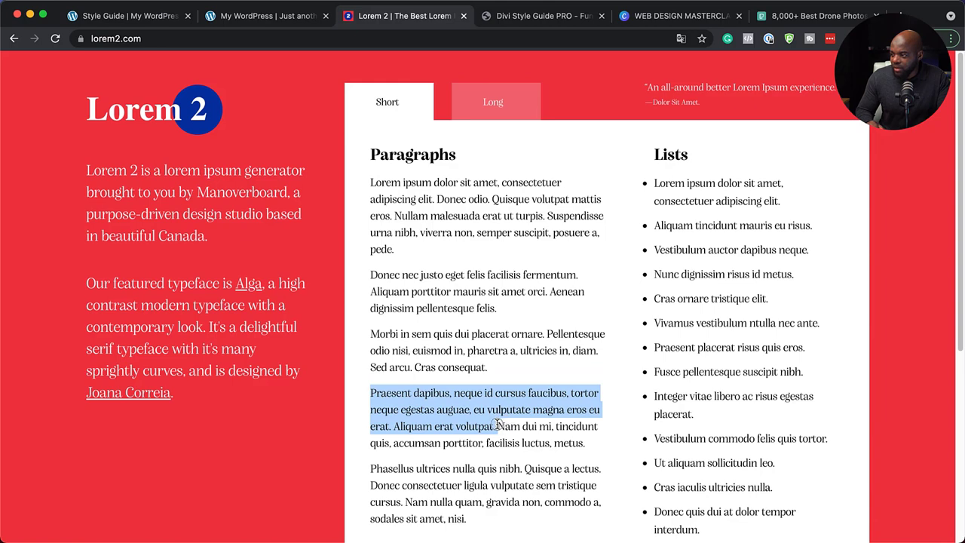
pyautogui.hotkey('ctrl', 'shift', 'Tab')
pyautogui.moveTo(171, 436); pyautogui.dragTo(43, 329)
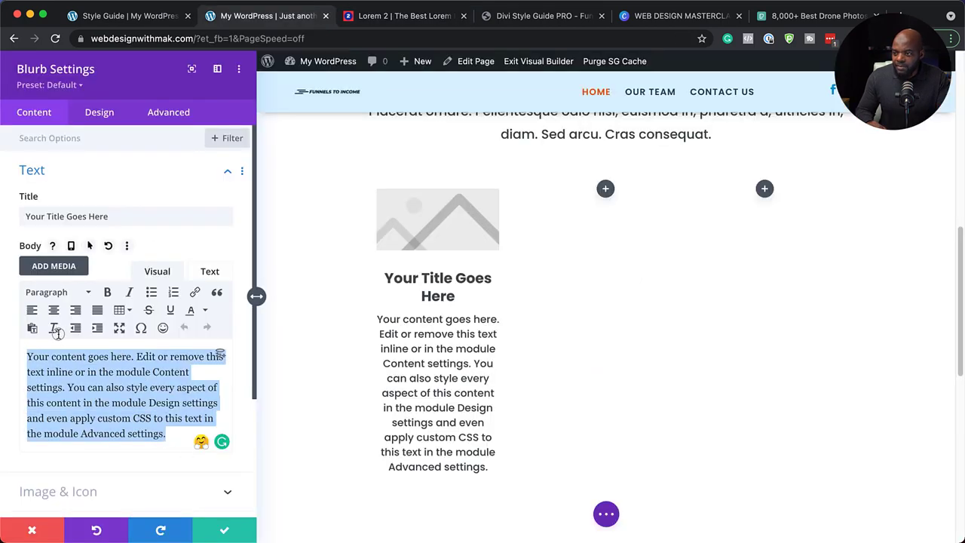
pyautogui.hotkey('ctrl', 'v')
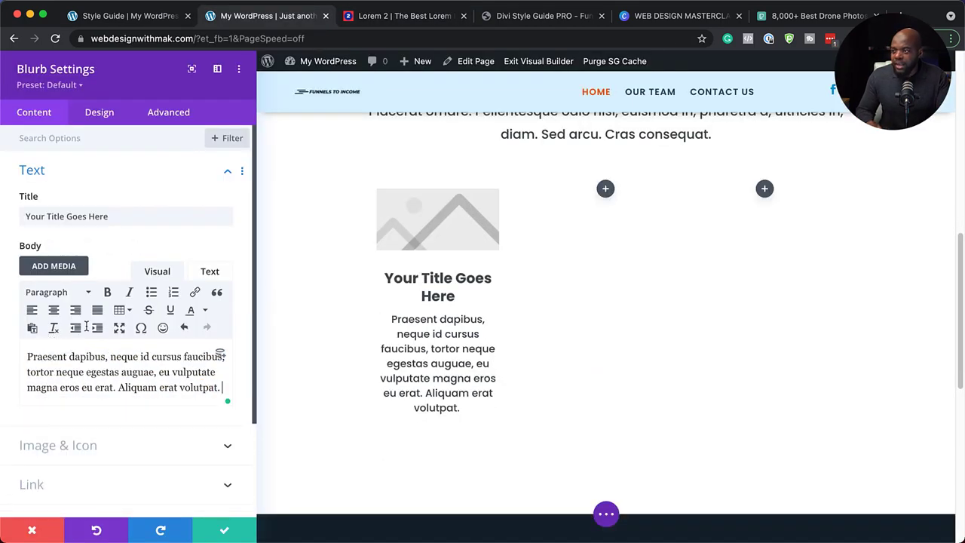
pyautogui.moveTo(105, 356); pyautogui.dragTo(8, 345)
pyautogui.hotkey('ctrl', 'c')
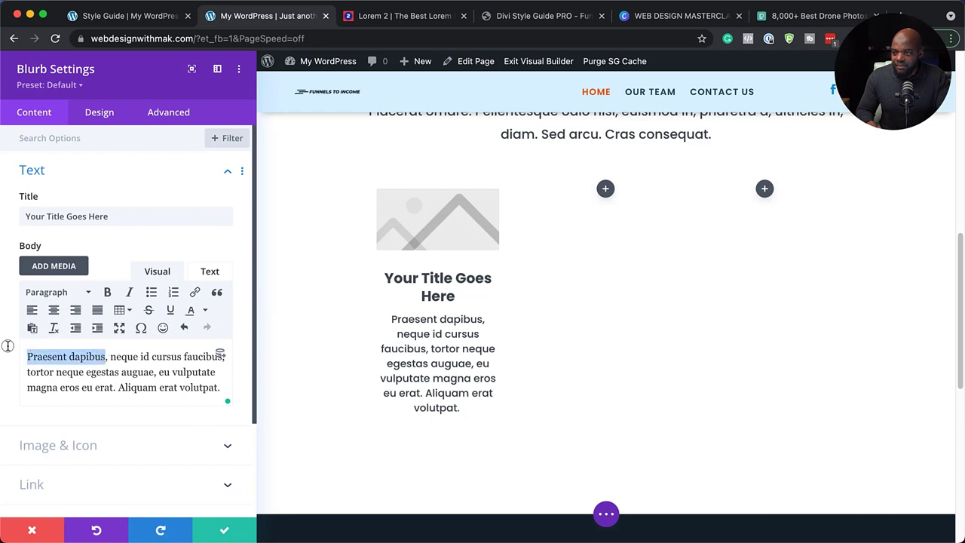
pyautogui.moveTo(26, 217); pyautogui.dragTo(107, 216)
pyautogui.hotkey('ctrl', 'v')
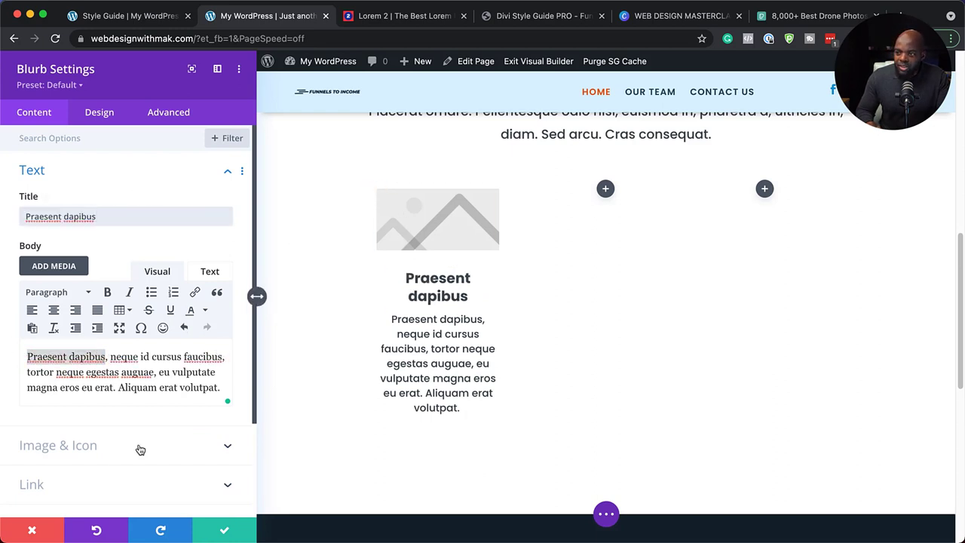
# Switch the first blurb's image to a lock icon in a blue circle and save it.
pyautogui.click(96, 451)
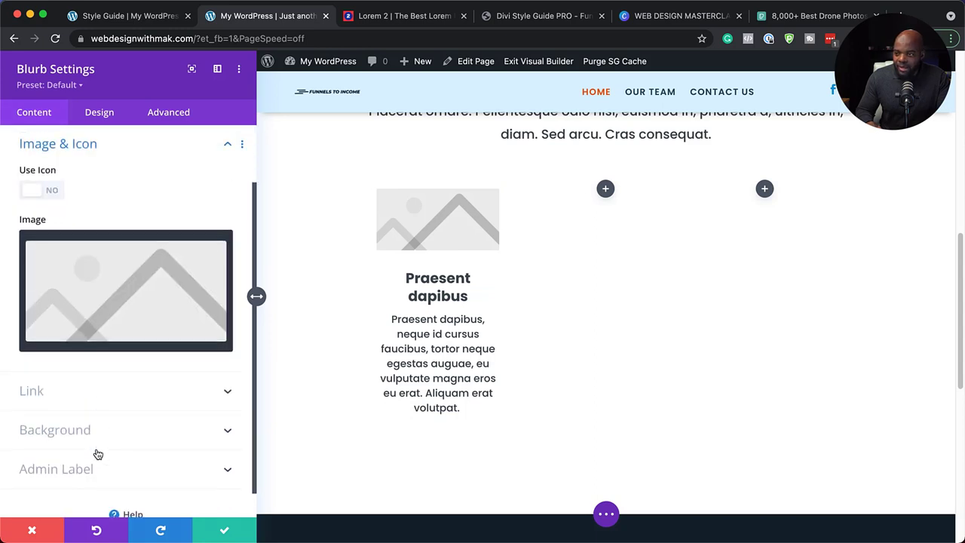
pyautogui.click(52, 192)
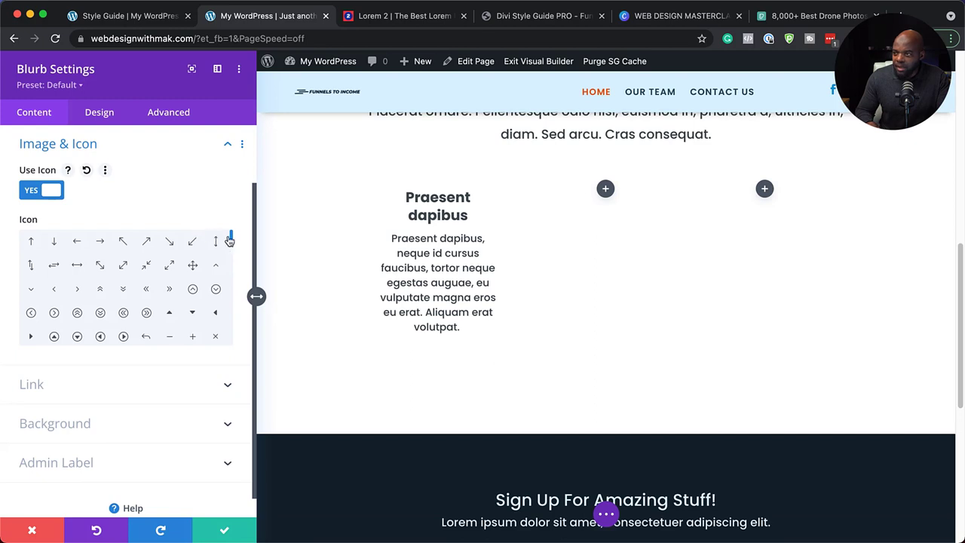
pyautogui.moveTo(230, 240); pyautogui.dragTo(233, 266)
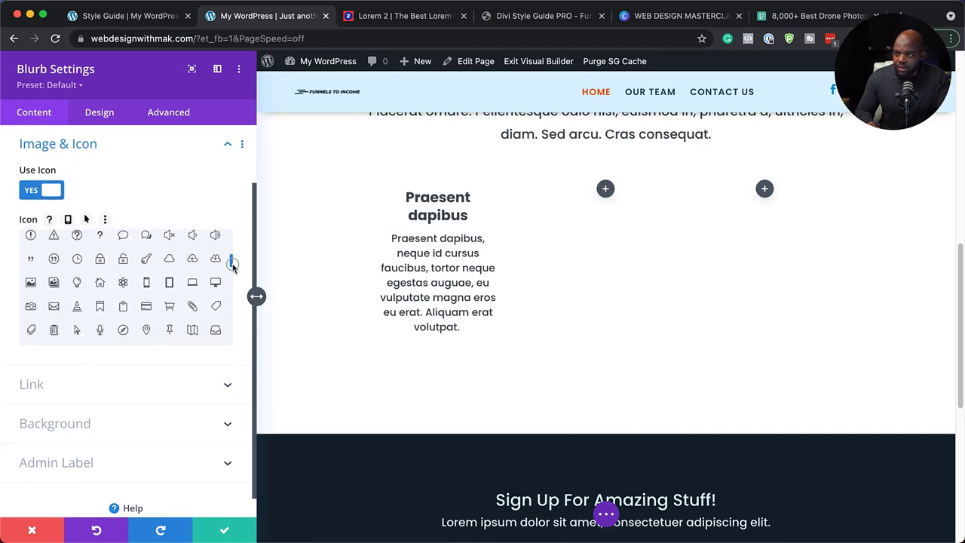
pyautogui.click(99, 259)
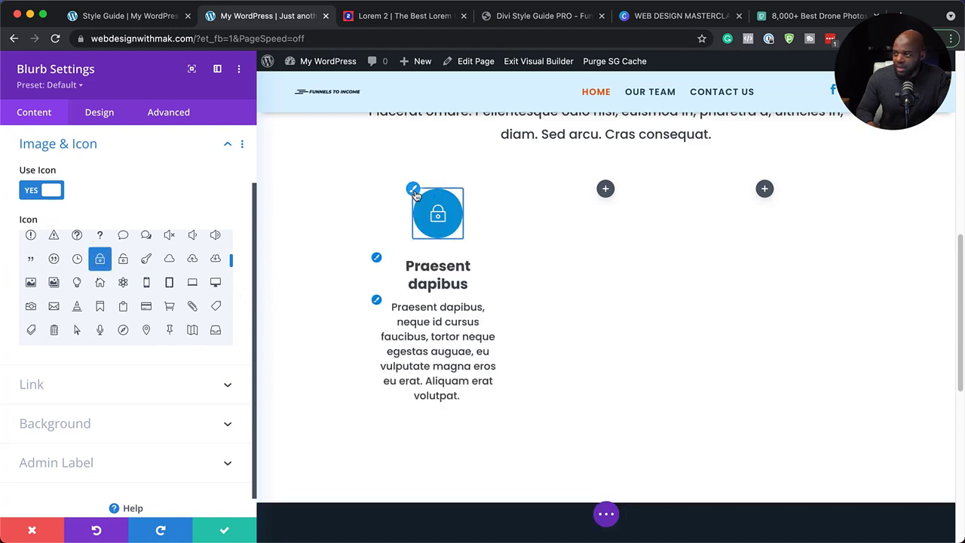
pyautogui.click(413, 190)
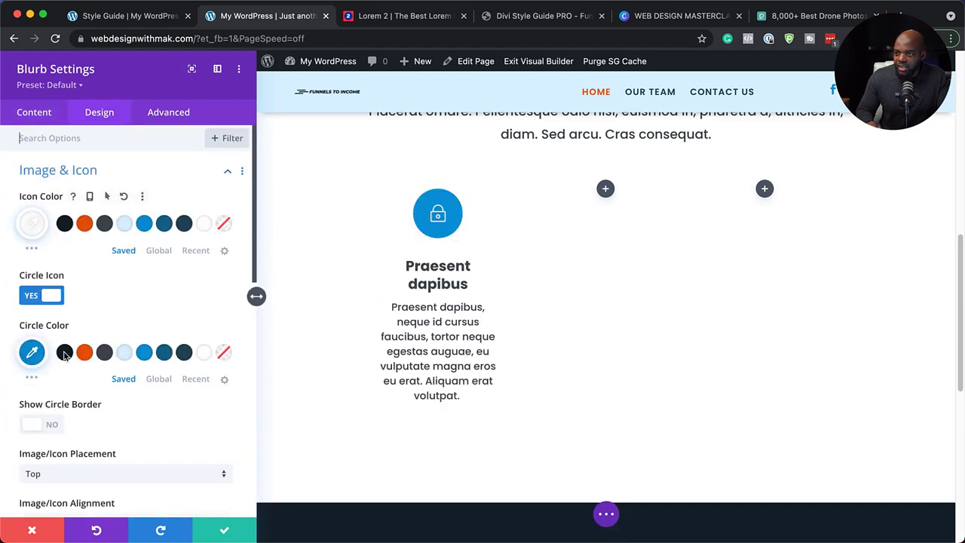
pyautogui.click(225, 533)
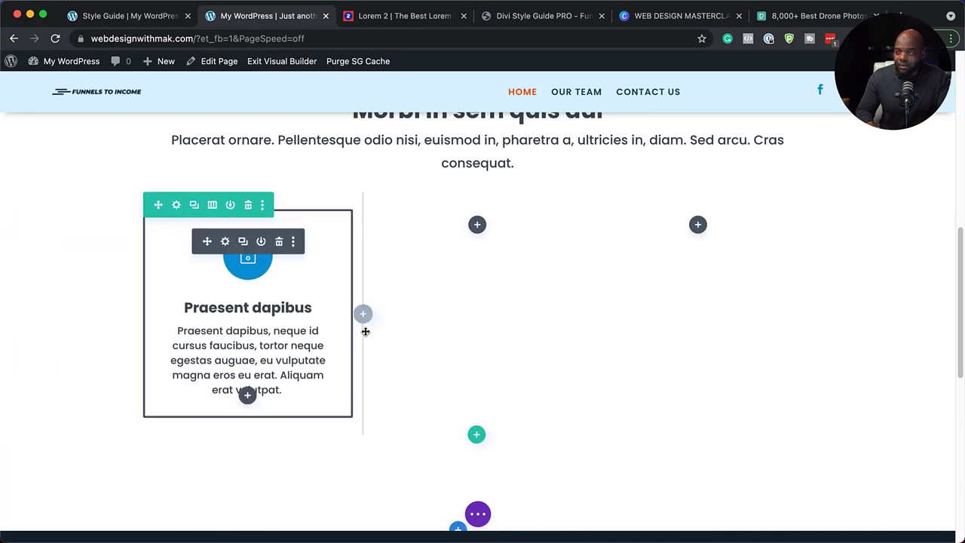
# Apply the second box shadow preset to the blurb in its Design settings.
pyautogui.click(227, 245)
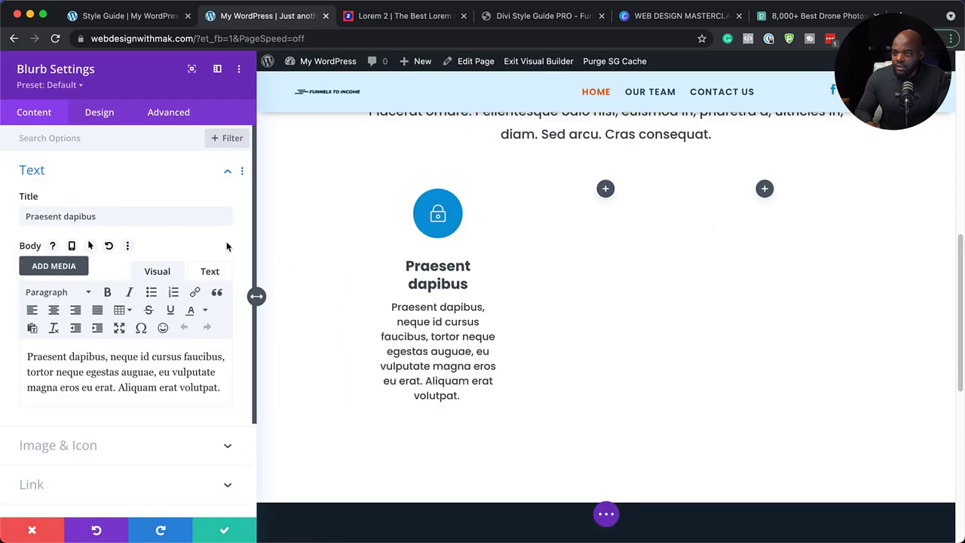
pyautogui.scroll(-3, 118, 395)
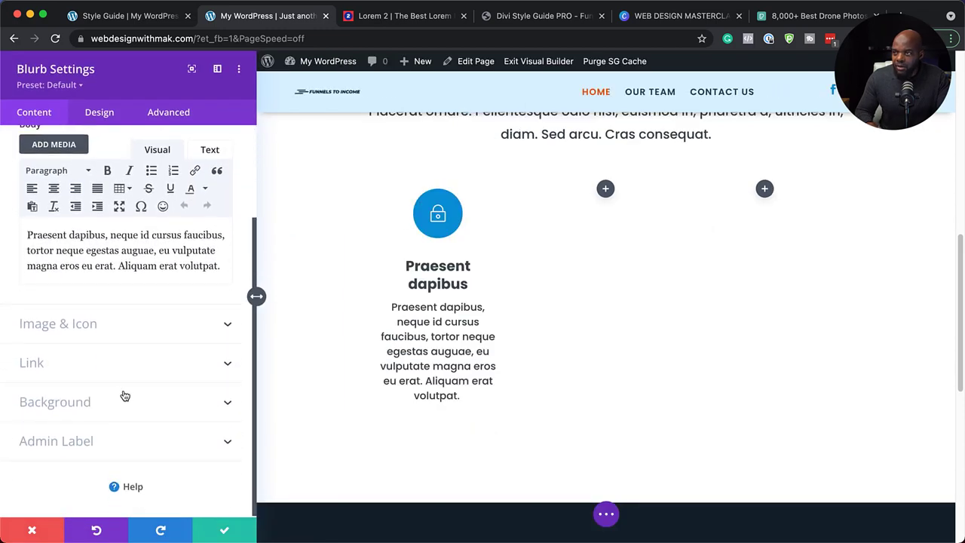
pyautogui.scroll(3, 121, 394)
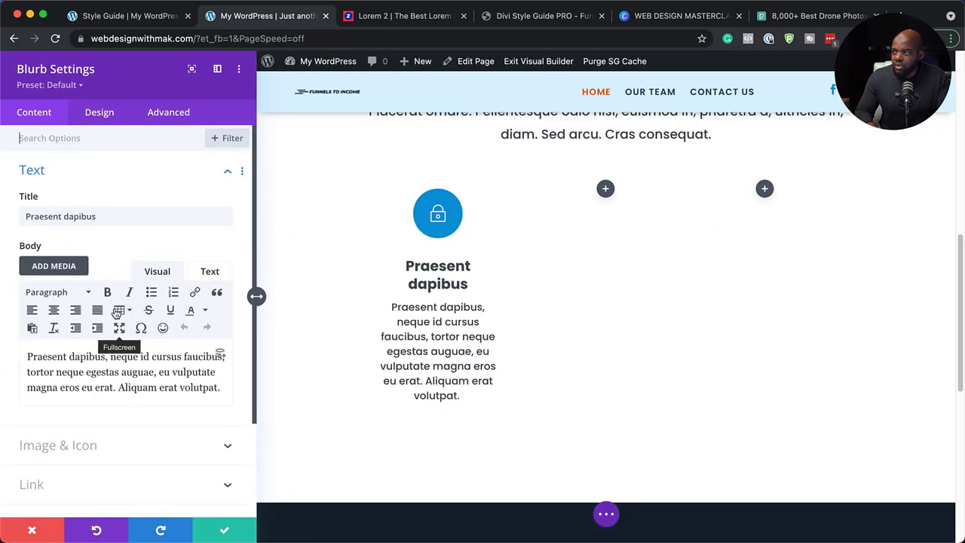
pyautogui.click(101, 113)
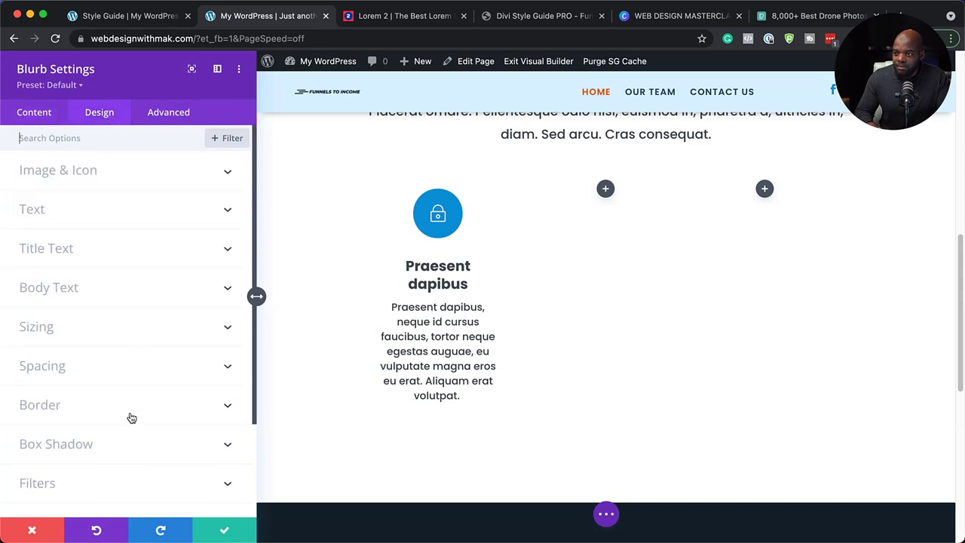
pyautogui.scroll(-2, 131, 417)
pyautogui.click(82, 346)
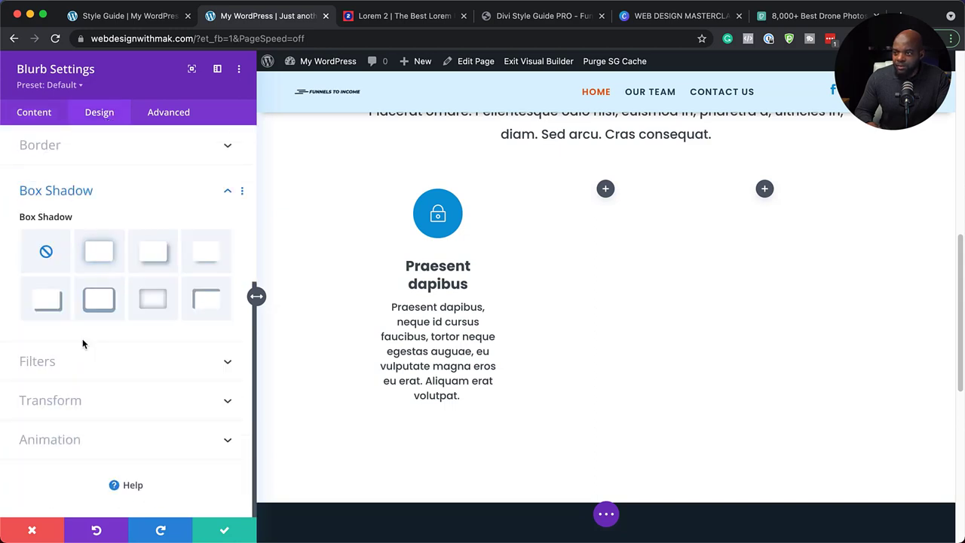
pyautogui.click(102, 259)
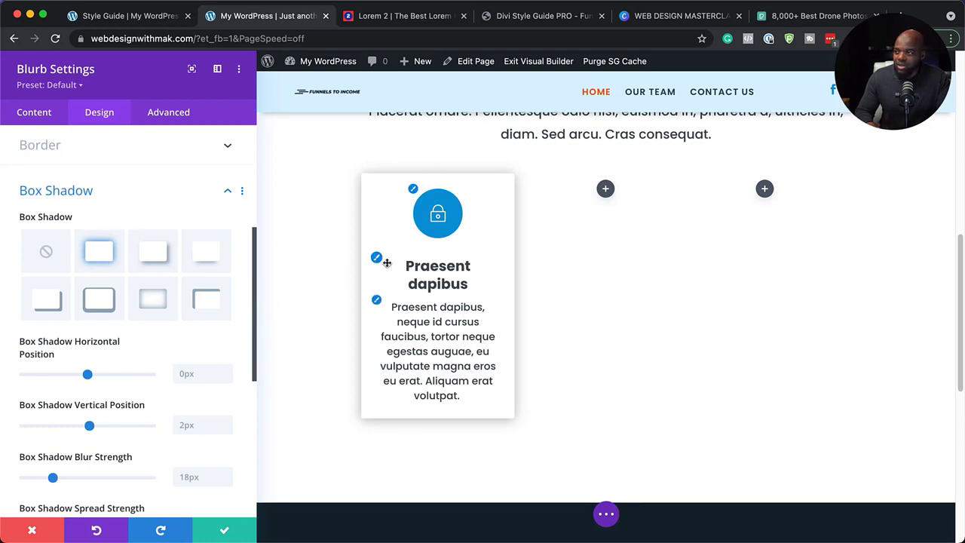
# Adjust the shadow to 29px blur strength and -10px spread strength.
pyautogui.scroll(-3, 90, 430)
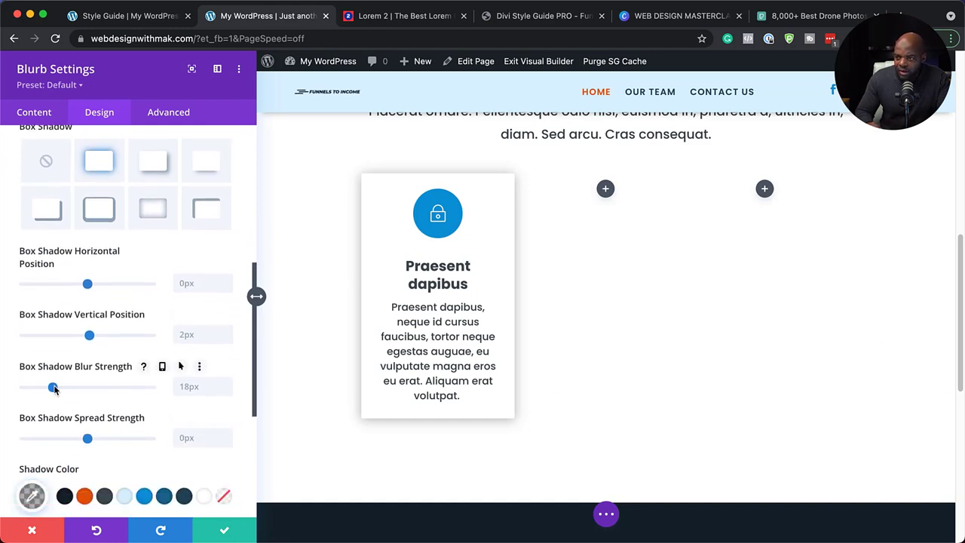
pyautogui.moveTo(51, 388); pyautogui.dragTo(46, 389)
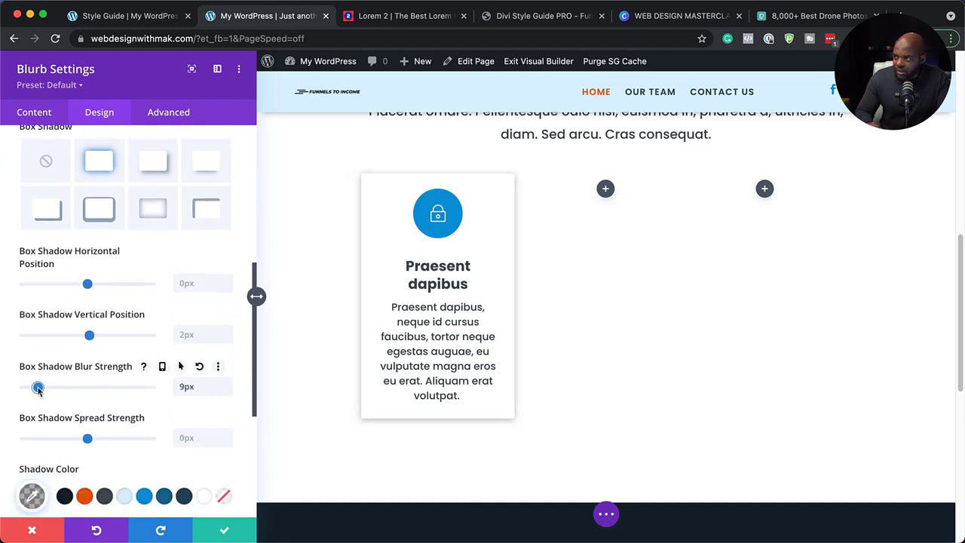
pyautogui.moveTo(43, 388); pyautogui.dragTo(45, 389)
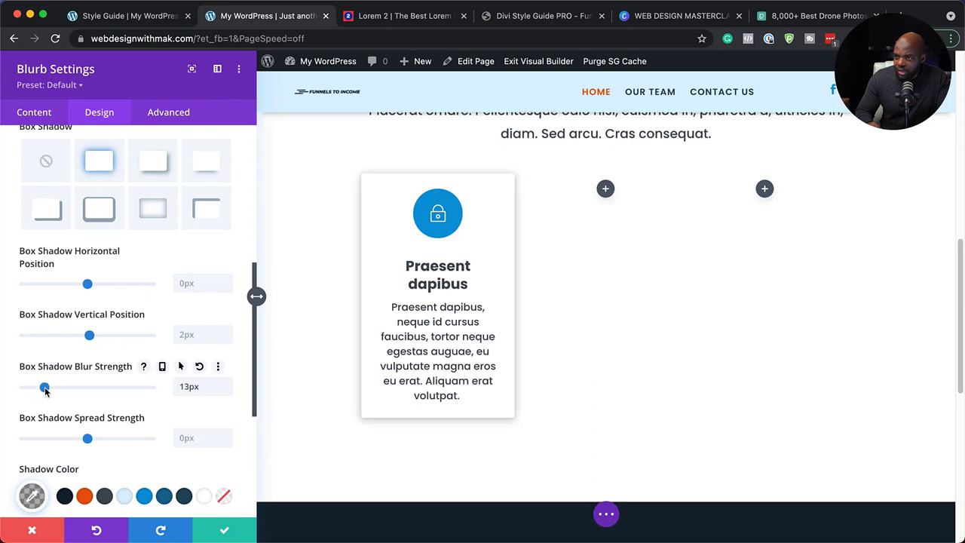
pyautogui.scroll(-2, 166, 463)
pyautogui.moveTo(87, 423); pyautogui.dragTo(100, 424)
pyautogui.moveTo(42, 373); pyautogui.dragTo(91, 383)
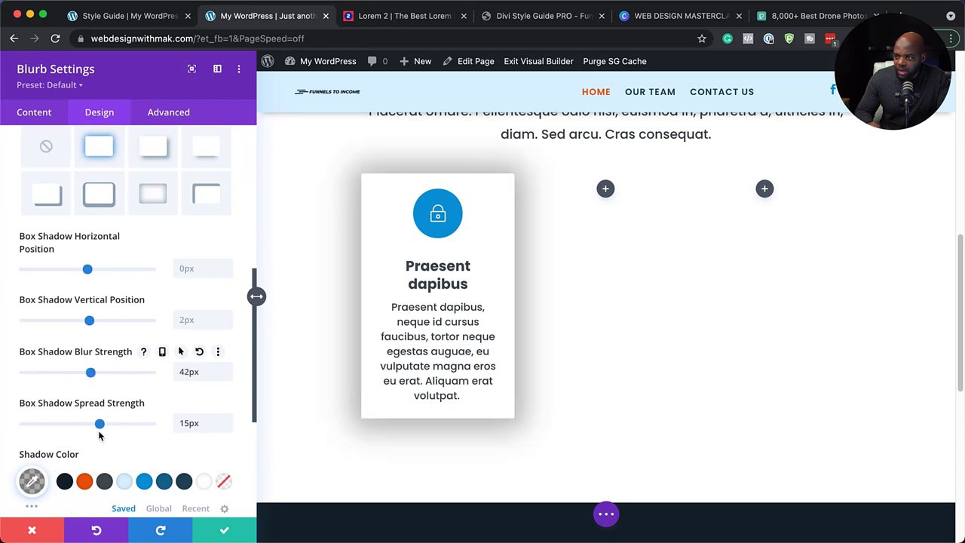
pyautogui.moveTo(98, 424); pyautogui.dragTo(88, 426)
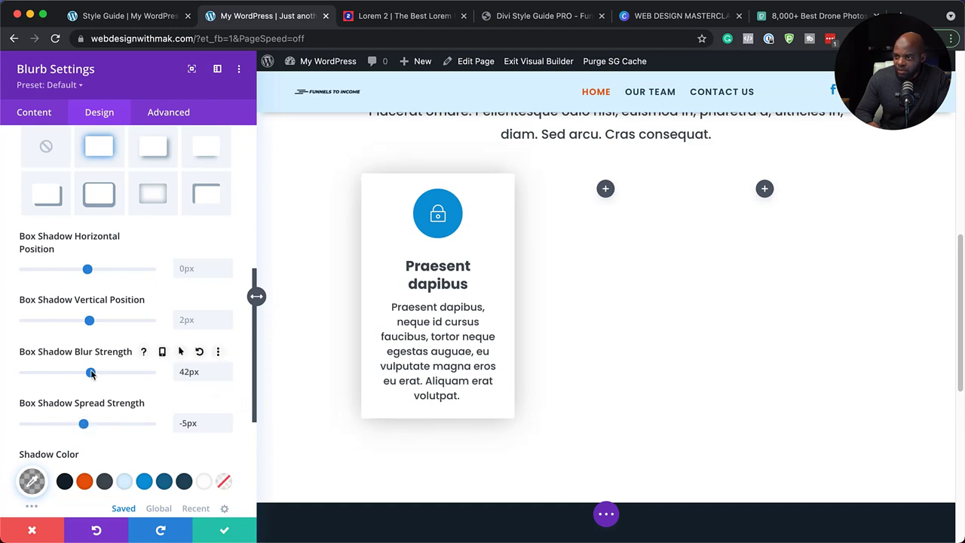
pyautogui.moveTo(78, 373); pyautogui.dragTo(65, 377)
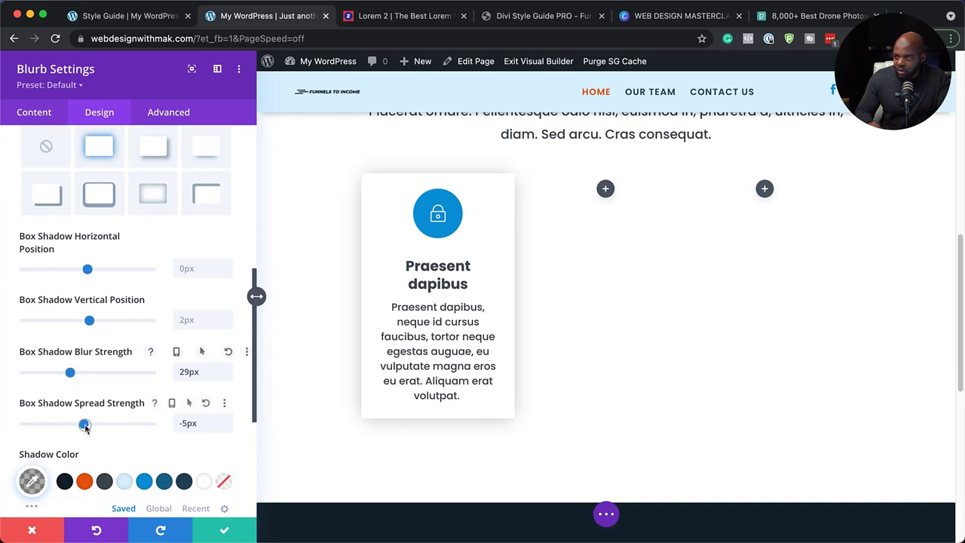
pyautogui.moveTo(83, 424); pyautogui.dragTo(76, 425)
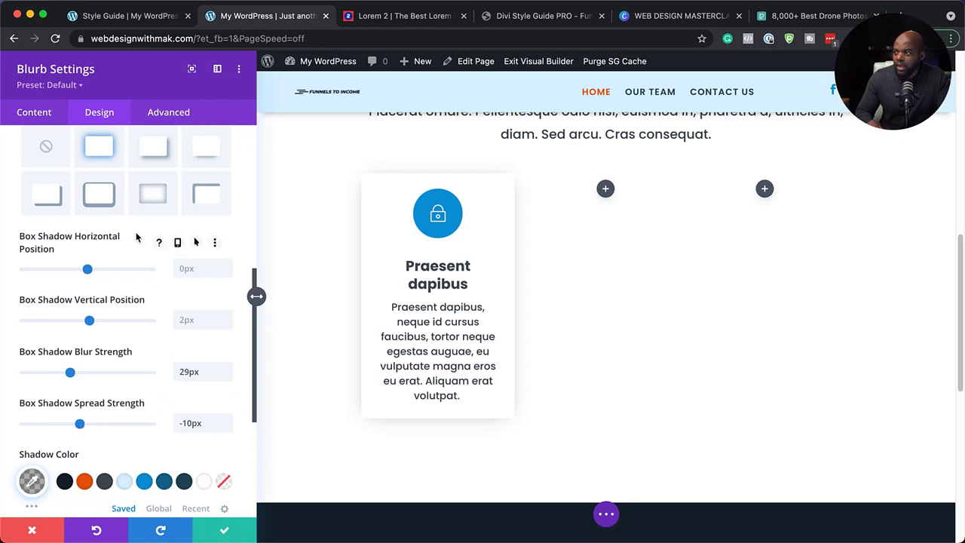
# Save the blurb, duplicate it twice, and move the copies into columns two and three.
pyautogui.click(227, 532)
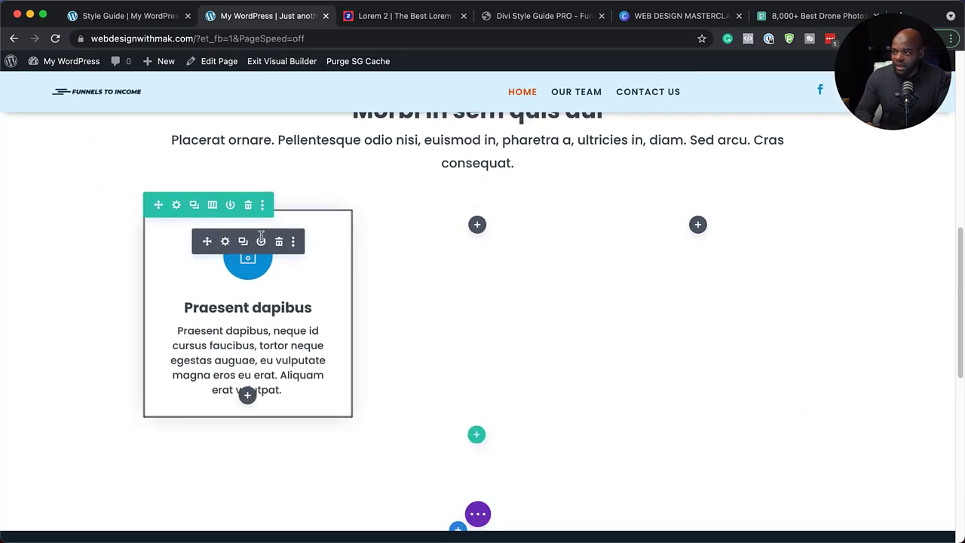
pyautogui.click(243, 241)
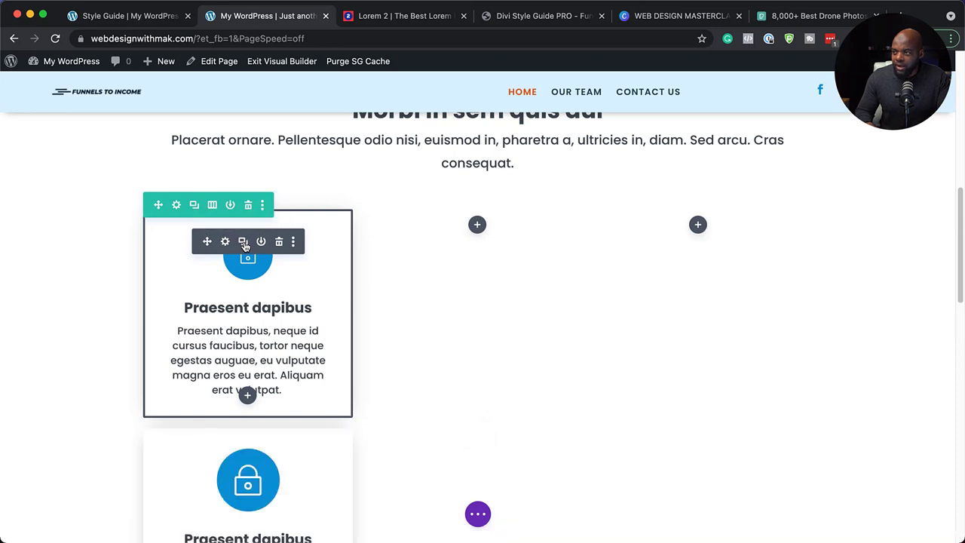
pyautogui.moveTo(209, 242); pyautogui.dragTo(409, 226)
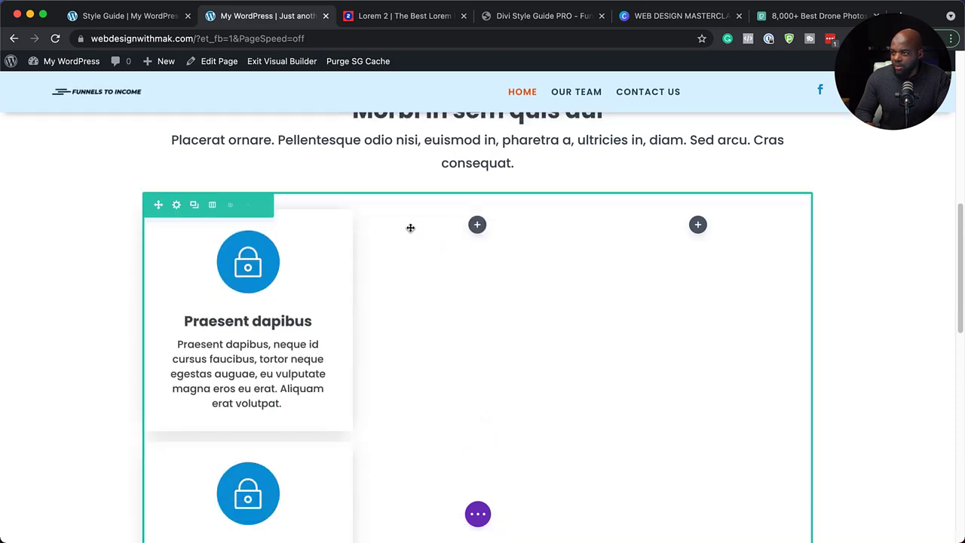
pyautogui.scroll(-3, 376, 348)
pyautogui.scroll(2, 376, 347)
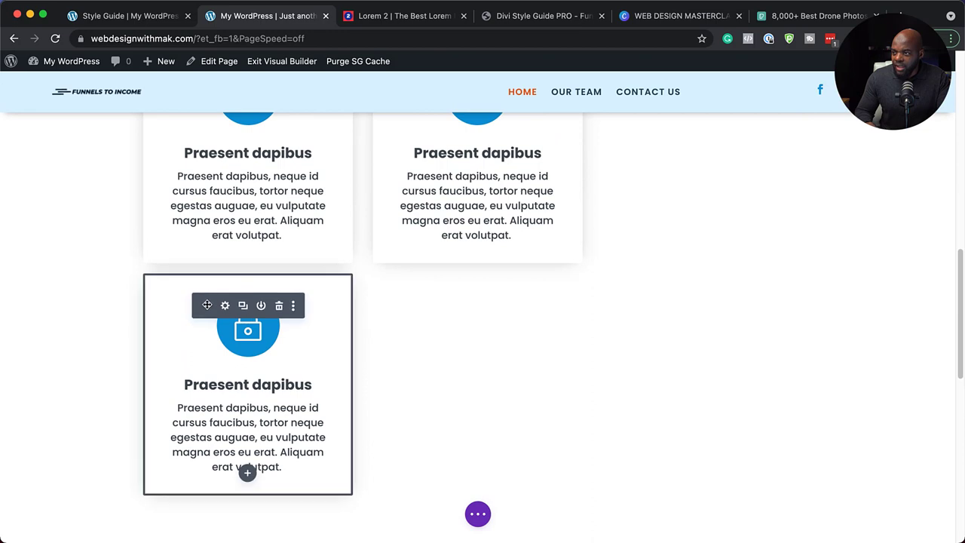
pyautogui.moveTo(327, 303); pyautogui.dragTo(881, 256)
pyautogui.scroll(5, 881, 257)
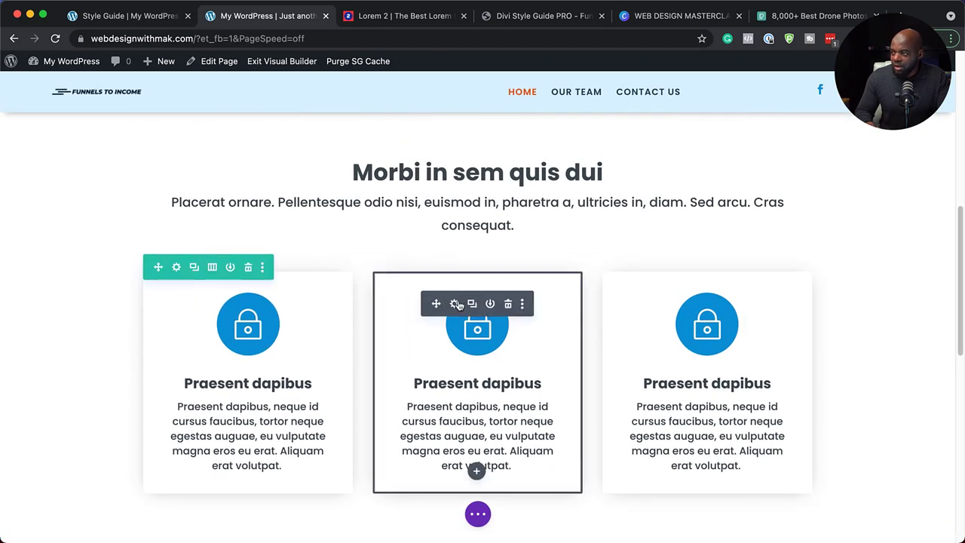
# Give the middle blurb a speech-bubble icon and save it.
pyautogui.click(454, 304)
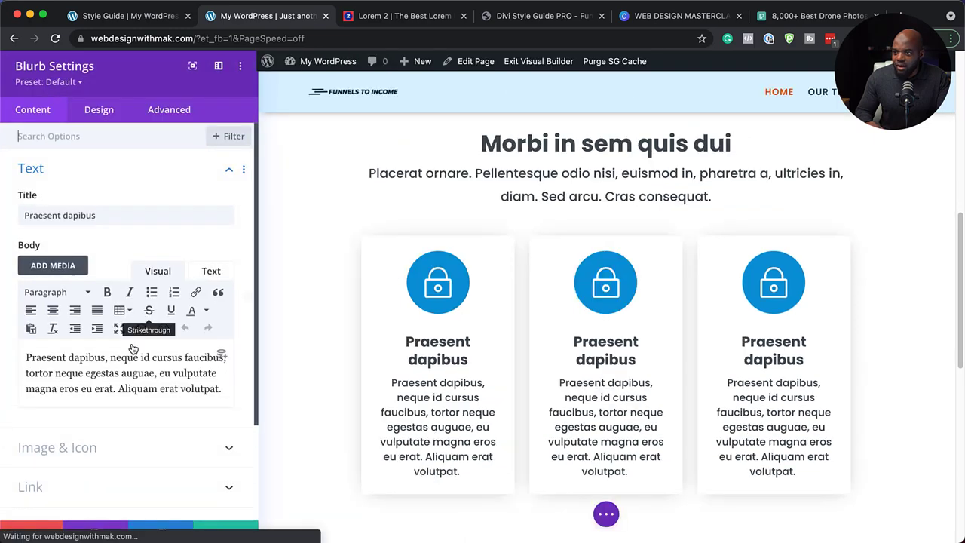
pyautogui.click(81, 450)
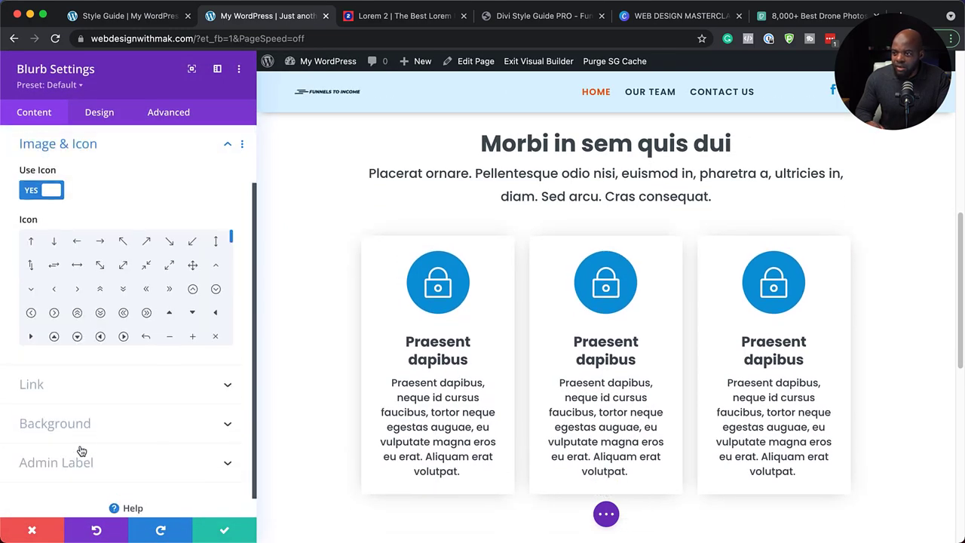
pyautogui.moveTo(232, 240); pyautogui.dragTo(231, 260)
pyautogui.click(146, 253)
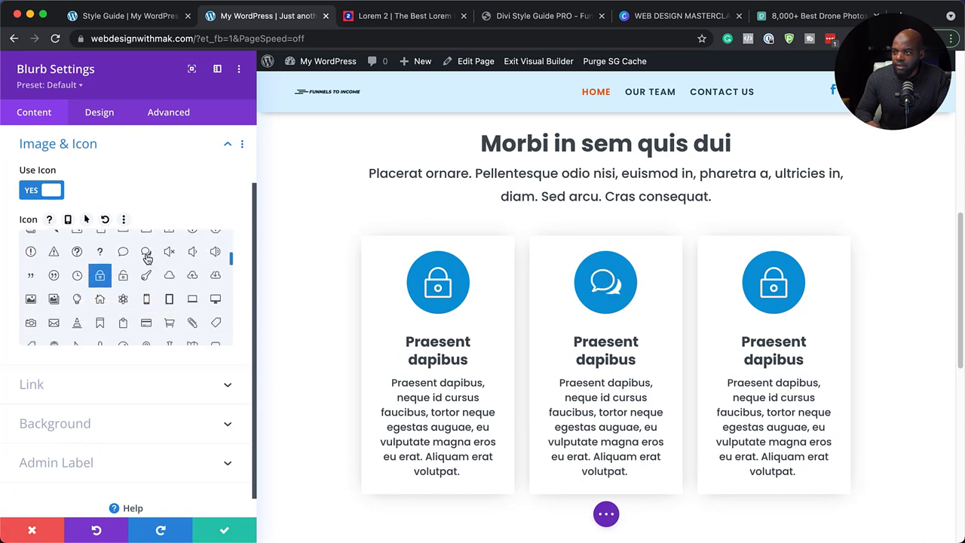
pyautogui.click(224, 530)
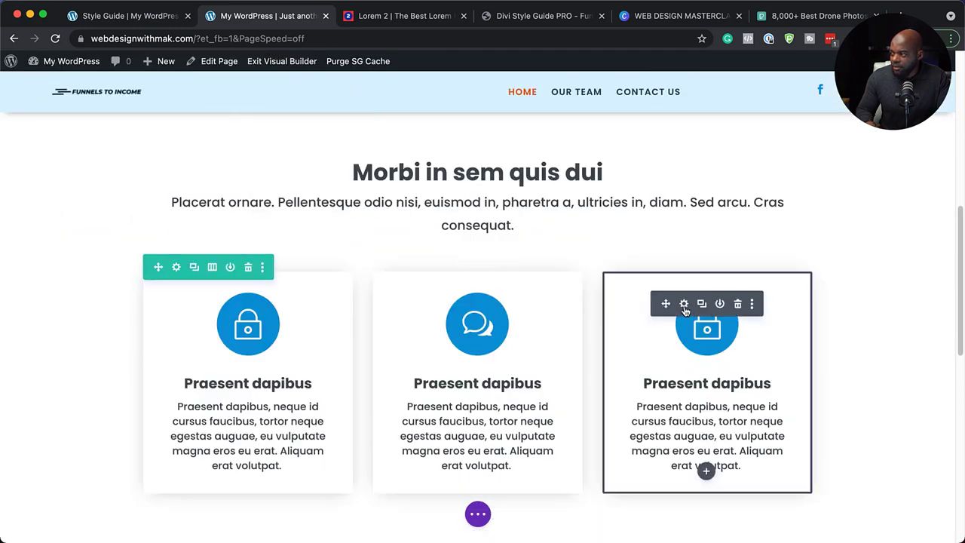
# Give the third blurb a cloud-download icon and save it.
pyautogui.click(684, 304)
pyautogui.scroll(-1, 148, 419)
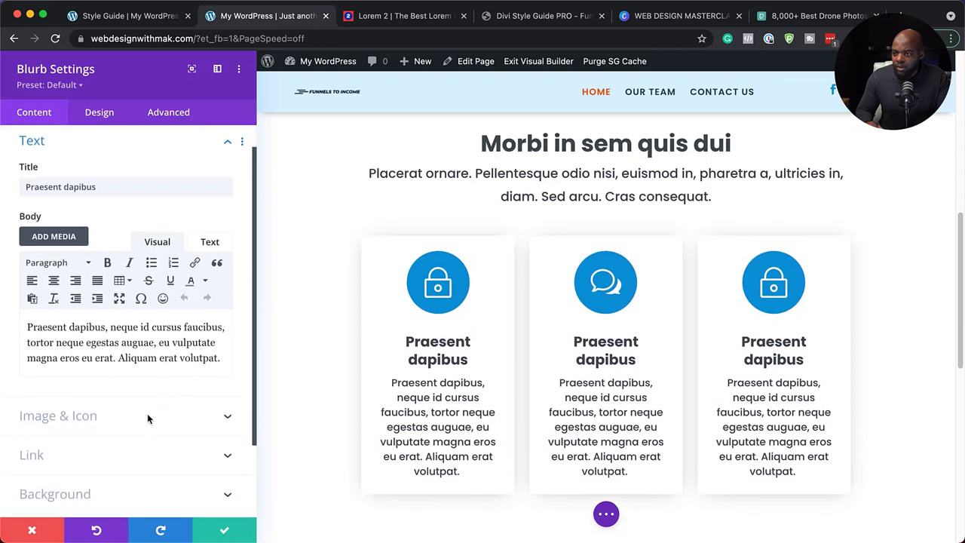
pyautogui.scroll(1, 104, 421)
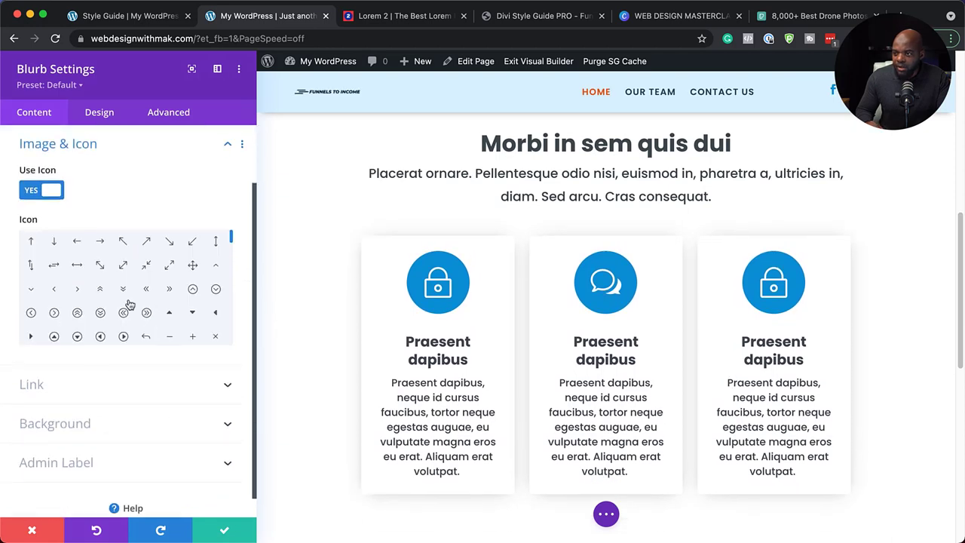
pyautogui.moveTo(231, 237); pyautogui.dragTo(235, 260)
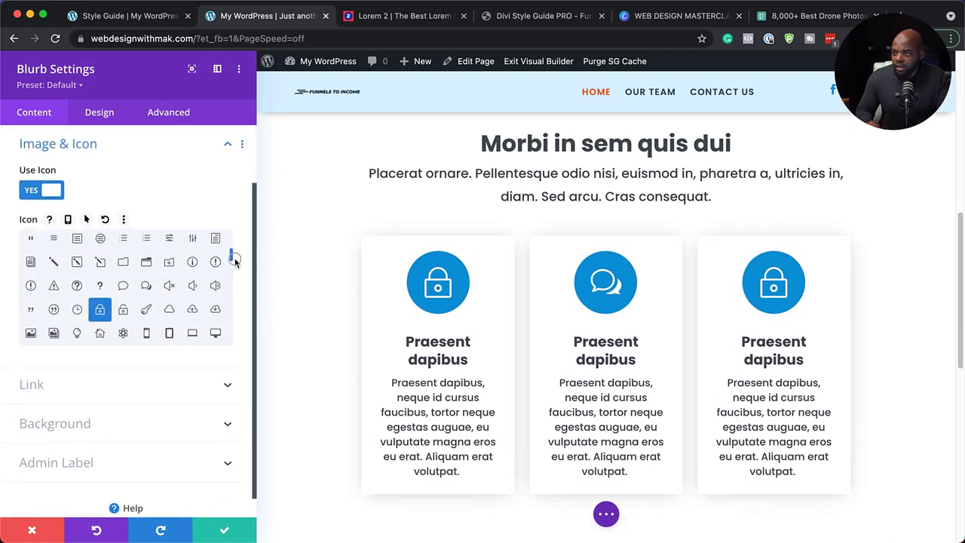
pyautogui.scroll(-1, 235, 260)
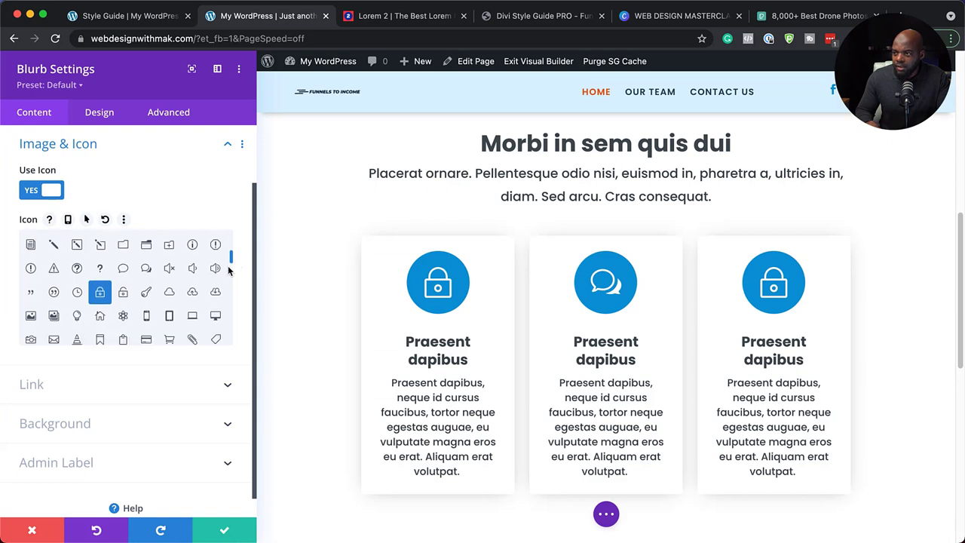
pyautogui.click(215, 292)
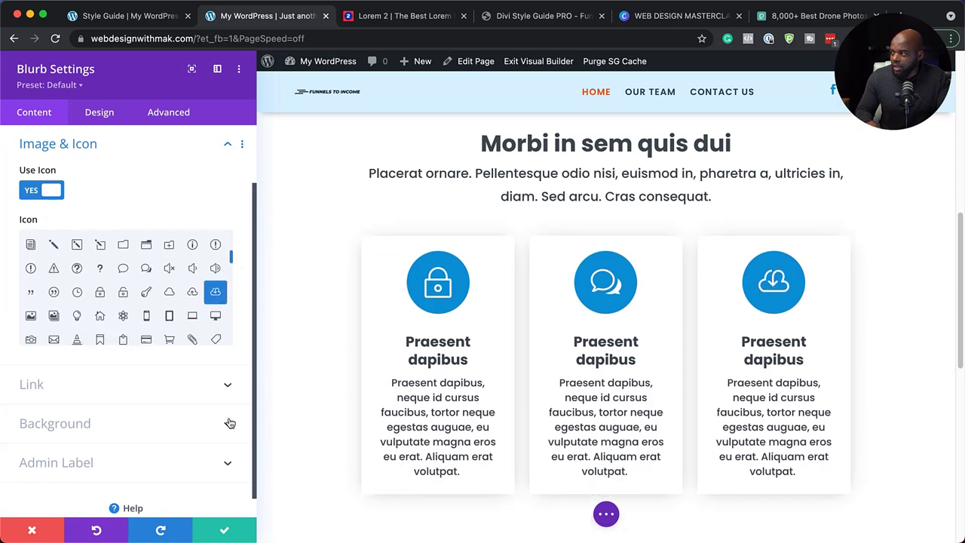
pyautogui.click(224, 530)
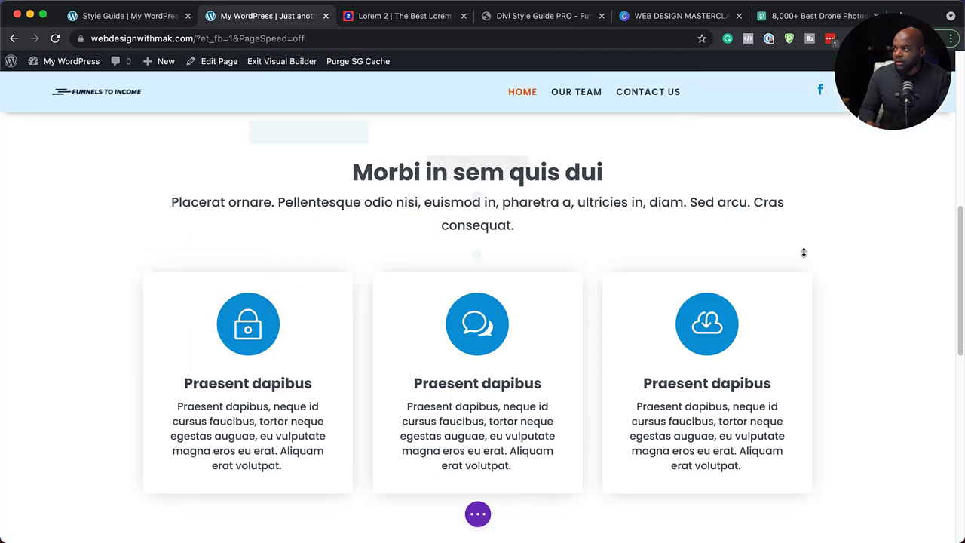
# Expand the page-wide builder options bar and scroll down to the Sign Up For Amazing Stuff! section.
pyautogui.scroll(3, 875, 269)
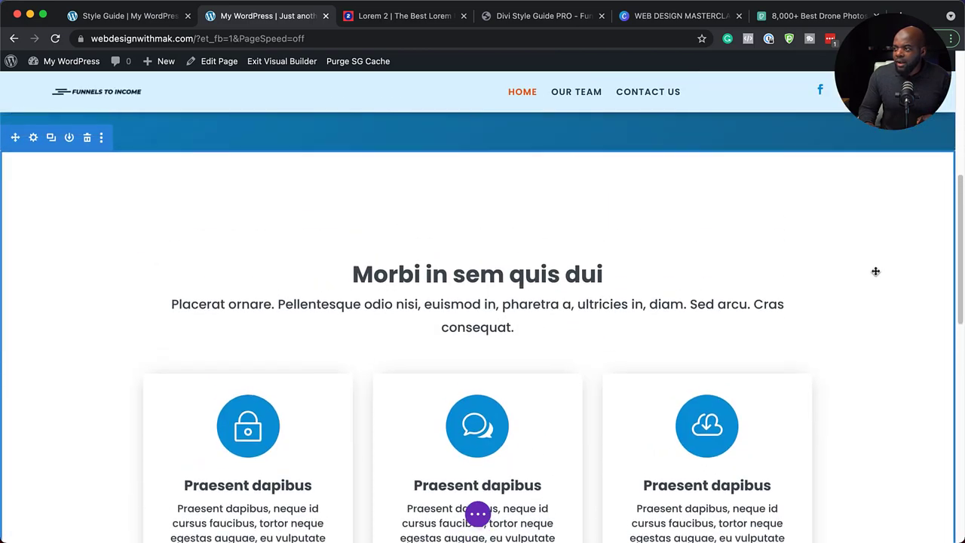
pyautogui.scroll(3, 875, 270)
pyautogui.scroll(-4, 875, 270)
pyautogui.scroll(-4, 876, 270)
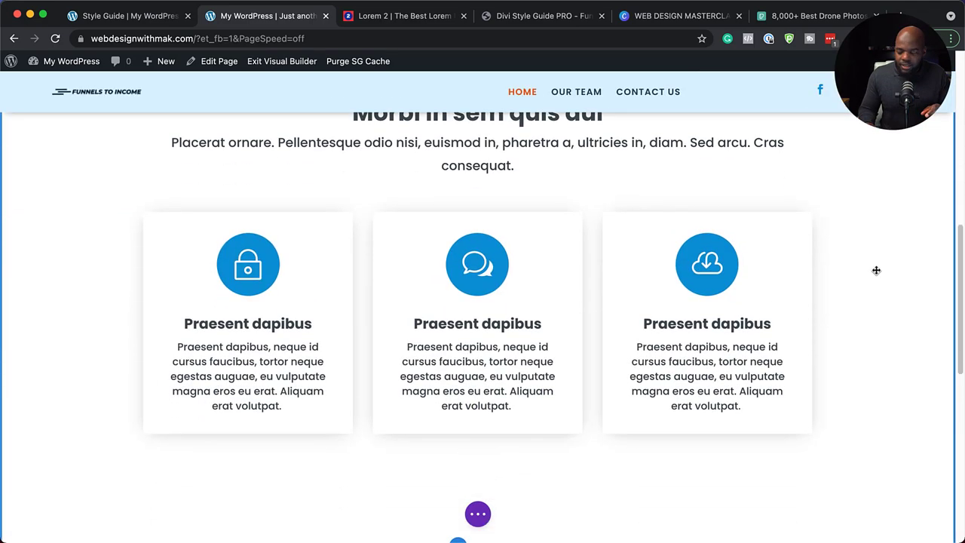
pyautogui.click(479, 514)
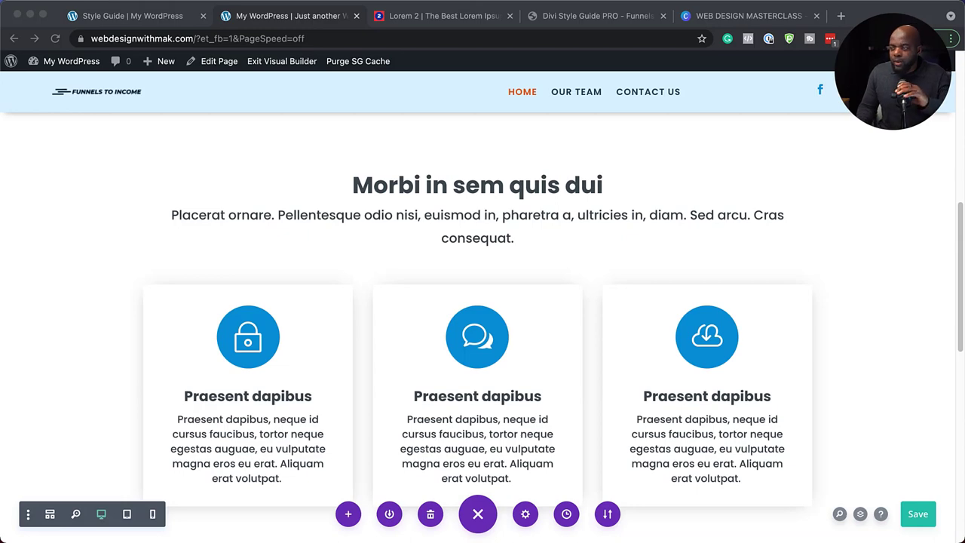
pyautogui.scroll(-5, 482, 302)
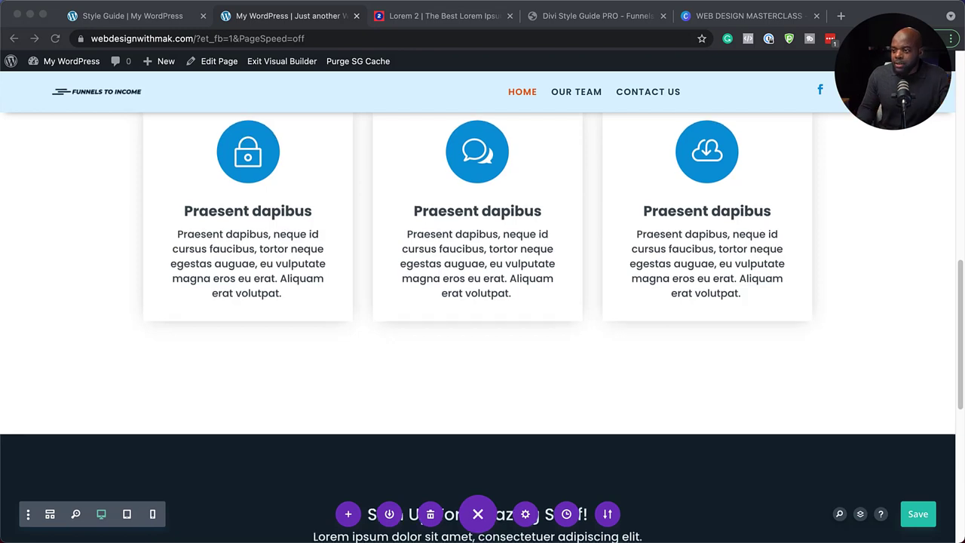
pyautogui.scroll(-2, 483, 328)
pyautogui.click(471, 362)
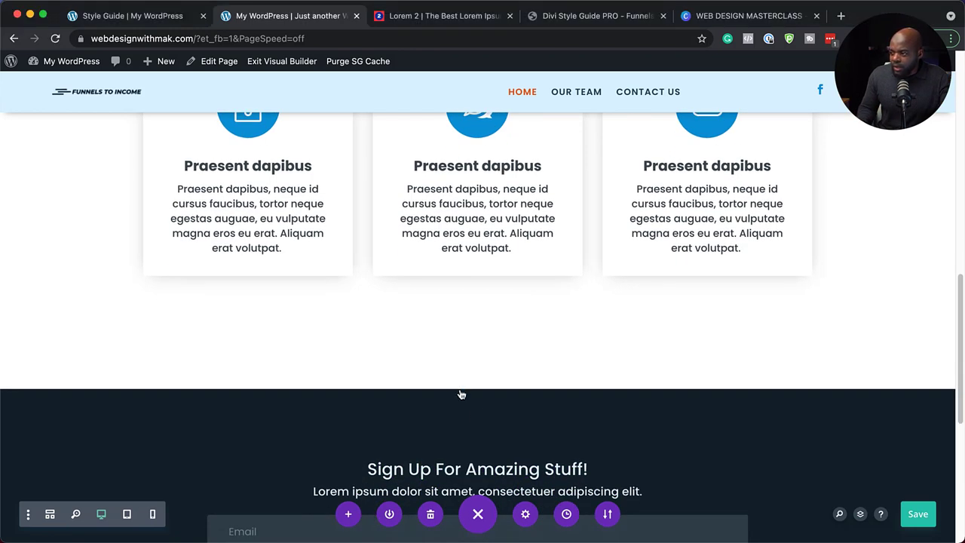
# Insert a regular section with a 1/2+1/2 row and a Text module in the first column.
pyautogui.click(460, 387)
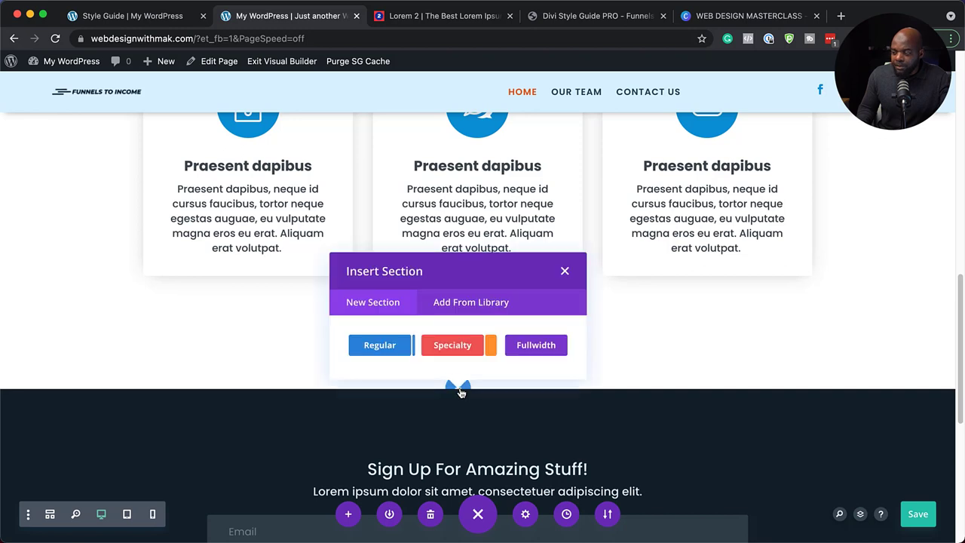
pyautogui.click(379, 349)
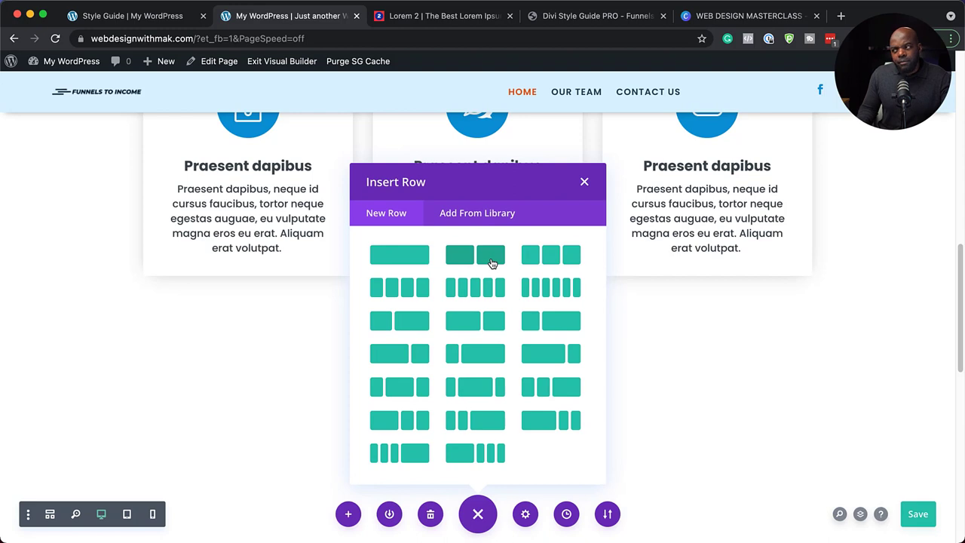
pyautogui.click(491, 262)
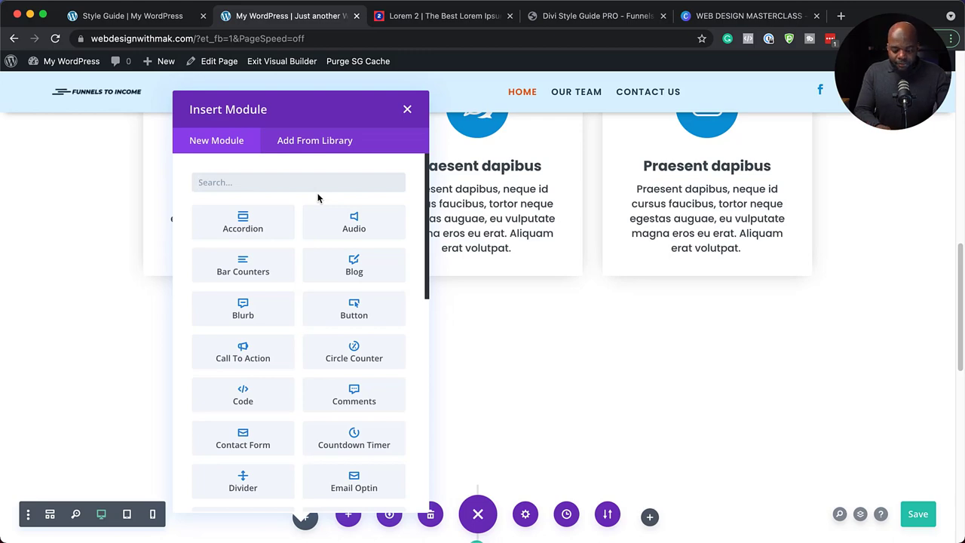
pyautogui.write('tex')
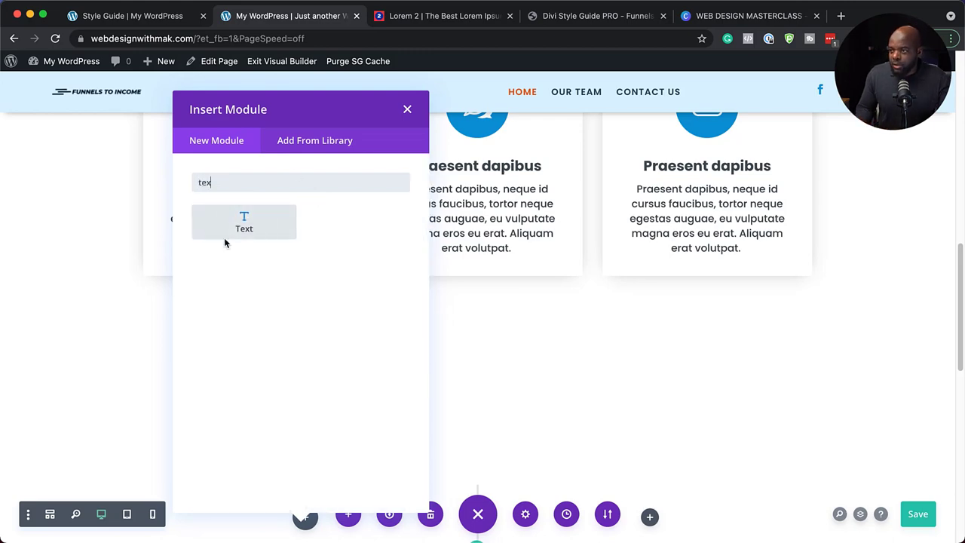
pyautogui.click(243, 222)
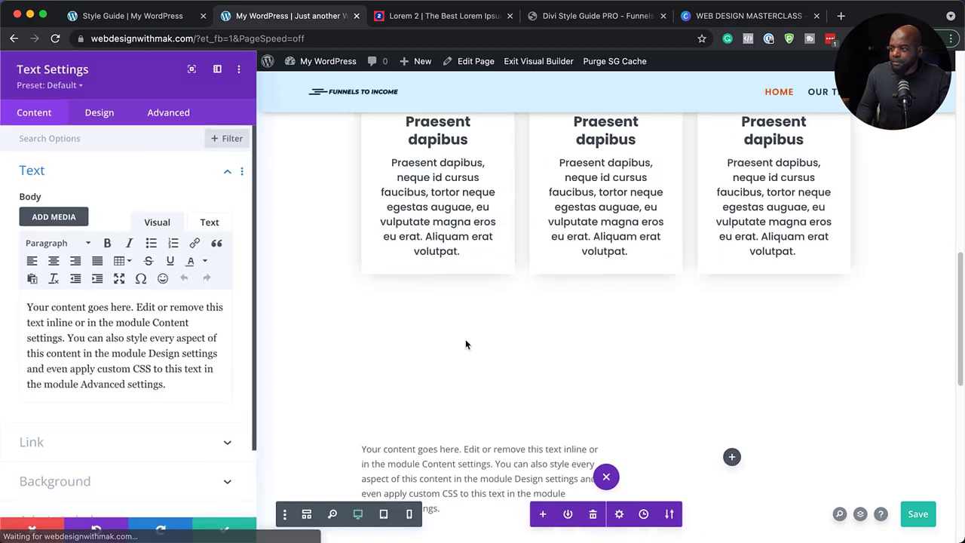
# Make Main Paragraph Text the site-wide default text preset.
pyautogui.click(72, 86)
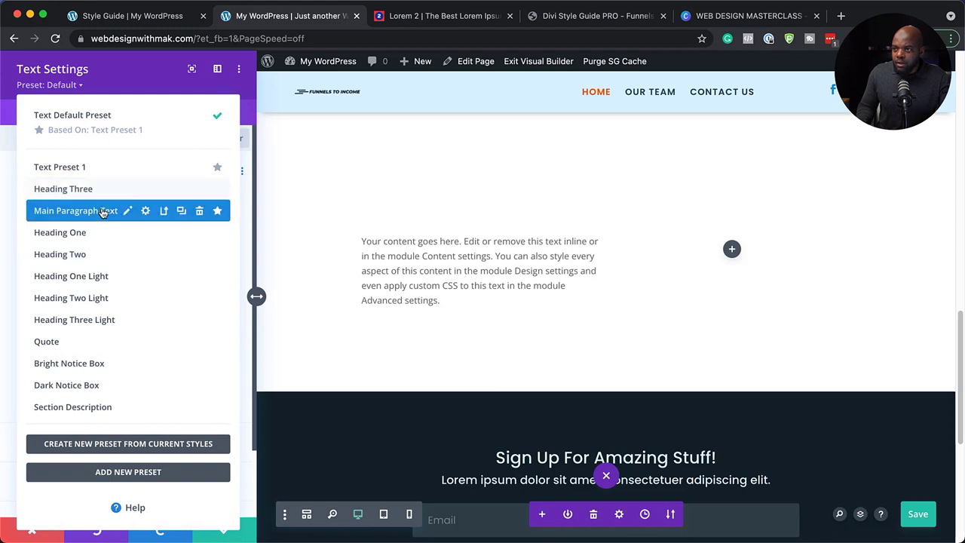
pyautogui.click(218, 212)
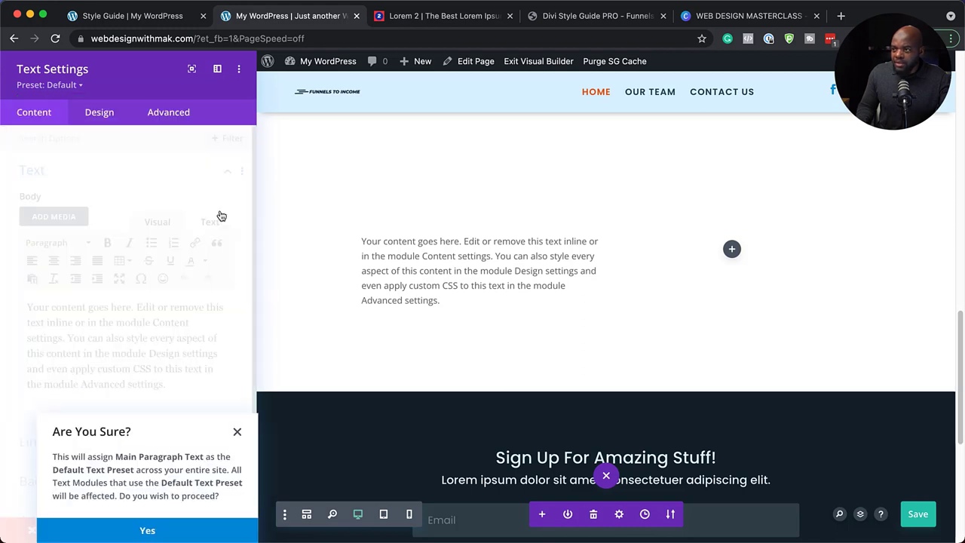
pyautogui.click(175, 530)
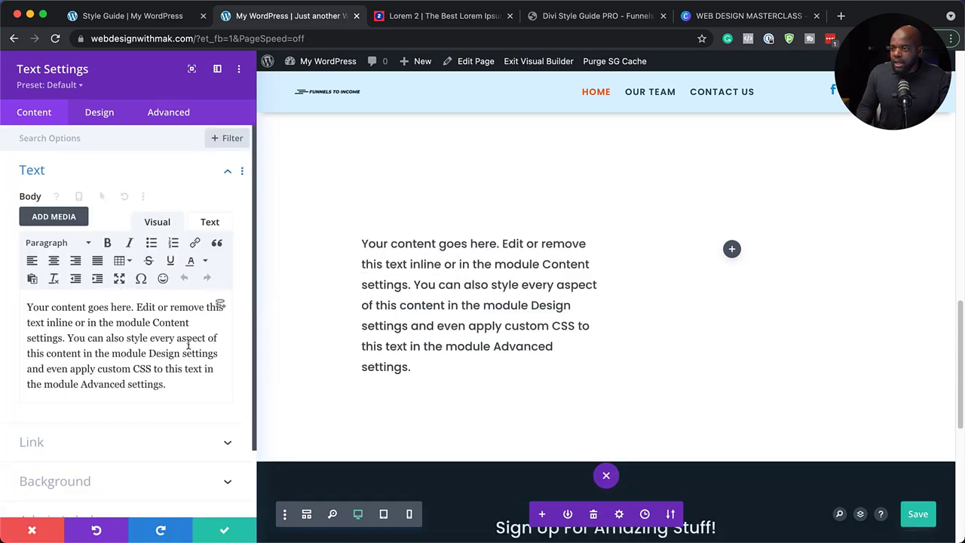
# Paste the Phasellus paragraph from the Lorem 2 site over the placeholder text.
pyautogui.click(461, 23)
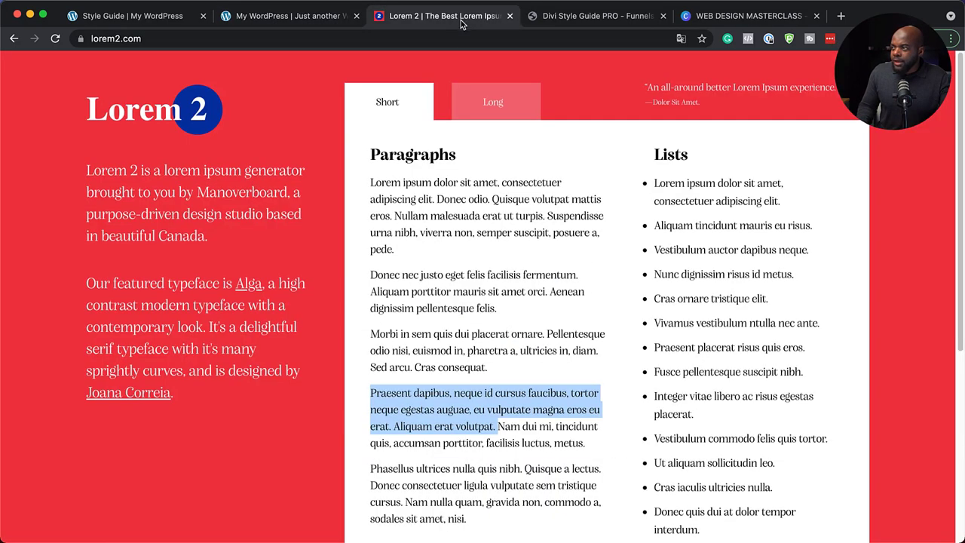
pyautogui.moveTo(370, 468); pyautogui.dragTo(476, 513)
pyautogui.press('super+c')
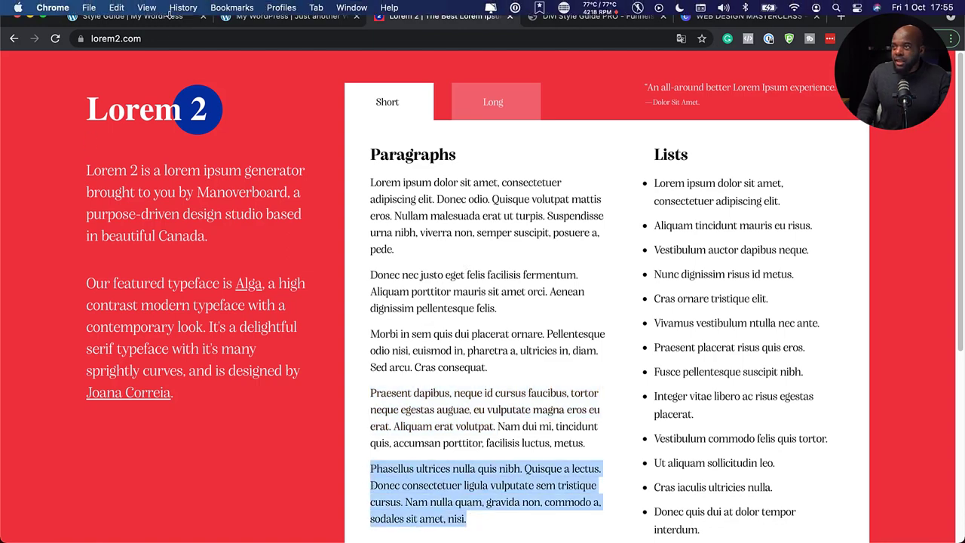
pyautogui.click(286, 15)
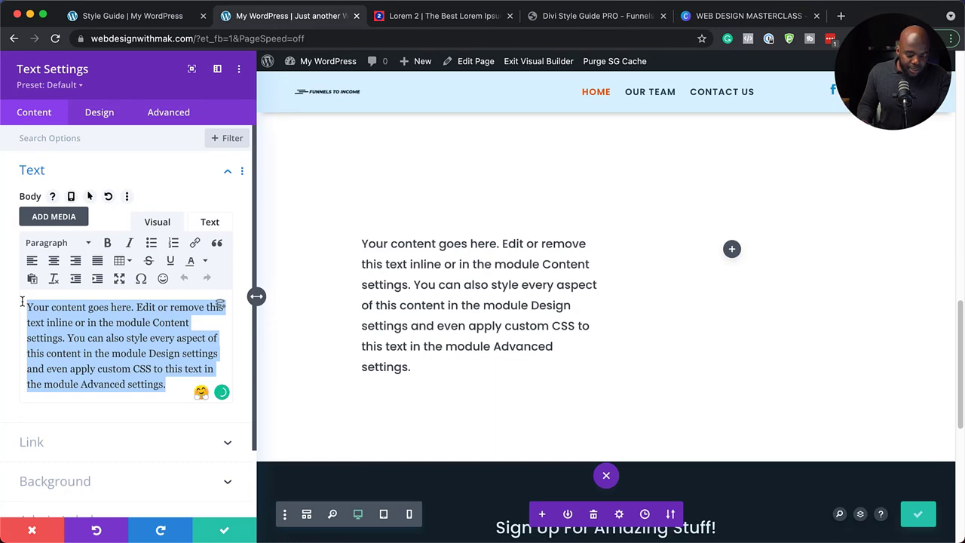
pyautogui.press('super+v')
# Paste the 'Praesent dapibus, neque id cursus faucibus' line on a new line above the paragraph.
pyautogui.click(403, 17)
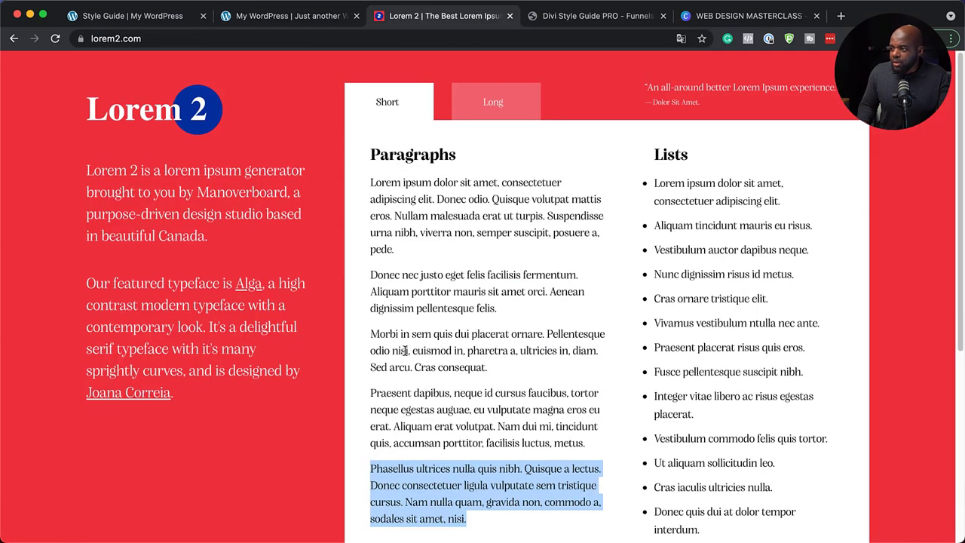
pyautogui.moveTo(372, 393); pyautogui.dragTo(561, 393)
pyautogui.press('super+c')
pyautogui.press('super+alt+Left')
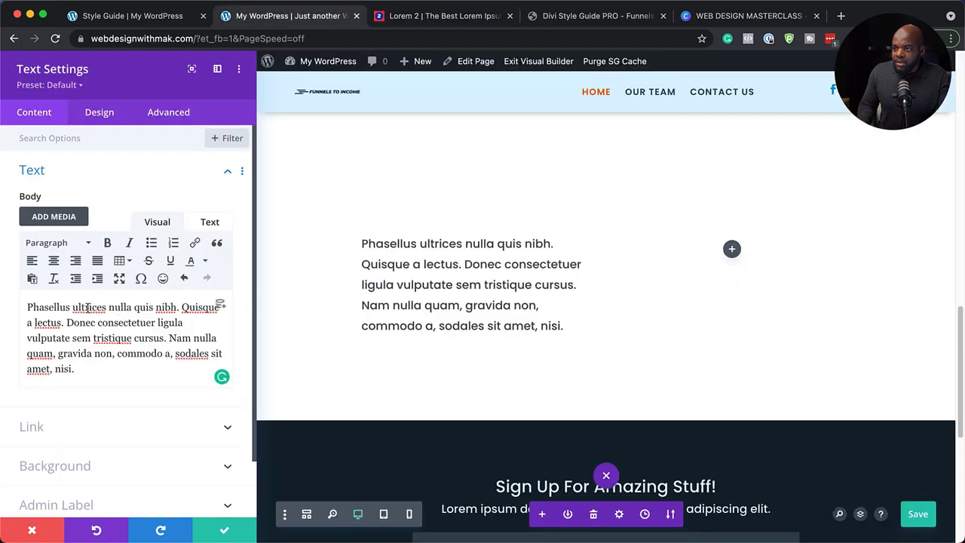
pyautogui.press('Return')
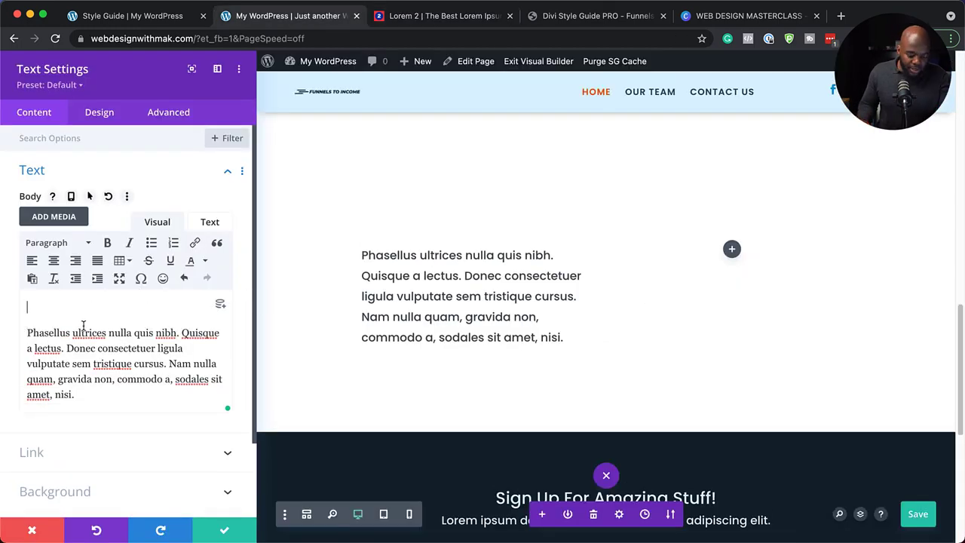
pyautogui.press('super+v')
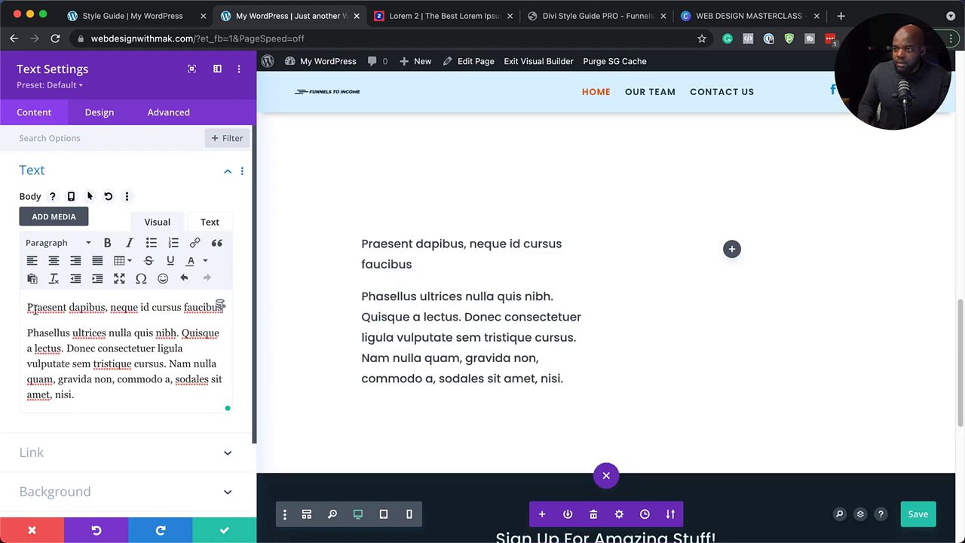
# Make the Praesent dapibus line a Heading 2 with the Heading Two preset, and save.
pyautogui.moveTo(27, 308); pyautogui.dragTo(230, 309)
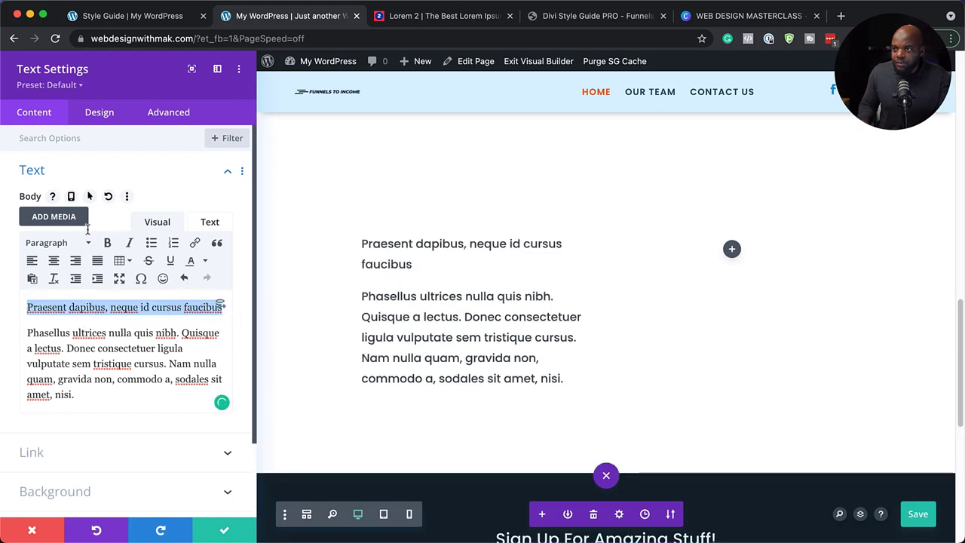
pyautogui.click(67, 243)
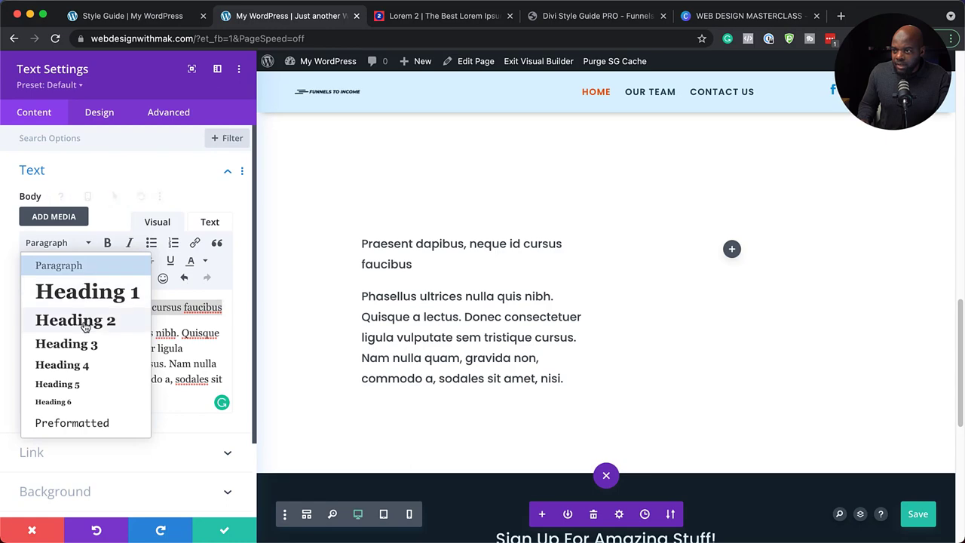
pyautogui.click(85, 323)
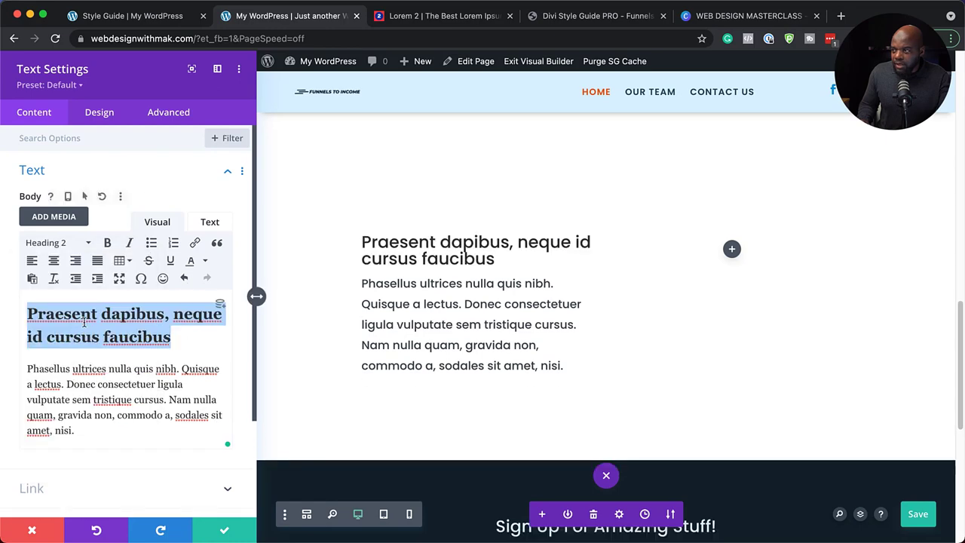
pyautogui.click(70, 86)
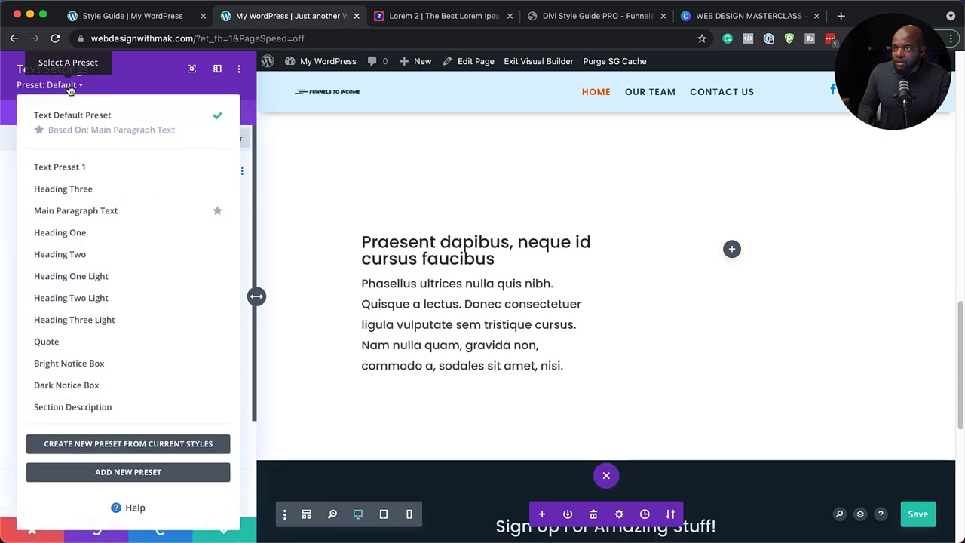
pyautogui.click(89, 254)
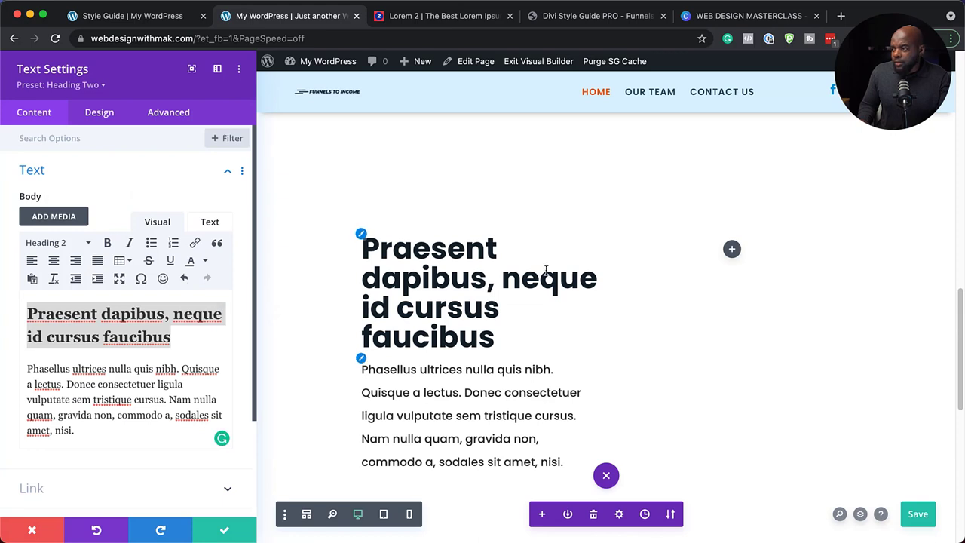
pyautogui.click(225, 533)
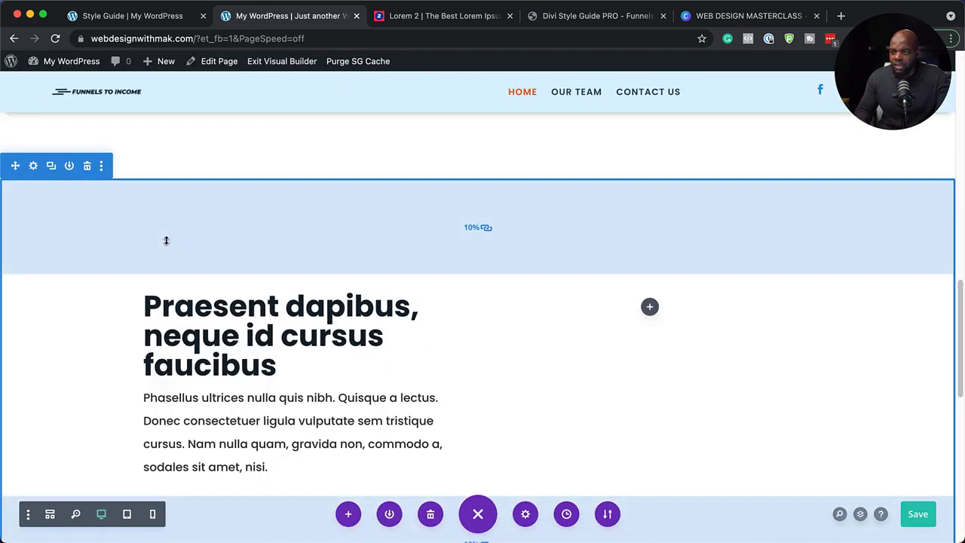
pyautogui.click(34, 167)
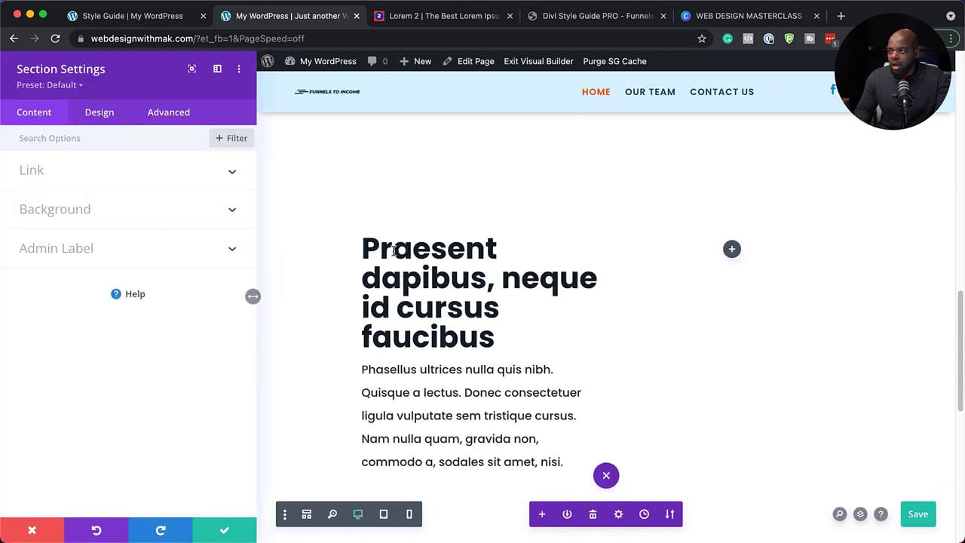
# Set the section background to the saved dark navy #234658 swatch and save the settings.
pyautogui.click(66, 213)
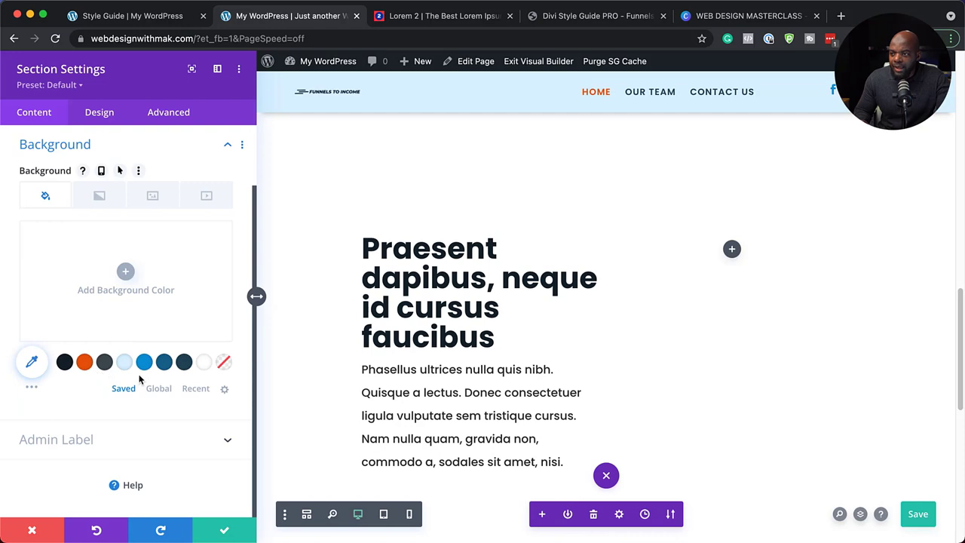
pyautogui.click(165, 363)
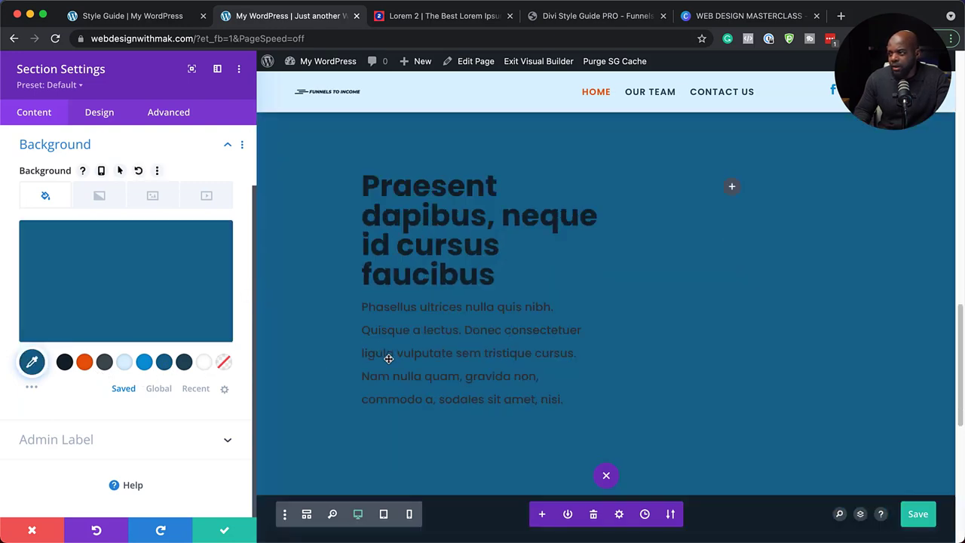
pyautogui.scroll(-5, 387, 355)
pyautogui.scroll(15, 388, 356)
pyautogui.scroll(-10, 388, 355)
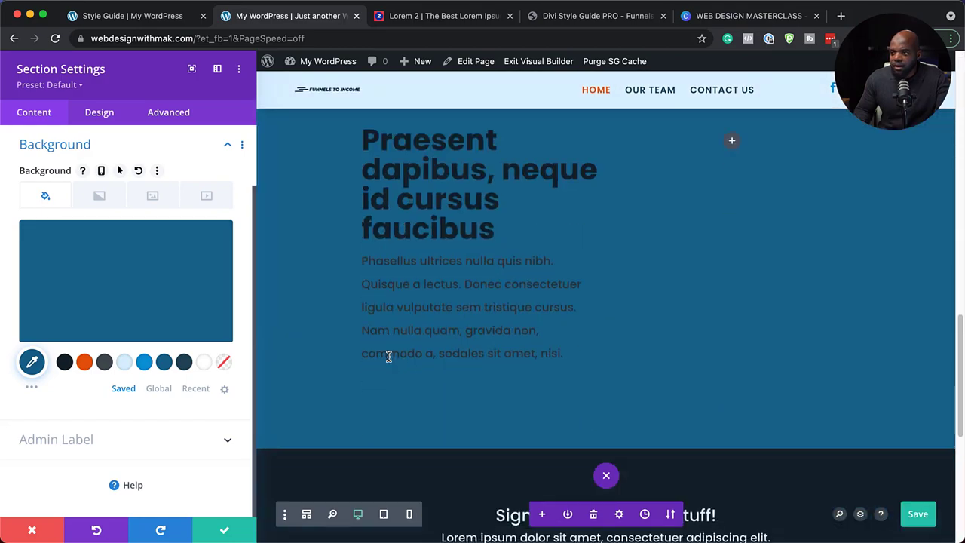
pyautogui.click(186, 362)
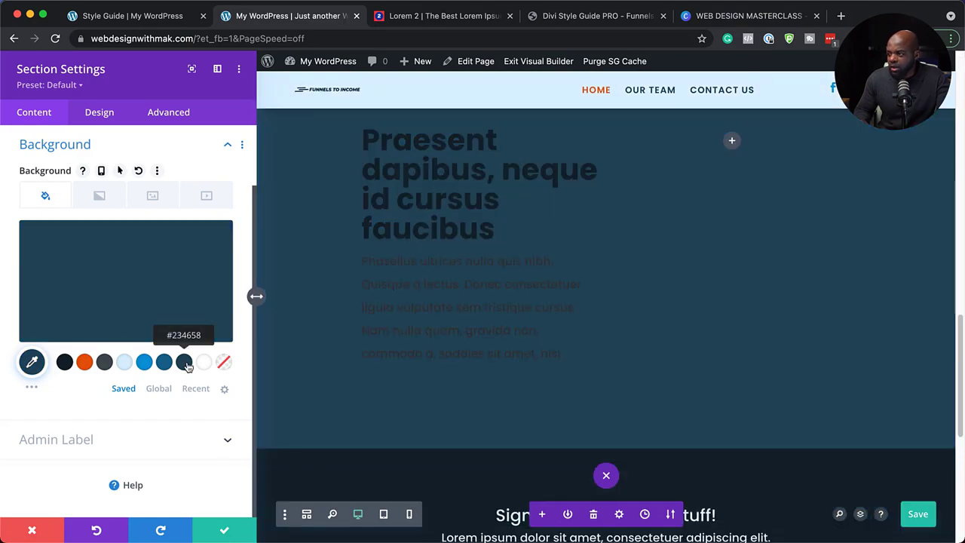
pyautogui.scroll(3, 506, 350)
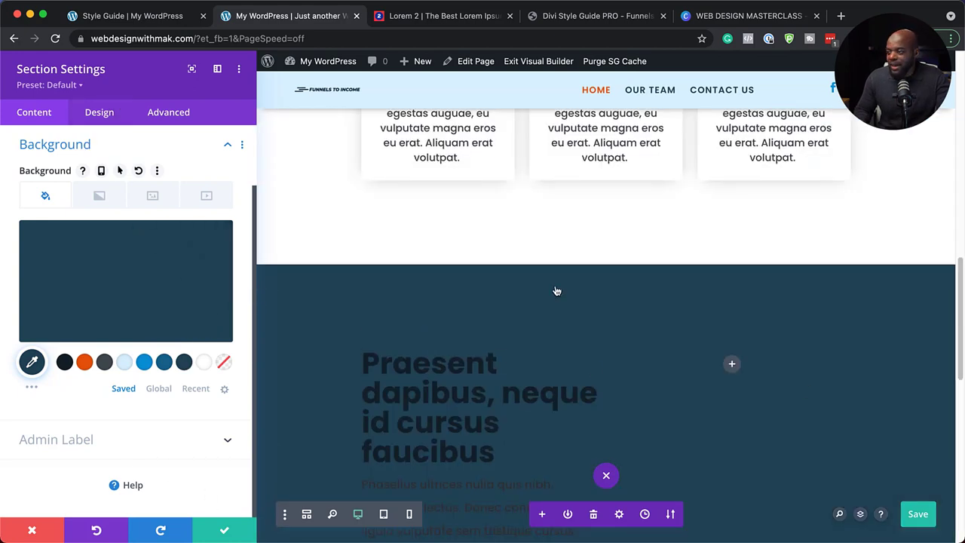
pyautogui.click(227, 532)
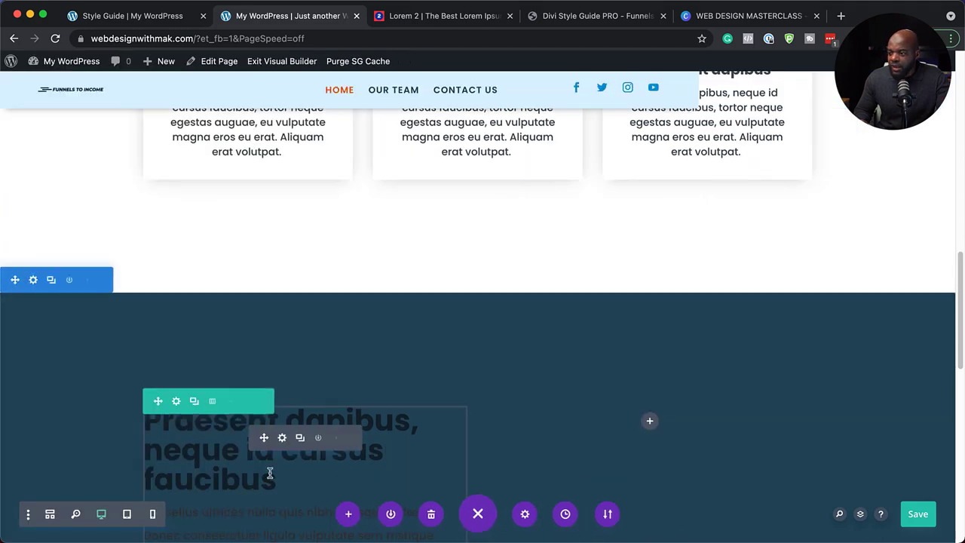
# Colour the text module's H2 heading light blue and its paragraph text white, then save.
pyautogui.scroll(-3, 404, 407)
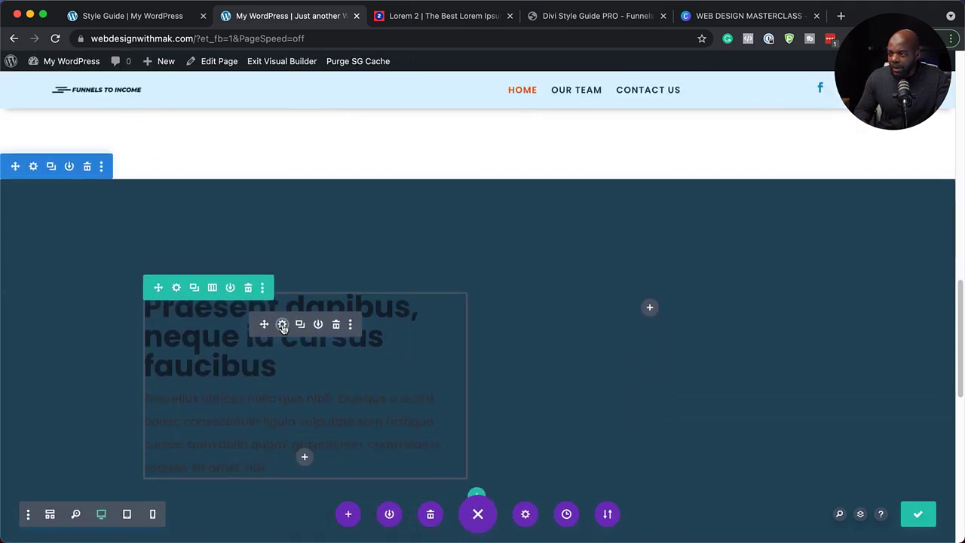
pyautogui.click(282, 325)
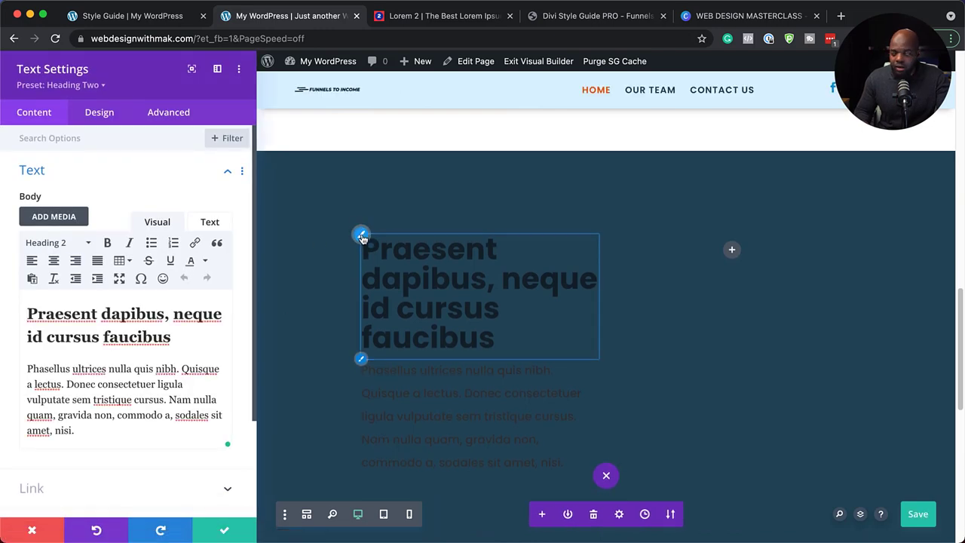
pyautogui.click(363, 238)
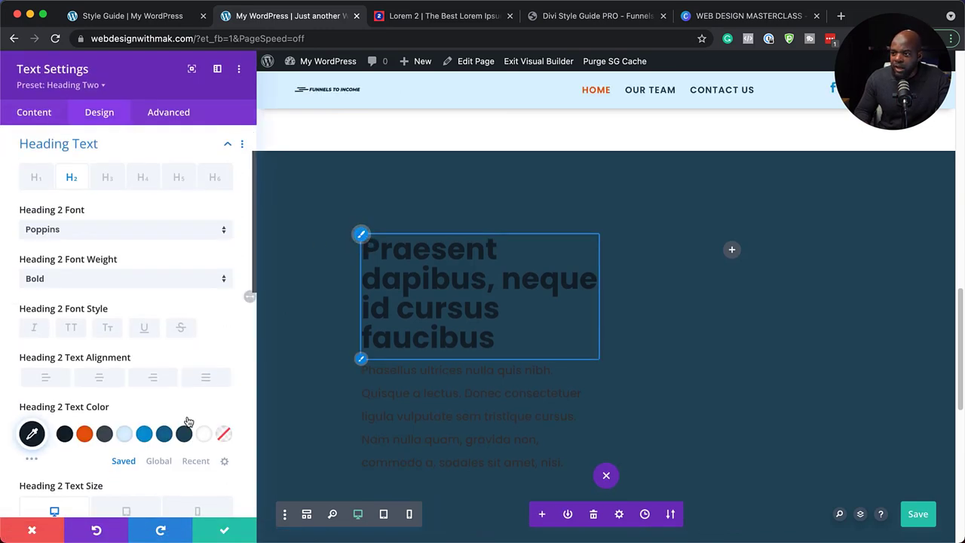
pyautogui.click(124, 435)
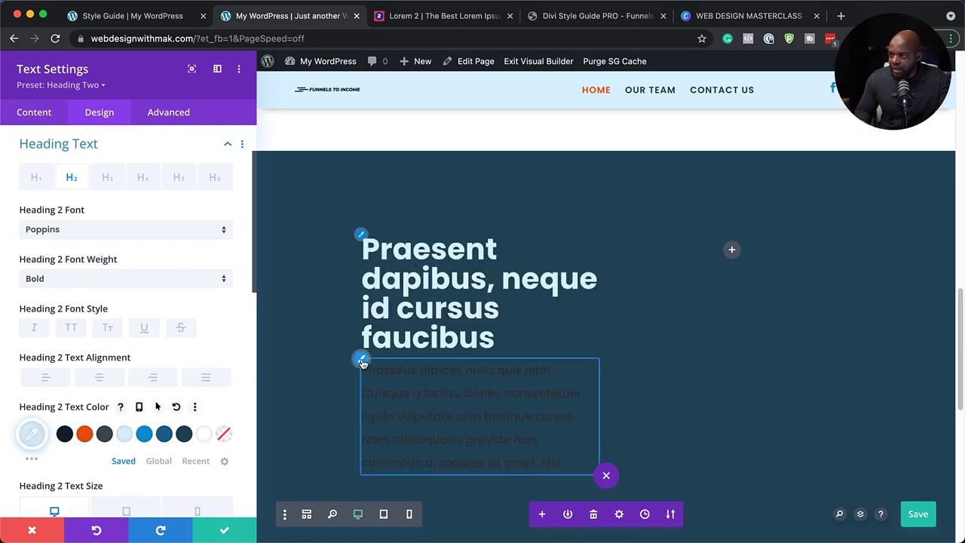
pyautogui.click(363, 361)
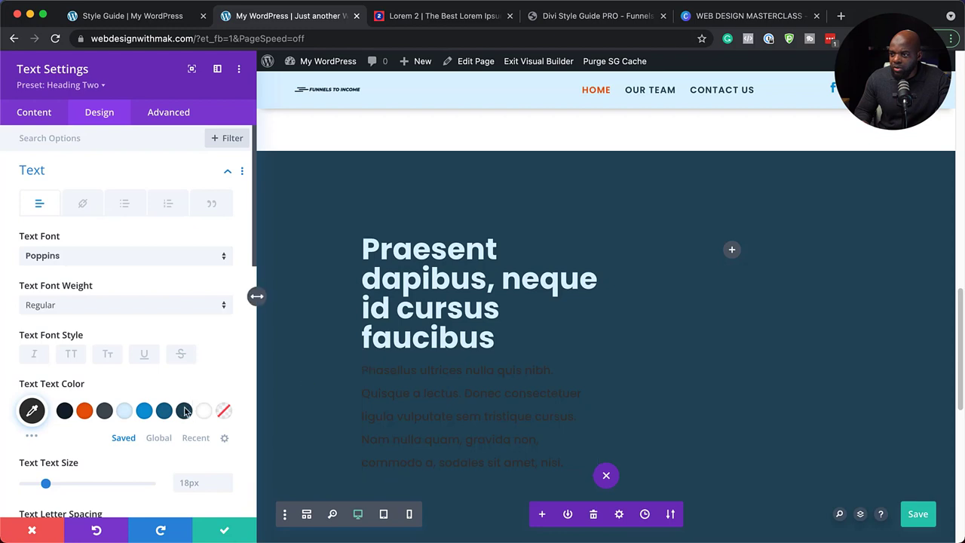
pyautogui.click(207, 412)
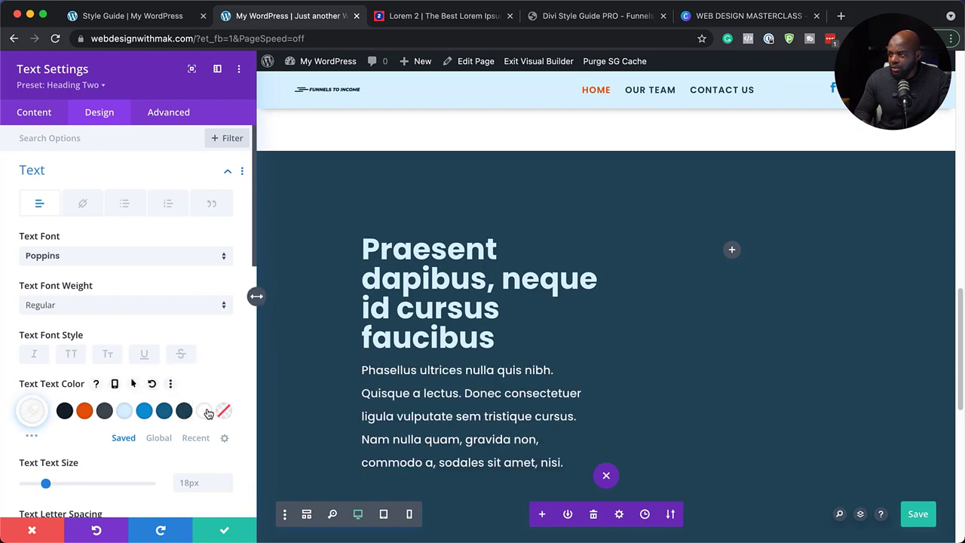
pyautogui.click(226, 531)
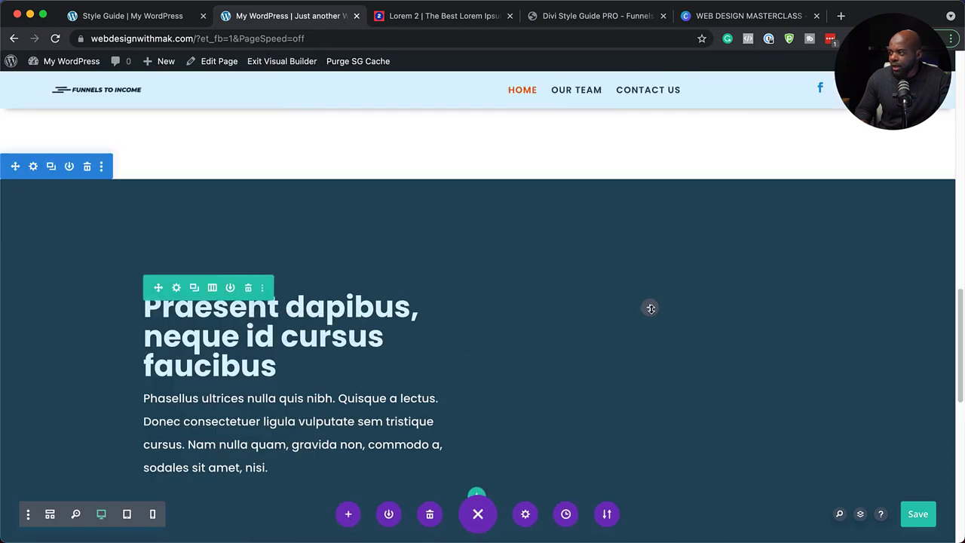
pyautogui.click(650, 307)
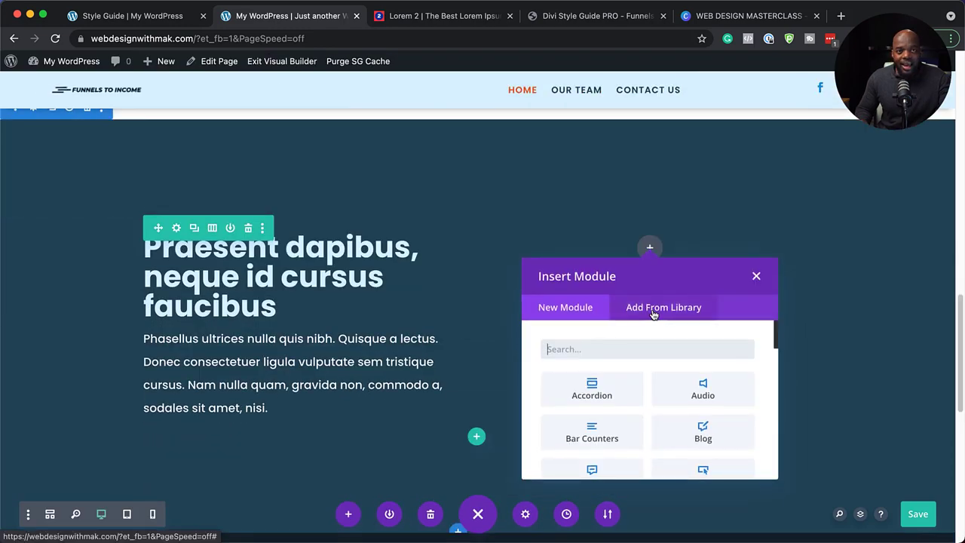
# Add a video module to the right column using the pasted YouTube URL.
pyautogui.write('v')
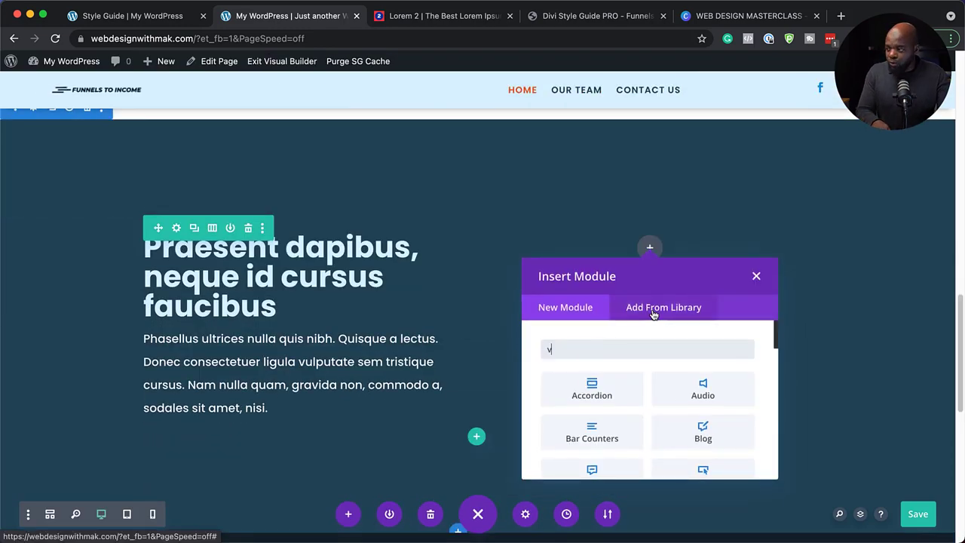
pyautogui.write('i')
pyautogui.click(609, 431)
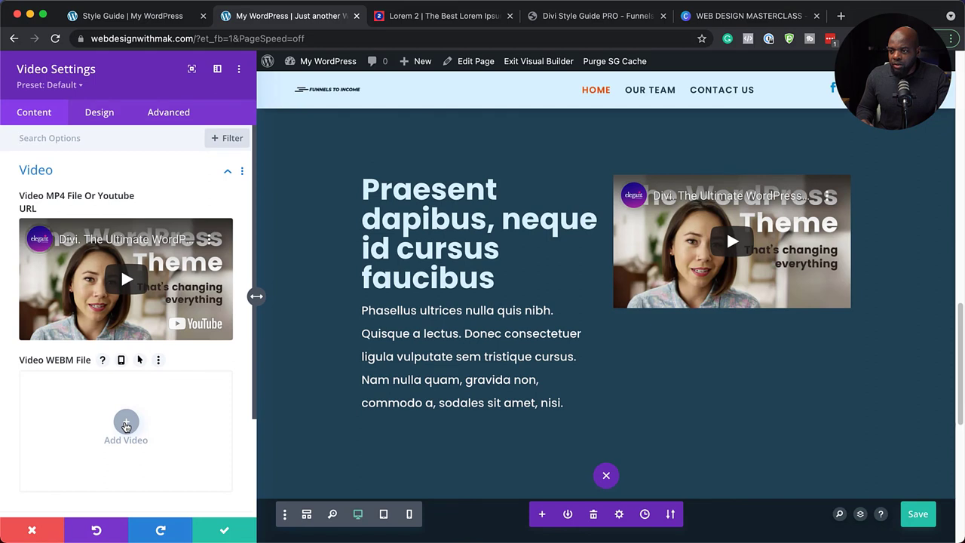
pyautogui.click(125, 424)
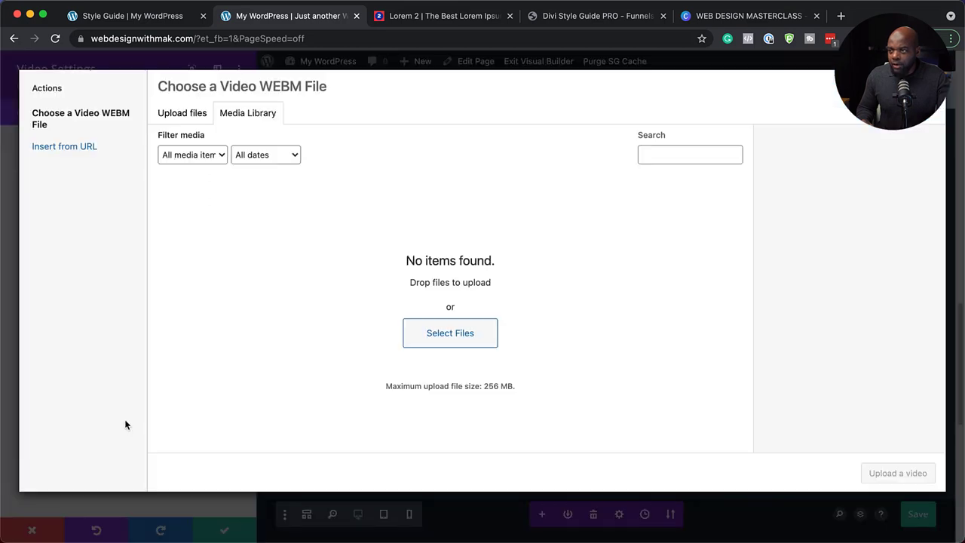
pyautogui.click(81, 147)
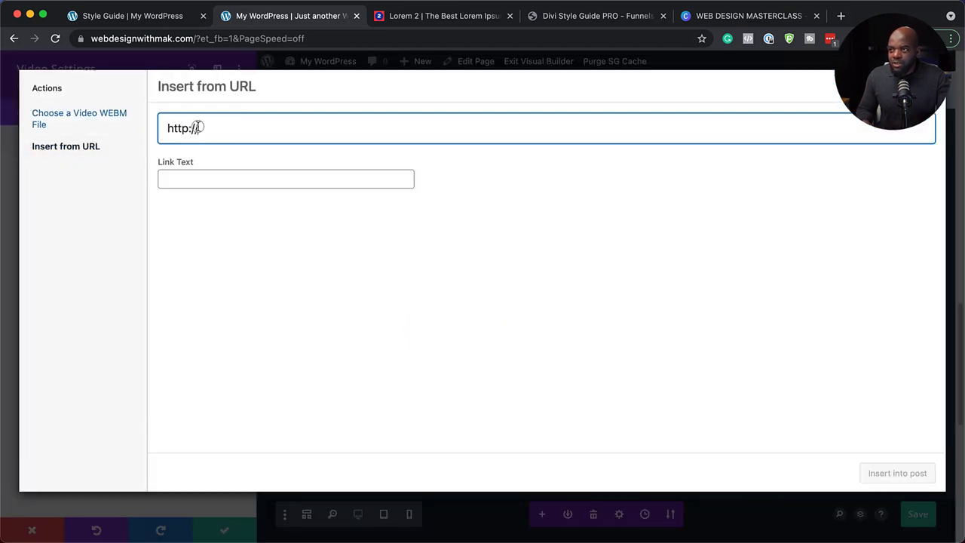
pyautogui.moveTo(197, 128); pyautogui.dragTo(162, 124)
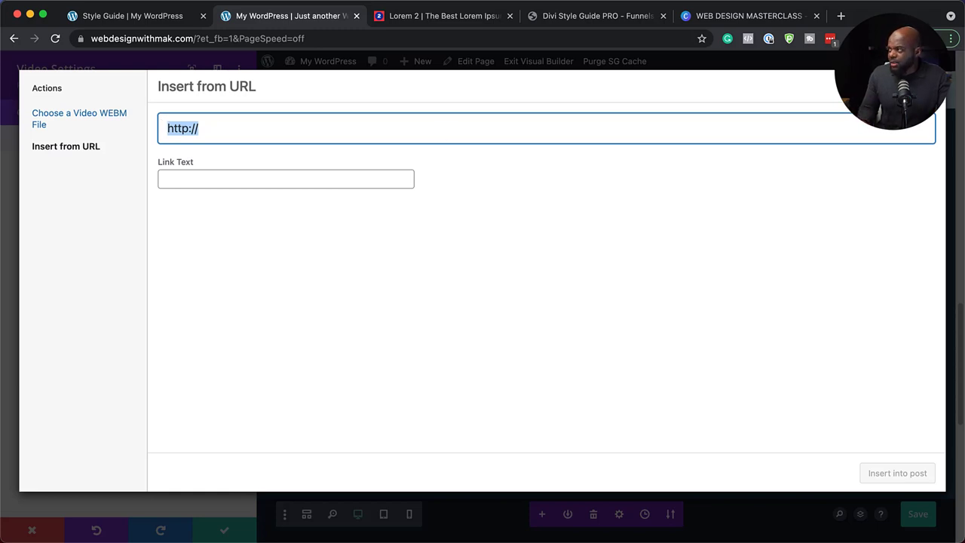
pyautogui.press('super+v')
pyautogui.press('Return')
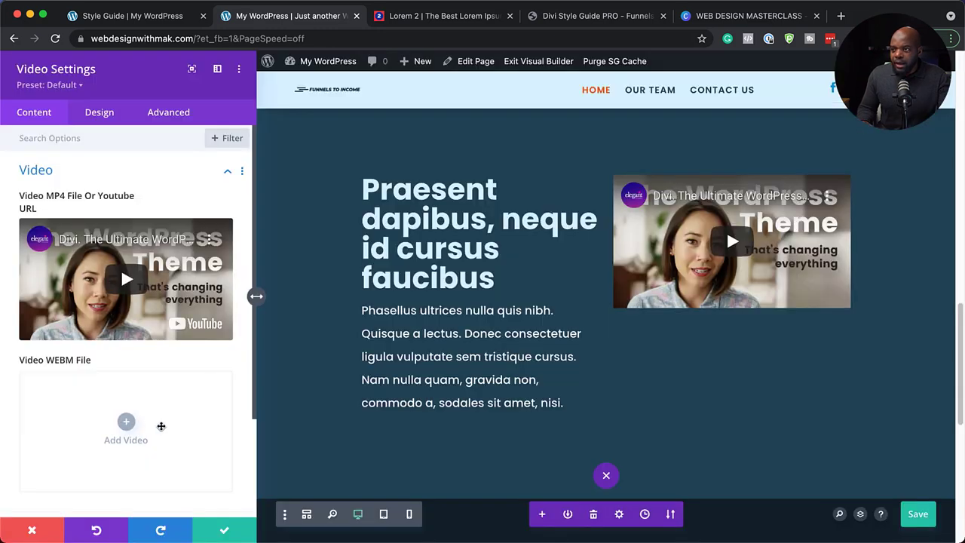
pyautogui.scroll(-1, 175, 431)
pyautogui.scroll(-3, 175, 432)
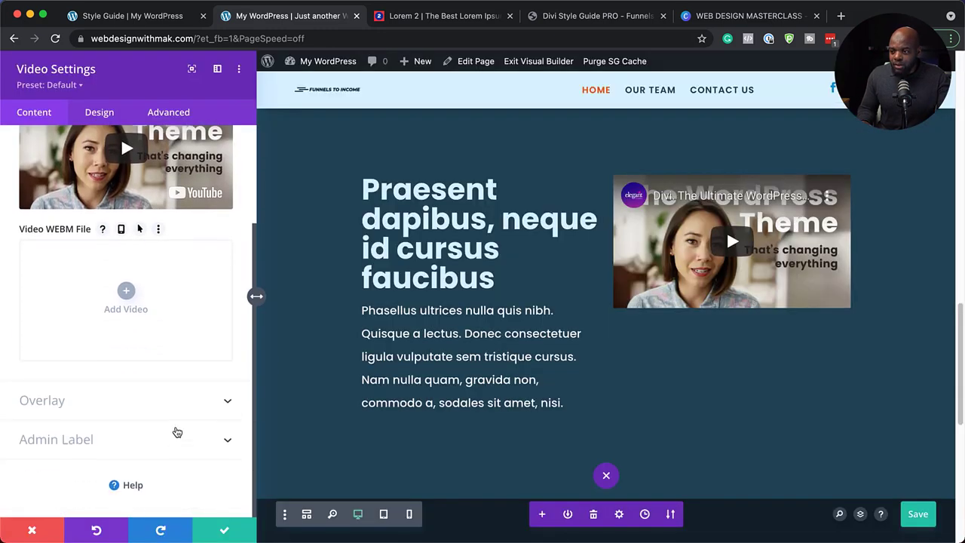
# Set the photo of four women talking as the video's overlay image.
pyautogui.click(148, 402)
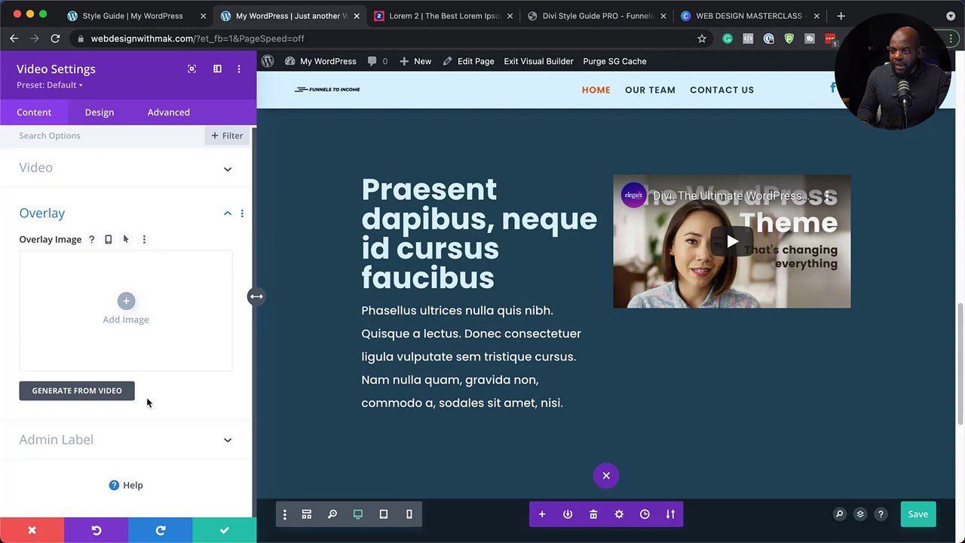
pyautogui.click(127, 302)
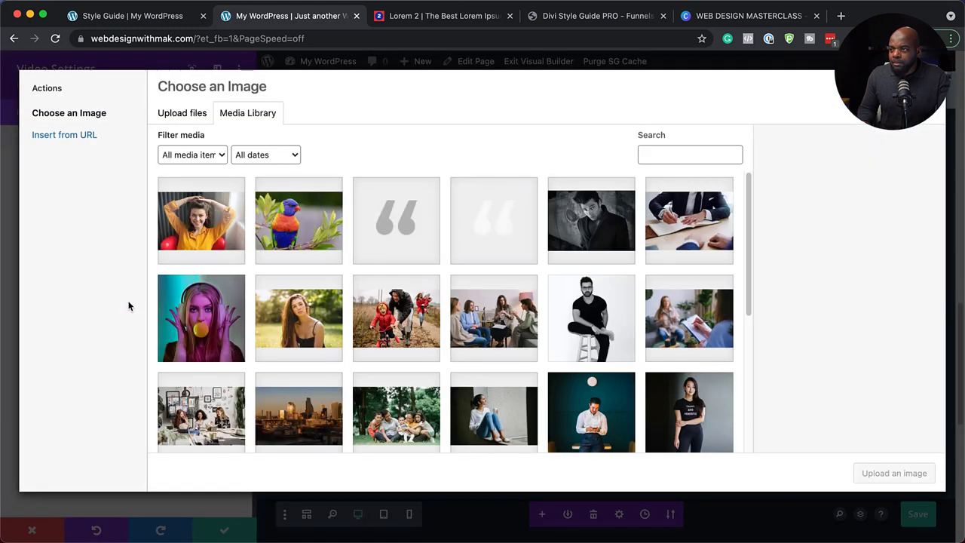
pyautogui.click(207, 222)
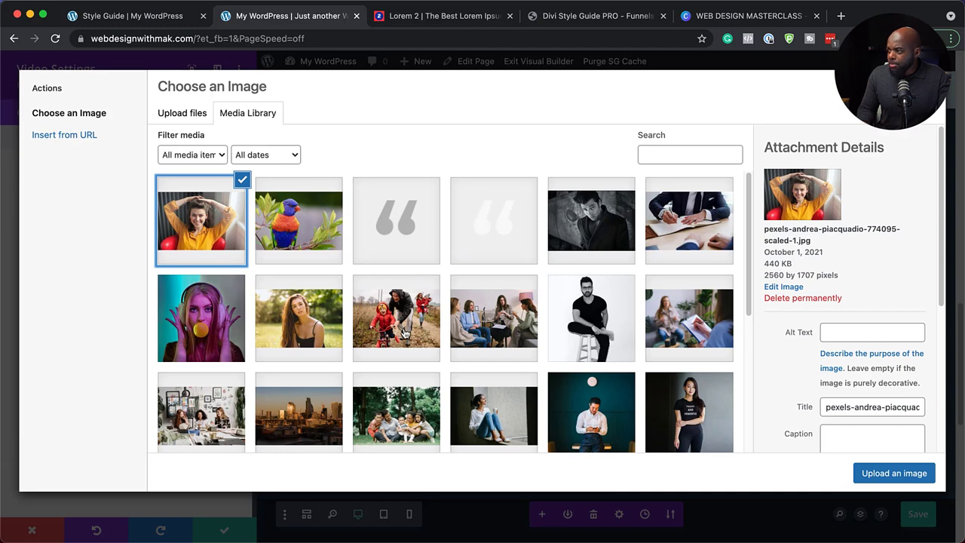
pyautogui.scroll(-2, 487, 327)
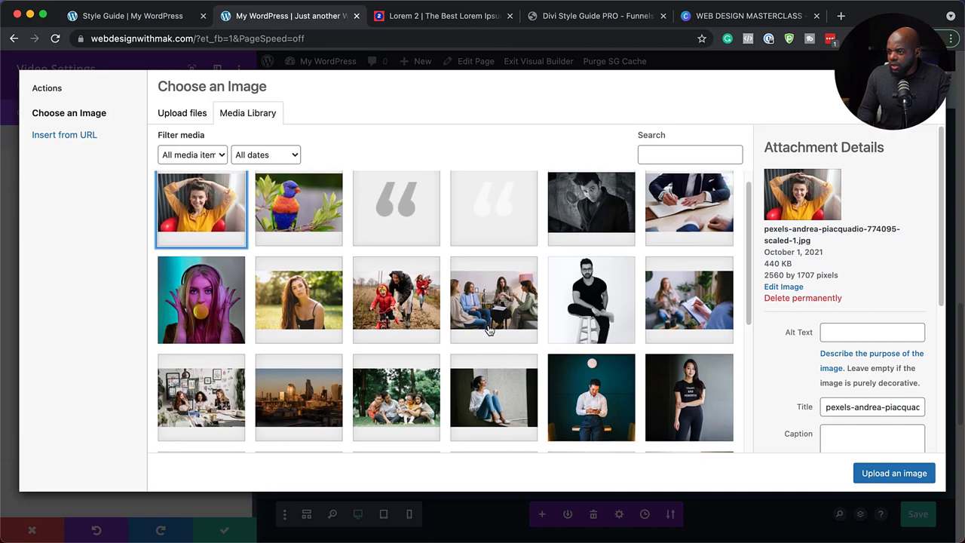
pyautogui.click(206, 365)
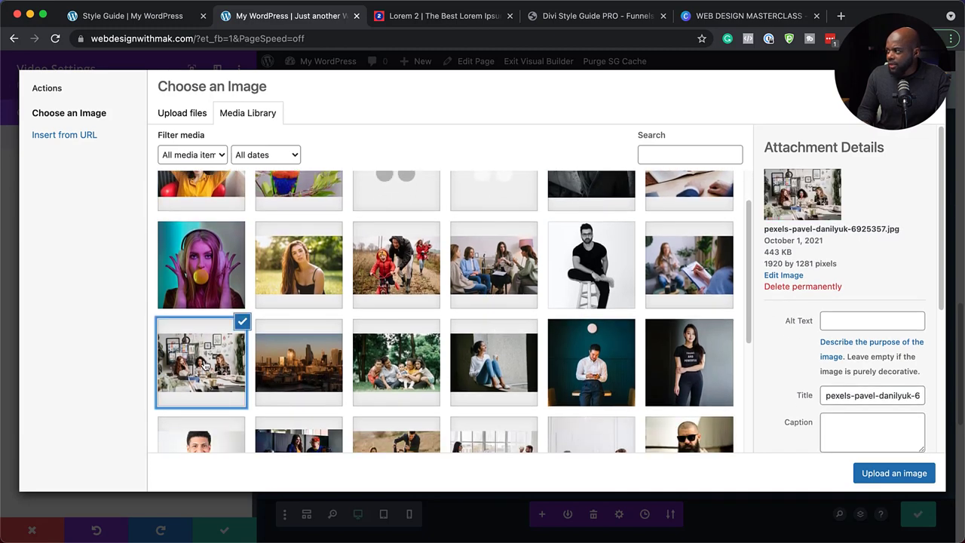
pyautogui.click(508, 271)
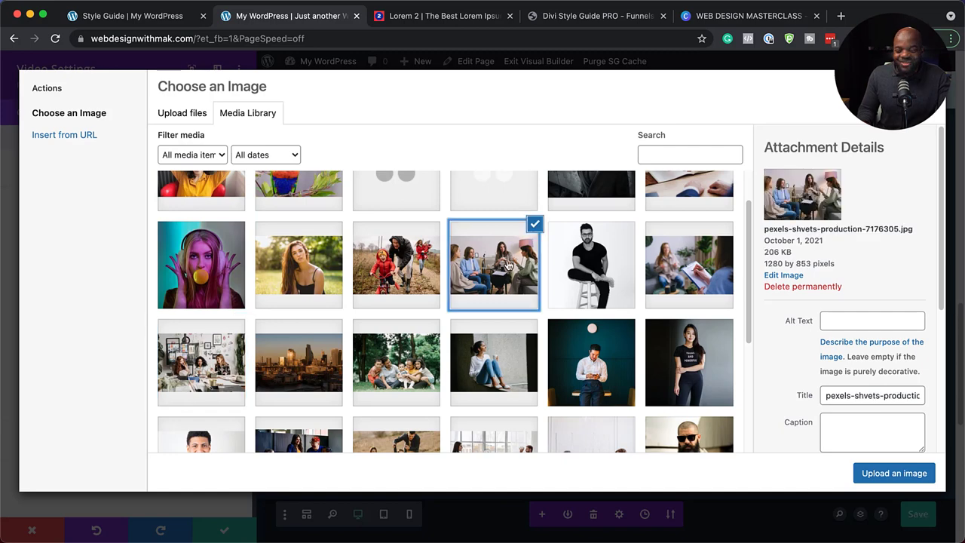
pyautogui.click(914, 473)
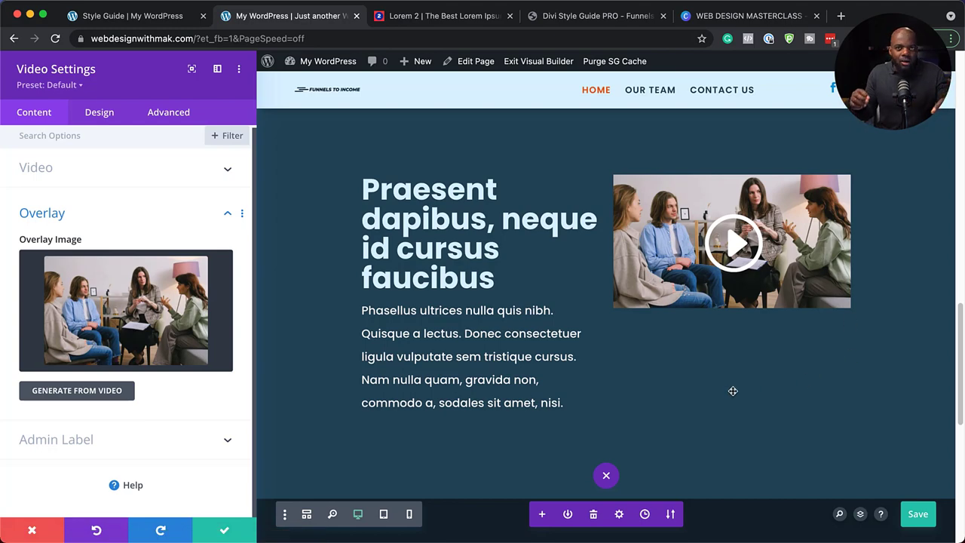
# Make Video #1 the site-wide default video preset and save the video settings.
pyautogui.click(56, 86)
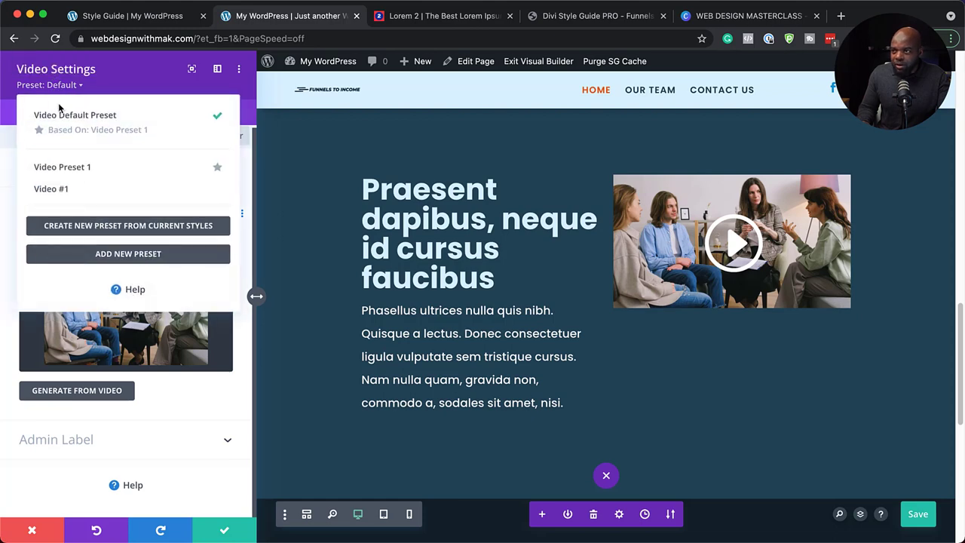
pyautogui.click(217, 190)
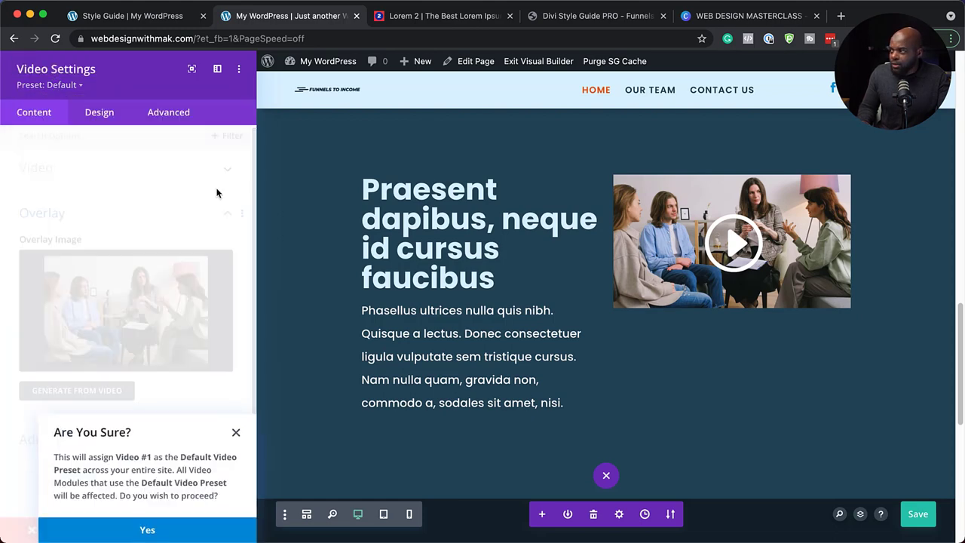
pyautogui.click(185, 531)
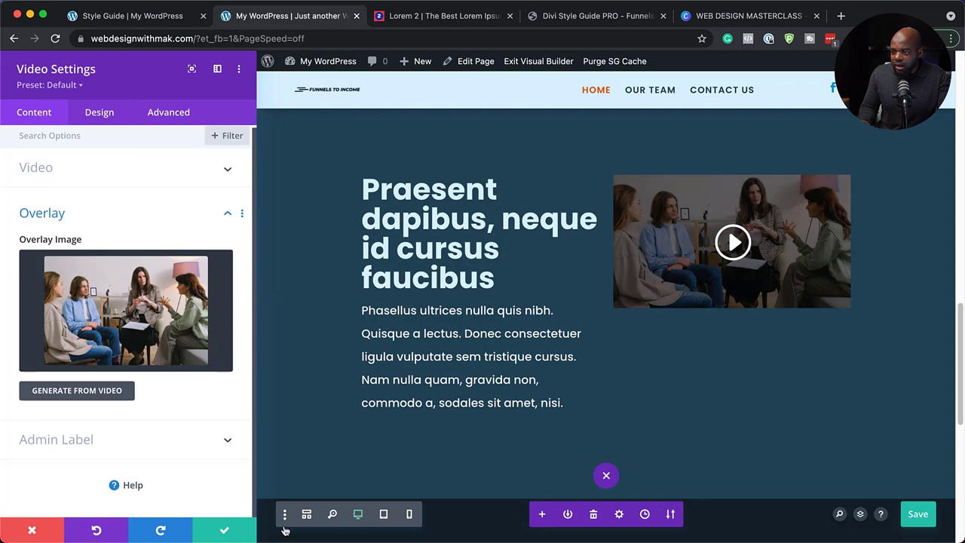
pyautogui.click(226, 532)
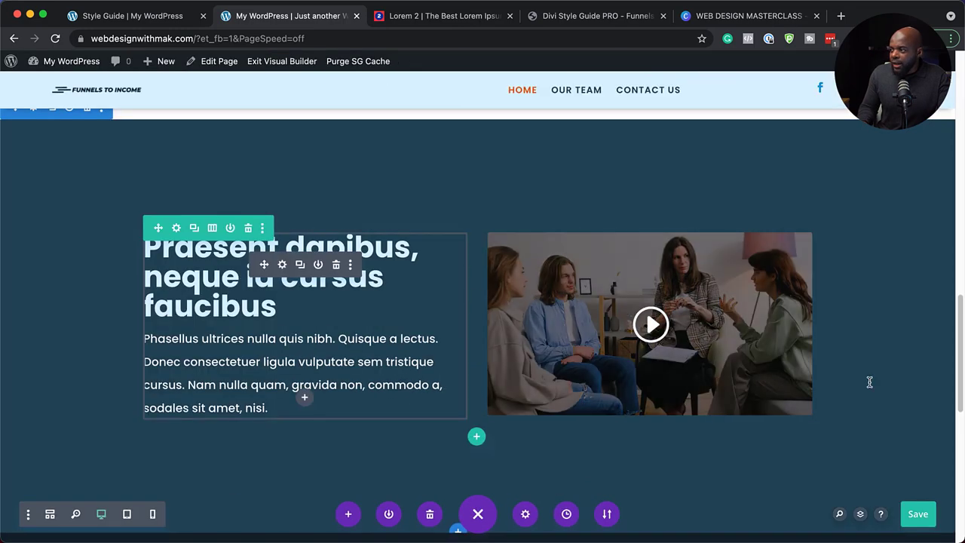
# Add a regular section with an empty one-column row below the video section.
pyautogui.scroll(-3, 868, 383)
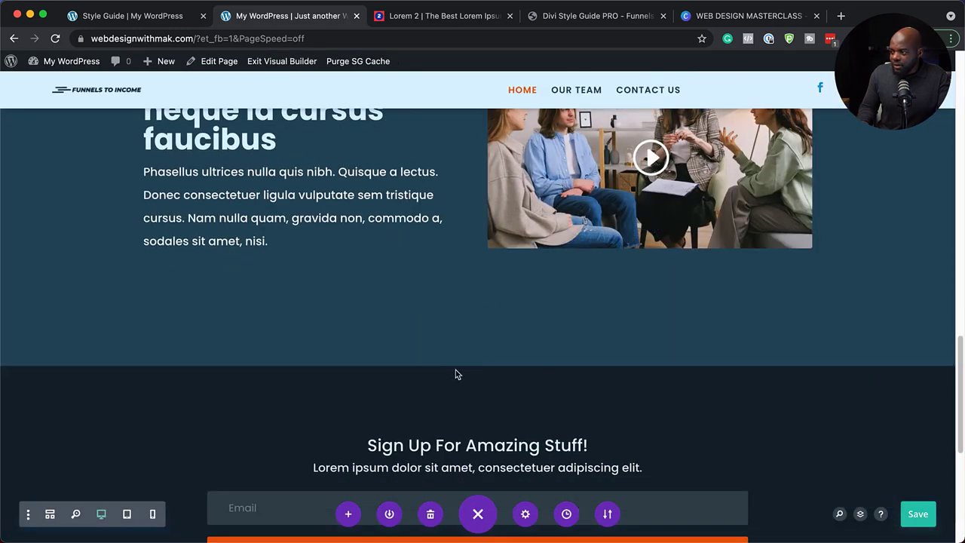
pyautogui.click(459, 365)
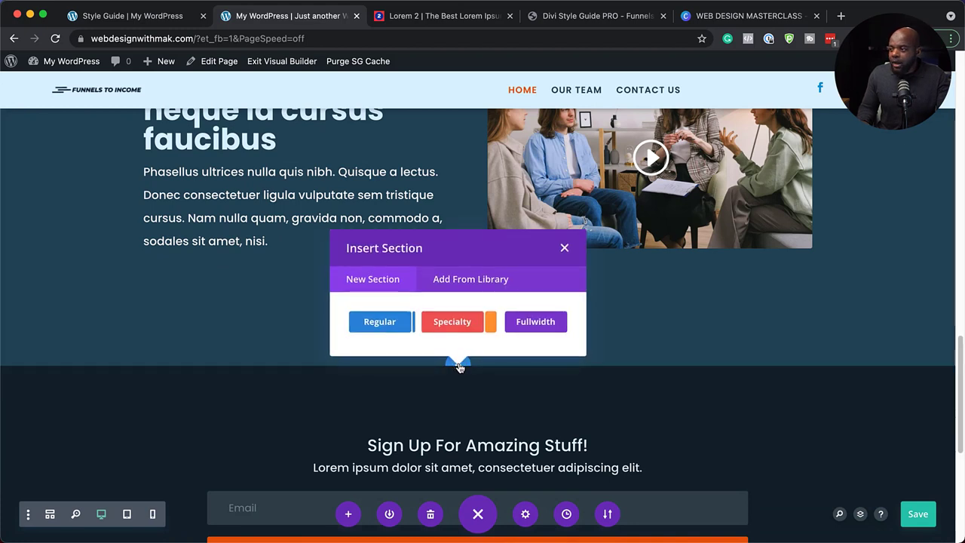
pyautogui.click(386, 332)
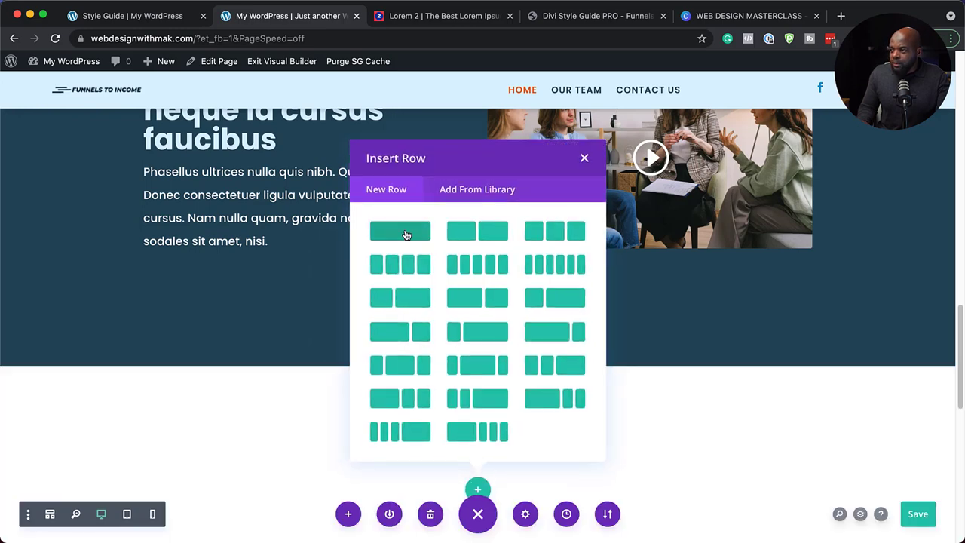
pyautogui.click(405, 234)
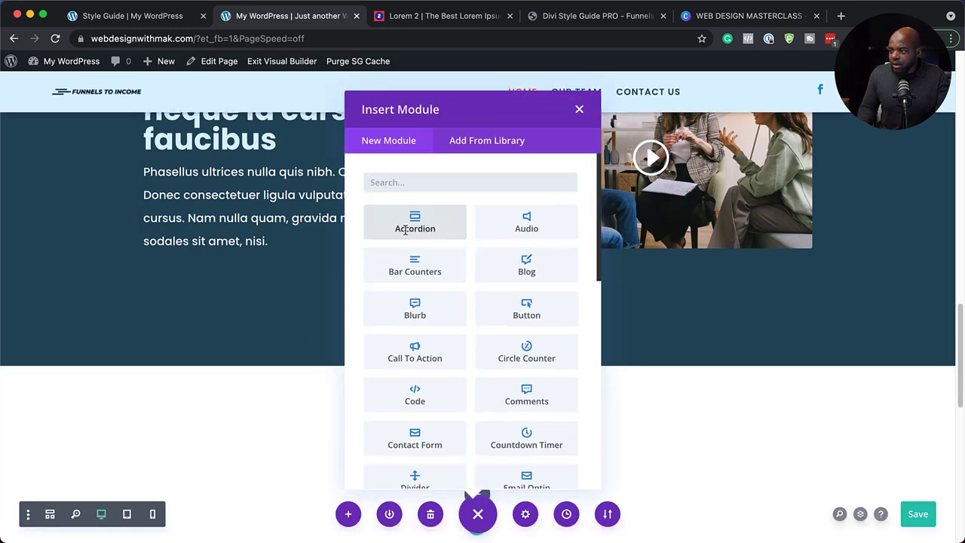
pyautogui.press('Escape')
pyautogui.scroll(10, 514, 290)
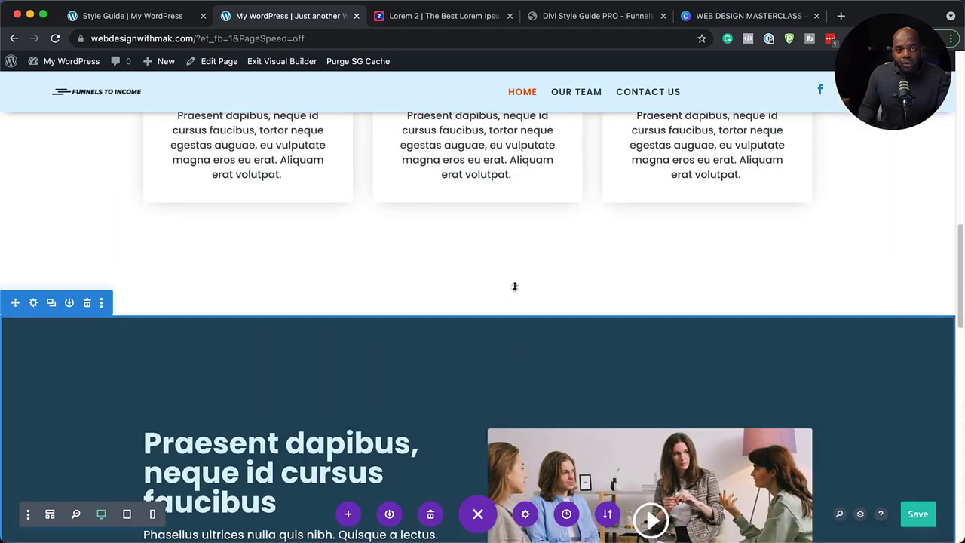
pyautogui.scroll(3, 515, 287)
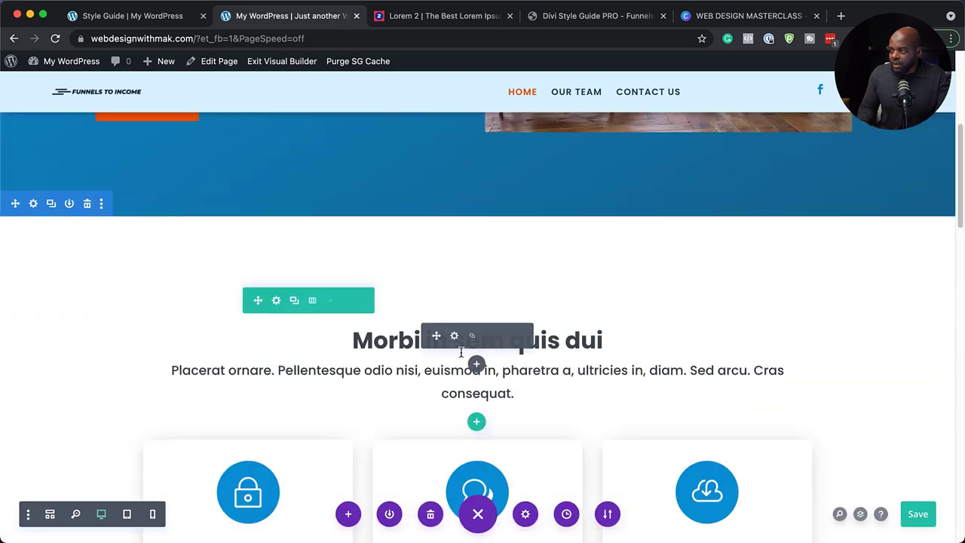
# Copy the 'Morbi in sem quis dui' row into the new section, moving the empty row below it.
pyautogui.rightClick(286, 307)
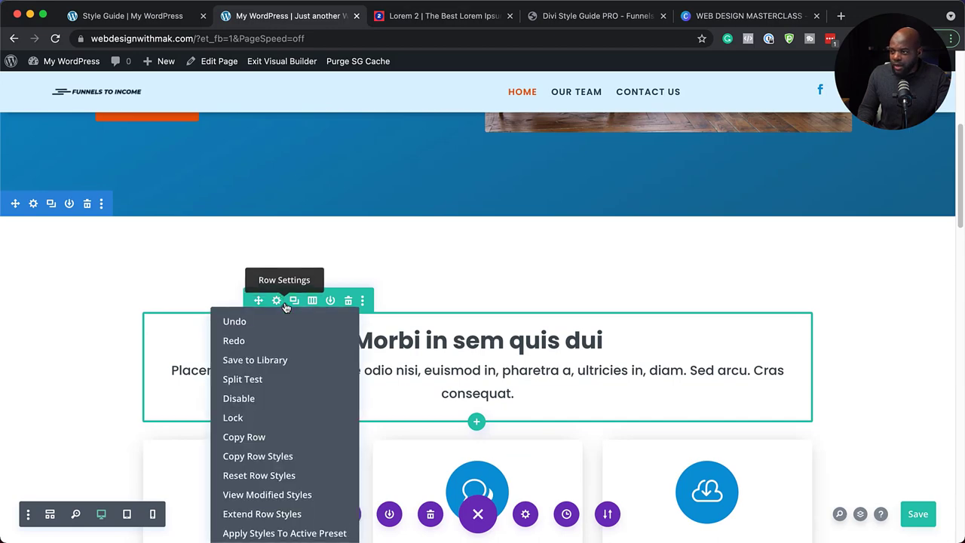
pyautogui.click(301, 438)
pyautogui.scroll(-10, 482, 373)
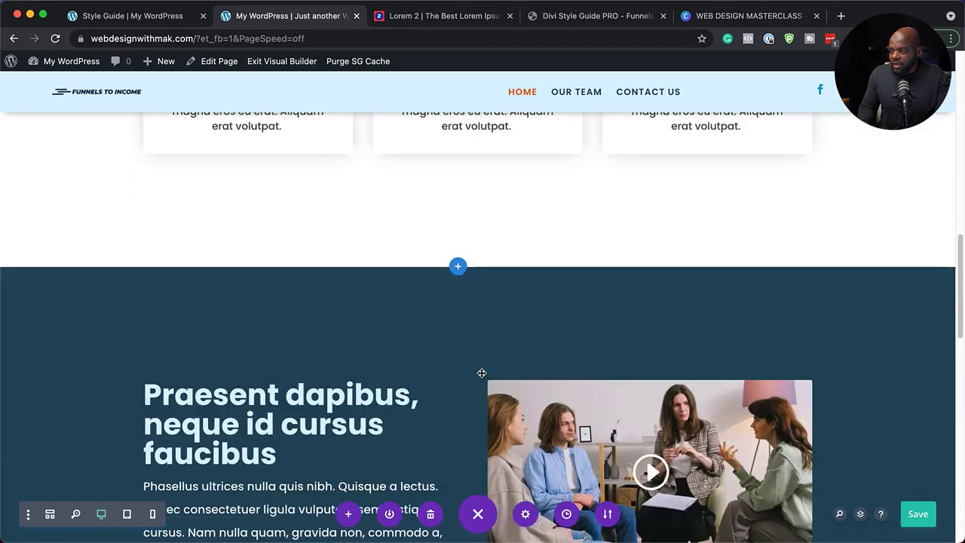
pyautogui.scroll(-7, 482, 374)
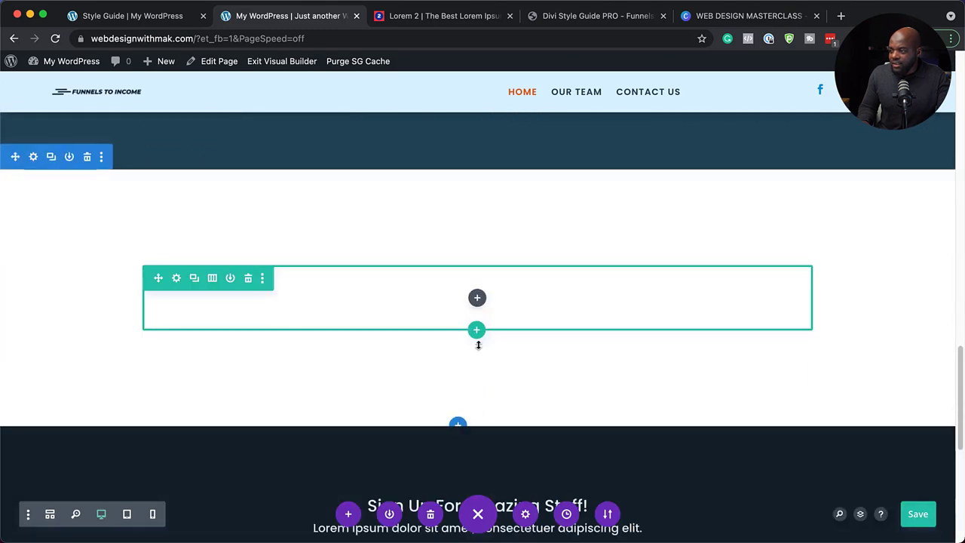
pyautogui.rightClick(477, 331)
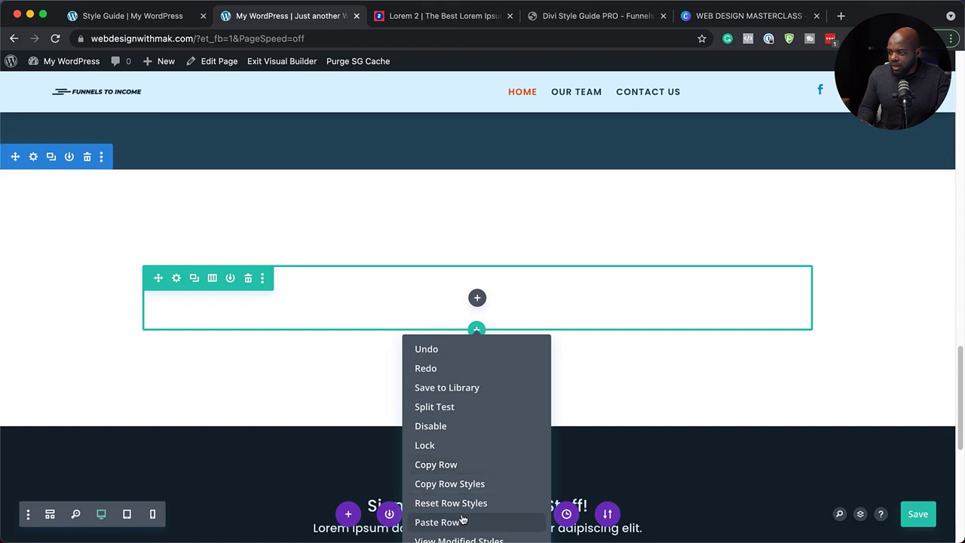
pyautogui.click(437, 522)
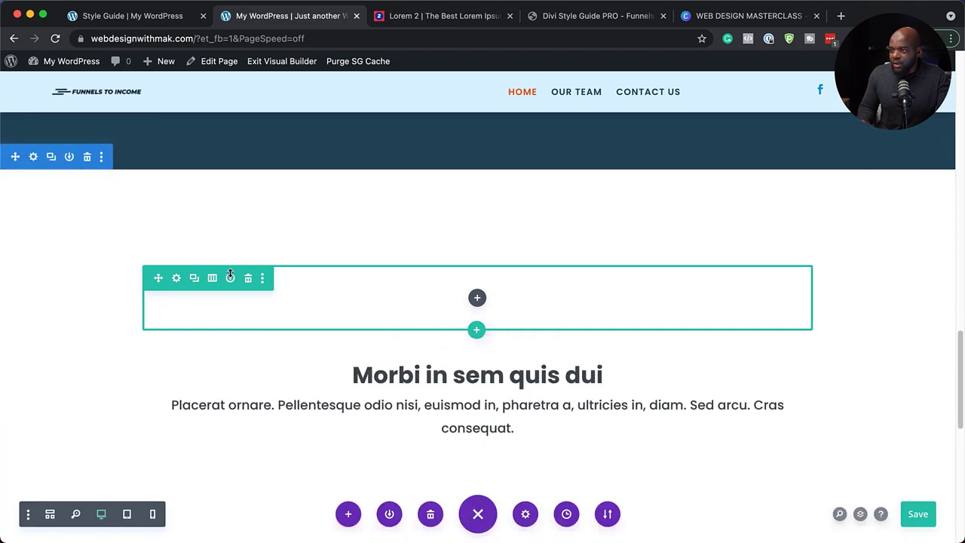
pyautogui.moveTo(160, 278); pyautogui.dragTo(173, 377)
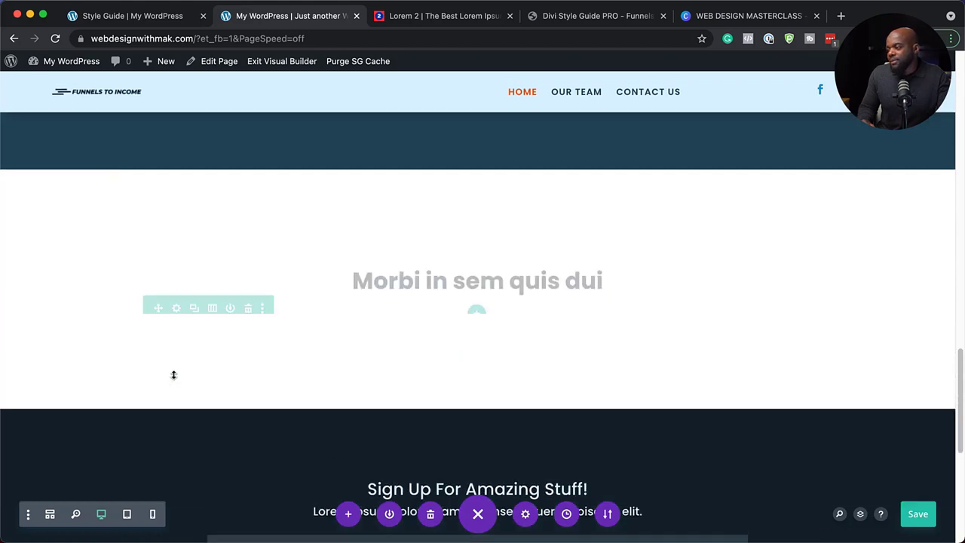
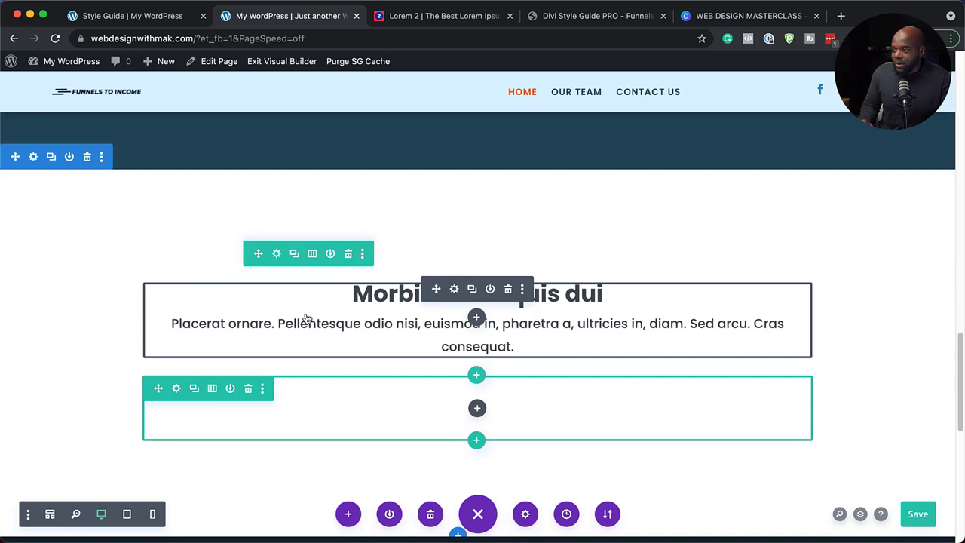
# Undo and redo the last edit, then insert a Testimonial module into the empty row.
pyautogui.hotkey('ctrl', 'z')
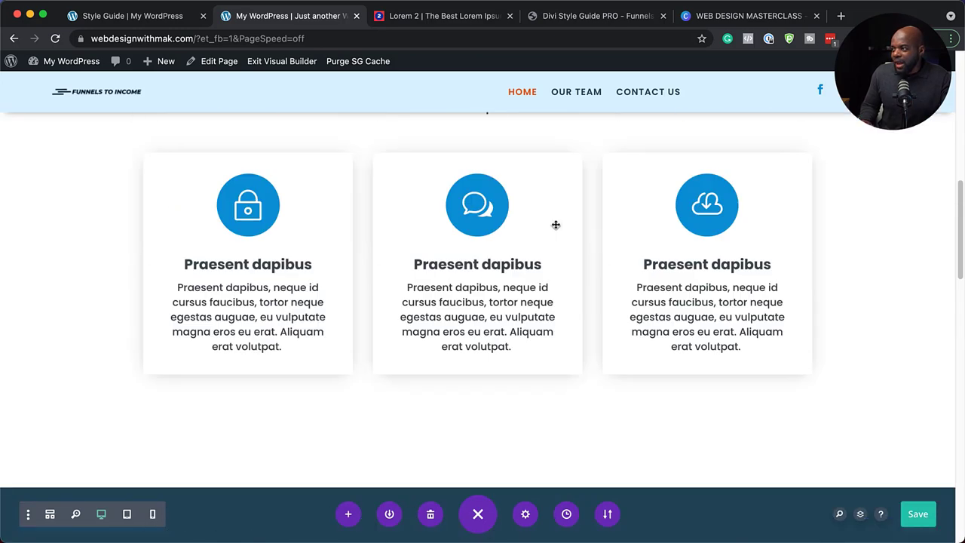
pyautogui.hotkey('ctrl', 'shift', 'z')
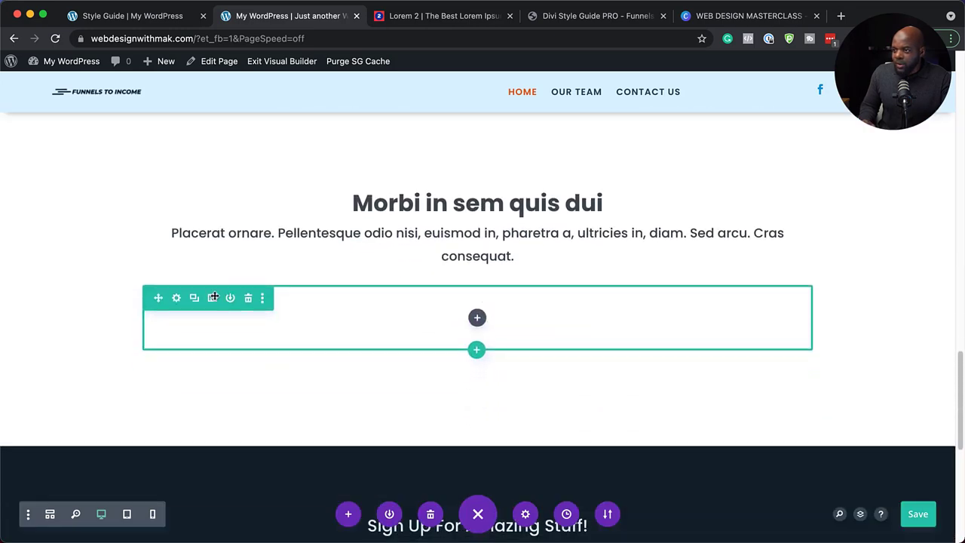
pyautogui.click(477, 319)
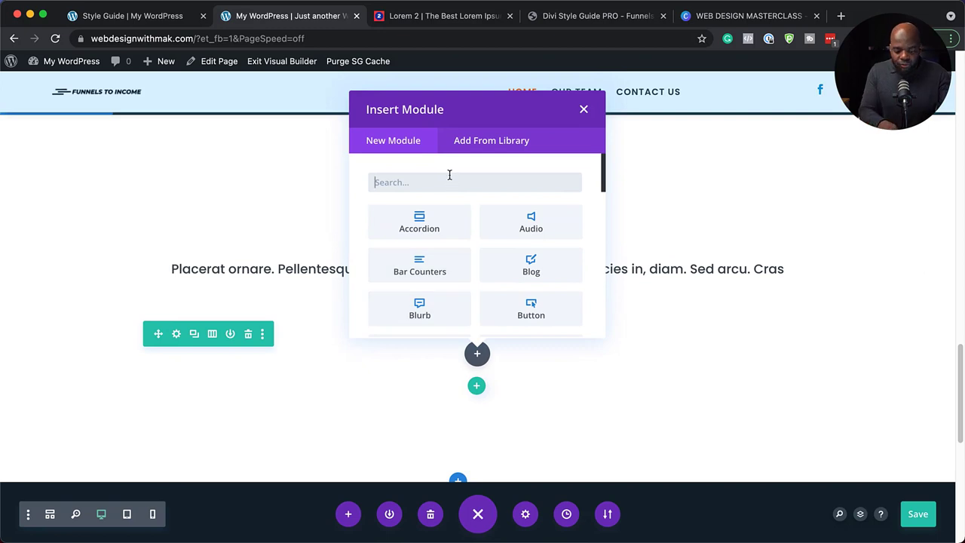
pyautogui.write('te')
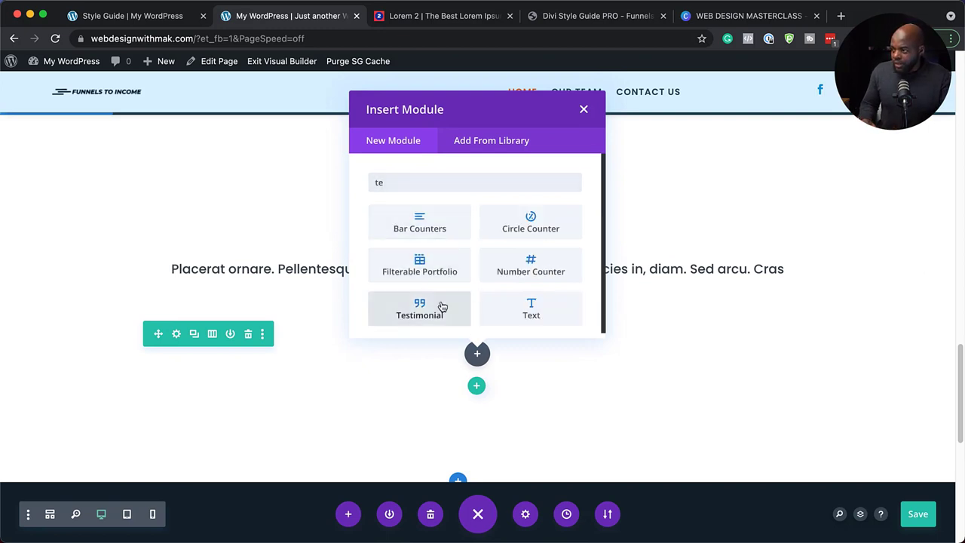
pyautogui.click(420, 307)
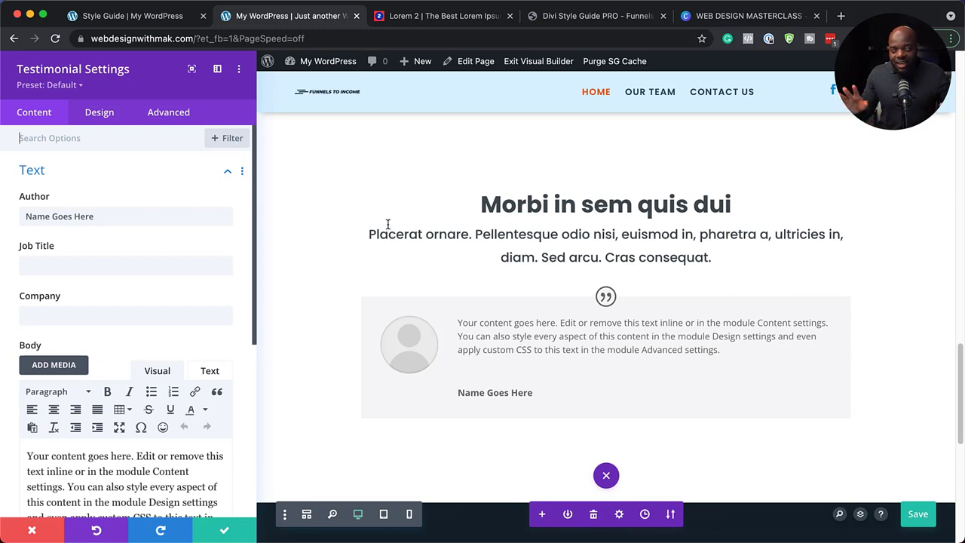
# Review the testimonial card examples on the Style Guide page.
pyautogui.click(160, 22)
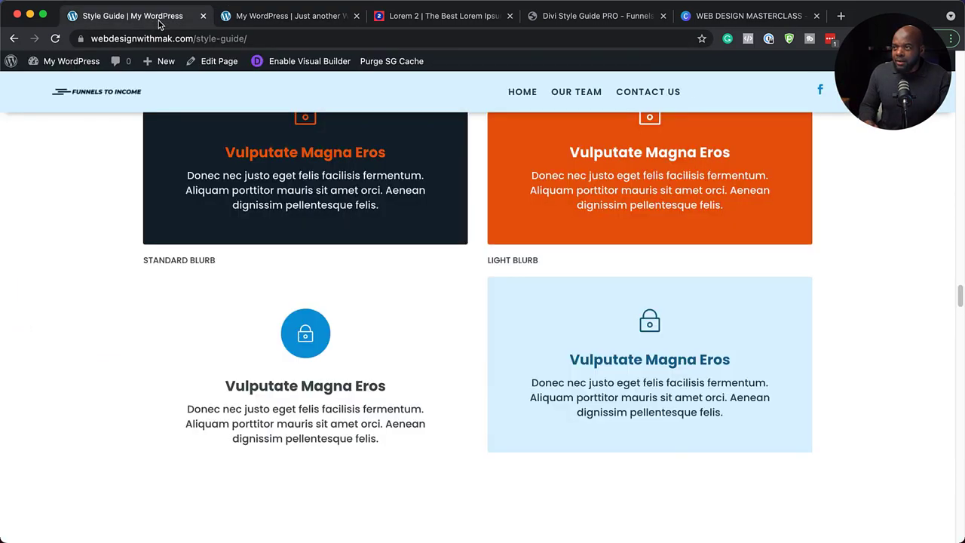
pyautogui.scroll(-8, 327, 300)
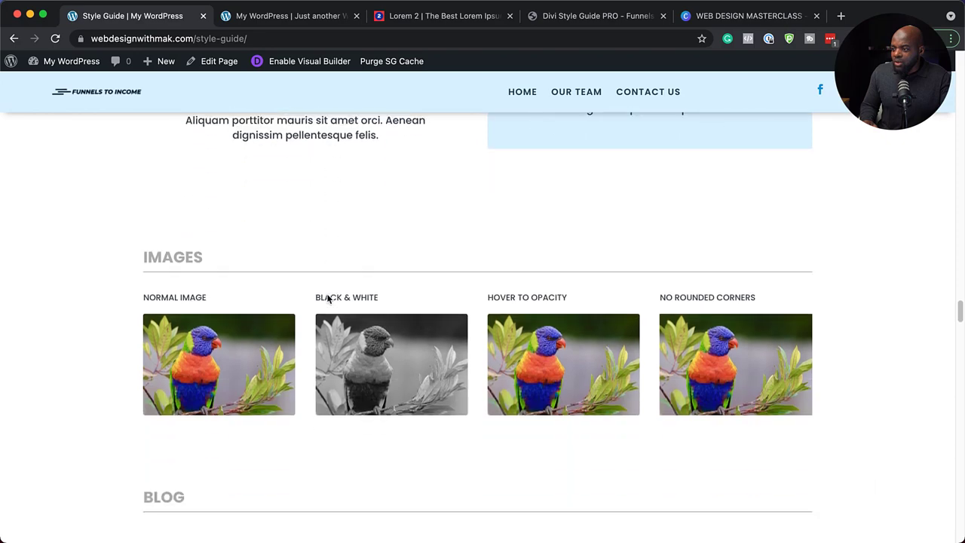
pyautogui.scroll(9, 327, 293)
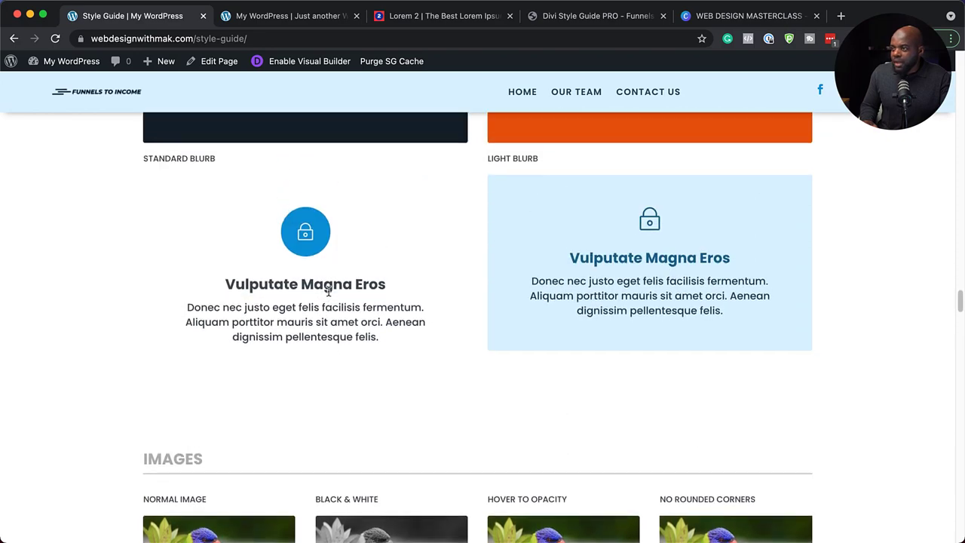
pyautogui.scroll(12, 329, 291)
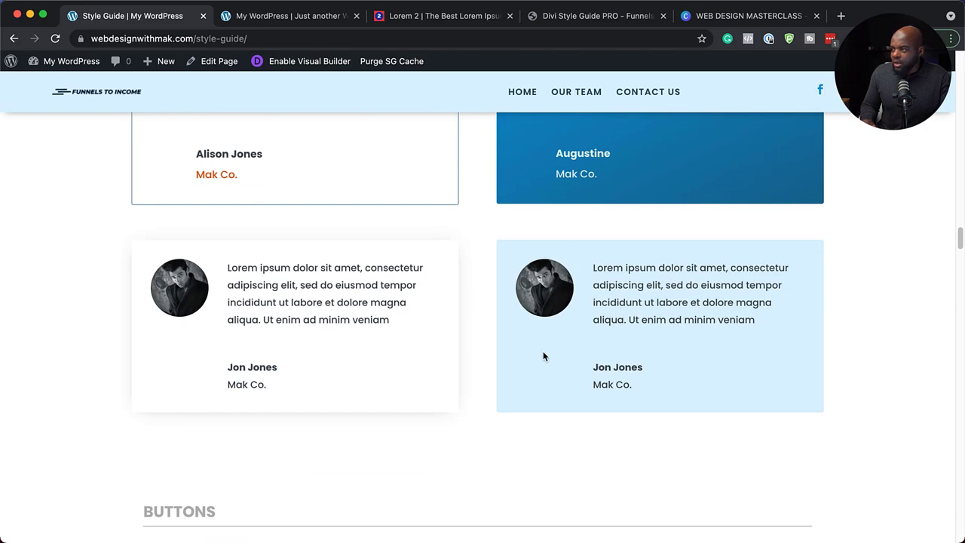
pyautogui.scroll(4, 389, 363)
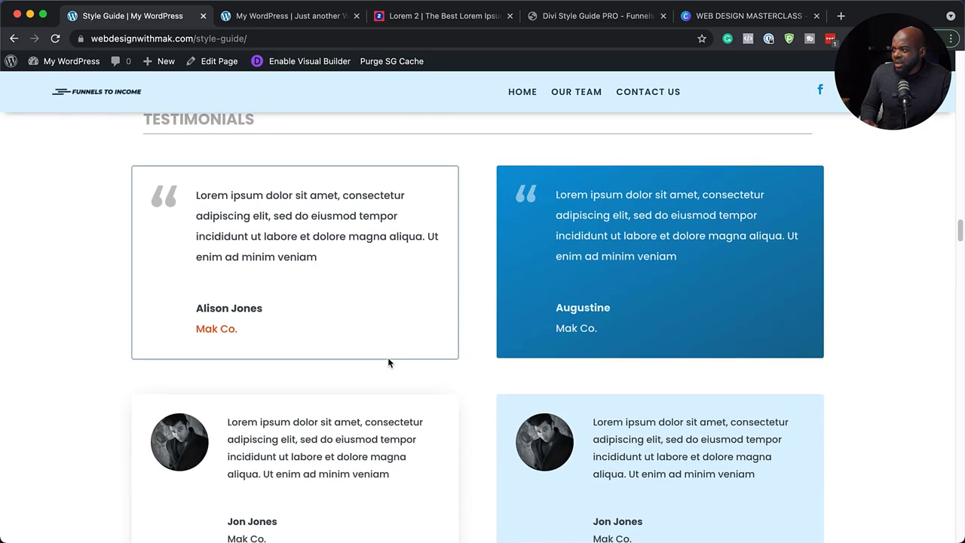
pyautogui.scroll(-8, 388, 364)
pyautogui.scroll(3, 389, 364)
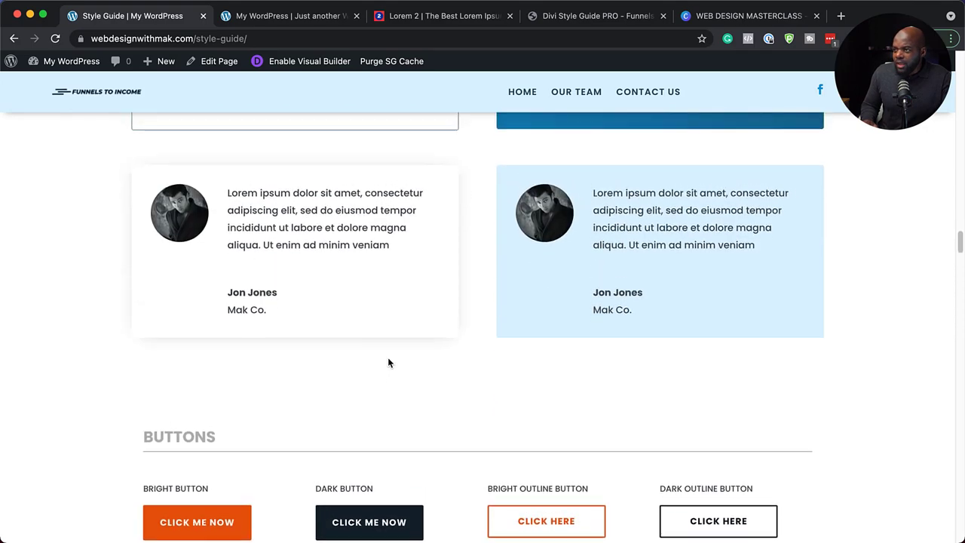
# Apply the Testimonial #4 preset after trying #3, then copy the Morbi in sem paragraph.
pyautogui.click(304, 18)
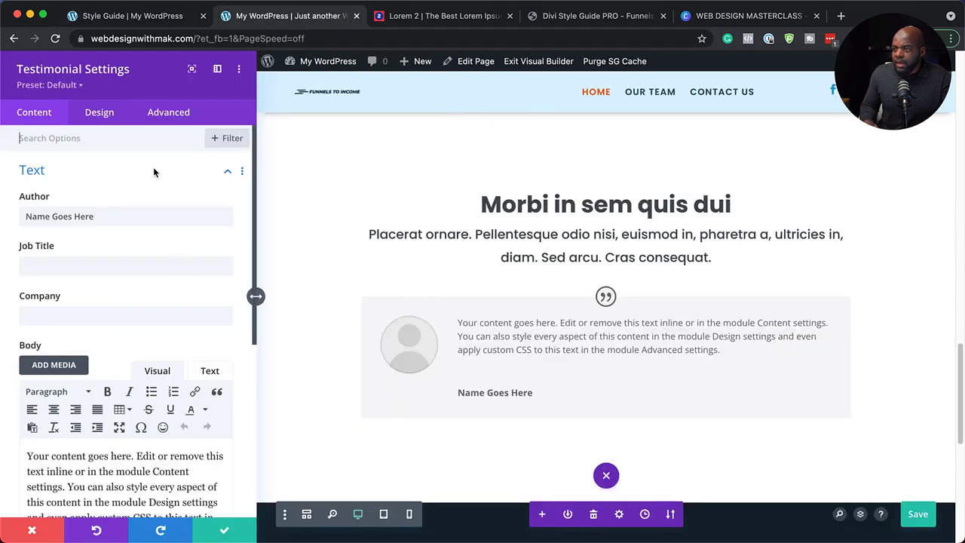
pyautogui.click(78, 86)
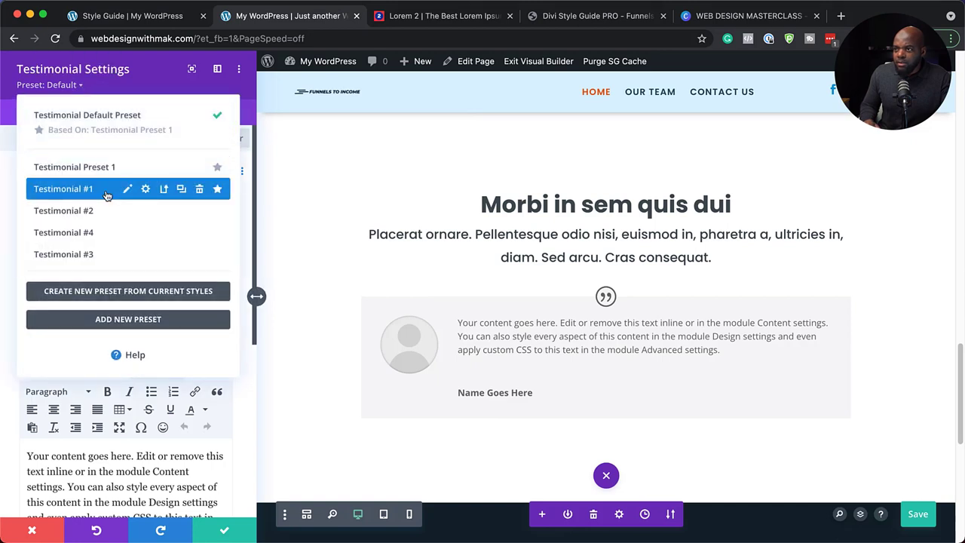
pyautogui.click(102, 255)
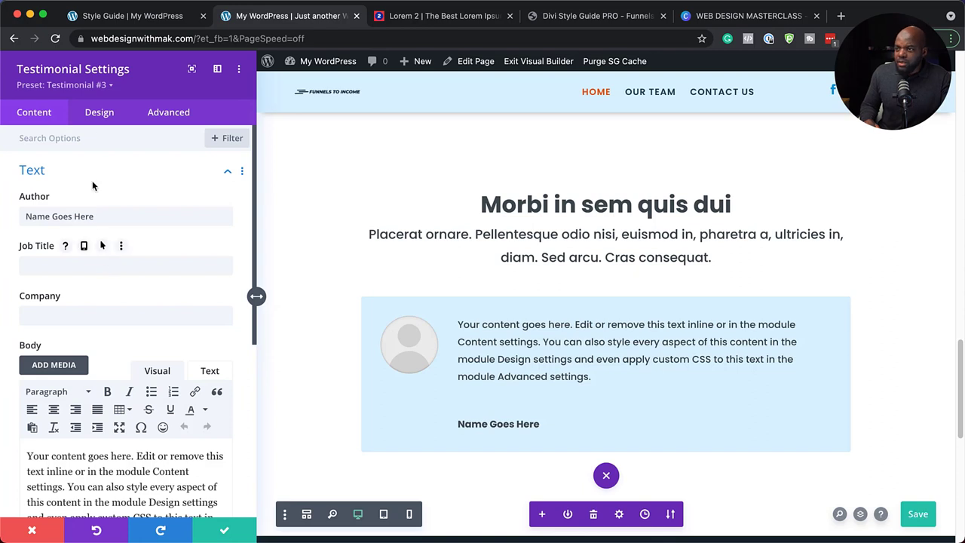
pyautogui.click(105, 88)
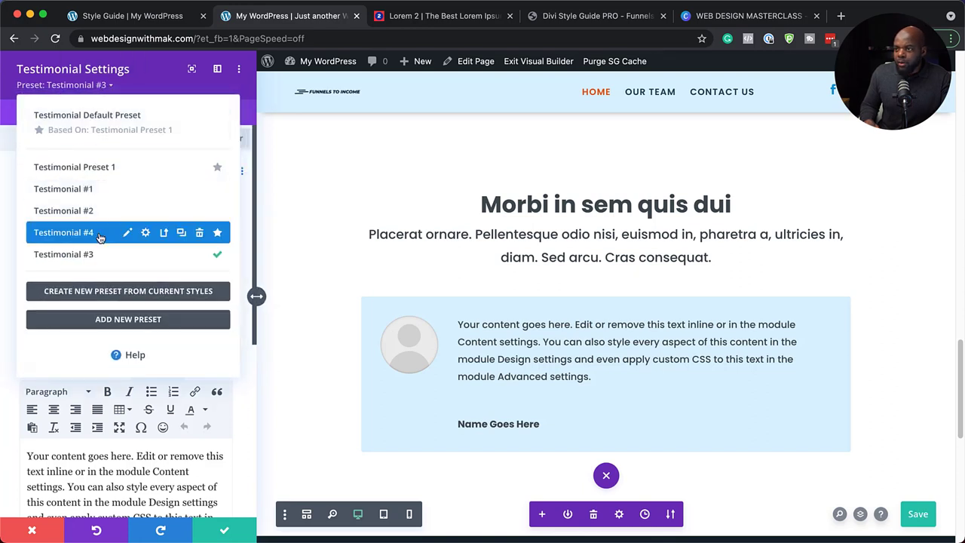
pyautogui.click(97, 232)
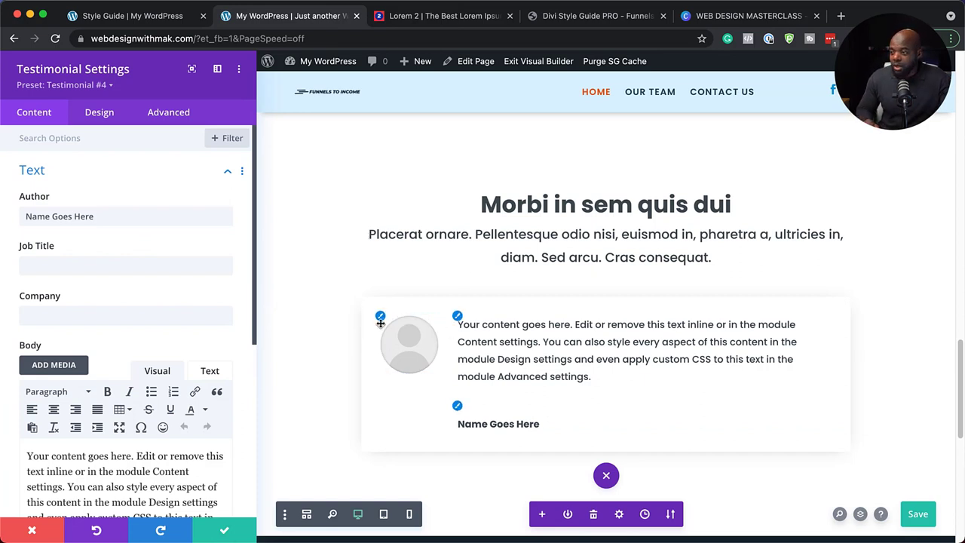
pyautogui.click(431, 16)
pyautogui.moveTo(372, 334); pyautogui.dragTo(495, 368)
pyautogui.press('super+c')
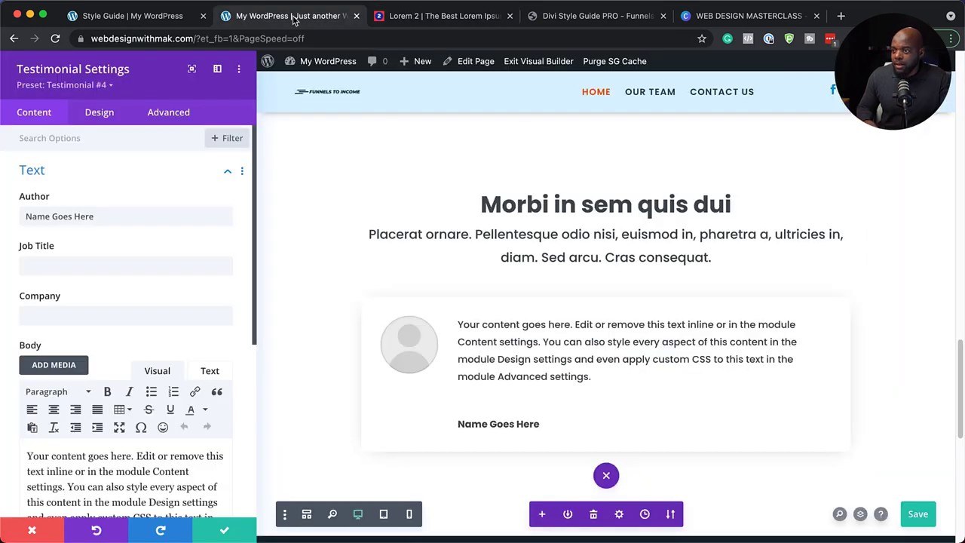
# Replace the testimonial body with the Morbi in sem paragraph and enter a placeholder author name.
pyautogui.click(294, 15)
pyautogui.scroll(-4, 149, 399)
pyautogui.moveTo(170, 344); pyautogui.dragTo(5, 248)
pyautogui.press('super+v')
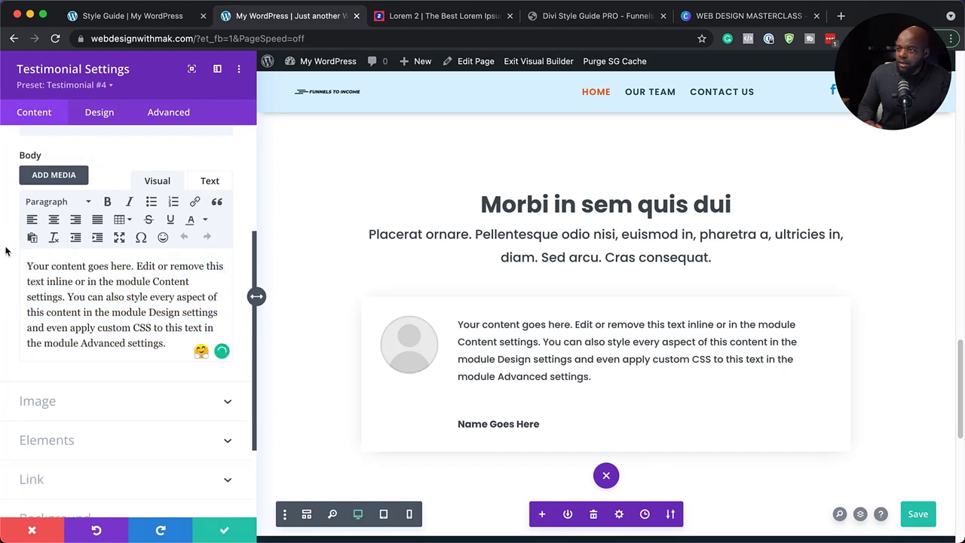
pyautogui.scroll(3, 174, 325)
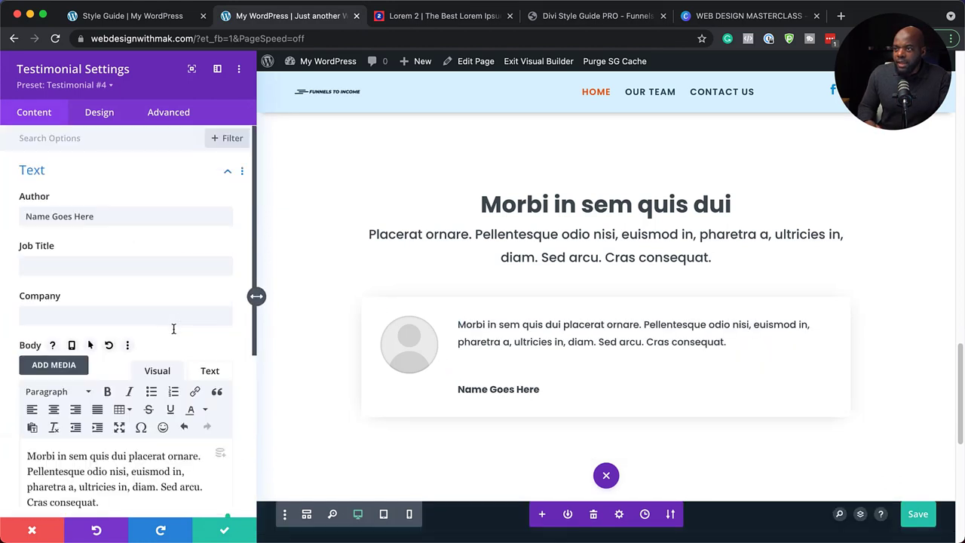
pyautogui.tripleClick(109, 216)
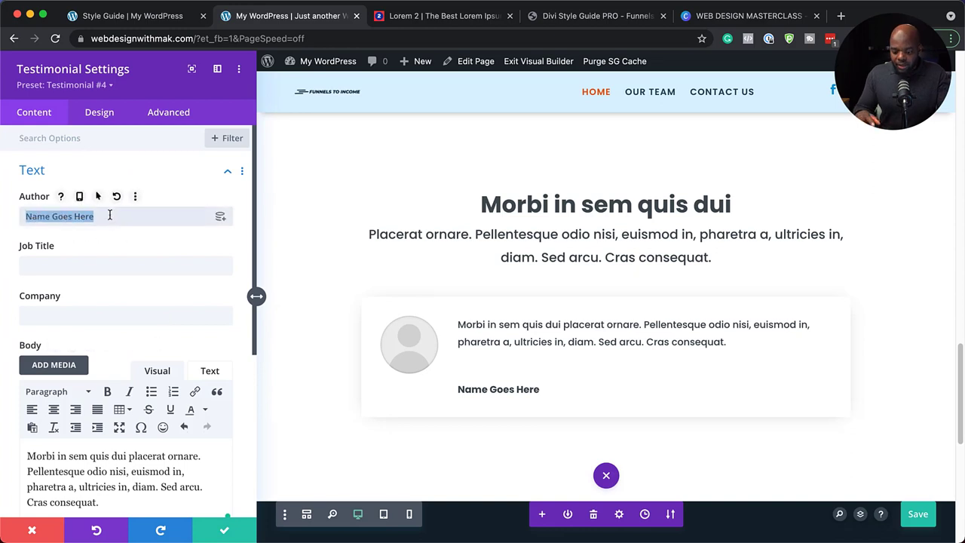
pyautogui.write('Jane')
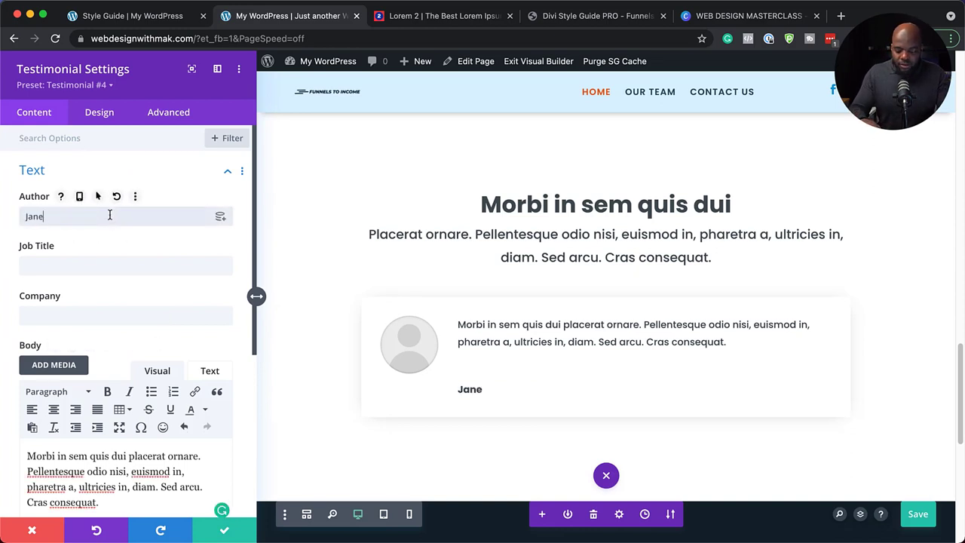
pyautogui.write(' Doe')
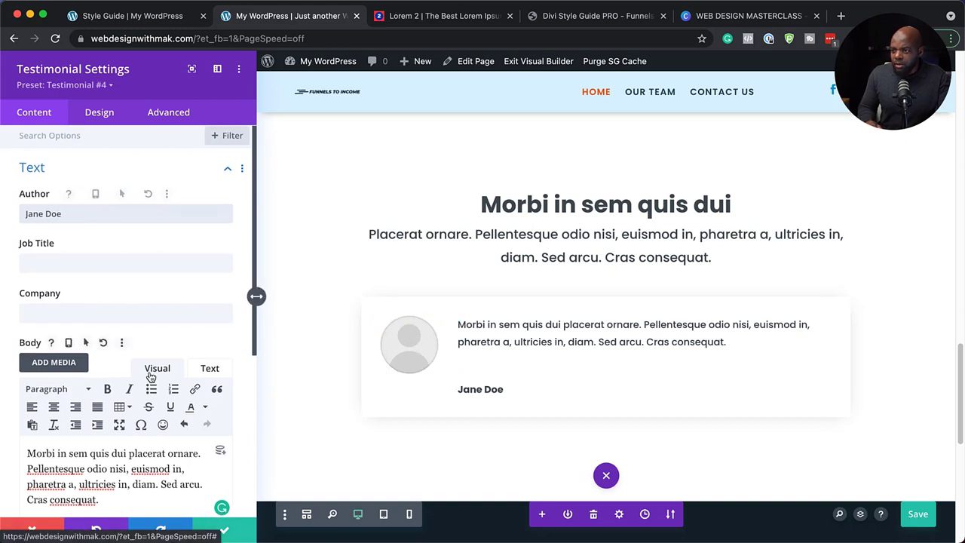
# Set the company to 'Mak.co', leave the job title empty, and expand the image options.
pyautogui.scroll(-1, 189, 354)
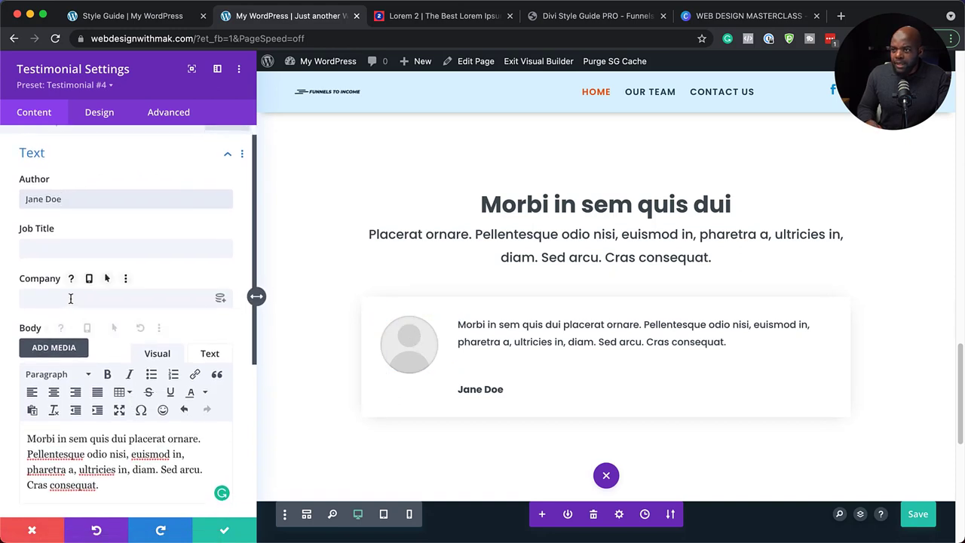
pyautogui.click(70, 299)
pyautogui.write('Mak.c')
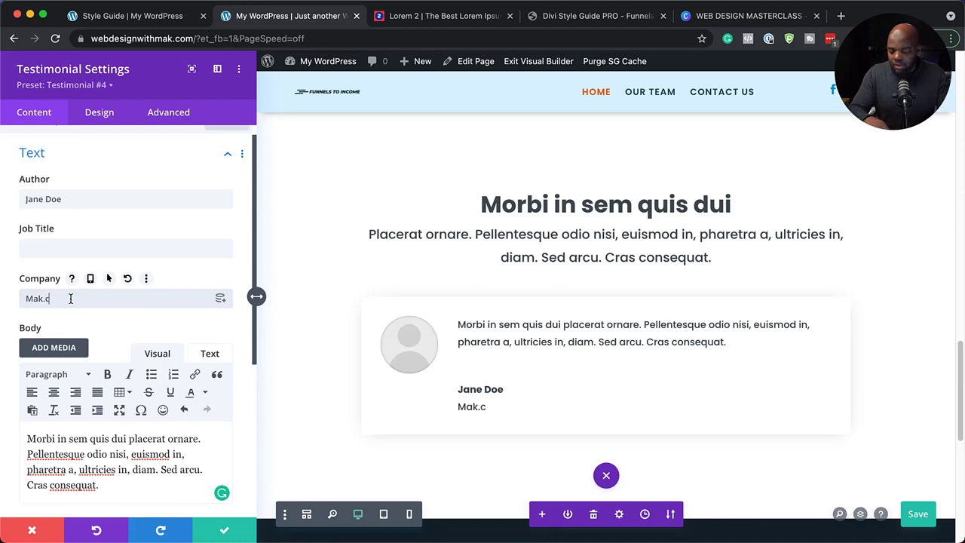
pyautogui.write('o')
pyautogui.click(96, 248)
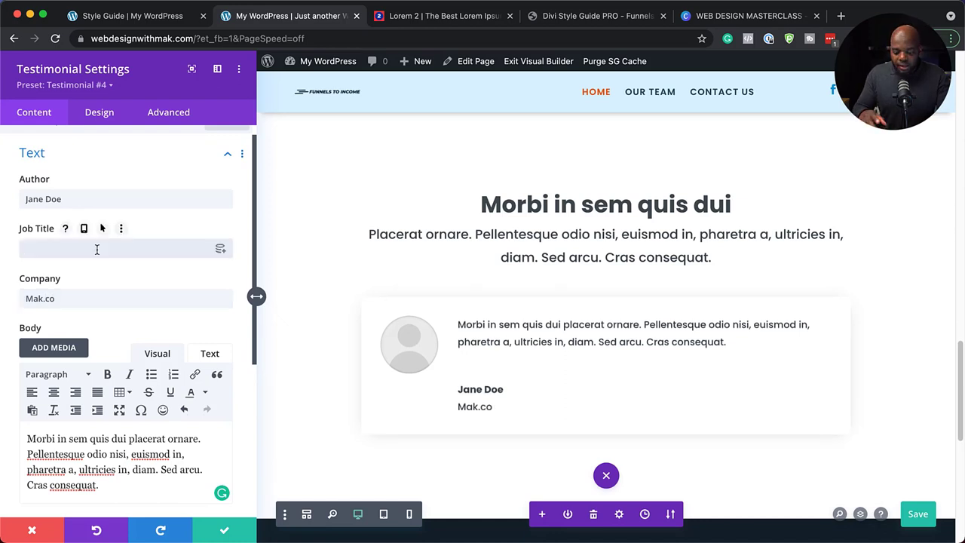
pyautogui.write('Teacher')
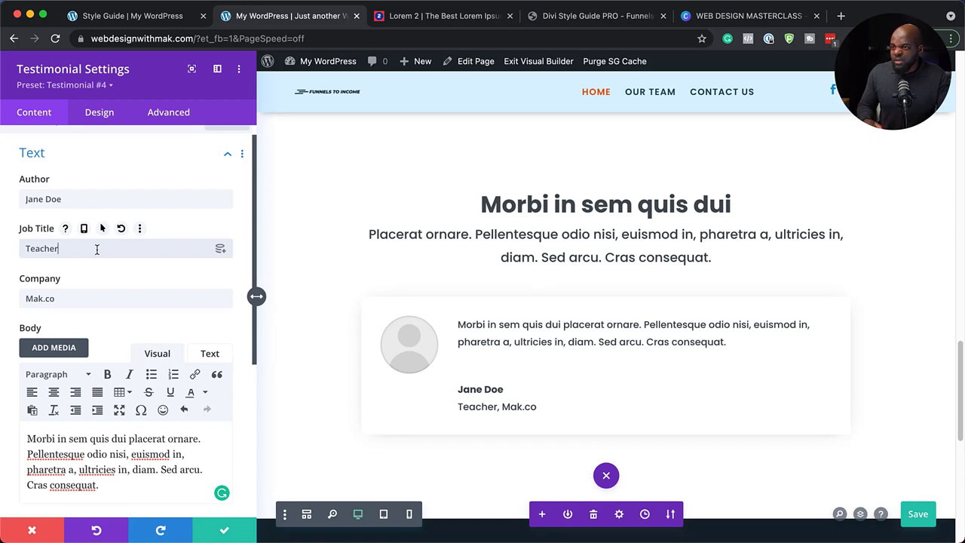
pyautogui.press('BackSpace')
pyautogui.press('BackSpace')
pyautogui.press('BackSpace')
pyautogui.press('BackSpace')
pyautogui.press('BackSpace')
pyautogui.press('BackSpace')
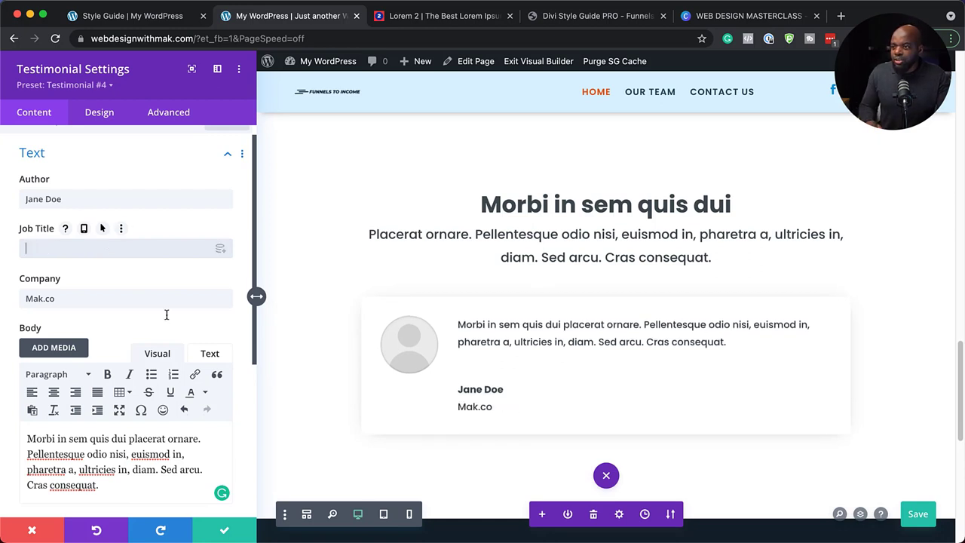
pyautogui.scroll(-5, 181, 472)
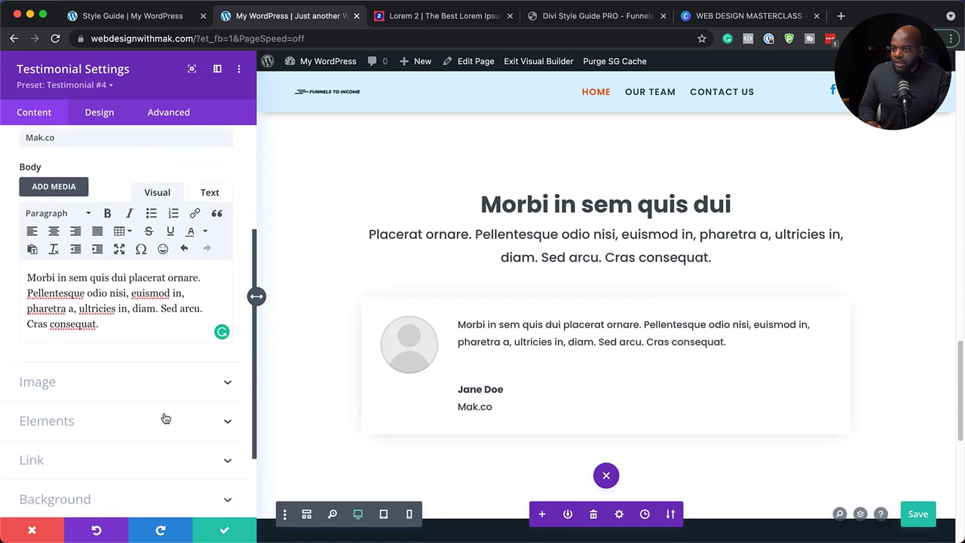
pyautogui.click(54, 385)
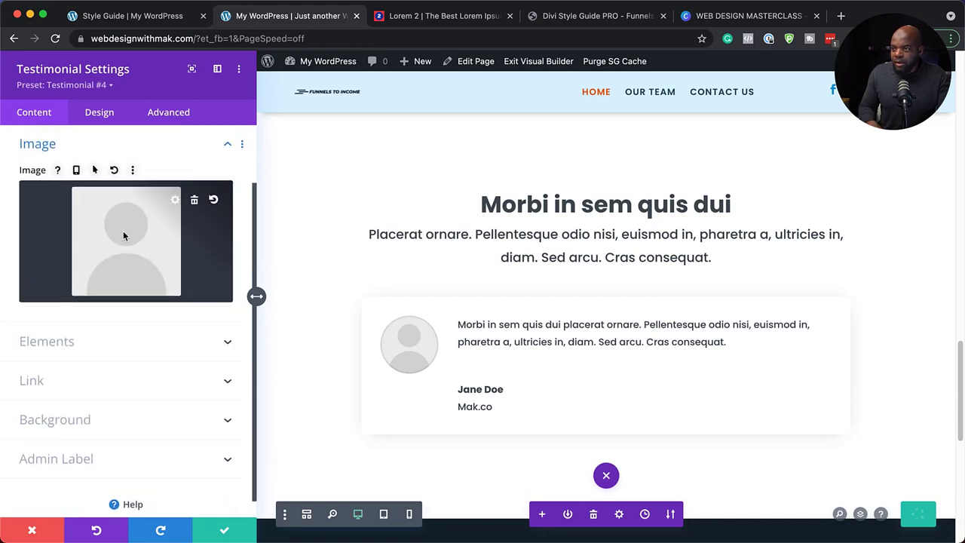
# Set the testimonial image to the smiling man in the green 'Science' t-shirt and save.
pyautogui.click(123, 231)
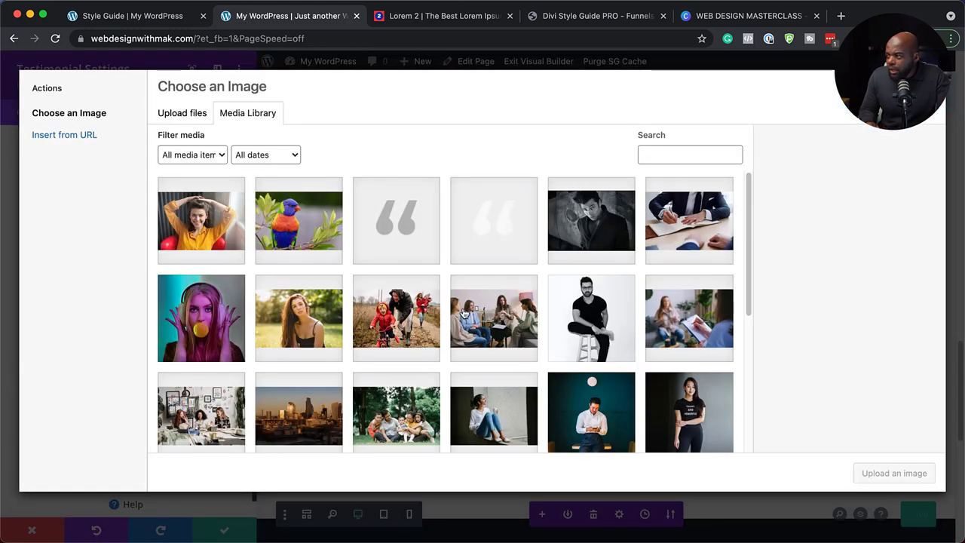
pyautogui.scroll(-5, 464, 313)
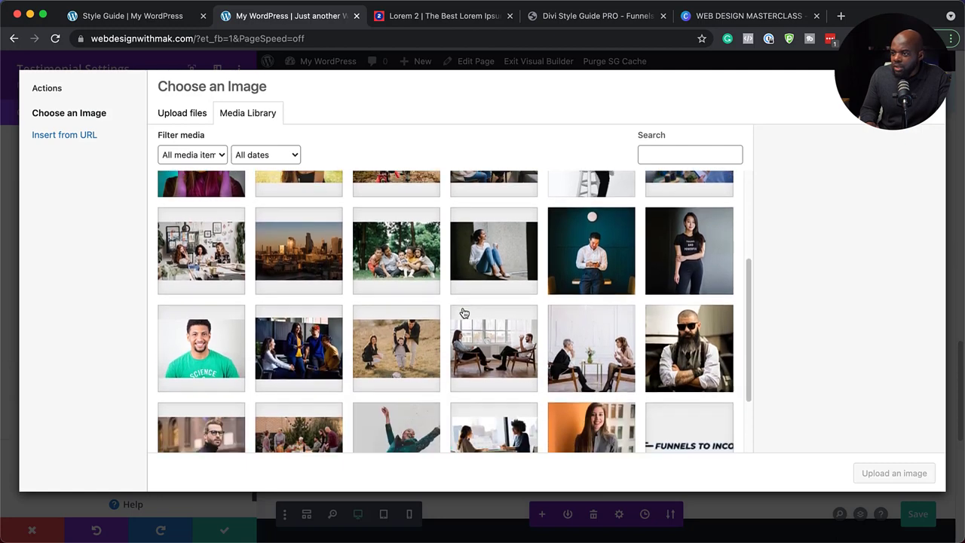
pyautogui.scroll(-1, 464, 312)
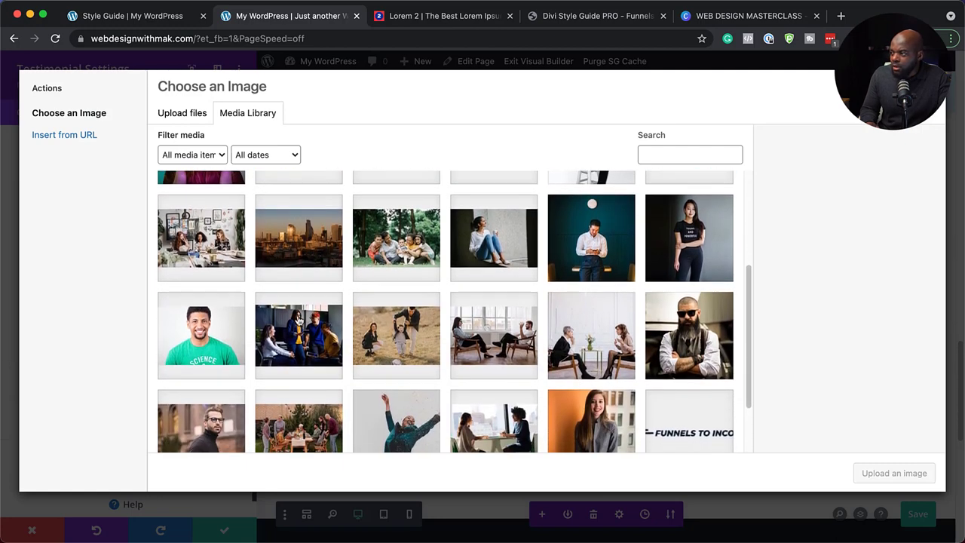
pyautogui.click(214, 325)
pyautogui.click(859, 475)
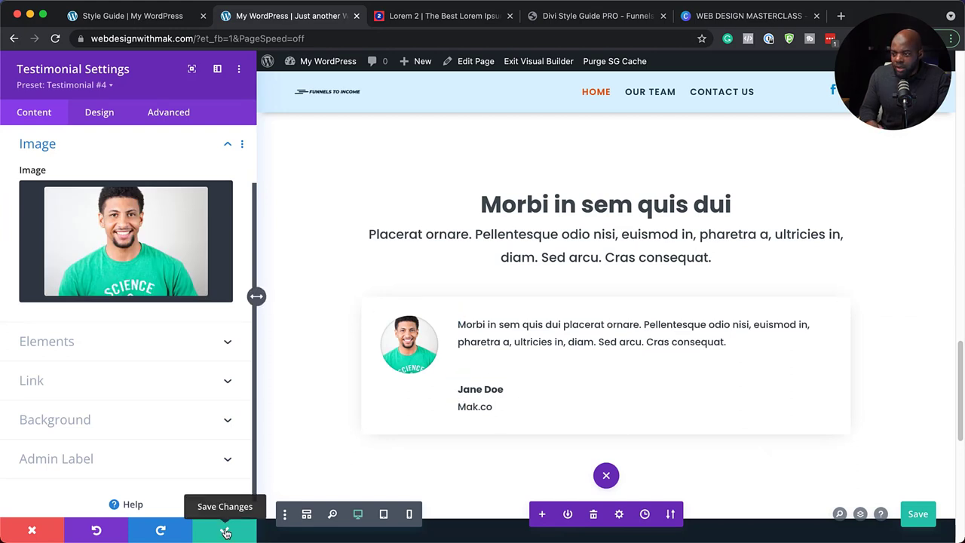
pyautogui.click(225, 532)
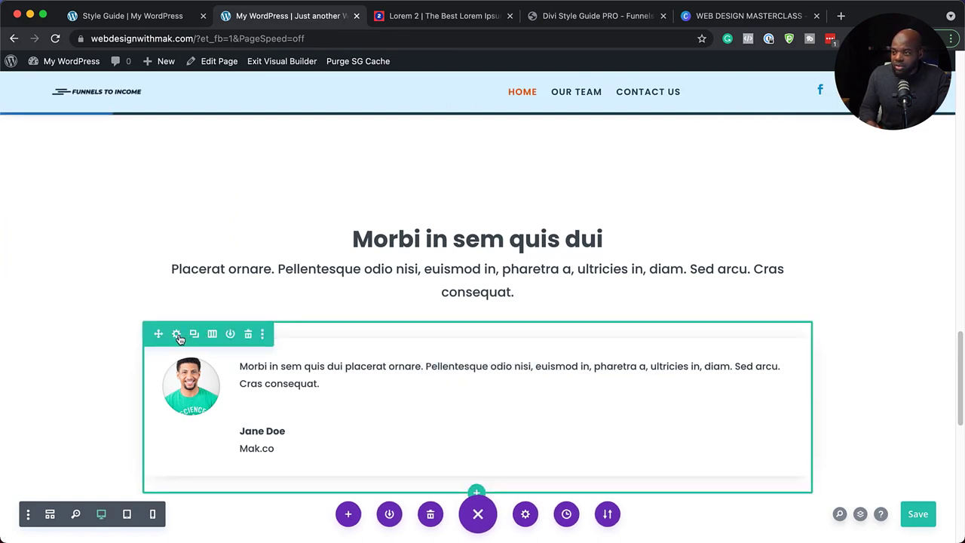
# Duplicate the testimonial column three times for four cards and save the row settings.
pyautogui.click(177, 334)
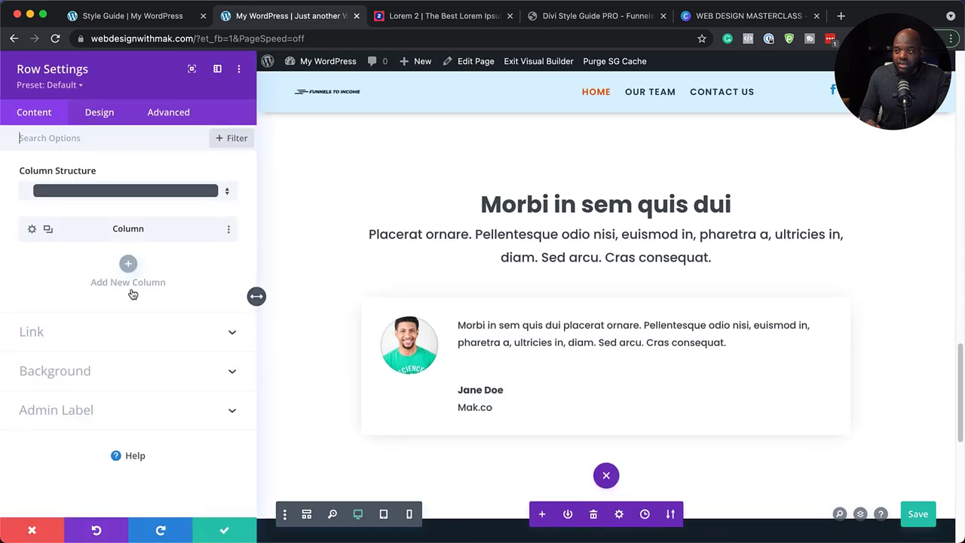
pyautogui.click(49, 231)
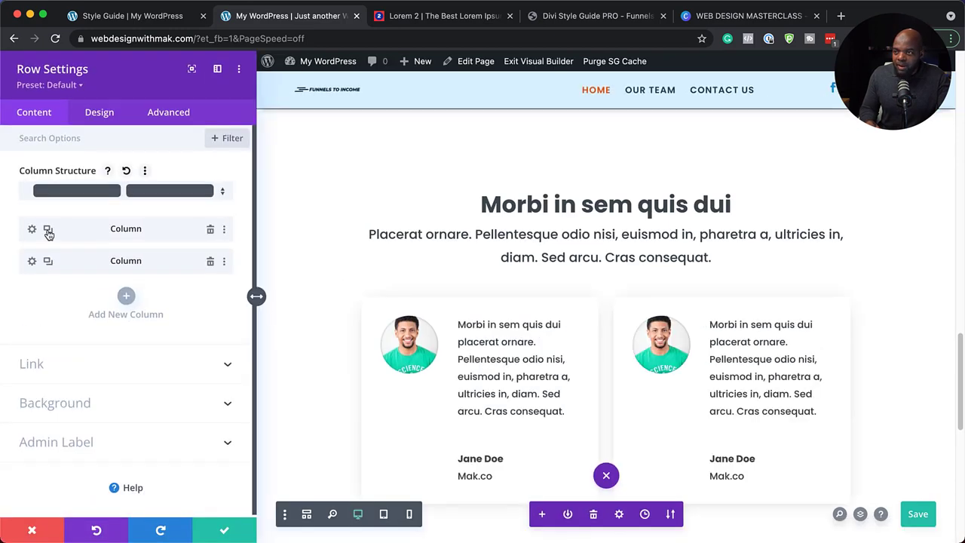
pyautogui.click(48, 231)
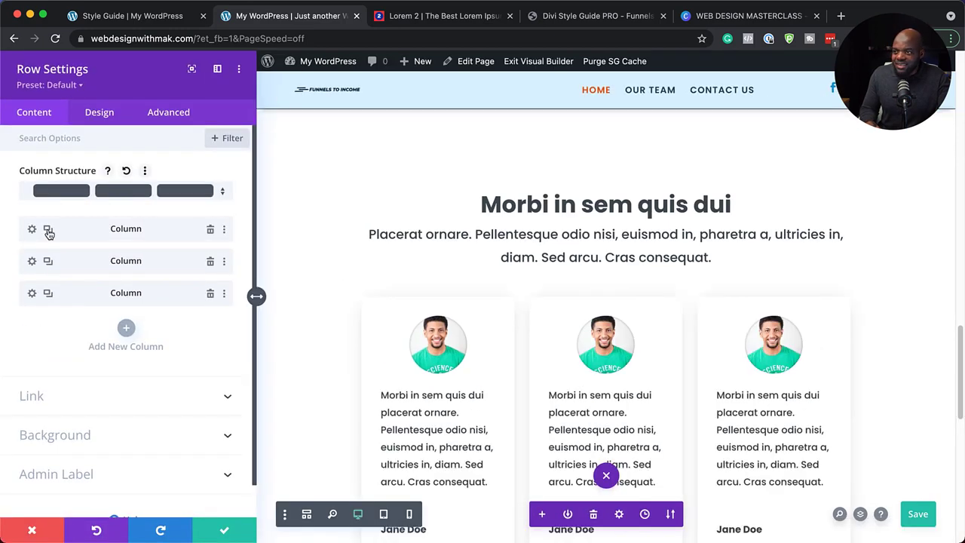
pyautogui.click(48, 231)
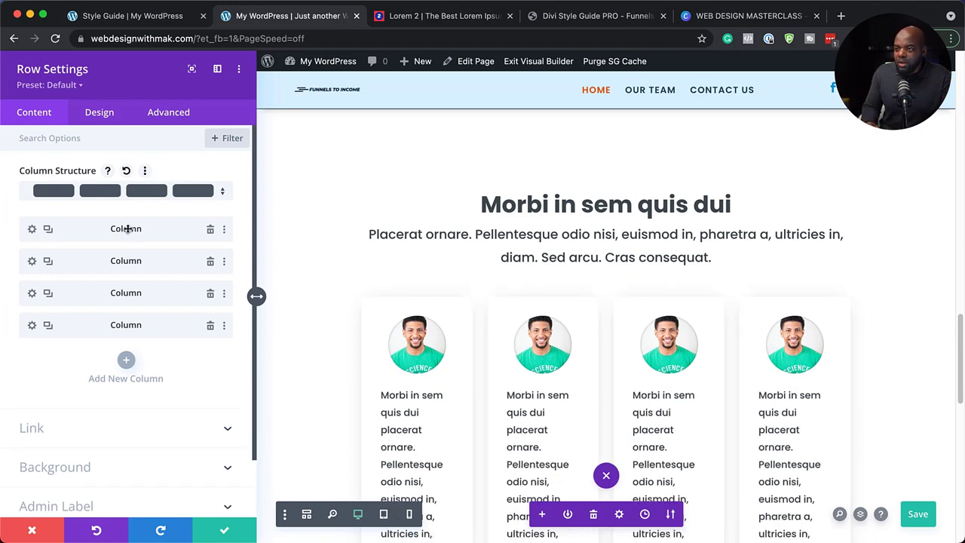
pyautogui.click(225, 533)
pyautogui.scroll(-2, 890, 270)
pyautogui.scroll(-1, 890, 270)
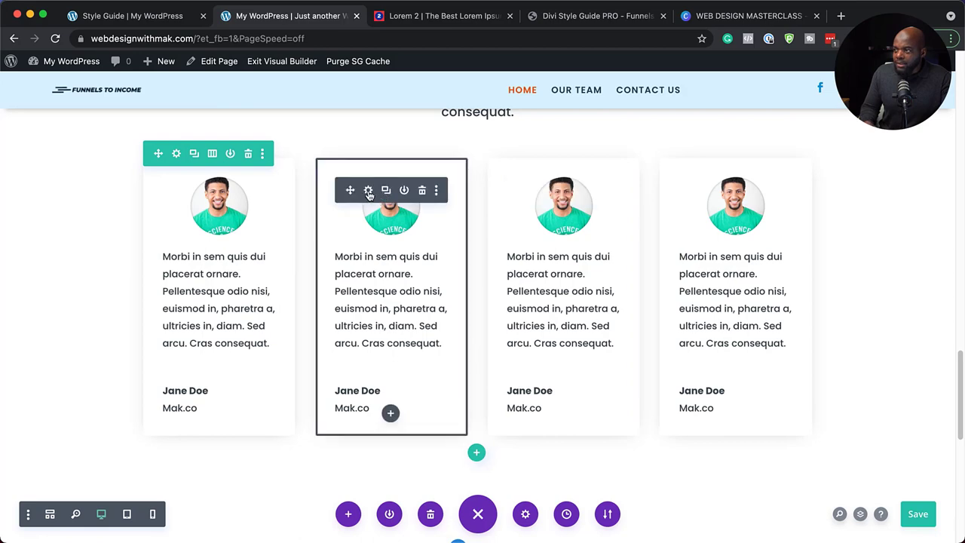
# Set the second card's image to the smiling woman against an orange wall and save.
pyautogui.click(369, 191)
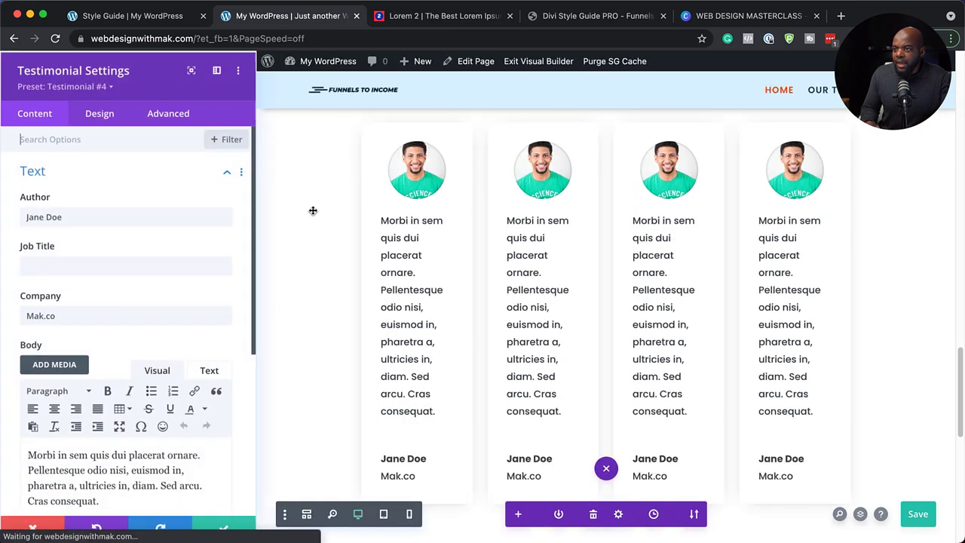
pyautogui.scroll(-5, 131, 343)
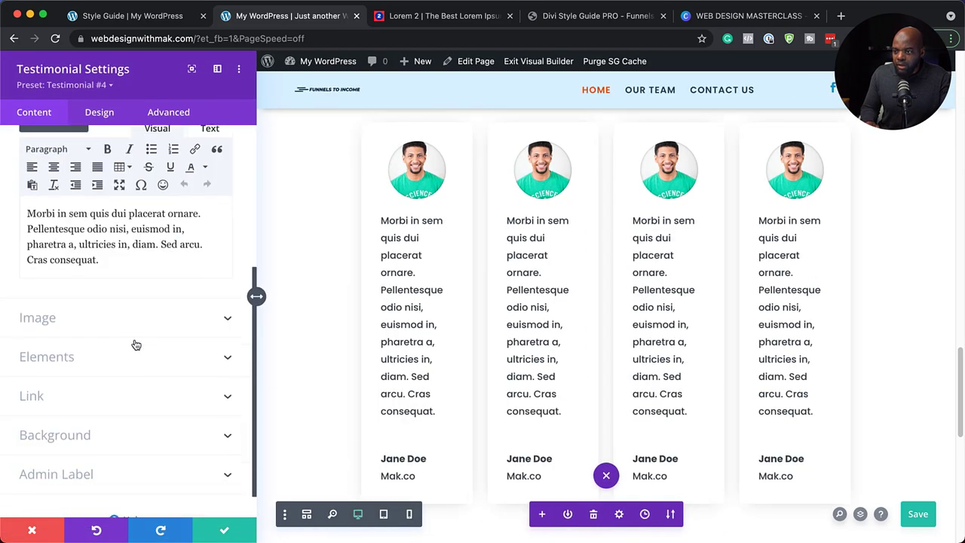
pyautogui.click(50, 320)
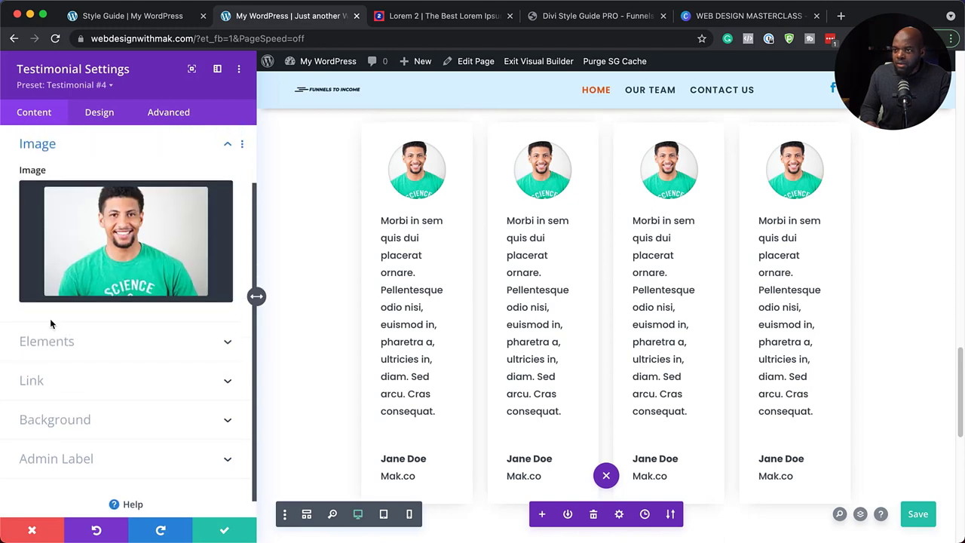
pyautogui.click(132, 245)
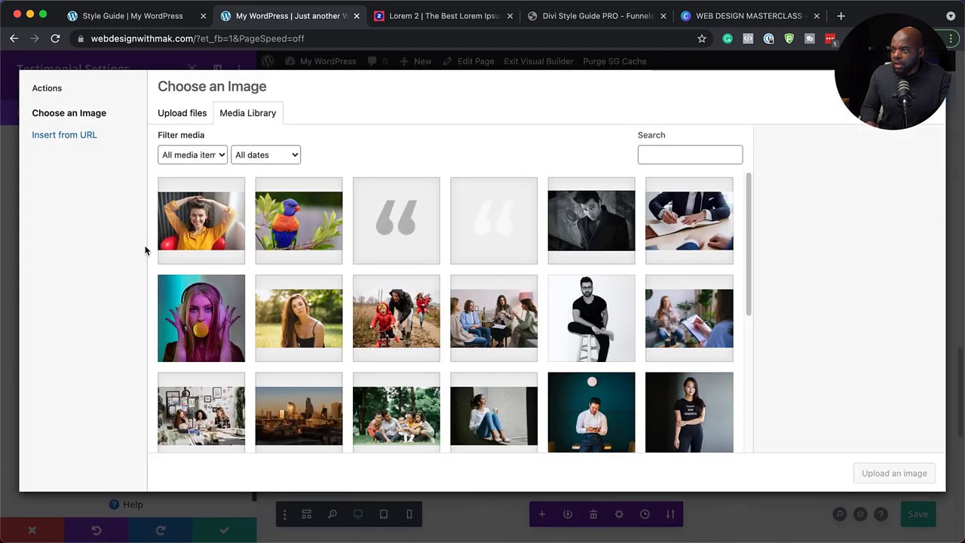
pyautogui.scroll(-5, 499, 304)
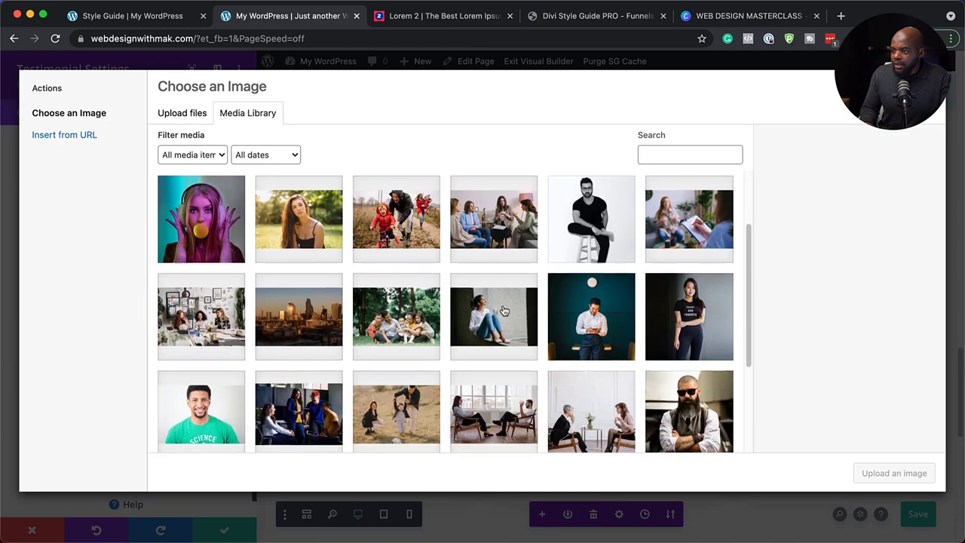
pyautogui.scroll(-3, 505, 311)
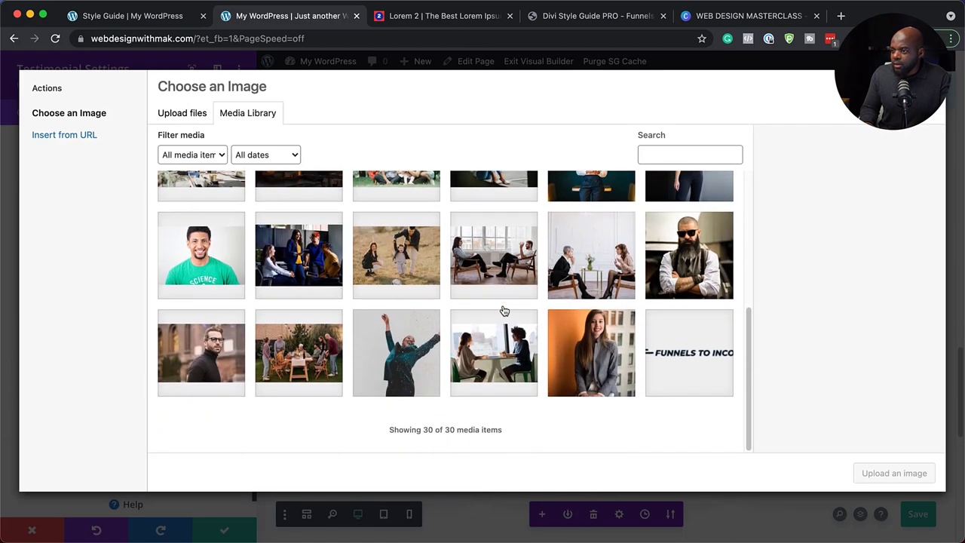
pyautogui.click(613, 344)
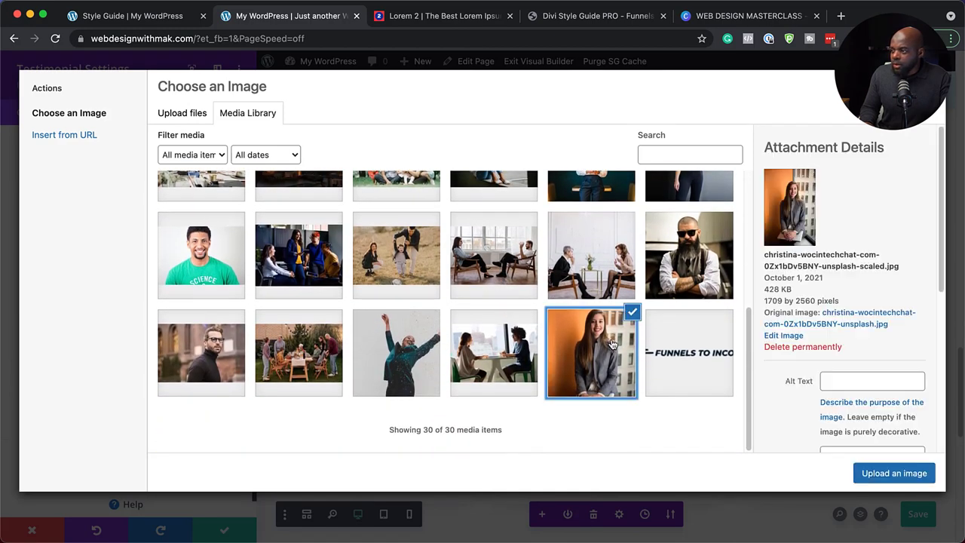
pyautogui.click(905, 479)
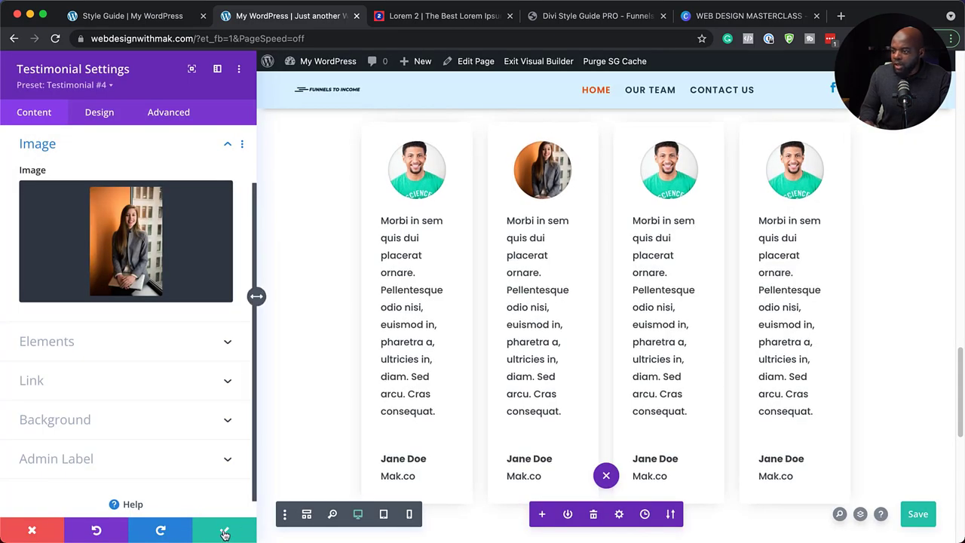
pyautogui.scroll(2, 108, 339)
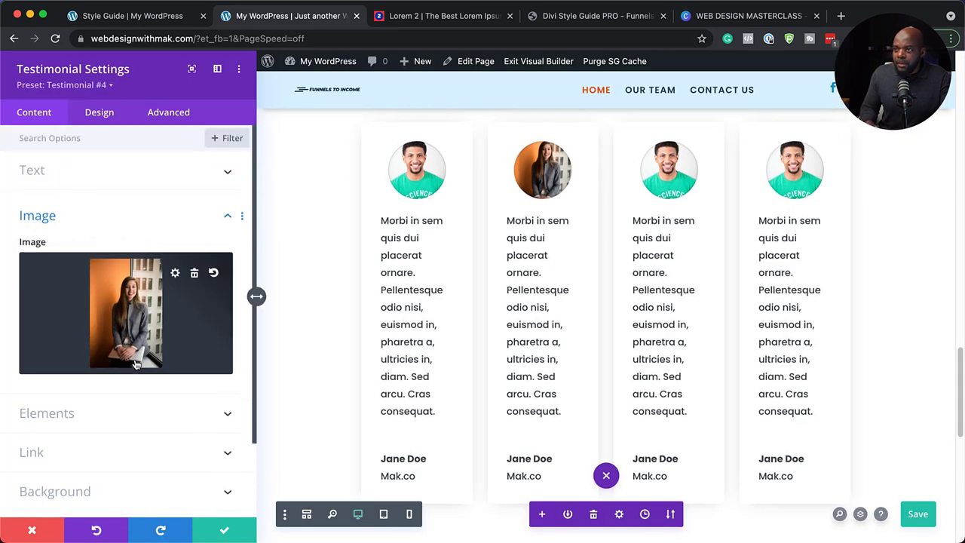
pyautogui.click(125, 176)
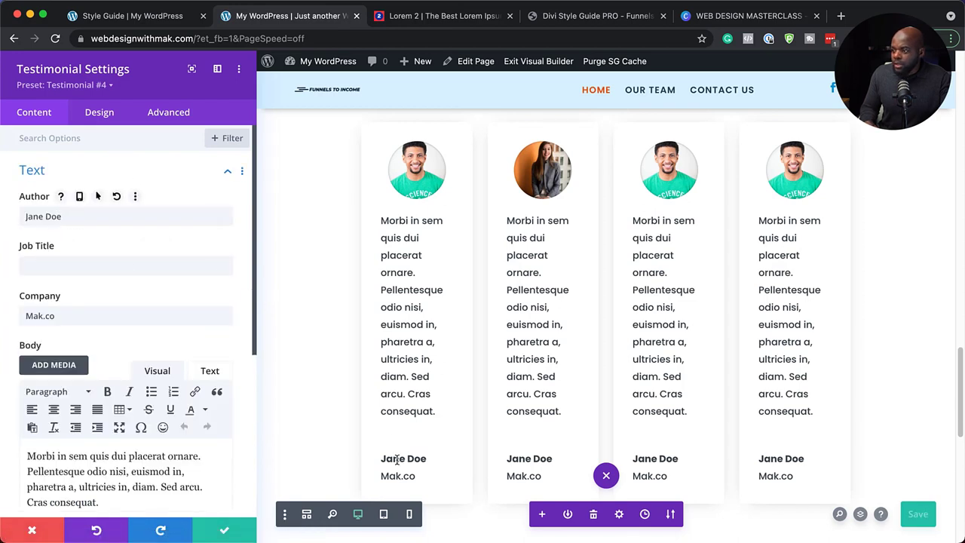
pyautogui.click(224, 531)
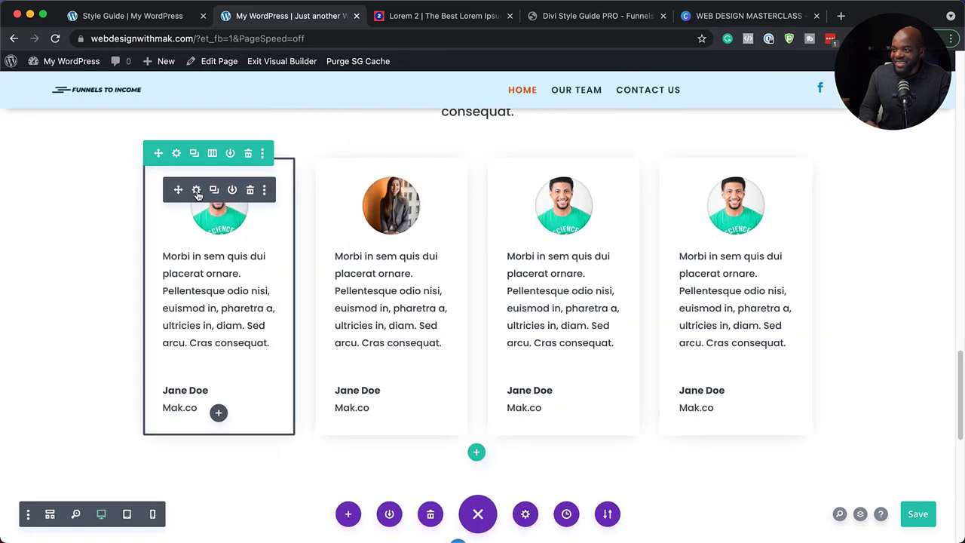
# Replace the first card's author with a new name and save the settings.
pyautogui.click(196, 190)
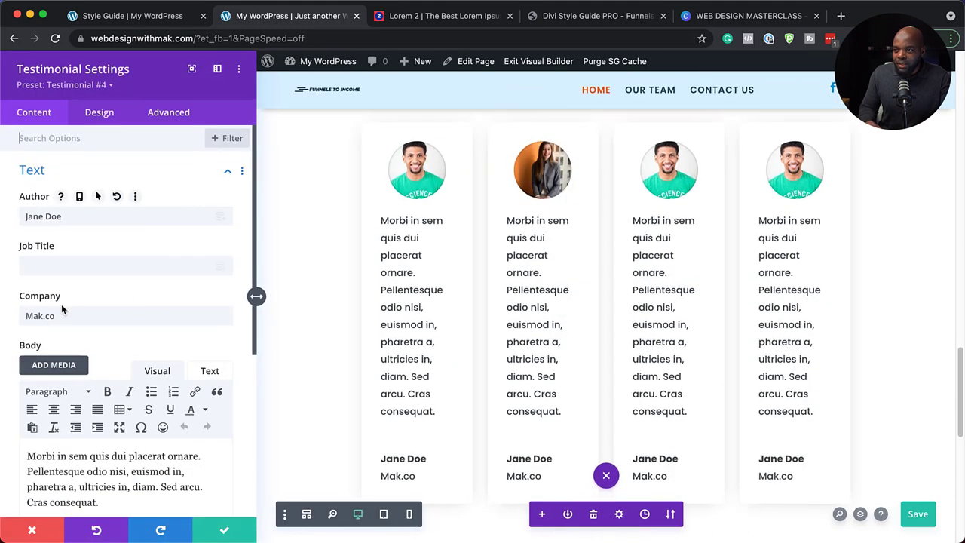
pyautogui.moveTo(65, 216); pyautogui.dragTo(1, 216)
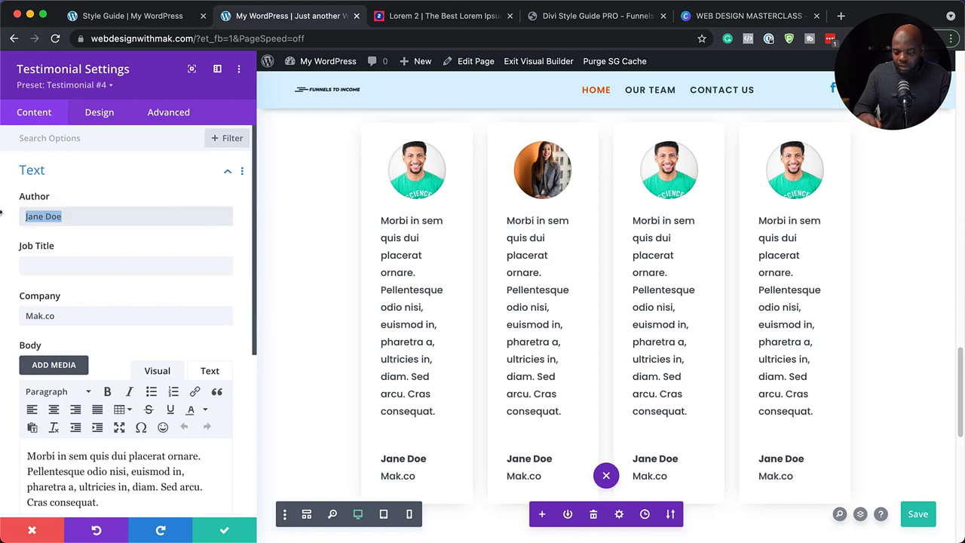
pyautogui.write('Mr M')
pyautogui.write('ak')
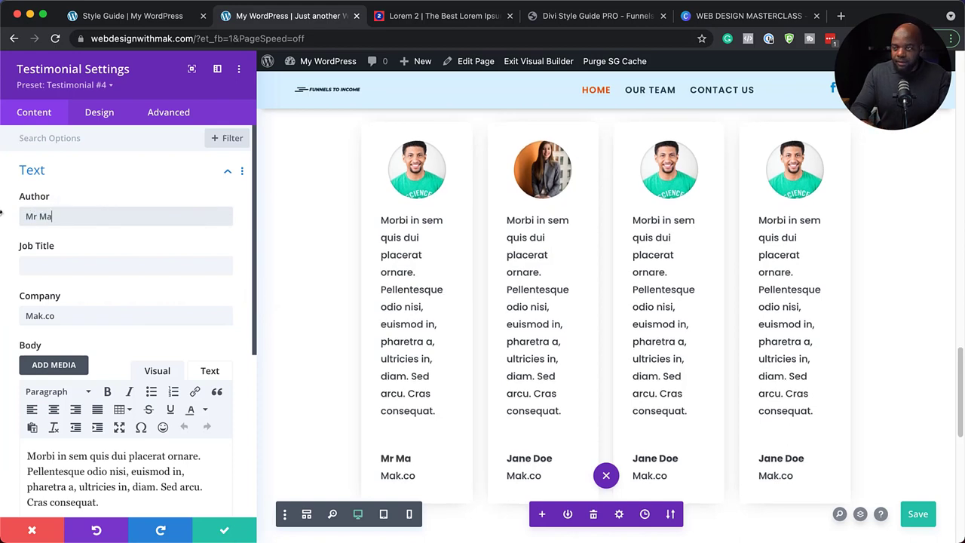
pyautogui.click(223, 532)
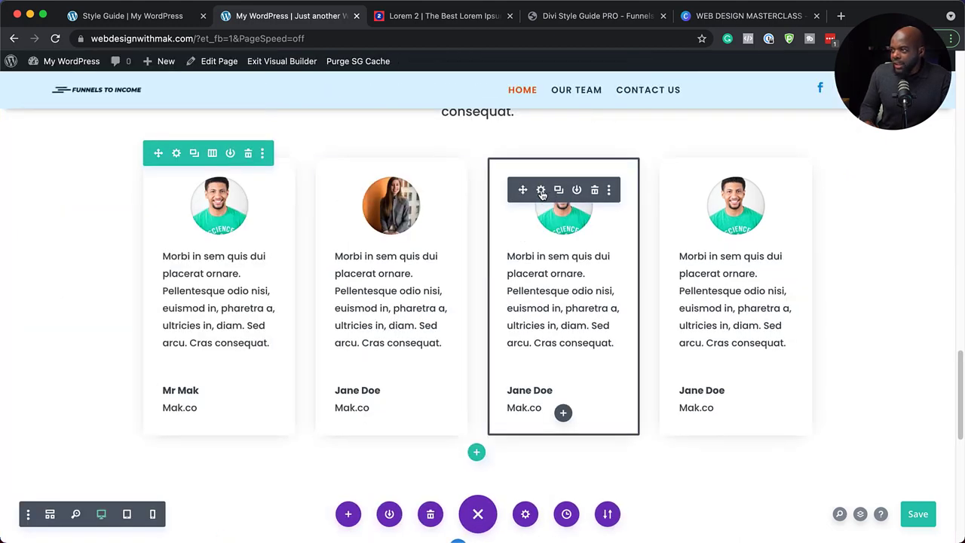
# Give the third card a new author first name and delete its company name.
pyautogui.click(541, 190)
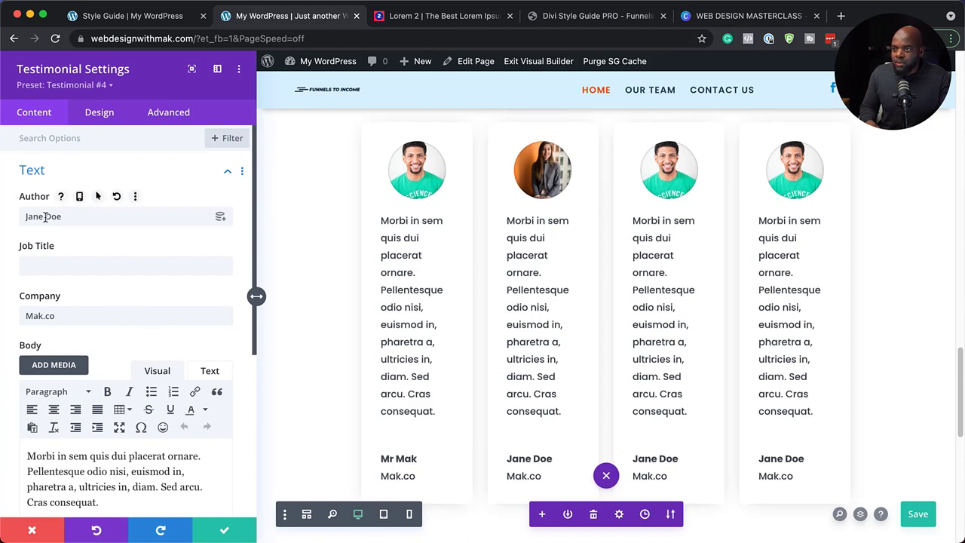
pyautogui.doubleClick(42, 217)
pyautogui.write('Sus')
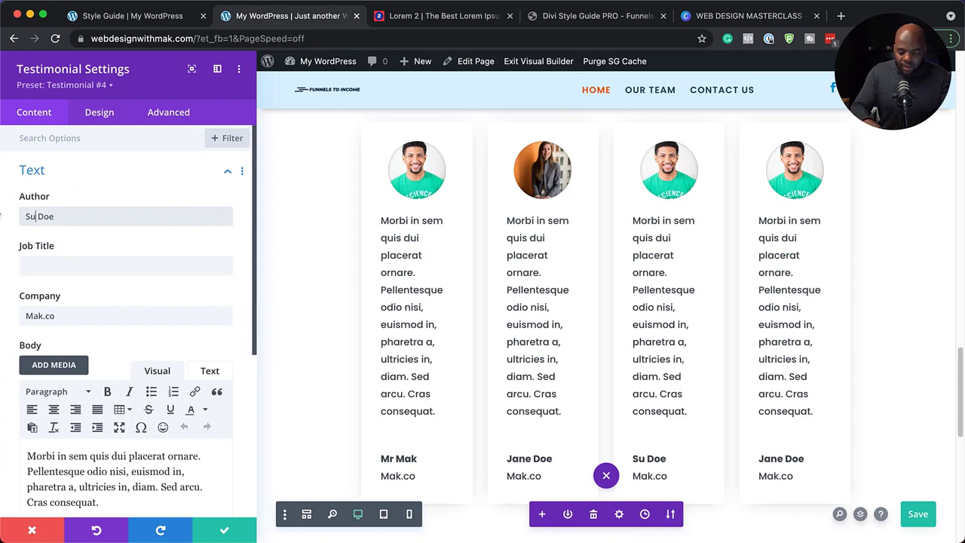
pyautogui.doubleClick(53, 316)
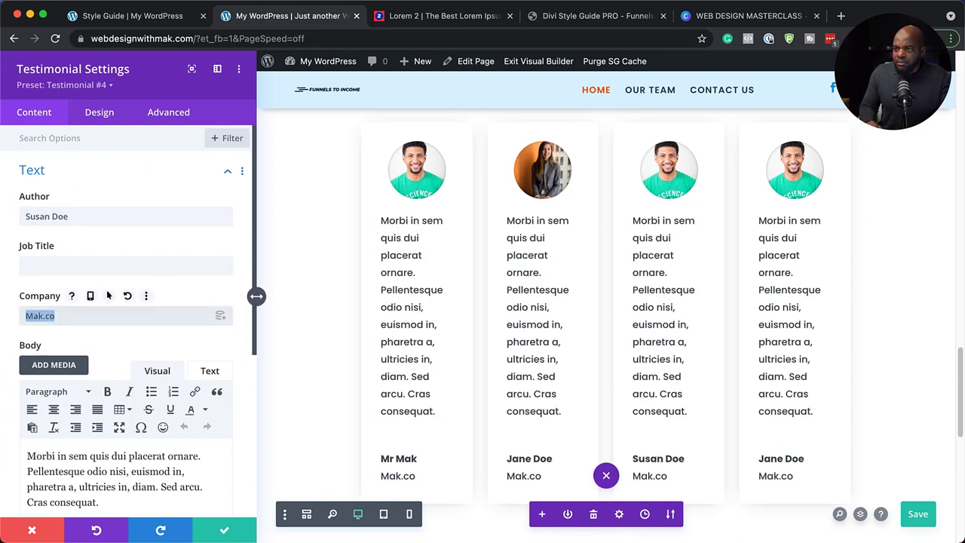
pyautogui.press('BackSpace')
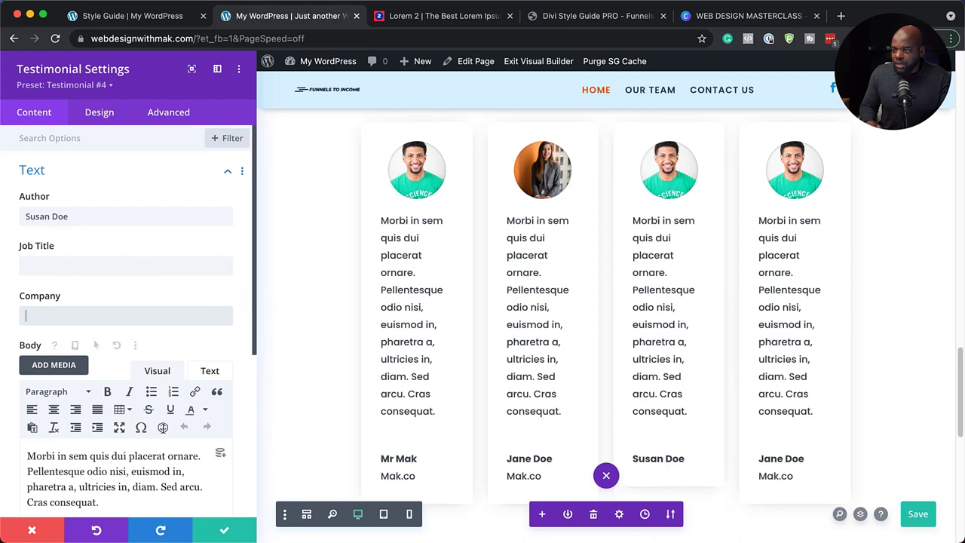
# Set the third card's image to the long-haired woman in a field and save.
pyautogui.scroll(-1, 126, 377)
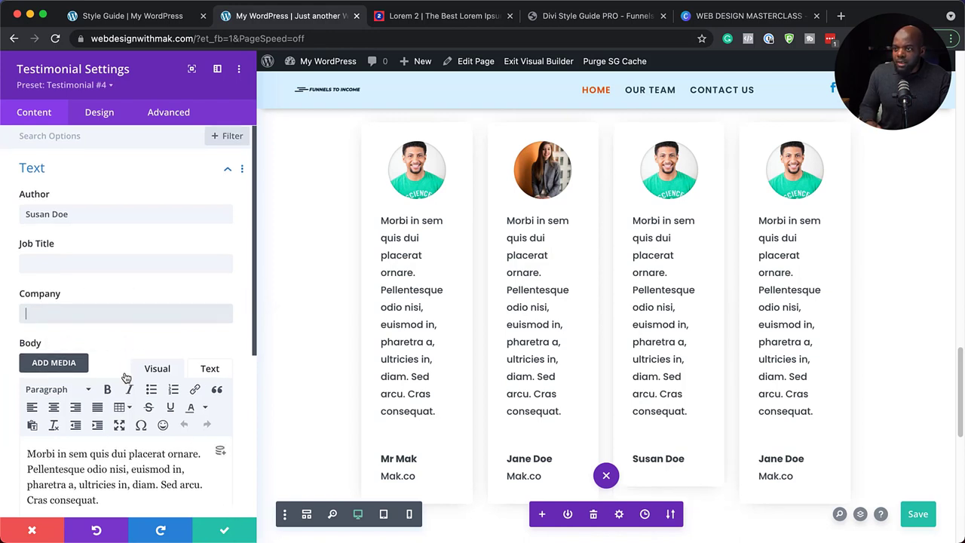
pyautogui.scroll(-4, 126, 377)
pyautogui.click(59, 293)
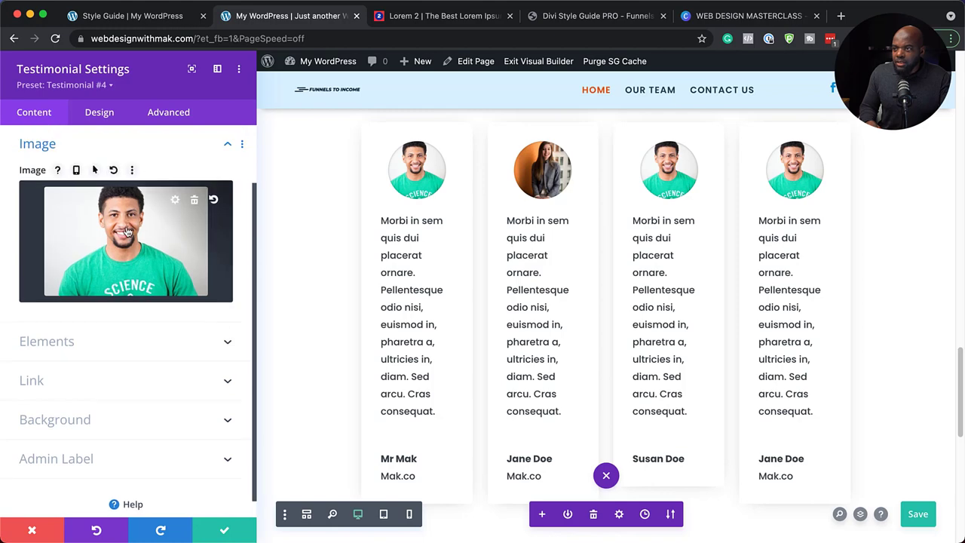
pyautogui.click(124, 235)
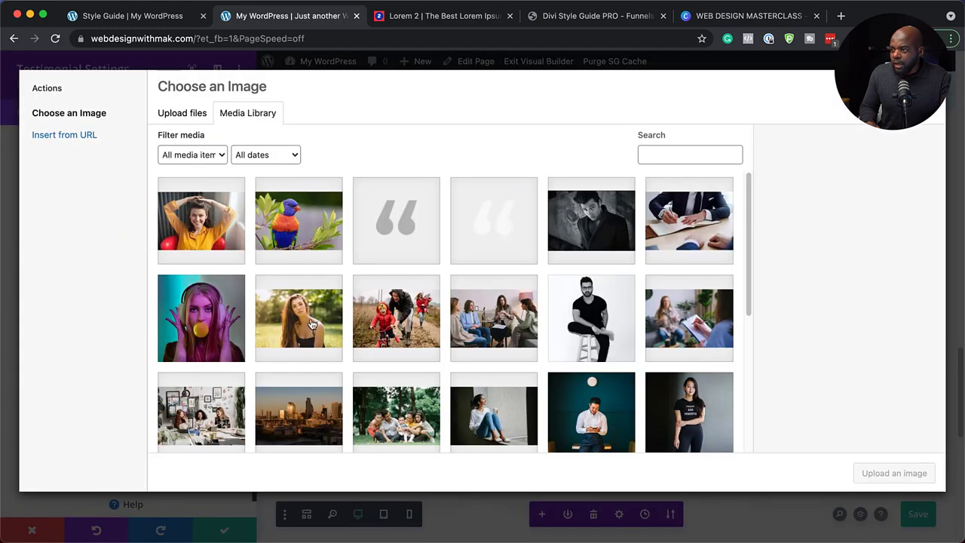
pyautogui.click(311, 323)
pyautogui.click(891, 472)
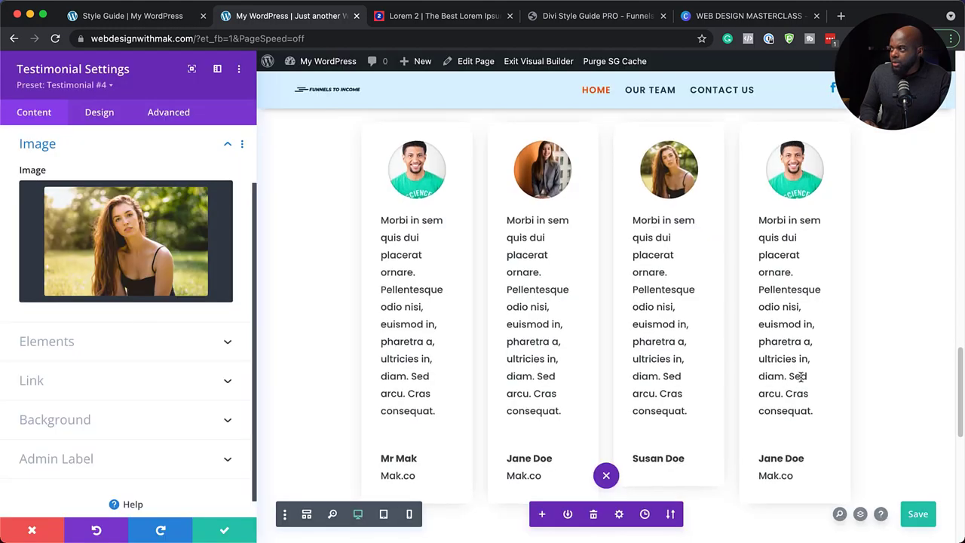
pyautogui.click(234, 534)
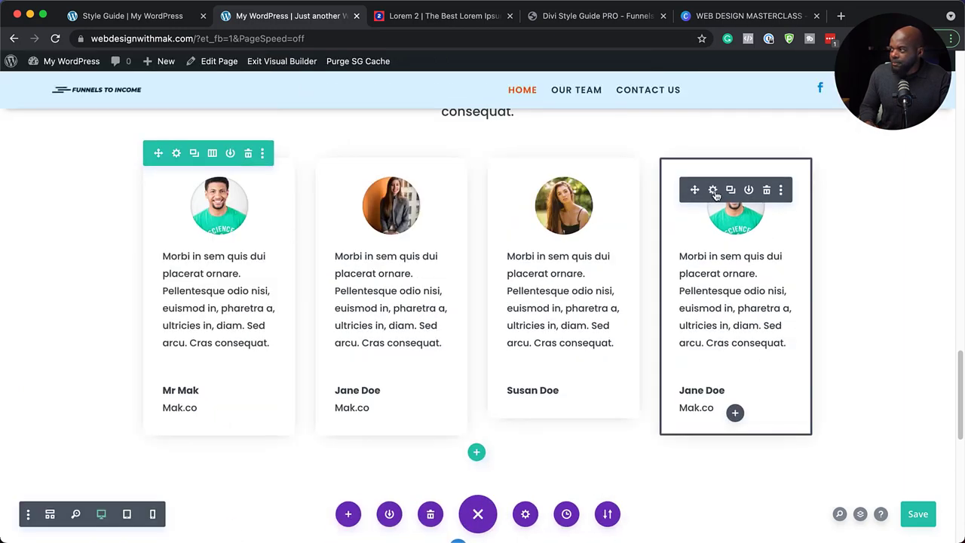
# Change the fourth card's author first name to a new one.
pyautogui.click(714, 190)
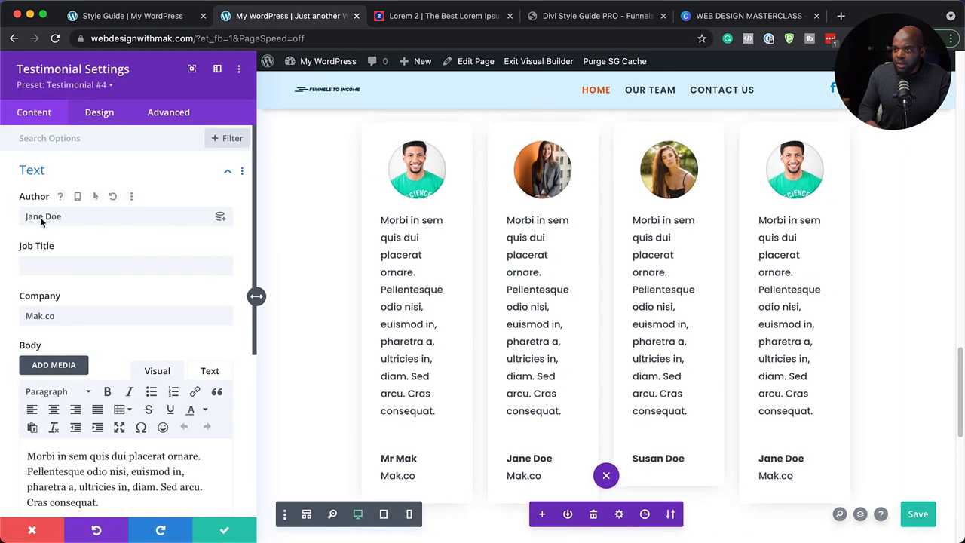
pyautogui.doubleClick(36, 217)
pyautogui.write('Mik')
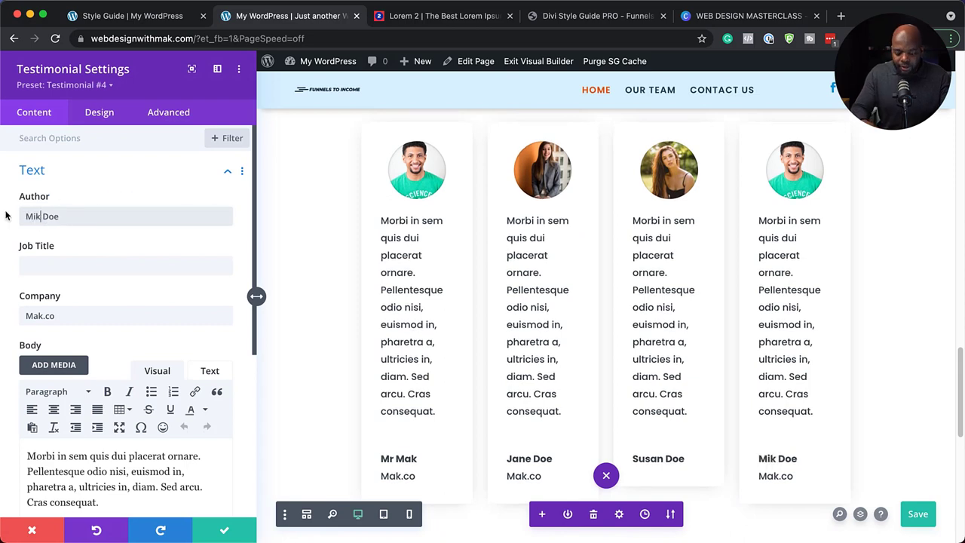
pyautogui.write('e')
# Set the fourth card's image to the bearded man in sunglasses and save.
pyautogui.scroll(-3, 141, 362)
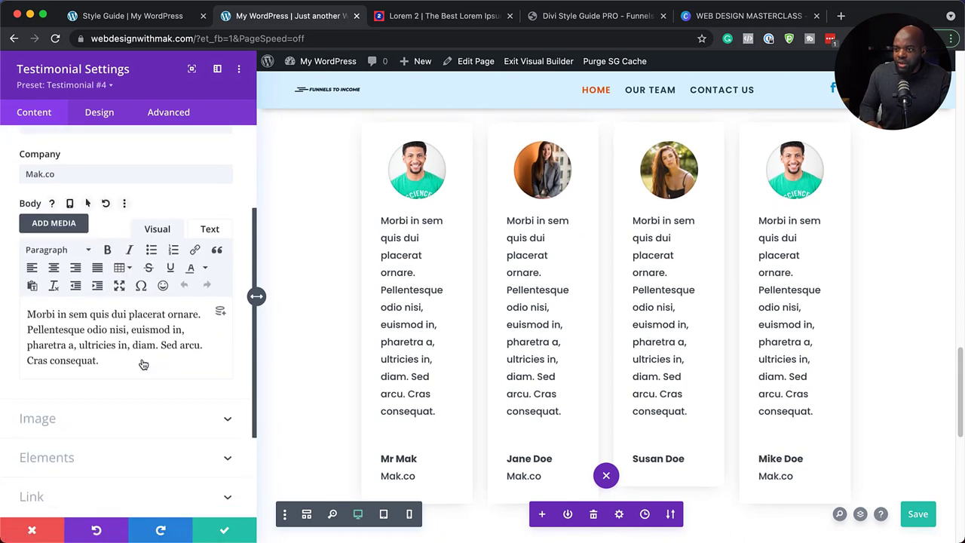
pyautogui.click(89, 413)
pyautogui.click(125, 244)
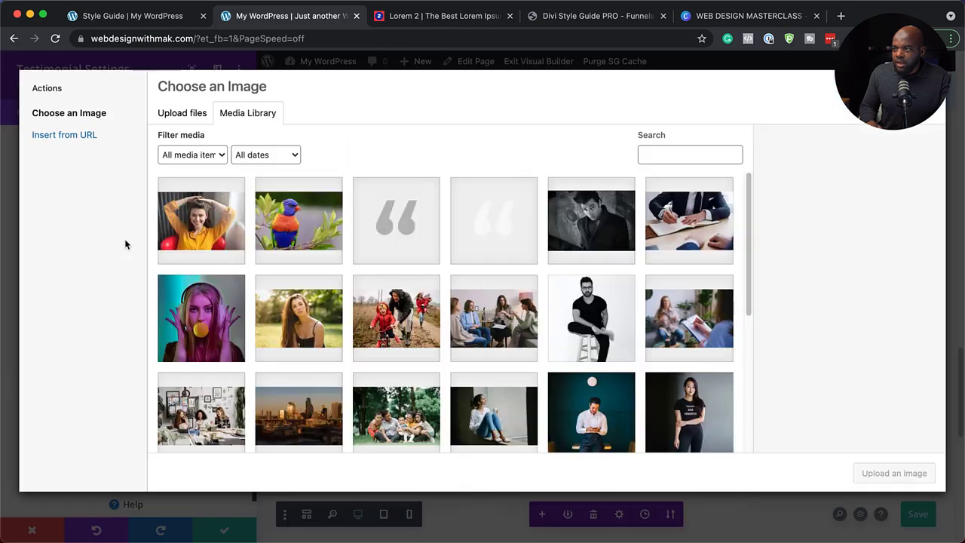
pyautogui.scroll(-3, 675, 386)
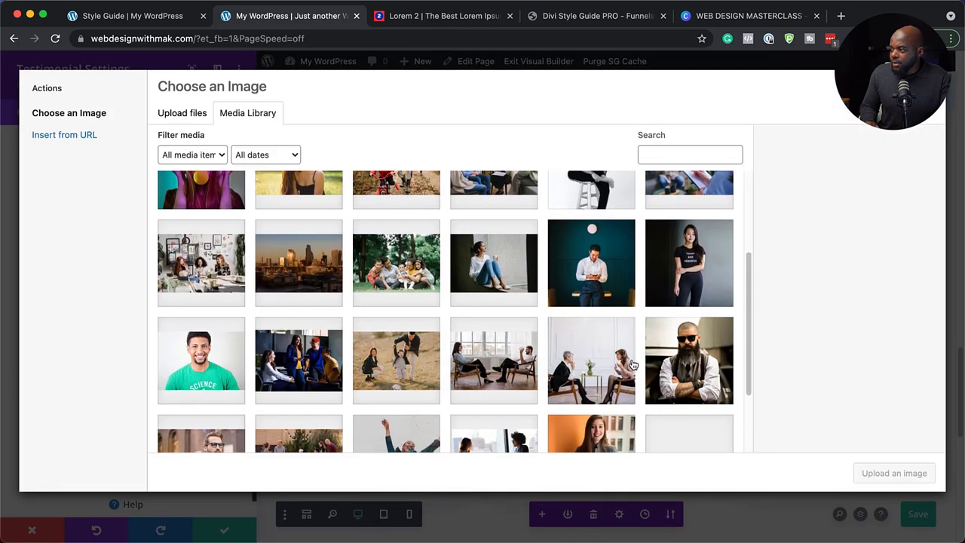
pyautogui.click(687, 354)
pyautogui.click(897, 475)
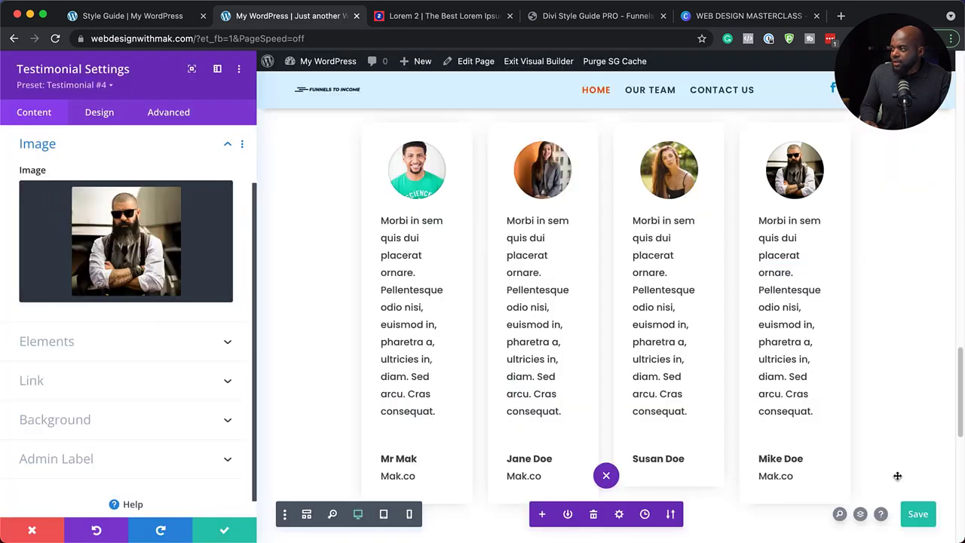
pyautogui.click(224, 532)
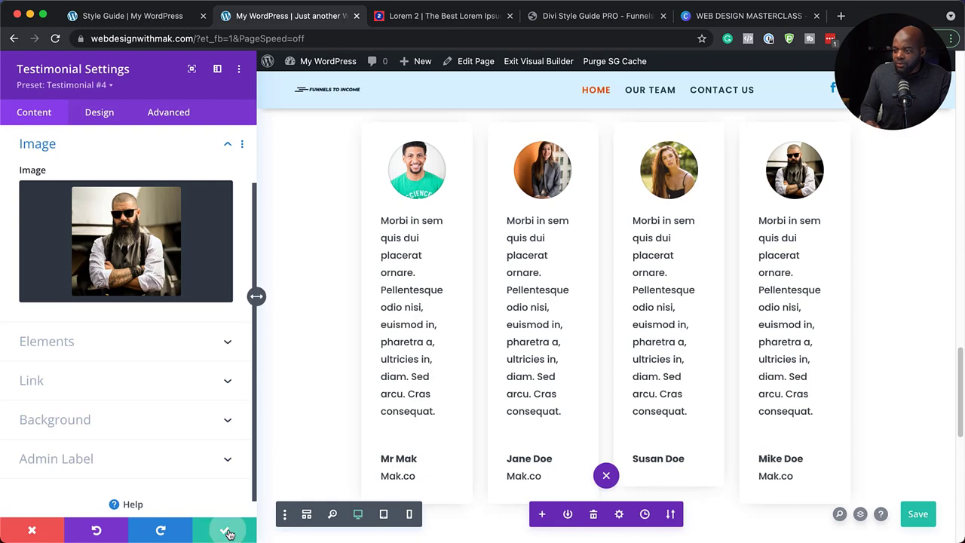
pyautogui.scroll(1, 885, 432)
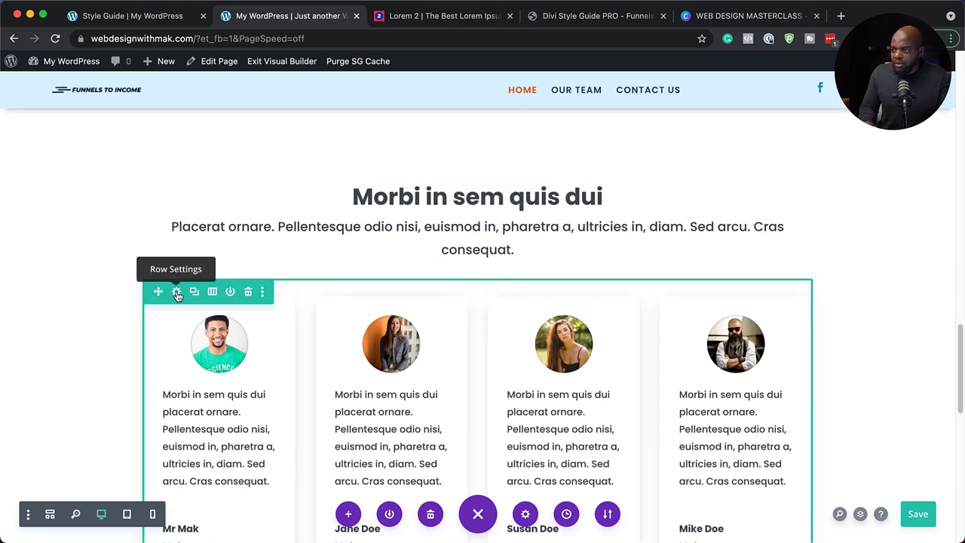
# Set the team-card row's Width and Max Width both to 80% and save the row settings.
pyautogui.click(176, 293)
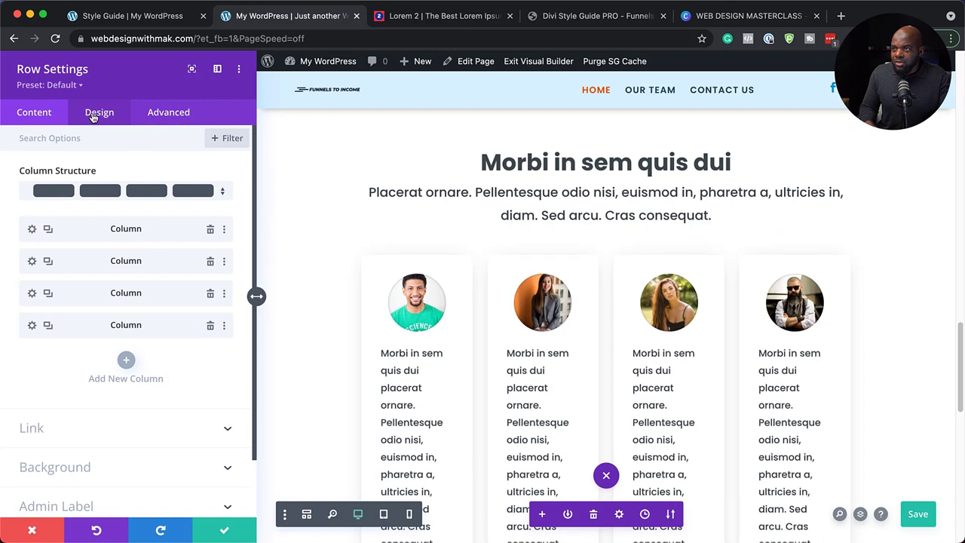
pyautogui.click(92, 115)
pyautogui.click(74, 176)
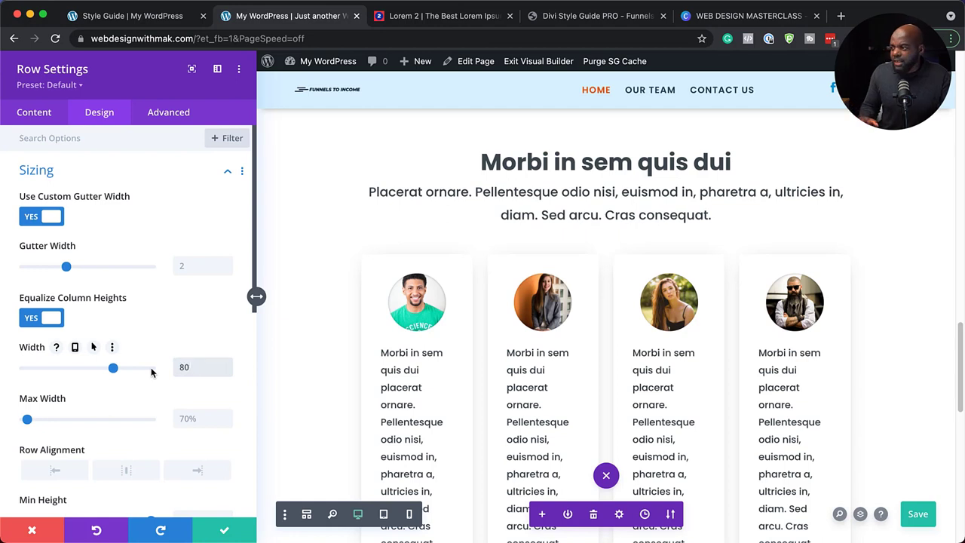
pyautogui.click(186, 421)
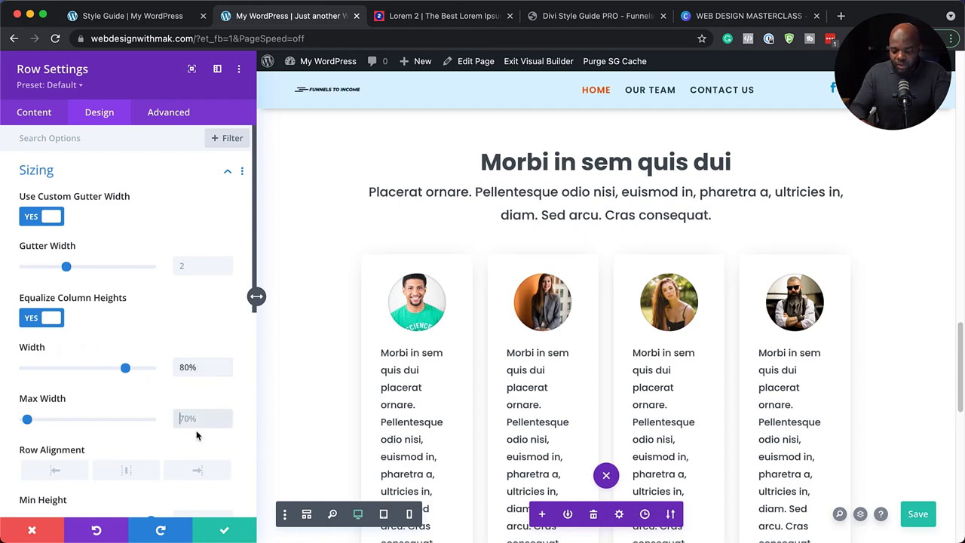
pyautogui.write('80%')
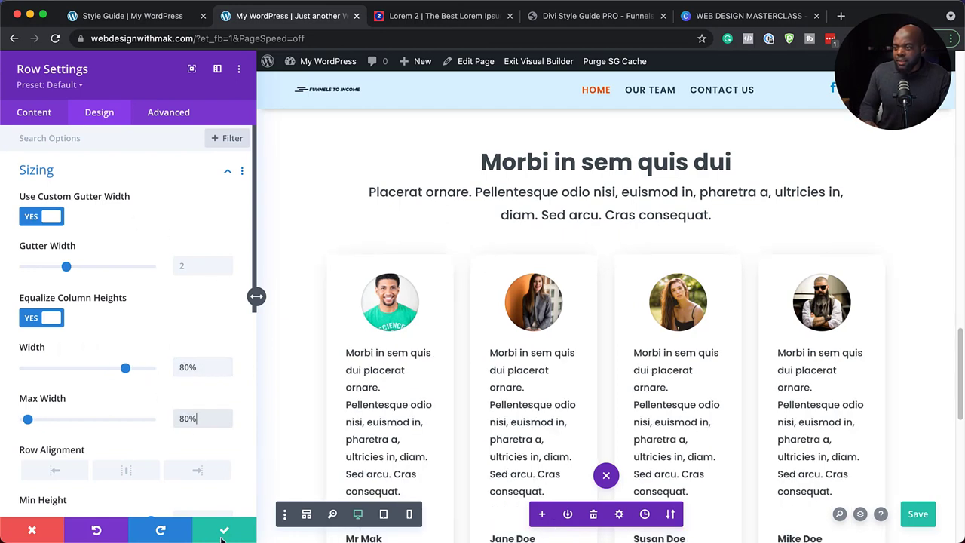
pyautogui.click(226, 530)
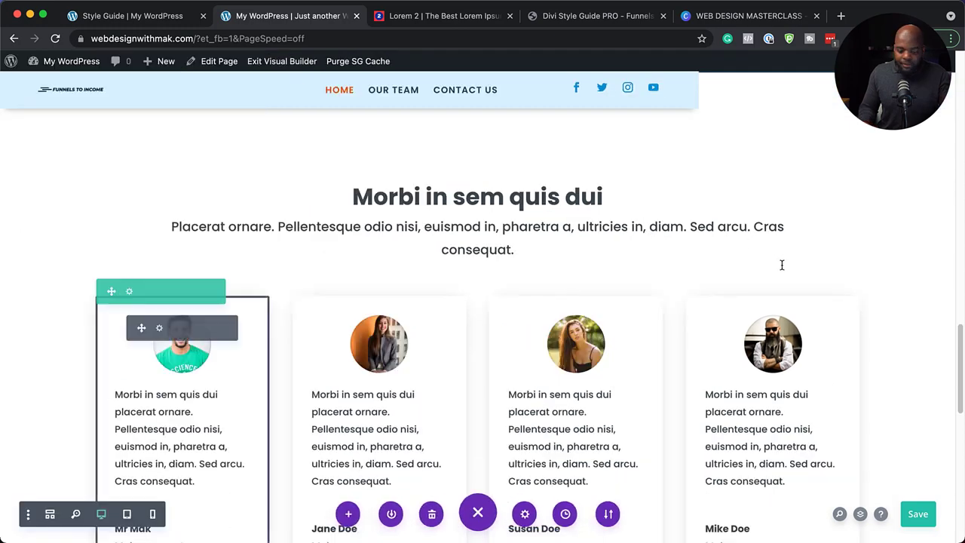
# Save the home page and review it from the hero down to the 'Sign Up For Amazing Stuff!' form.
pyautogui.press('super+s')
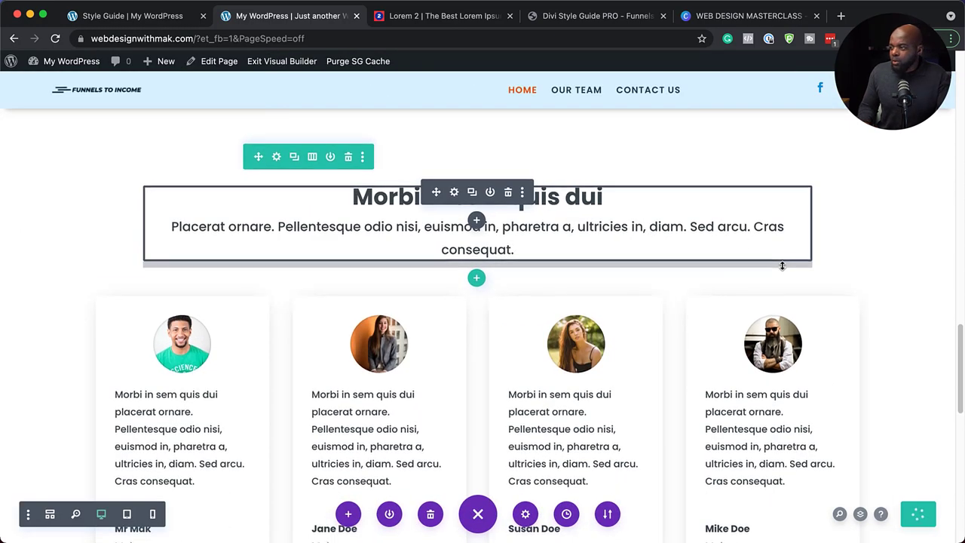
pyautogui.scroll(10, 185, 245)
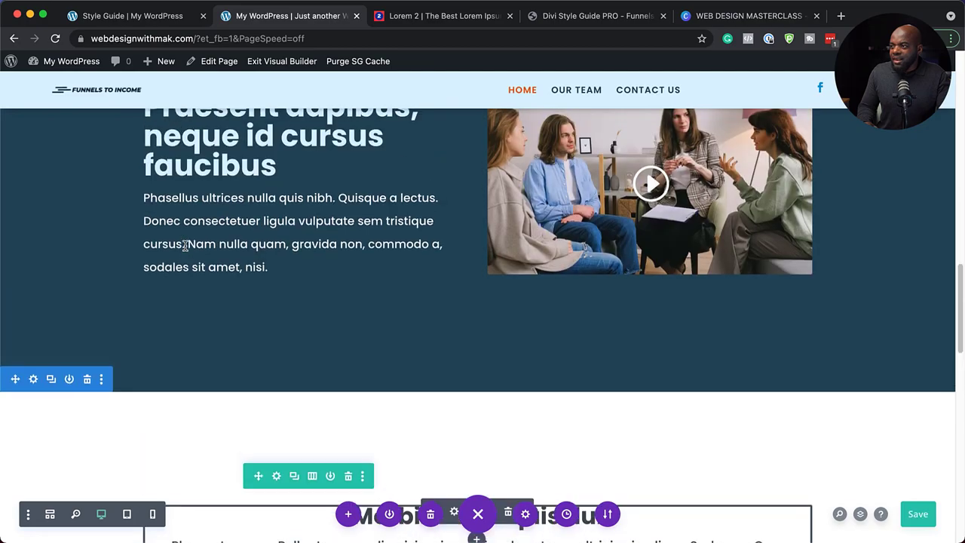
pyautogui.scroll(10, 185, 245)
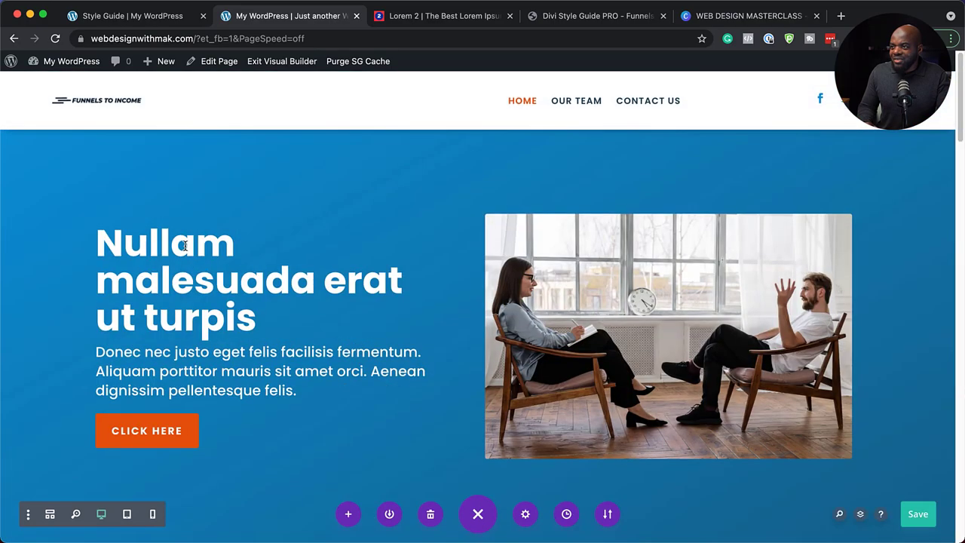
pyautogui.scroll(-15, 317, 289)
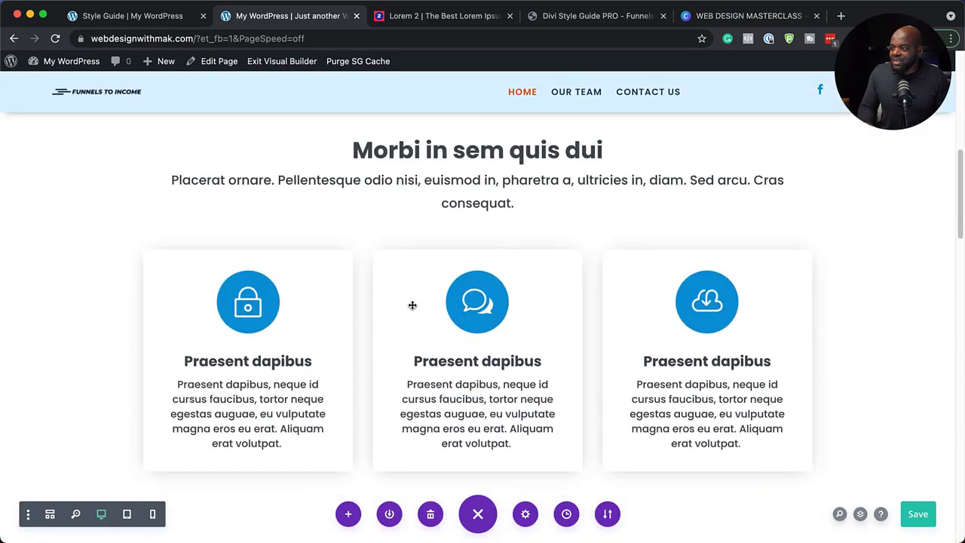
pyautogui.scroll(-5, 412, 305)
pyautogui.scroll(9, 413, 303)
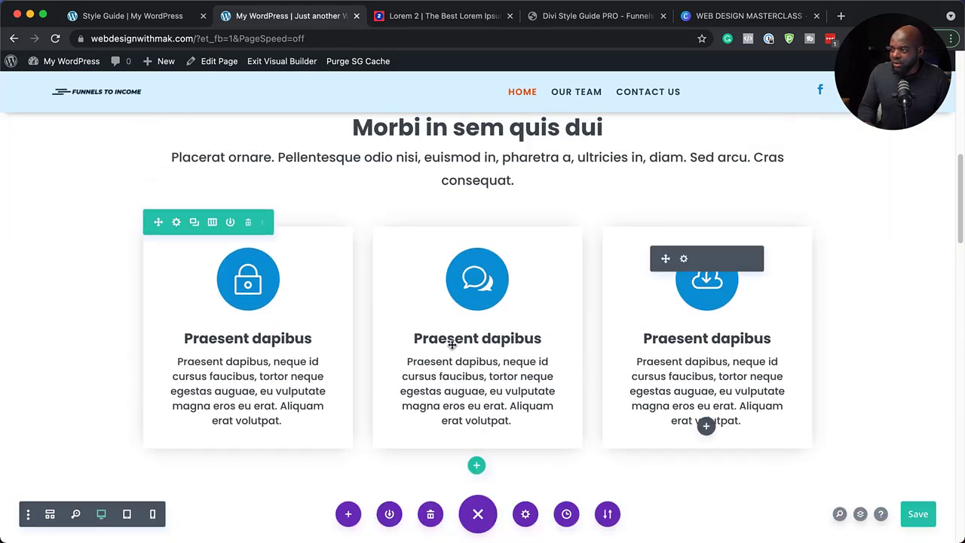
pyautogui.scroll(-4, 452, 345)
pyautogui.scroll(-4, 452, 345)
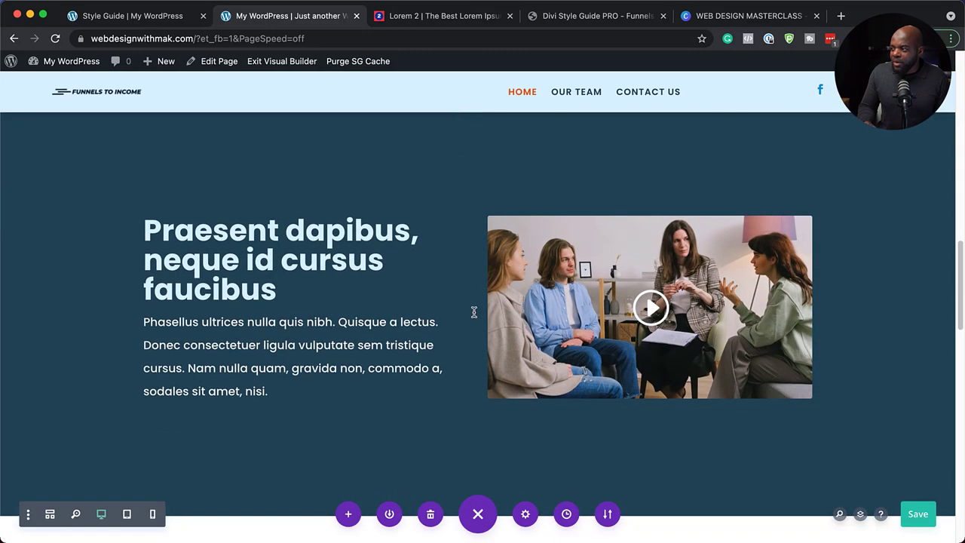
pyautogui.scroll(-10, 426, 344)
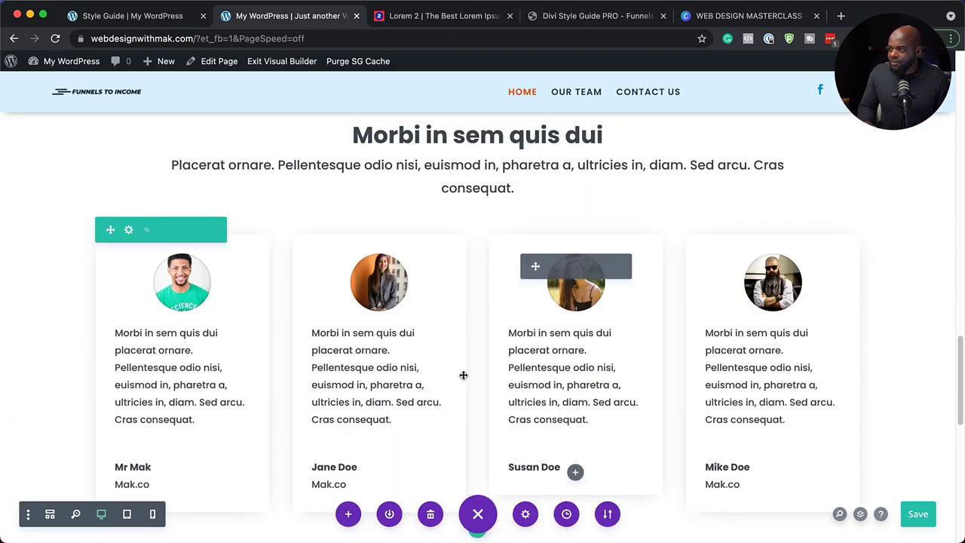
pyautogui.scroll(-5, 461, 376)
pyautogui.scroll(-10, 463, 375)
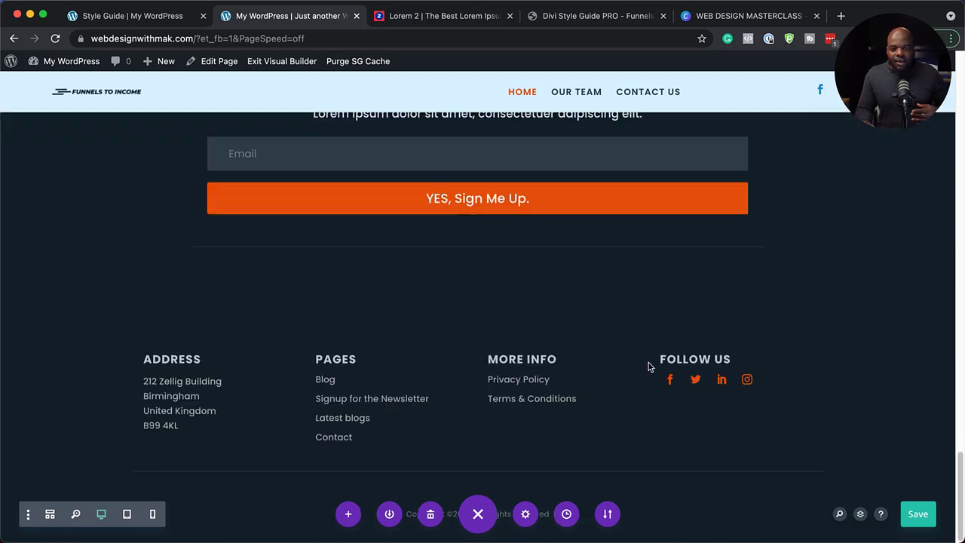
pyautogui.scroll(5, 648, 366)
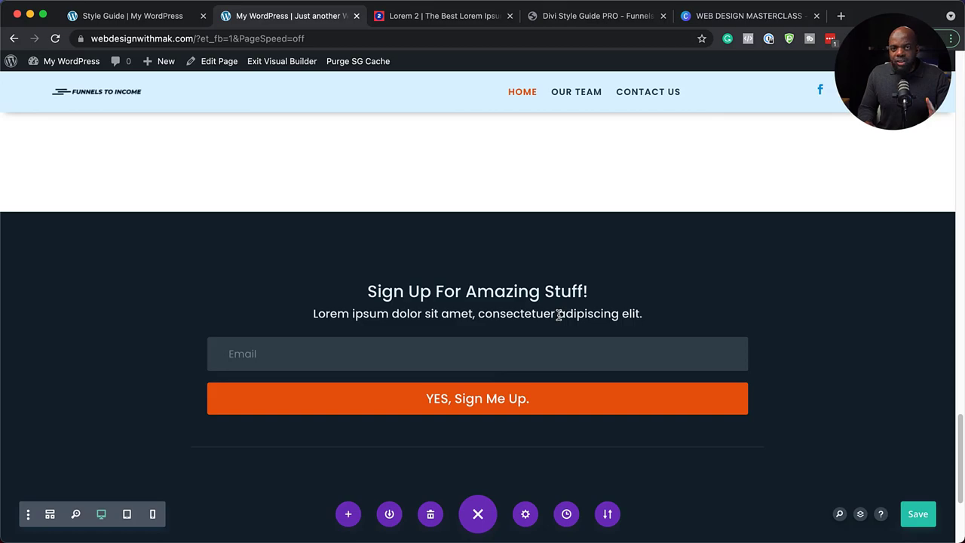
pyautogui.scroll(10, 675, 387)
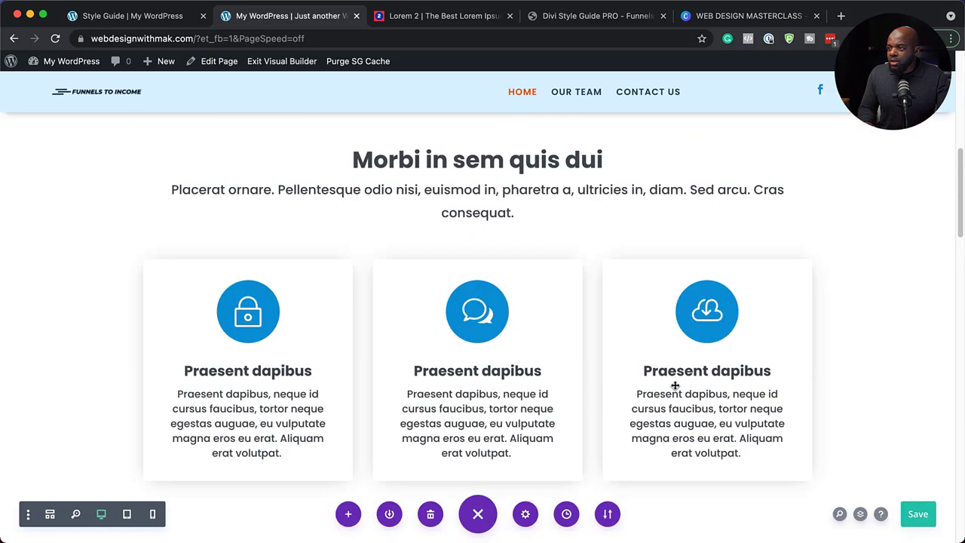
pyautogui.scroll(10, 675, 386)
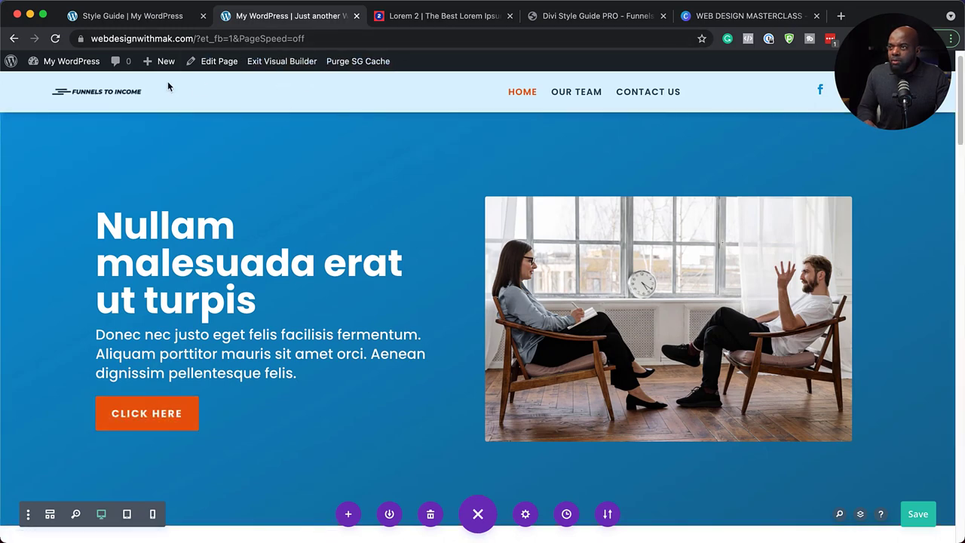
pyautogui.moveTo(81, 67)
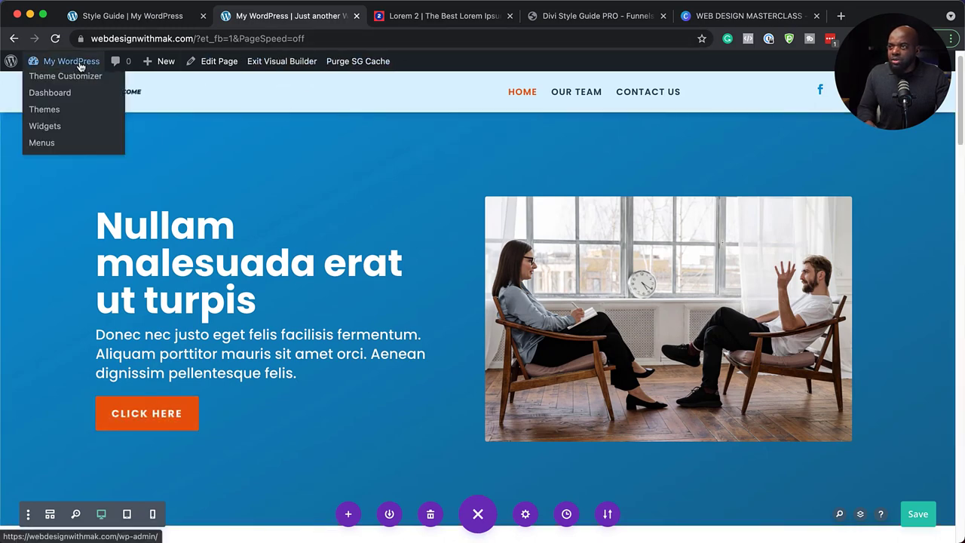
# Copy the Make A Payment page's URL from the live site and return to the builder tab.
pyautogui.keyDown('super'); pyautogui.click(60, 97); pyautogui.keyUp('super')
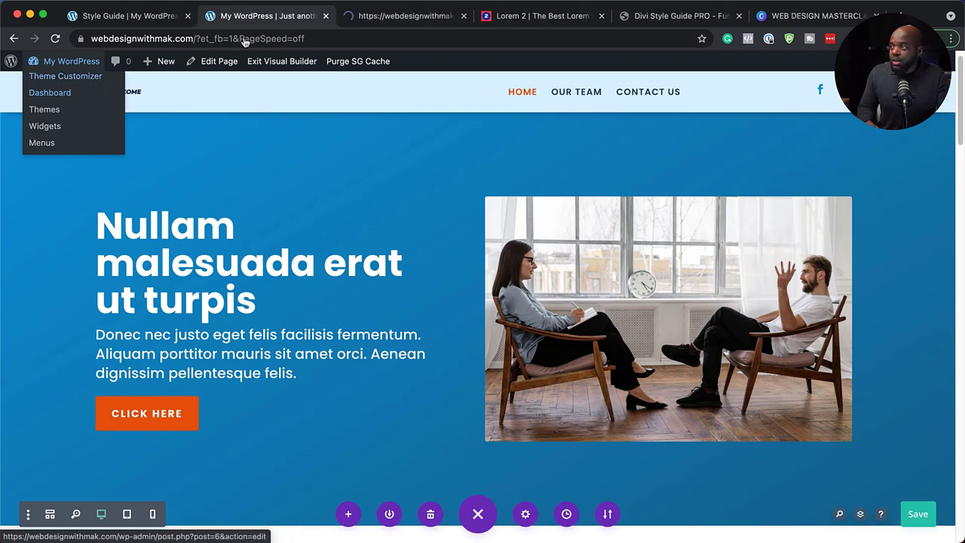
pyautogui.click(383, 17)
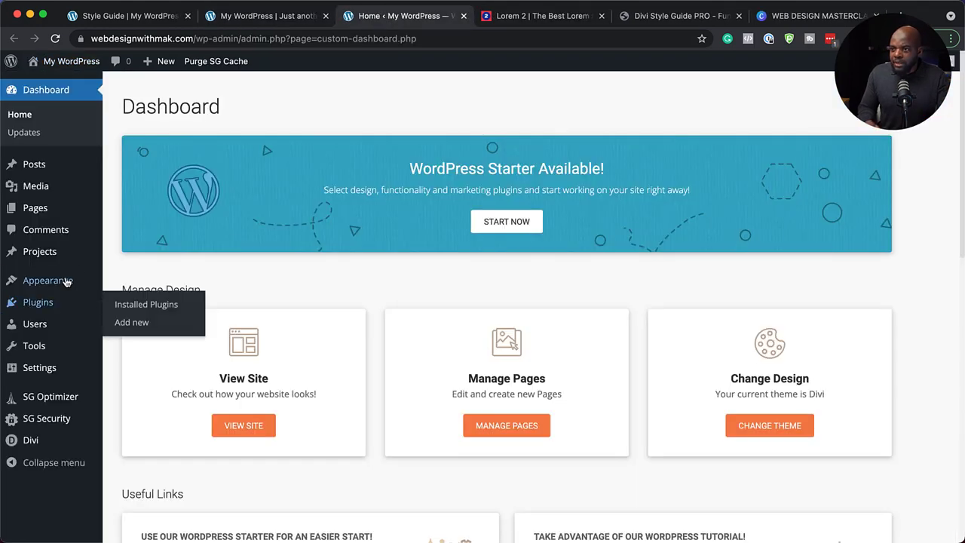
pyautogui.moveTo(42, 211)
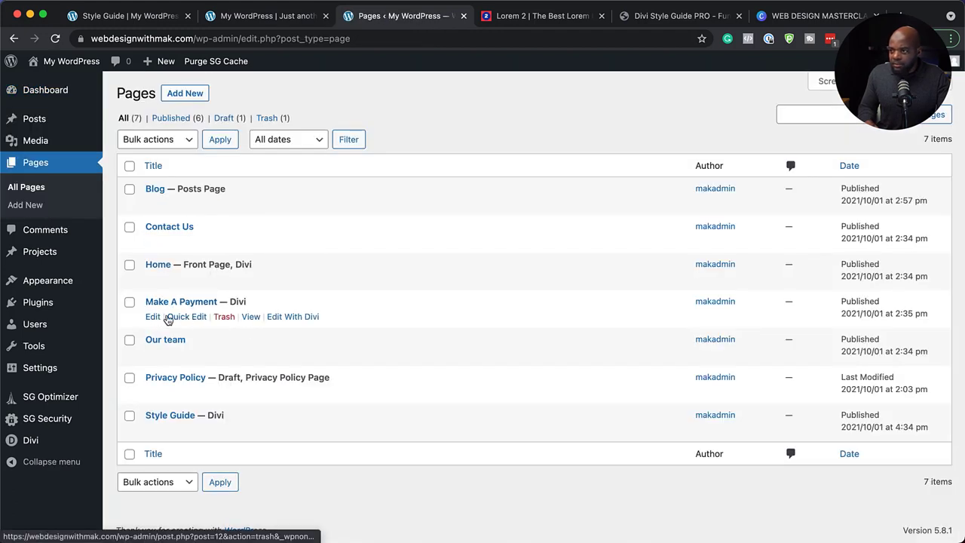
pyautogui.click(251, 317)
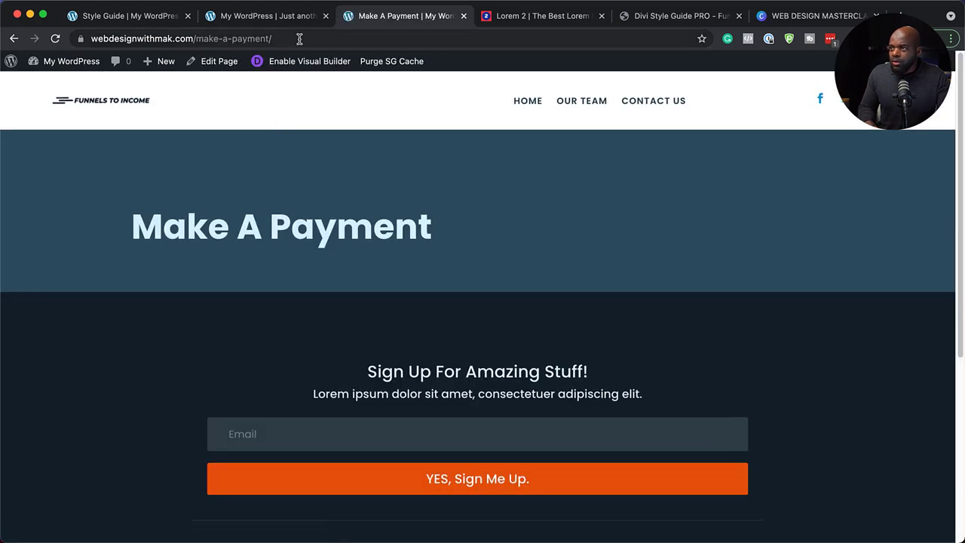
pyautogui.click(300, 39)
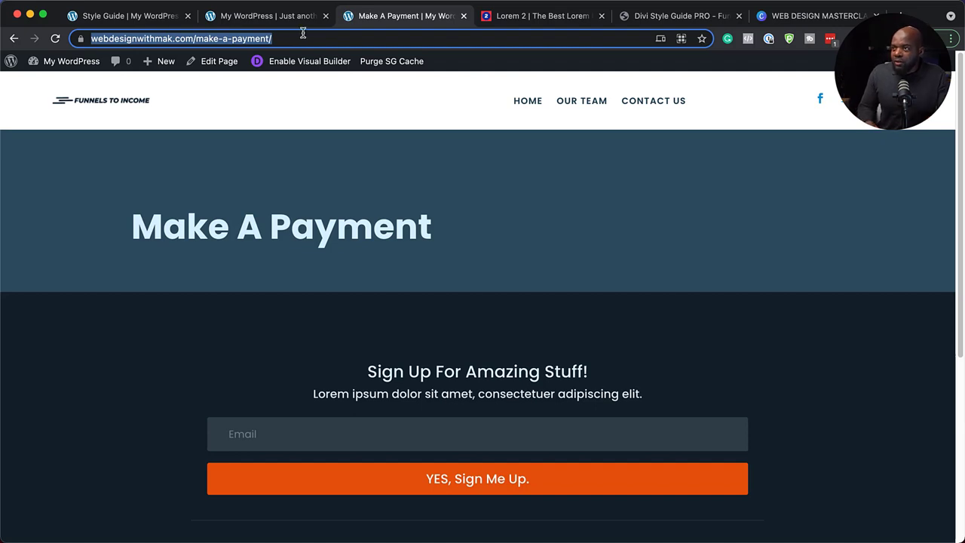
pyautogui.rightClick(275, 40)
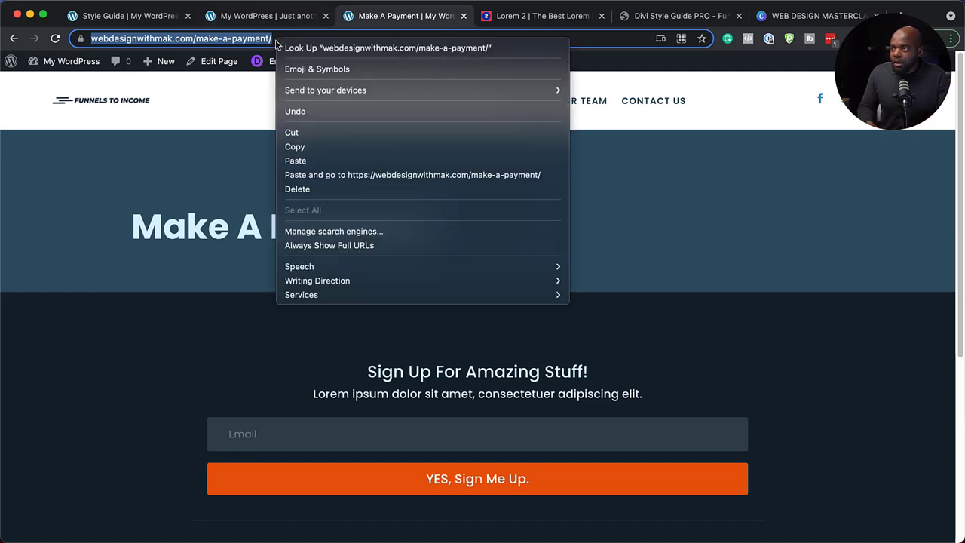
pyautogui.click(308, 148)
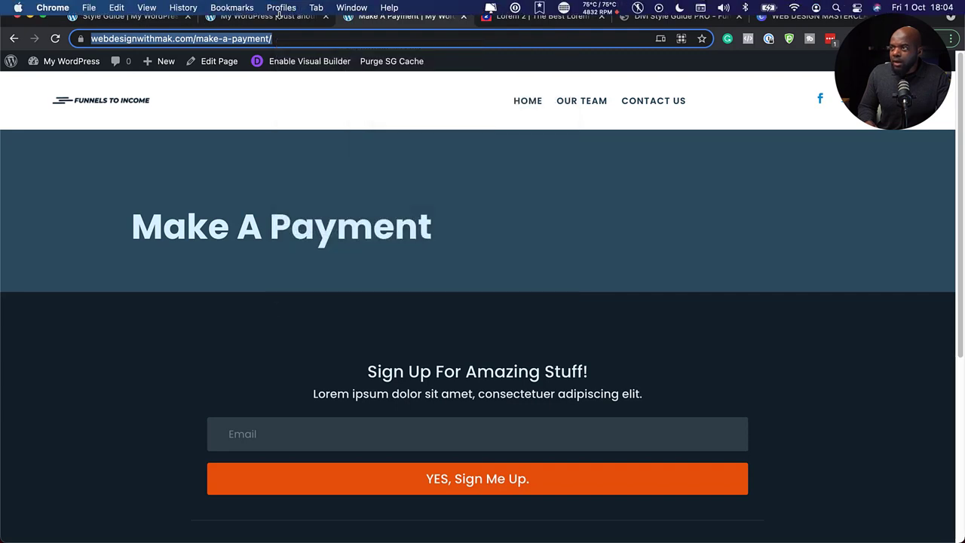
pyautogui.click(275, 23)
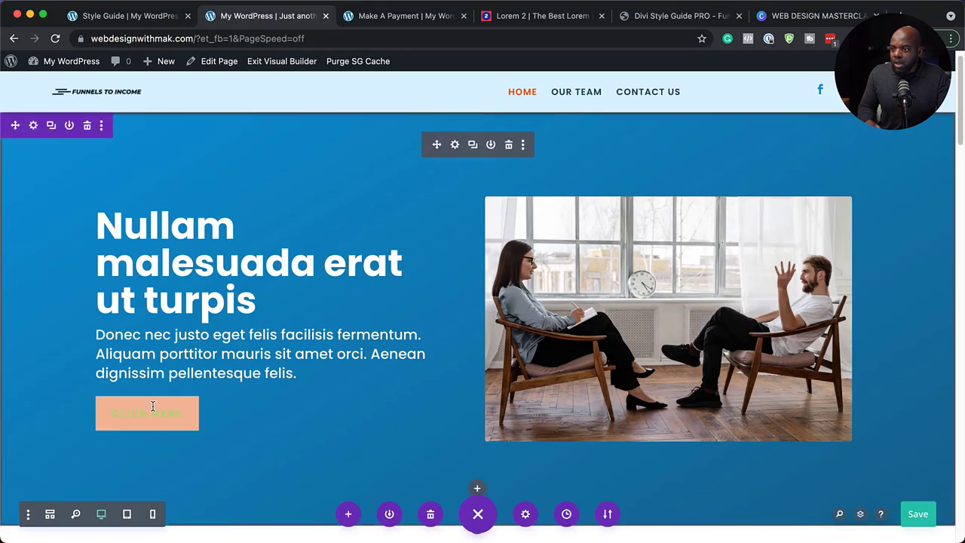
# Change the hero header's Button #1 text from 'Click Here' to 'Make a Payment'.
pyautogui.click(455, 145)
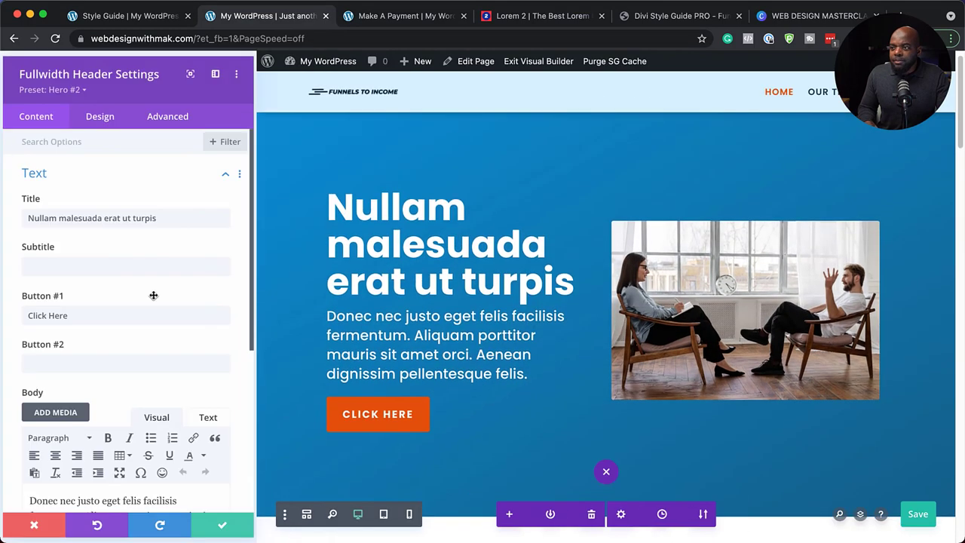
pyautogui.scroll(-1, 113, 301)
pyautogui.click(84, 294)
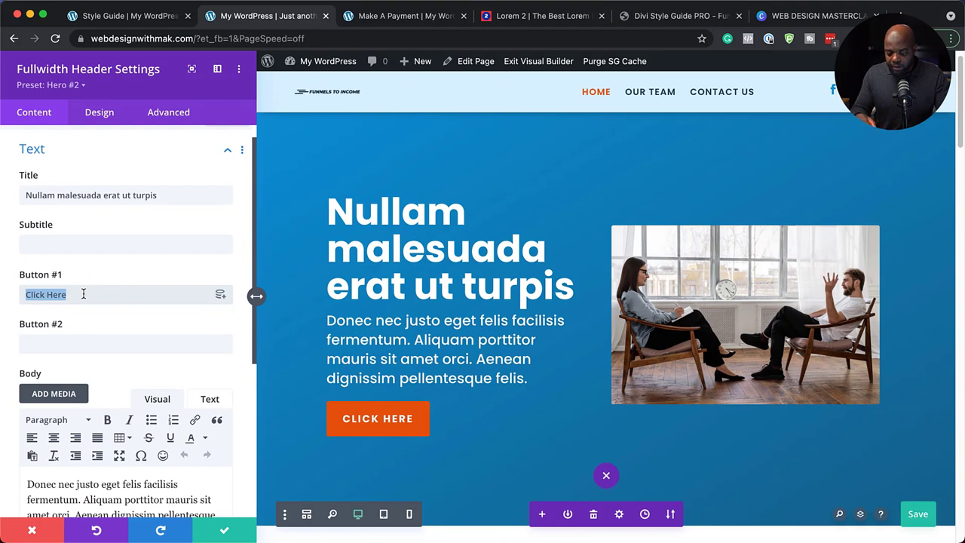
pyautogui.write('Make a Payment')
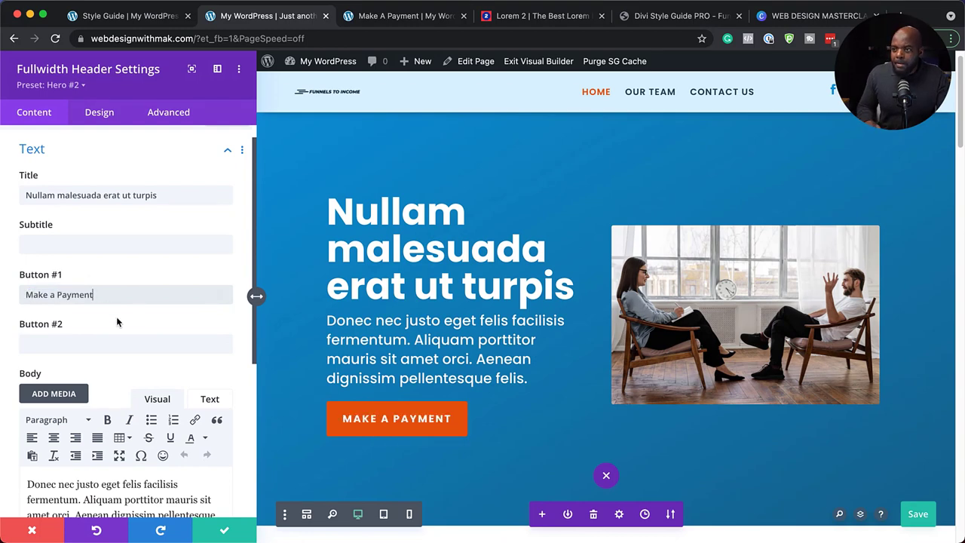
# Paste the Make A Payment page URL into Button #1 Link URL and save the header.
pyautogui.scroll(-2, 152, 357)
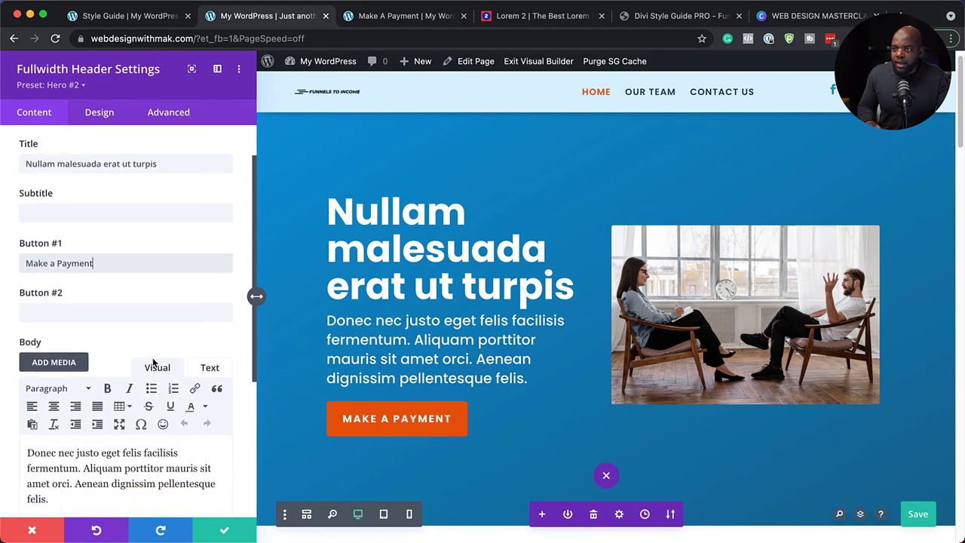
pyautogui.scroll(-6, 152, 363)
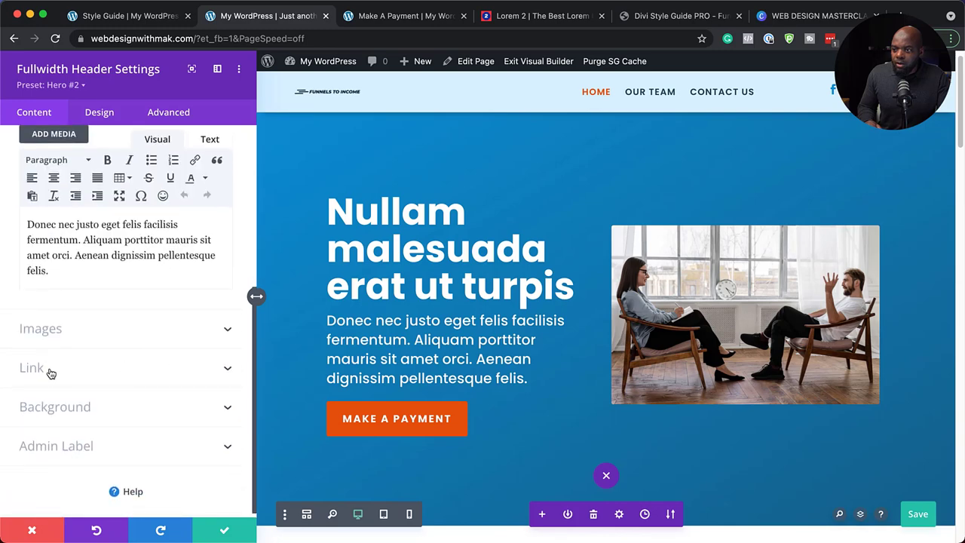
pyautogui.click(49, 368)
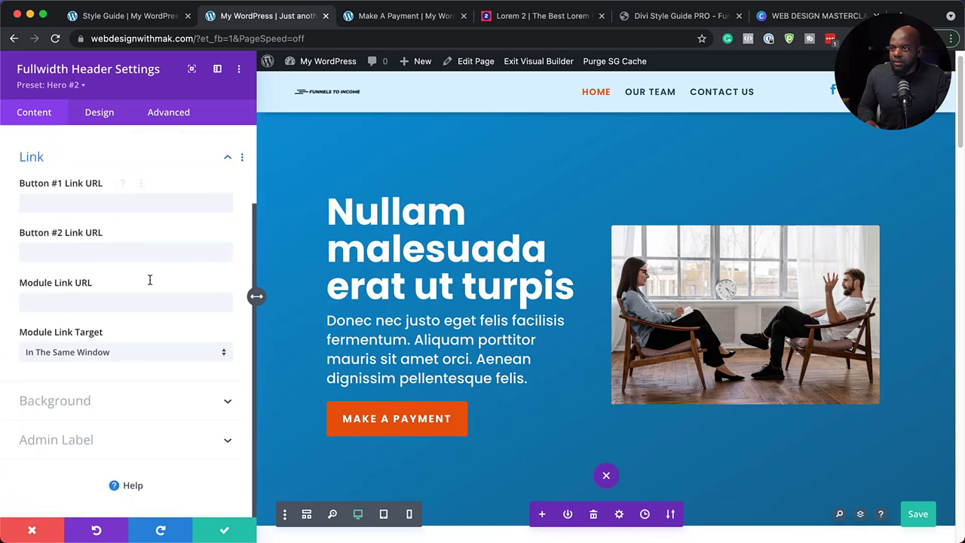
pyautogui.scroll(3, 149, 278)
pyautogui.click(87, 173)
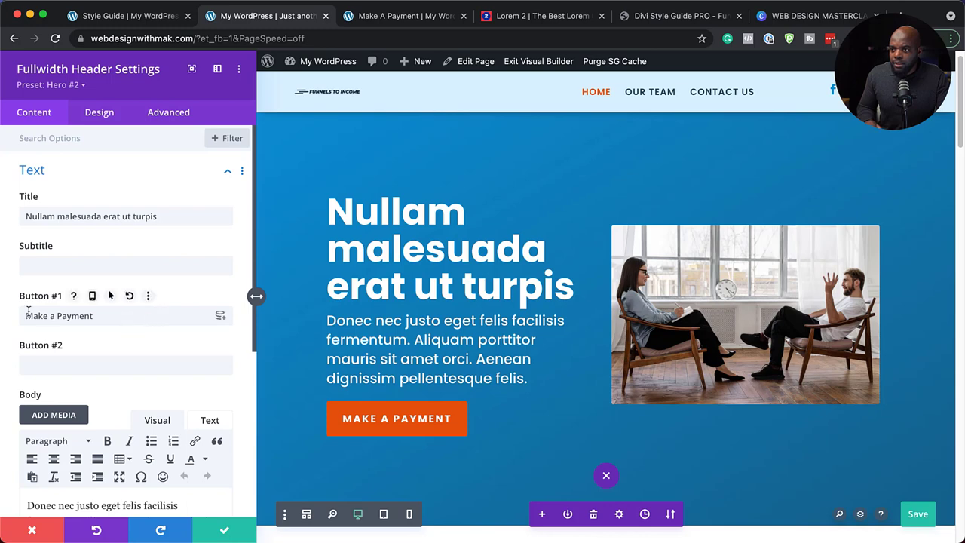
pyautogui.scroll(-8, 162, 334)
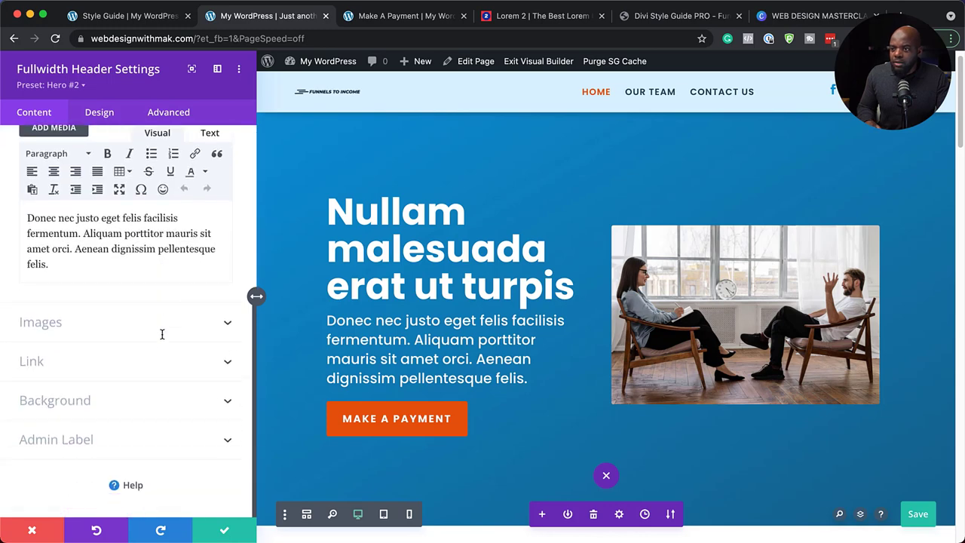
pyautogui.click(77, 363)
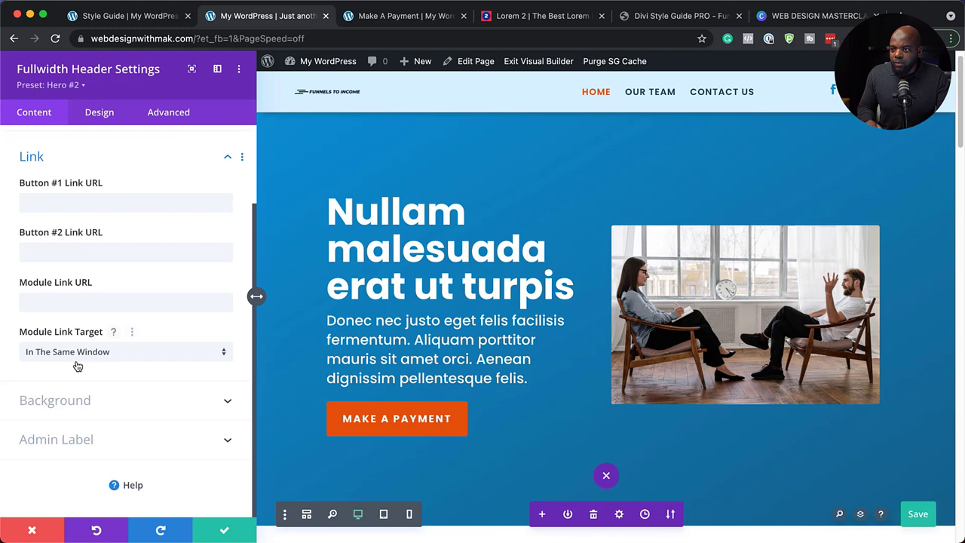
pyautogui.click(71, 205)
pyautogui.press('super+v')
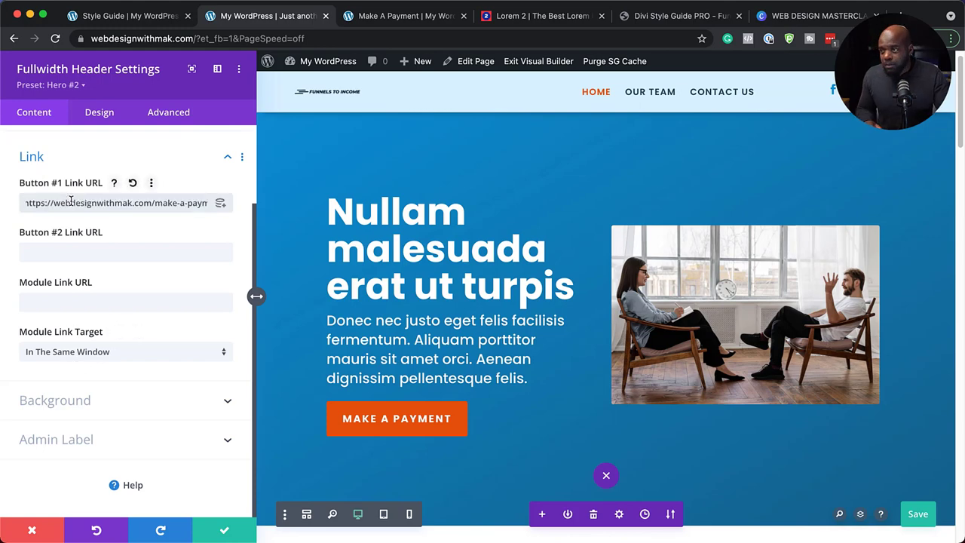
pyautogui.click(227, 532)
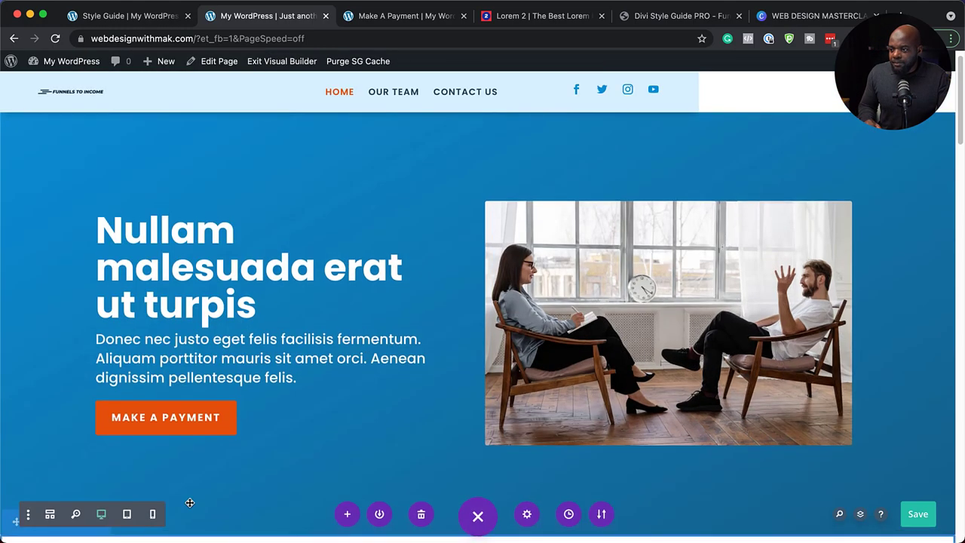
# Save the homepage edits and briefly recheck the Make A Payment page tab.
pyautogui.press('super+s')
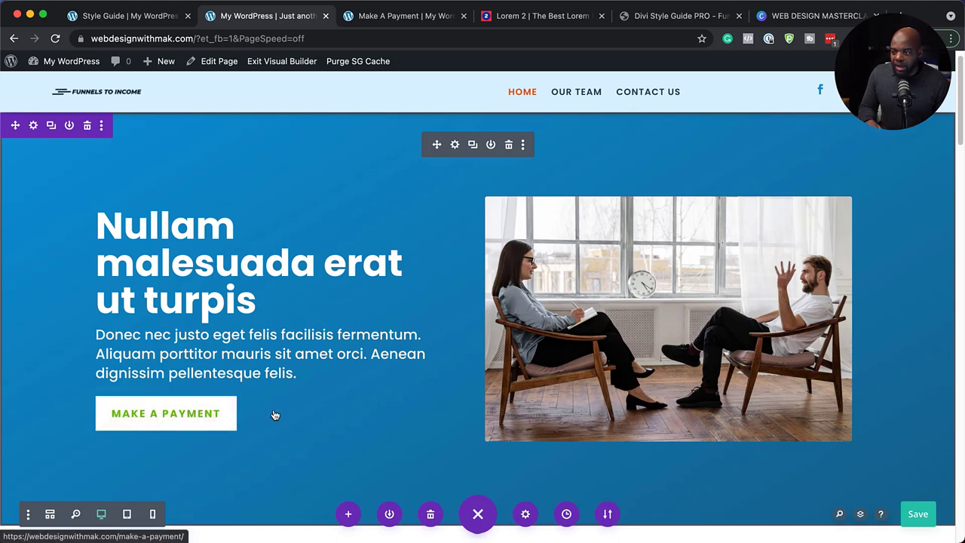
pyautogui.click(391, 19)
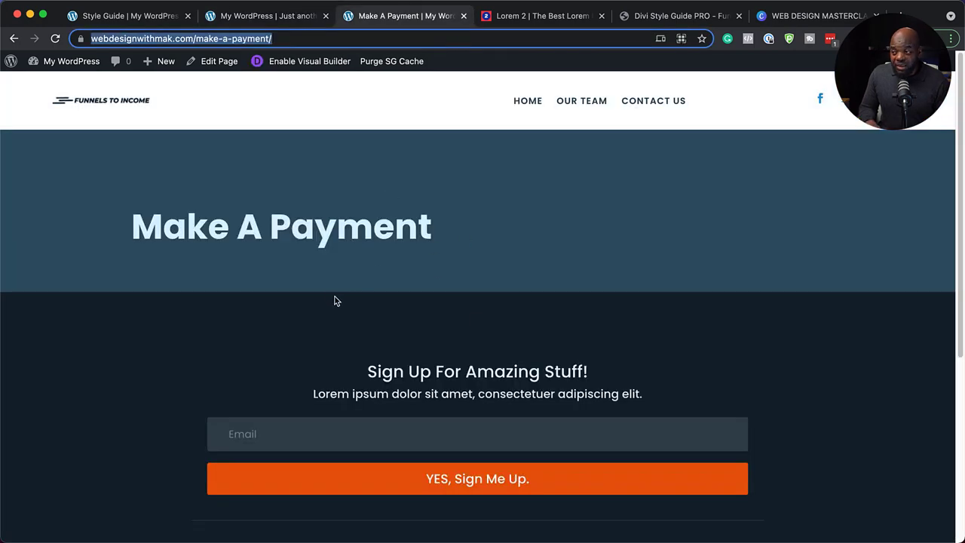
pyautogui.click(289, 23)
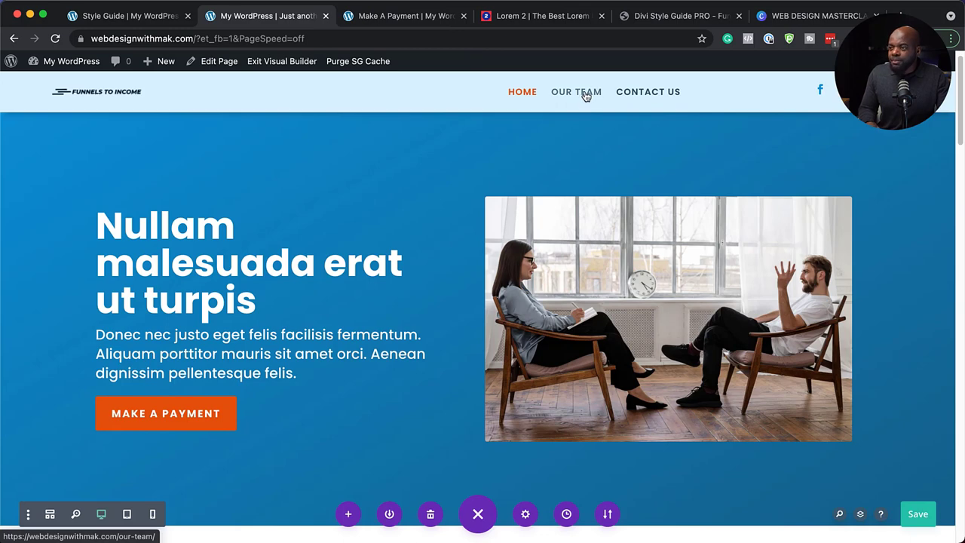
# Exit the Visual Builder and scroll the live homepage showing the Make a Payment button.
pyautogui.click(288, 63)
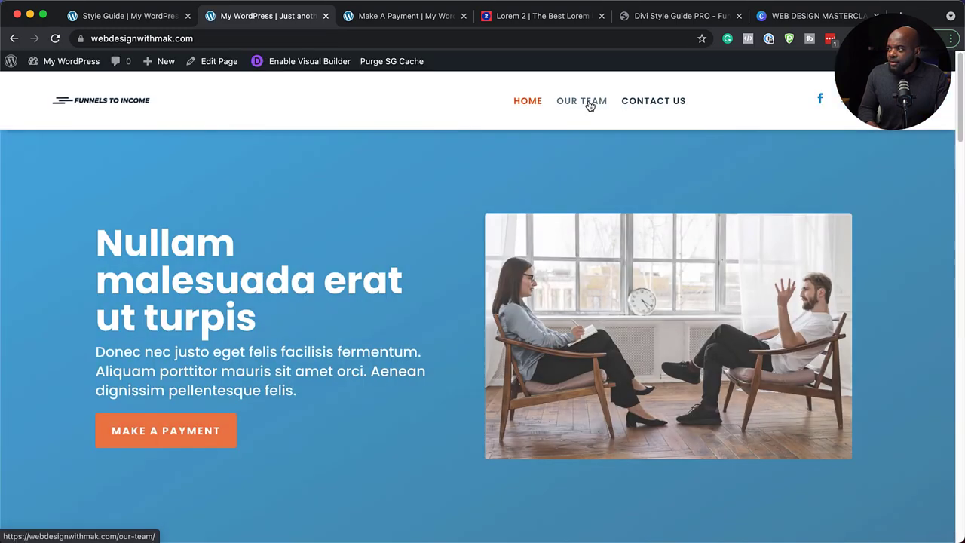
pyautogui.scroll(-2, 424, 339)
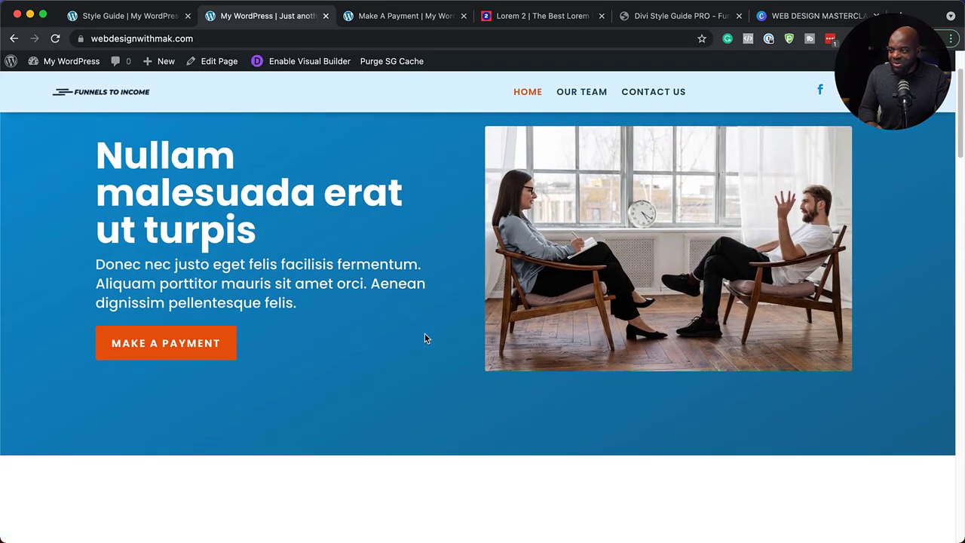
pyautogui.scroll(-8, 425, 335)
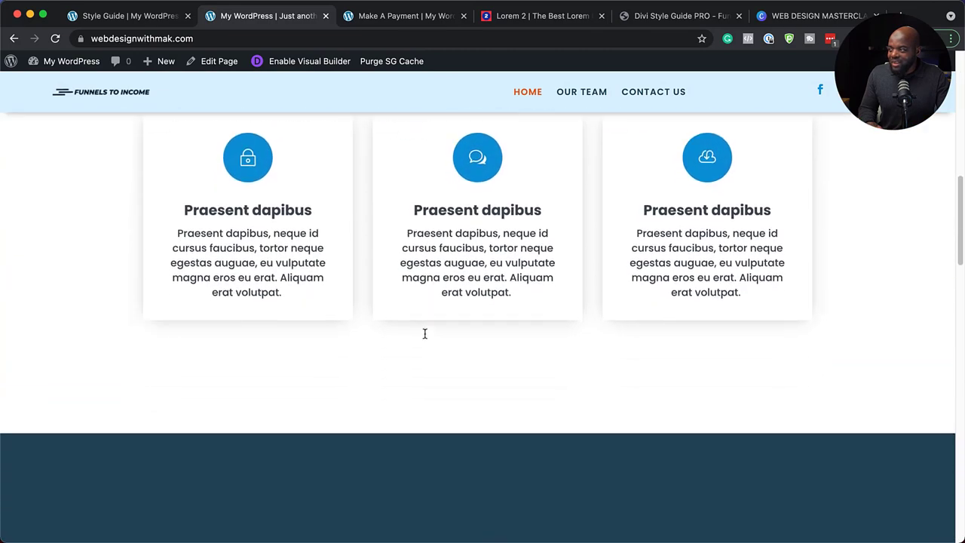
pyautogui.scroll(-7, 425, 333)
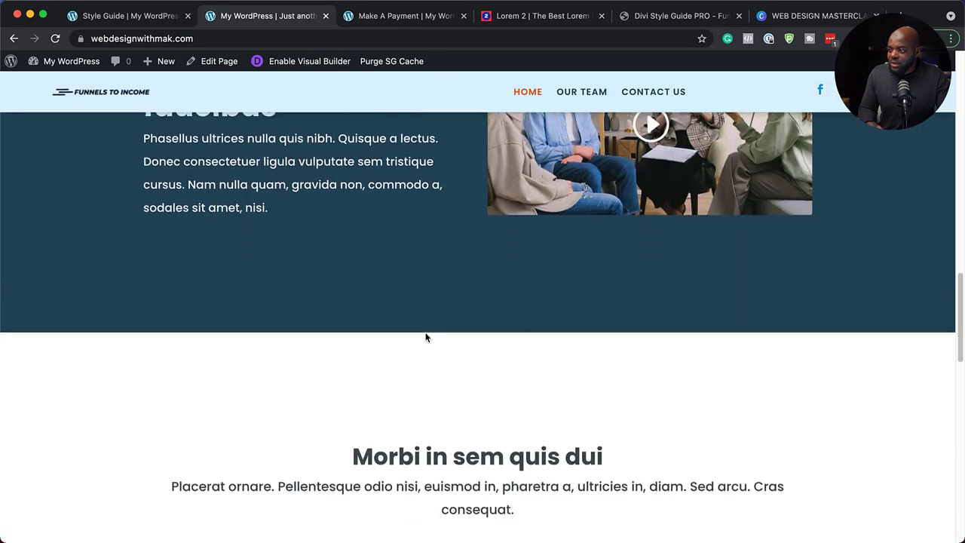
pyautogui.scroll(-11, 425, 336)
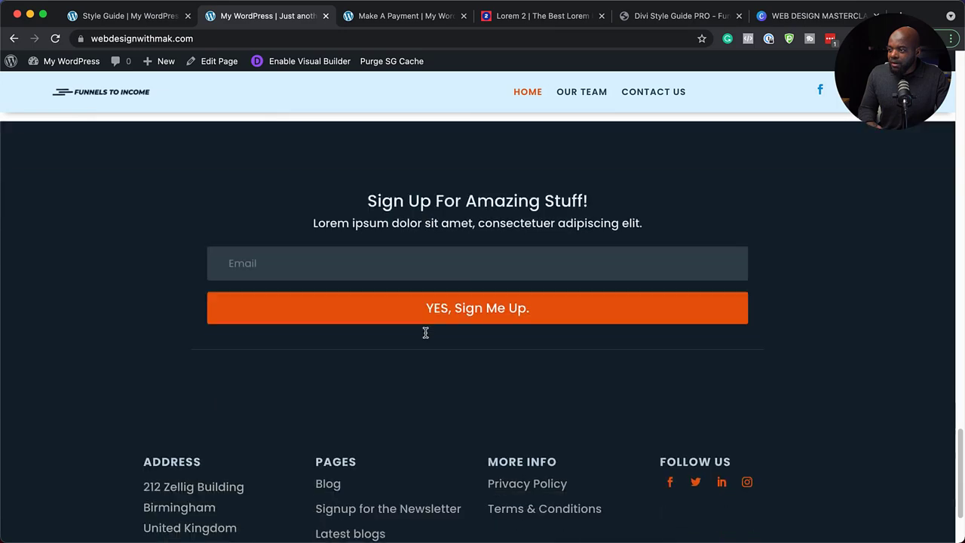
pyautogui.scroll(-3, 424, 333)
pyautogui.scroll(20, 424, 332)
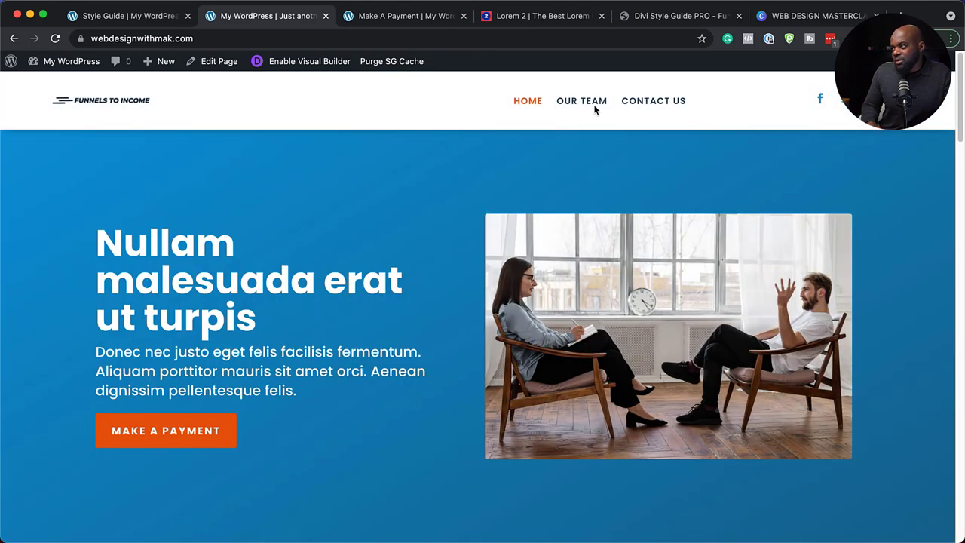
# Build the Our team page from scratch with a one-column row and add a Text module.
pyautogui.click(598, 104)
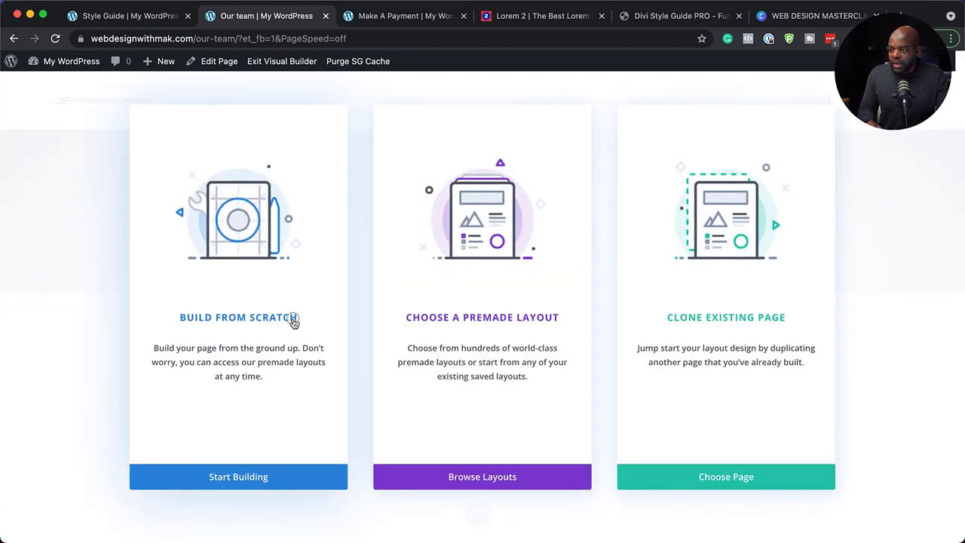
pyautogui.click(292, 324)
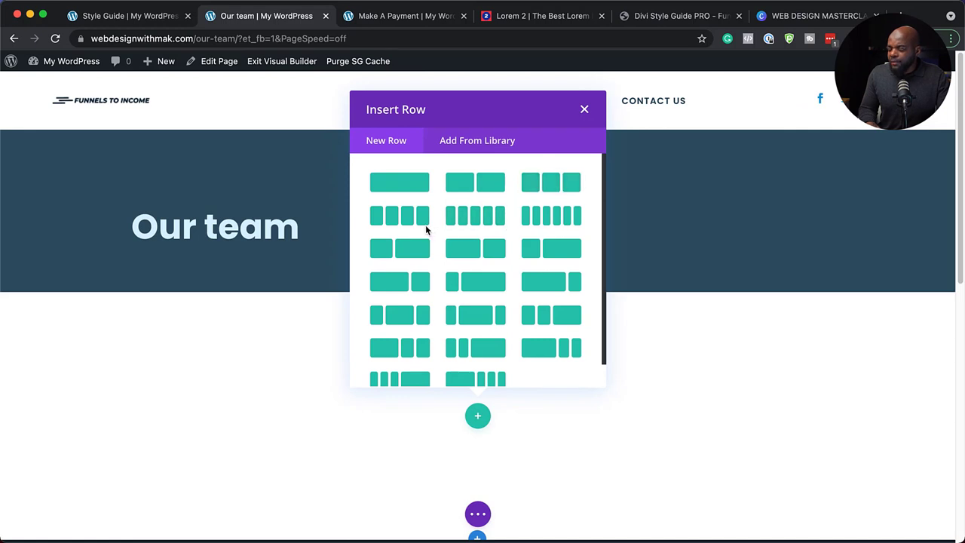
pyautogui.click(406, 187)
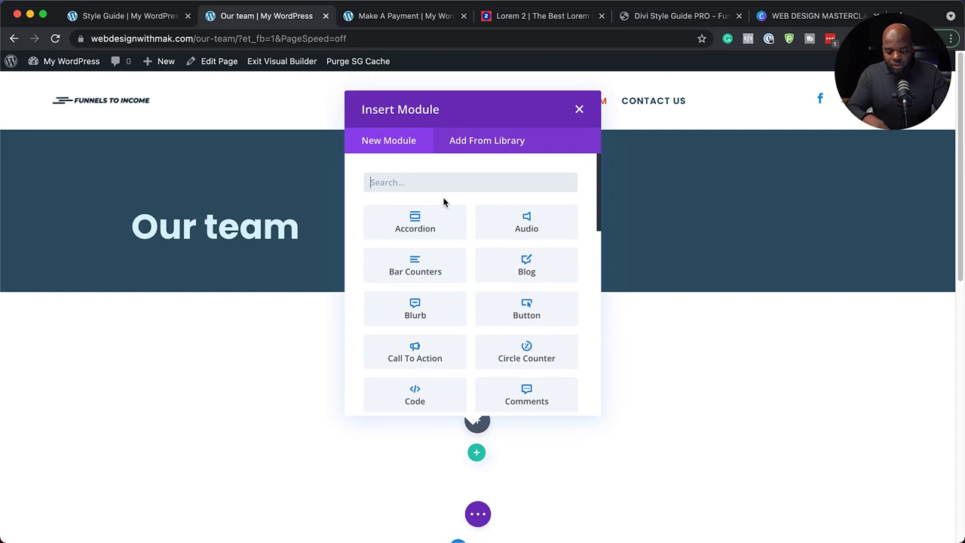
pyautogui.write('te')
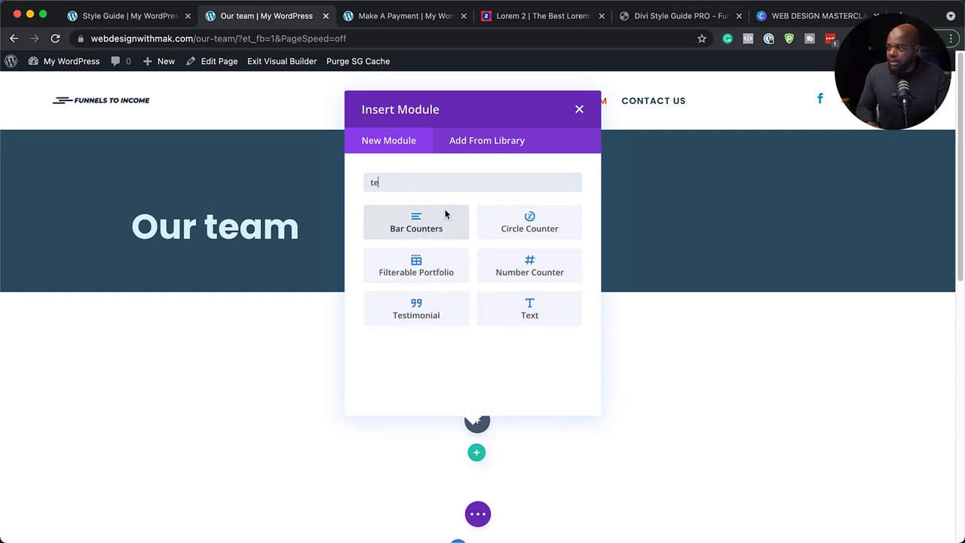
pyautogui.click(530, 309)
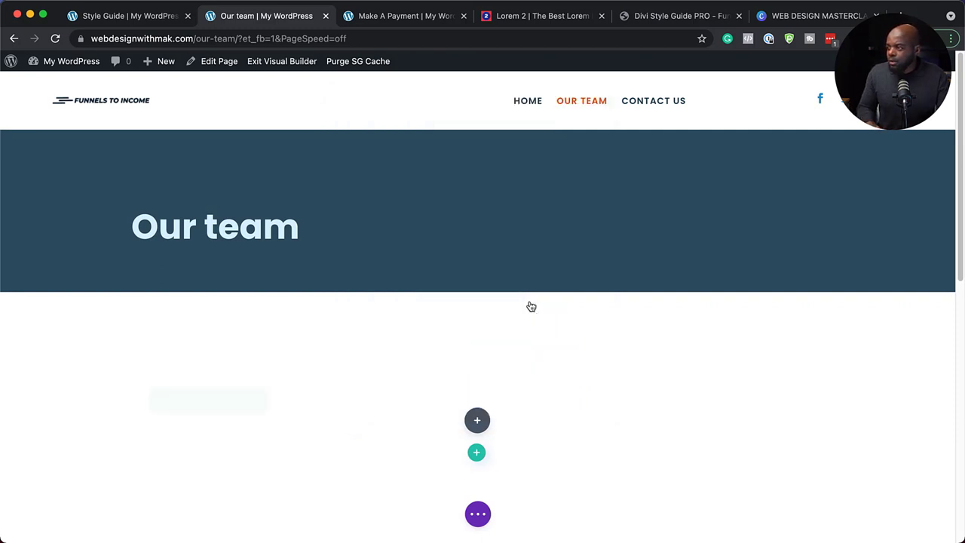
# Paste a lorem paragraph into the text module under a 'The Dream Team' Heading 2.
pyautogui.press('super+4')
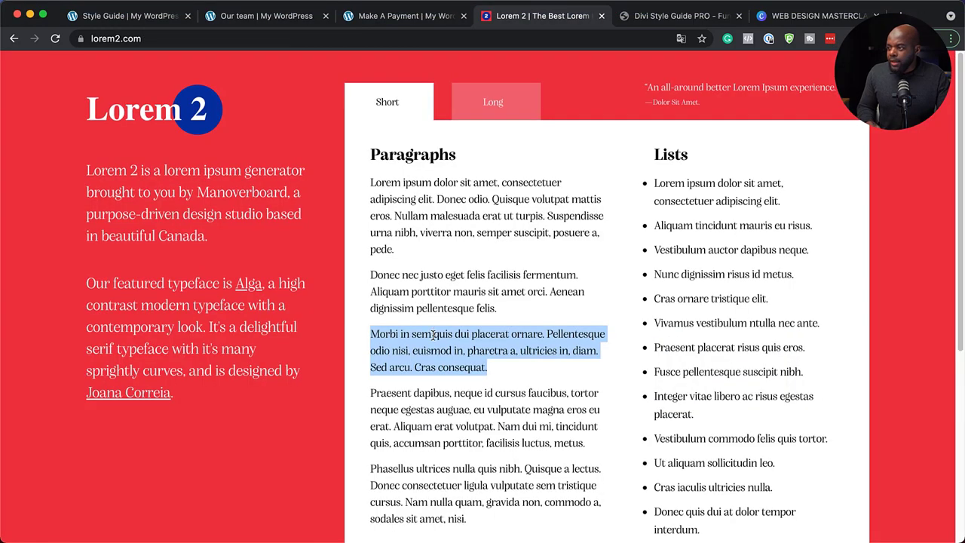
pyautogui.click(264, 16)
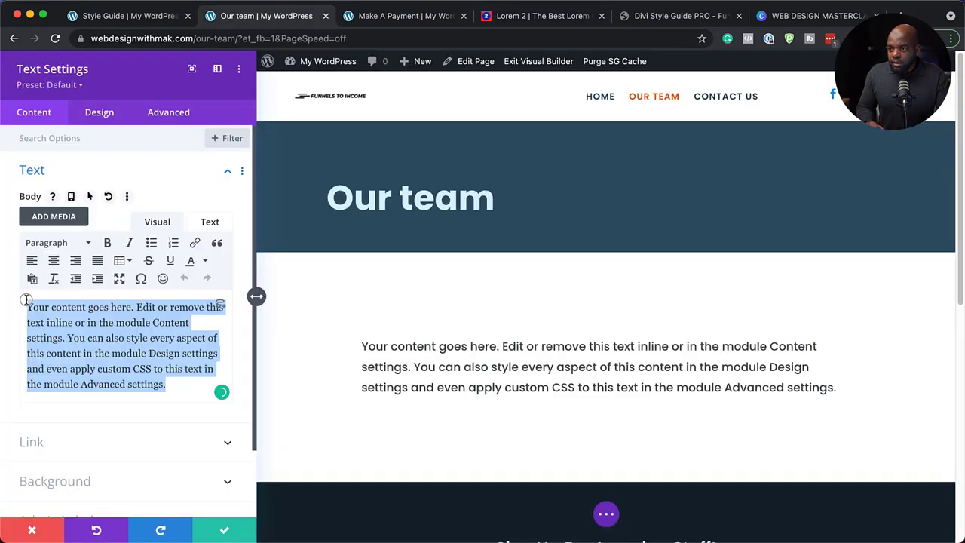
pyautogui.write('Morbi in sem quis dui placerat ornare. Pellentesque odio nisi, euismod in, pharetra a, ultricies in, diam. Sed arcu. Cras consequat.')
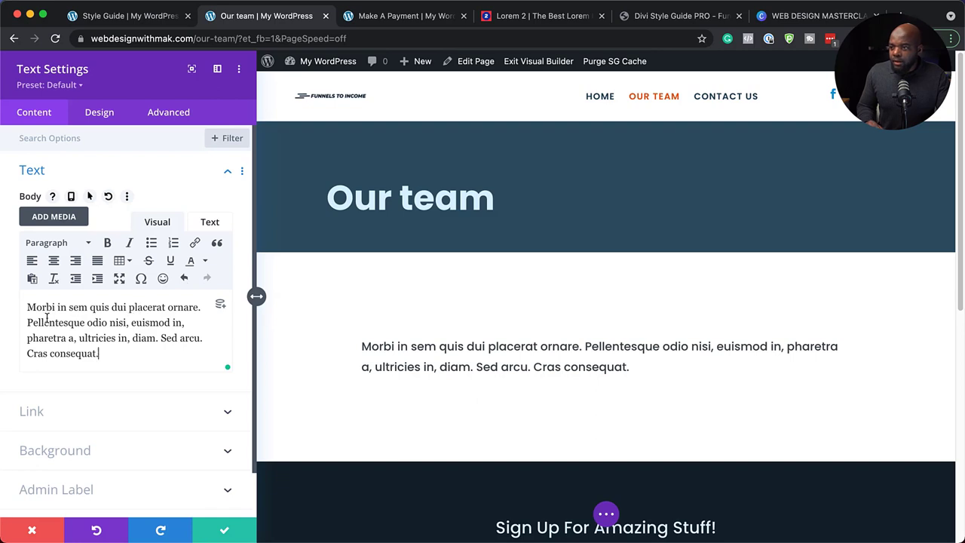
pyautogui.press('Return')
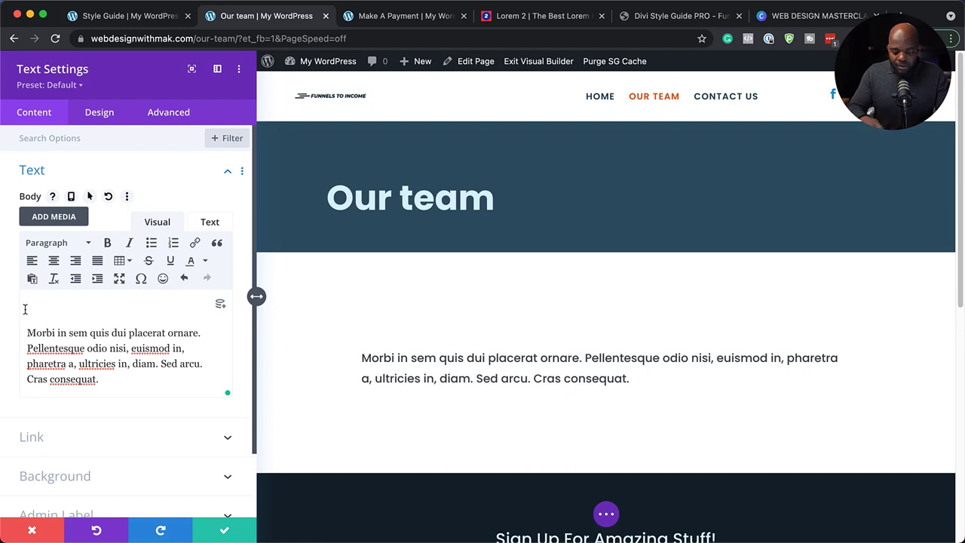
pyautogui.write('The Dream team')
pyautogui.moveTo(113, 306); pyautogui.dragTo(23, 299)
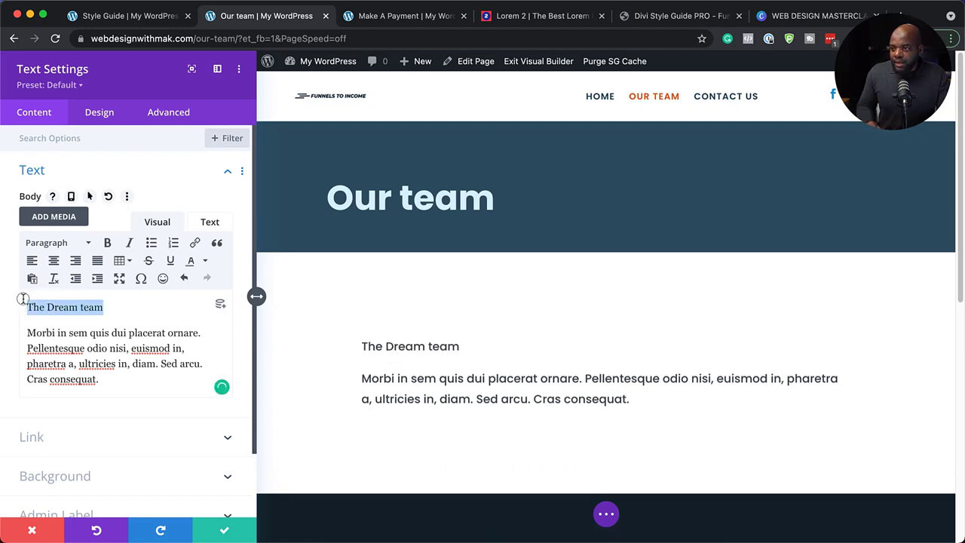
pyautogui.click(64, 243)
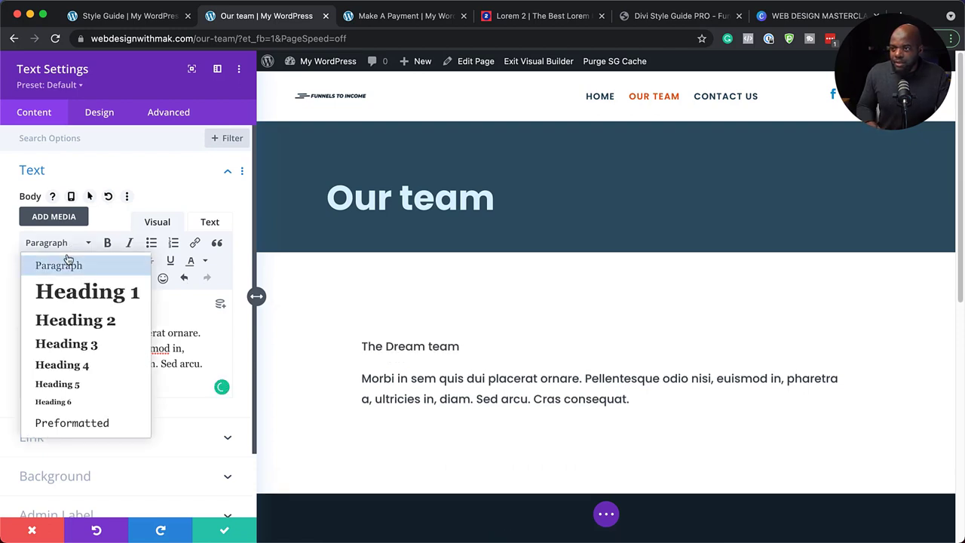
pyautogui.click(77, 323)
pyautogui.click(129, 313)
pyautogui.press('BackSpace')
pyautogui.write('T')
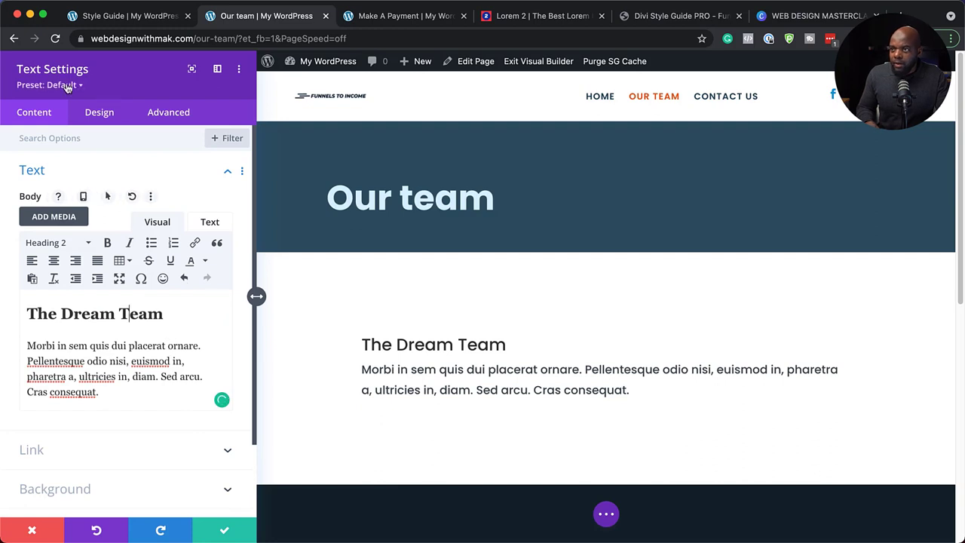
# Apply the Section Description preset to the text module and save it.
pyautogui.click(71, 85)
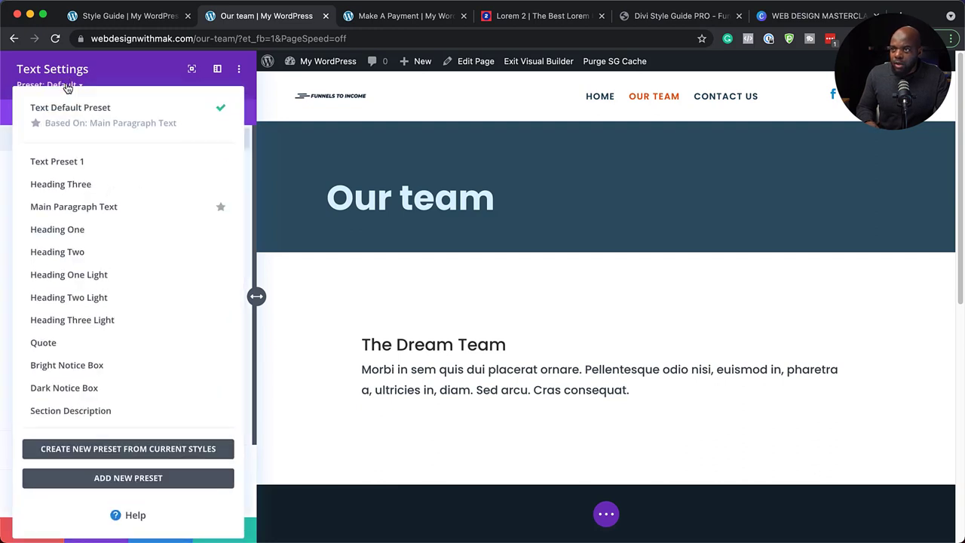
pyautogui.click(95, 411)
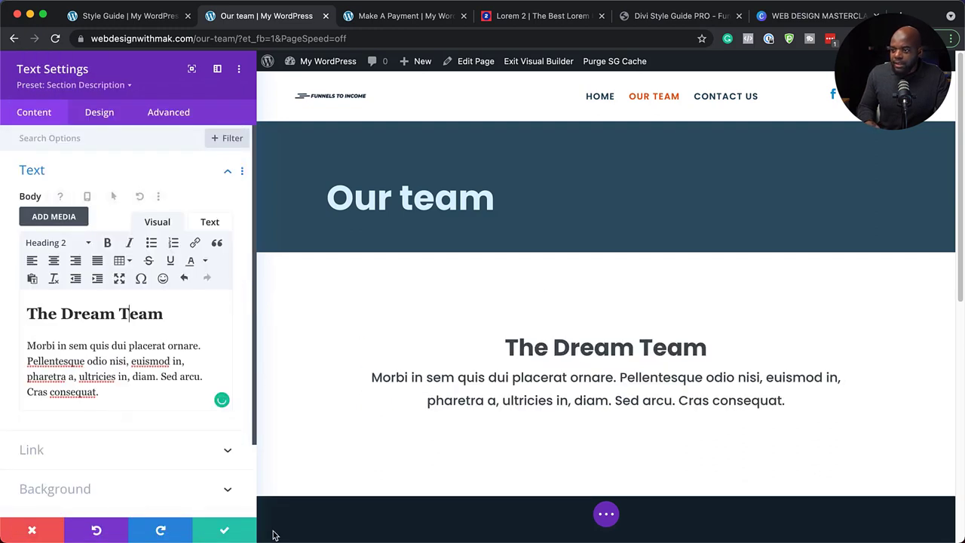
pyautogui.click(226, 533)
pyautogui.scroll(-3, 452, 370)
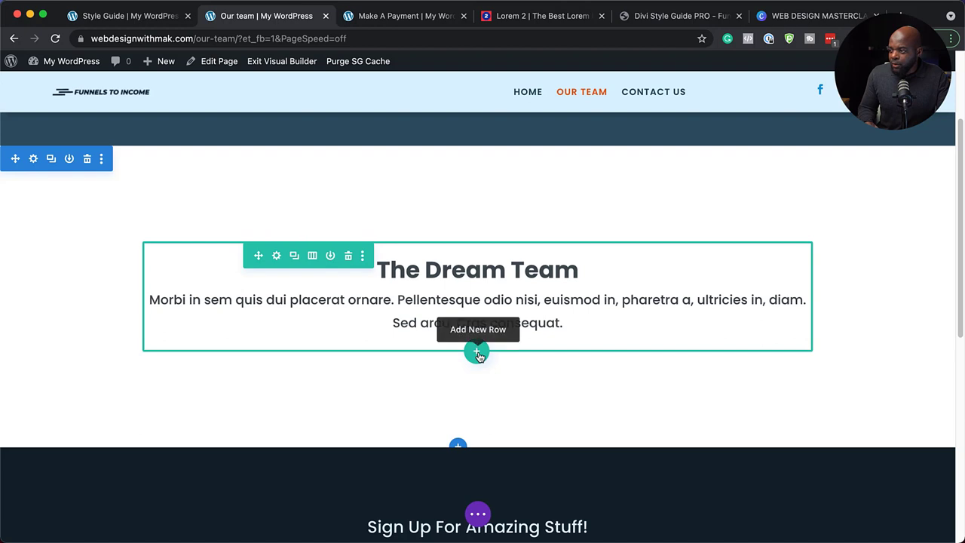
pyautogui.click(478, 352)
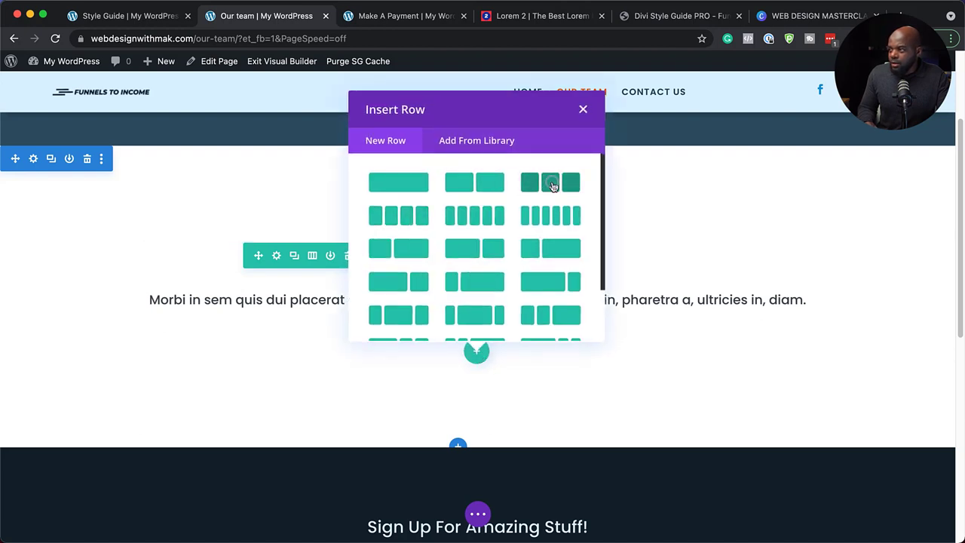
# Add a three-column row and insert a Blurb module into its first column.
pyautogui.click(553, 184)
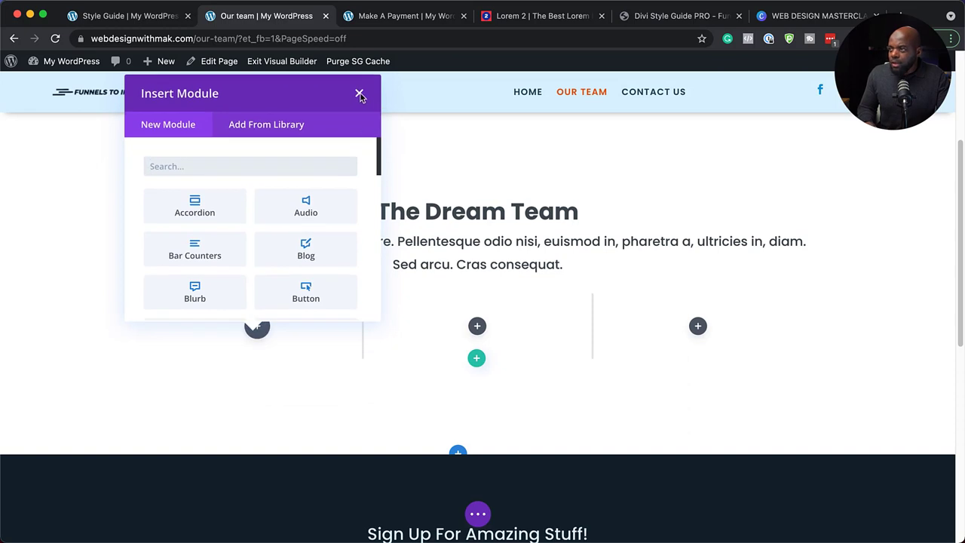
pyautogui.click(360, 95)
pyautogui.click(256, 327)
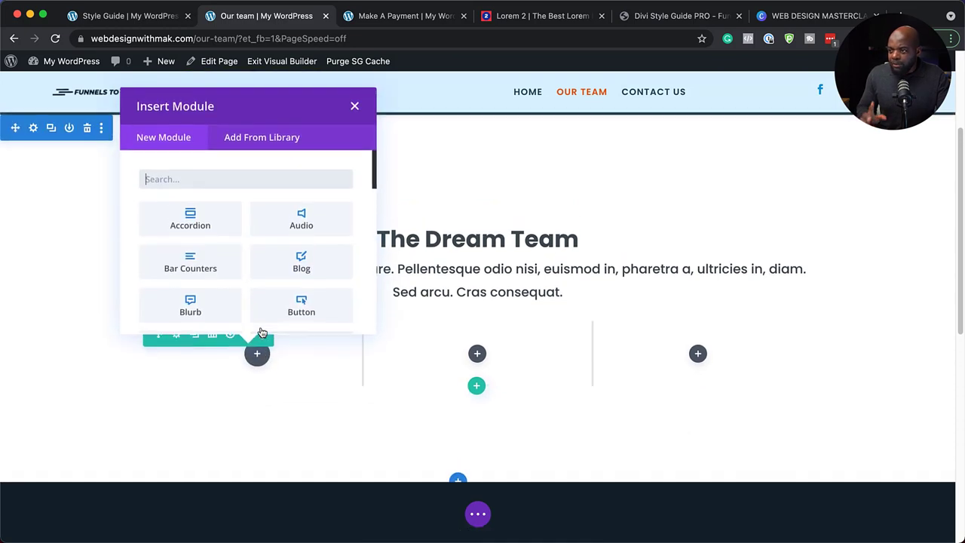
pyautogui.write('bl')
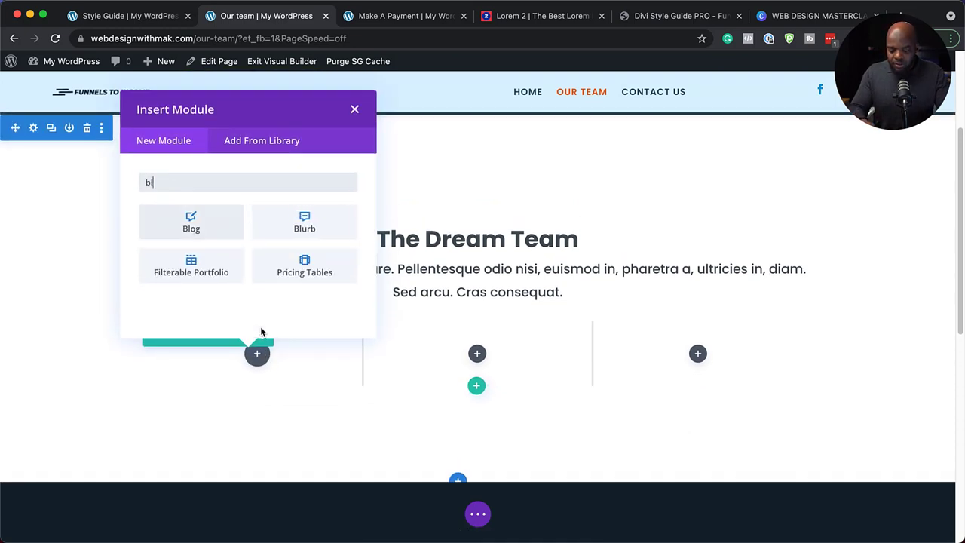
pyautogui.write('ur')
pyautogui.click(192, 224)
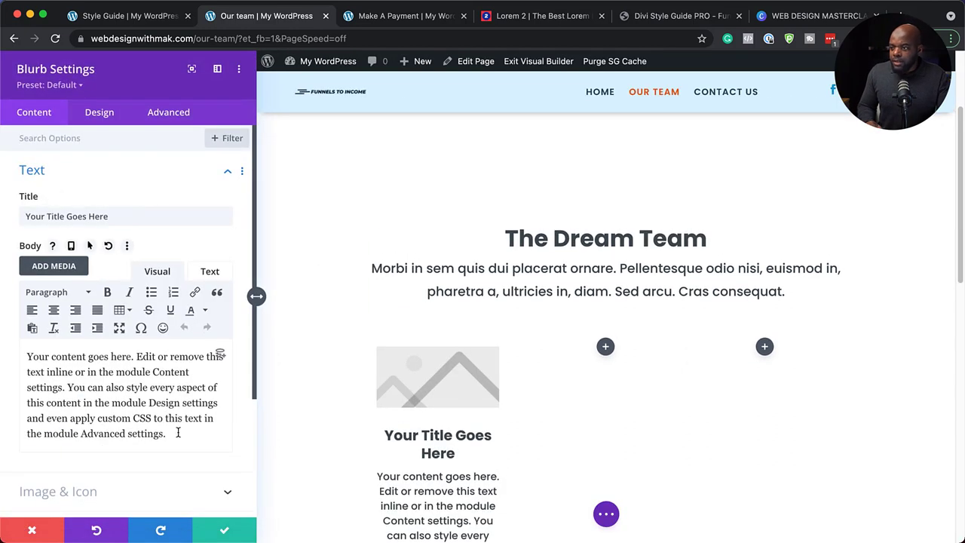
# Clear the blurb's body text and set its title to 'Joseph'.
pyautogui.moveTo(174, 431); pyautogui.dragTo(18, 353)
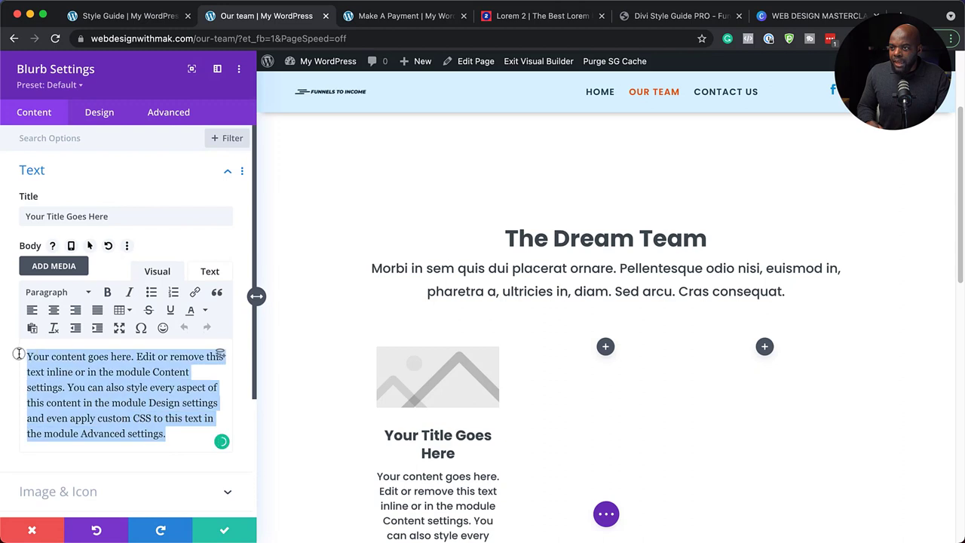
pyautogui.press('BackSpace')
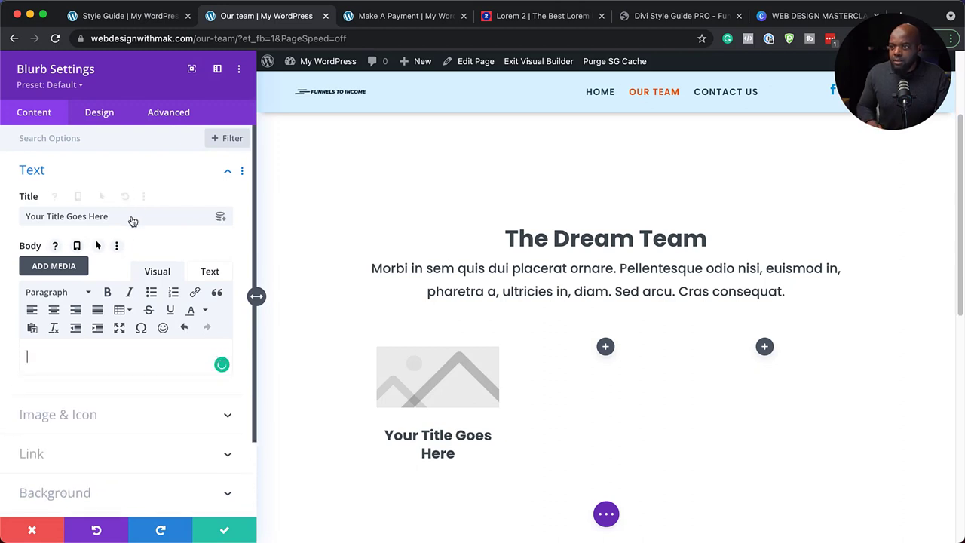
pyautogui.tripleClick(132, 217)
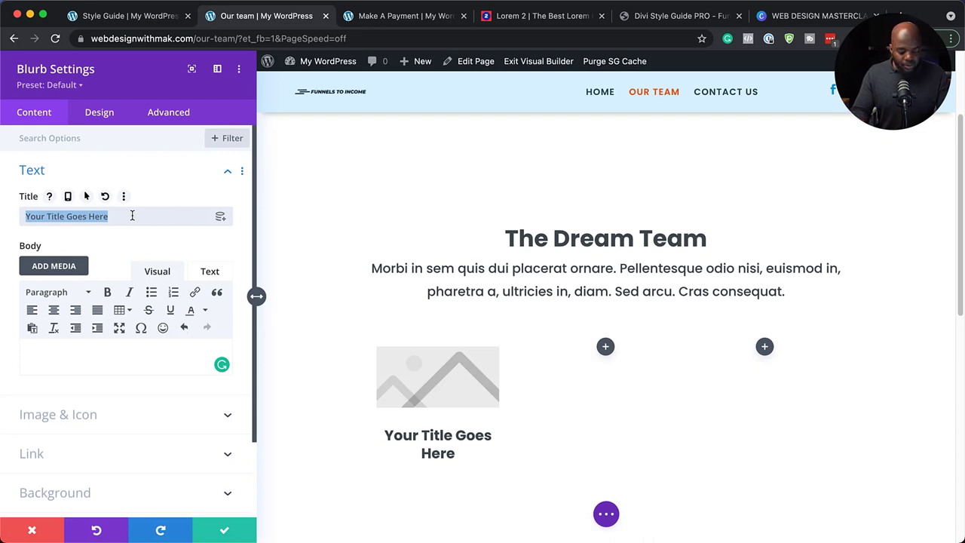
pyautogui.write('Jose')
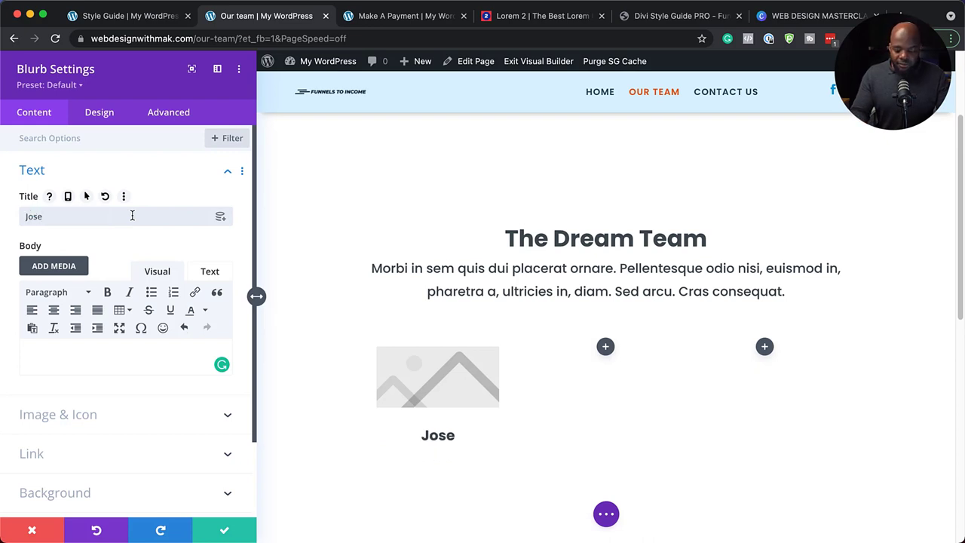
pyautogui.write('ph')
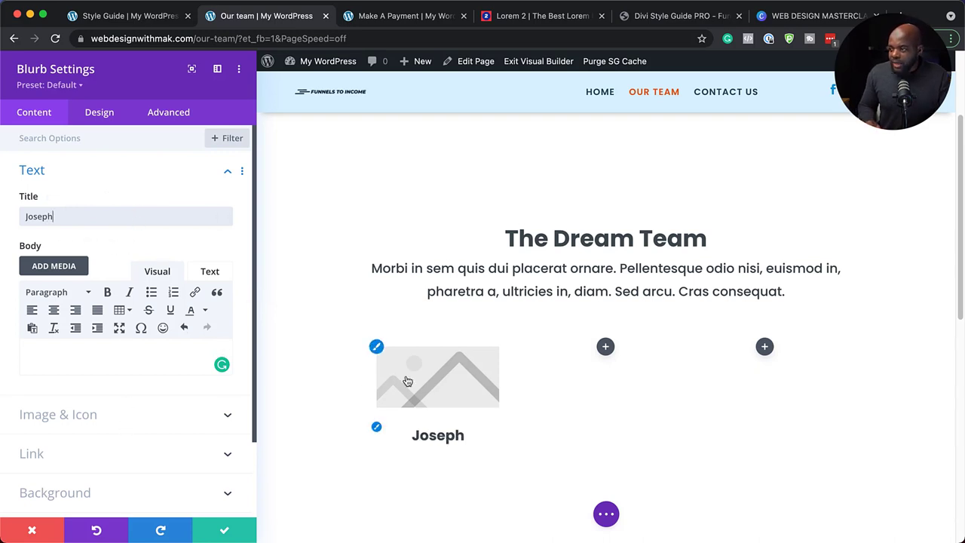
# Give the blurb a blue #0b92d5 background.
pyautogui.scroll(-3, 86, 454)
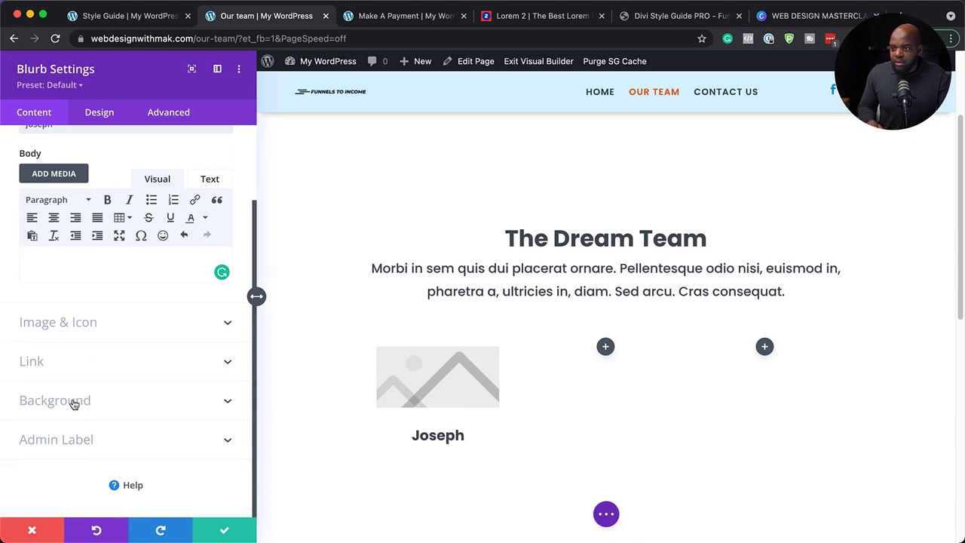
pyautogui.click(74, 403)
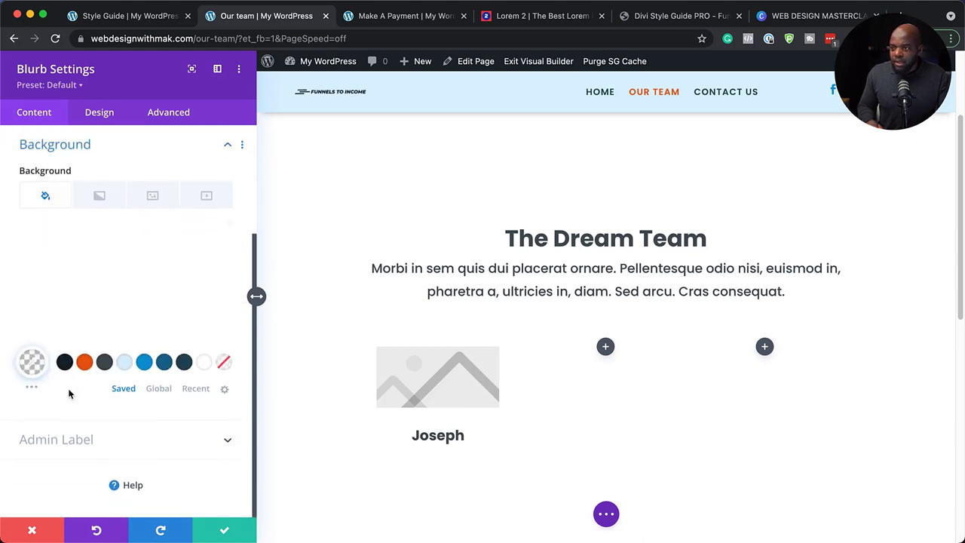
pyautogui.click(144, 366)
pyautogui.scroll(4, 121, 226)
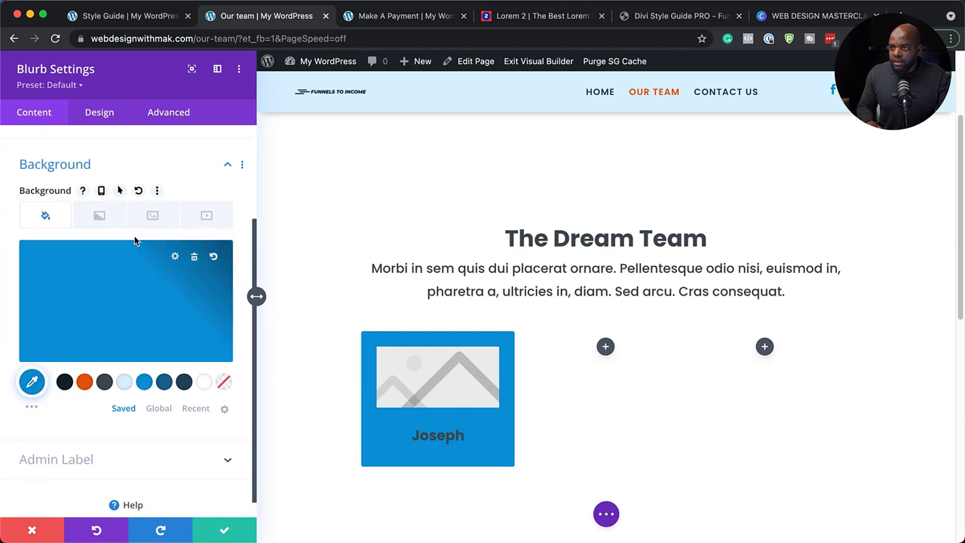
pyautogui.click(66, 214)
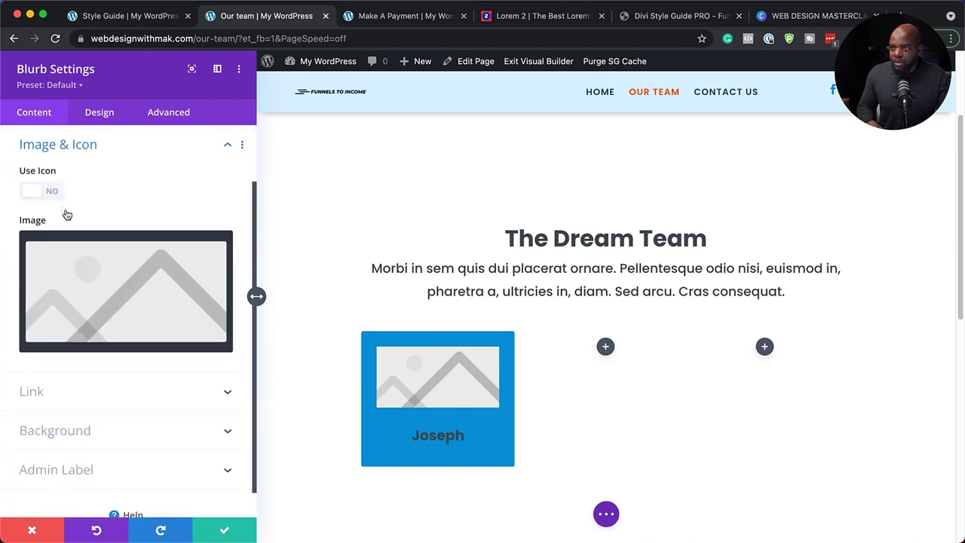
# Set the blurb image to the photo of the woman in a black t-shirt.
pyautogui.click(106, 282)
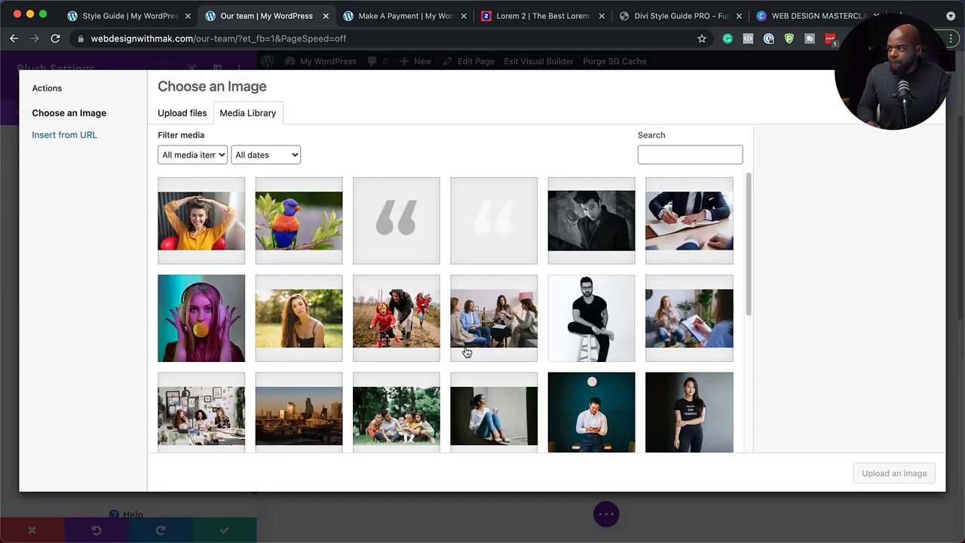
pyautogui.scroll(-2, 466, 352)
pyautogui.click(705, 365)
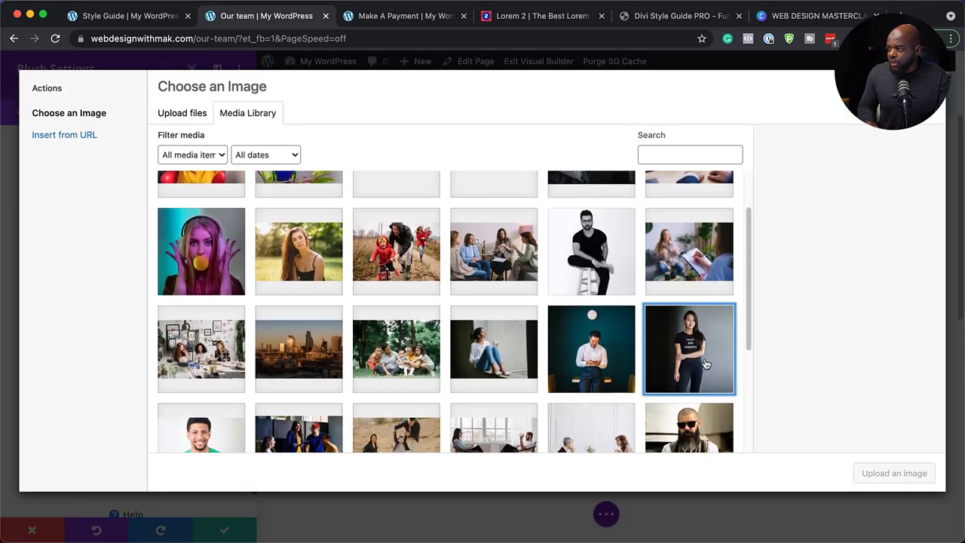
pyautogui.click(911, 479)
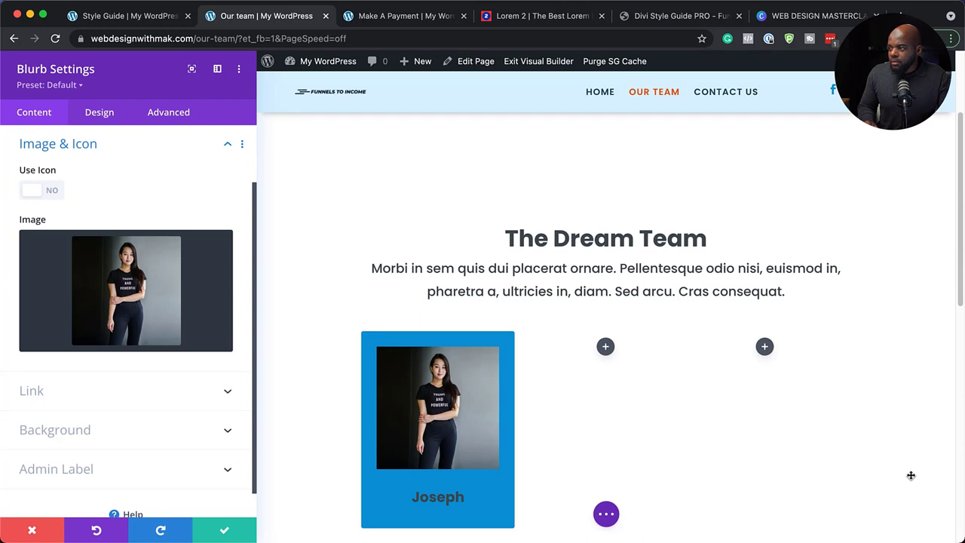
# Retitle the card 'Jane', make the title text white, and save the blurb.
pyautogui.scroll(2, 138, 219)
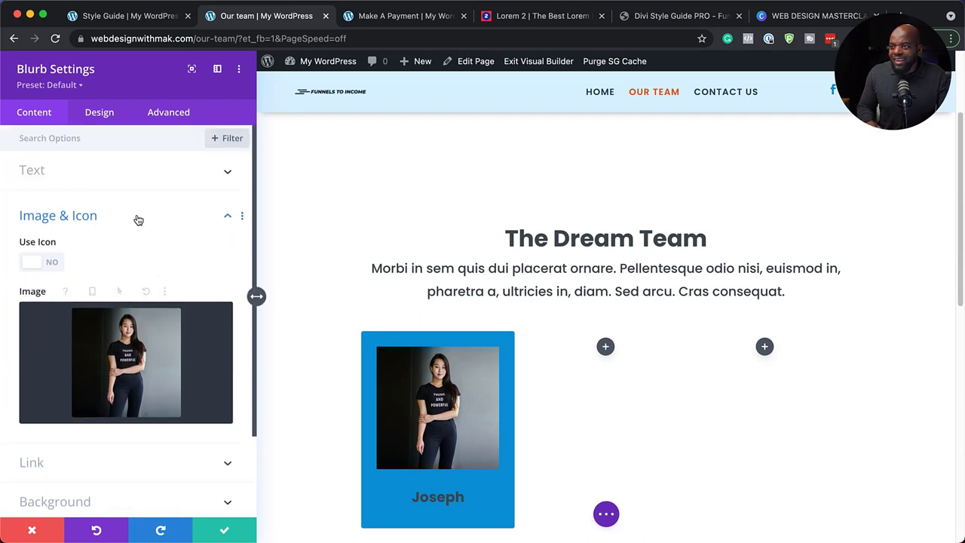
pyautogui.click(66, 173)
pyautogui.click(62, 216)
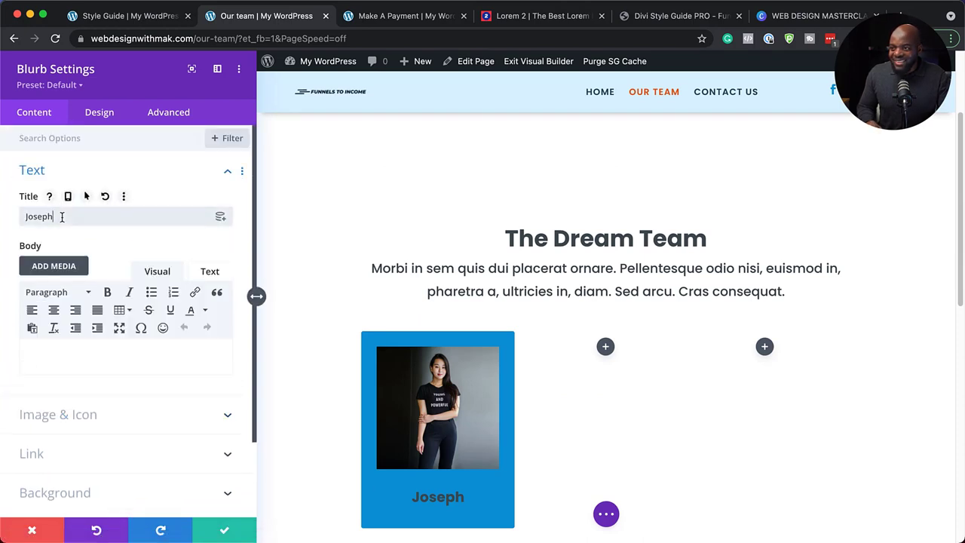
pyautogui.doubleClick(62, 217)
pyautogui.write('J')
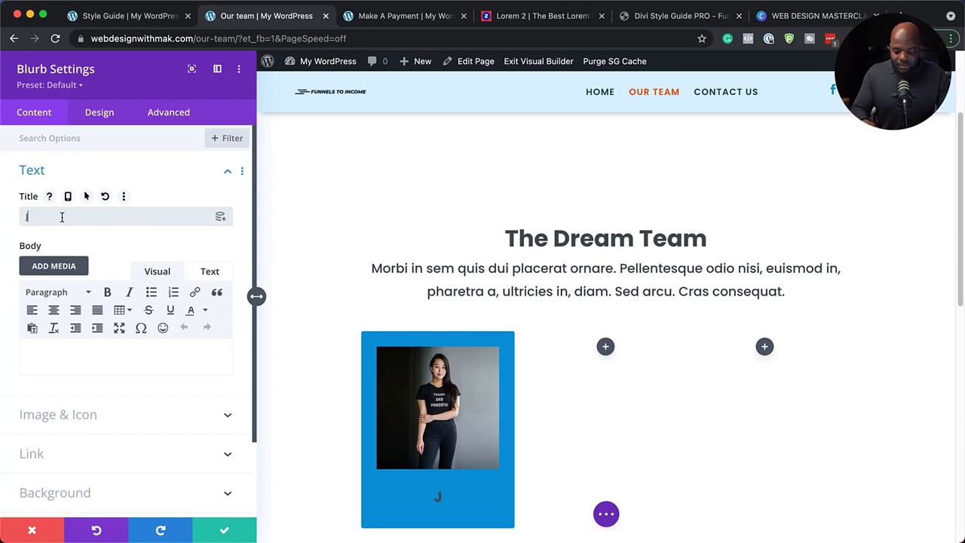
pyautogui.write('ane')
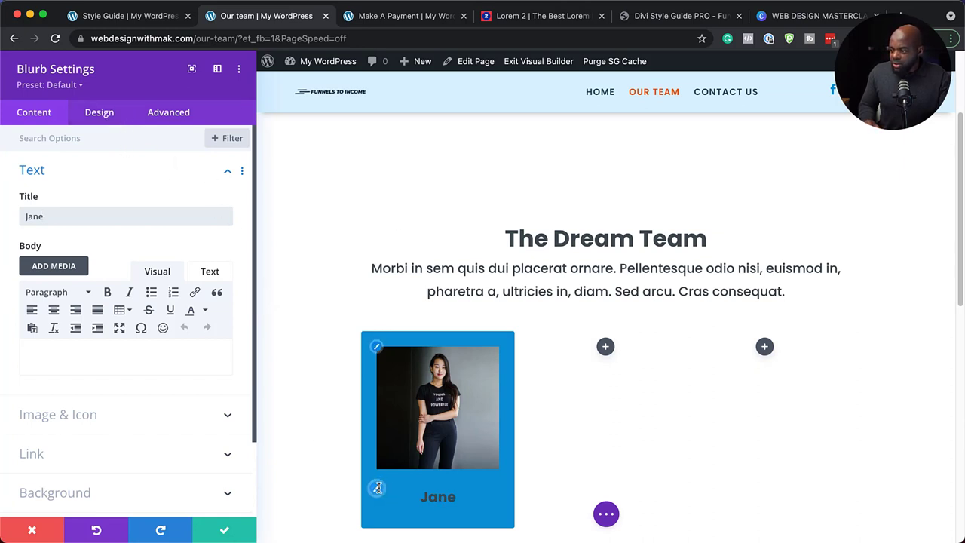
pyautogui.click(377, 488)
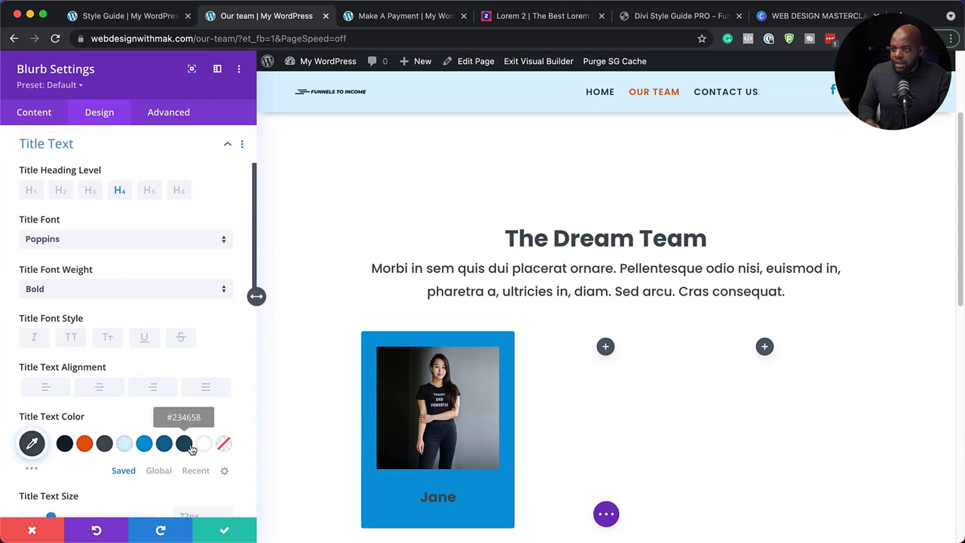
pyautogui.click(204, 444)
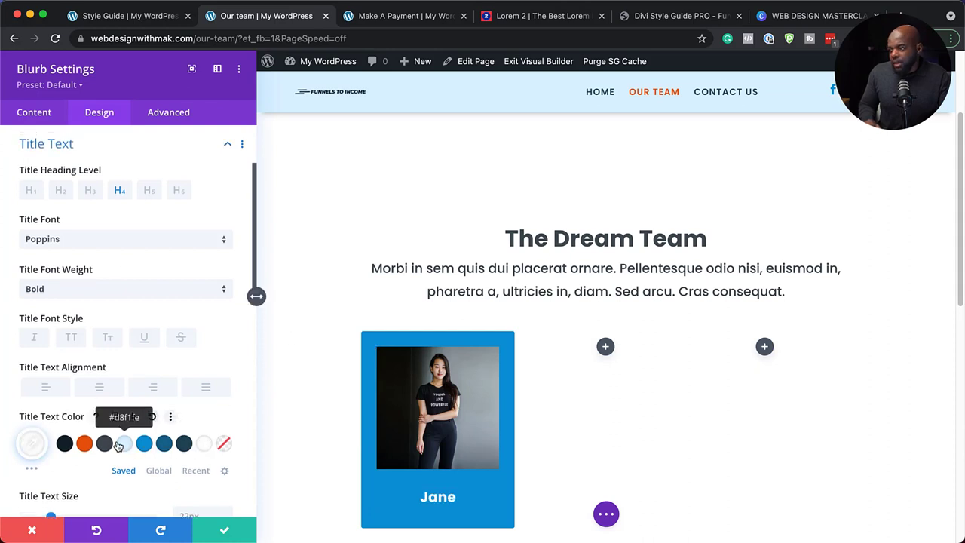
pyautogui.click(225, 533)
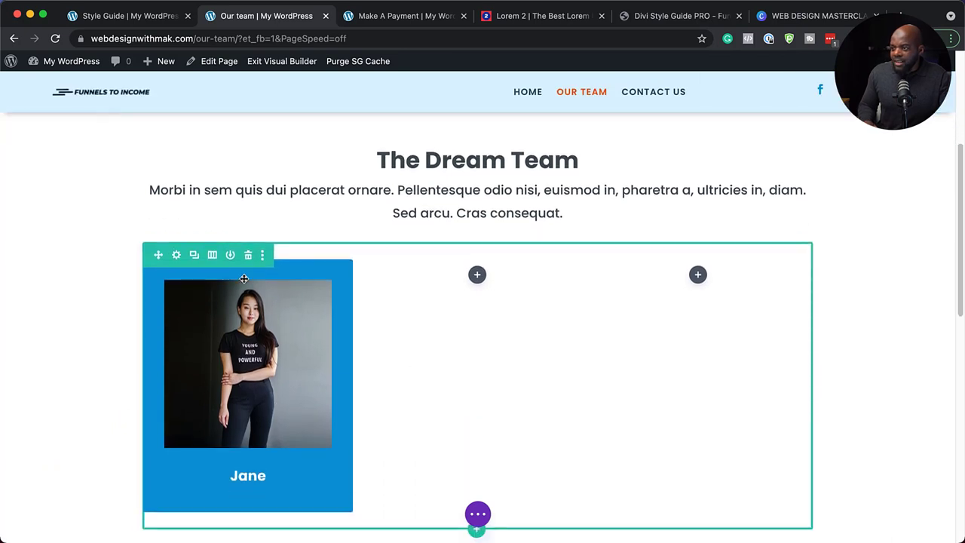
# Duplicate the Jane blurb card and move the copies into the middle and right columns.
pyautogui.scroll(1, 329, 282)
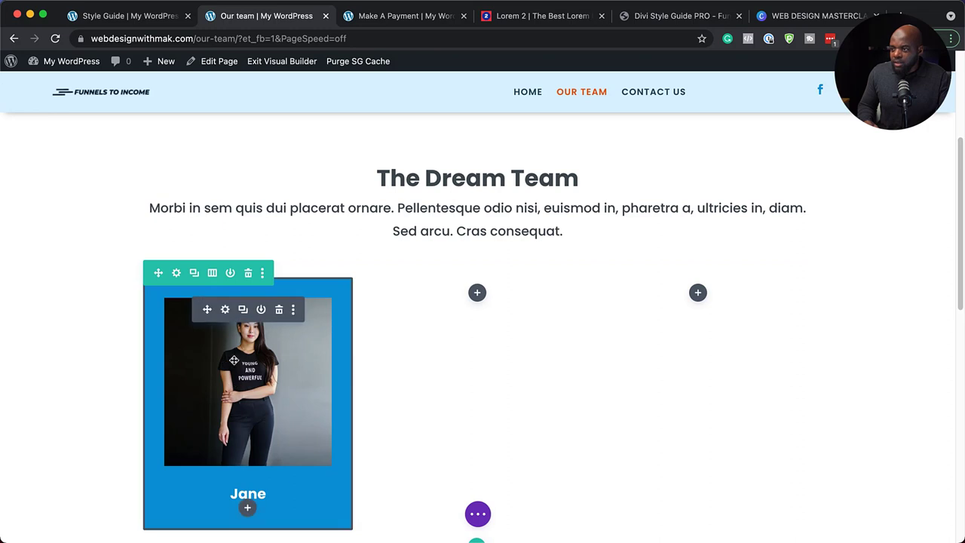
pyautogui.click(244, 314)
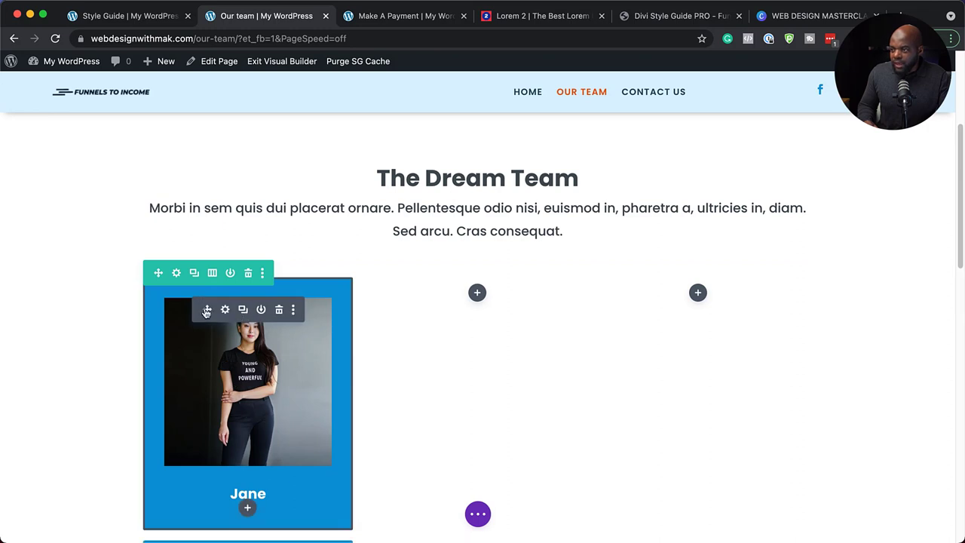
pyautogui.moveTo(206, 312); pyautogui.dragTo(665, 300)
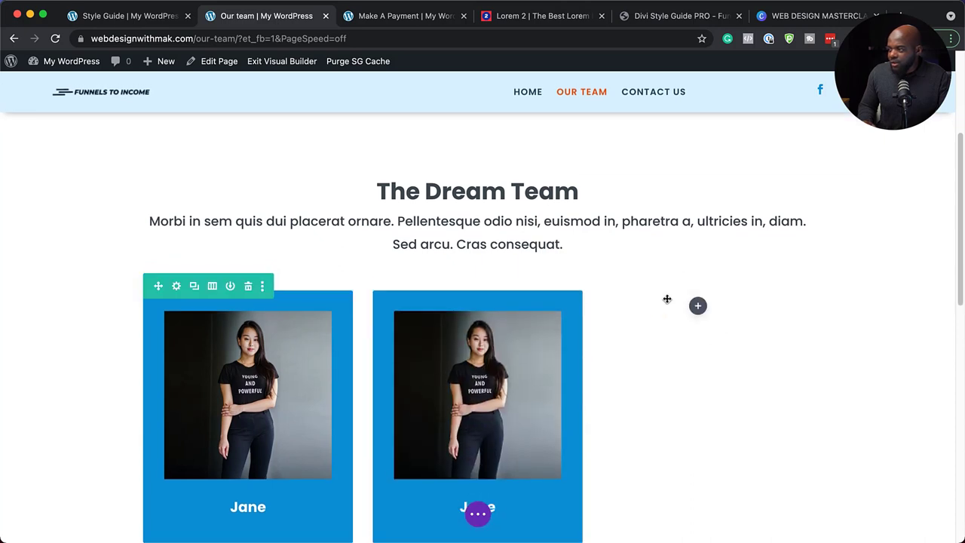
pyautogui.moveTo(686, 414); pyautogui.dragTo(663, 396)
pyautogui.scroll(-2, 664, 396)
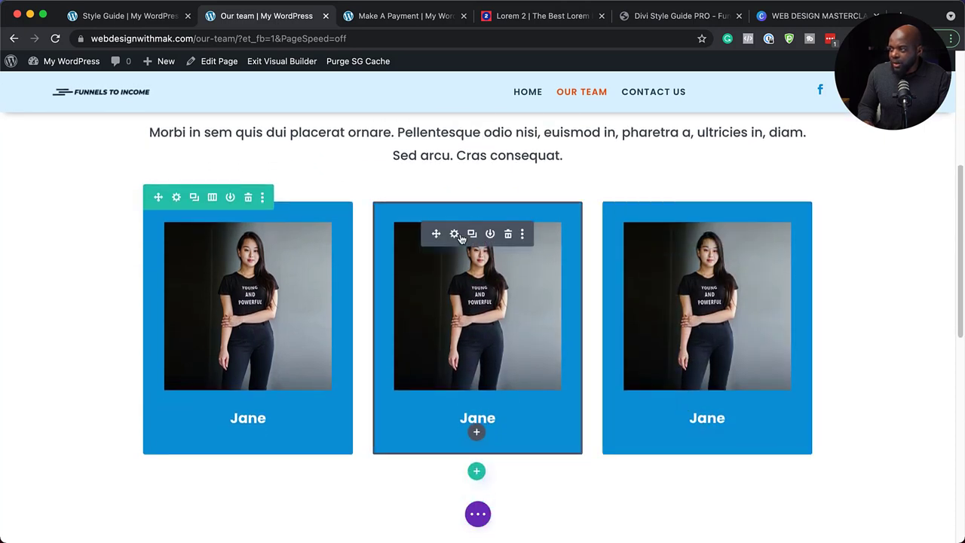
pyautogui.click(455, 234)
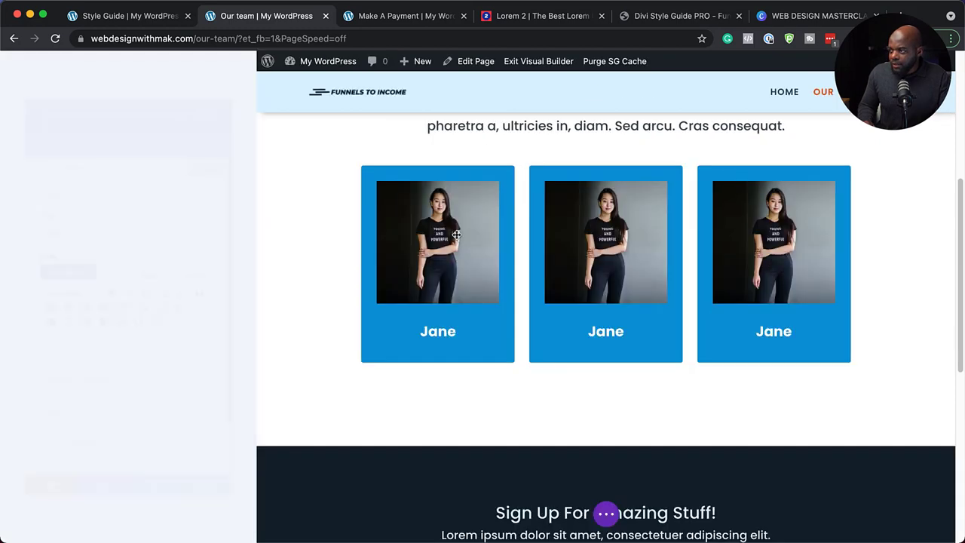
# Replace the middle card's photo with the man-on-stool image.
pyautogui.click(87, 419)
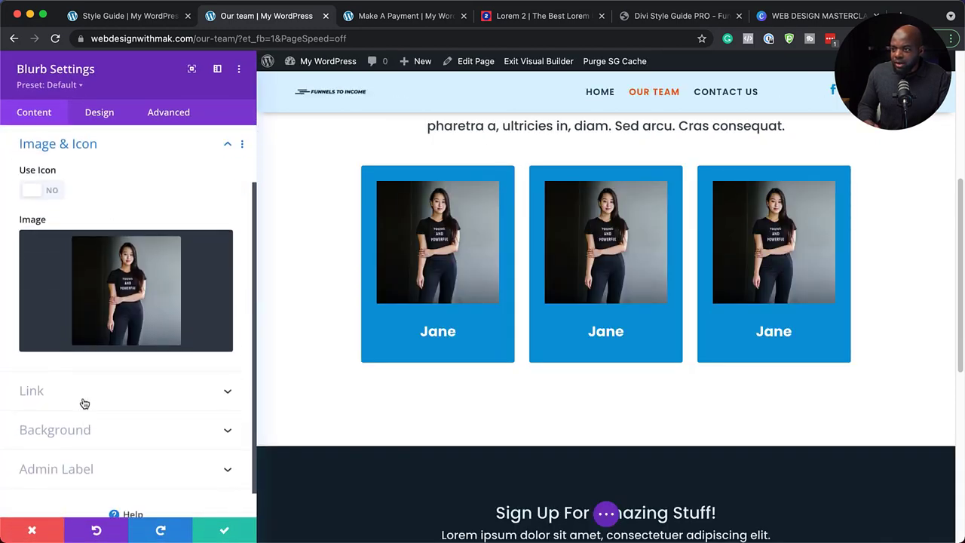
pyautogui.click(174, 249)
pyautogui.click(586, 309)
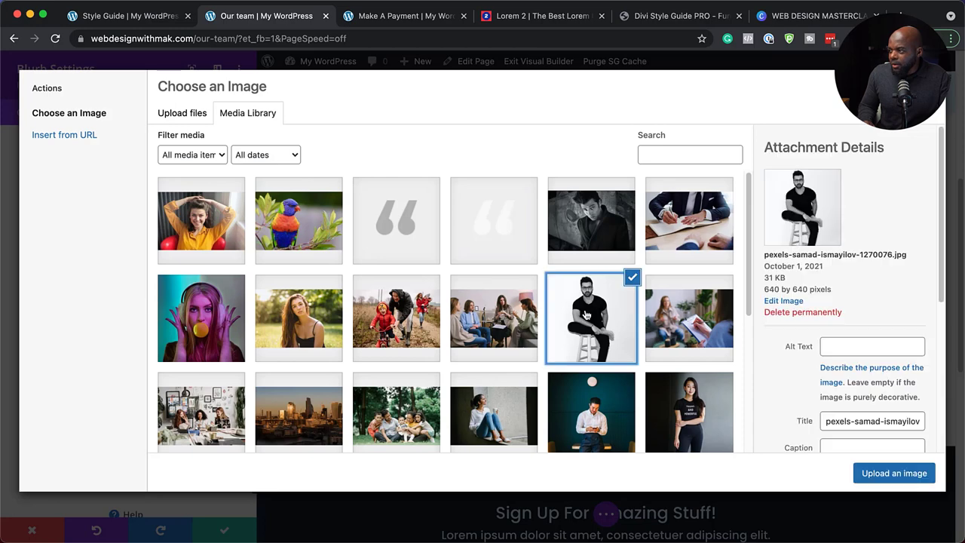
pyautogui.click(897, 473)
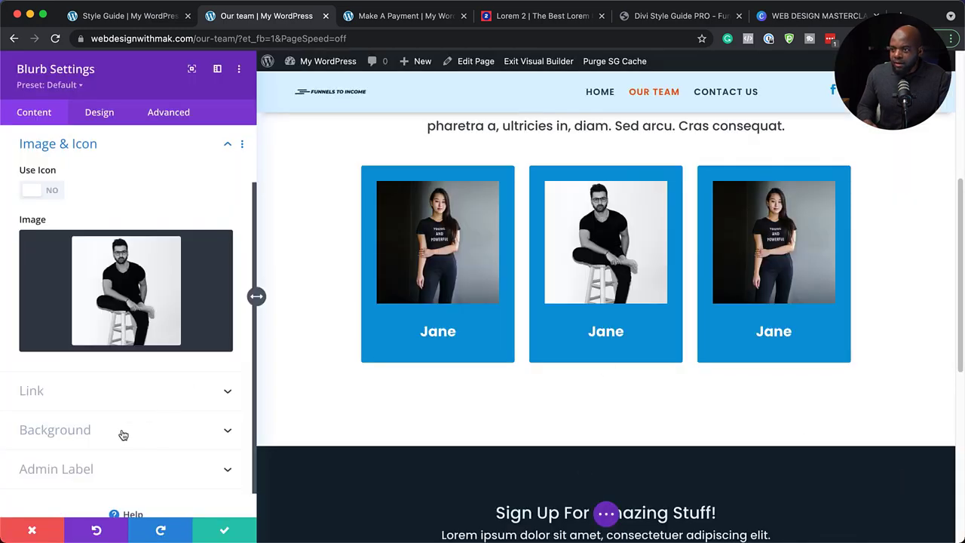
# Set the middle card's background colour to dark navy #234658.
pyautogui.click(61, 430)
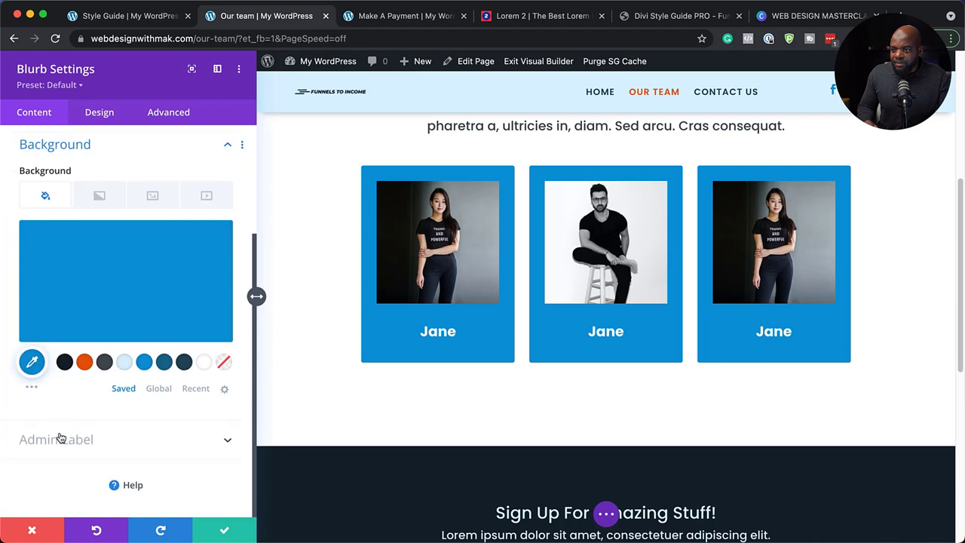
pyautogui.click(164, 363)
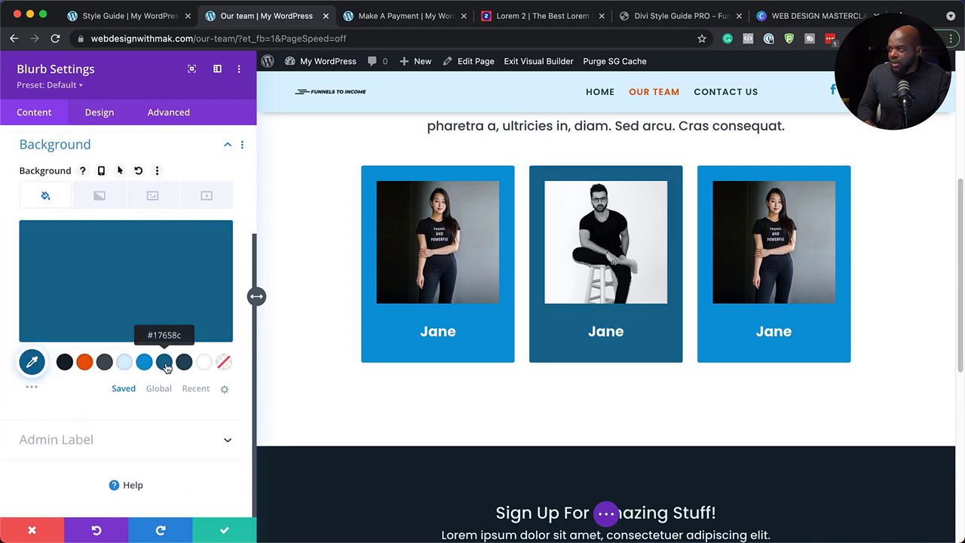
pyautogui.click(183, 362)
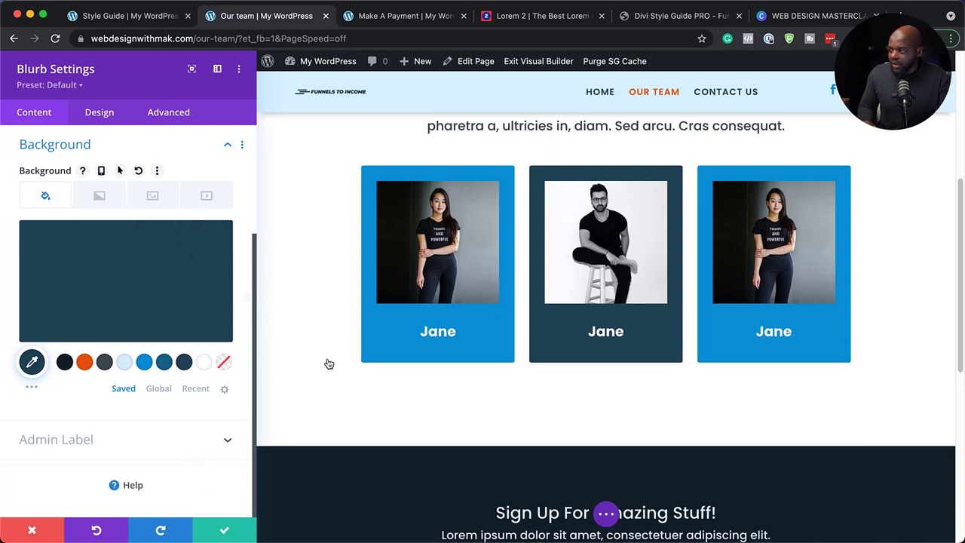
# Rename the middle card's title from Jane to Peter and save it.
pyautogui.scroll(4, 120, 316)
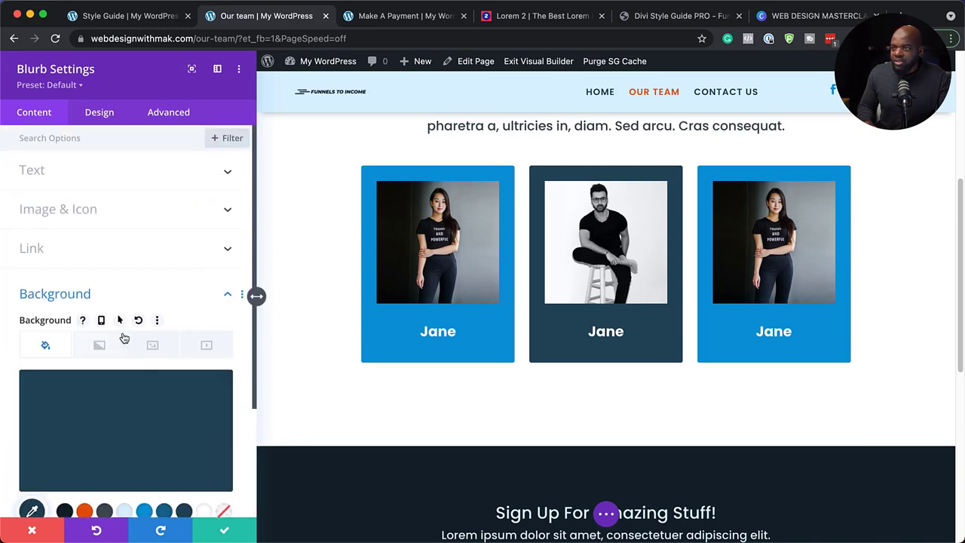
pyautogui.click(65, 173)
pyautogui.doubleClick(54, 215)
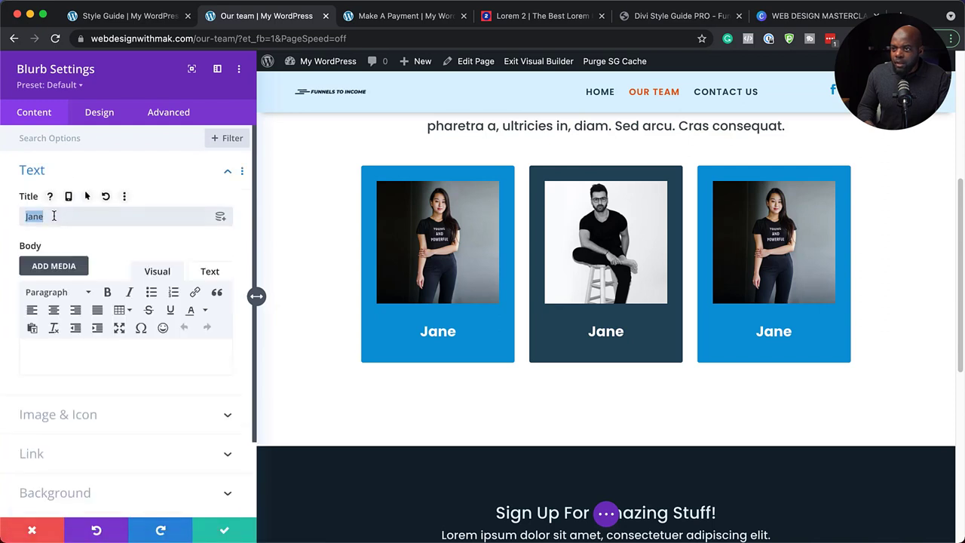
pyautogui.write('Peter')
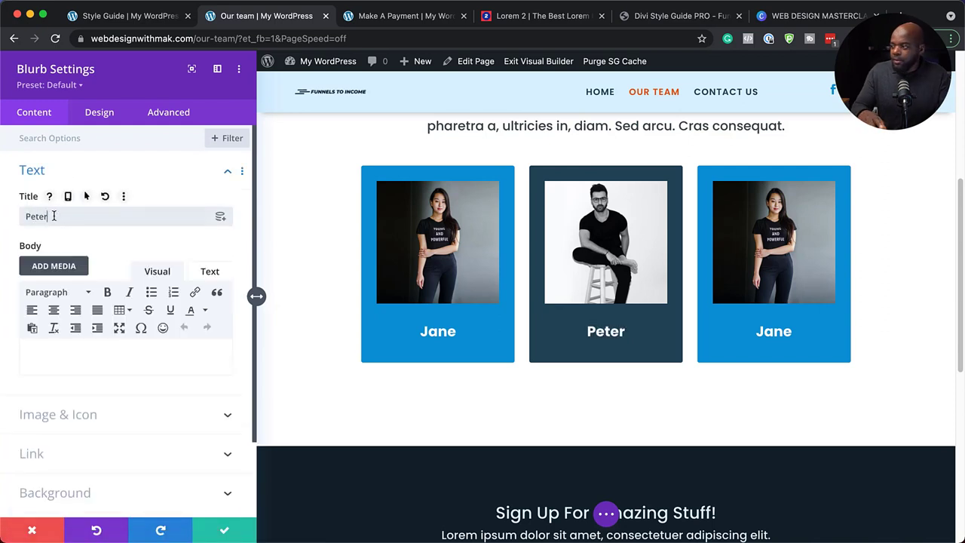
pyautogui.click(225, 531)
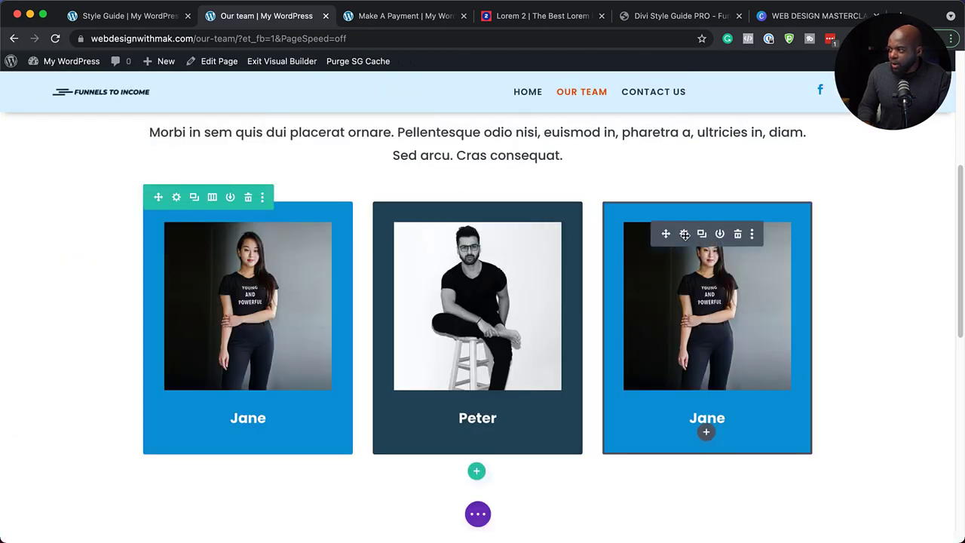
# Set the right card's background colour to near-black #142229.
pyautogui.click(684, 234)
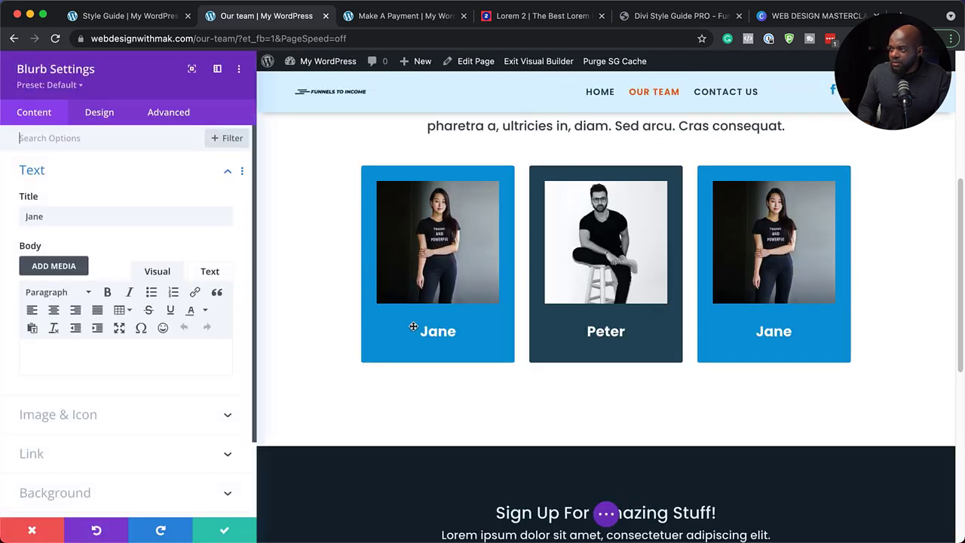
pyautogui.click(89, 494)
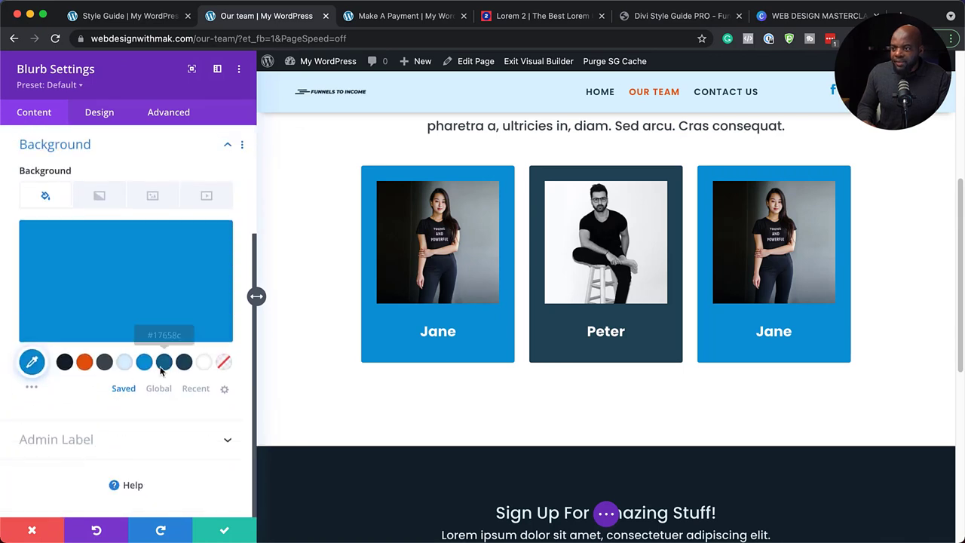
pyautogui.click(186, 363)
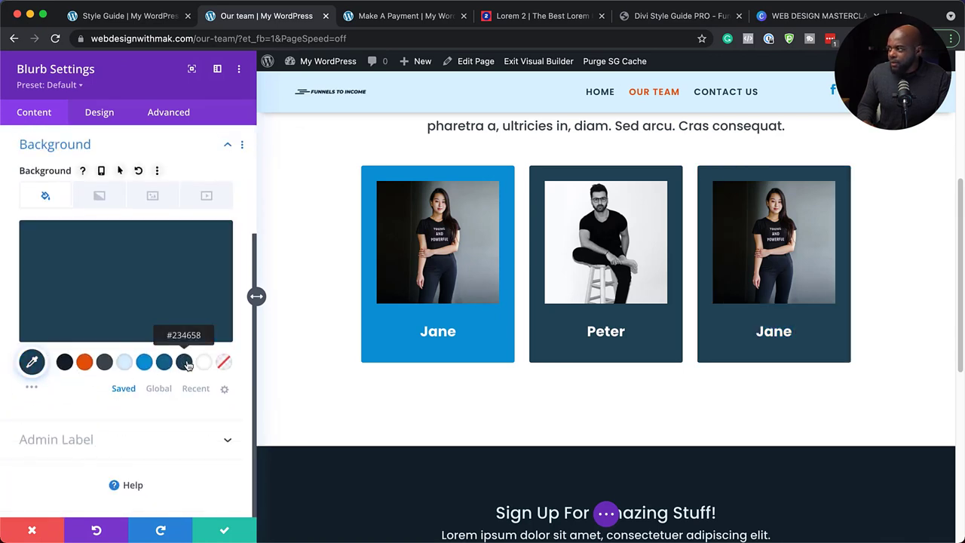
pyautogui.click(64, 364)
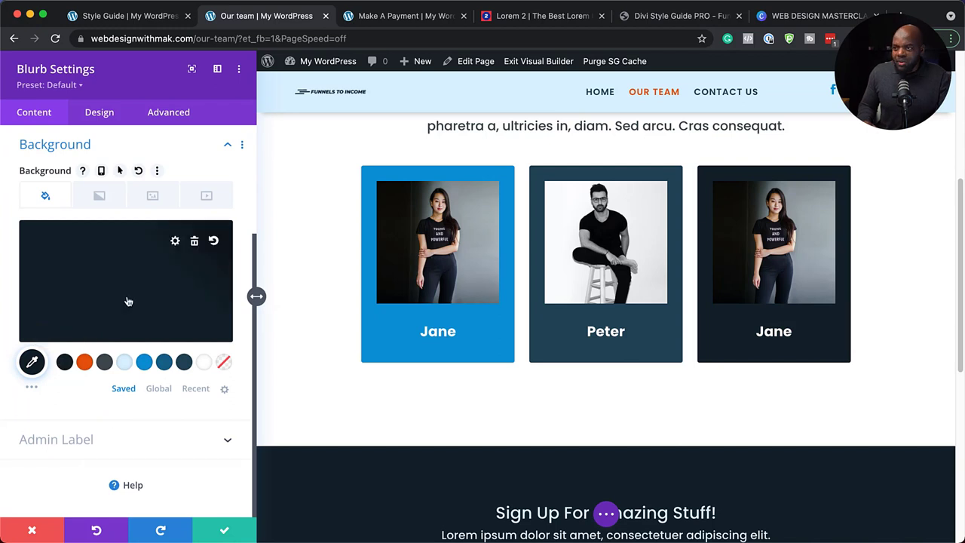
# Replace the right card's photo with the man against a teal wall.
pyautogui.scroll(3, 119, 396)
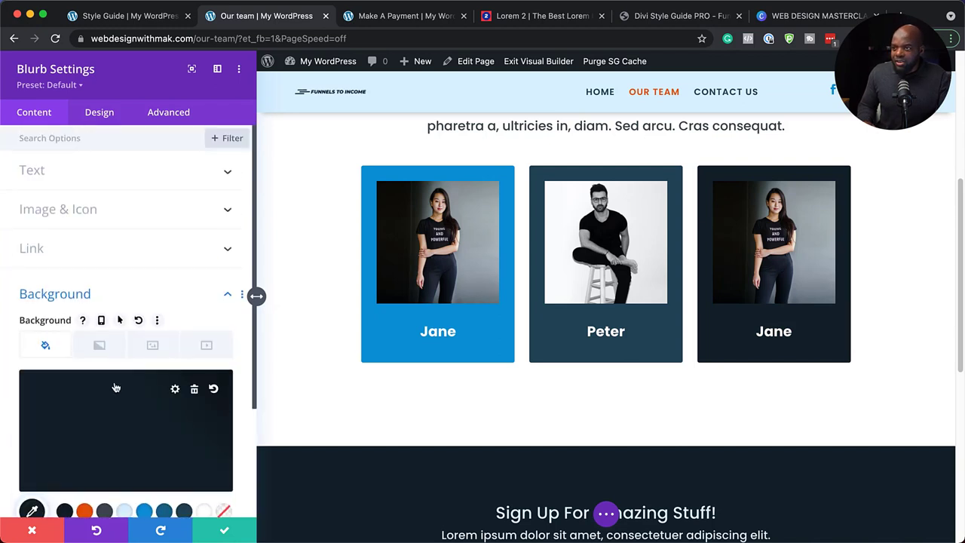
pyautogui.click(78, 212)
pyautogui.click(150, 284)
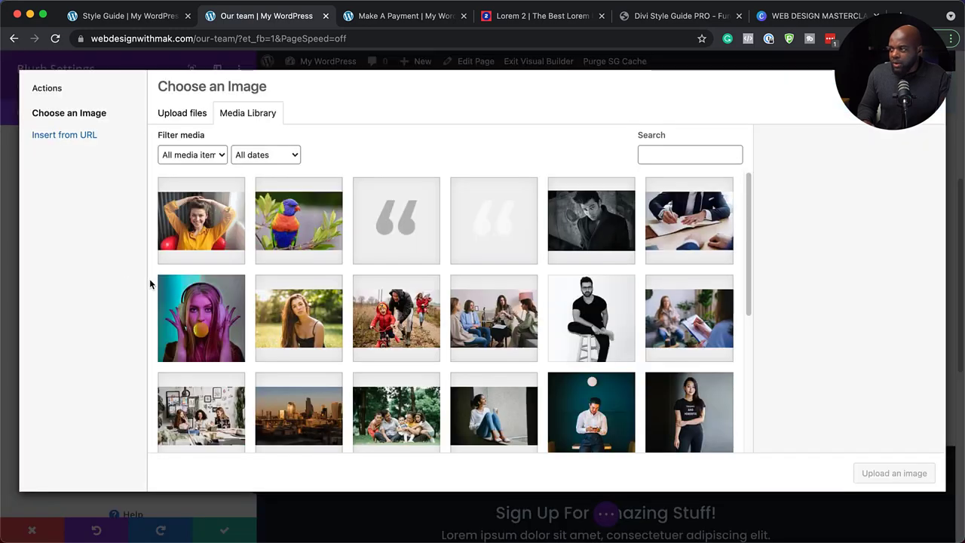
pyautogui.scroll(-2, 428, 354)
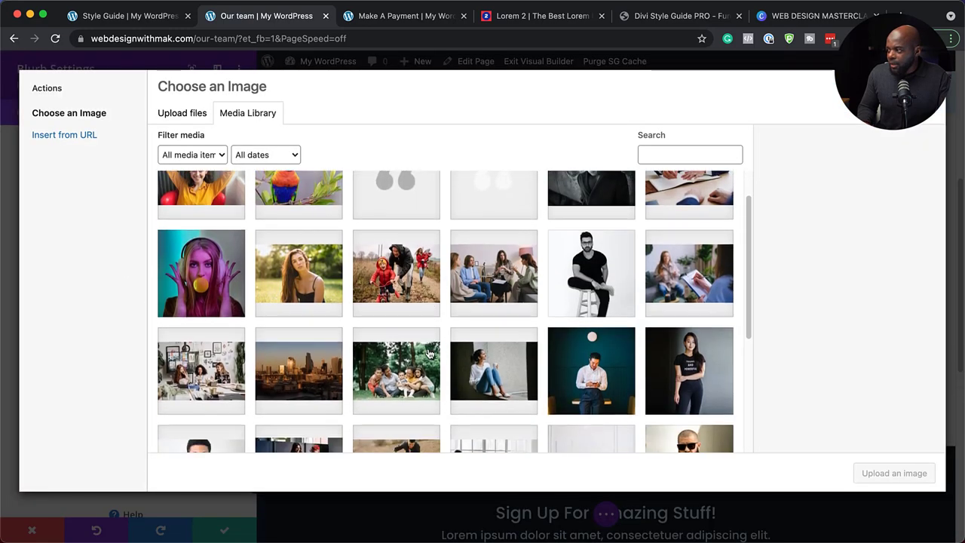
pyautogui.click(593, 368)
pyautogui.click(867, 472)
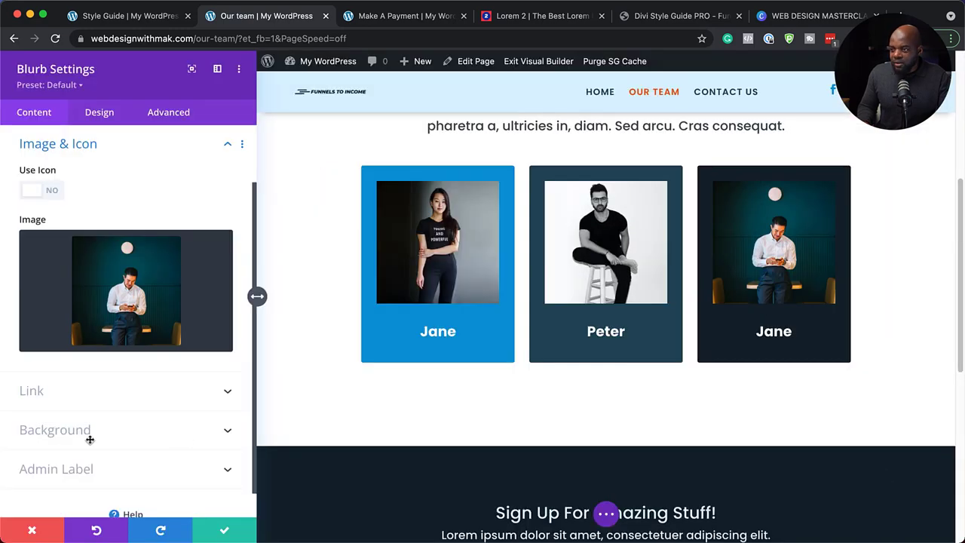
# Rename the right card's title from Jane to Nathan and save it.
pyautogui.scroll(2, 83, 218)
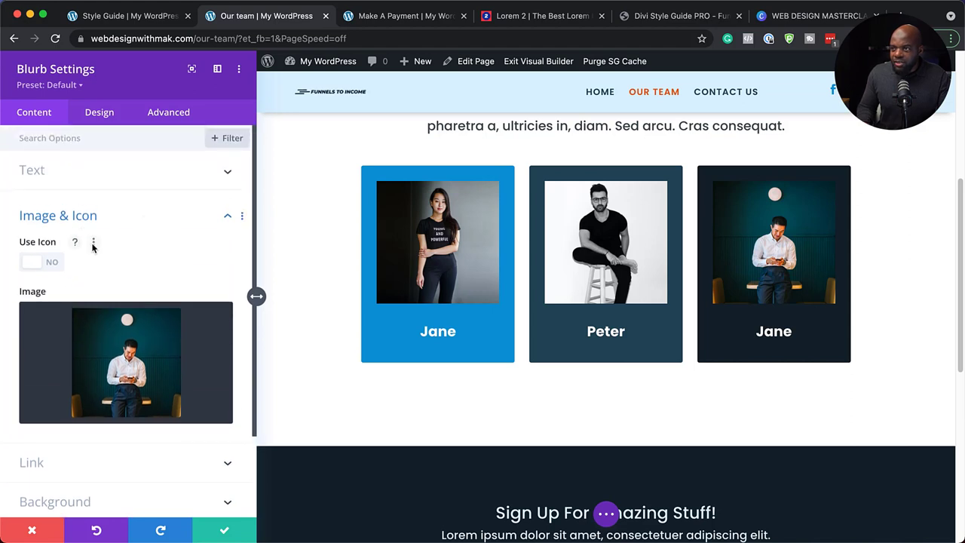
pyautogui.click(97, 173)
pyautogui.doubleClick(77, 217)
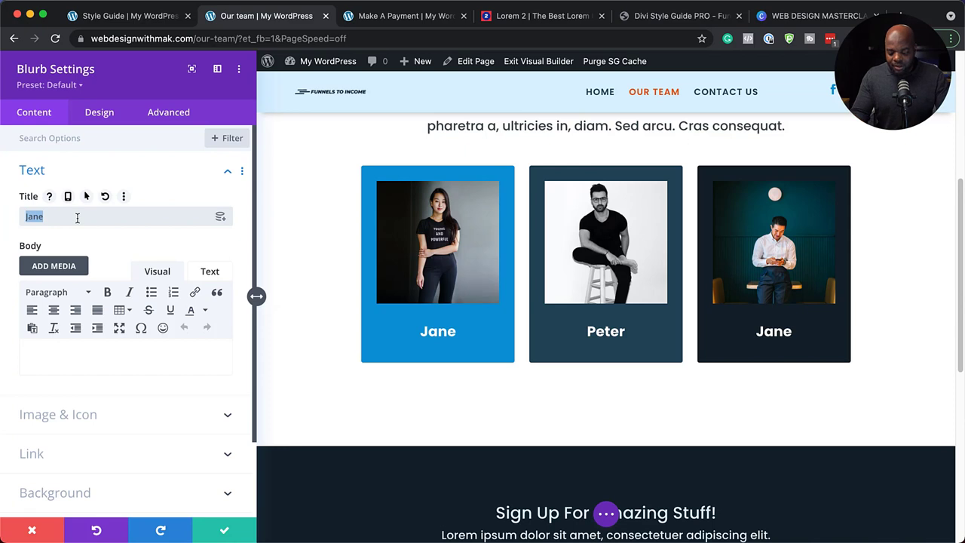
pyautogui.write('Nathan')
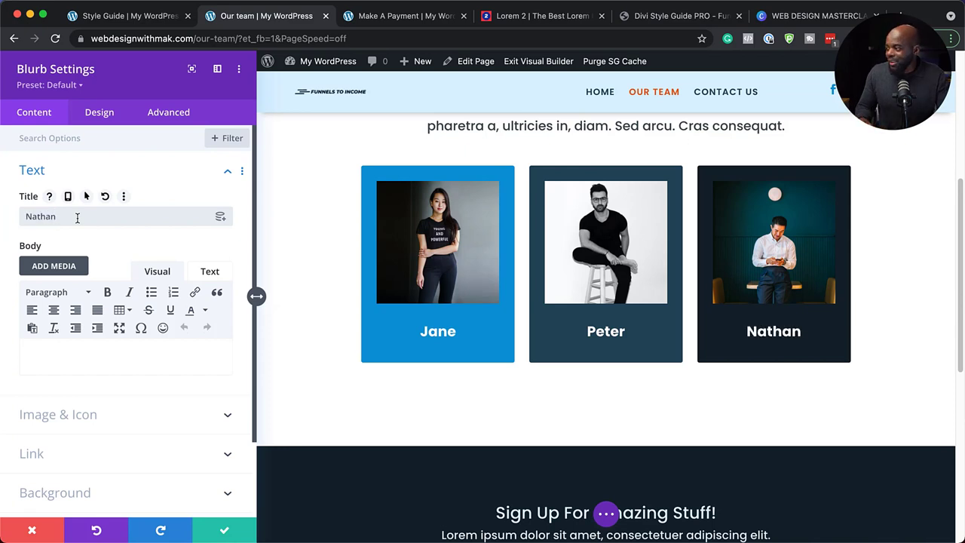
pyautogui.click(226, 531)
# Add a regular section with a two-column row below the team cards, inserting an Image module.
pyautogui.scroll(5, 942, 379)
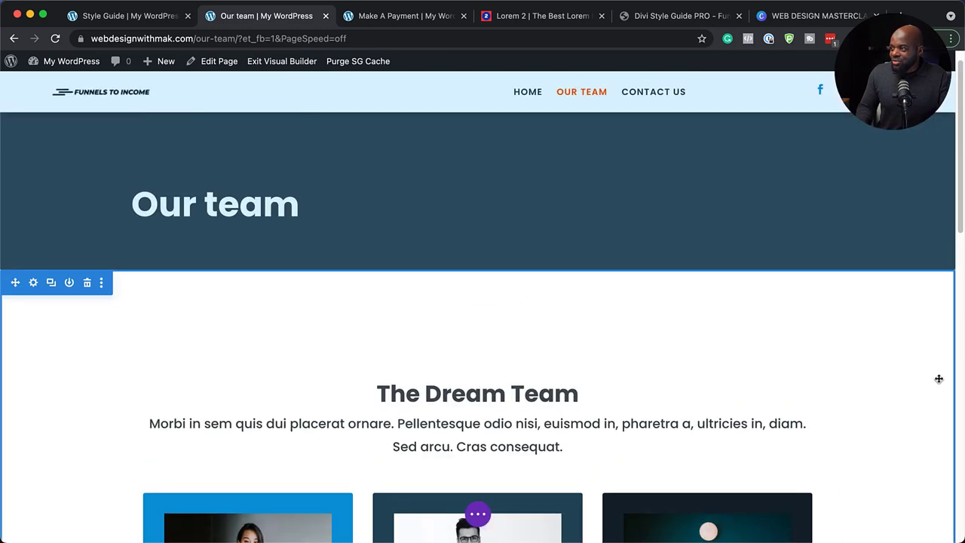
pyautogui.scroll(-3, 938, 379)
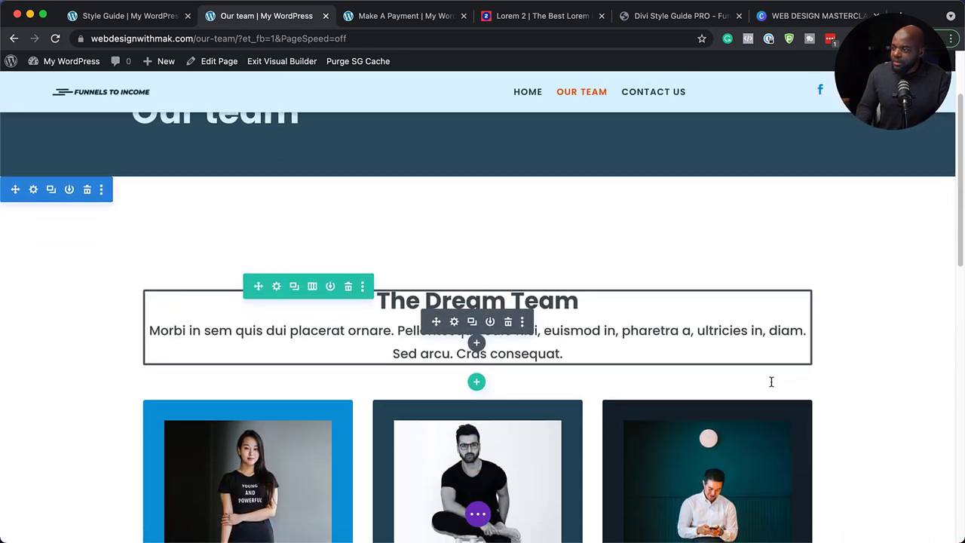
pyautogui.scroll(-8, 771, 382)
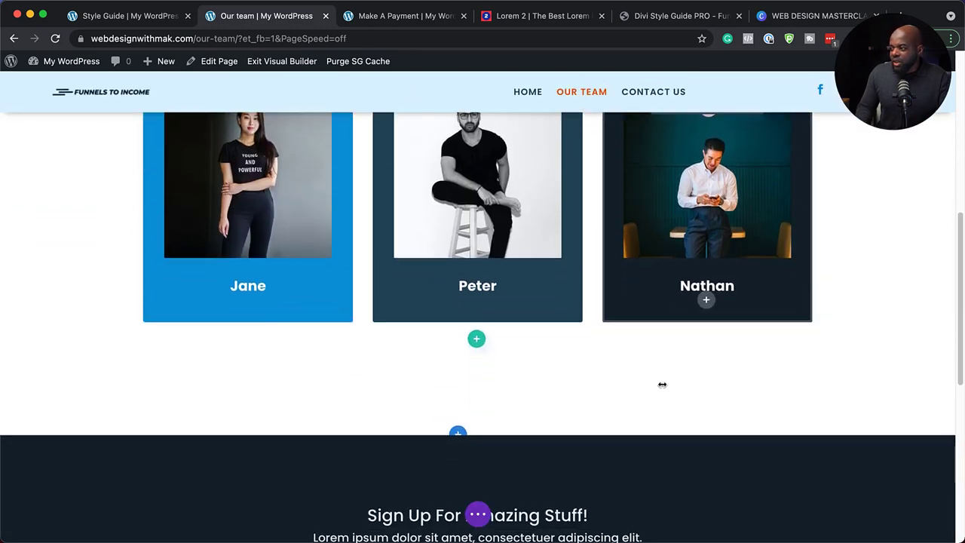
pyautogui.click(458, 433)
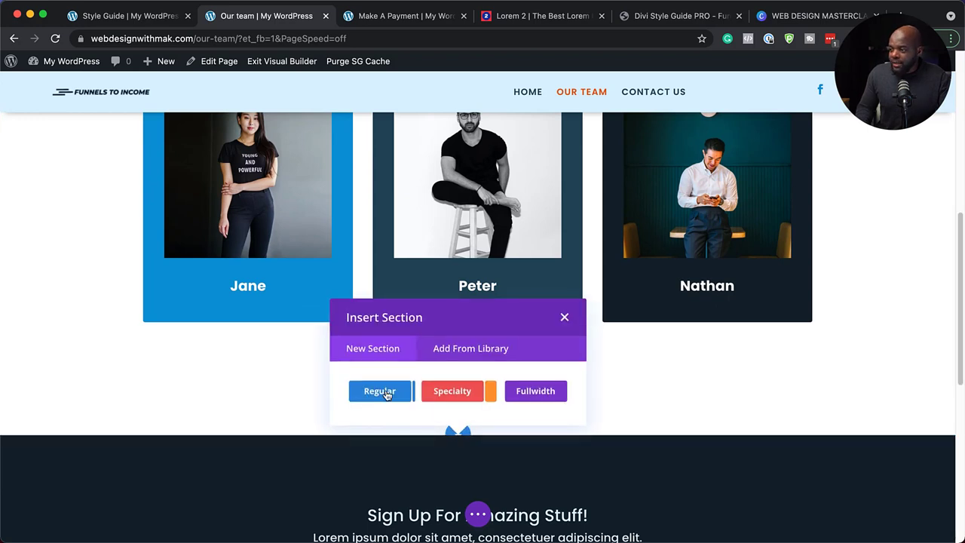
pyautogui.click(381, 391)
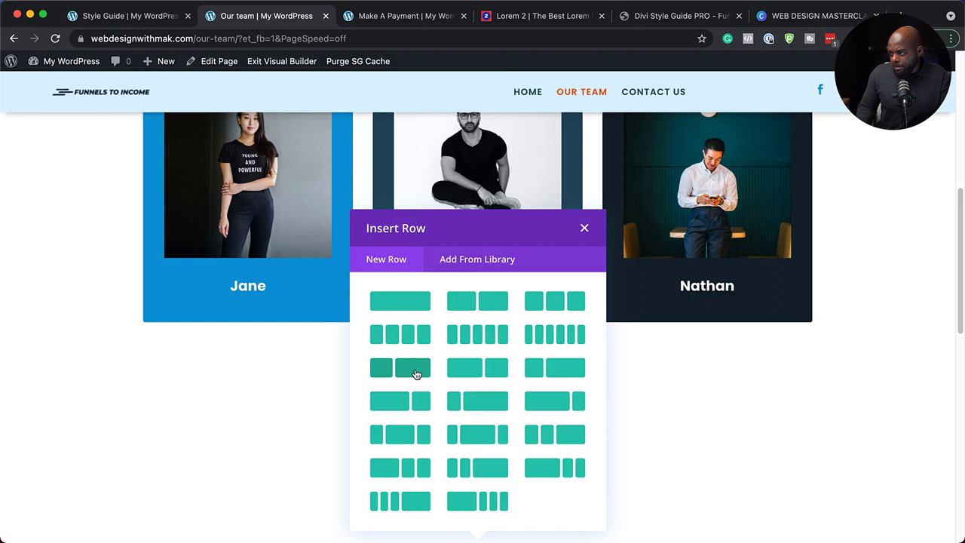
pyautogui.click(478, 370)
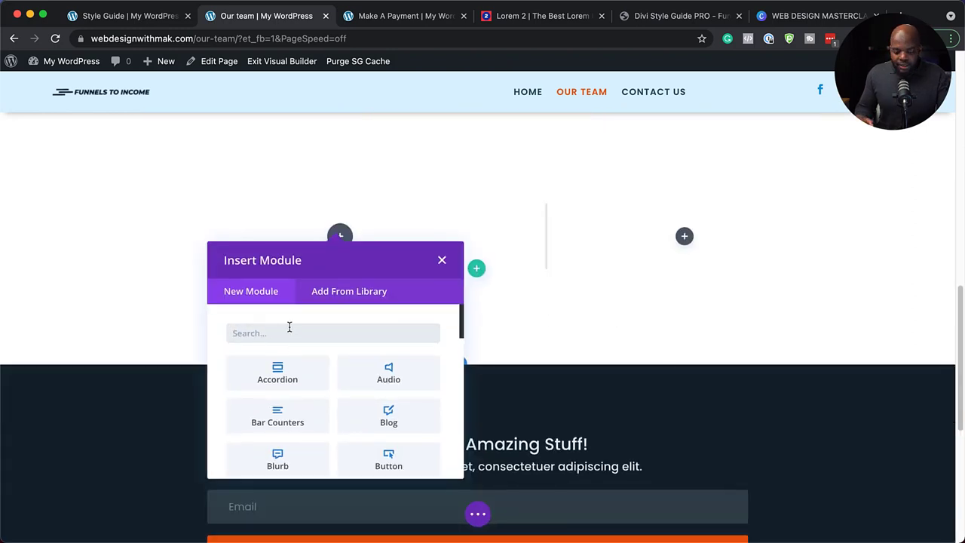
pyautogui.write('image')
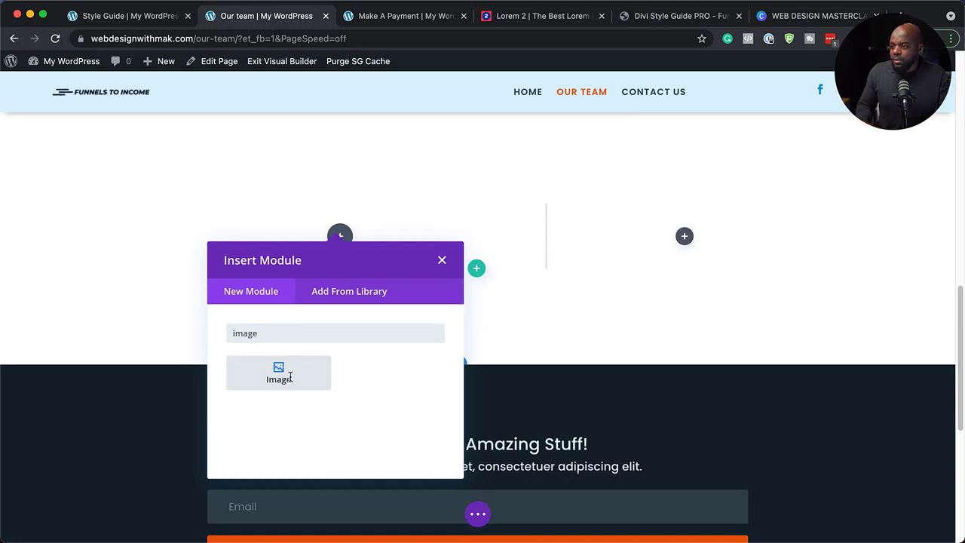
pyautogui.click(279, 373)
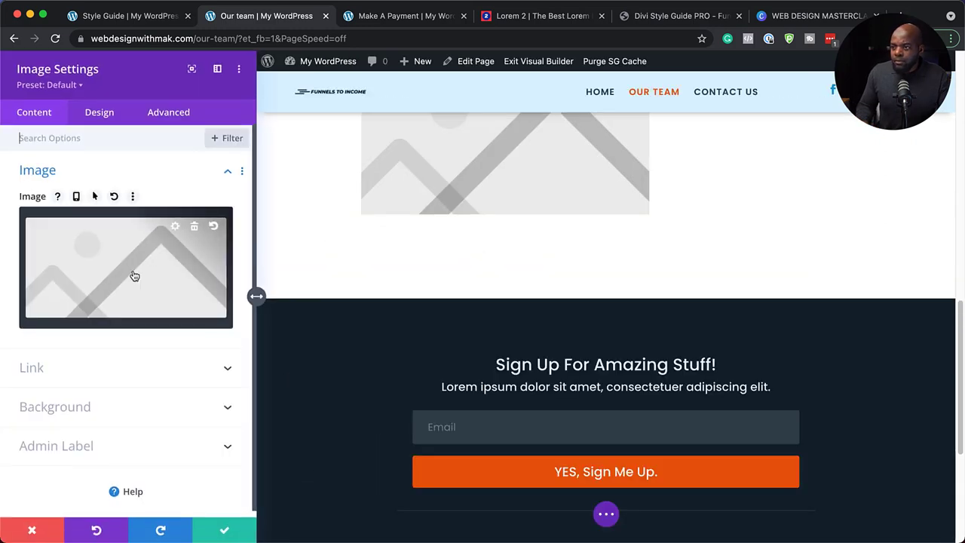
# Set the left-column Image module to the confetti-celebration photo and save.
pyautogui.click(135, 275)
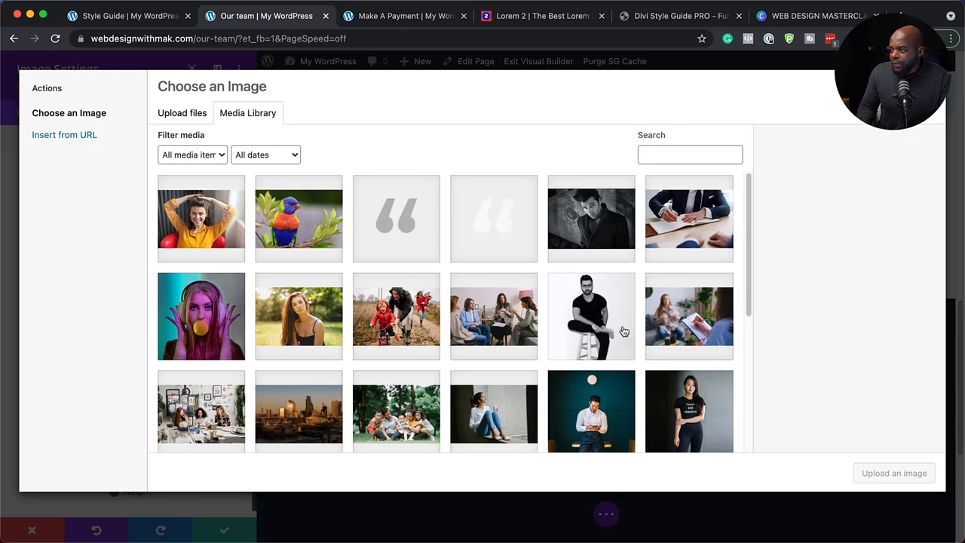
pyautogui.scroll(-3, 624, 332)
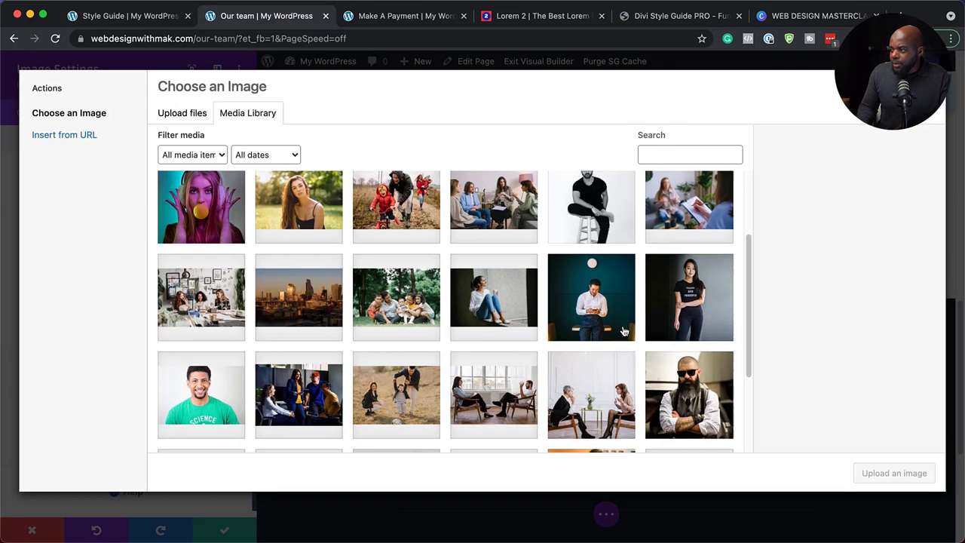
pyautogui.scroll(-5, 623, 332)
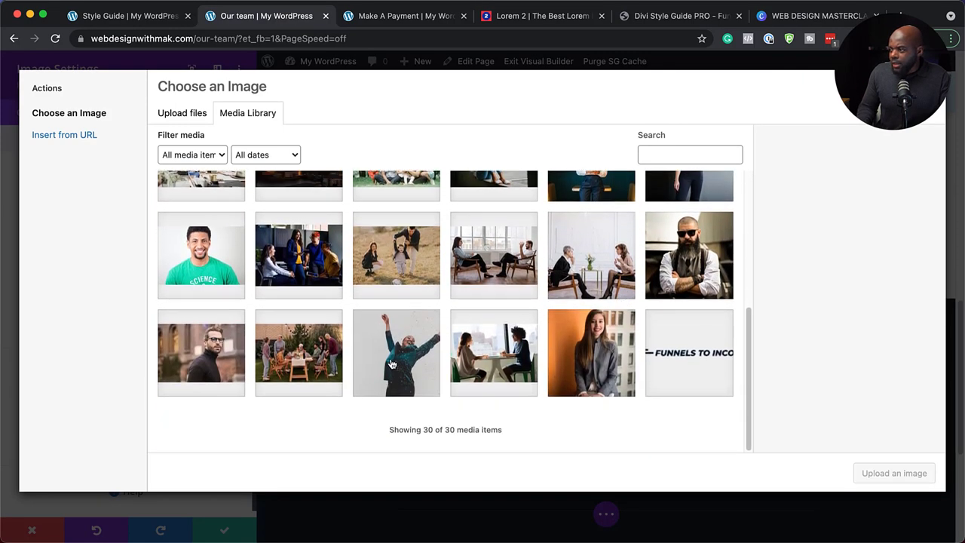
pyautogui.click(392, 364)
pyautogui.click(859, 470)
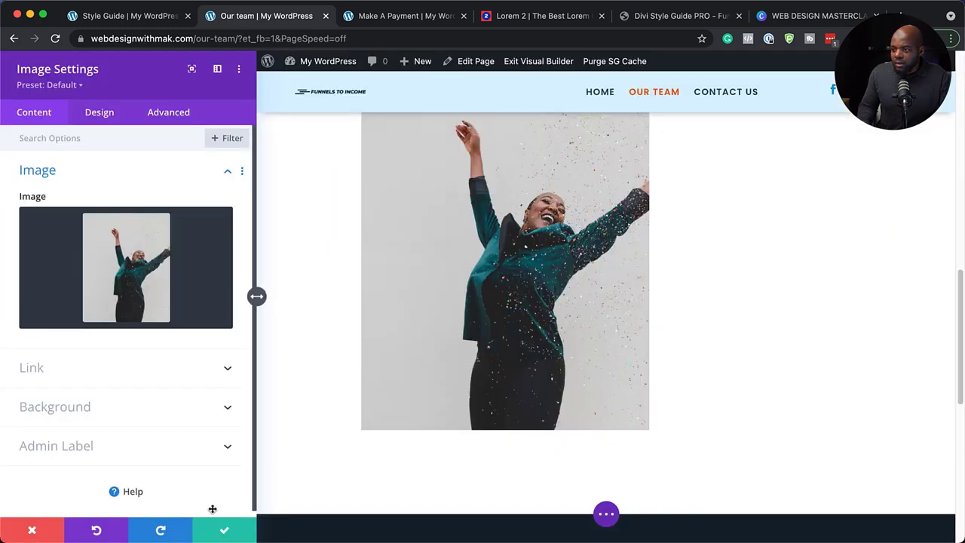
pyautogui.click(218, 531)
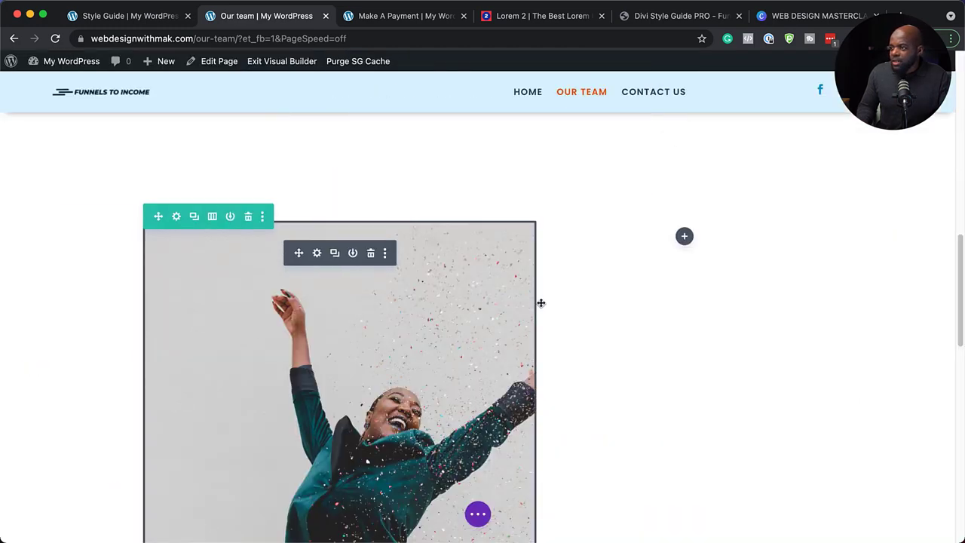
# Add a Text module to the right column beside the photo.
pyautogui.click(684, 236)
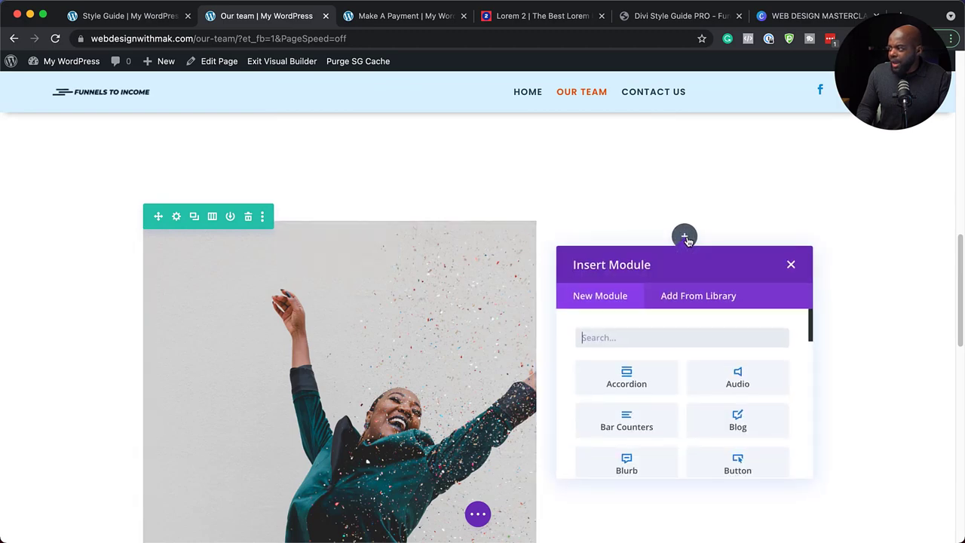
pyautogui.write('text')
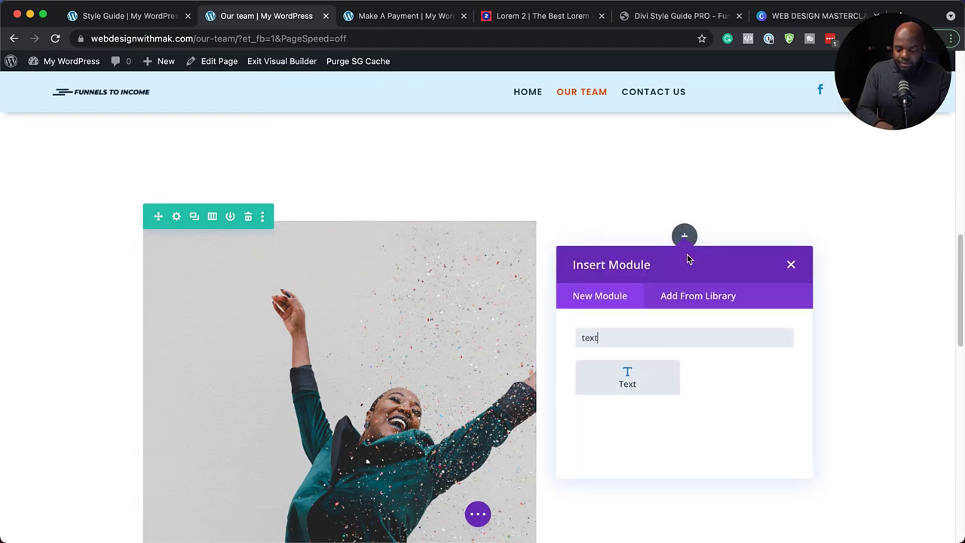
pyautogui.click(649, 375)
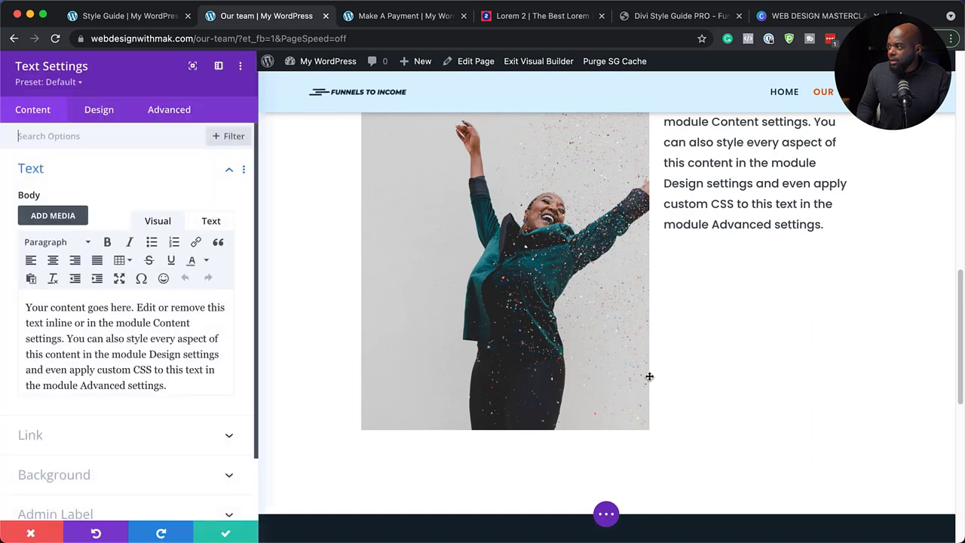
# Copy four lorem ipsum paragraphs from the Lorem 2 generator page.
pyautogui.scroll(-2, 755, 363)
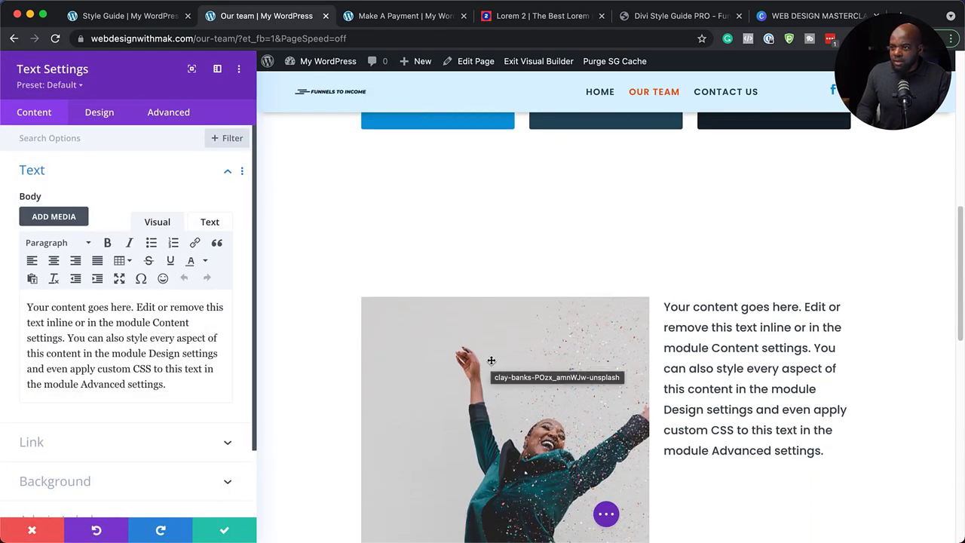
pyautogui.click(546, 21)
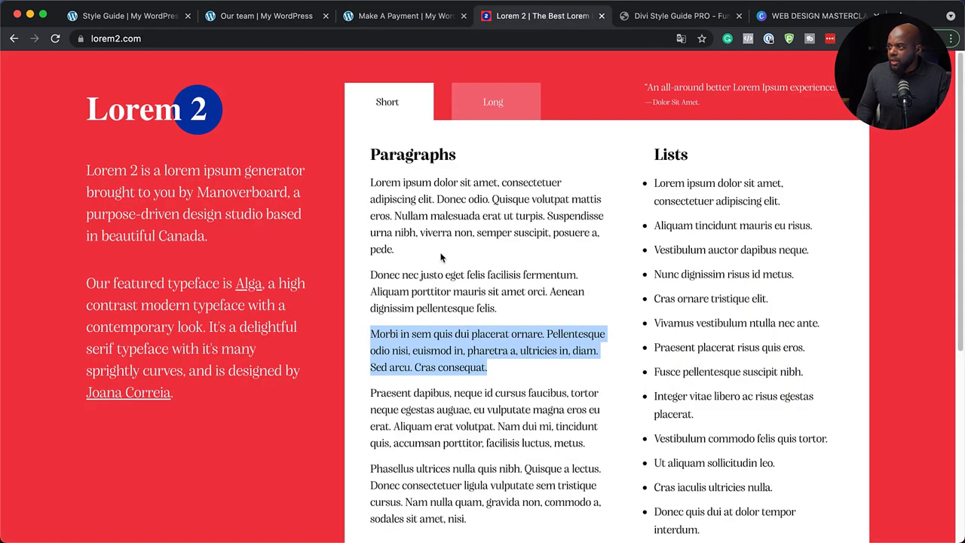
pyautogui.moveTo(370, 271); pyautogui.dragTo(491, 510)
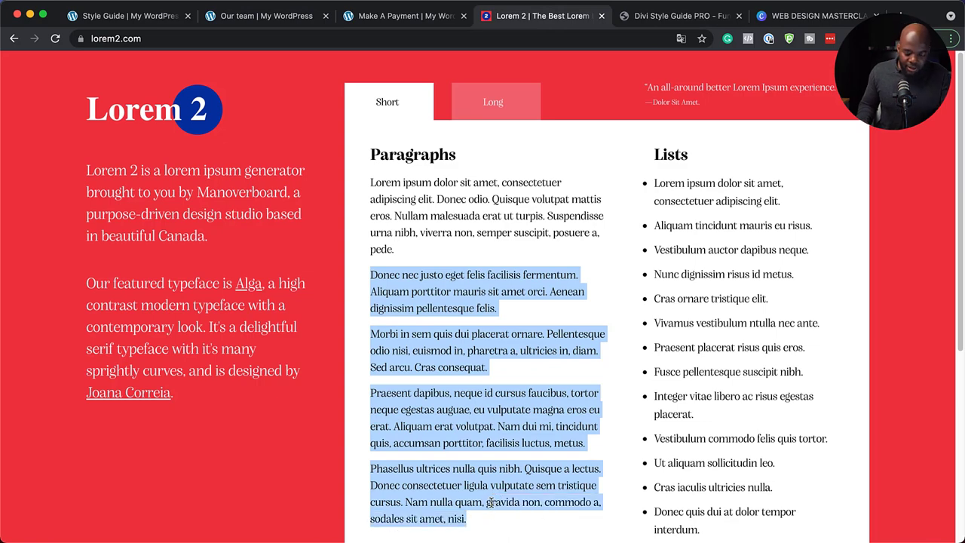
pyautogui.click(285, 15)
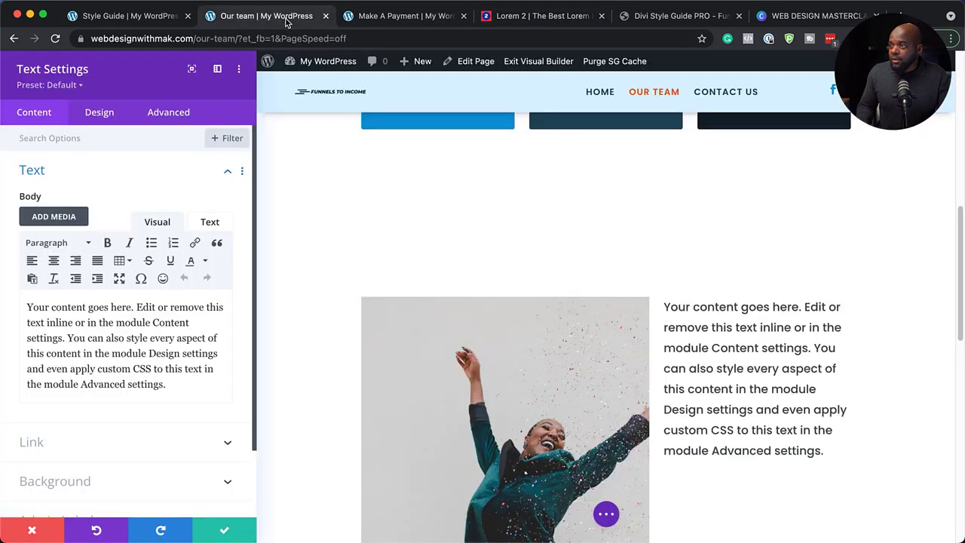
# Replace the placeholder text with the lorem paragraphs under a 'The Journey To Success' line.
pyautogui.moveTo(177, 386); pyautogui.dragTo(3, 295)
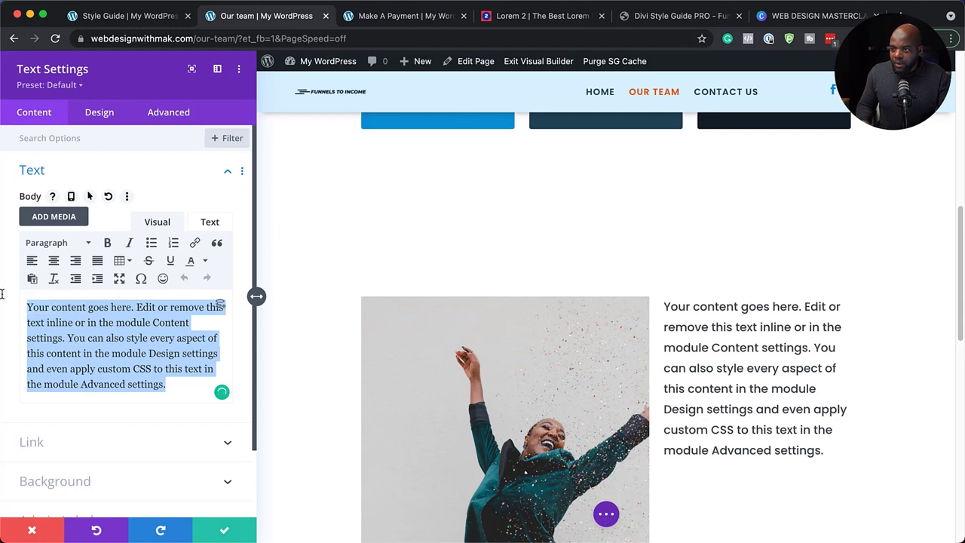
pyautogui.hotkey('ctrl', 'v')
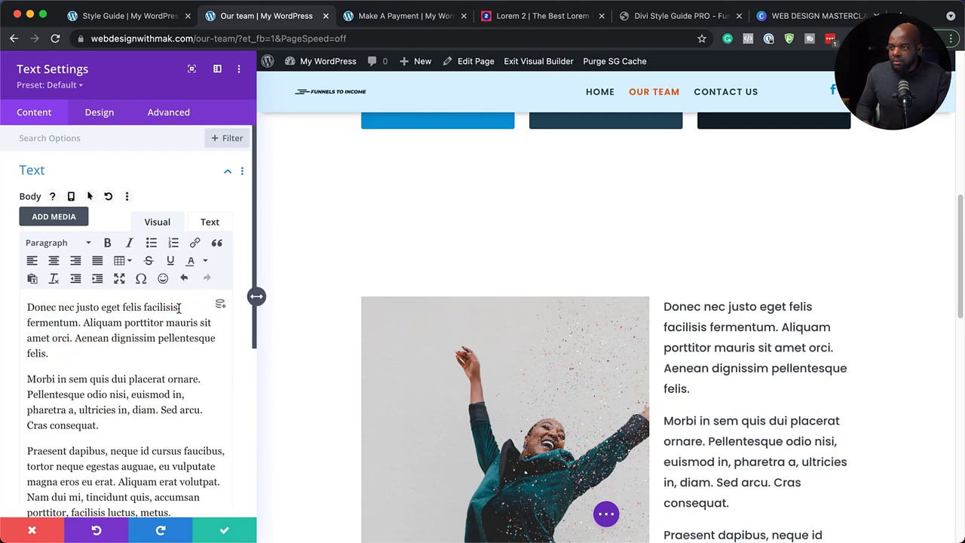
pyautogui.press('Return')
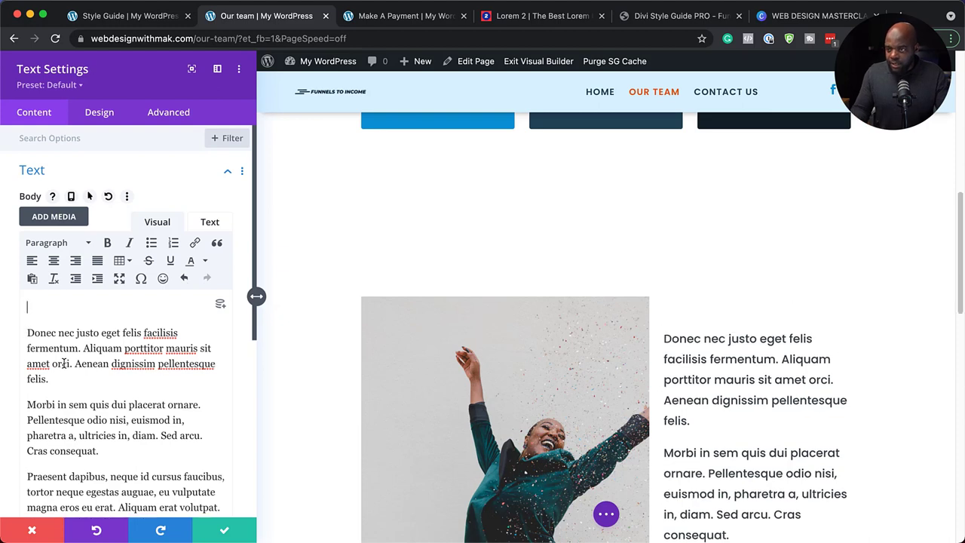
pyautogui.press('BackSpace')
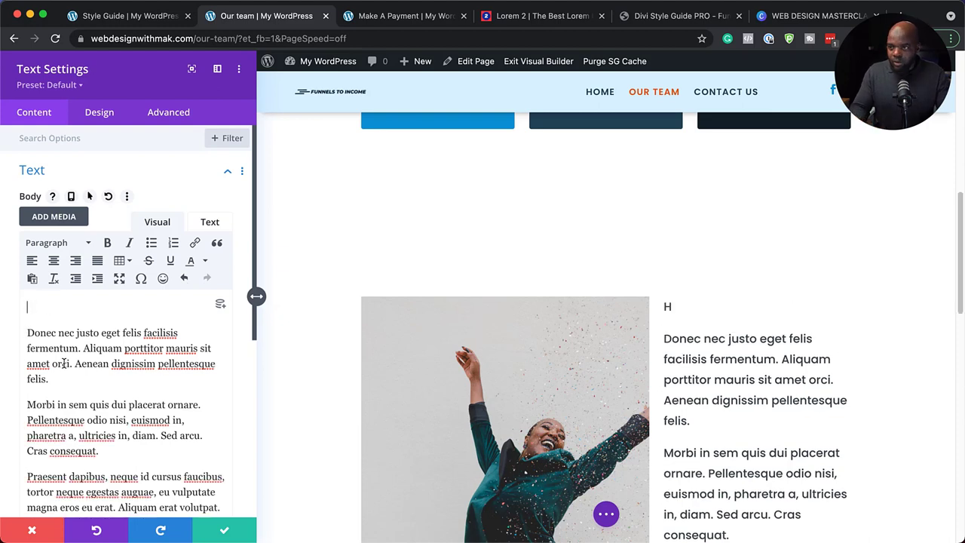
pyautogui.write('The Journey To Success.')
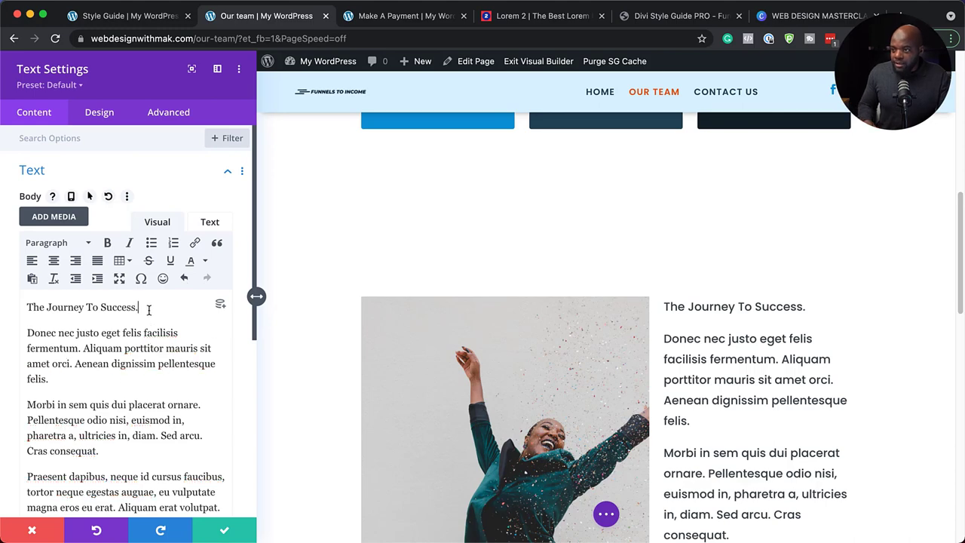
# Format the first line as Heading 2 with the Heading Two preset and save.
pyautogui.moveTo(148, 310); pyautogui.dragTo(12, 300)
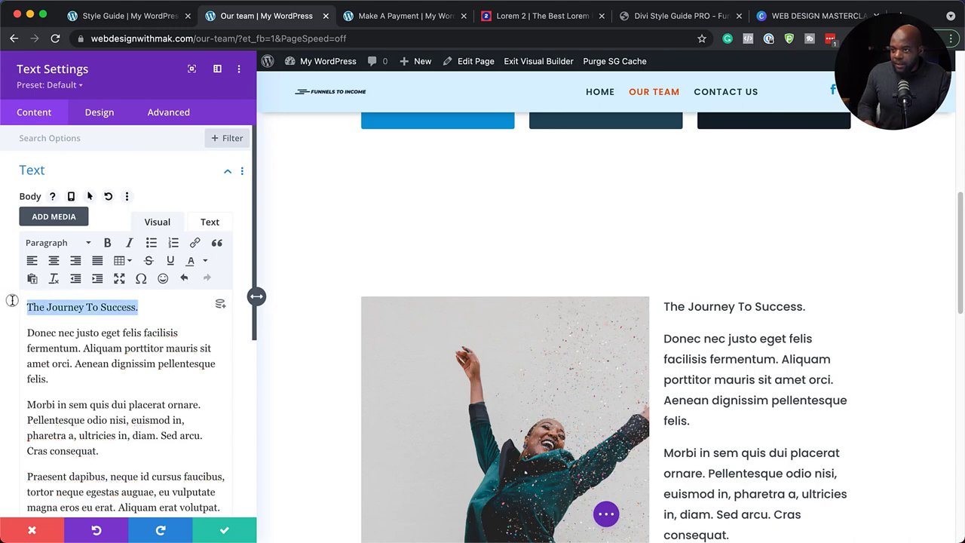
pyautogui.click(64, 85)
pyautogui.click(140, 120)
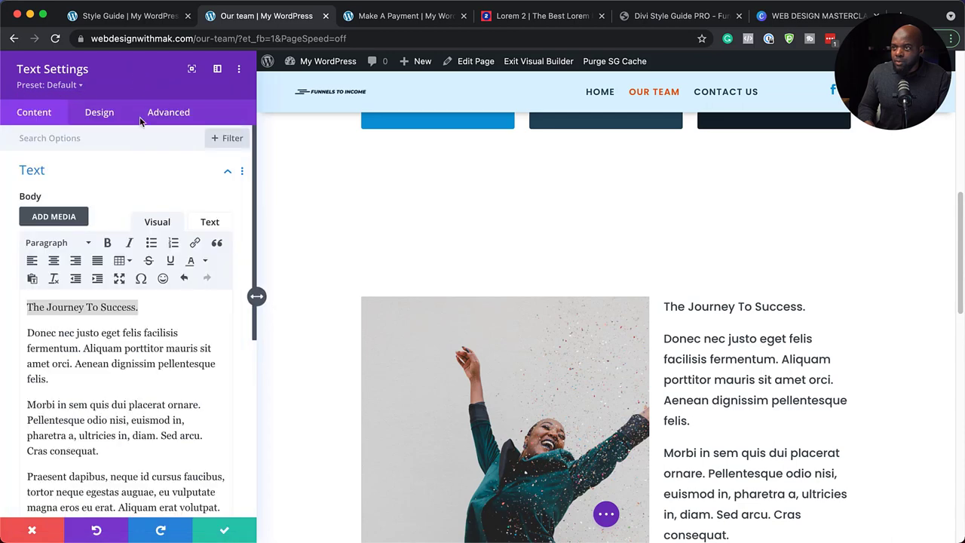
pyautogui.click(71, 245)
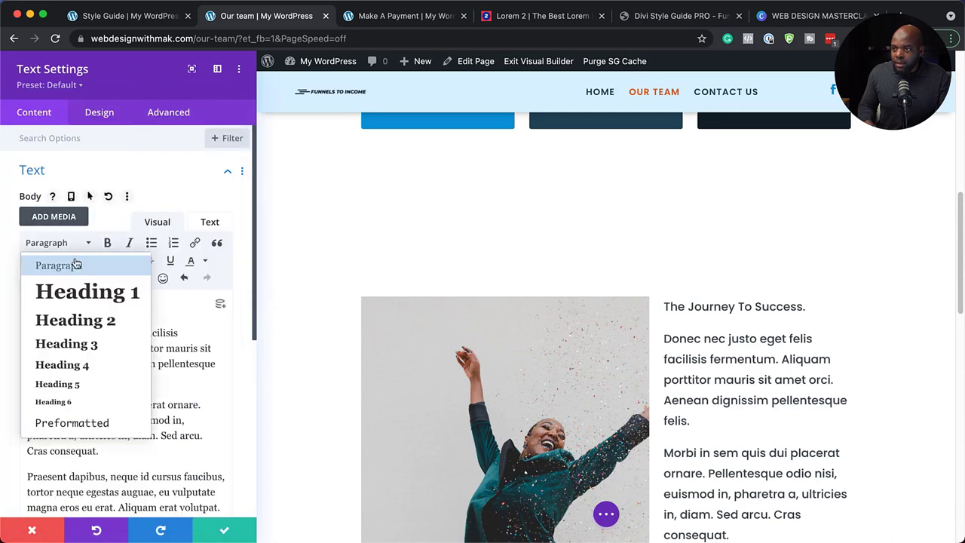
pyautogui.click(97, 328)
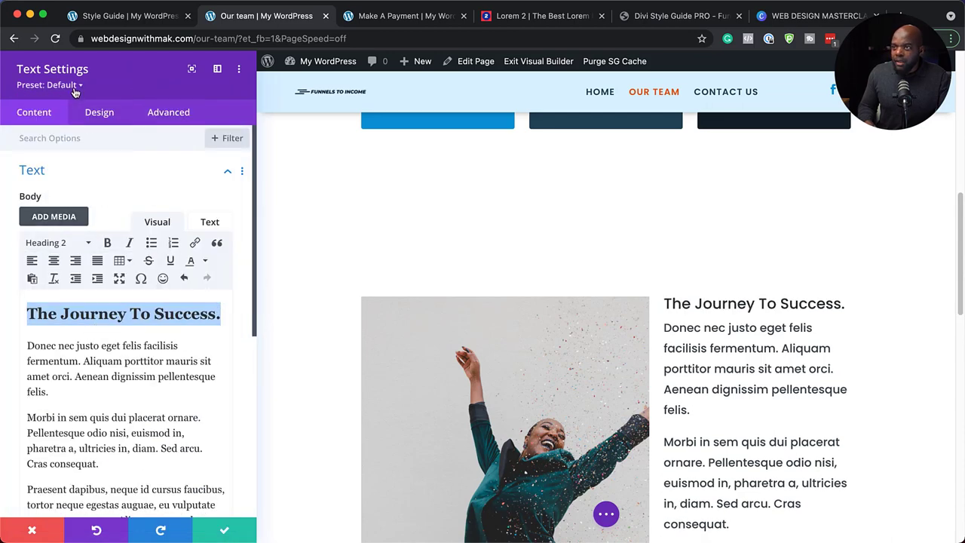
pyautogui.click(76, 88)
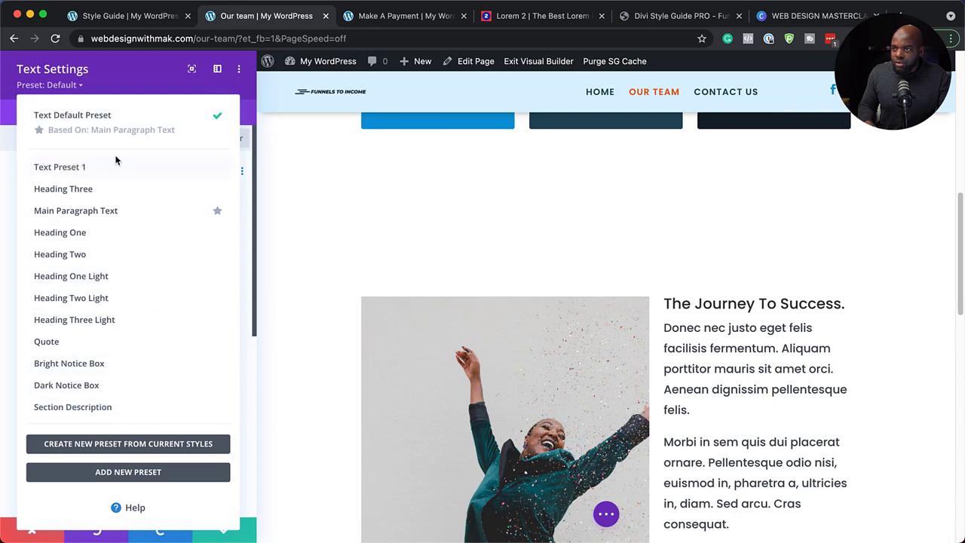
pyautogui.click(90, 255)
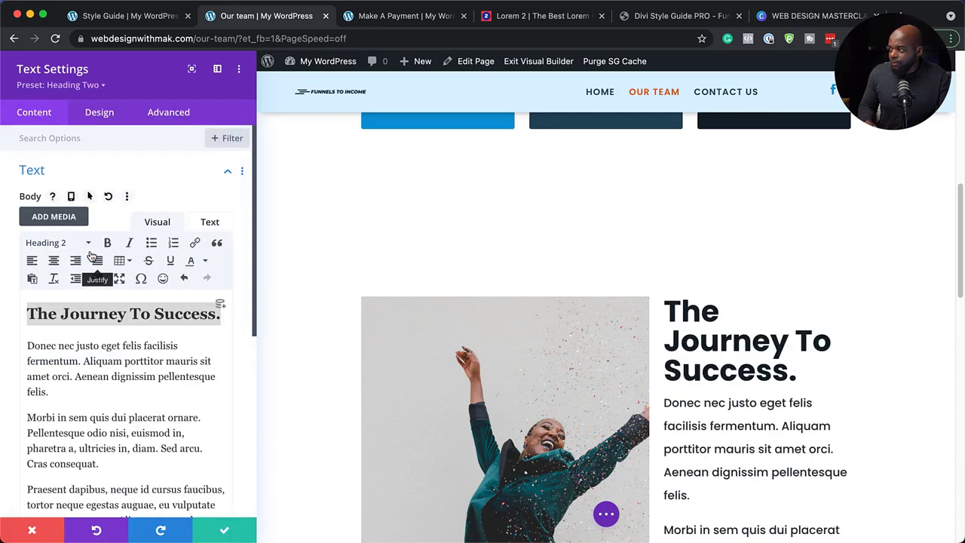
pyautogui.click(224, 534)
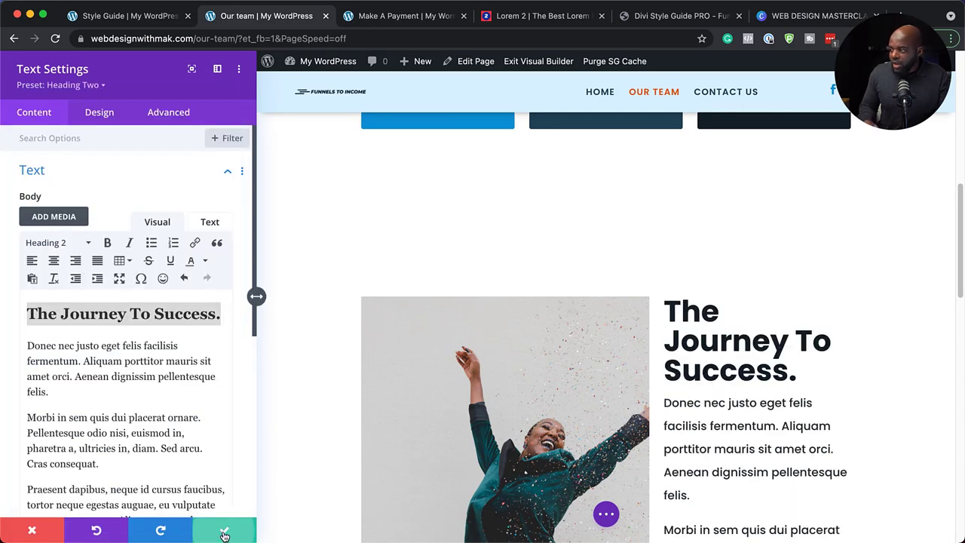
pyautogui.scroll(-3, 799, 380)
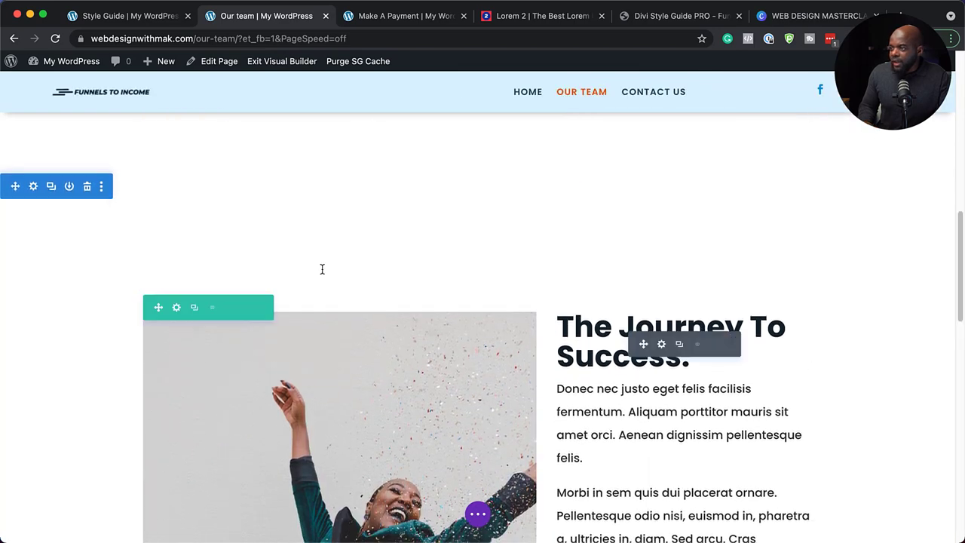
# Set the Journey section's background colour to light blue #d8f1fe and save.
pyautogui.click(33, 186)
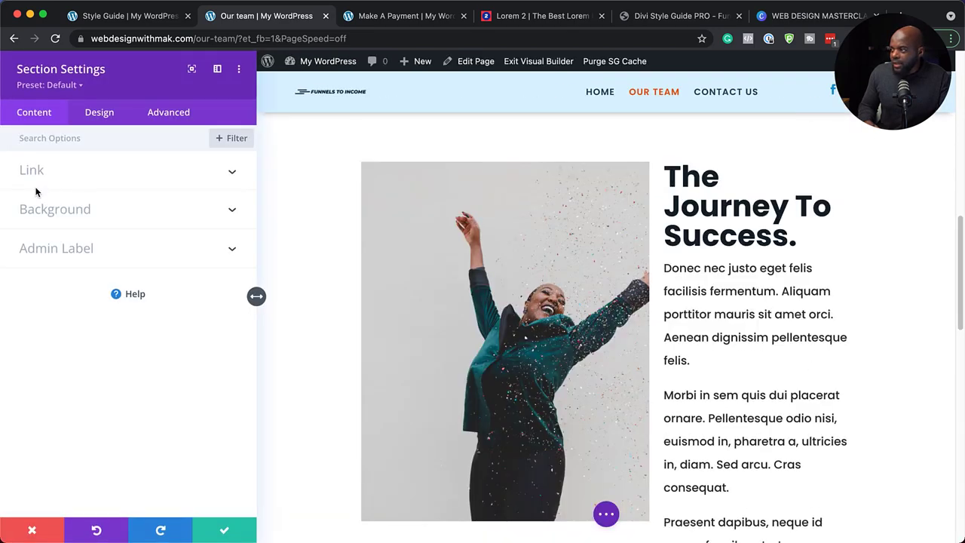
pyautogui.click(72, 216)
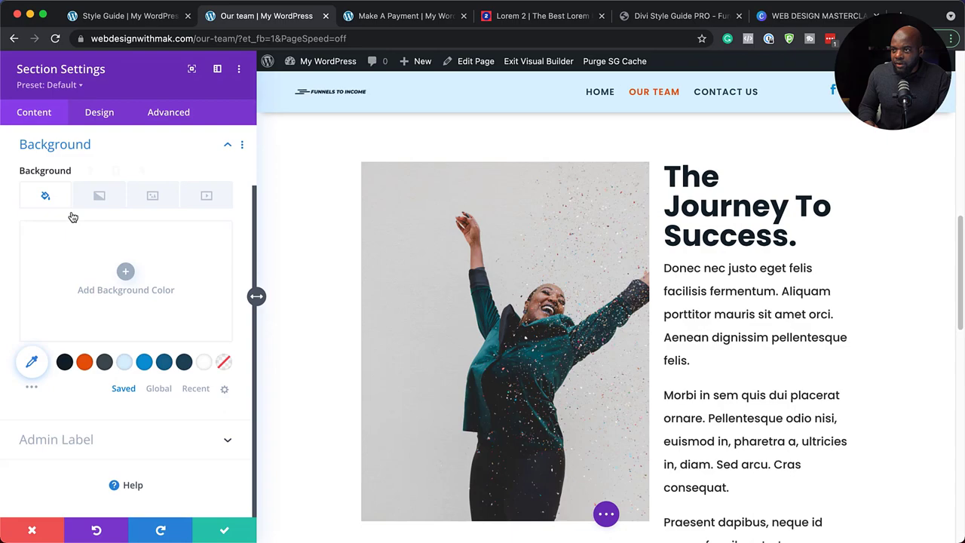
pyautogui.click(124, 362)
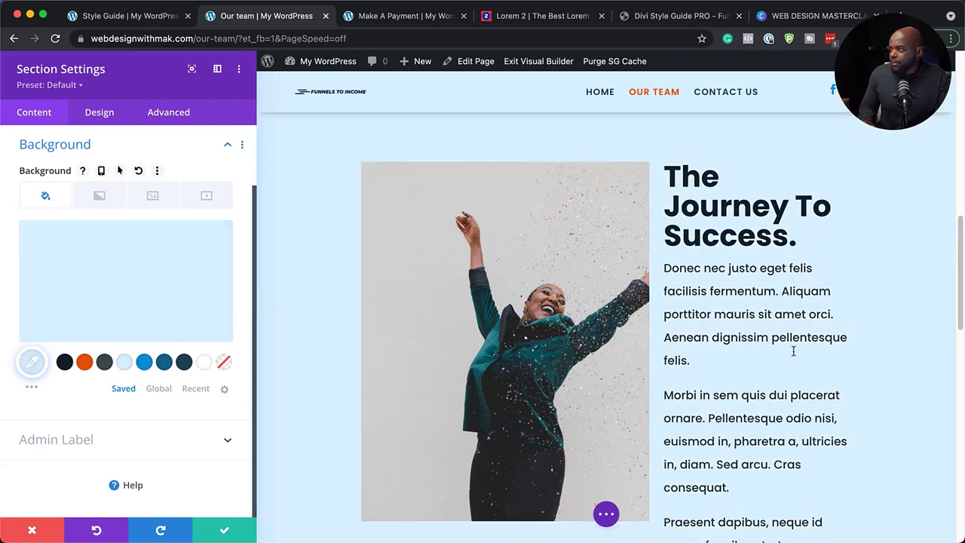
pyautogui.scroll(5, 792, 348)
pyautogui.scroll(-10, 793, 351)
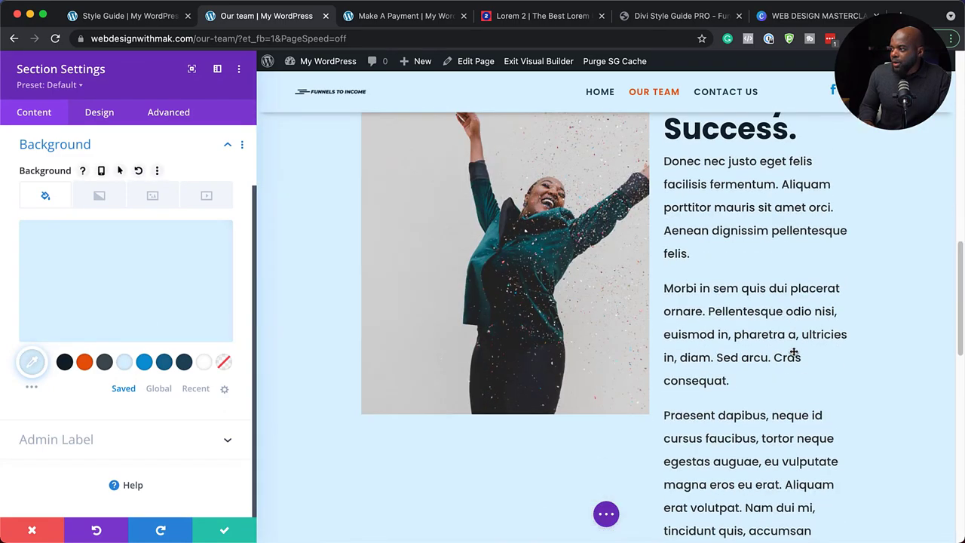
pyautogui.click(225, 533)
pyautogui.scroll(3, 852, 237)
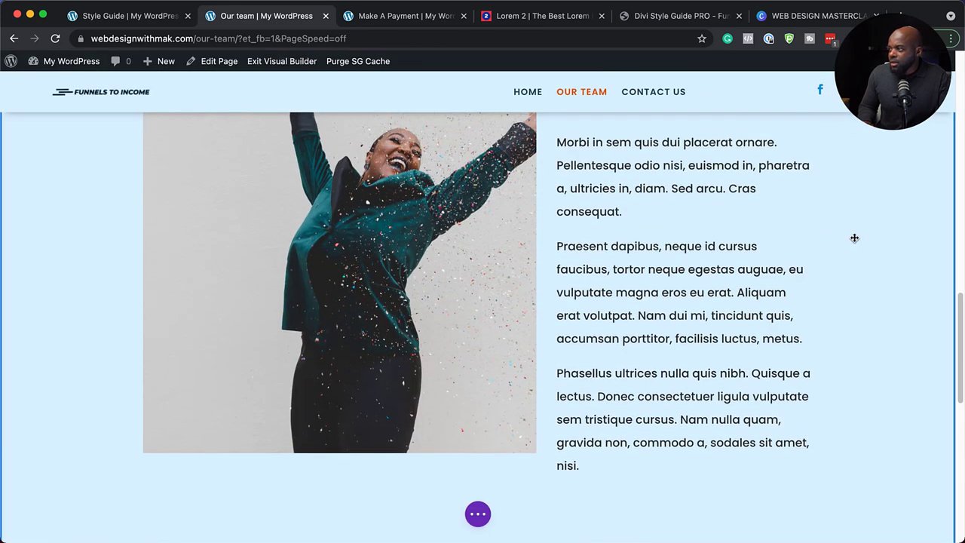
pyautogui.scroll(3, 854, 238)
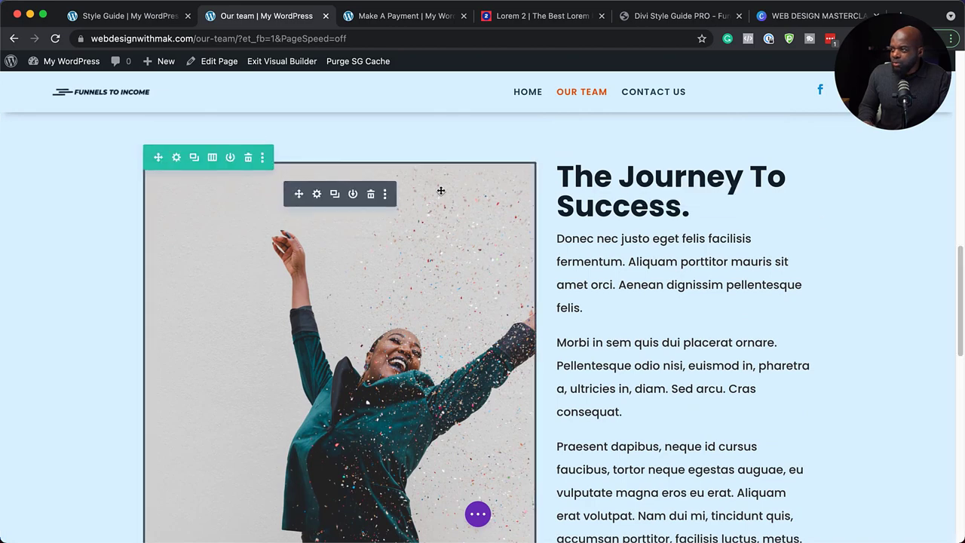
# Switch the Journey row to a 1/3 + 2/3 column layout and review the page.
pyautogui.click(213, 158)
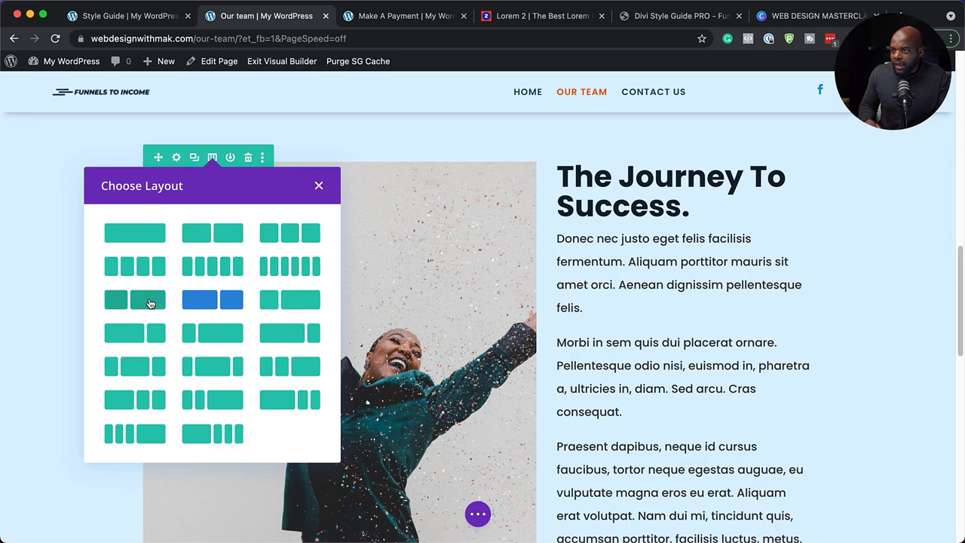
pyautogui.click(150, 302)
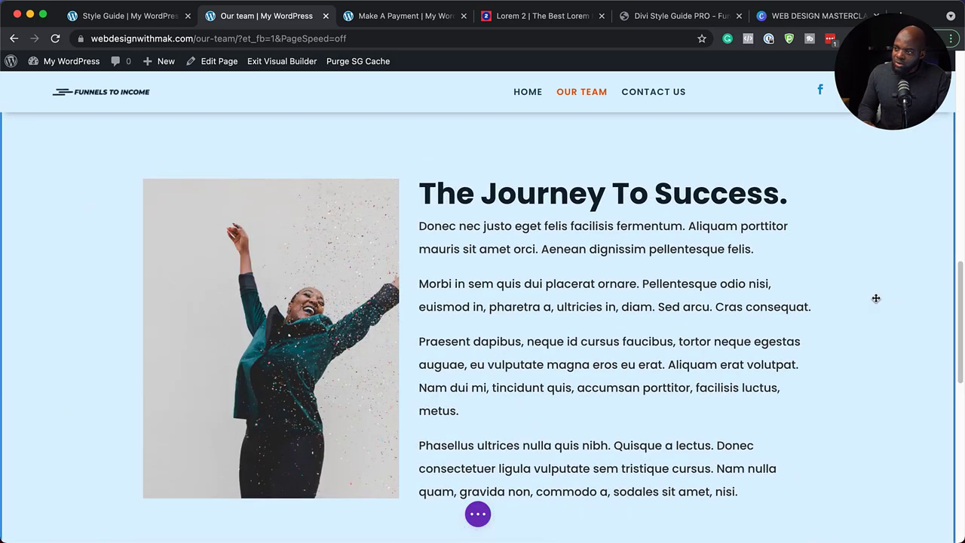
pyautogui.scroll(4, 876, 298)
pyautogui.scroll(1, 876, 298)
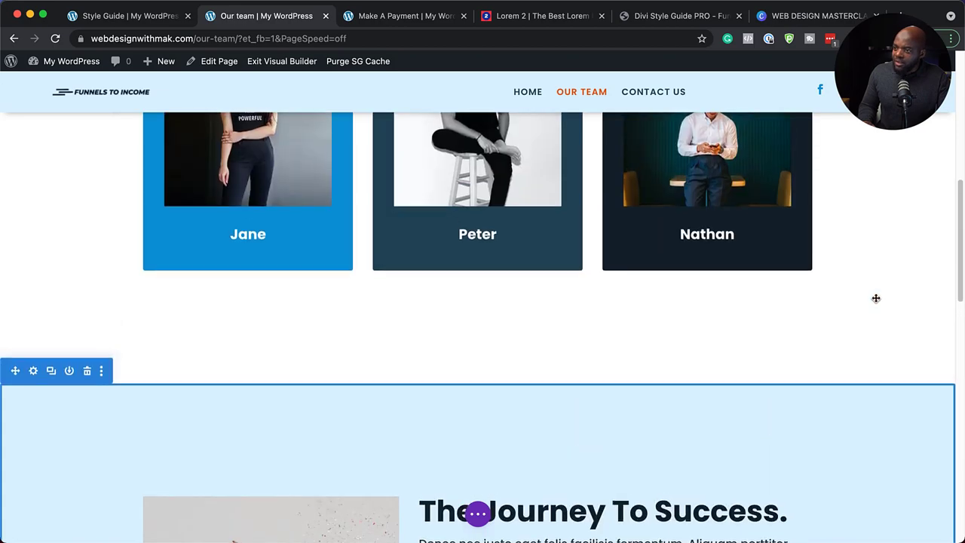
pyautogui.scroll(3, 876, 298)
pyautogui.scroll(-3, 876, 298)
pyautogui.scroll(-5, 876, 297)
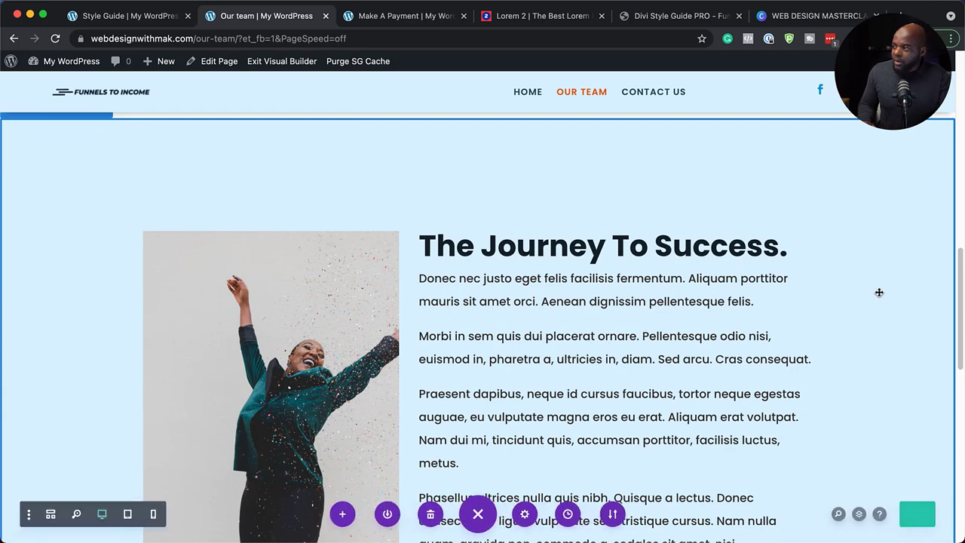
pyautogui.scroll(2, 879, 292)
pyautogui.scroll(10, 879, 292)
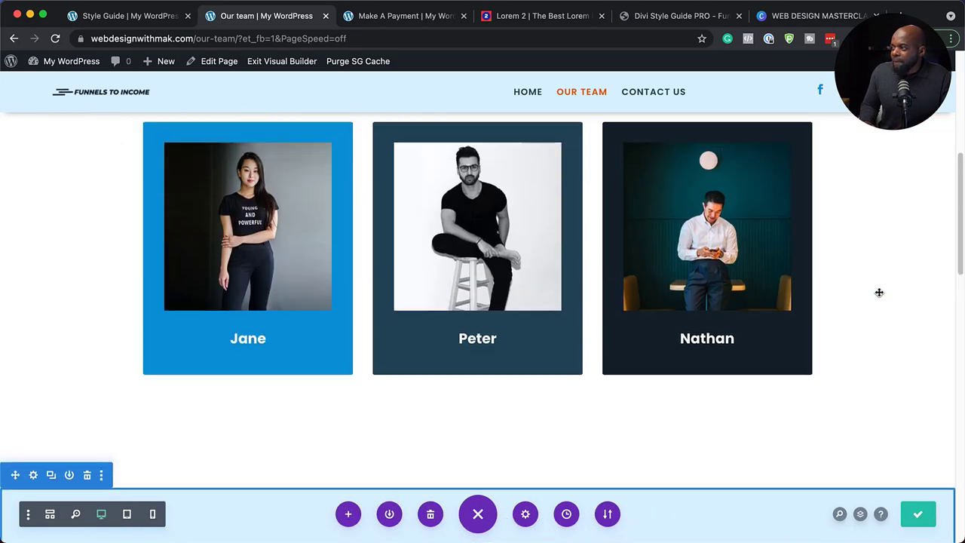
pyautogui.scroll(-15, 879, 292)
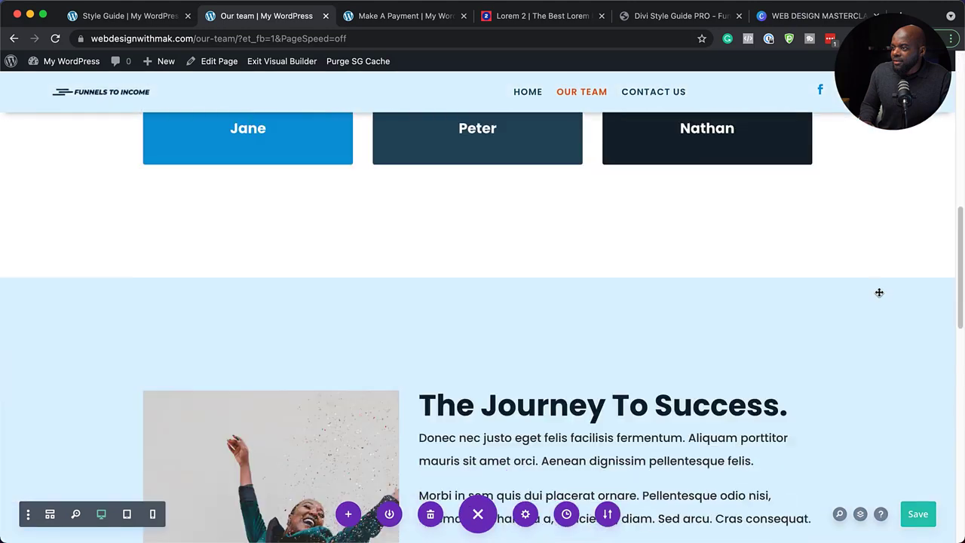
pyautogui.scroll(15, 879, 291)
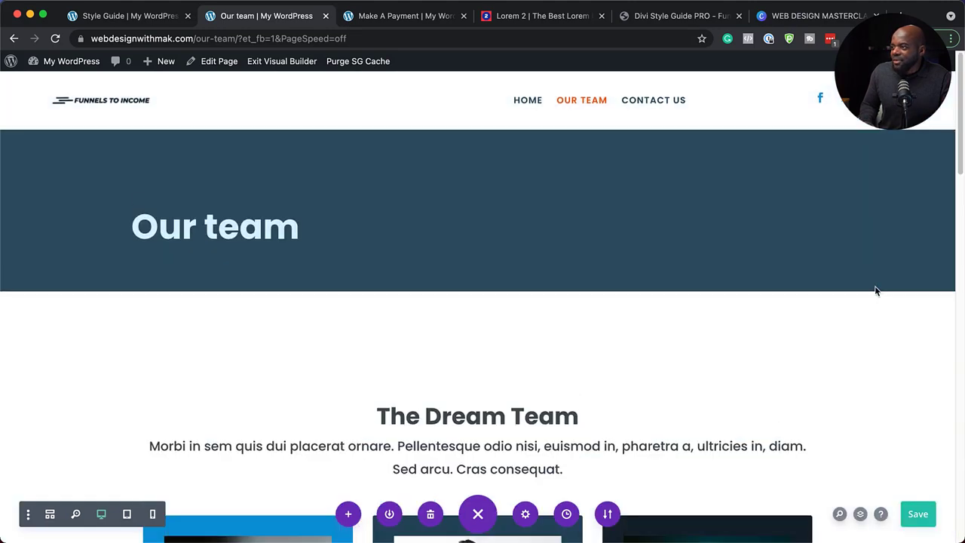
# Open the Contact Us page in the Visual Builder, build from scratch, and insert a two-column row.
pyautogui.click(308, 67)
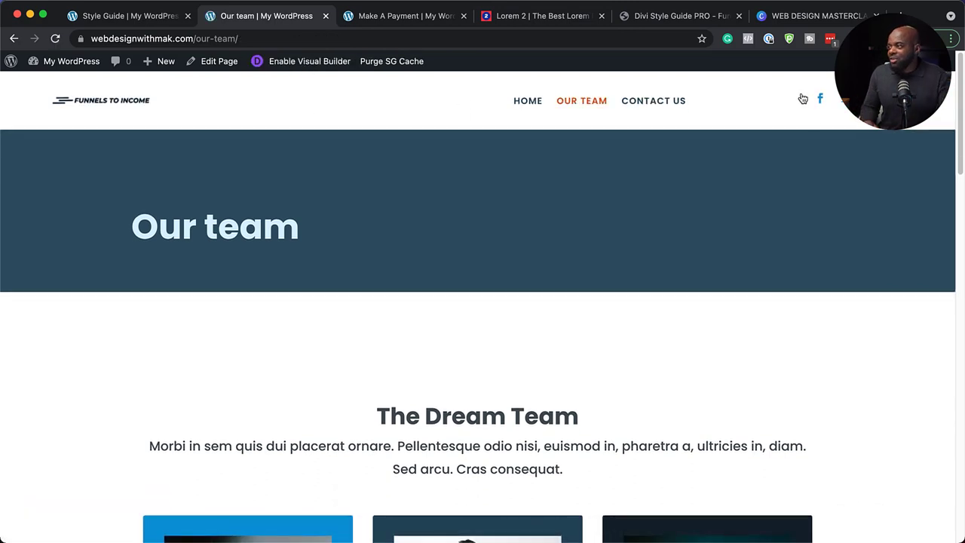
pyautogui.click(657, 102)
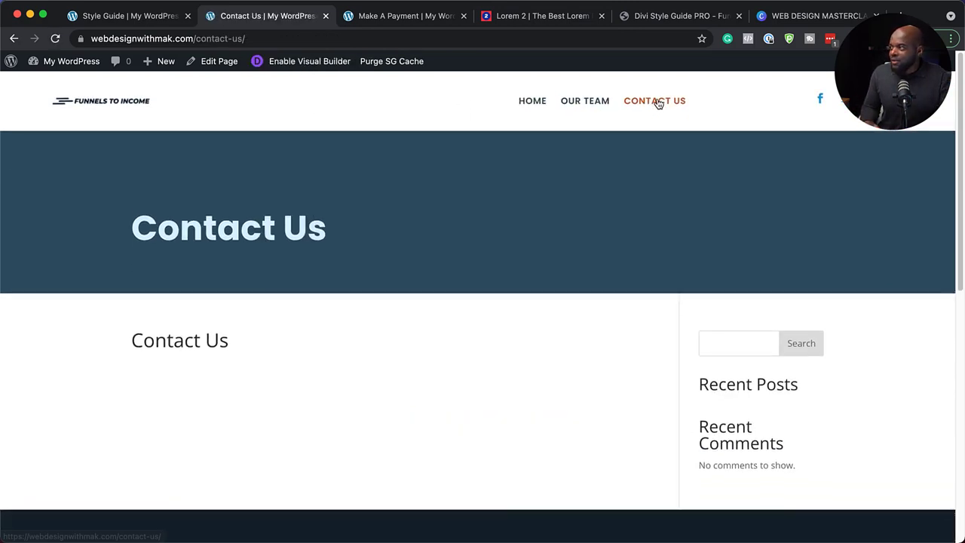
pyautogui.click(323, 65)
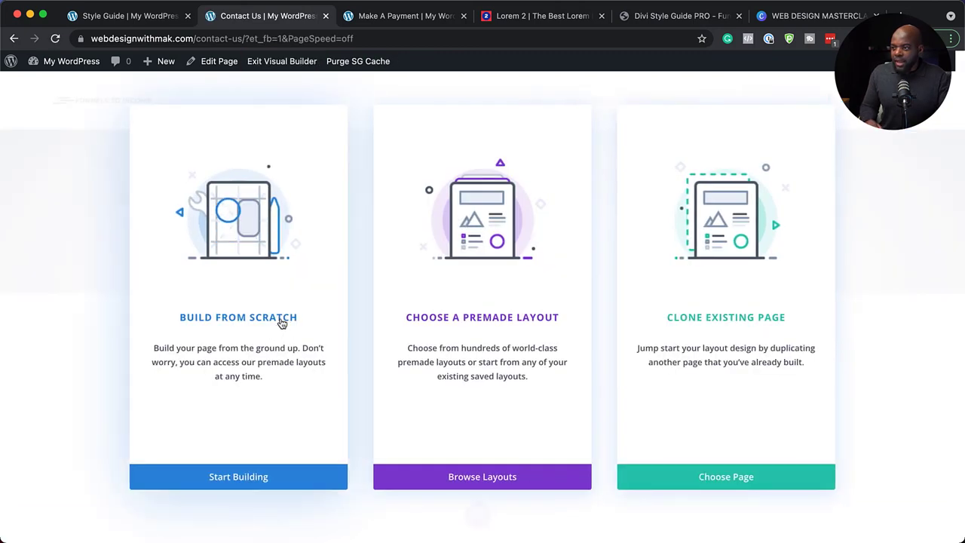
pyautogui.click(282, 322)
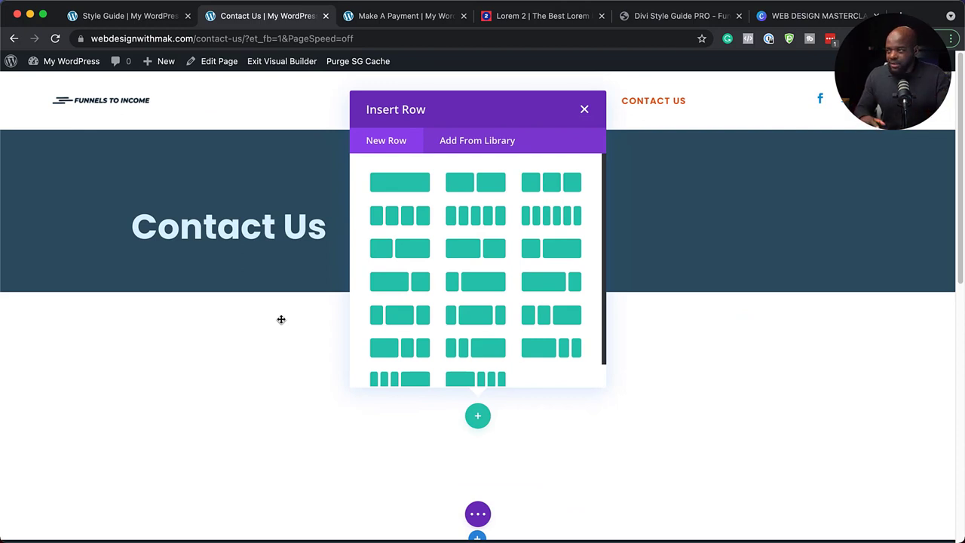
pyautogui.click(495, 187)
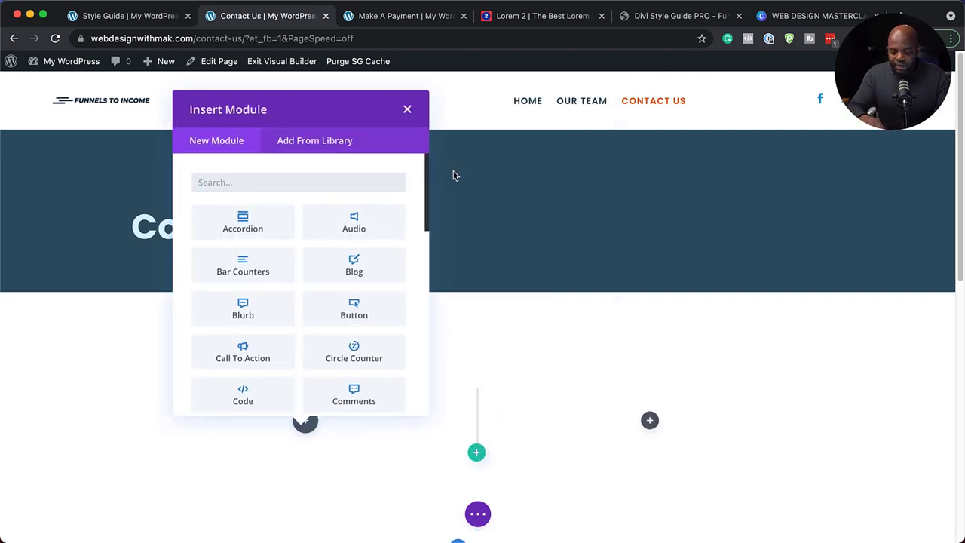
# Add a Text module to the first column with 'Address' followed by the pasted address lines.
pyautogui.write('Tex')
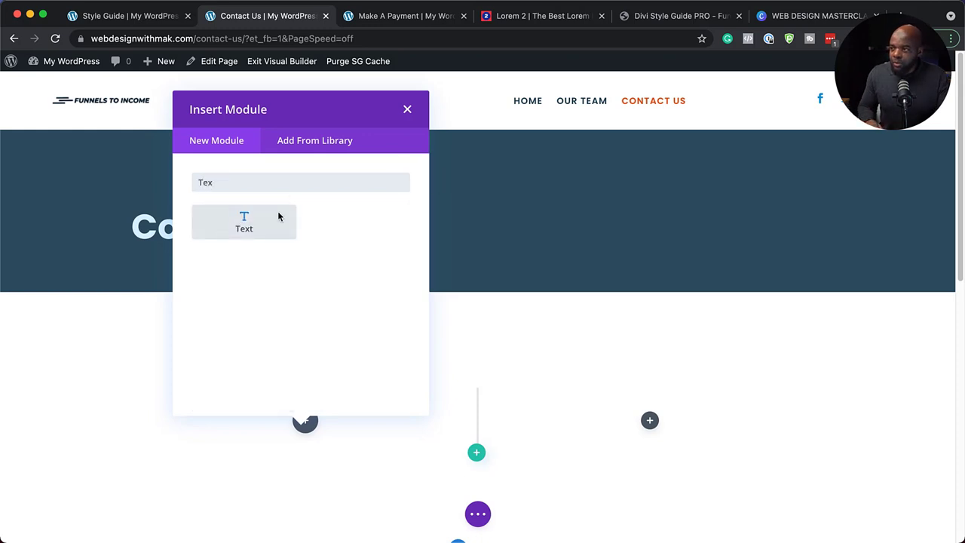
pyautogui.click(279, 217)
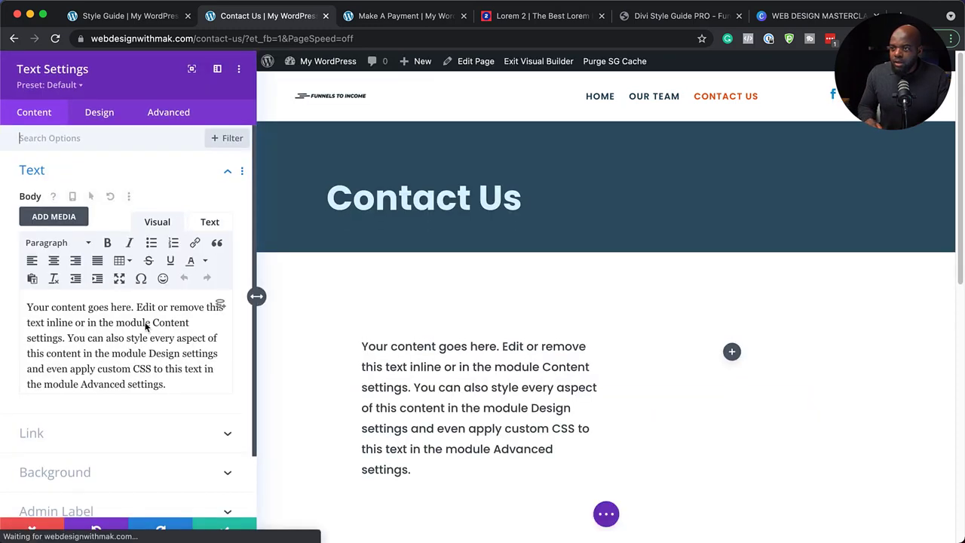
pyautogui.press('super+a')
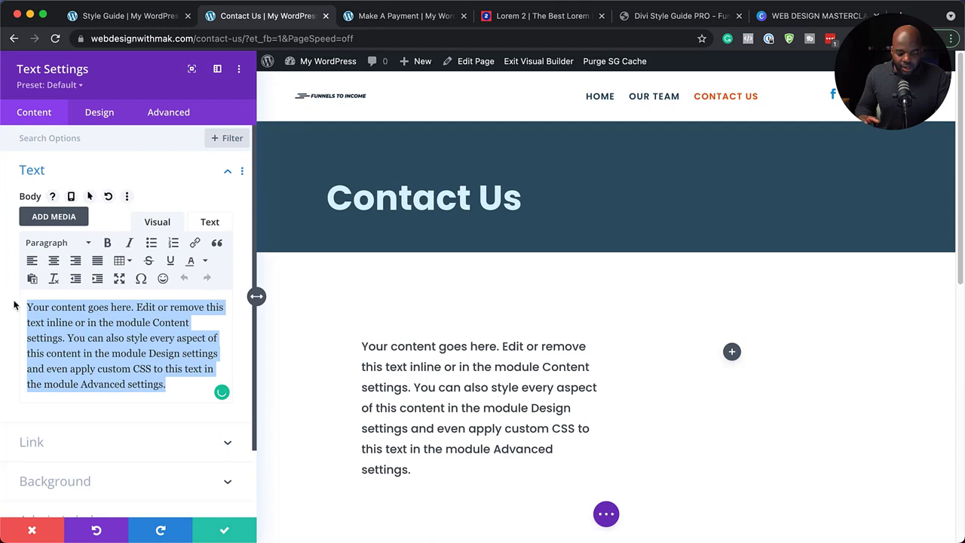
pyautogui.write('Address')
pyautogui.press('Return')
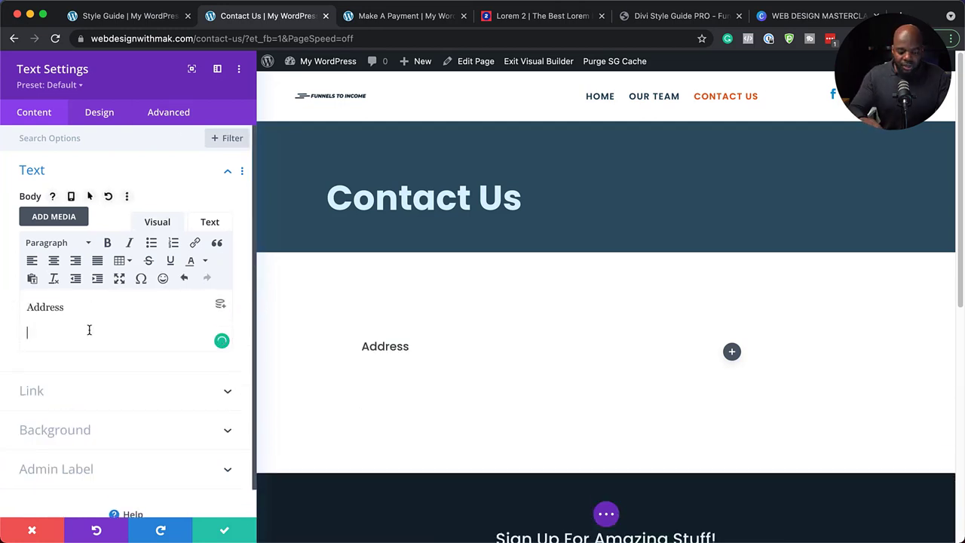
# Format 'Address' as Heading 2 and apply the Heading Two text preset.
pyautogui.moveTo(64, 307); pyautogui.dragTo(18, 302)
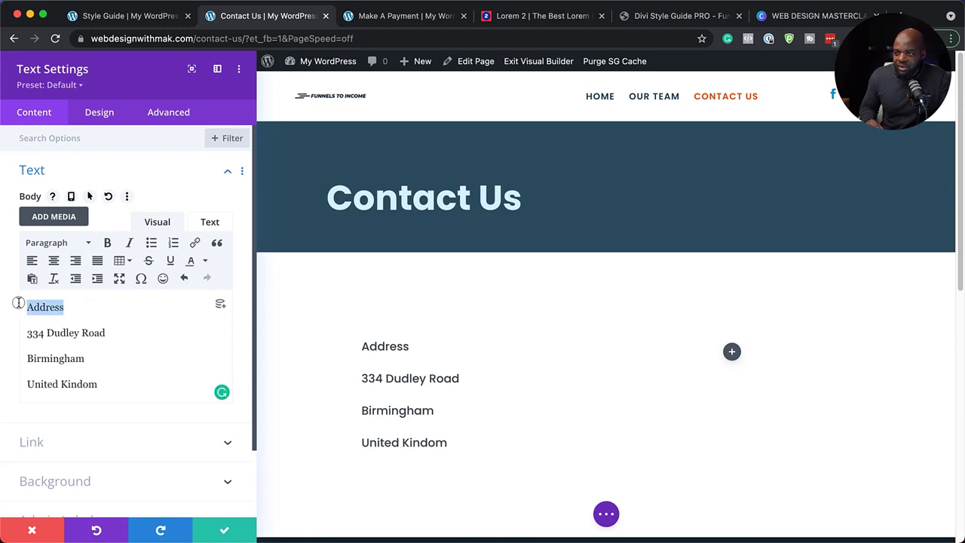
pyautogui.click(62, 246)
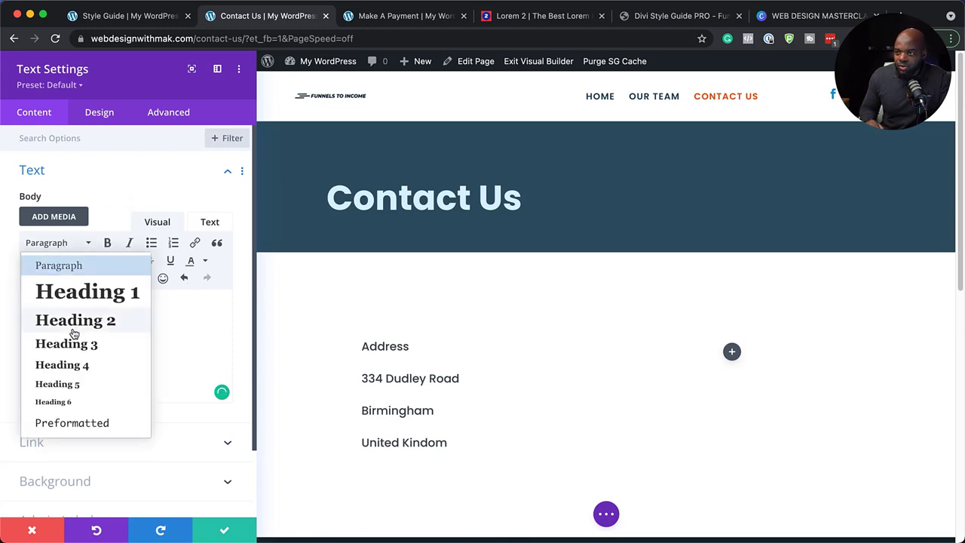
pyautogui.click(84, 323)
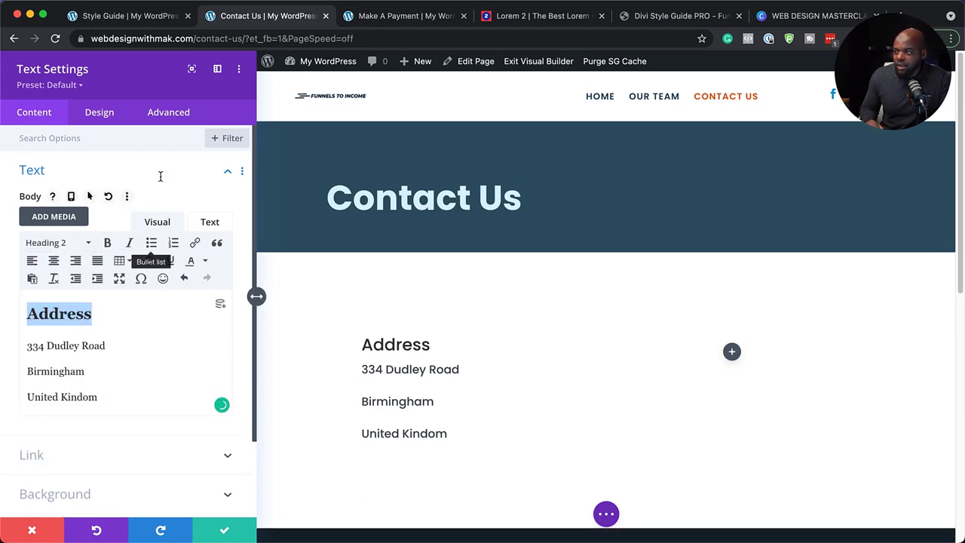
pyautogui.click(76, 85)
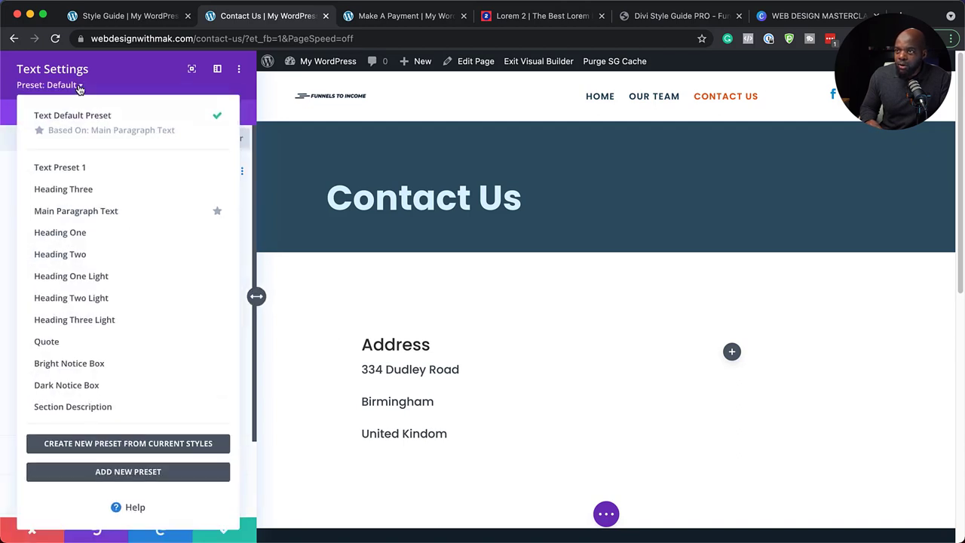
pyautogui.click(102, 256)
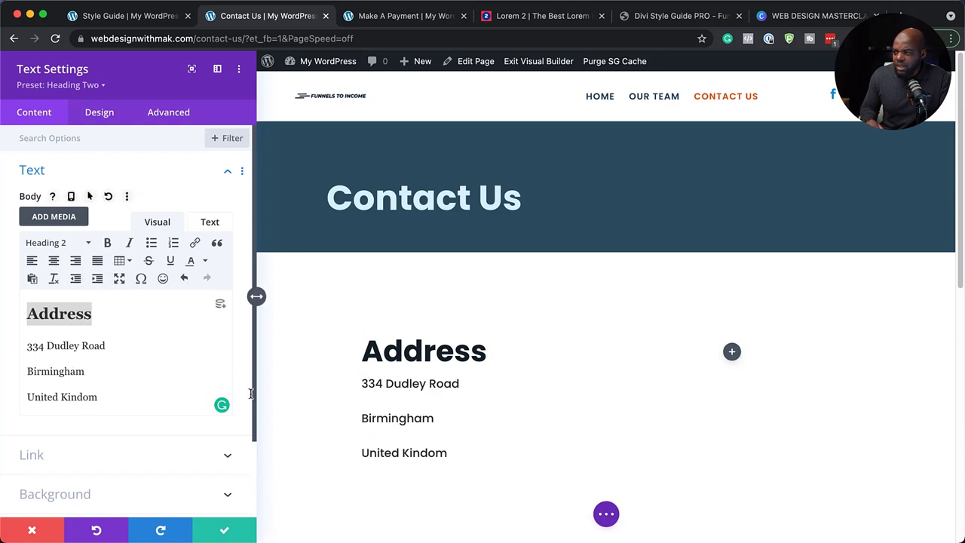
# In the Text tab, delete the blank line before United Kindom and save the module.
pyautogui.scroll(-5, 131, 375)
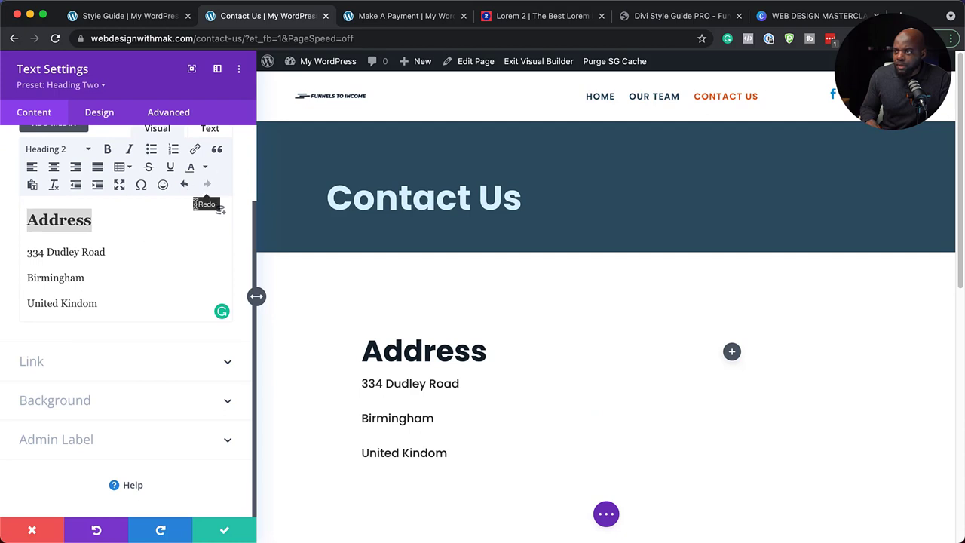
pyautogui.scroll(5, 148, 314)
pyautogui.click(210, 221)
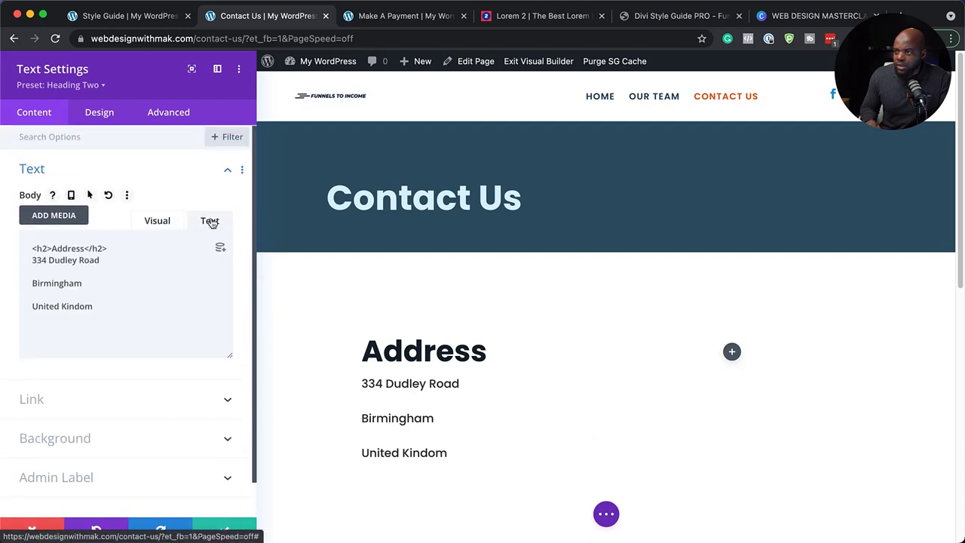
pyautogui.click(32, 305)
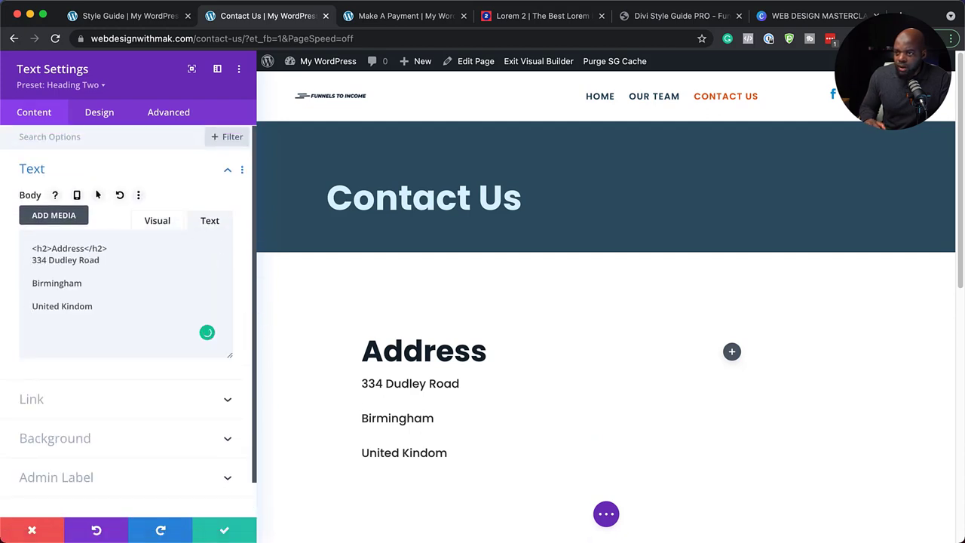
pyautogui.press('BackSpace')
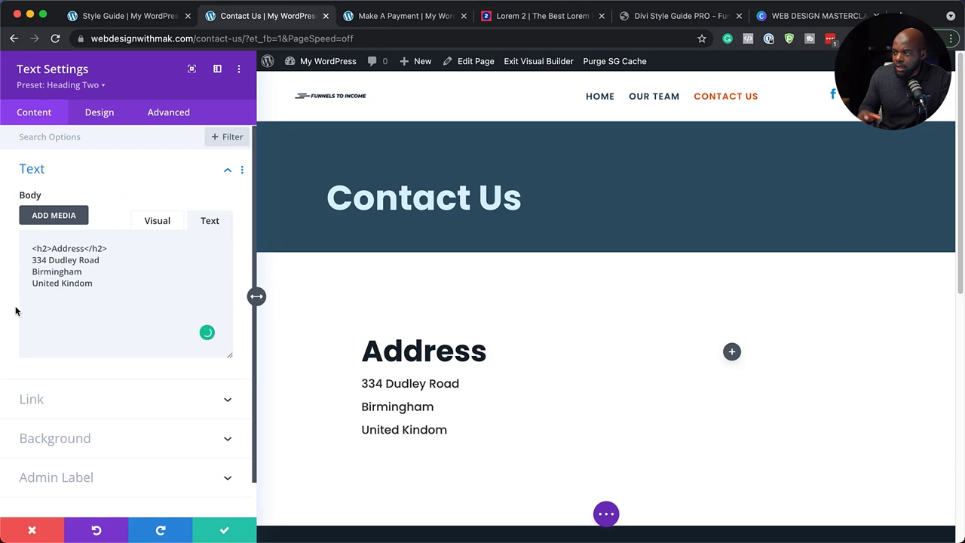
pyautogui.click(226, 532)
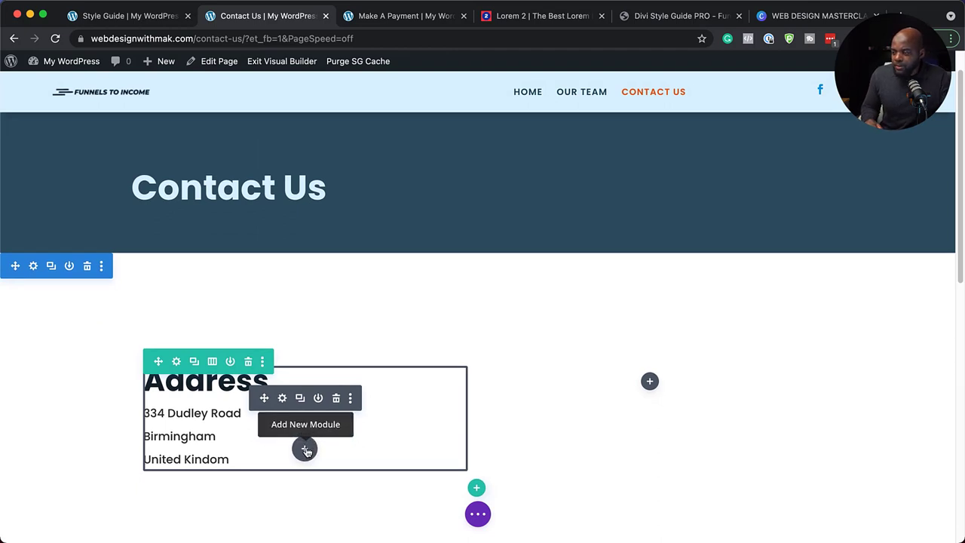
# Insert a Blurb module below the address using the 'bl' search.
pyautogui.click(305, 450)
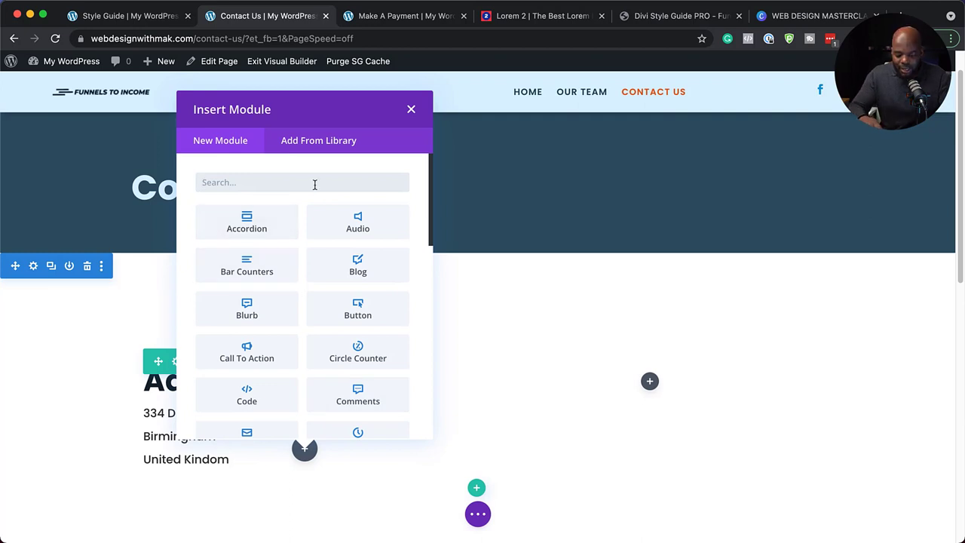
pyautogui.write('bl')
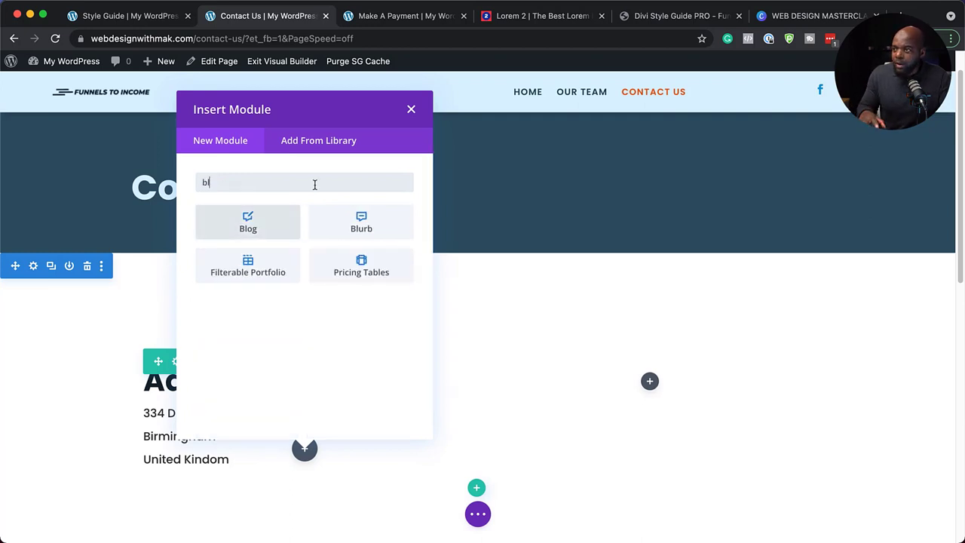
pyautogui.click(372, 224)
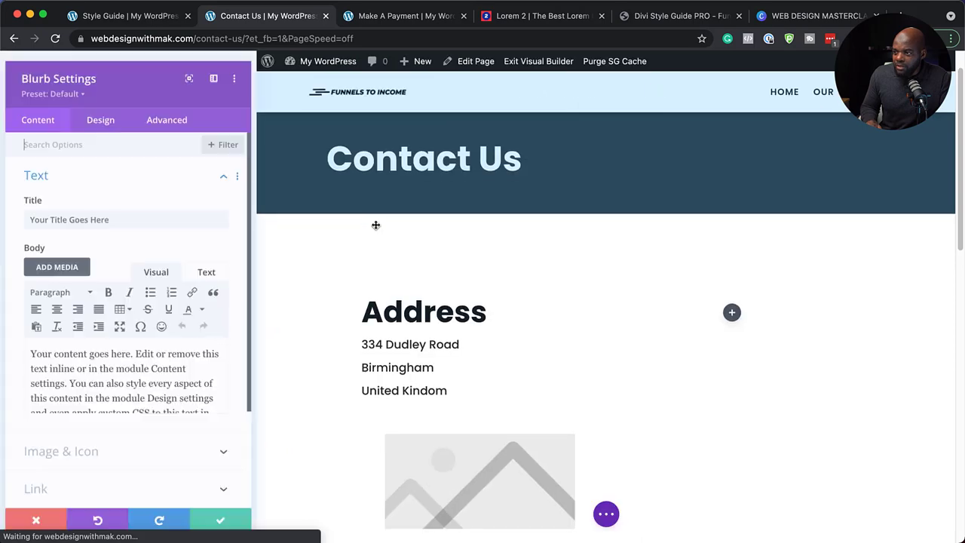
# Check the blurb styles on the style guide, then apply the Blurb Style #4 preset.
pyautogui.click(147, 21)
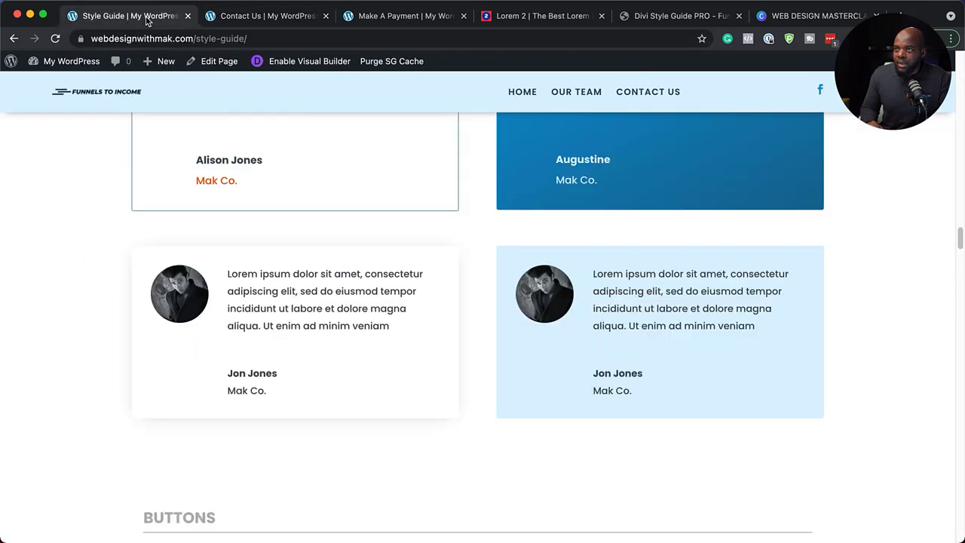
pyautogui.scroll(10, 373, 245)
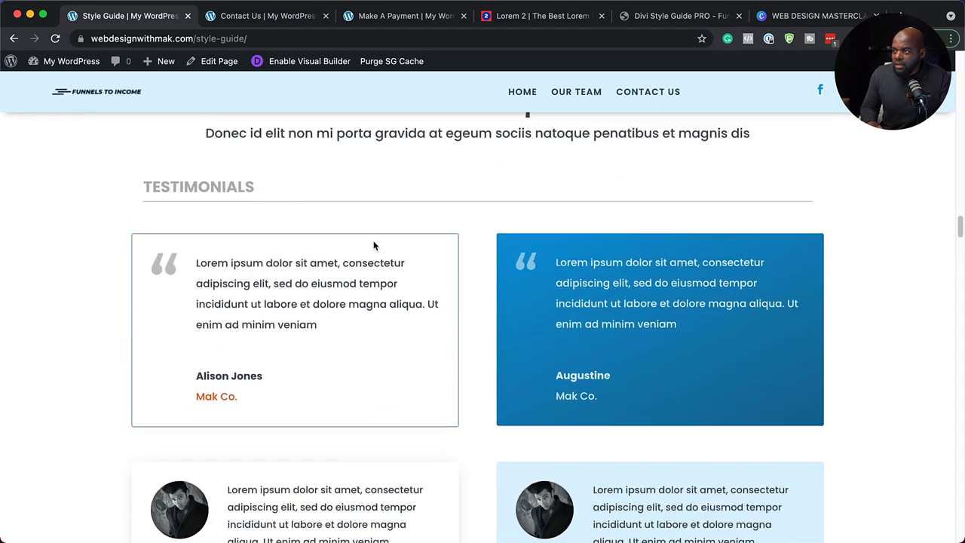
pyautogui.scroll(15, 374, 244)
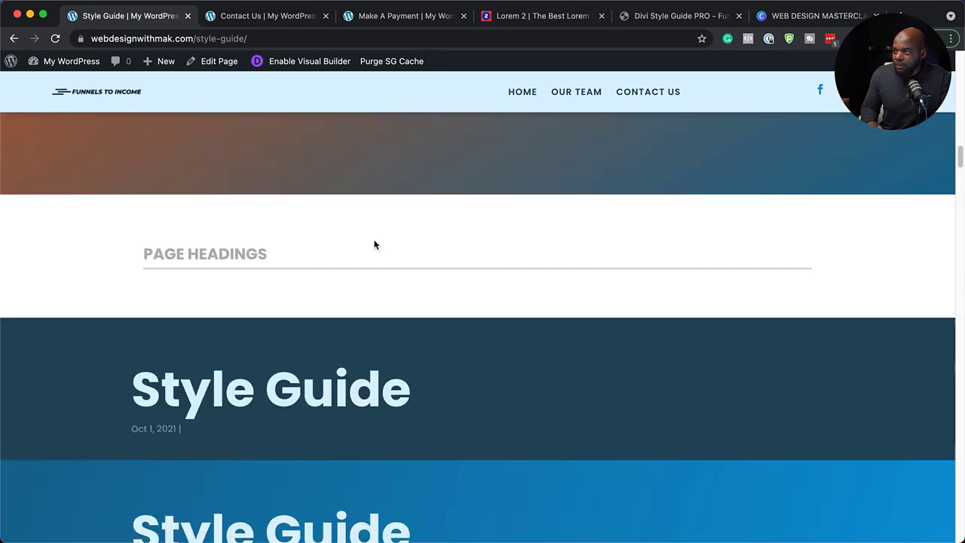
pyautogui.scroll(-20, 375, 243)
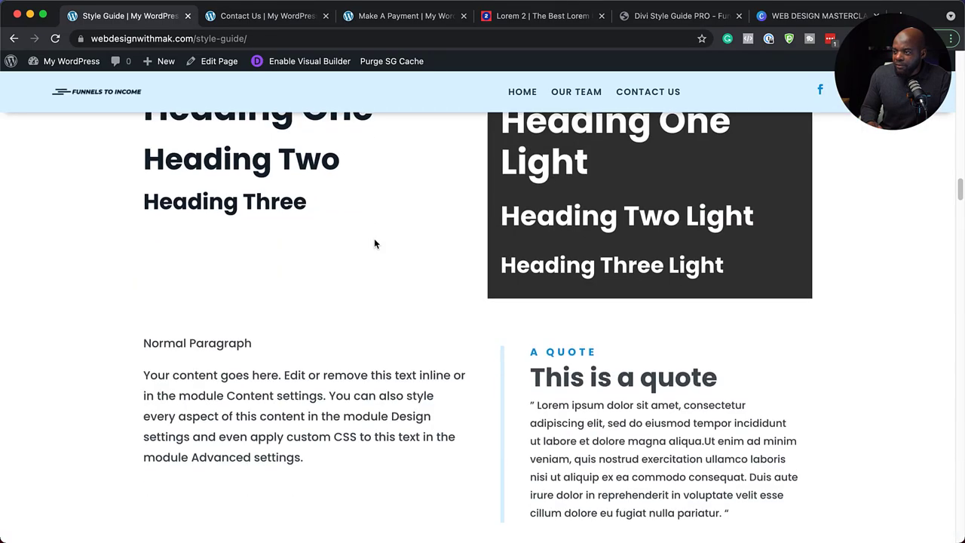
pyautogui.scroll(-15, 375, 244)
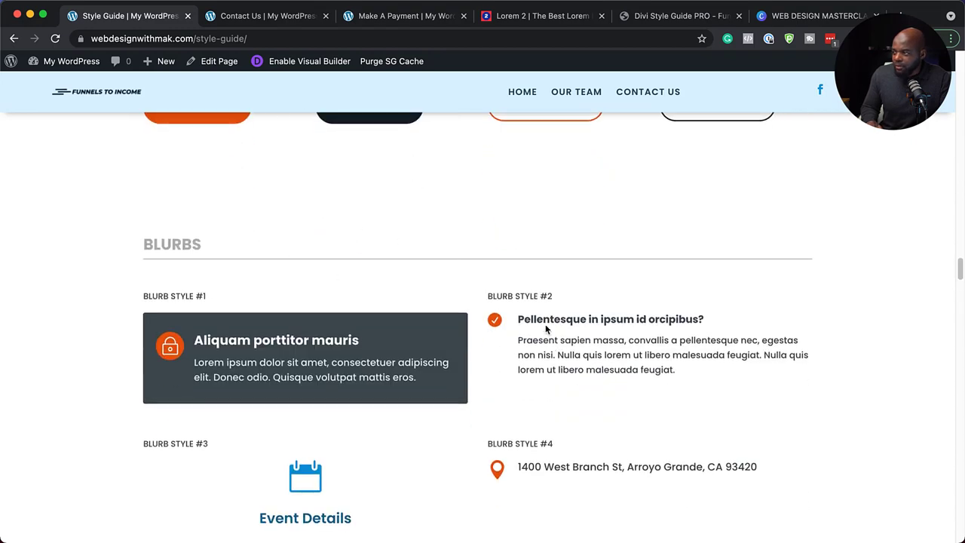
pyautogui.scroll(-2, 645, 420)
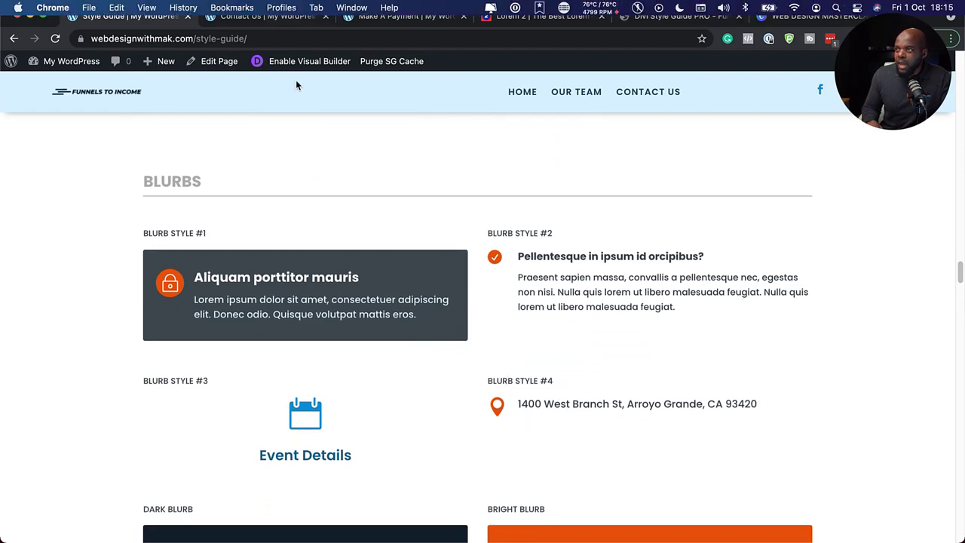
pyautogui.click(291, 18)
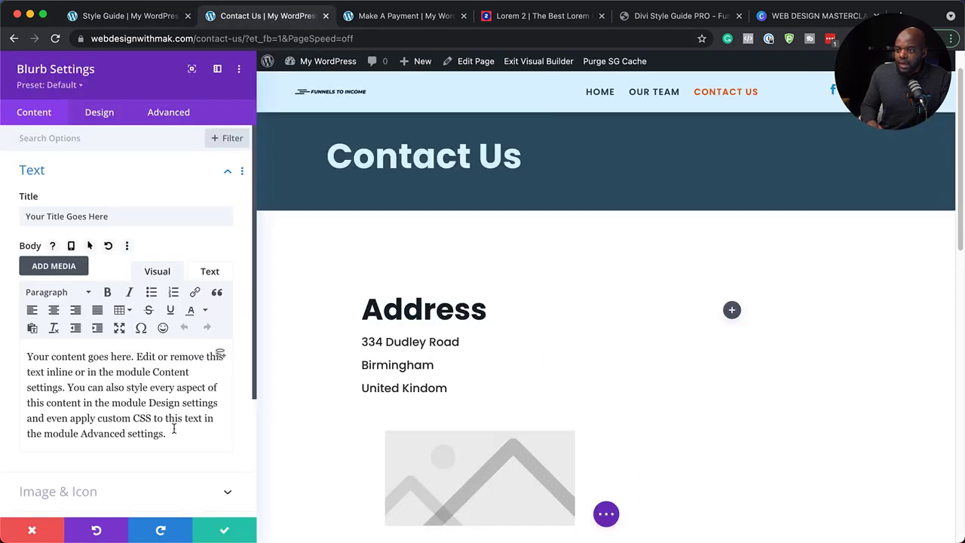
pyautogui.click(79, 85)
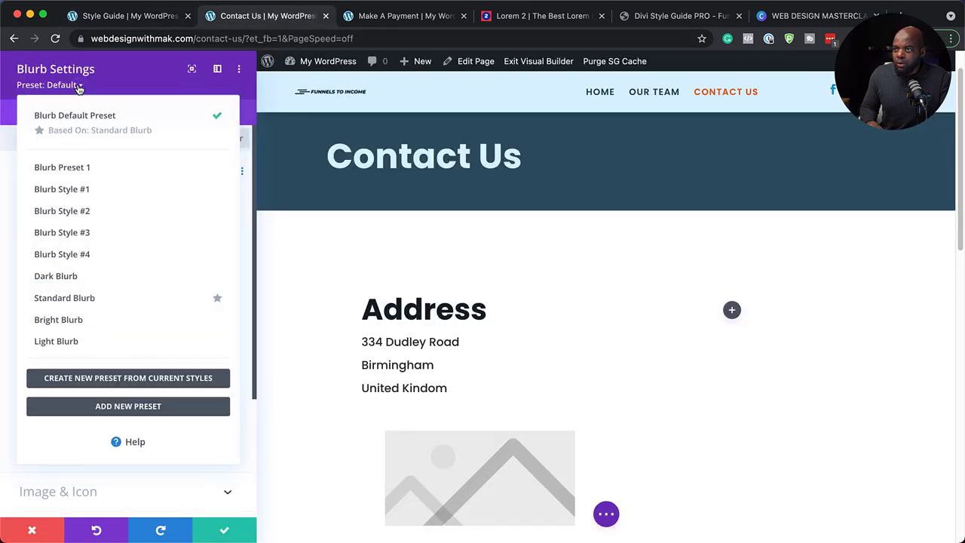
pyautogui.click(62, 254)
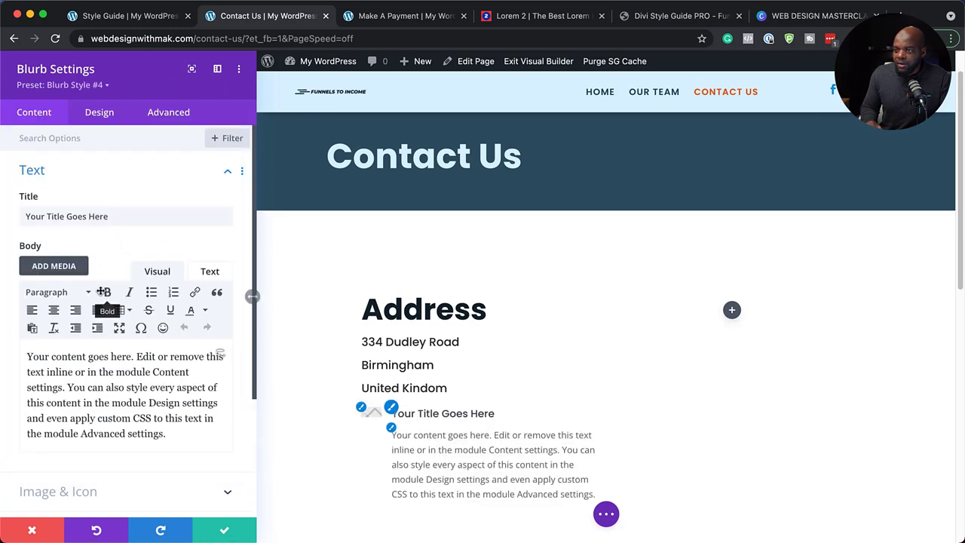
# Delete the blurb's placeholder body text and replace its title with the phone number.
pyautogui.moveTo(176, 437); pyautogui.dragTo(6, 366)
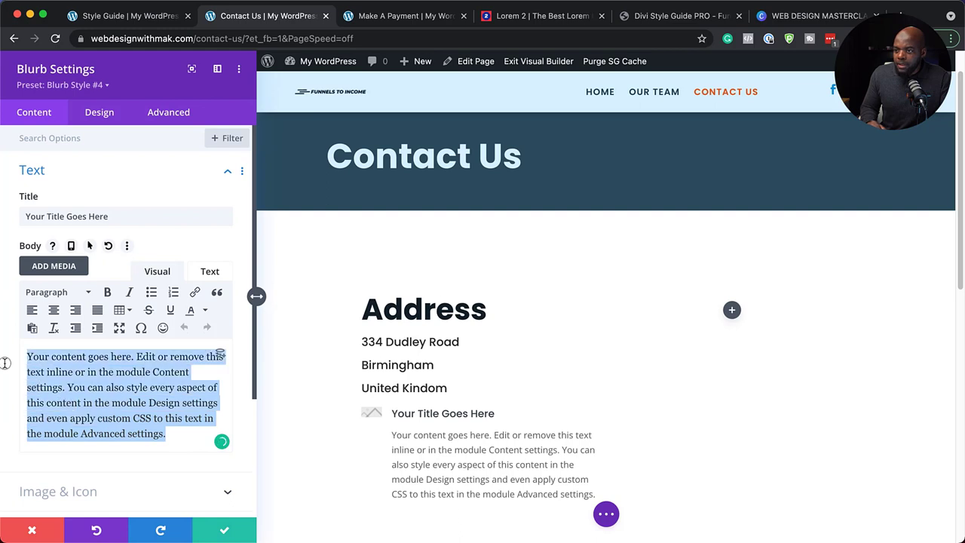
pyautogui.press('BackSpace')
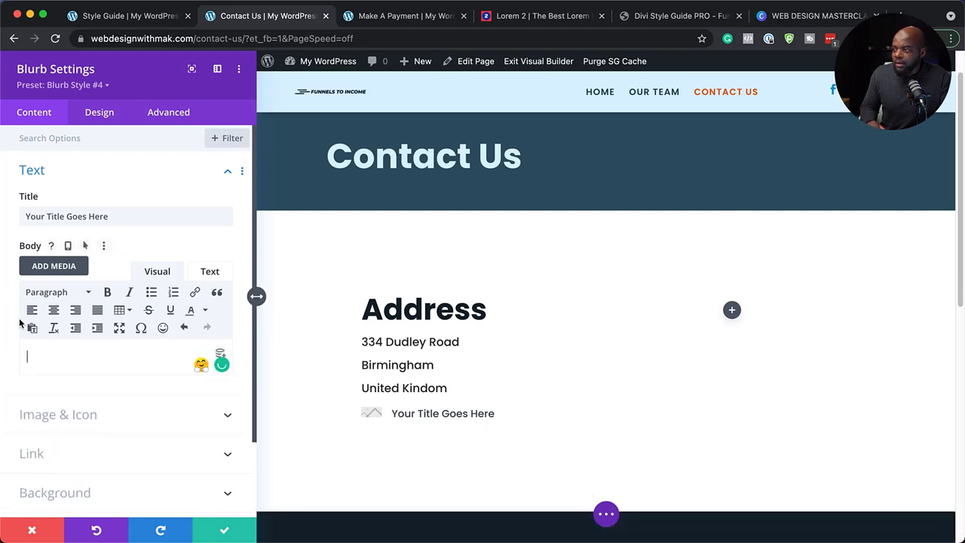
pyautogui.tripleClick(116, 220)
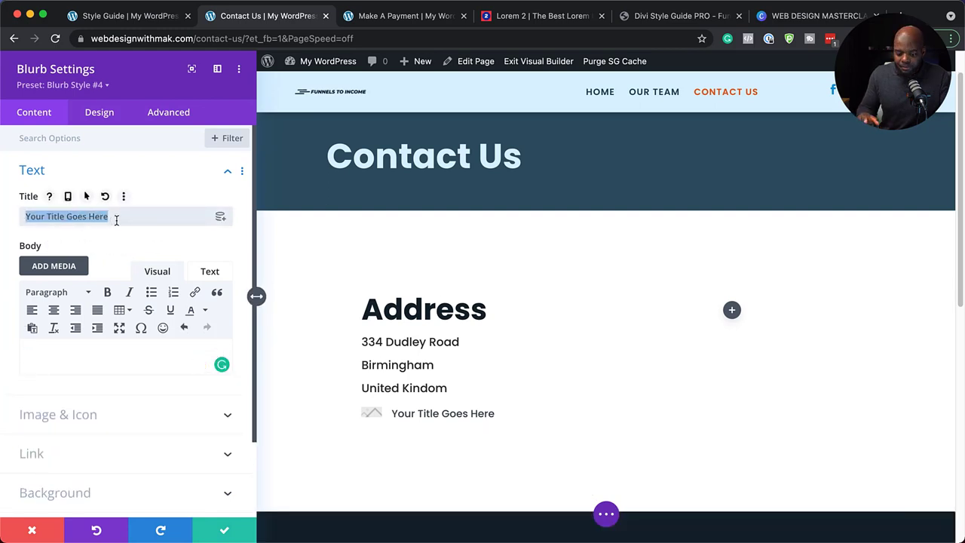
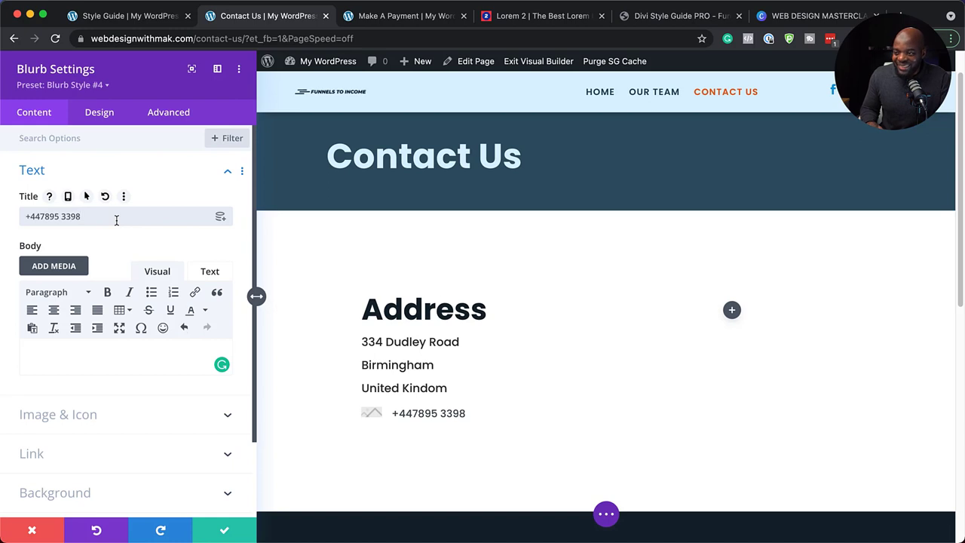
# Replace the blurb's image with the phone icon.
pyautogui.scroll(-1, 90, 407)
pyautogui.click(81, 405)
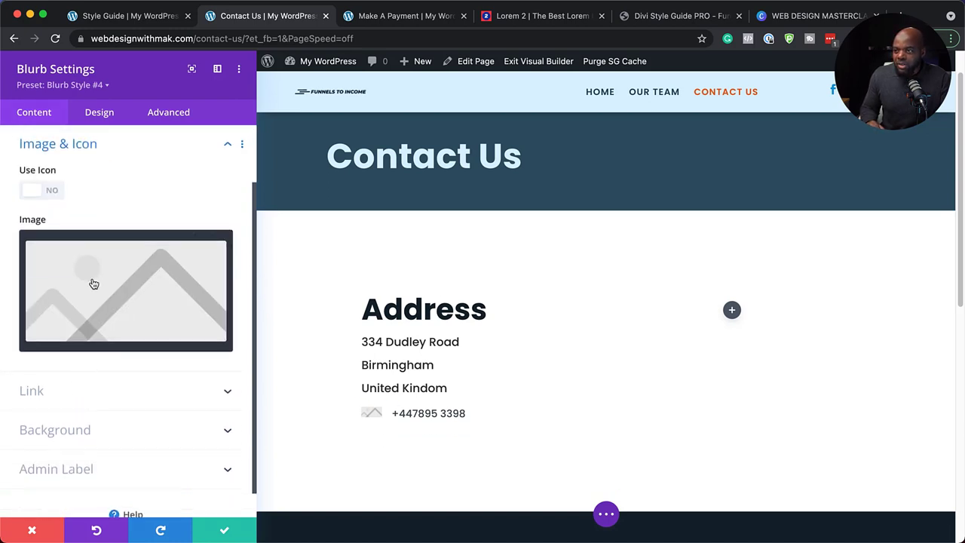
pyautogui.click(51, 193)
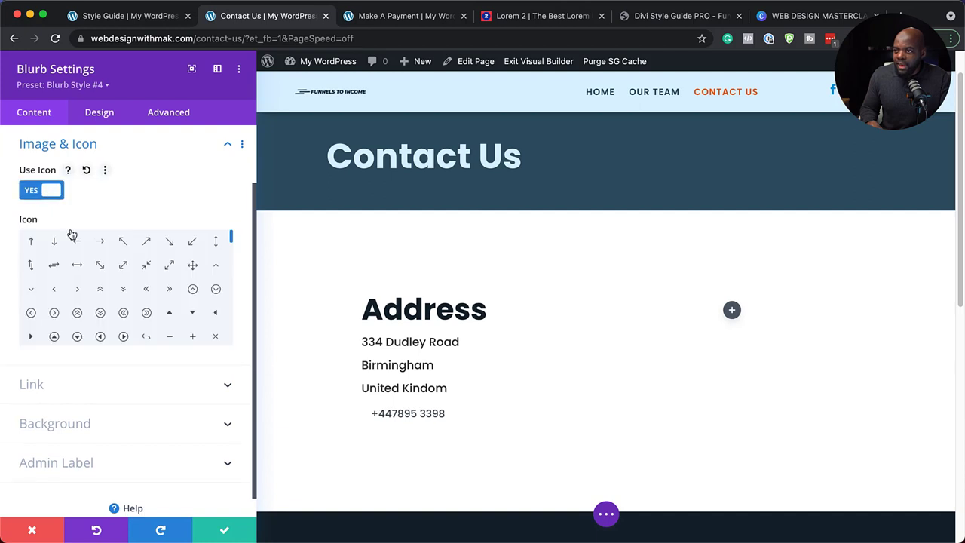
pyautogui.moveTo(230, 241); pyautogui.dragTo(231, 301)
pyautogui.click(101, 325)
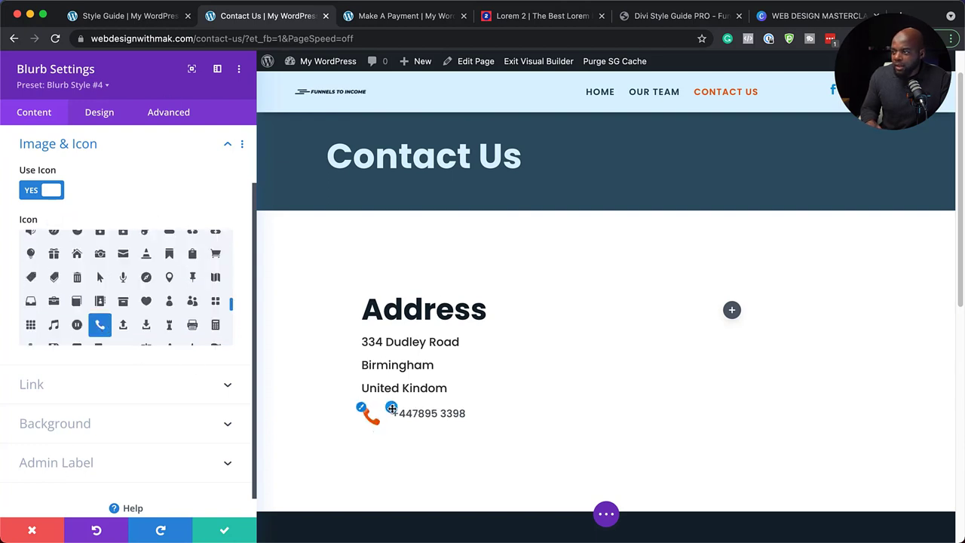
# Make the phone-number blurb's title Bold and save the blurb.
pyautogui.click(391, 410)
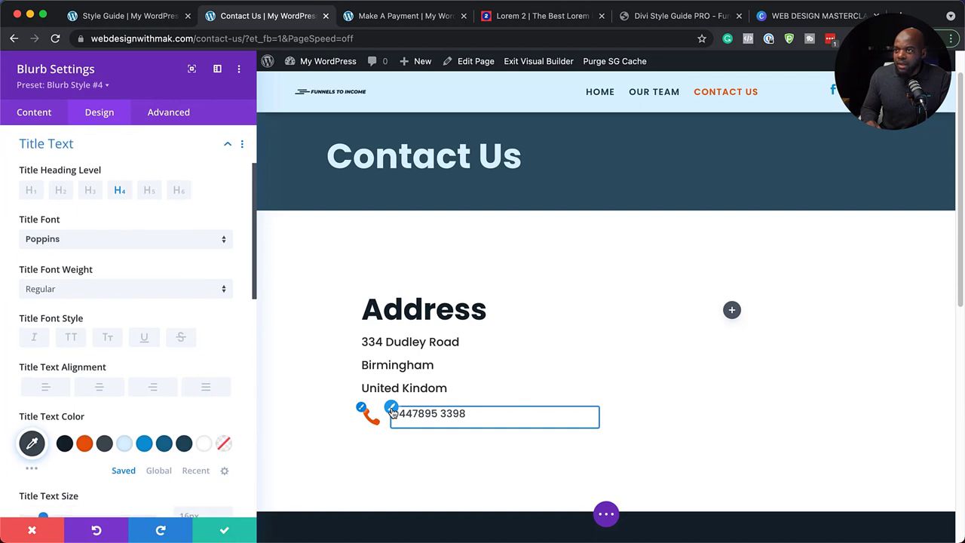
pyautogui.click(97, 290)
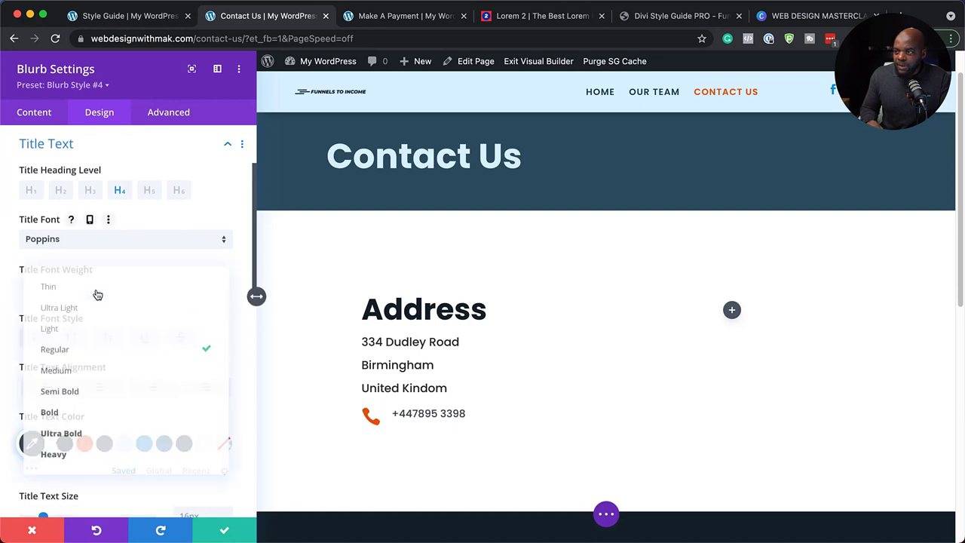
pyautogui.click(81, 414)
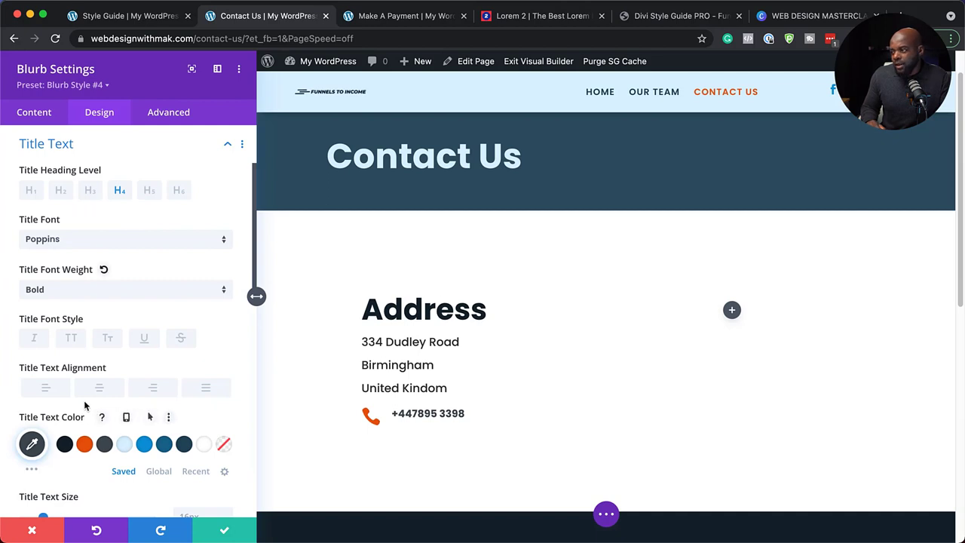
pyautogui.click(224, 533)
pyautogui.scroll(-1, 281, 450)
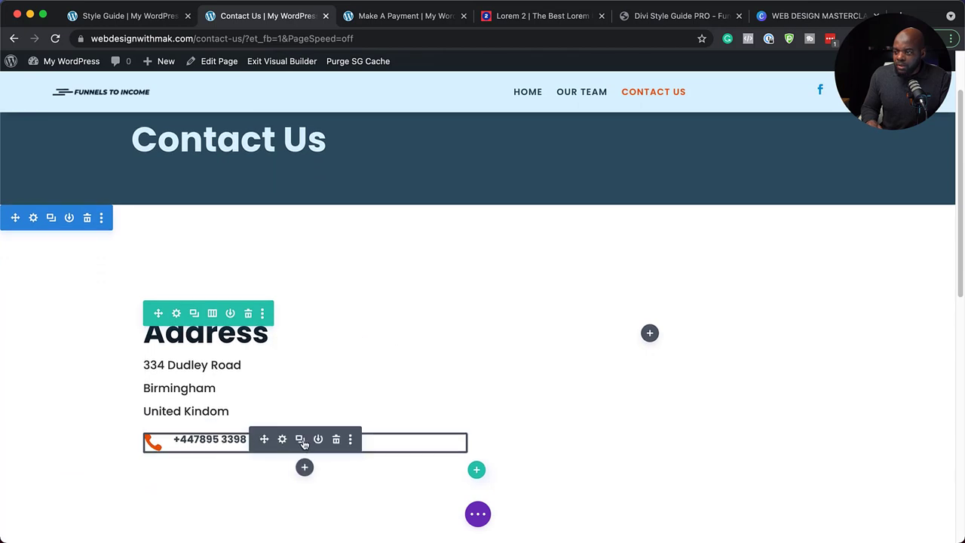
# Duplicate the phone blurb and change the copy's title to the contact e-mail address.
pyautogui.click(303, 443)
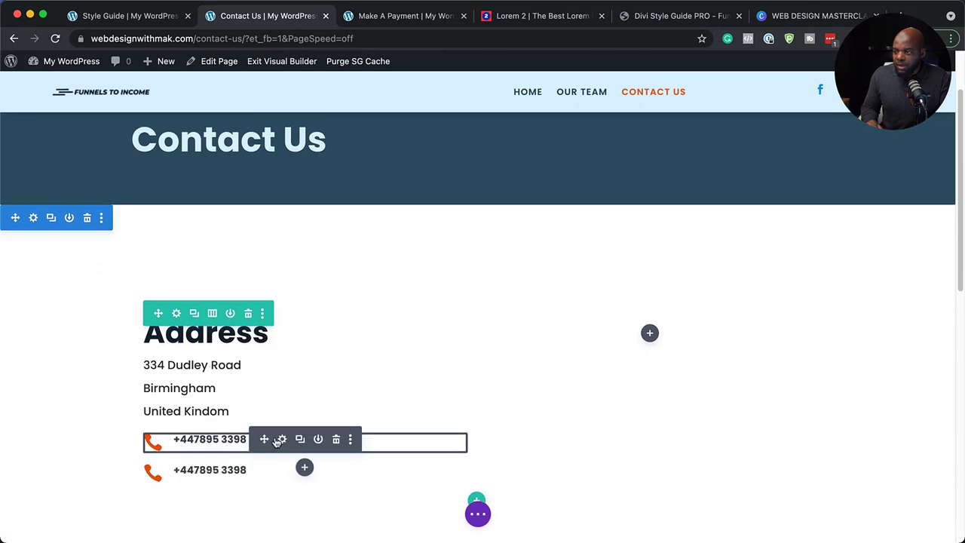
pyautogui.click(282, 439)
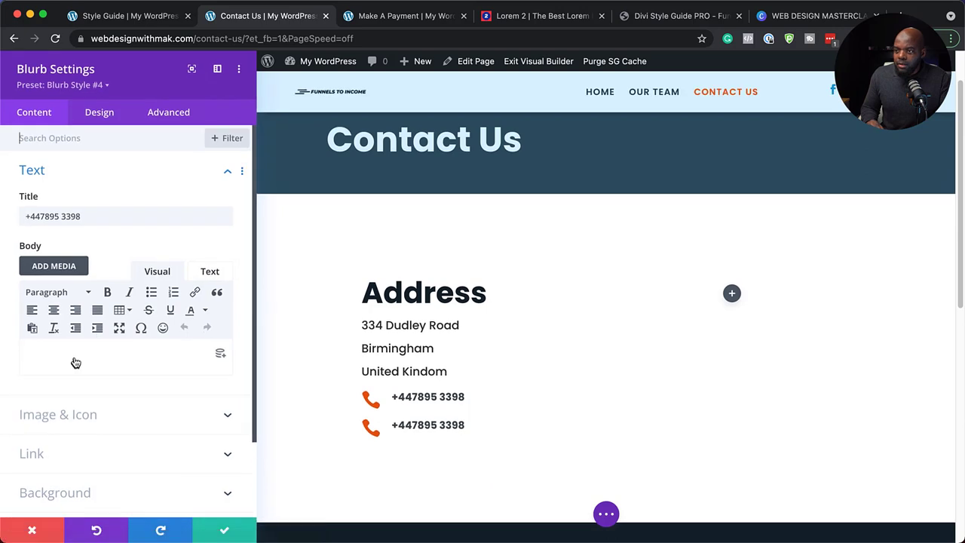
pyautogui.tripleClick(98, 218)
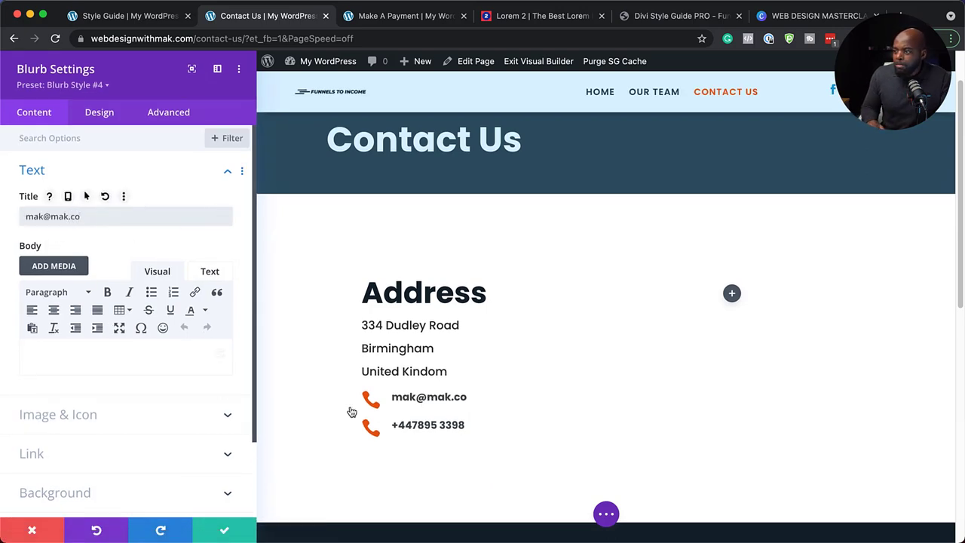
# Switch the copied blurb's icon to an envelope and save it.
pyautogui.click(85, 420)
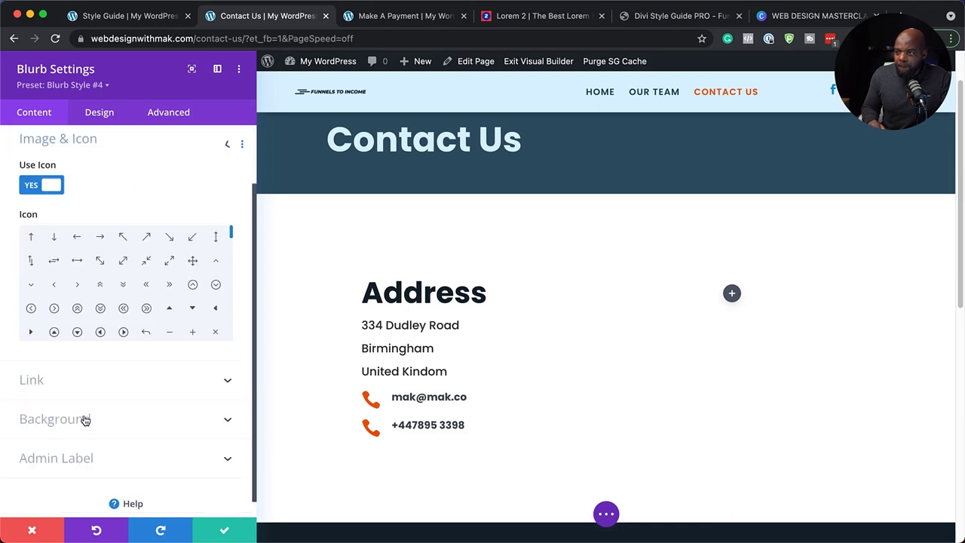
pyautogui.moveTo(229, 241); pyautogui.dragTo(234, 261)
pyautogui.click(54, 302)
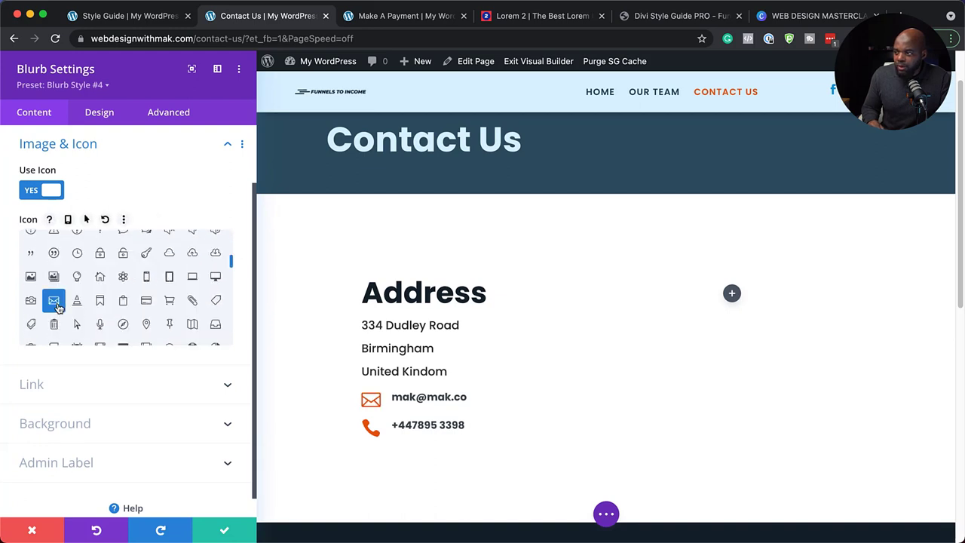
pyautogui.click(222, 533)
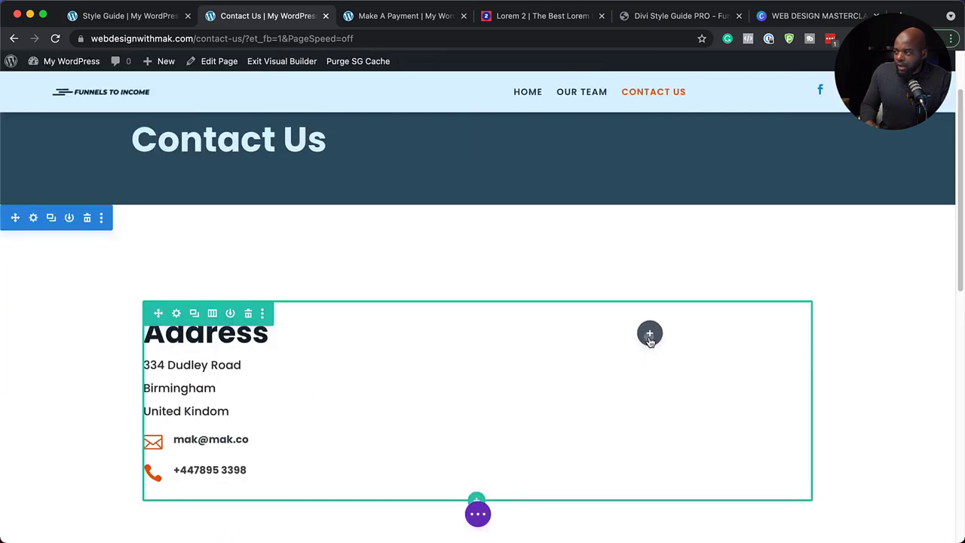
# Add a Contact Form module to the right column.
pyautogui.click(649, 334)
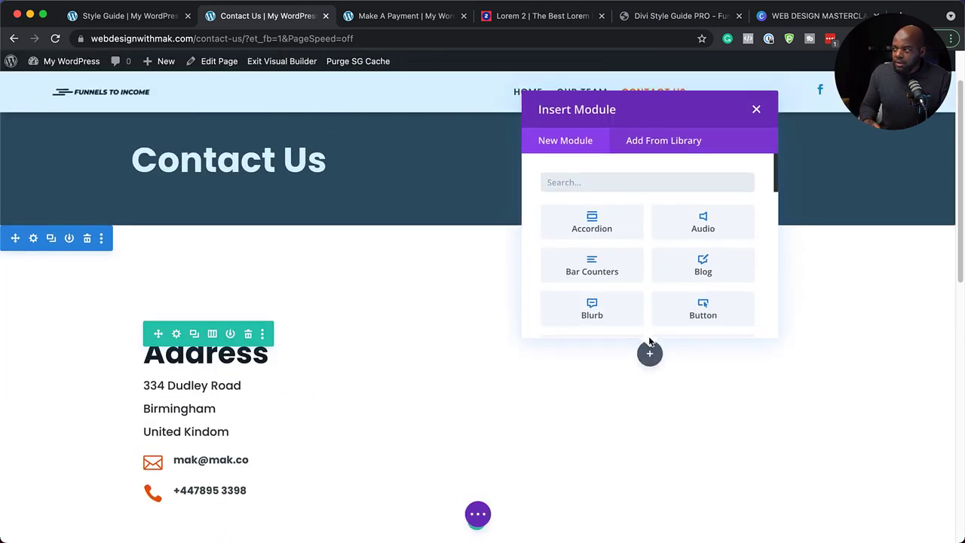
pyautogui.write('for')
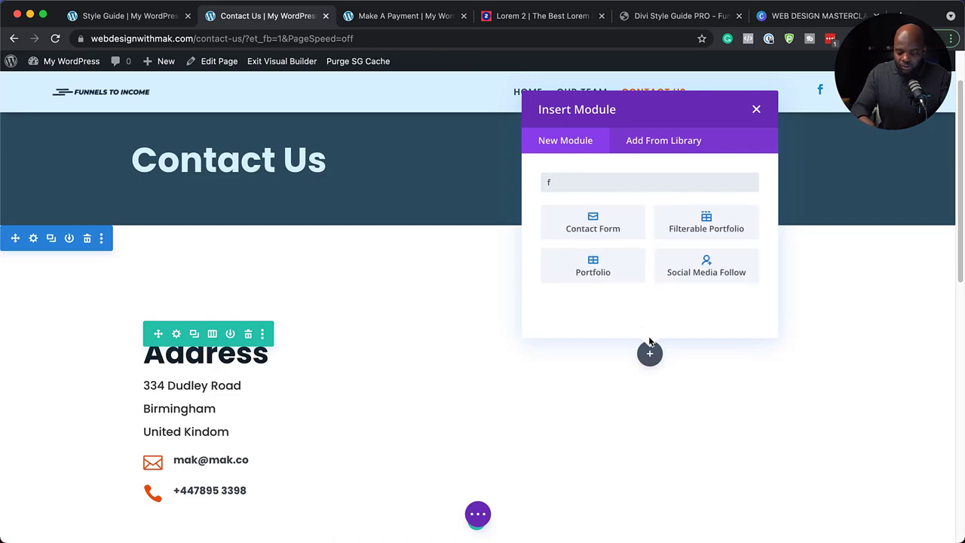
pyautogui.click(603, 222)
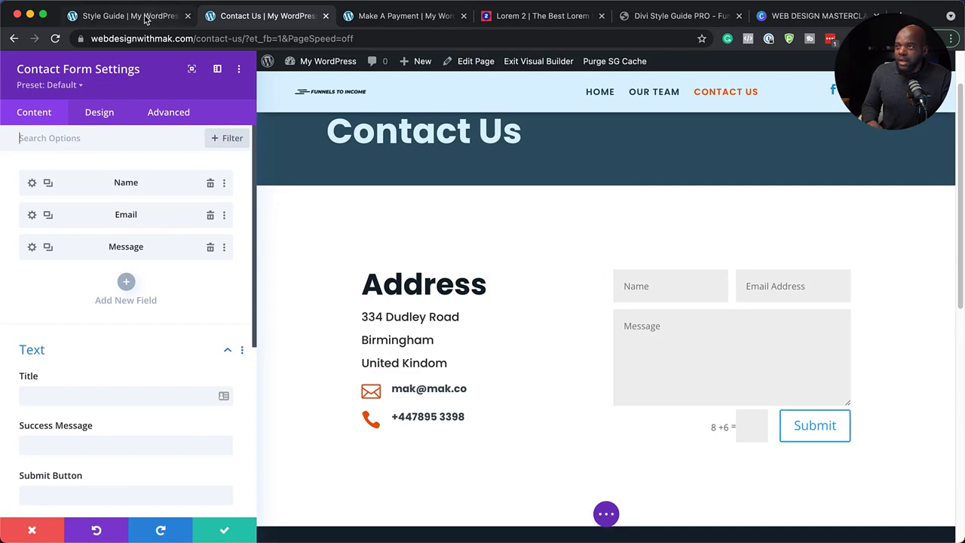
# After checking the style guide's form designs, apply the Contact Form #1 preset and save.
pyautogui.click(146, 18)
pyautogui.scroll(-8, 539, 346)
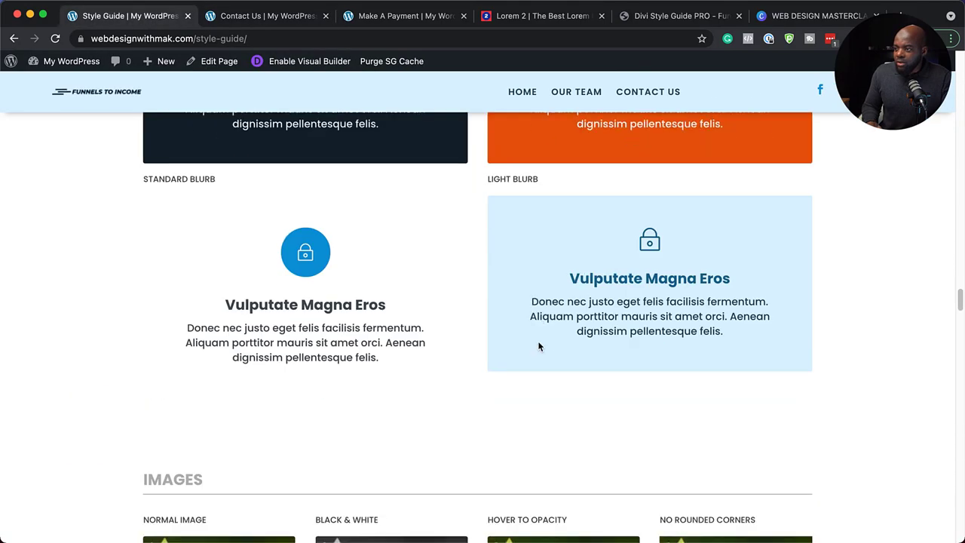
pyautogui.scroll(-15, 538, 346)
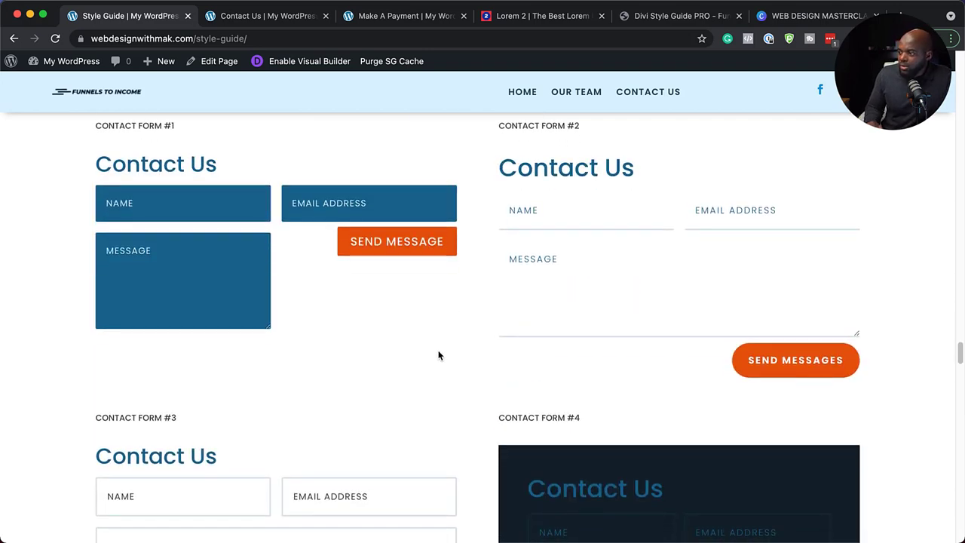
pyautogui.scroll(-3, 439, 353)
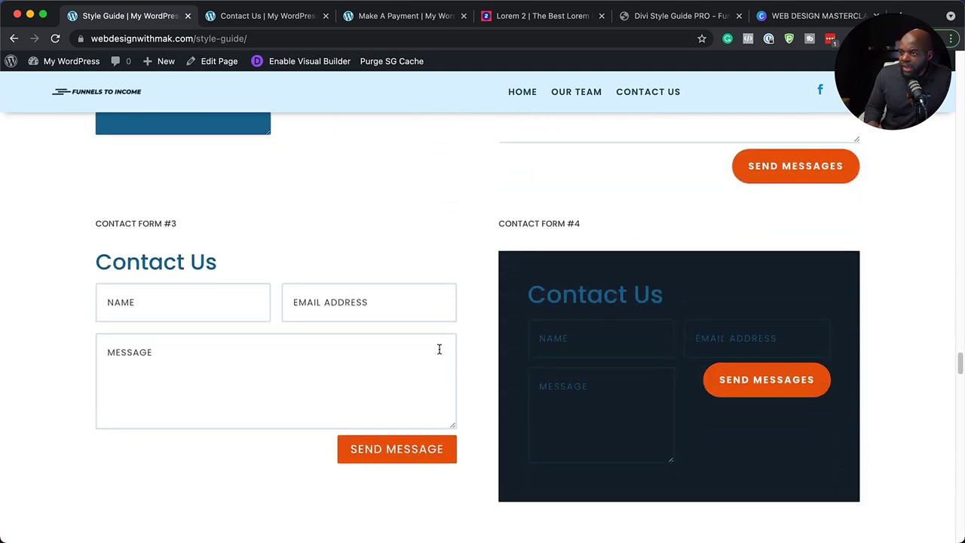
pyautogui.scroll(5, 445, 343)
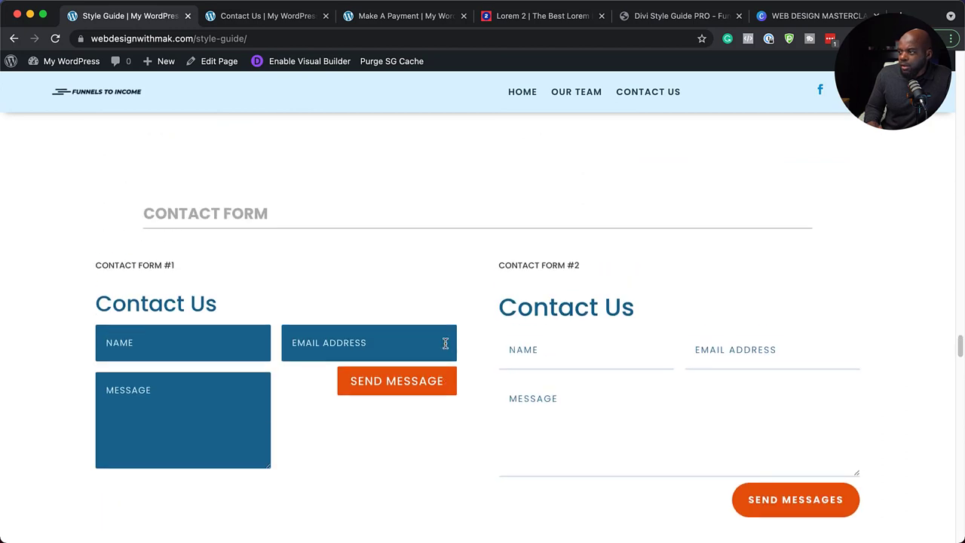
pyautogui.scroll(-1, 444, 343)
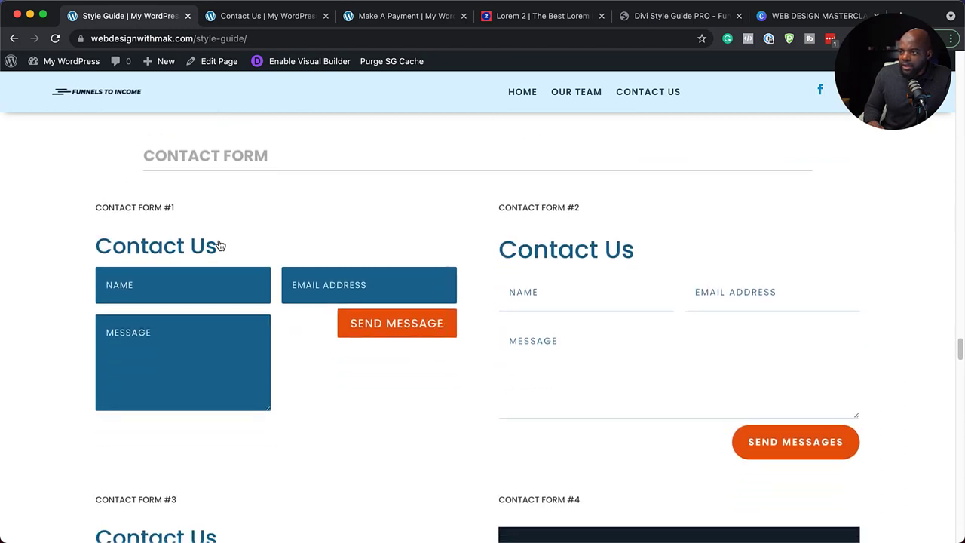
pyautogui.click(267, 16)
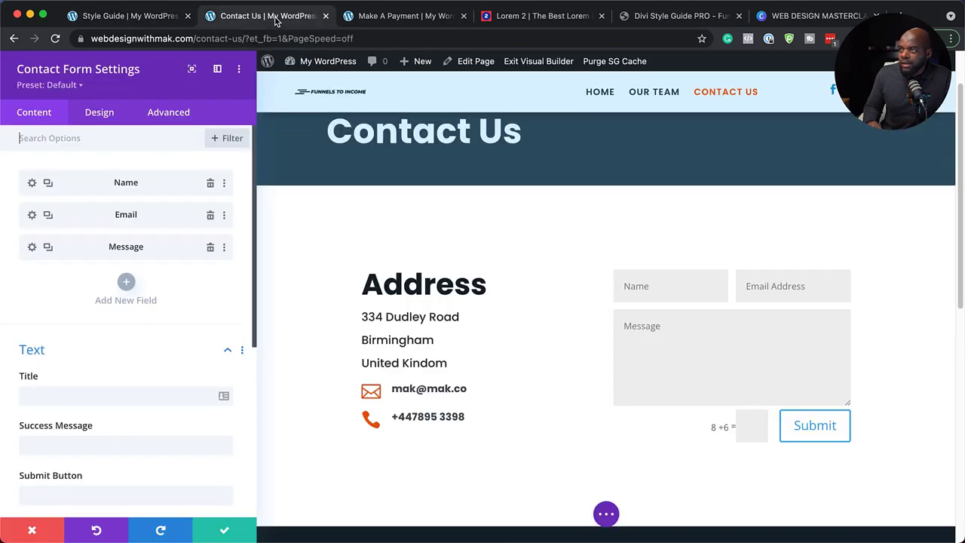
pyautogui.click(72, 85)
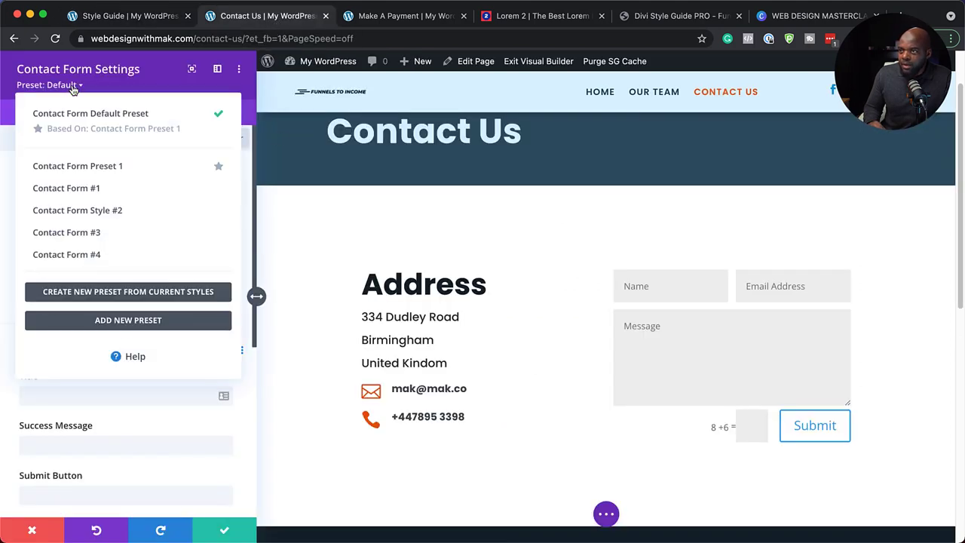
pyautogui.click(113, 189)
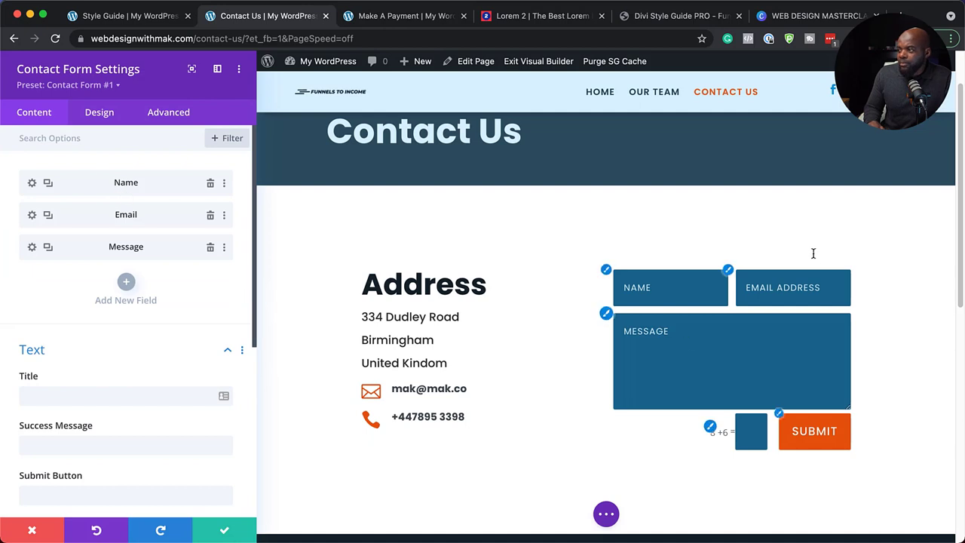
pyautogui.click(252, 527)
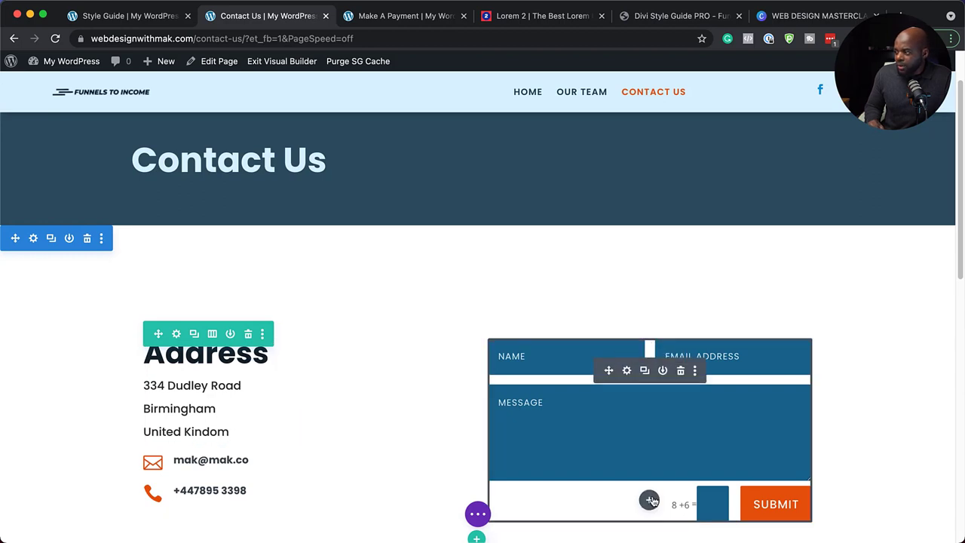
# Add a text module below the contact form reading 'Send An Email'.
pyautogui.click(649, 500)
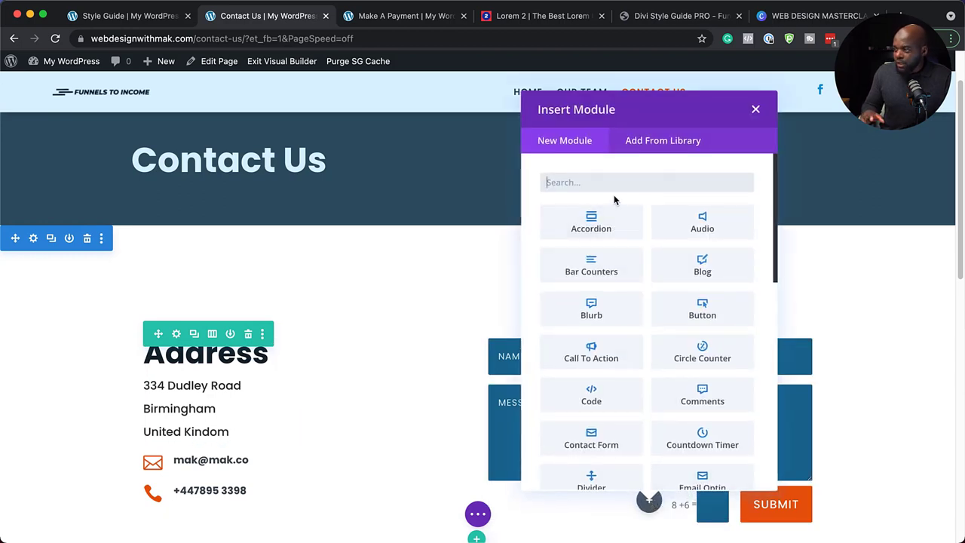
pyautogui.write('text')
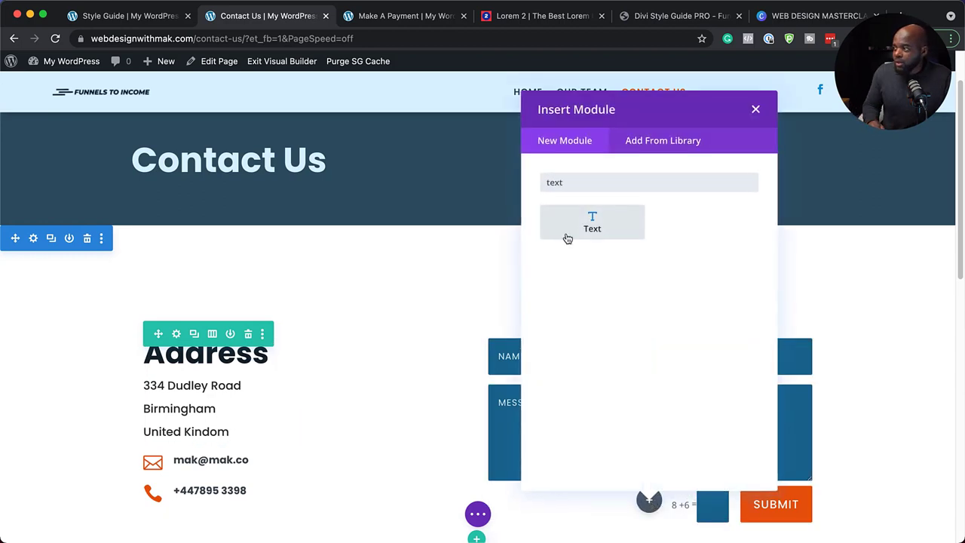
pyautogui.click(591, 225)
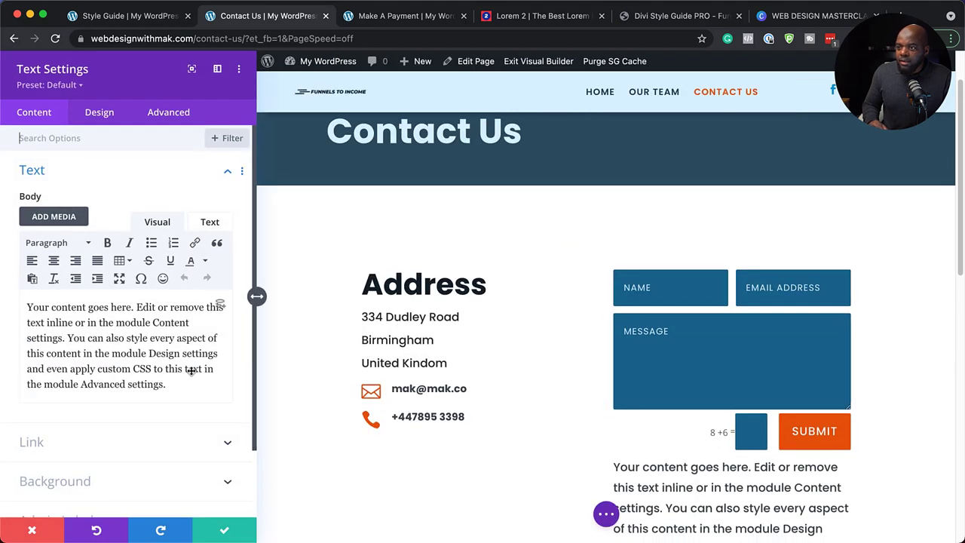
pyautogui.tripleClick(170, 369)
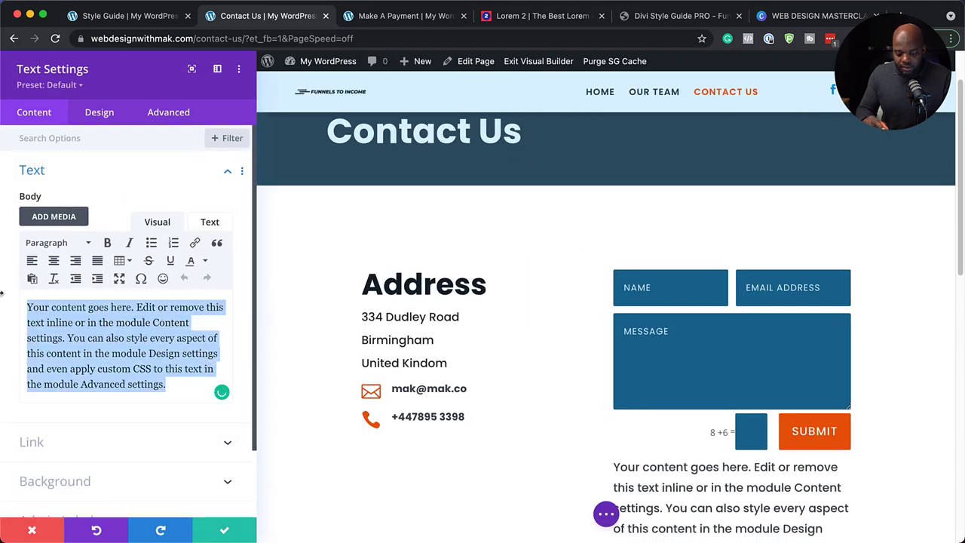
pyautogui.write('Send An Email')
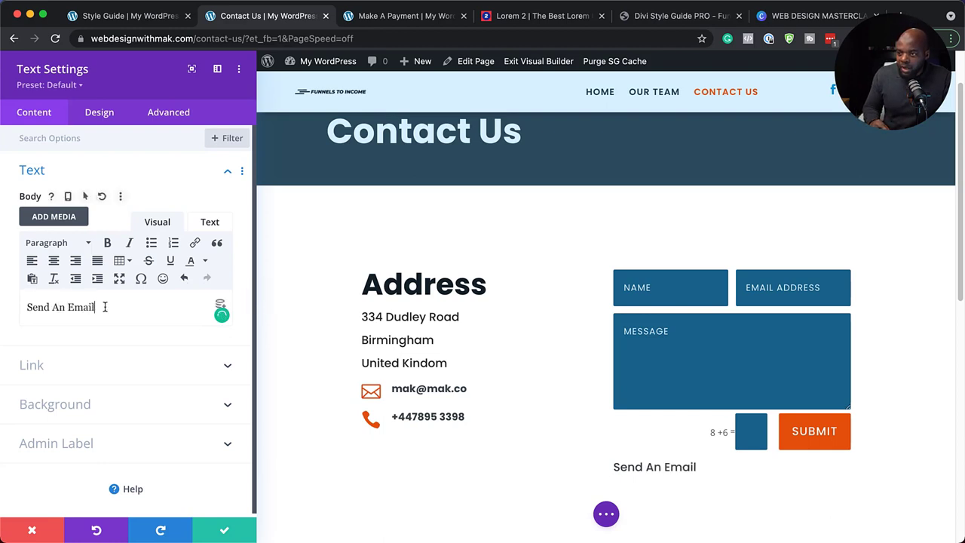
# Apply the Heading Two preset and Heading 2 format to 'Send An Email', then save.
pyautogui.moveTo(103, 306); pyautogui.dragTo(20, 304)
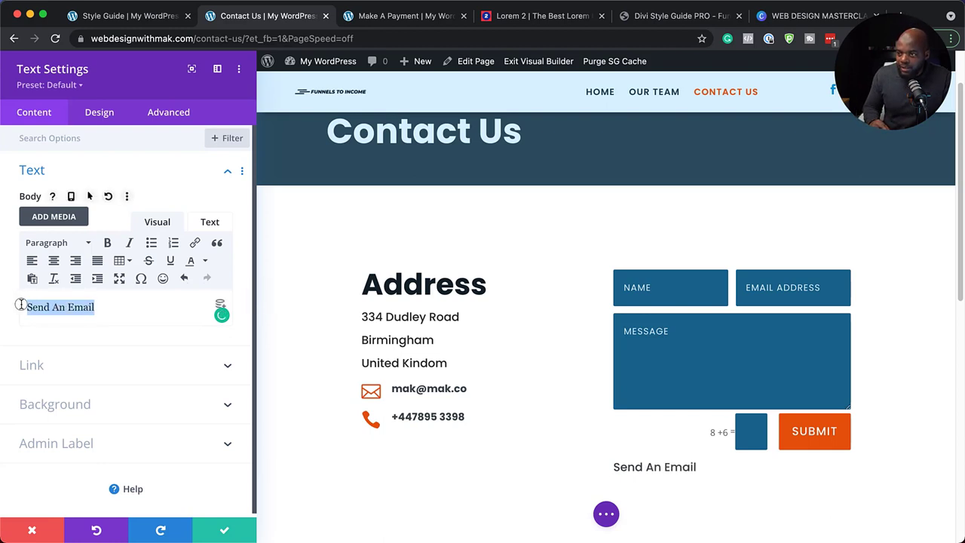
pyautogui.click(51, 85)
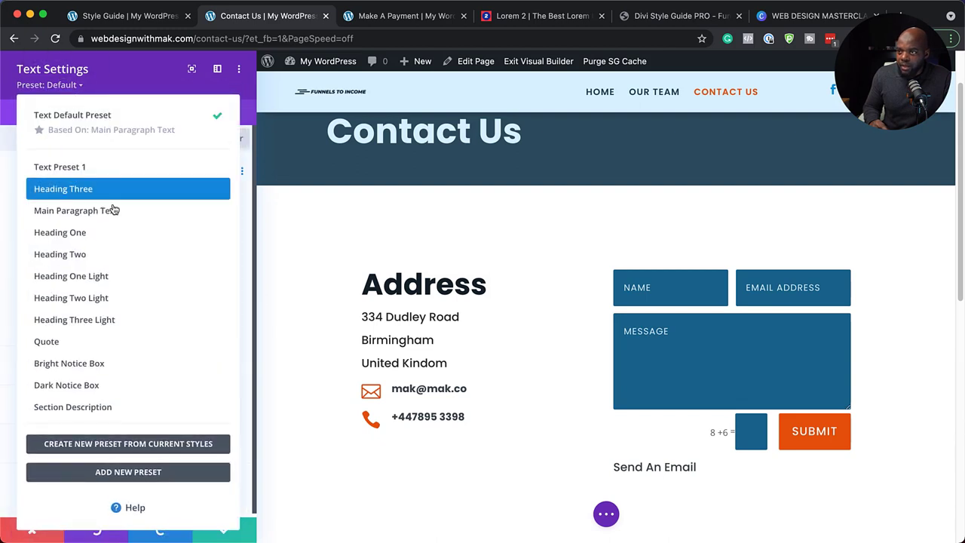
pyautogui.click(93, 258)
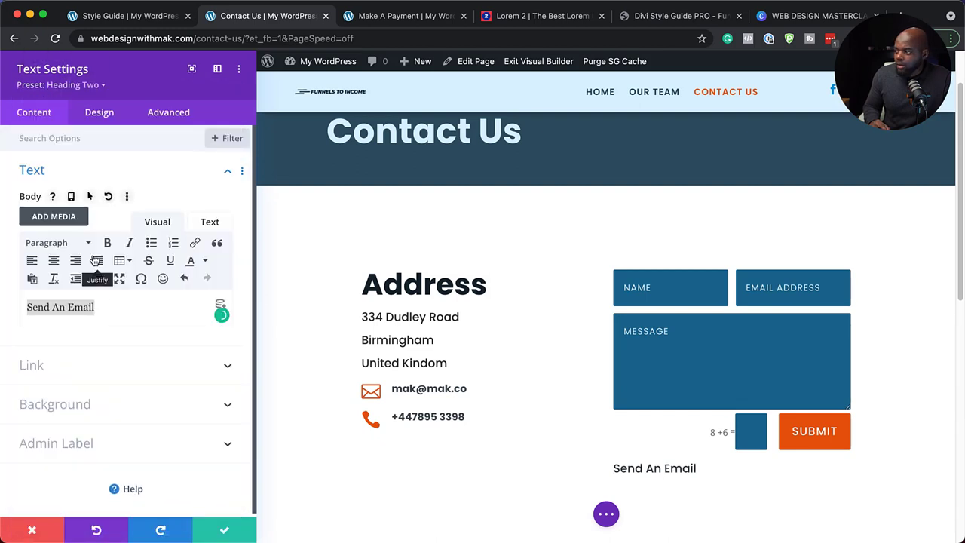
pyautogui.click(68, 243)
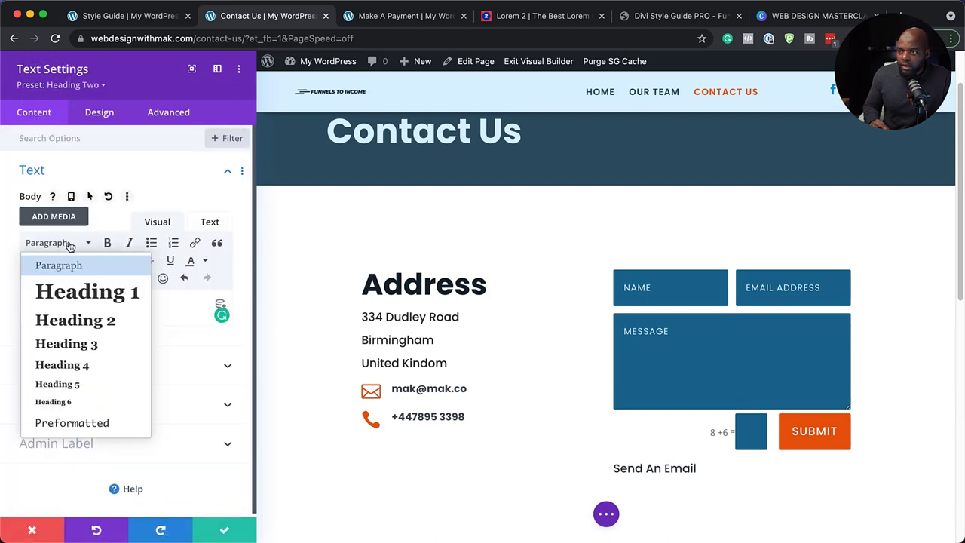
pyautogui.click(87, 321)
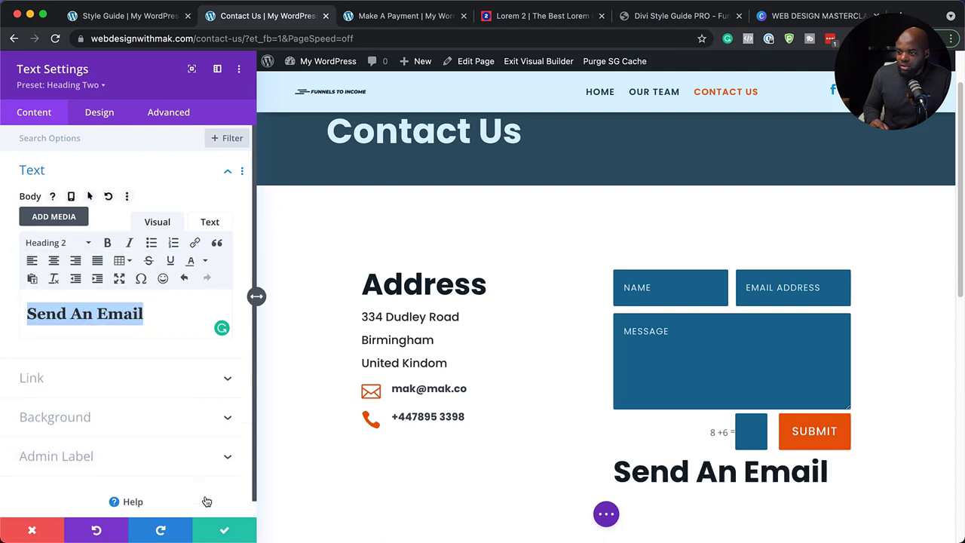
pyautogui.click(224, 530)
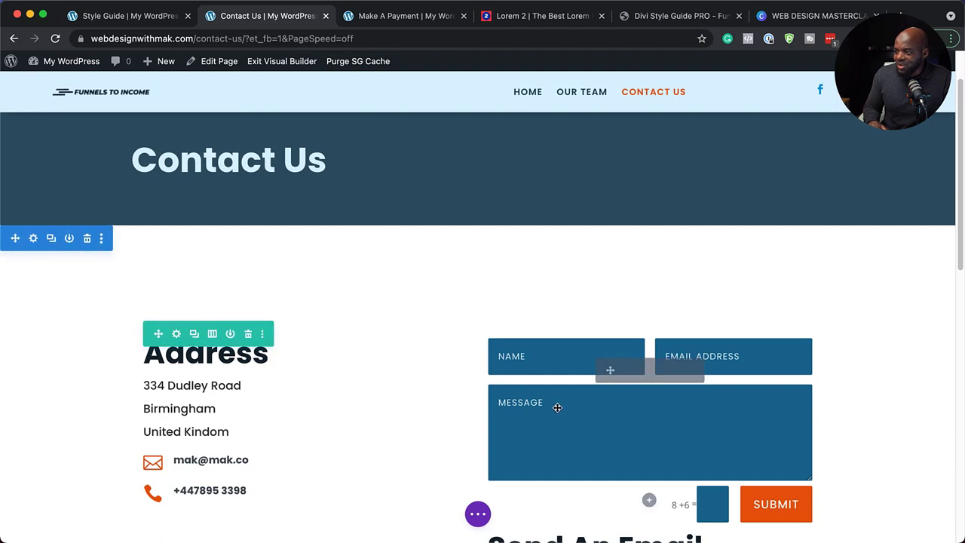
pyautogui.scroll(-3, 543, 422)
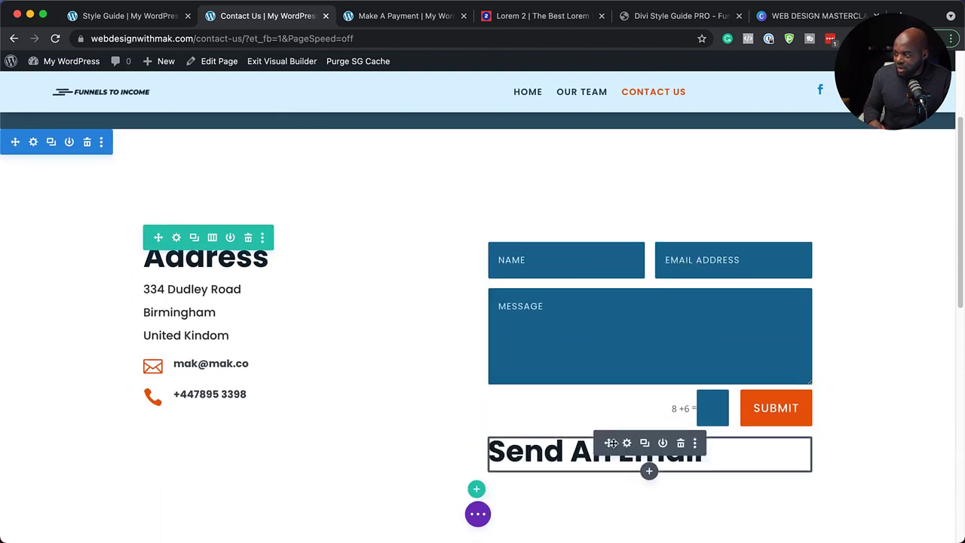
# Move 'Send An Email' above the form and set the row's Gutter Width to 1.
pyautogui.moveTo(609, 444); pyautogui.dragTo(578, 263)
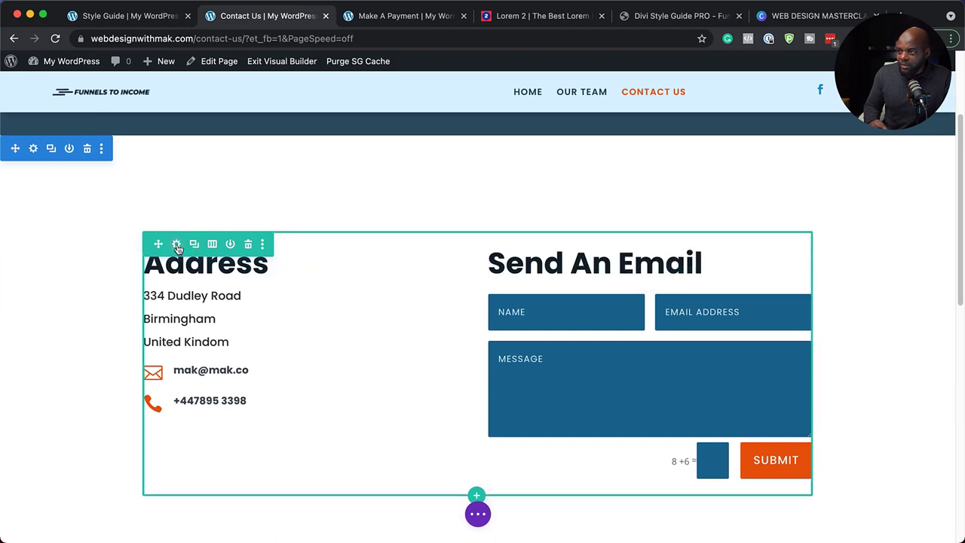
pyautogui.click(177, 244)
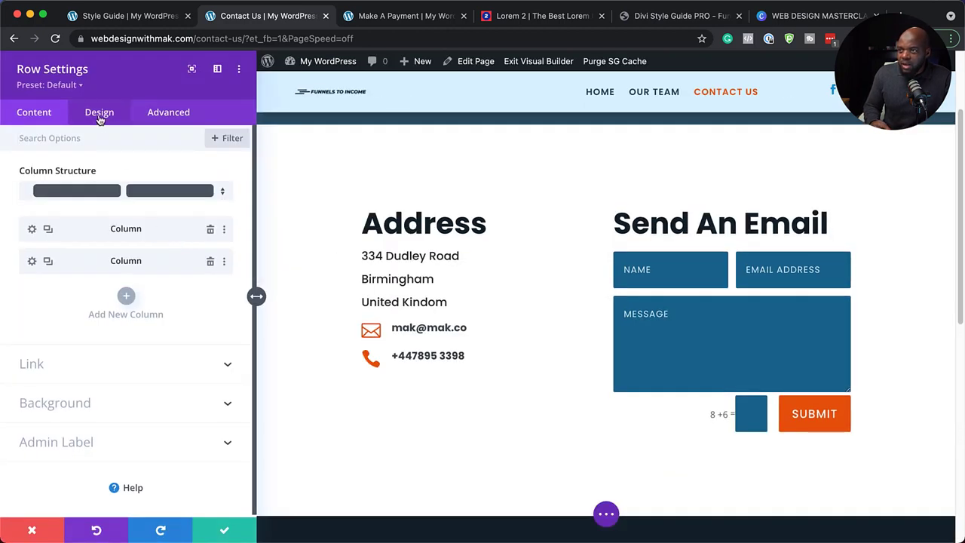
pyautogui.click(100, 115)
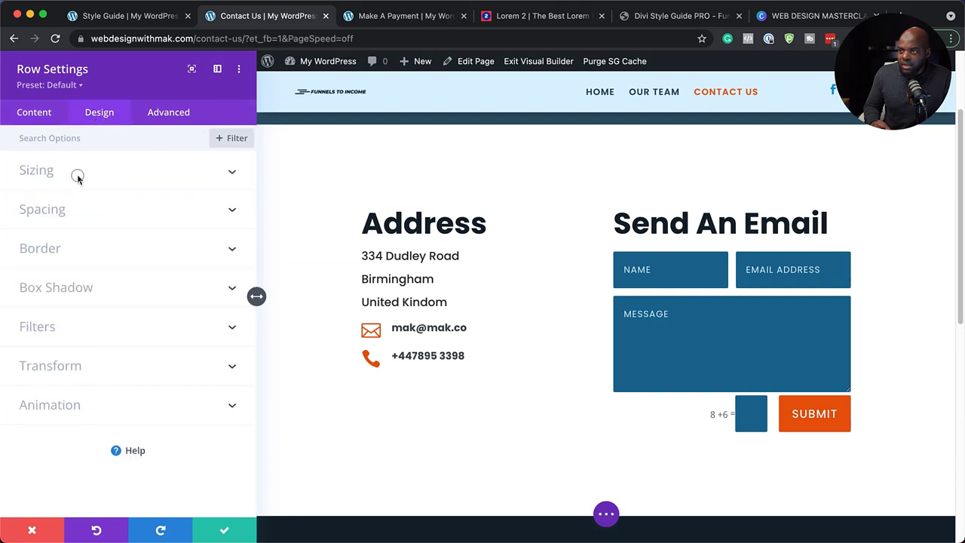
pyautogui.click(78, 174)
pyautogui.moveTo(67, 269)
pyautogui.mouseDown()
pyautogui.moveTo(39, 270)
pyautogui.moveTo(54, 269)
pyautogui.mouseUp()
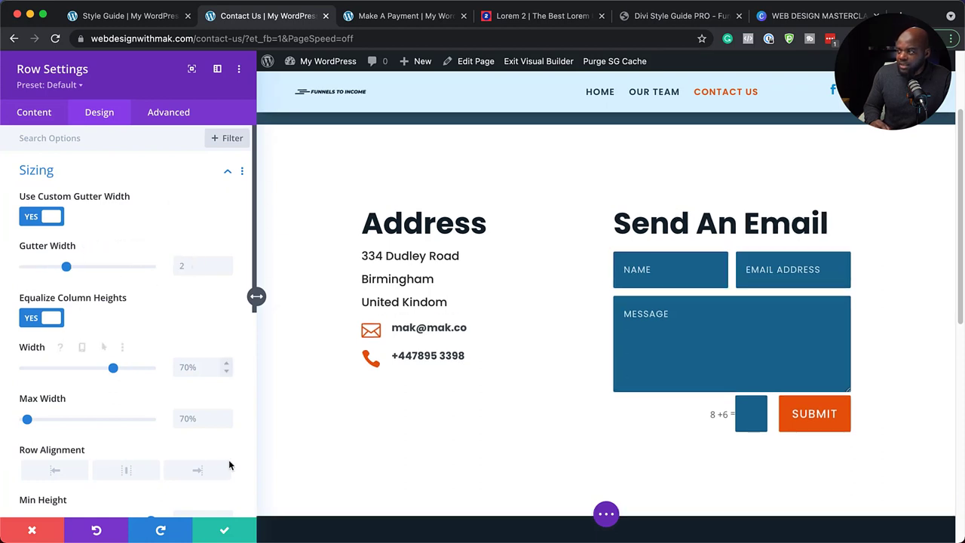
pyautogui.click(224, 530)
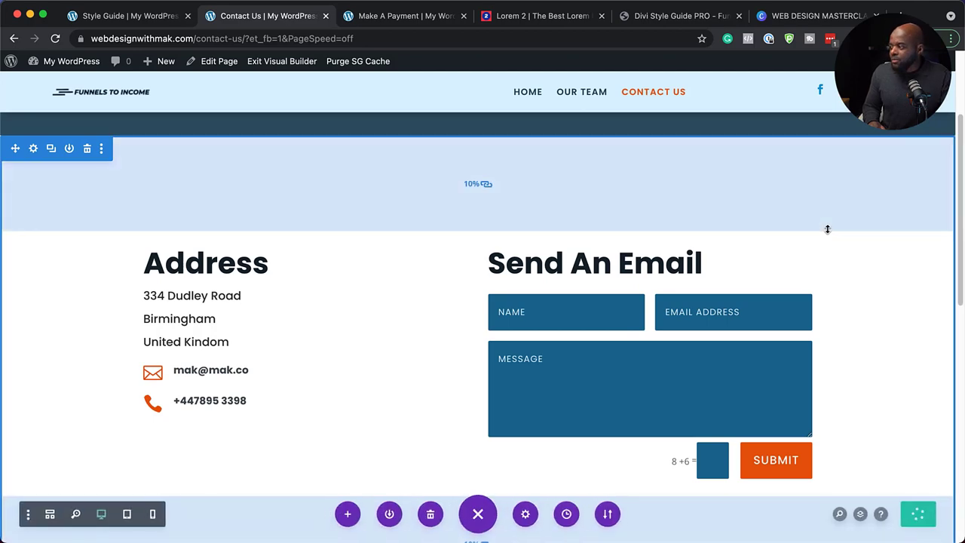
pyautogui.scroll(-3, 545, 297)
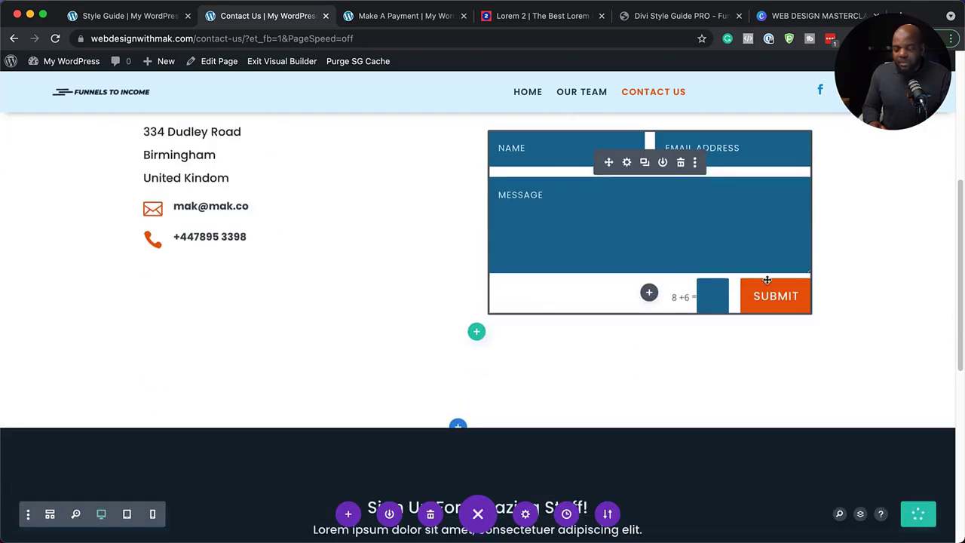
pyautogui.scroll(5, 765, 282)
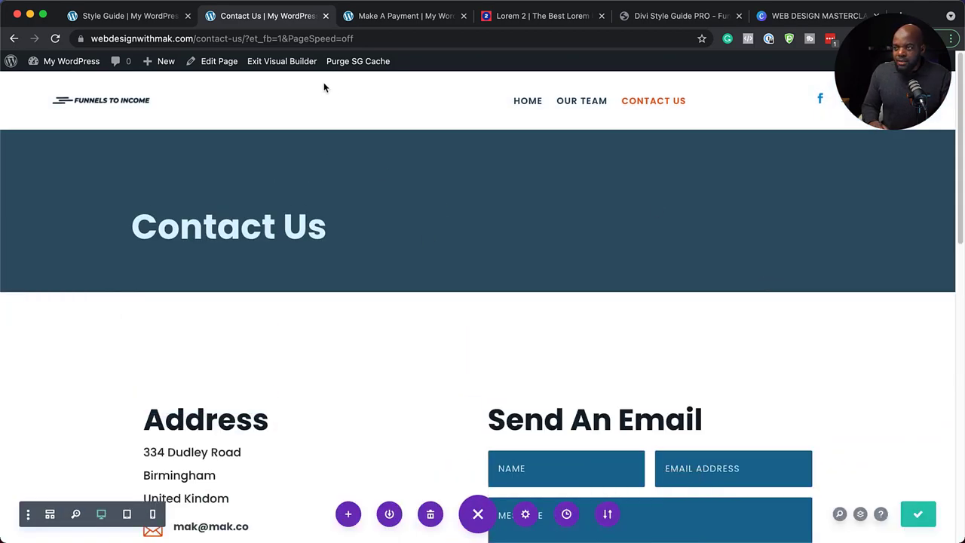
# Exit the Visual Builder to view the live Contact Us page.
pyautogui.click(286, 62)
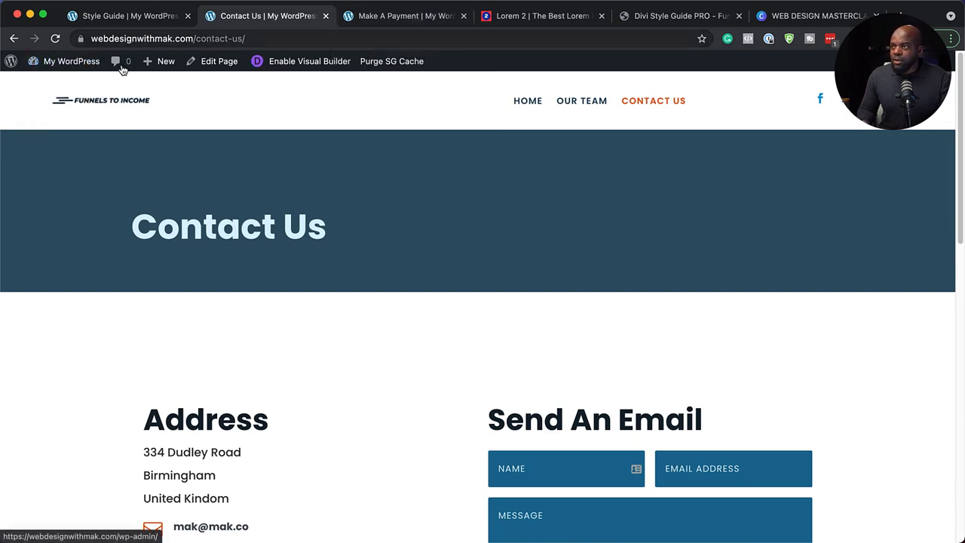
# Search the plugin directory for 'fluentcrm' and install FluentCRM.
pyautogui.moveTo(66, 68)
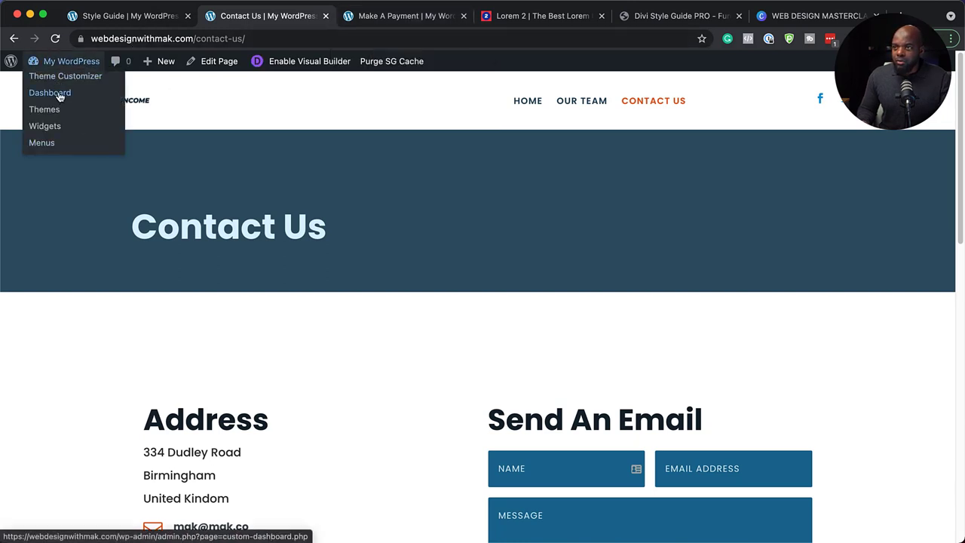
pyautogui.click(59, 94)
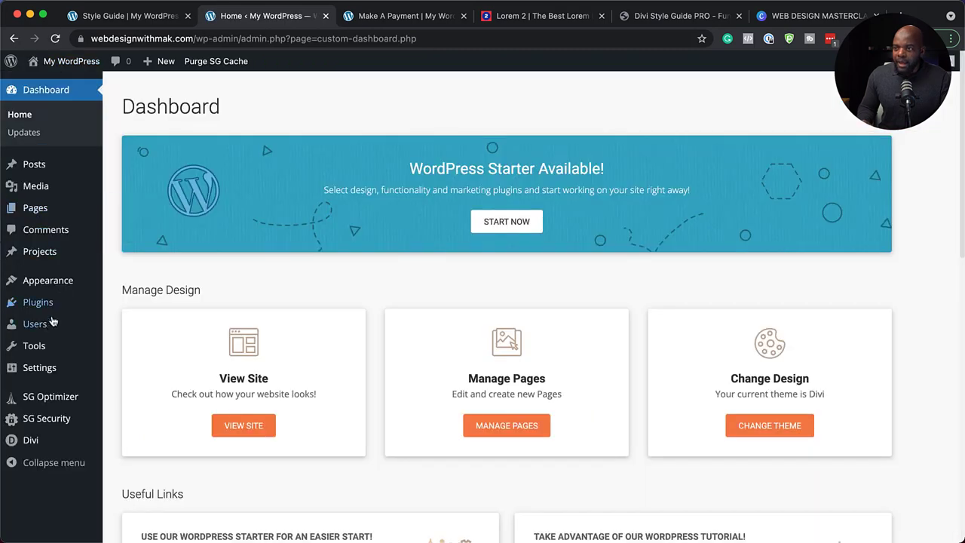
pyautogui.moveTo(43, 304)
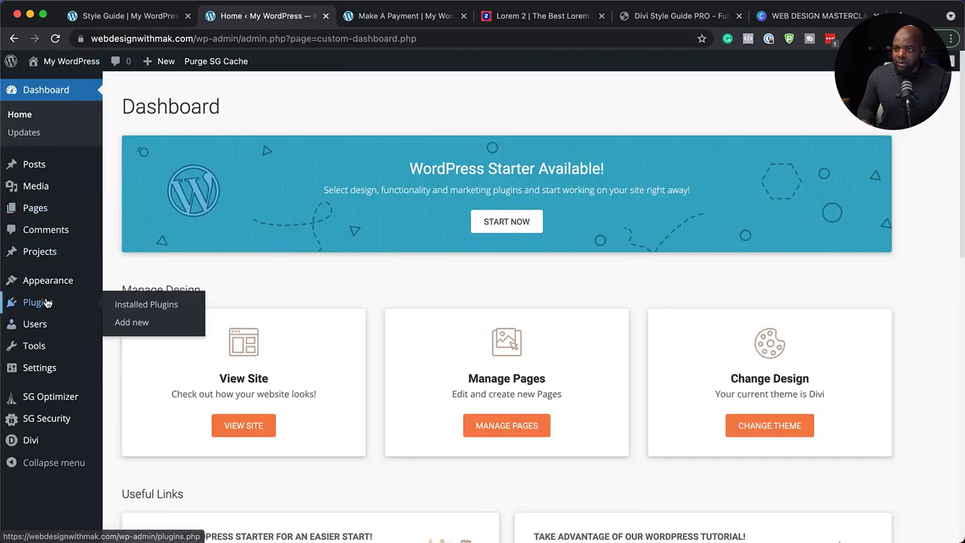
pyautogui.click(136, 323)
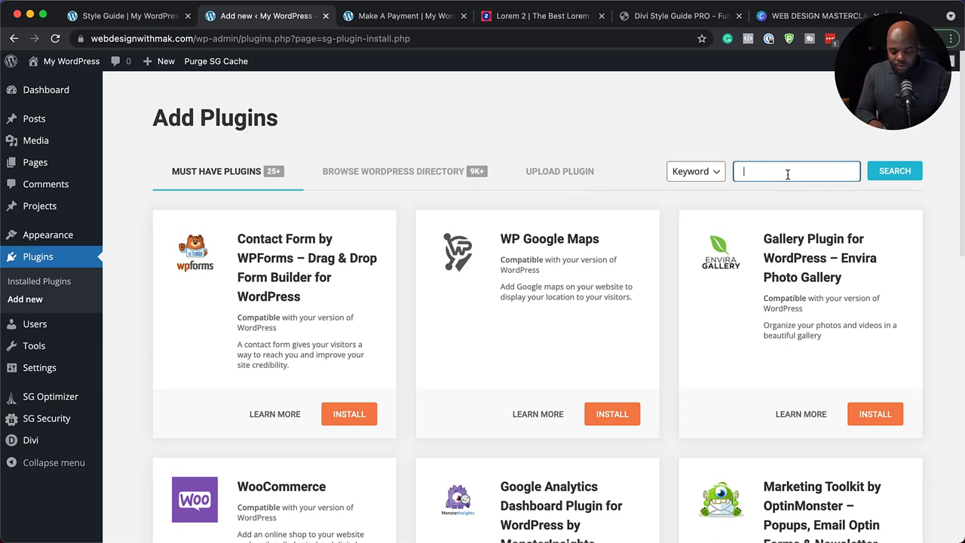
pyautogui.write('fluentcrm')
pyautogui.press('Return')
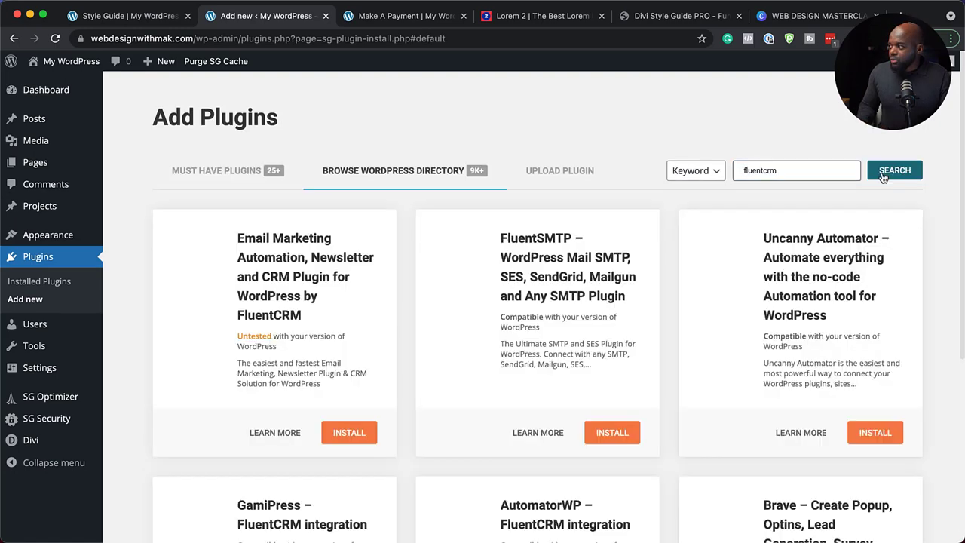
pyautogui.click(347, 433)
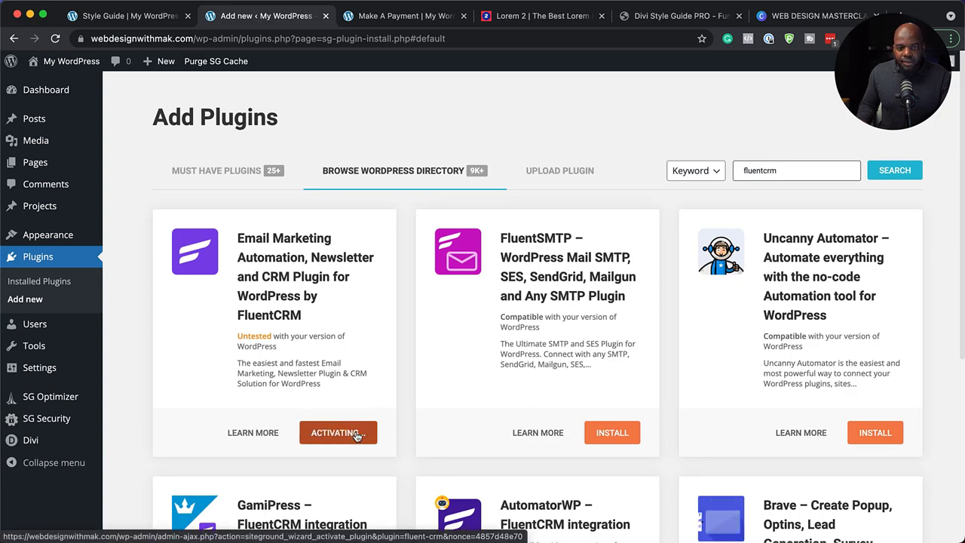
# Search for 'fluentforms' and install the Fluent Forms contact form plugin.
pyautogui.doubleClick(763, 170)
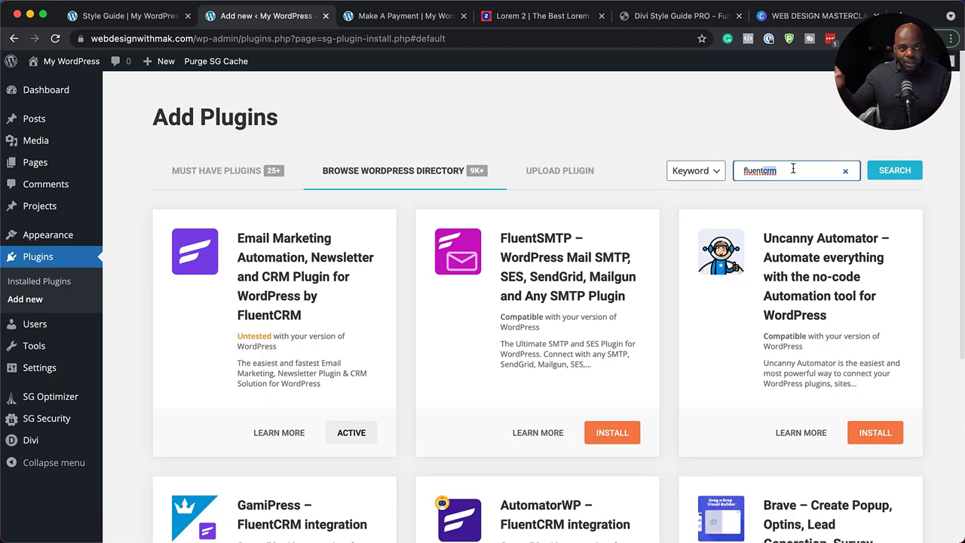
pyautogui.write('forms')
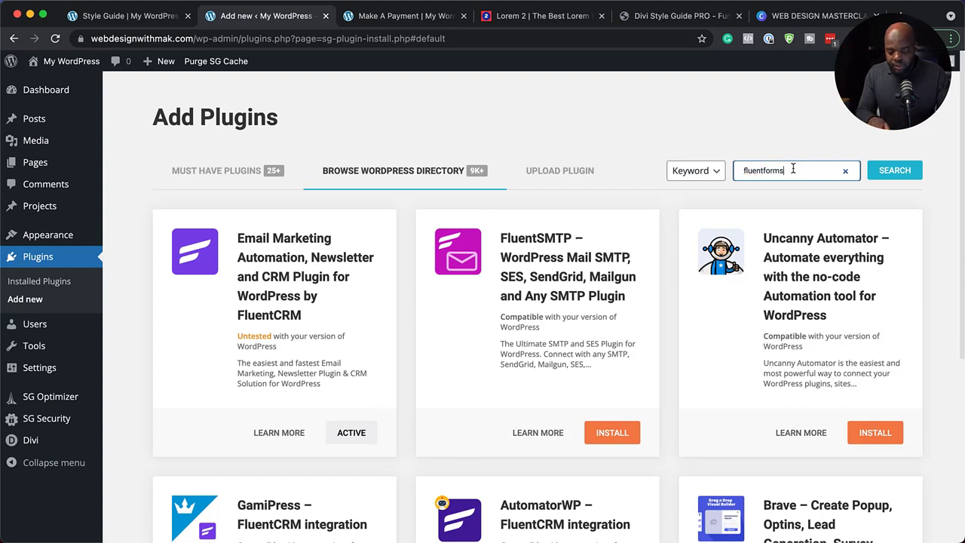
pyautogui.scroll(-5, 627, 388)
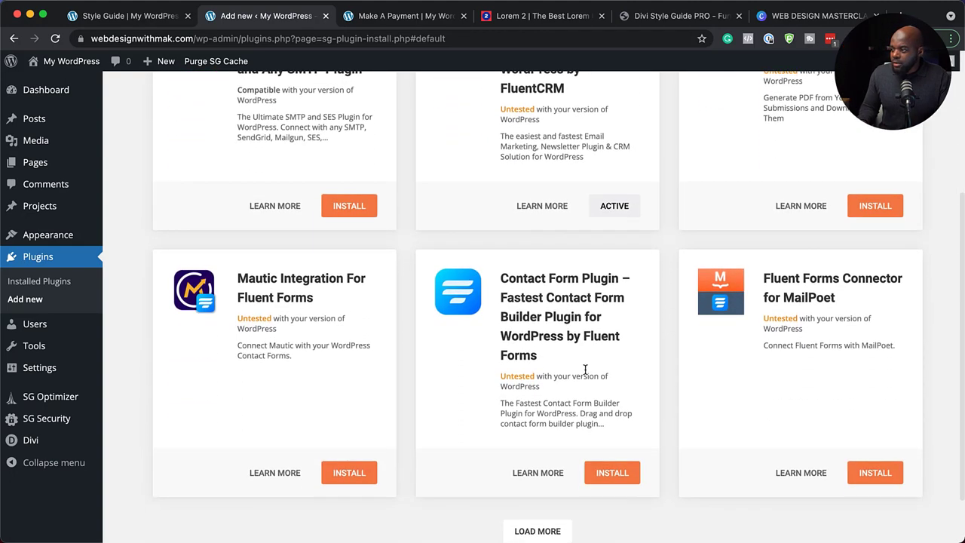
pyautogui.click(611, 473)
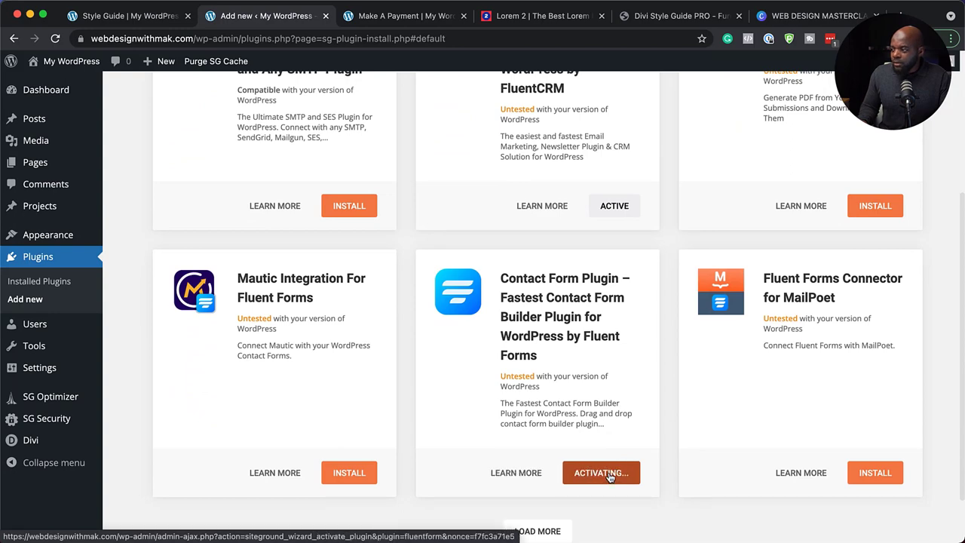
pyautogui.scroll(5, 560, 351)
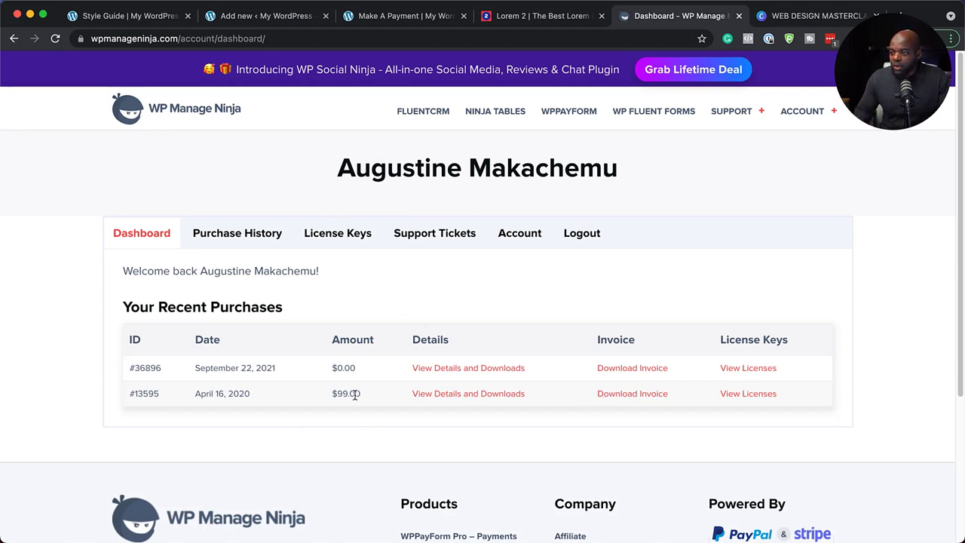
# Open the earlier purchase's details and copy the FluentCRM Pro license key.
pyautogui.click(445, 393)
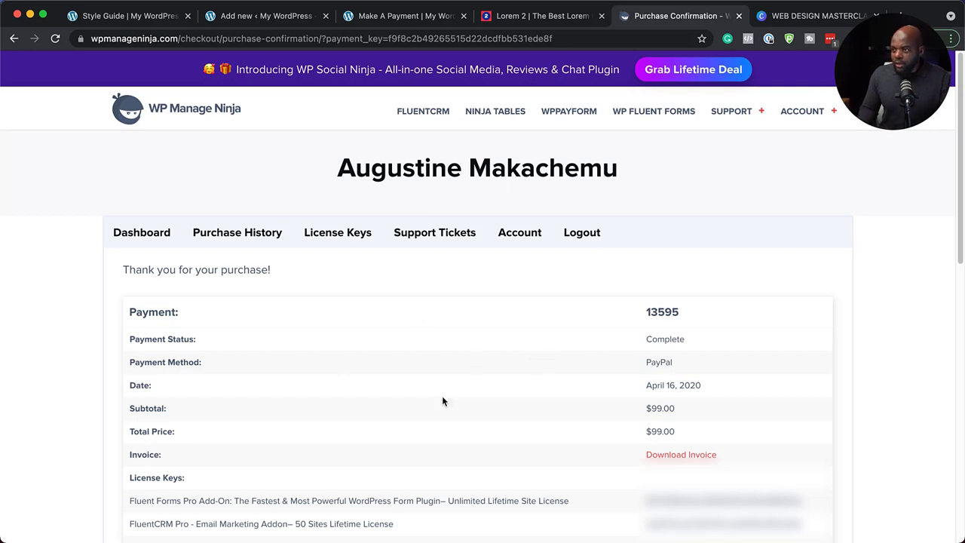
pyautogui.scroll(-5, 451, 395)
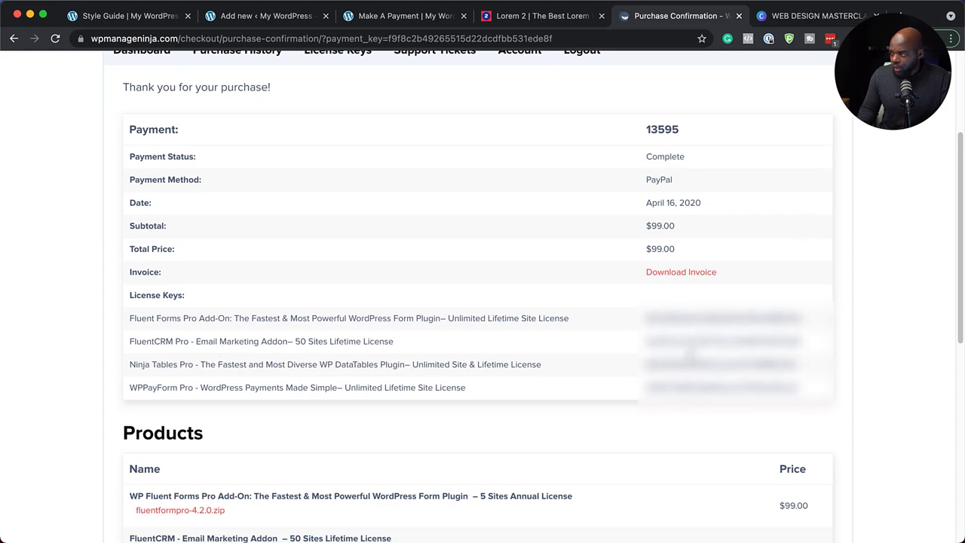
pyautogui.doubleClick(650, 341)
pyautogui.moveTo(702, 340); pyautogui.dragTo(823, 351)
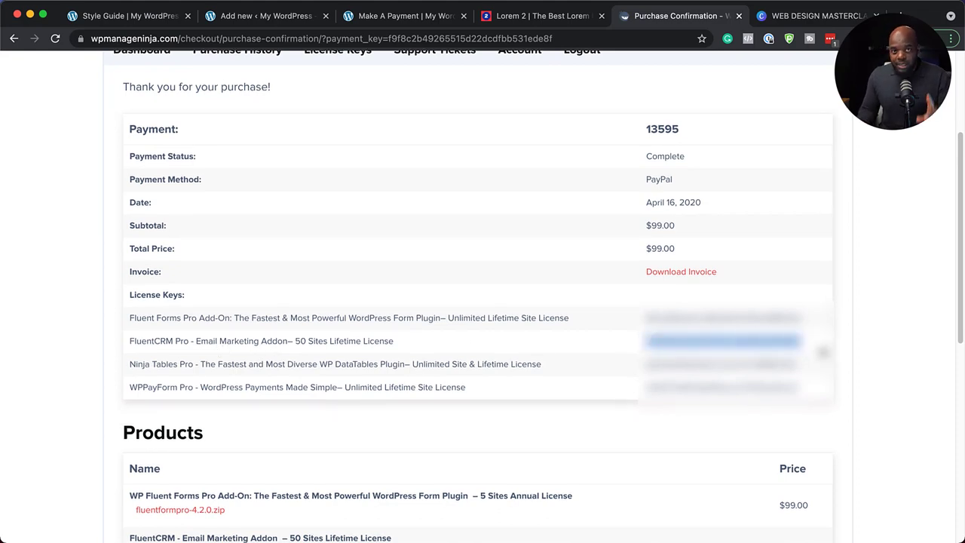
# Download fluentcampaign-pro-2.2.0.zip and return to the site's Add Plugins page.
pyautogui.scroll(-2, 337, 448)
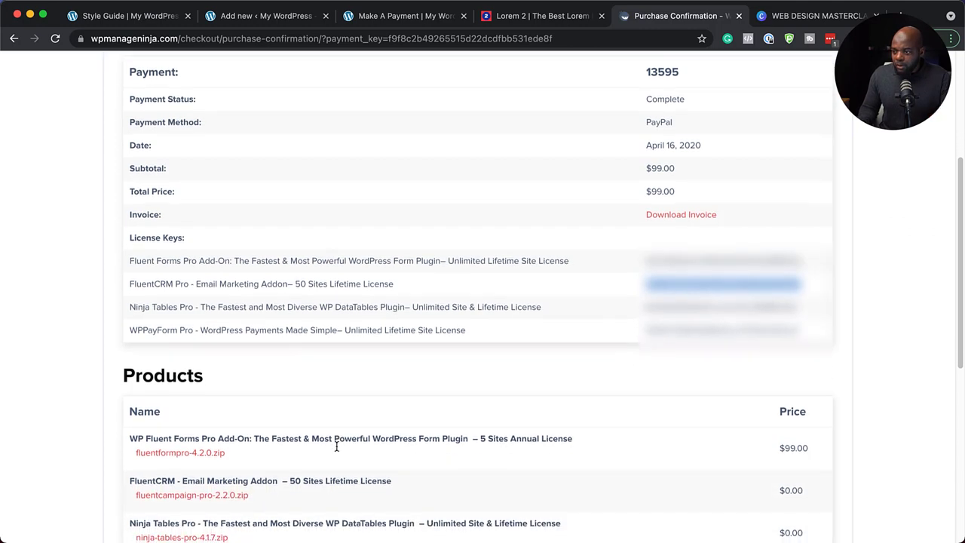
pyautogui.scroll(-3, 337, 448)
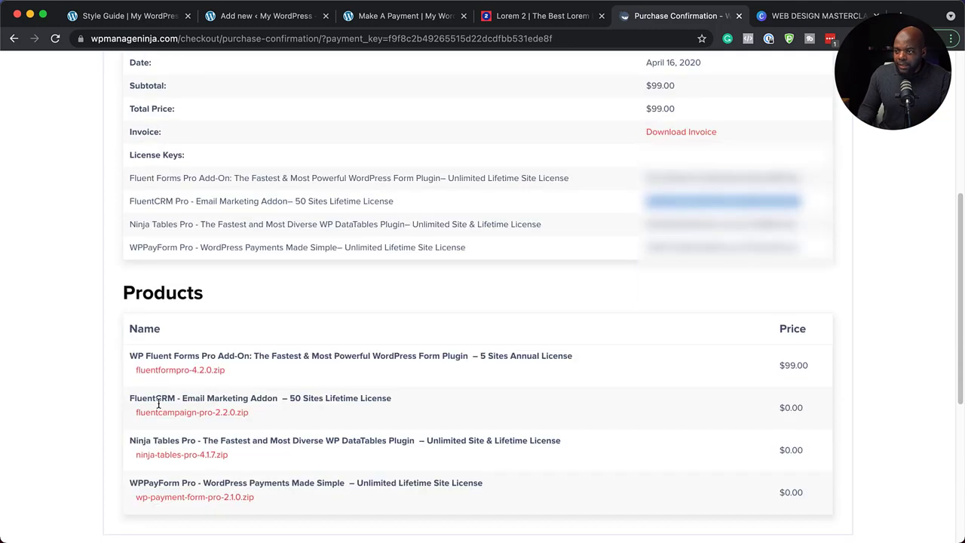
pyautogui.click(219, 418)
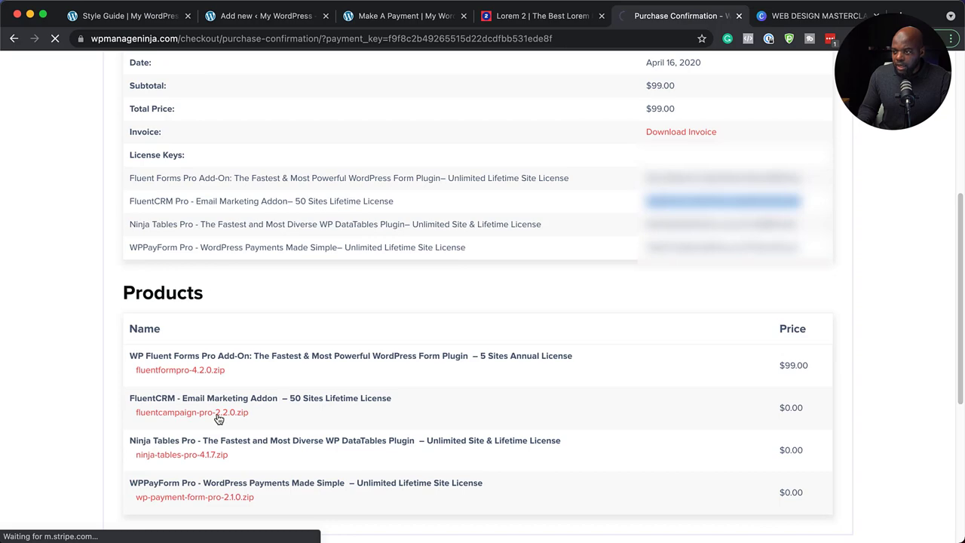
pyautogui.click(259, 17)
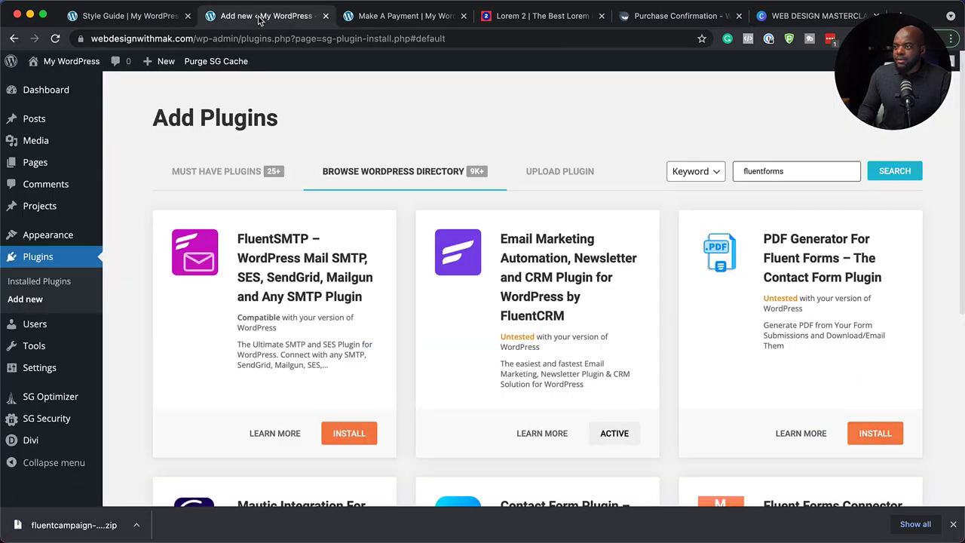
# Upload the fluentcampaign-pro zip, then cancel replacing the already-installed plugin.
pyautogui.click(548, 173)
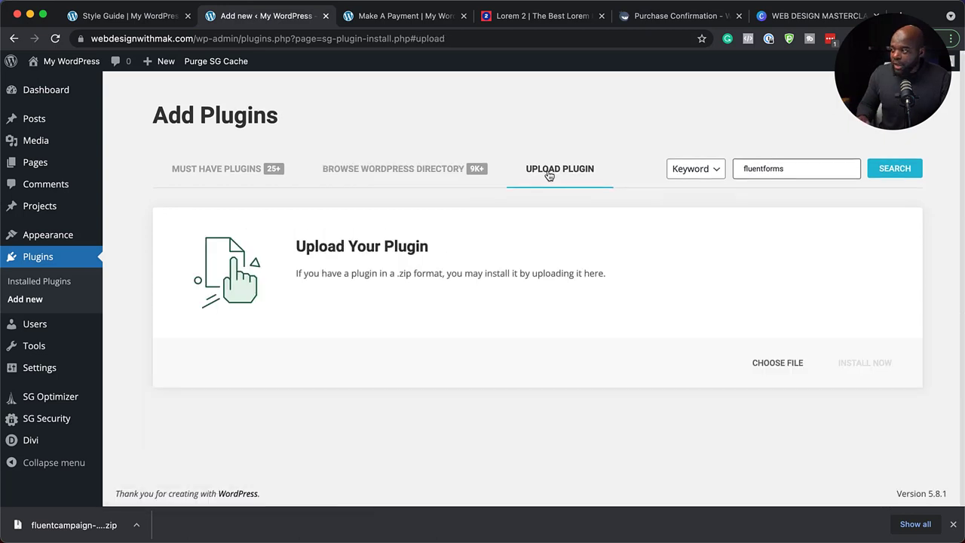
pyautogui.moveTo(74, 525); pyautogui.dragTo(491, 288)
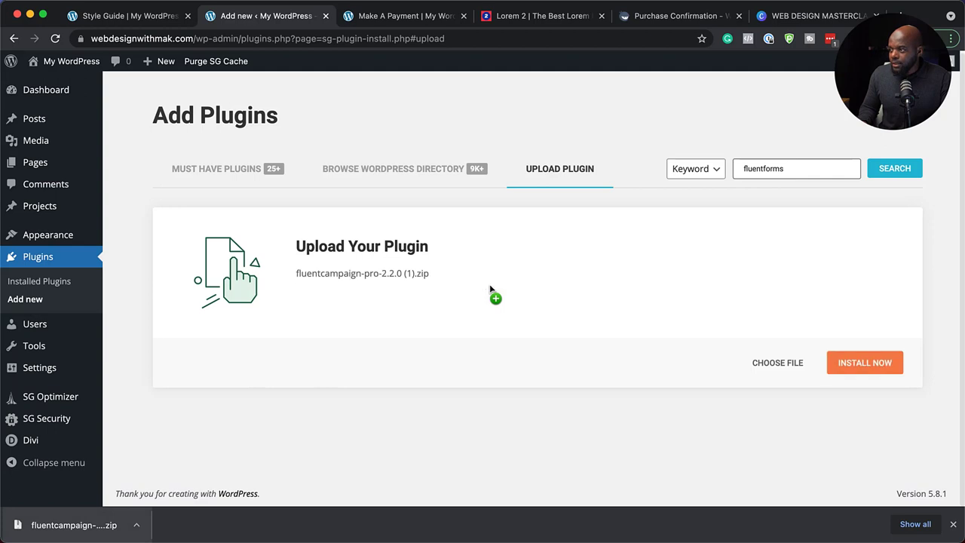
pyautogui.click(864, 363)
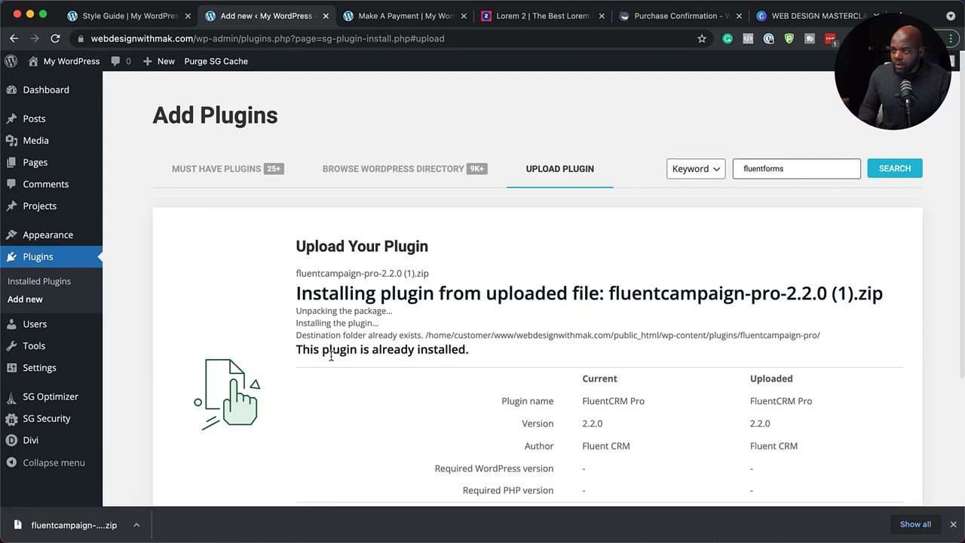
pyautogui.scroll(-5, 424, 398)
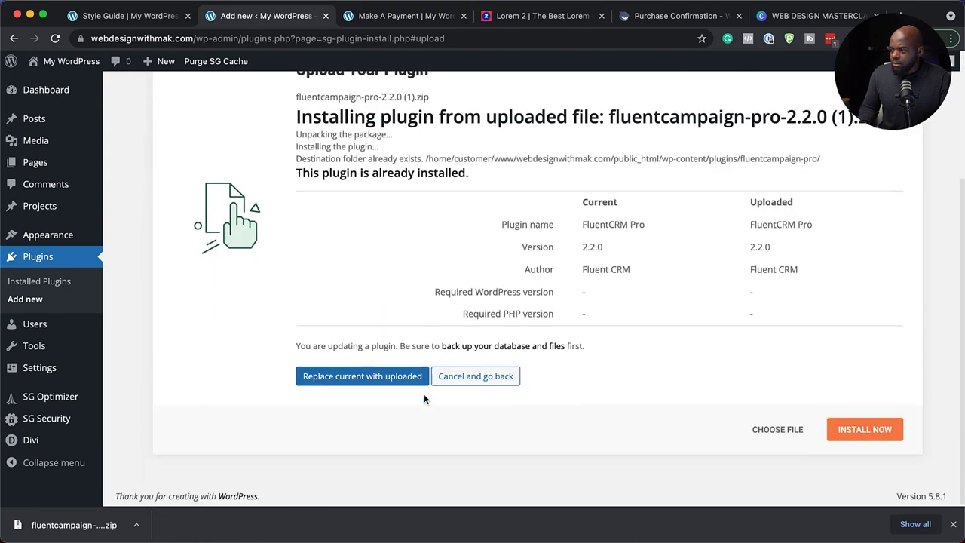
pyautogui.click(476, 377)
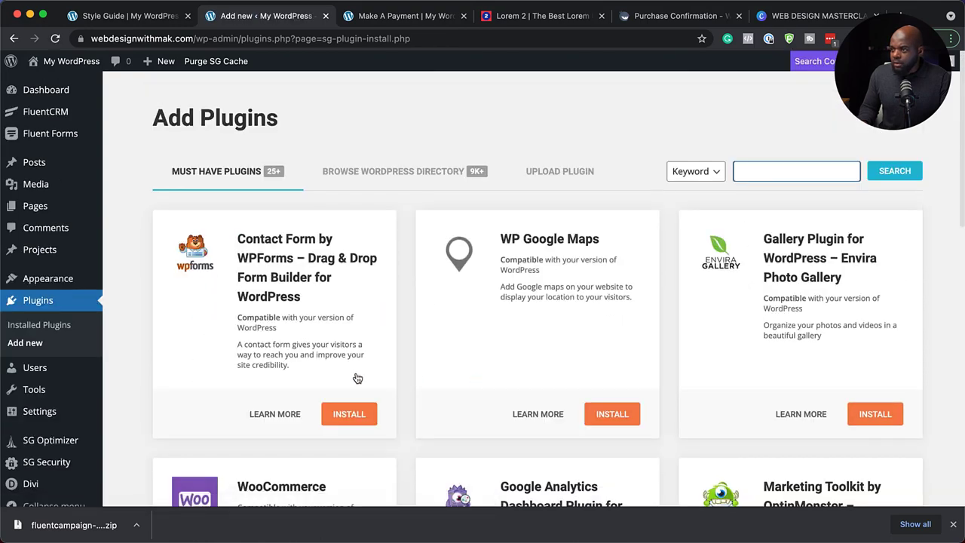
# Activate FluentCRM Pro from the Installed Plugins list.
pyautogui.click(53, 328)
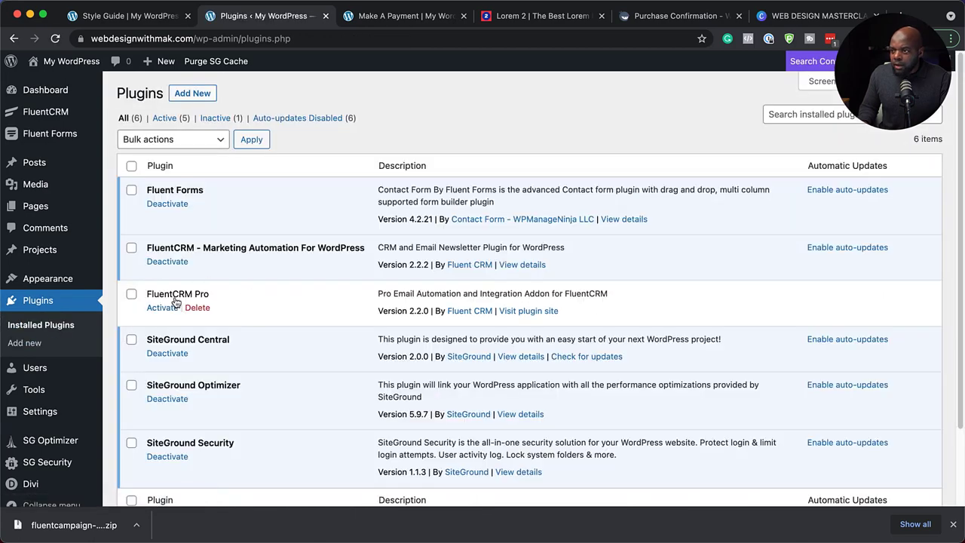
pyautogui.click(162, 308)
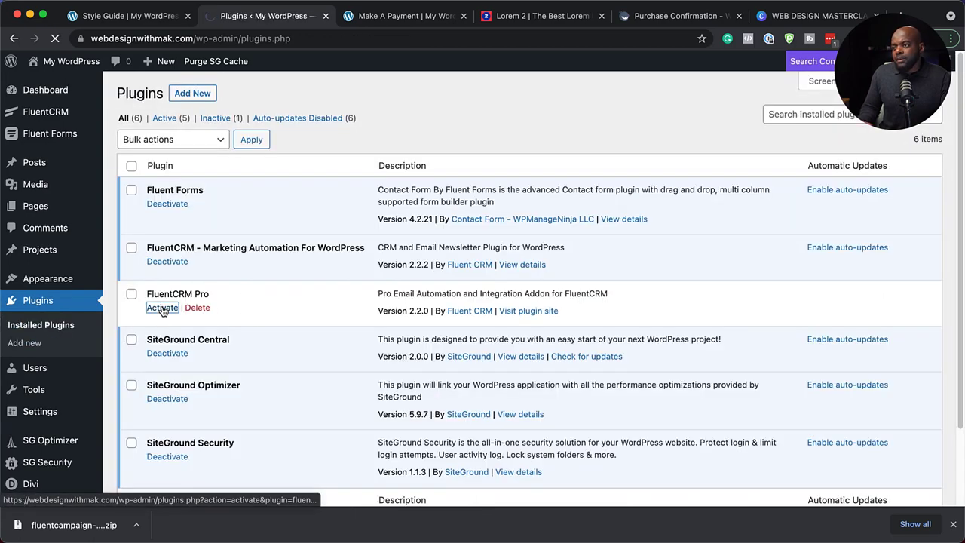
pyautogui.scroll(-1, 289, 348)
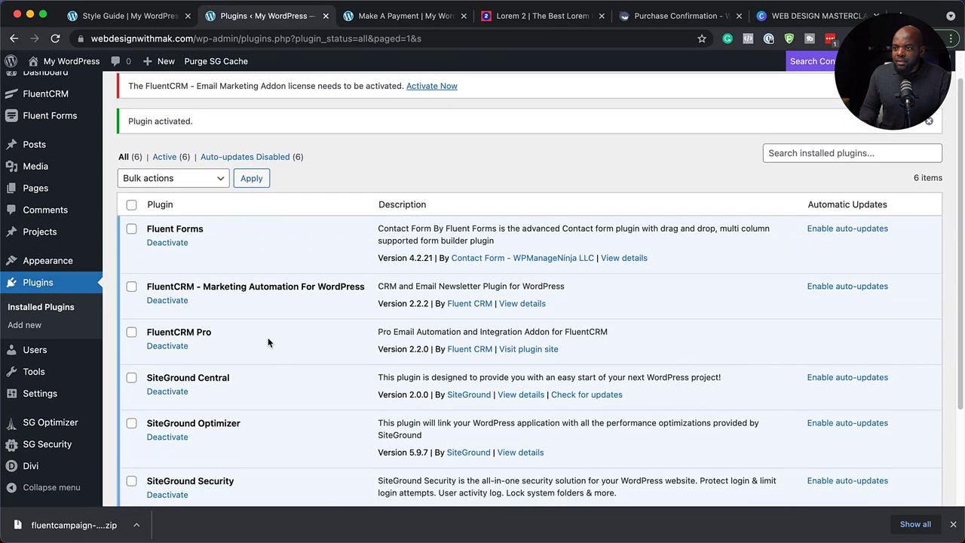
pyautogui.scroll(-1, 295, 368)
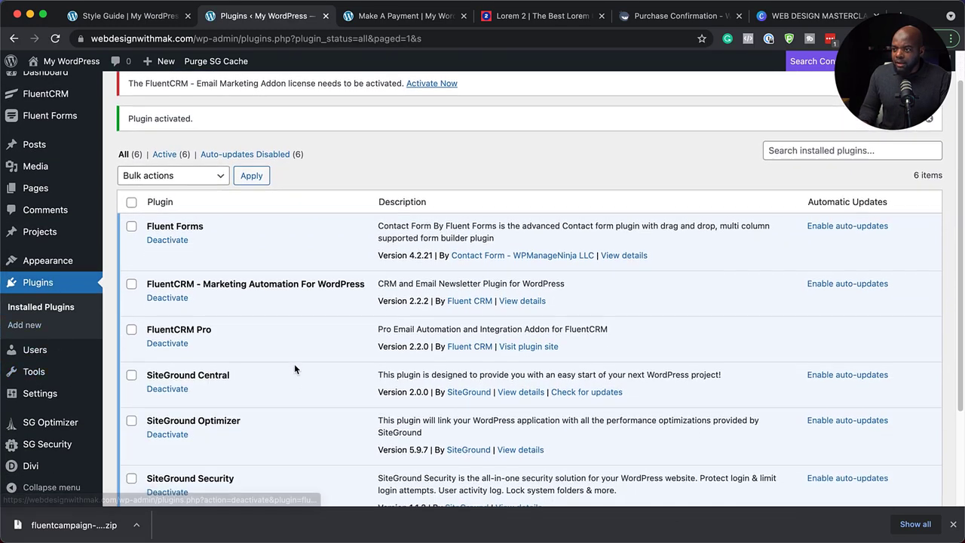
pyautogui.scroll(1, 294, 368)
pyautogui.moveTo(49, 118)
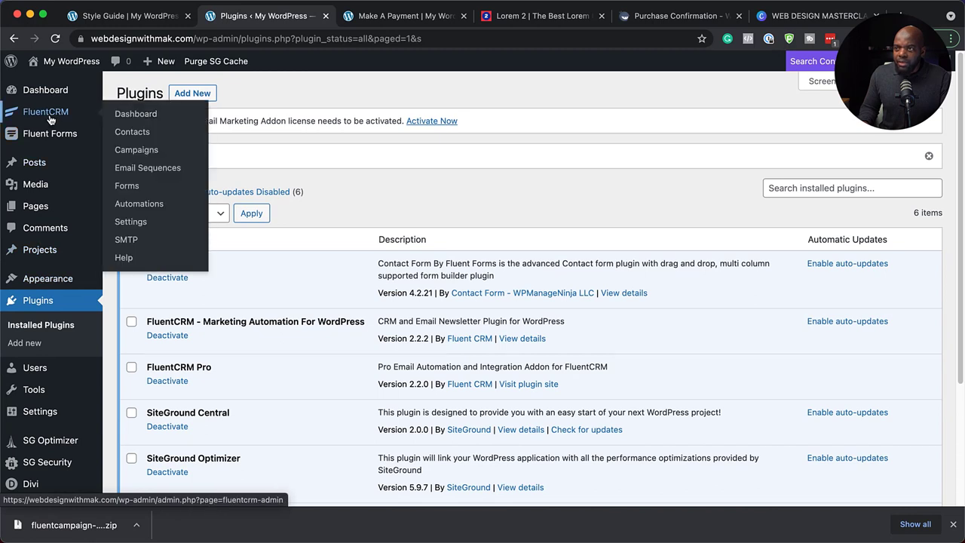
# Start the FluentCRM setup wizard, enter business name 'Mak cCo.' and the pasted address, continue.
pyautogui.click(144, 224)
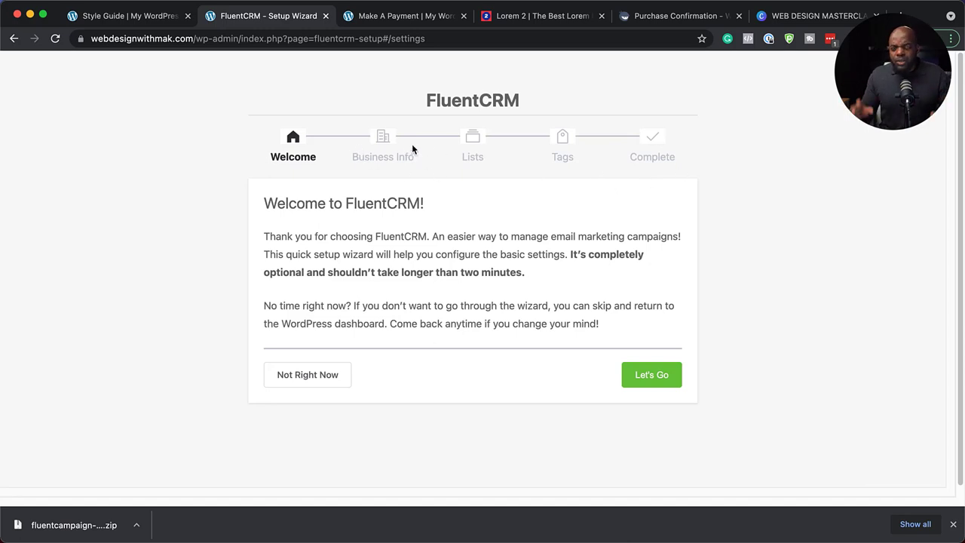
pyautogui.click(660, 382)
pyautogui.click(396, 277)
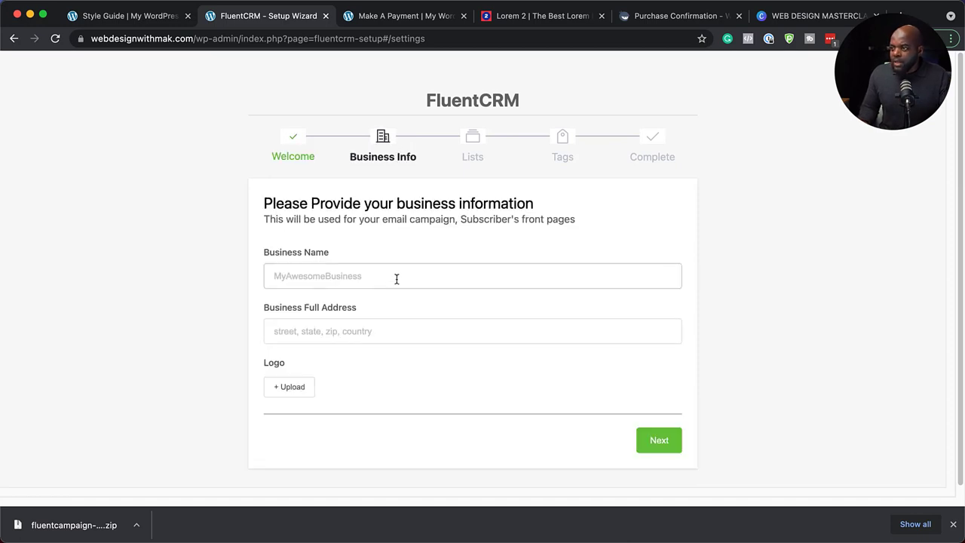
pyautogui.write('Mak')
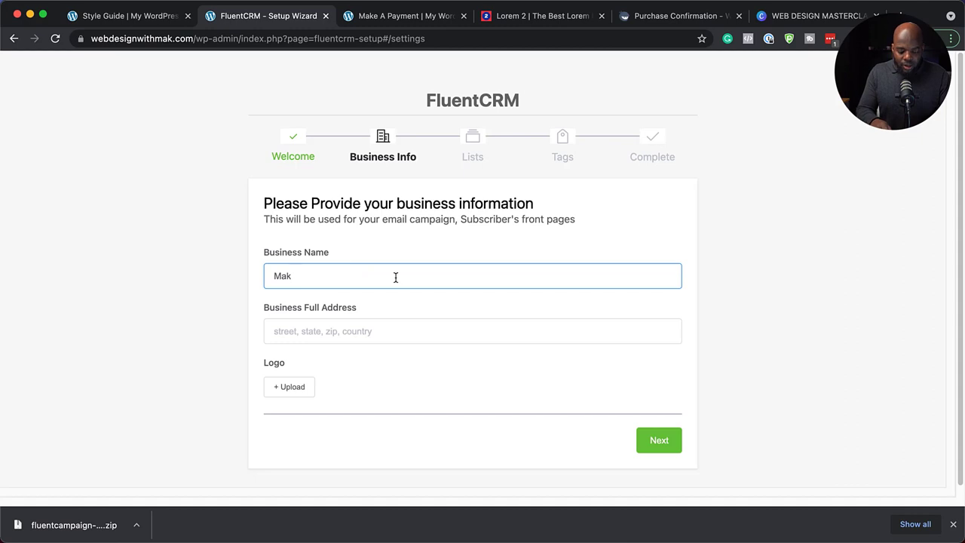
pyautogui.write(' c')
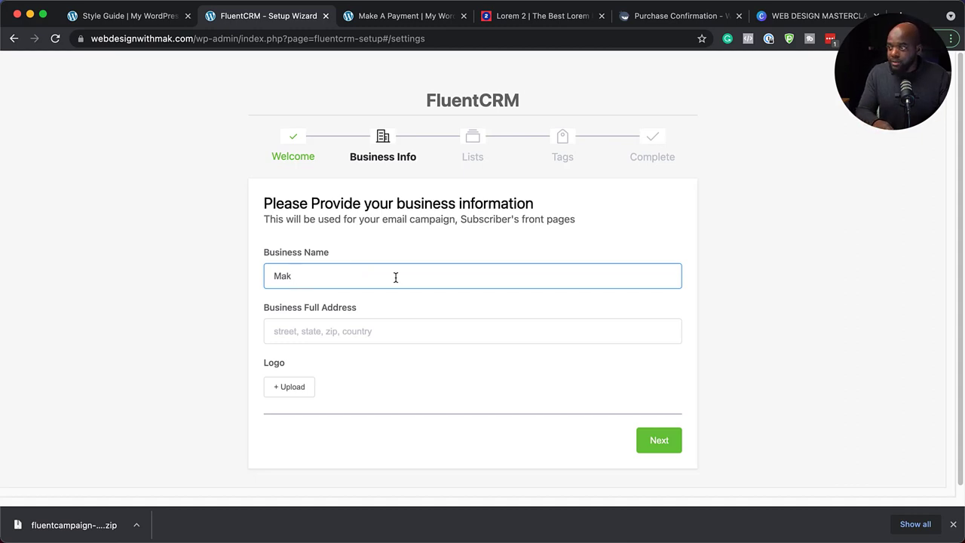
pyautogui.write('Co.')
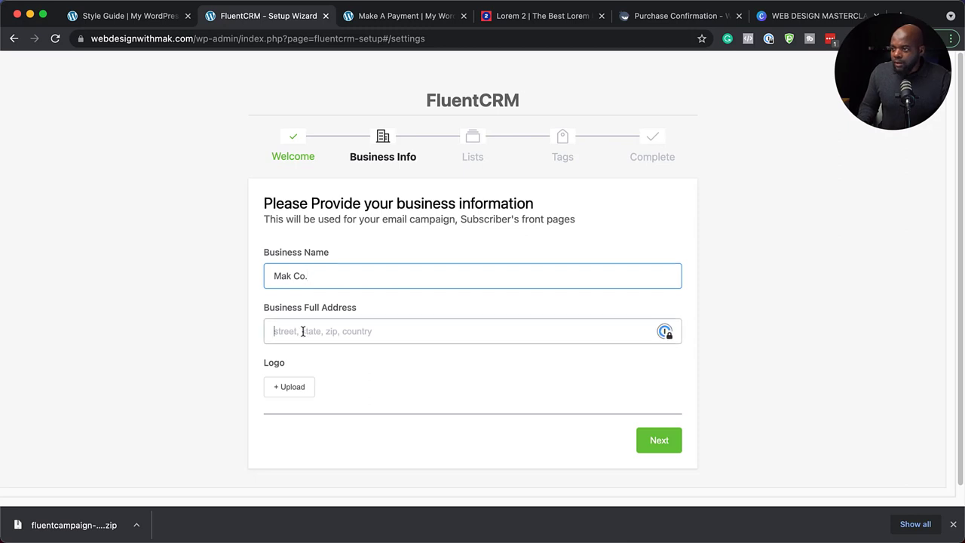
pyautogui.click(369, 337)
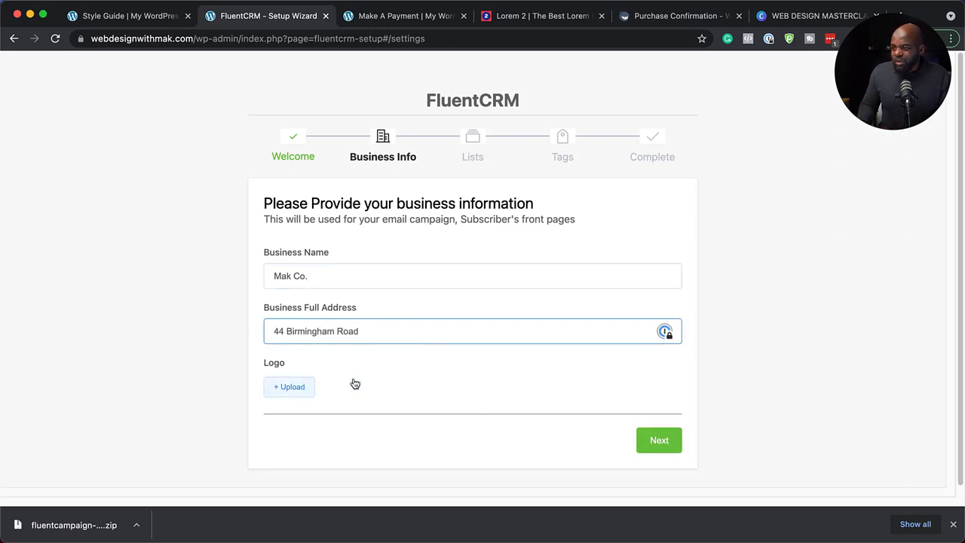
pyautogui.click(665, 442)
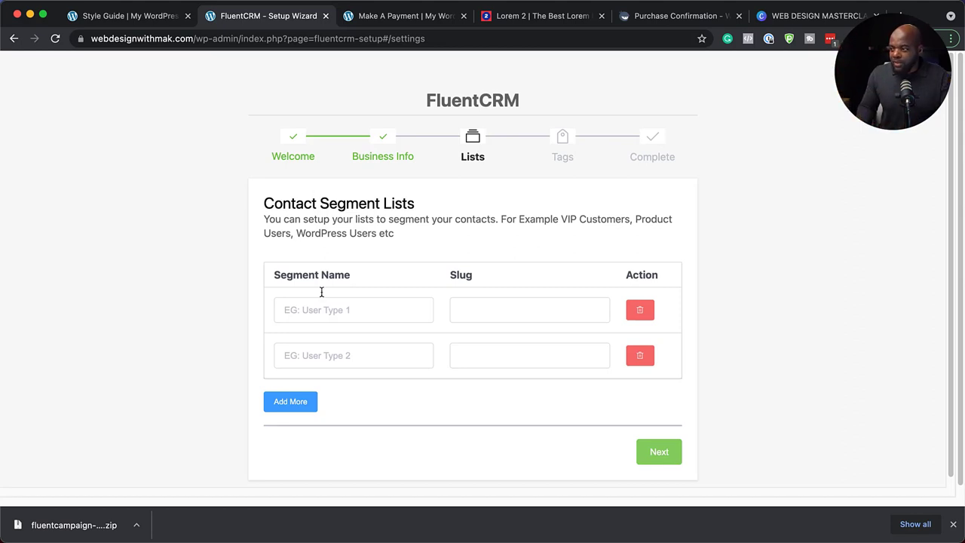
# Create the Customers and Leads lists in the FluentCRM setup wizard.
pyautogui.click(354, 310)
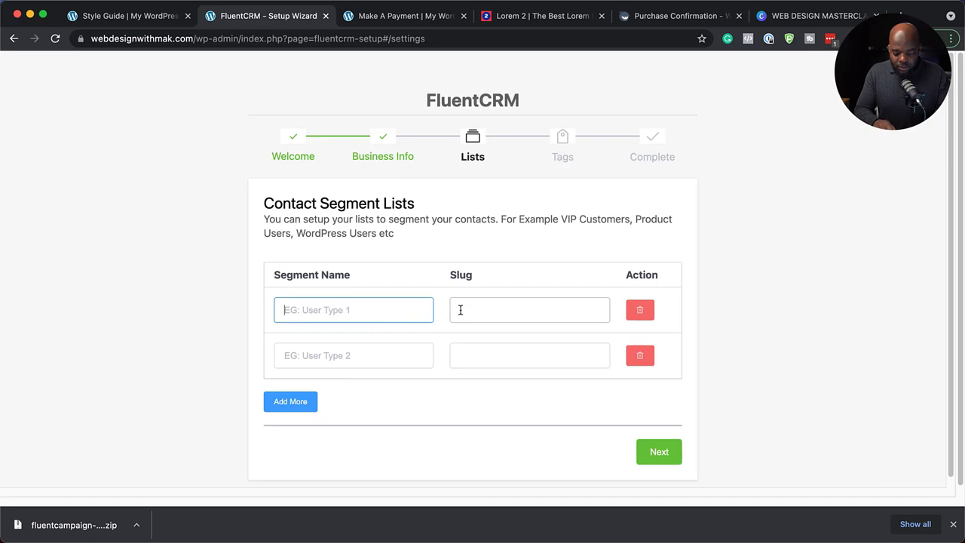
pyautogui.write('Customers')
pyautogui.click(357, 362)
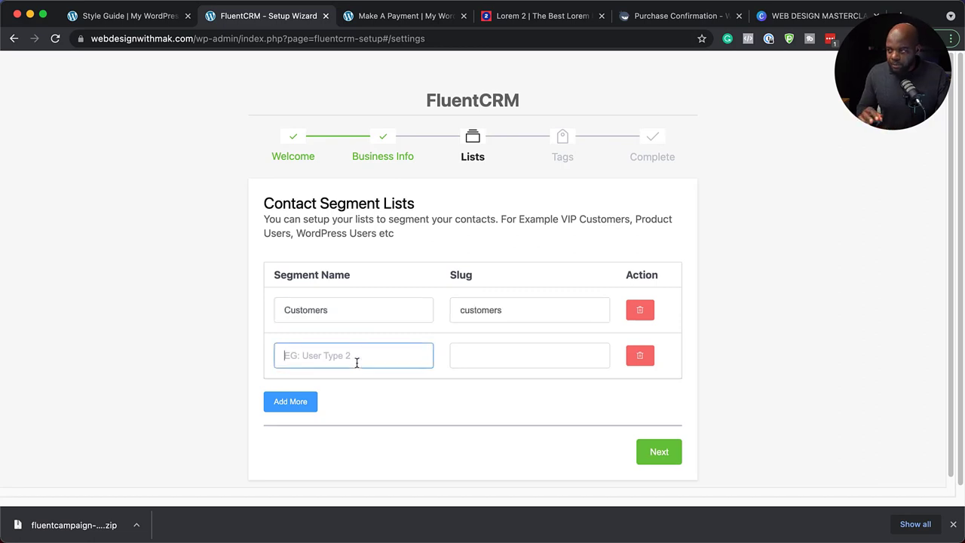
pyautogui.write('S')
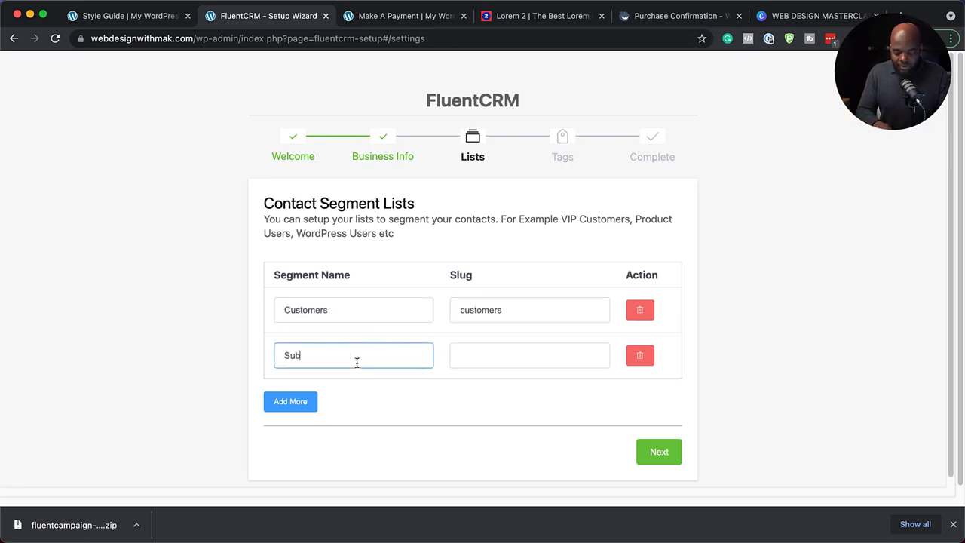
pyautogui.write('u')
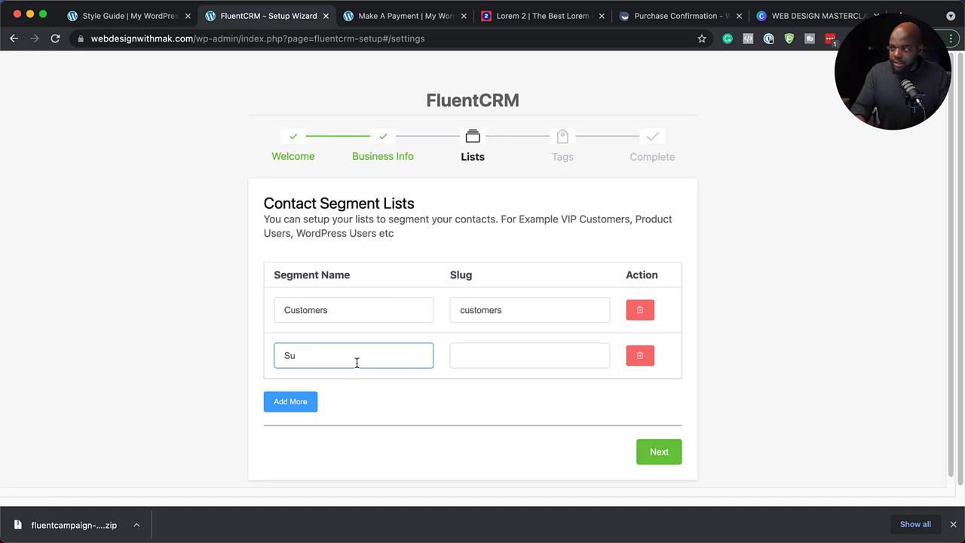
pyautogui.press('BackSpace')
pyautogui.press('BackSpace')
pyautogui.write('Leads')
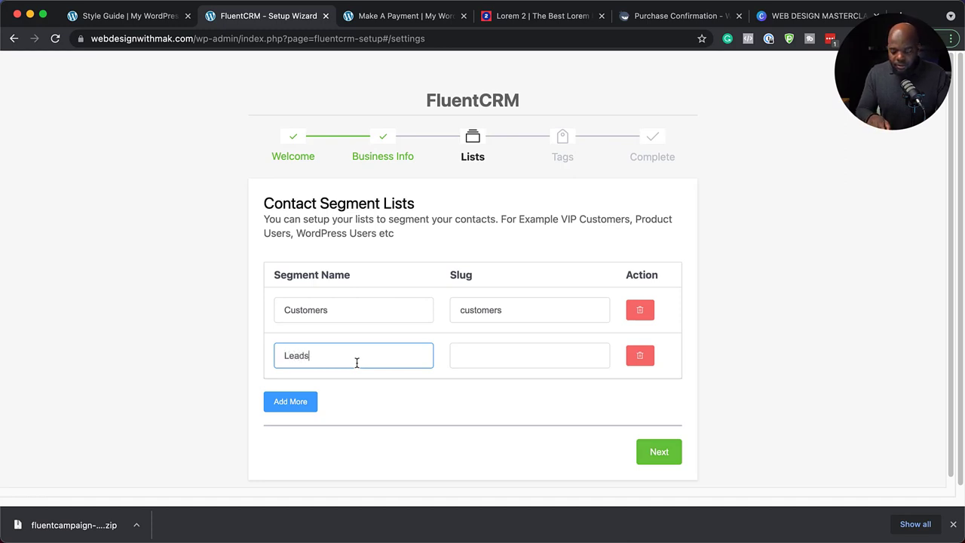
pyautogui.click(463, 414)
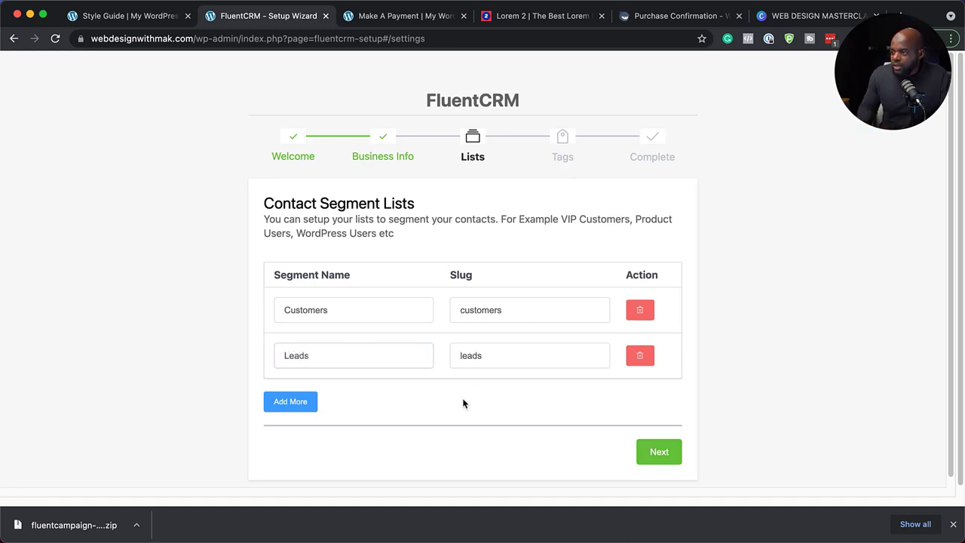
pyautogui.click(659, 457)
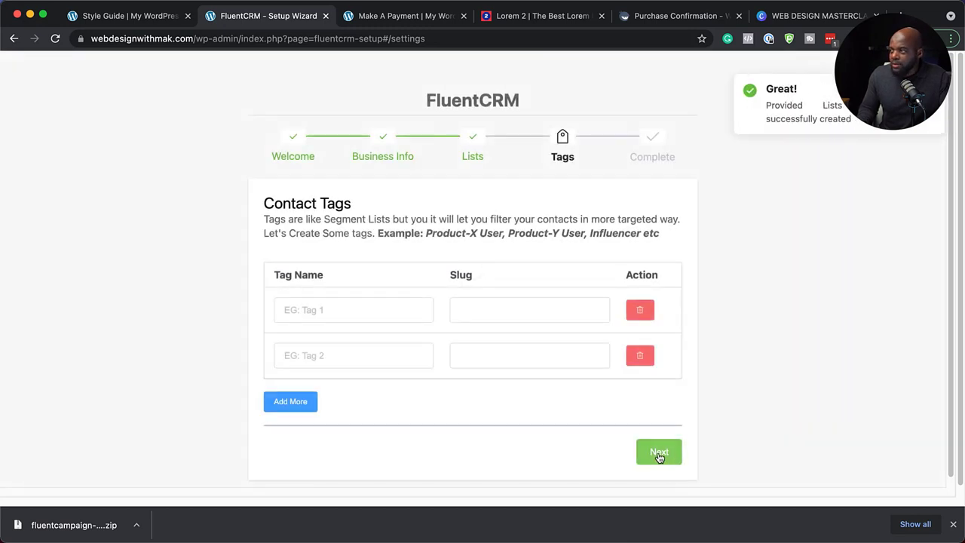
# Add a Leads tag and a second tag, then save the tags.
pyautogui.click(338, 312)
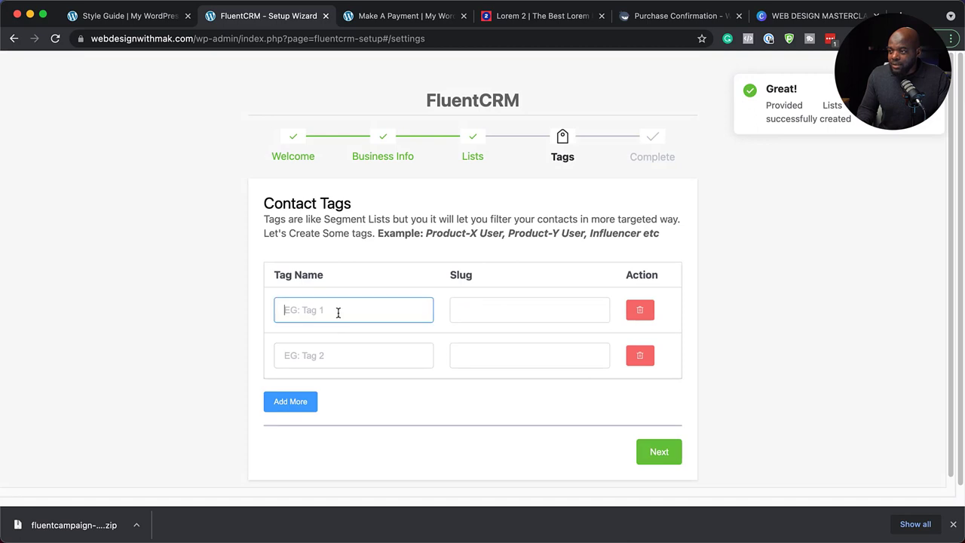
pyautogui.write('Leads')
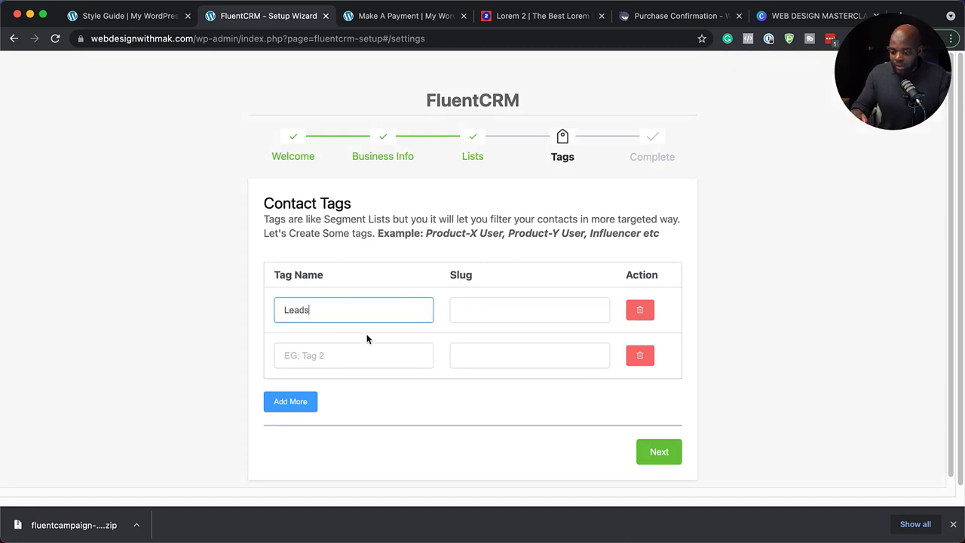
pyautogui.click(347, 363)
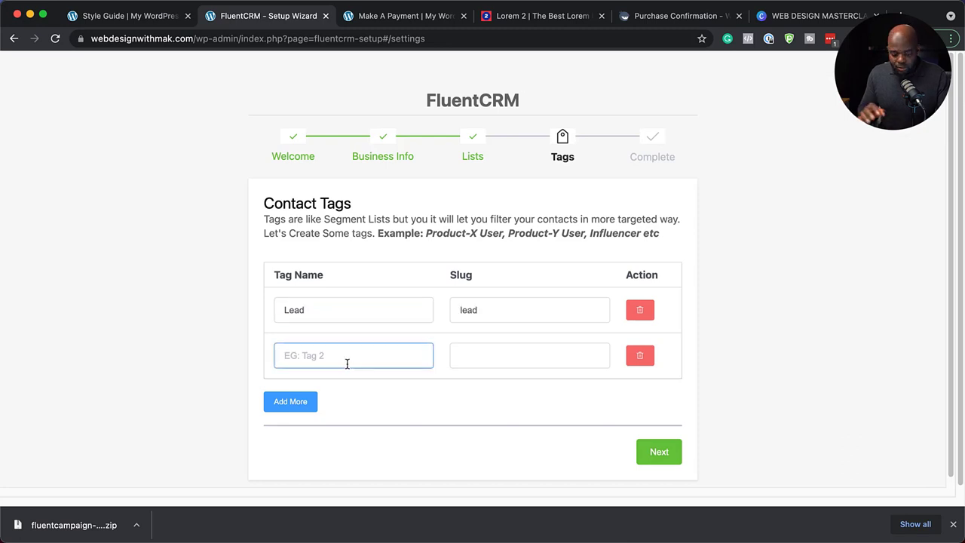
pyautogui.write('Customer')
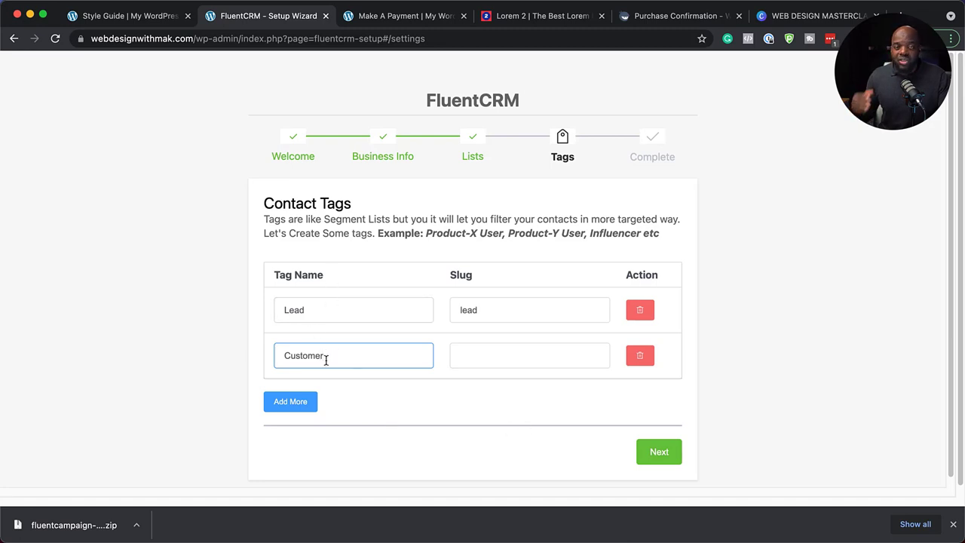
pyautogui.click(658, 452)
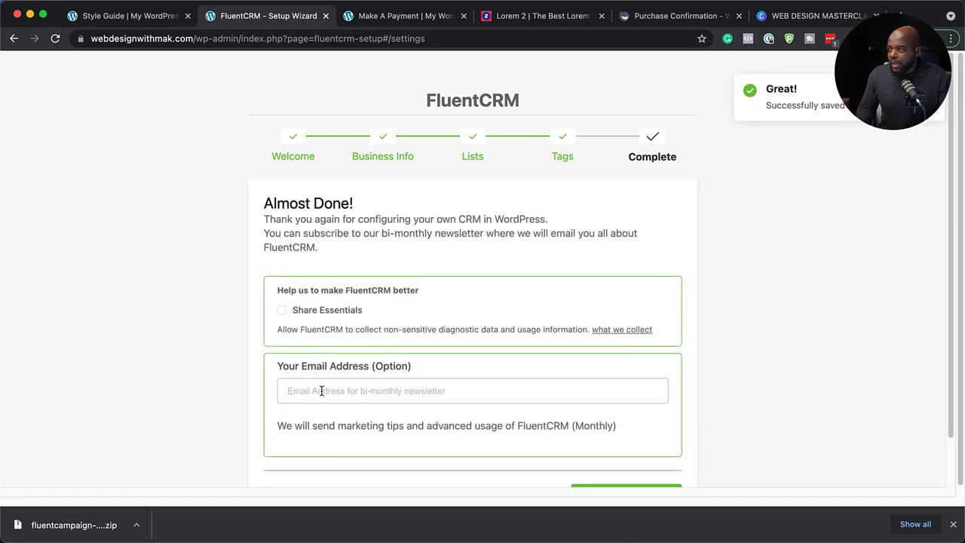
# Finish setup and open the CRM dashboard showing 2 tags and zero contacts.
pyautogui.scroll(-2, 538, 379)
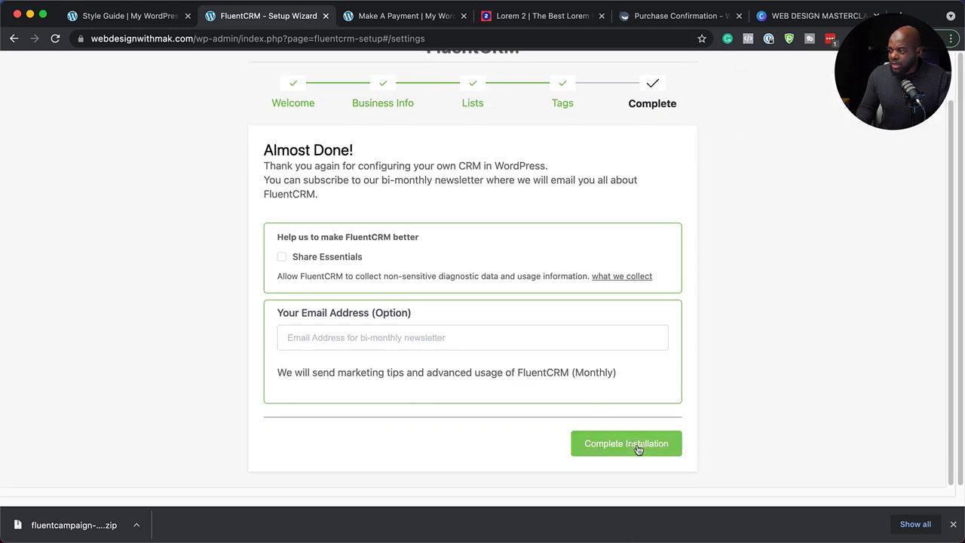
pyautogui.click(637, 446)
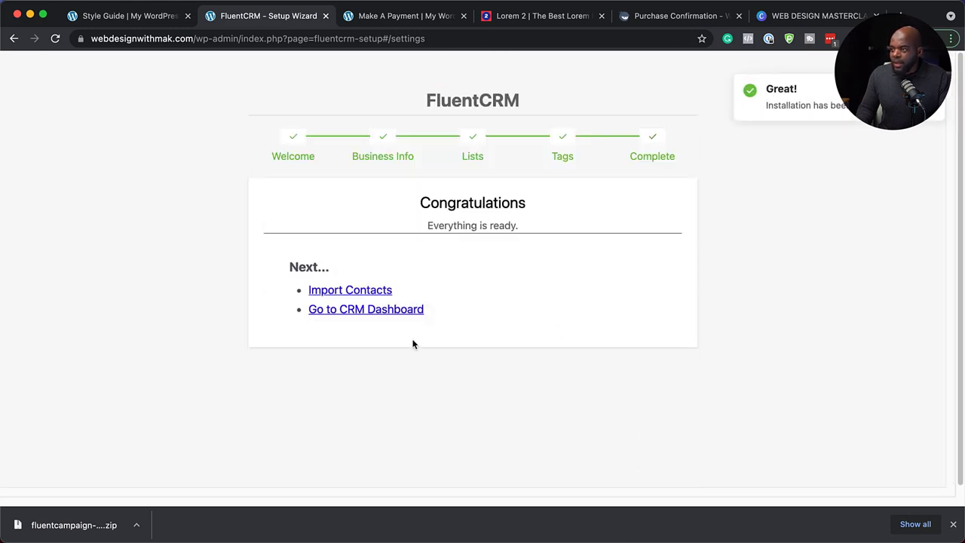
pyautogui.click(352, 311)
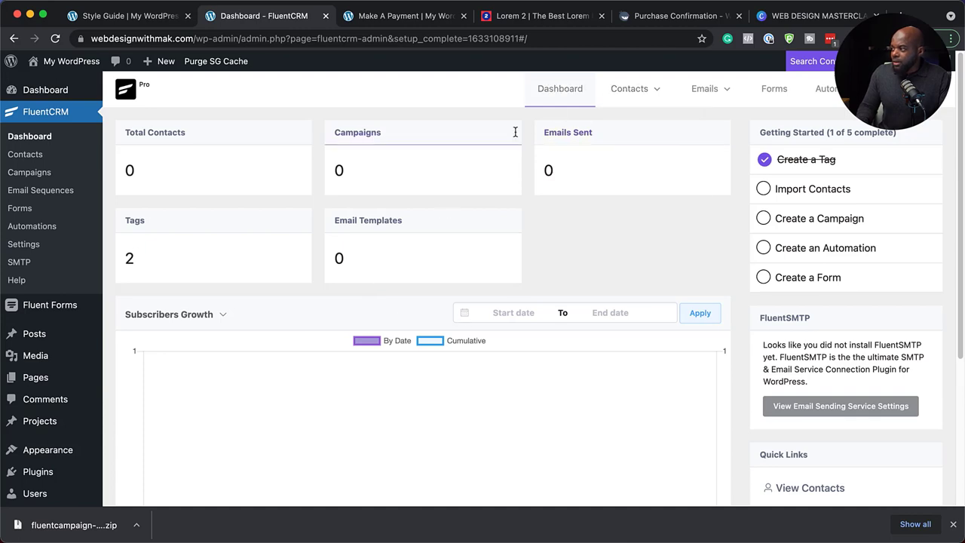
pyautogui.scroll(-3, 480, 429)
pyautogui.scroll(3, 547, 424)
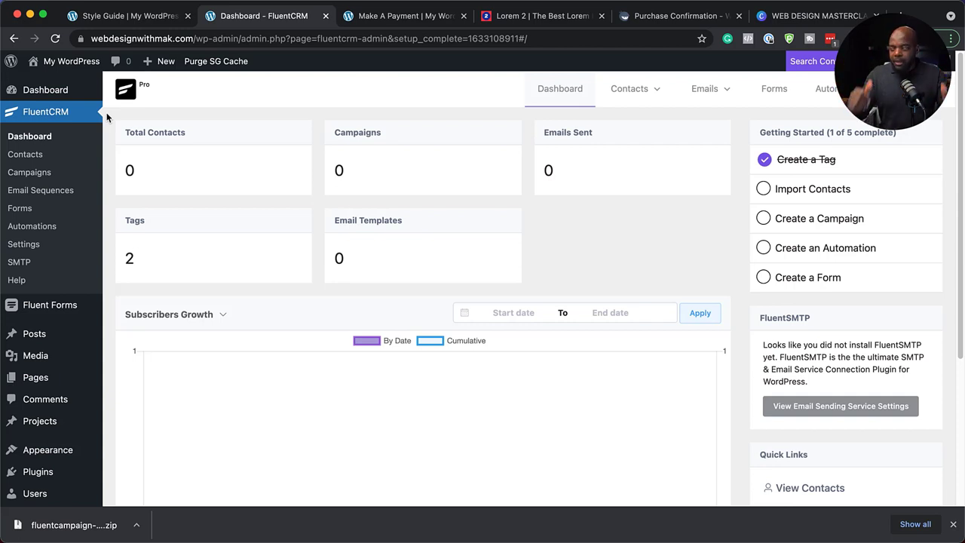
# Select the Fluent Forms Pro license key and download fluentformpro-4.2.0.zip from the purchase page.
pyautogui.click(658, 19)
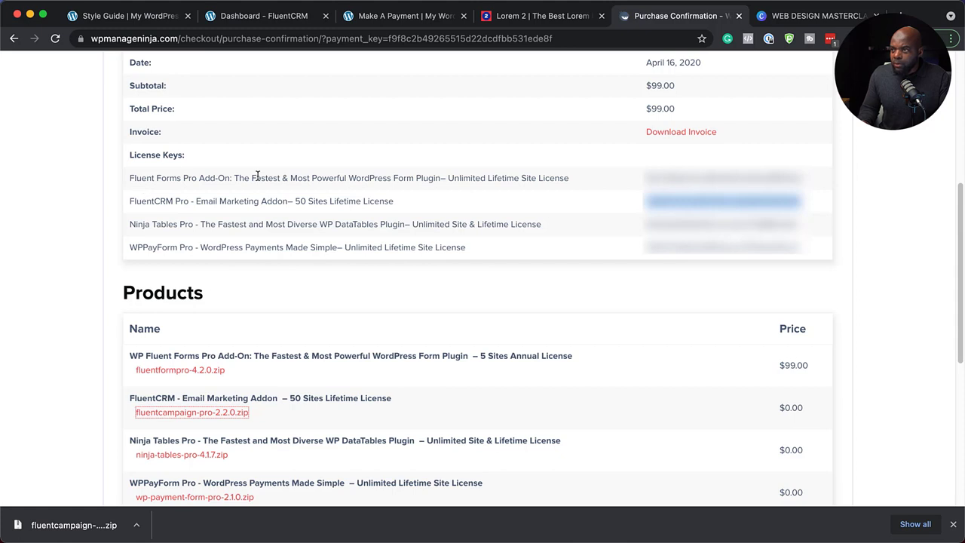
pyautogui.moveTo(645, 178); pyautogui.dragTo(812, 183)
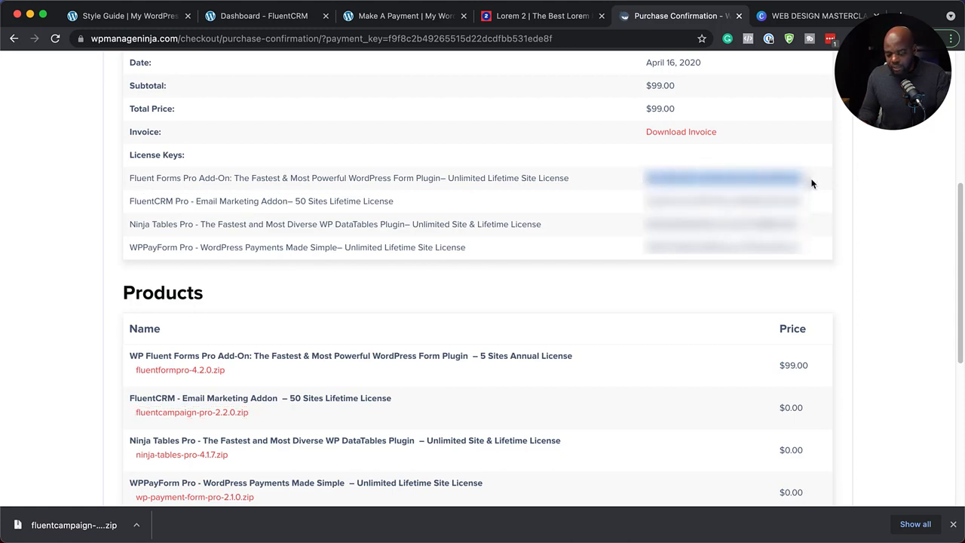
pyautogui.scroll(-1, 308, 371)
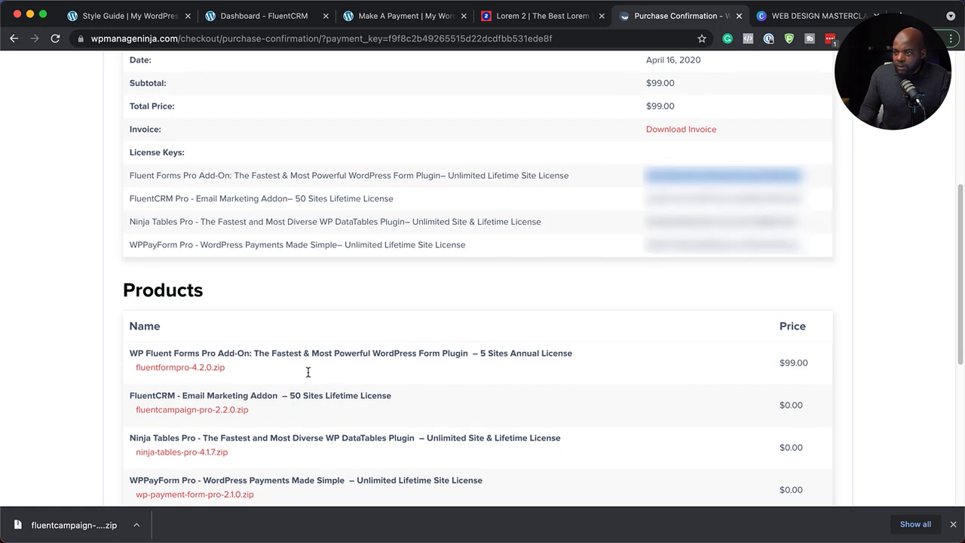
pyautogui.click(179, 369)
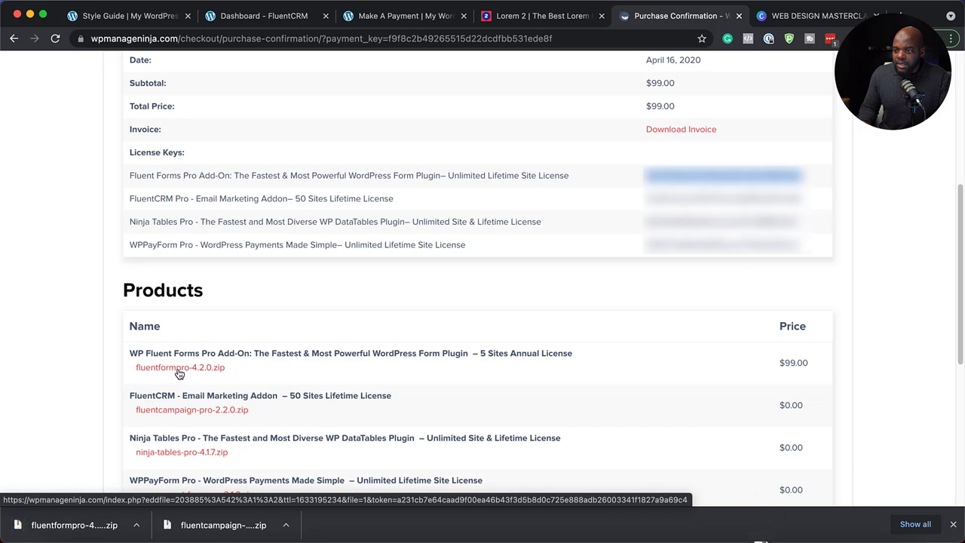
pyautogui.click(240, 17)
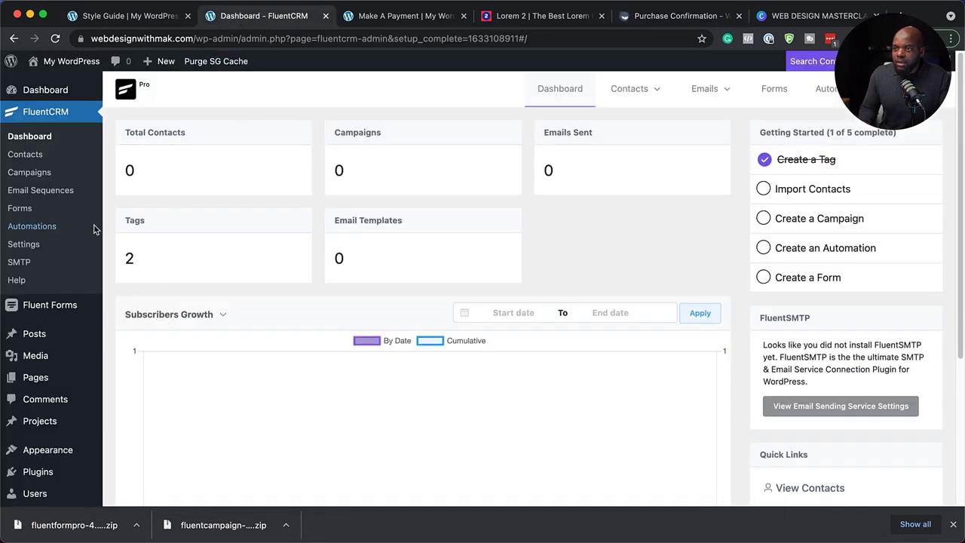
# Upload fluentformpro-4.2.0.zip under Plugins > Add New, install it and activate it.
pyautogui.moveTo(70, 475)
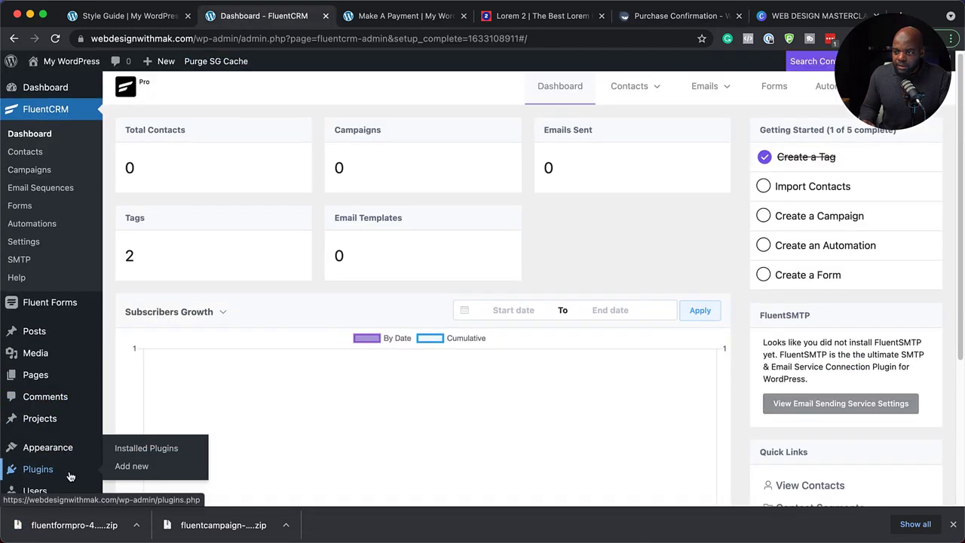
pyautogui.click(147, 469)
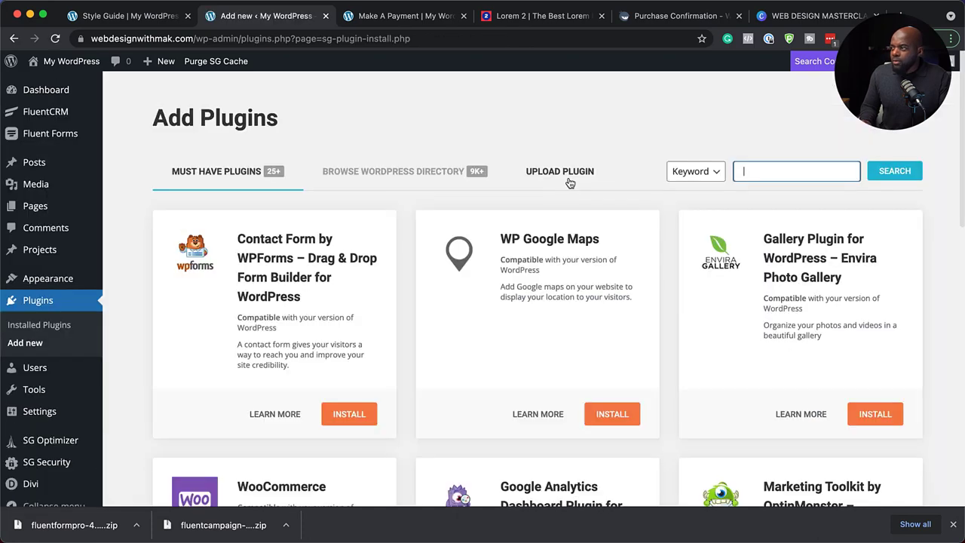
pyautogui.click(571, 173)
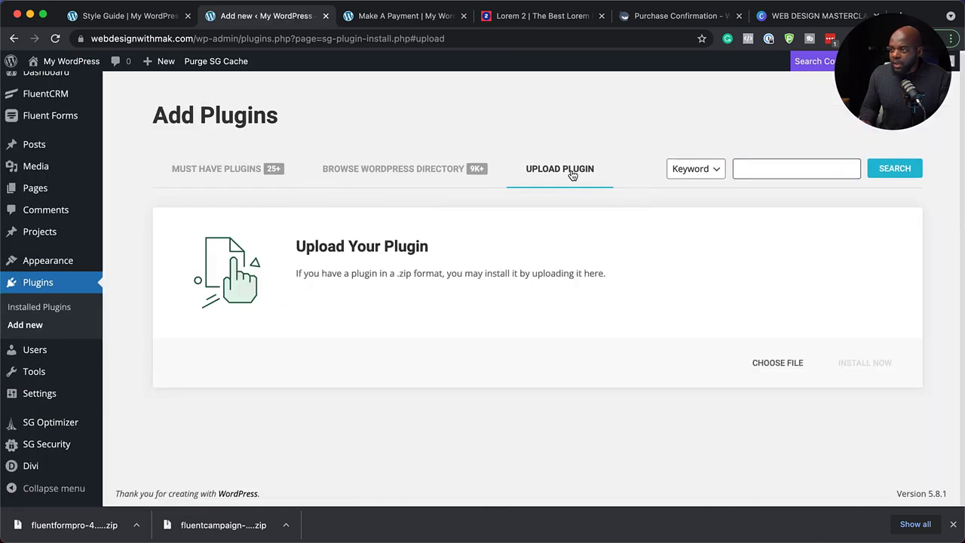
pyautogui.moveTo(68, 523); pyautogui.dragTo(485, 291)
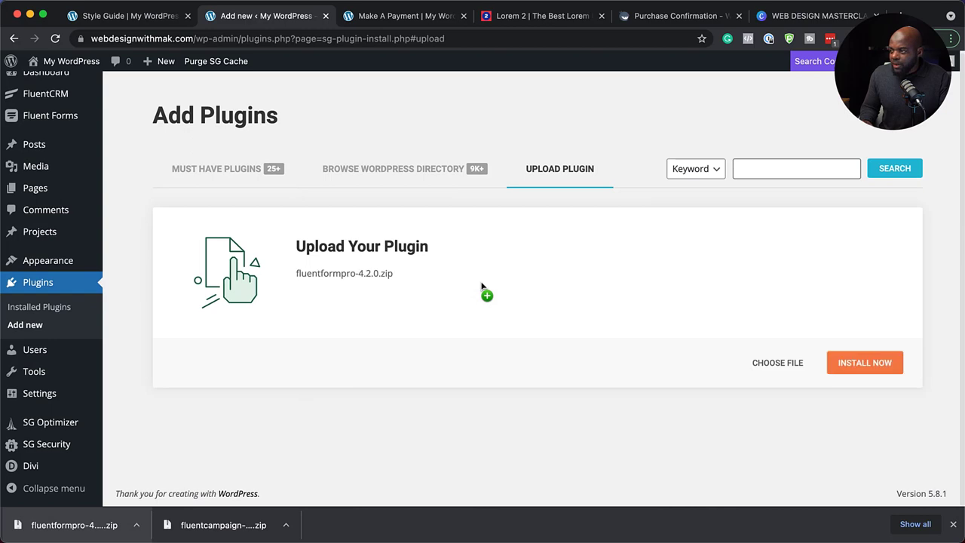
pyautogui.click(856, 364)
pyautogui.click(344, 352)
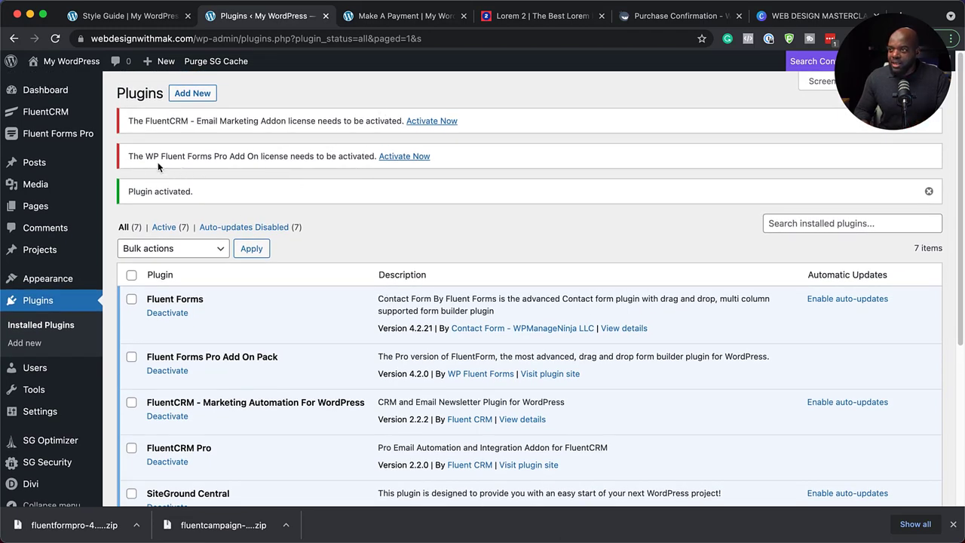
# Paste the license key and activate the Fluent Forms Pro license.
pyautogui.click(403, 156)
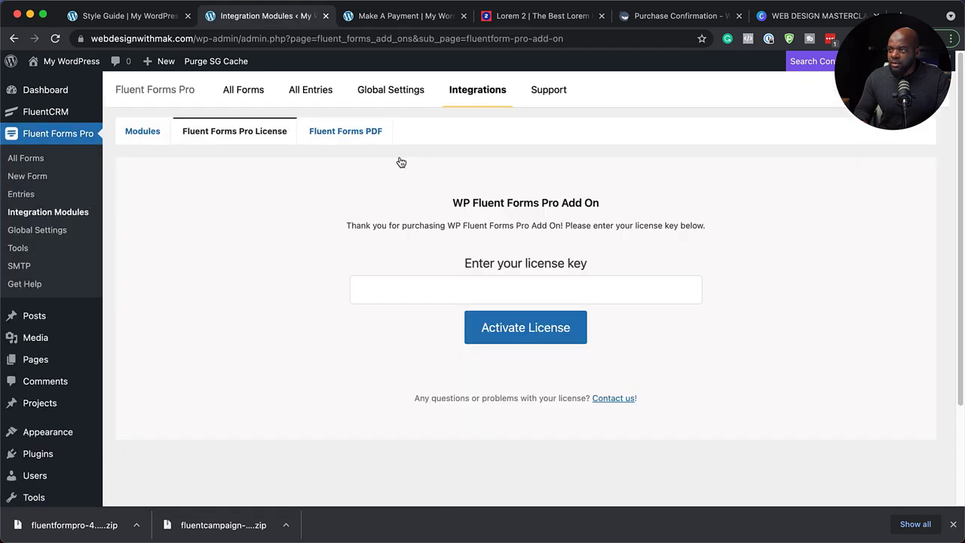
pyautogui.click(417, 286)
pyautogui.press('super+v')
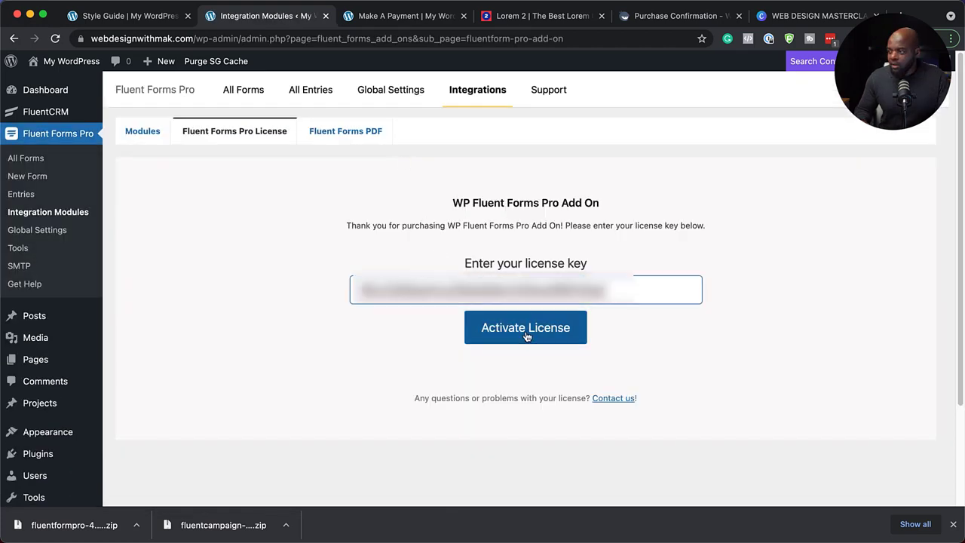
pyautogui.click(527, 333)
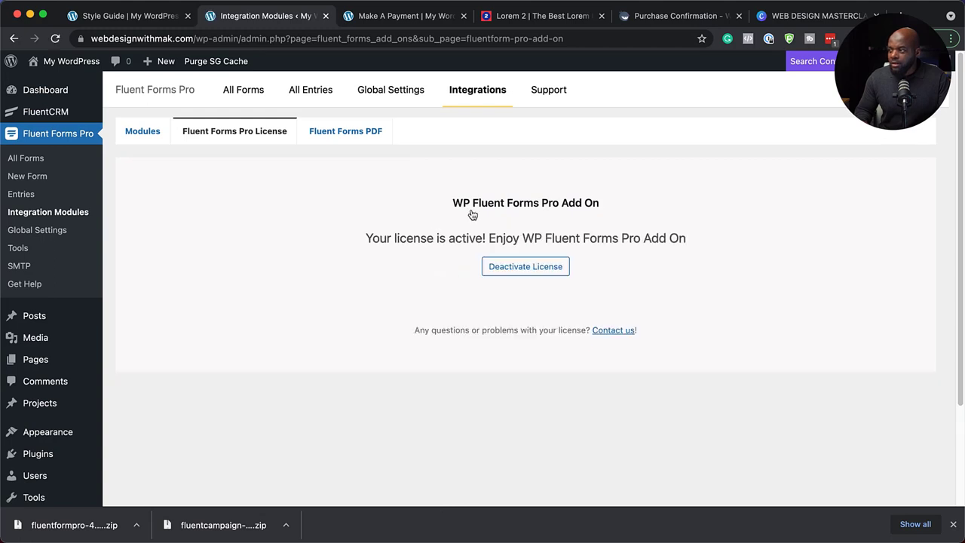
# Select the FluentCRM Pro license key on the purchase page, then go to the Dashboard.
pyautogui.click(658, 18)
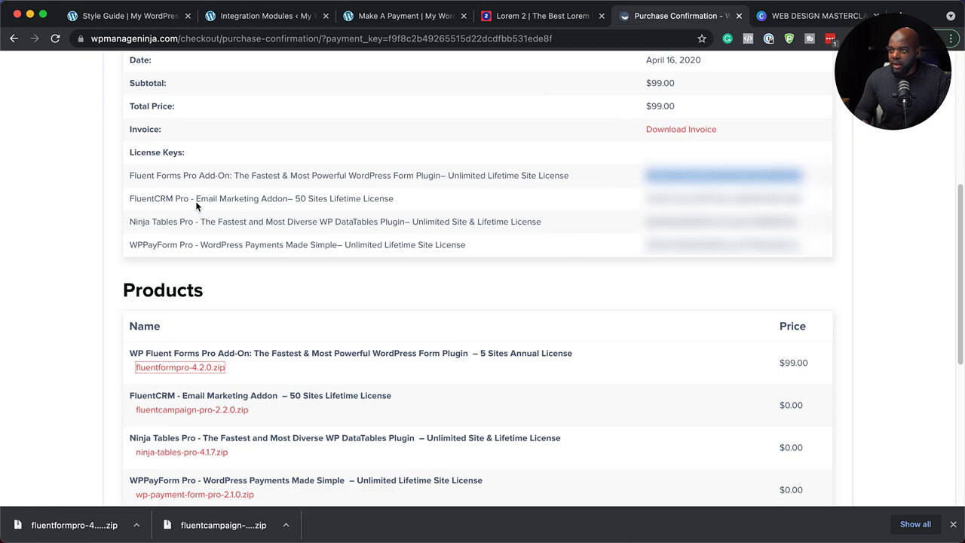
pyautogui.moveTo(648, 198); pyautogui.dragTo(799, 198)
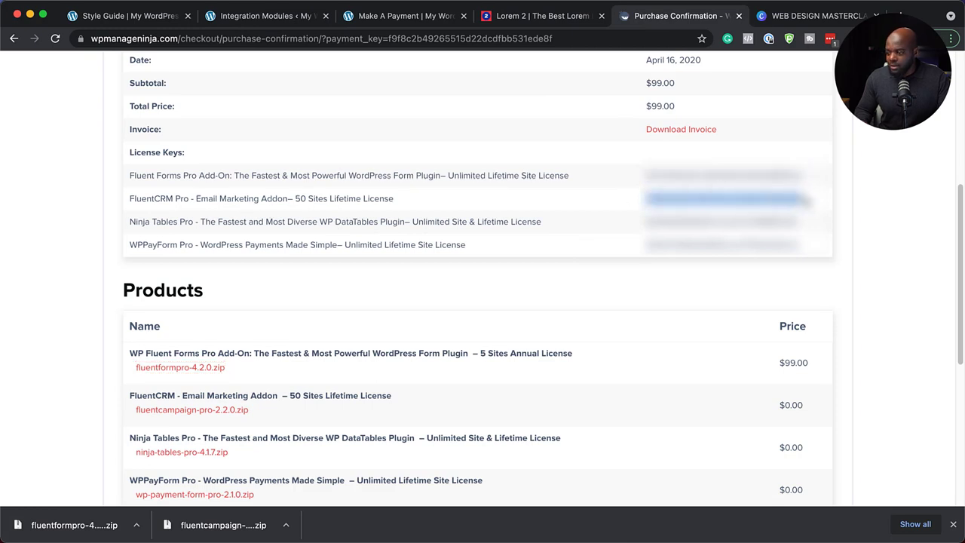
pyautogui.click(313, 21)
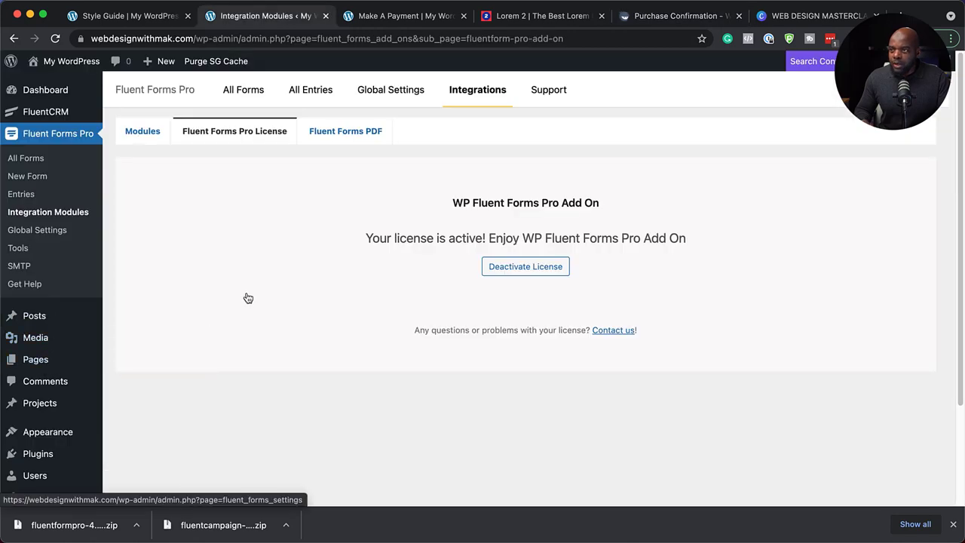
pyautogui.click(72, 92)
# Verify the pasted FluentCRM Pro key in License Management, then view the Make A Payment page.
pyautogui.moveTo(67, 158)
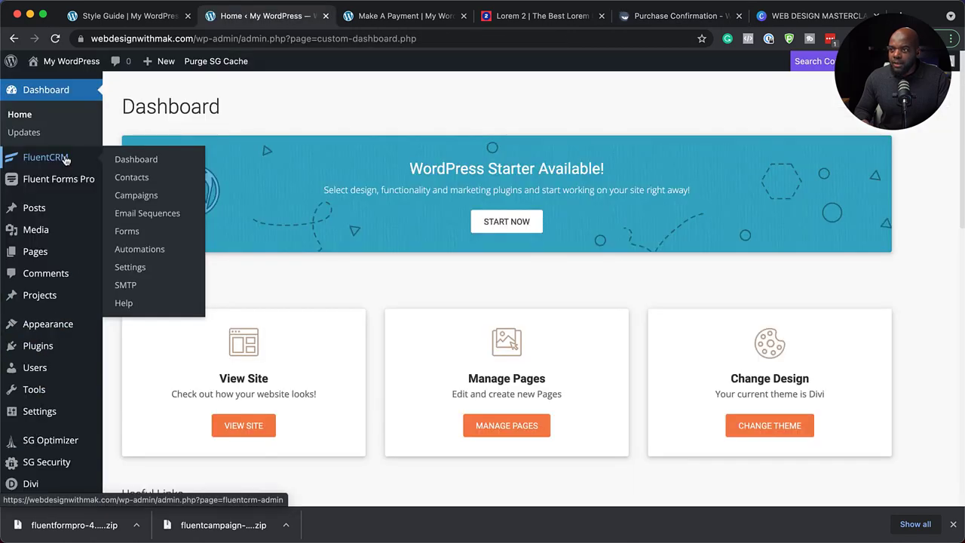
pyautogui.click(133, 269)
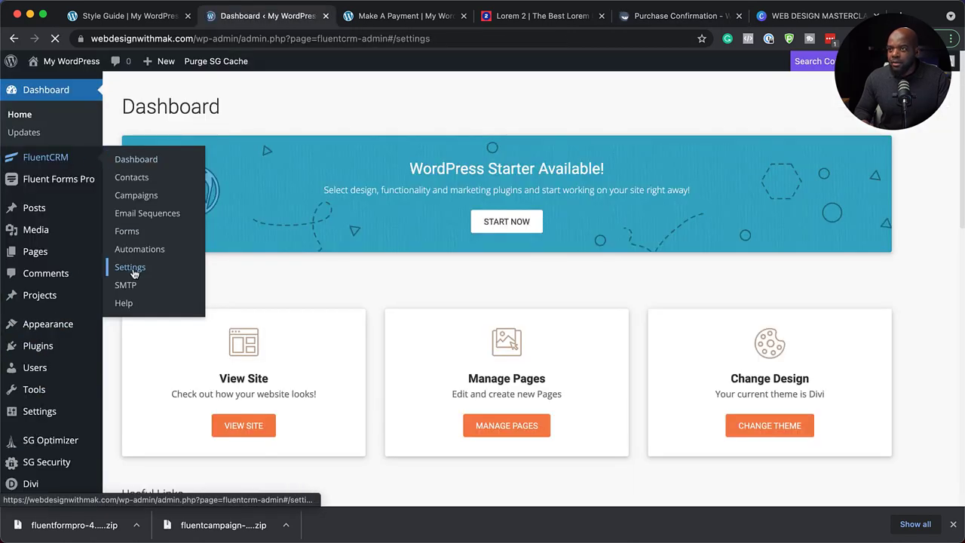
pyautogui.scroll(-3, 222, 447)
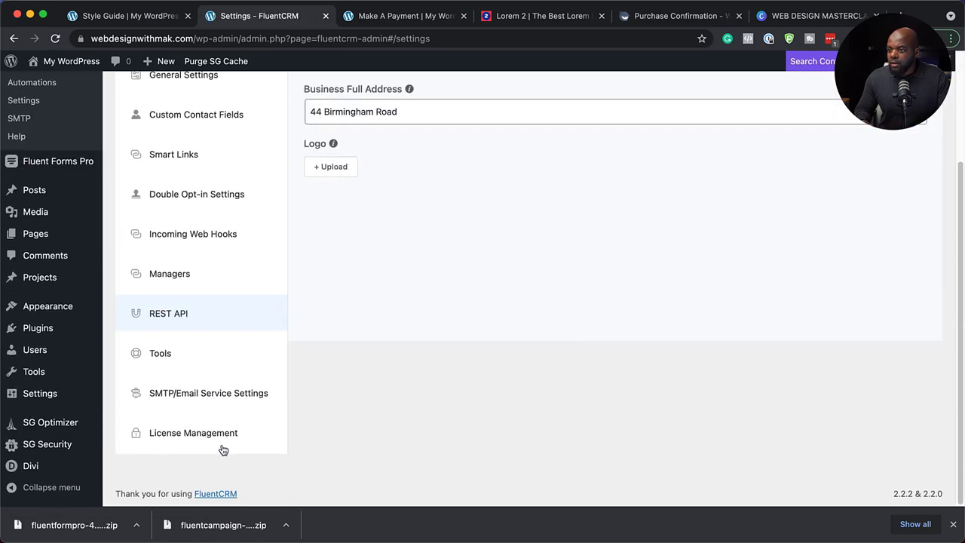
pyautogui.click(230, 432)
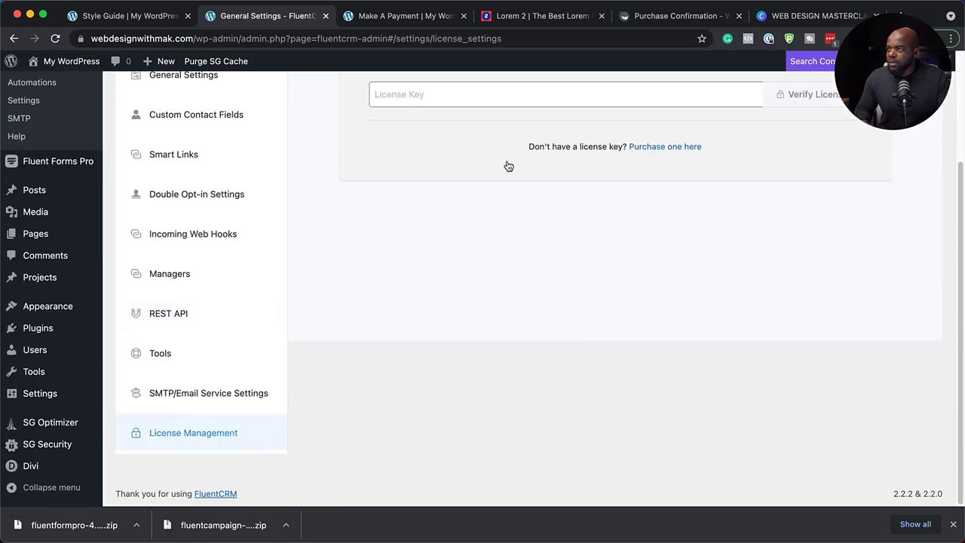
pyautogui.scroll(3, 544, 333)
pyautogui.click(451, 235)
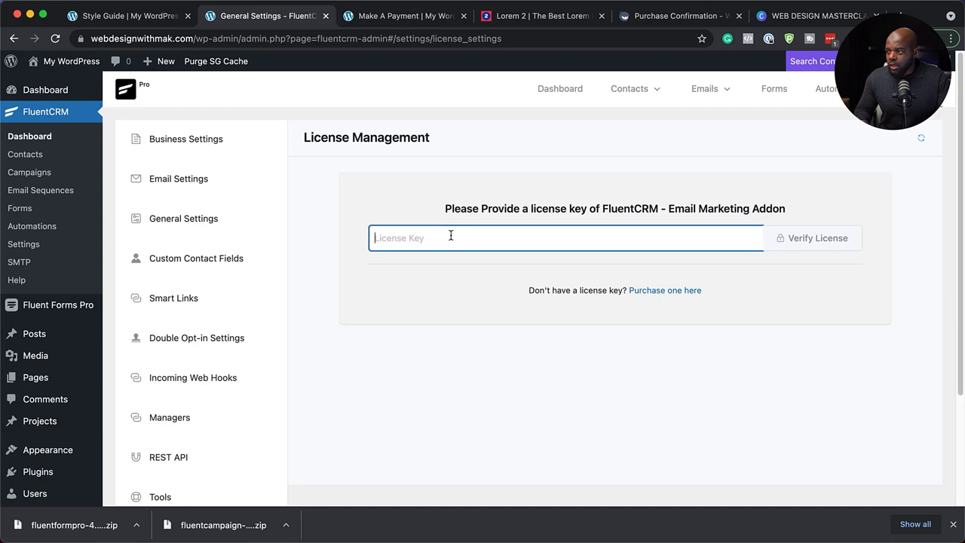
pyautogui.press('super+v')
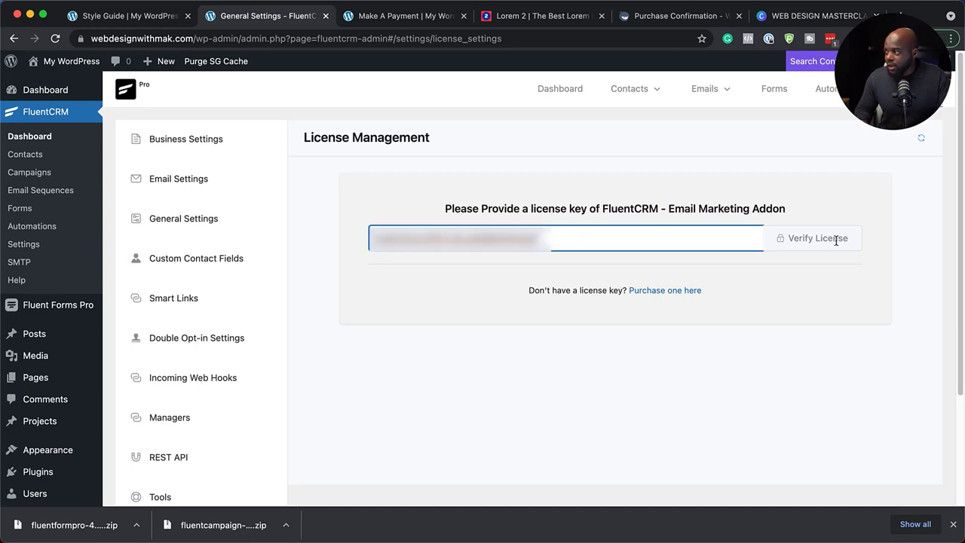
pyautogui.click(836, 240)
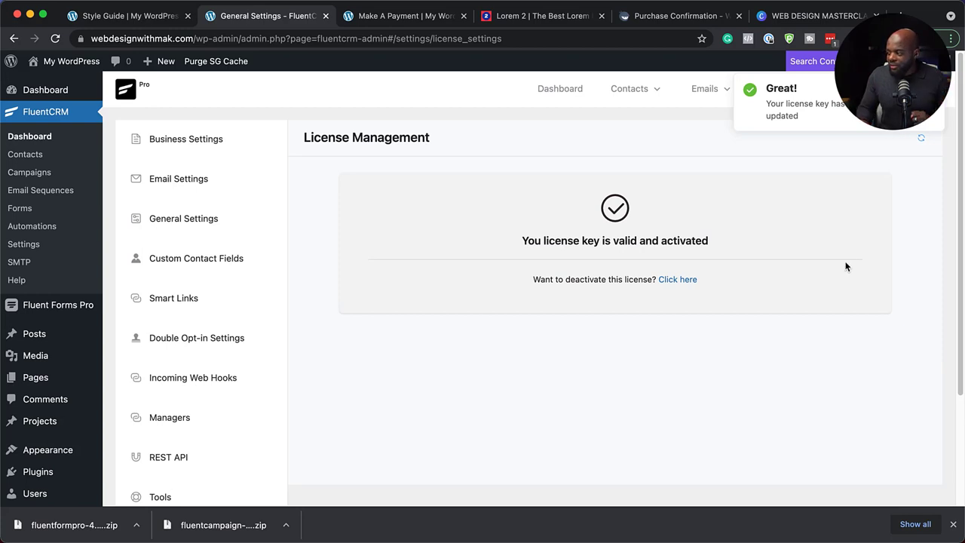
pyautogui.click(953, 524)
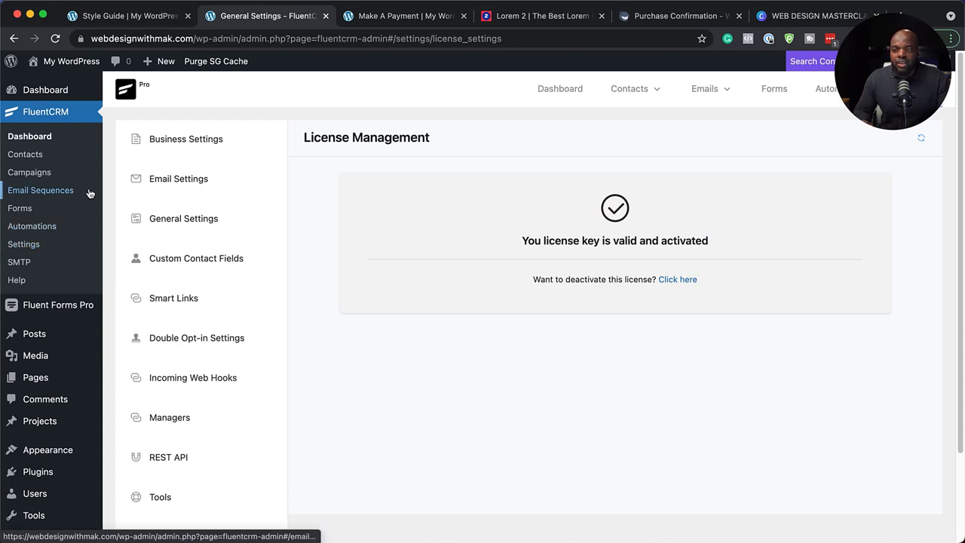
pyautogui.click(409, 21)
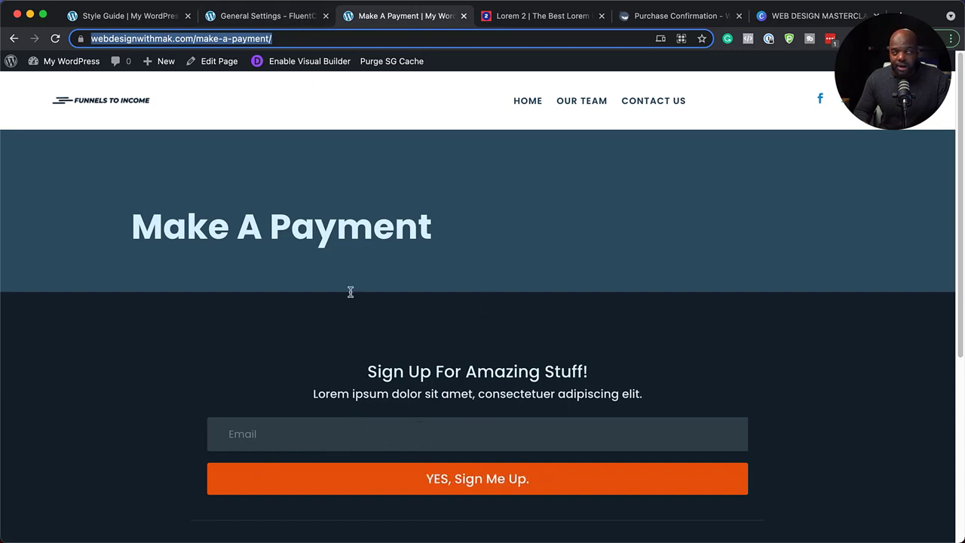
# Open the Divi Theme Builder and edit the Global Footer layout.
pyautogui.click(301, 22)
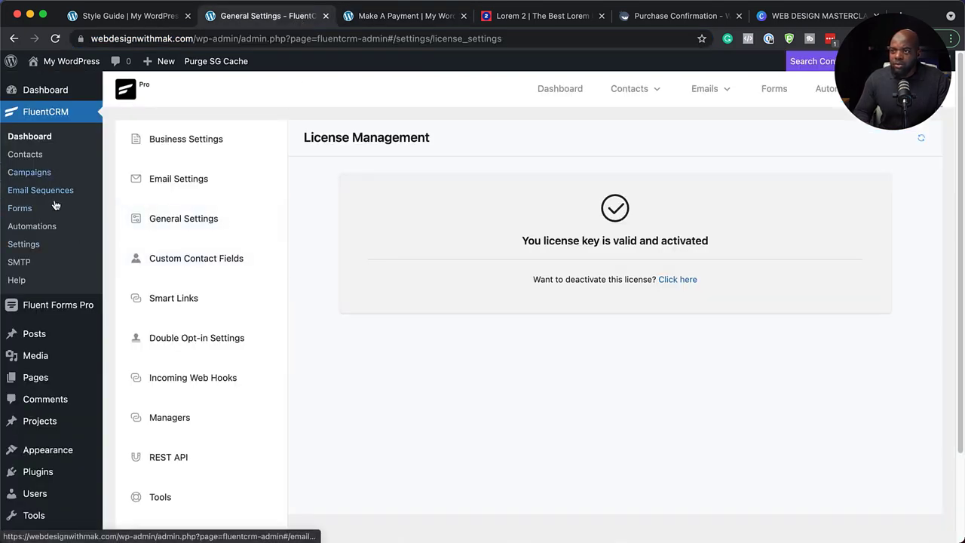
pyautogui.scroll(-3, 45, 377)
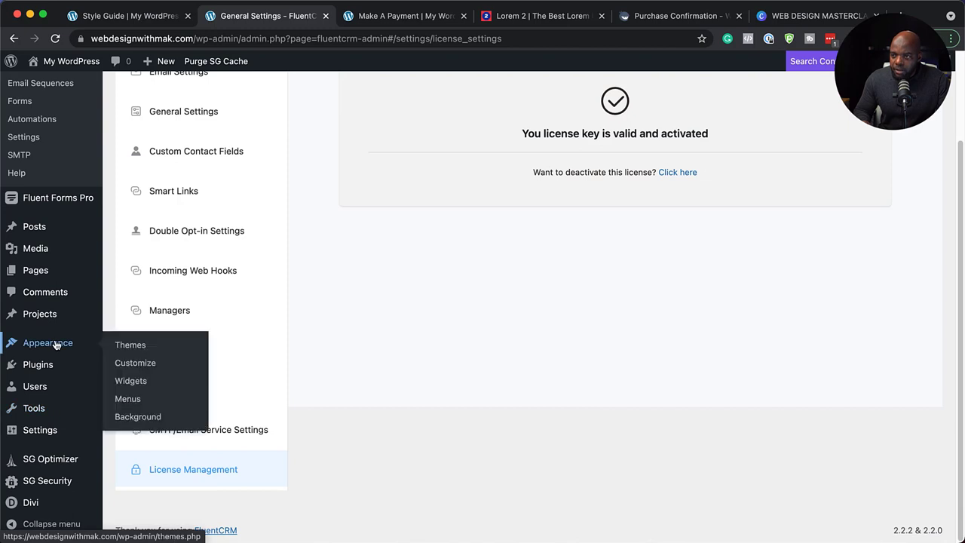
pyautogui.moveTo(47, 444)
pyautogui.moveTo(34, 503)
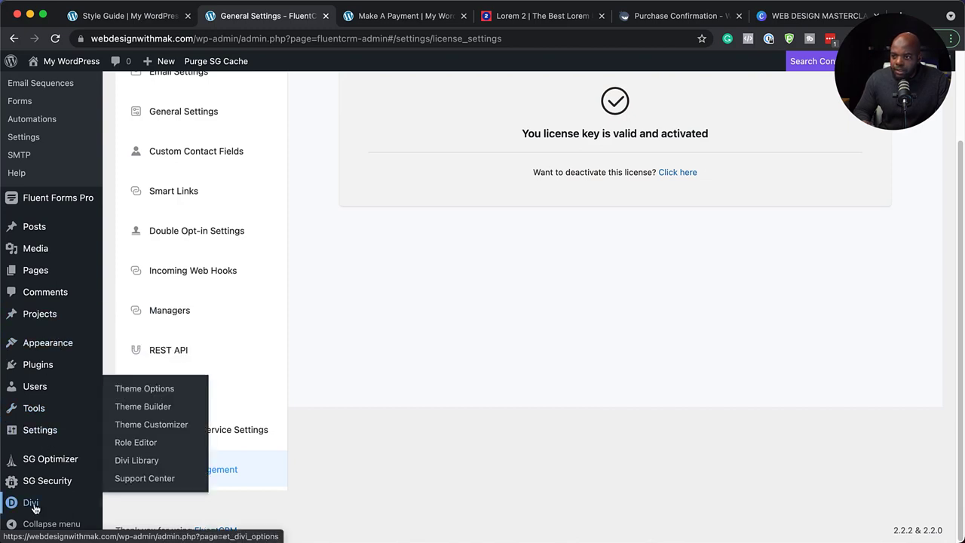
pyautogui.click(170, 409)
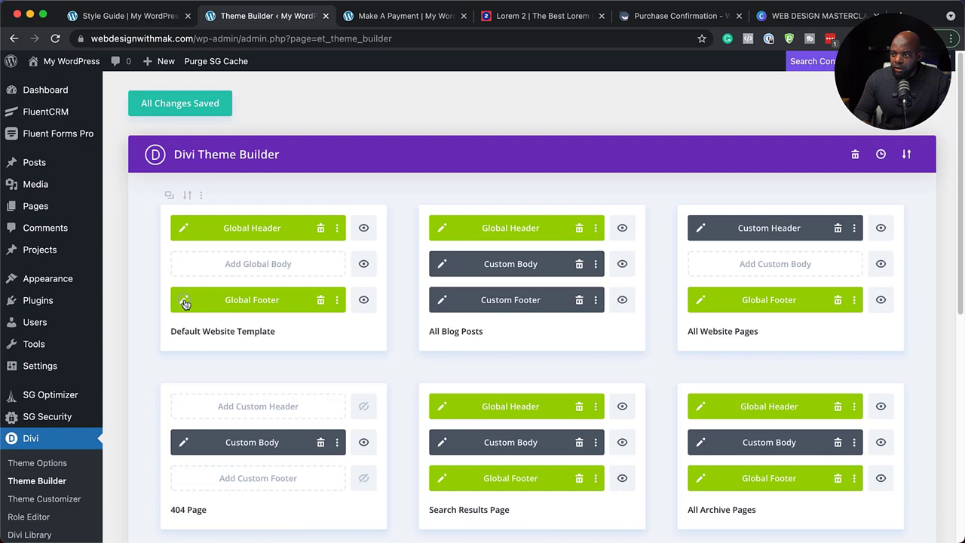
pyautogui.click(183, 300)
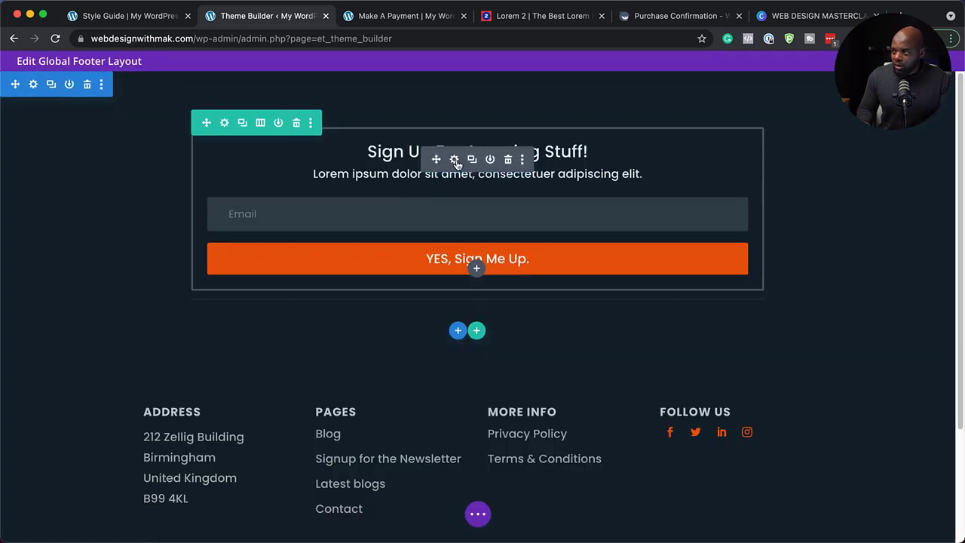
# Open the Email Optin module settings and select its title and button text.
pyautogui.click(454, 160)
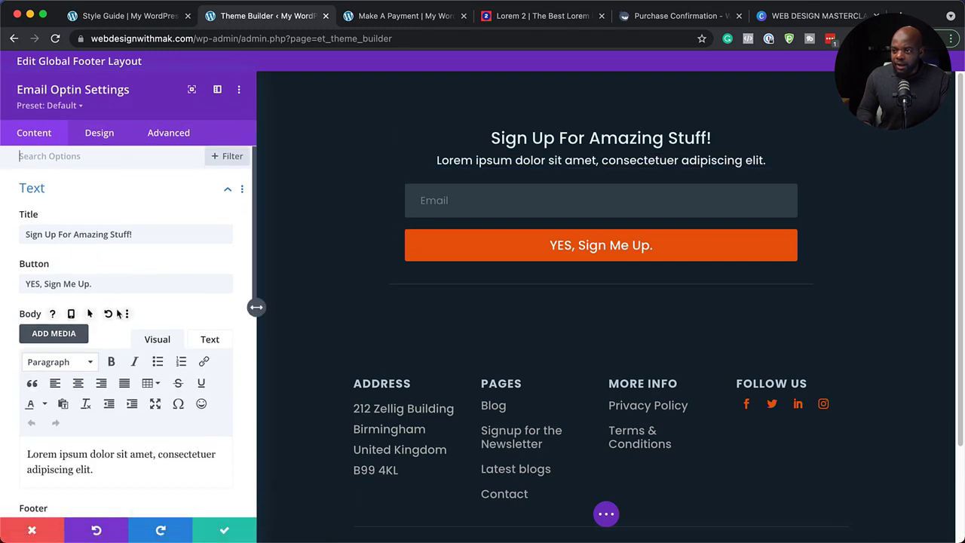
pyautogui.scroll(-5, 117, 314)
pyautogui.scroll(-2, 117, 314)
pyautogui.scroll(7, 116, 314)
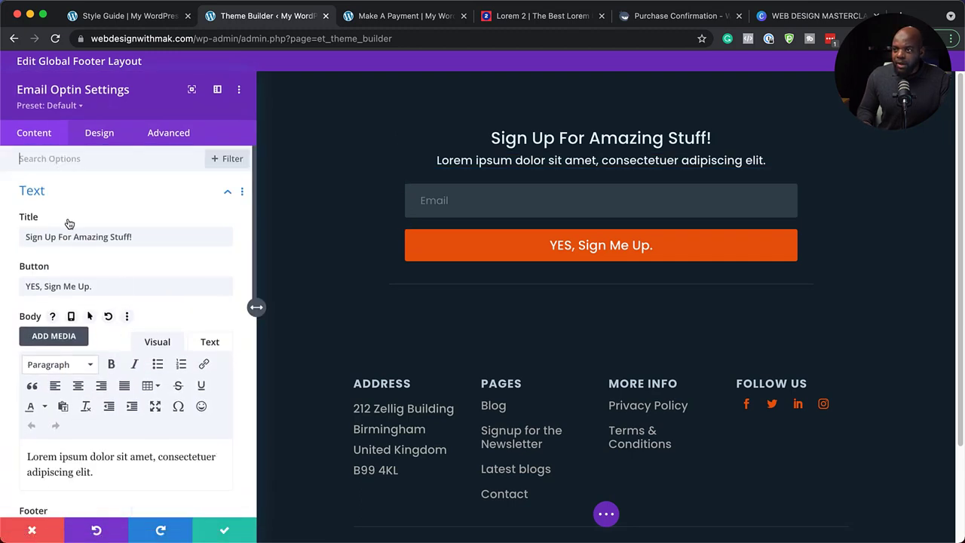
pyautogui.moveTo(25, 239); pyautogui.dragTo(164, 237)
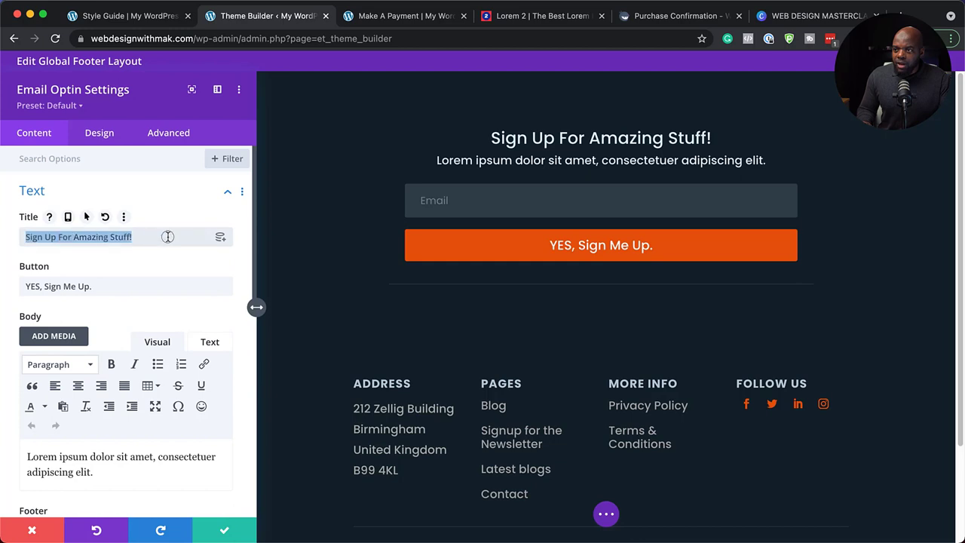
pyautogui.moveTo(93, 283); pyautogui.dragTo(5, 282)
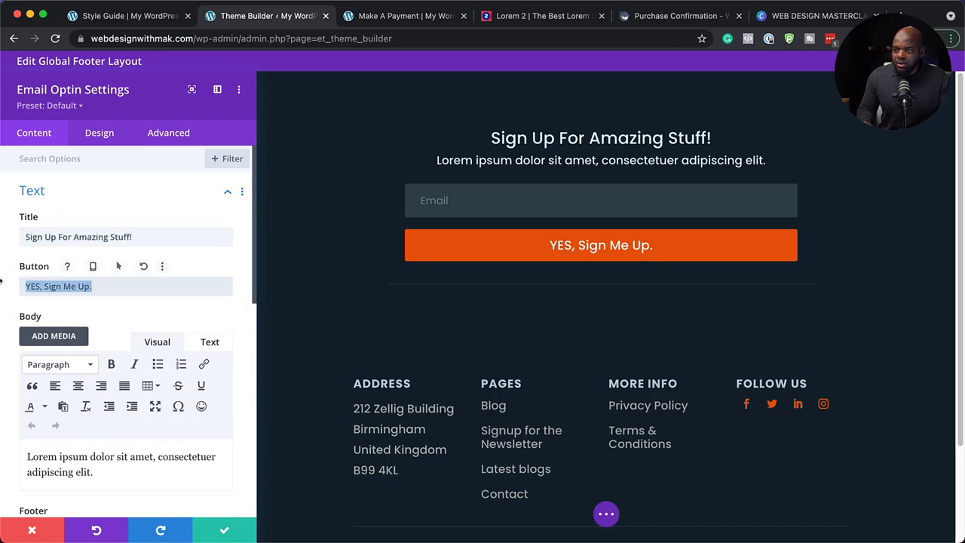
pyautogui.scroll(-3, 128, 408)
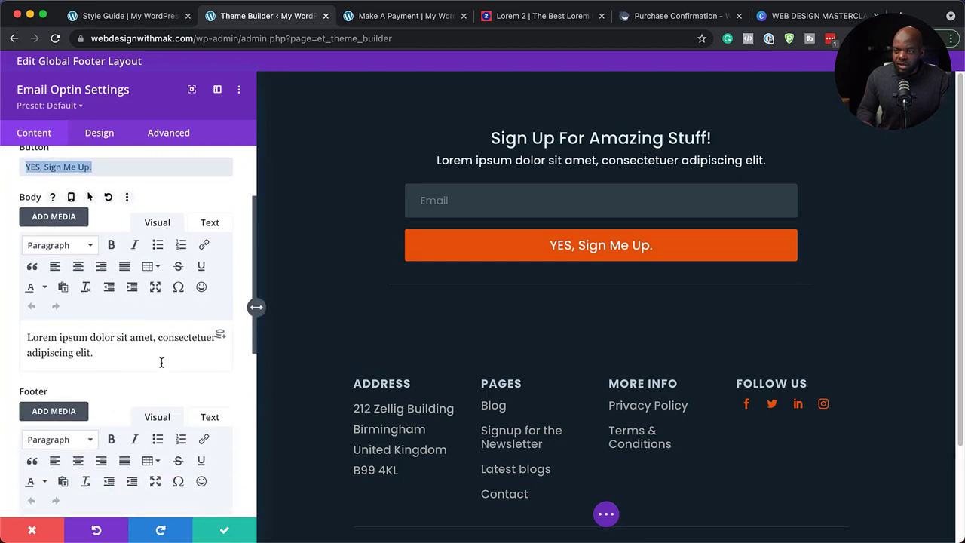
pyautogui.scroll(-8, 162, 362)
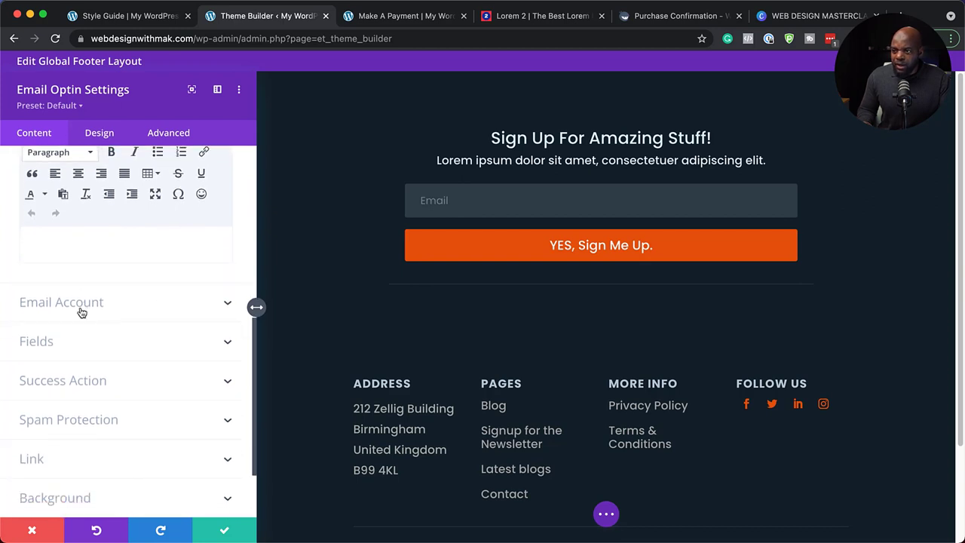
# Set the opt-in's email provider to FluentCRM.
pyautogui.click(82, 305)
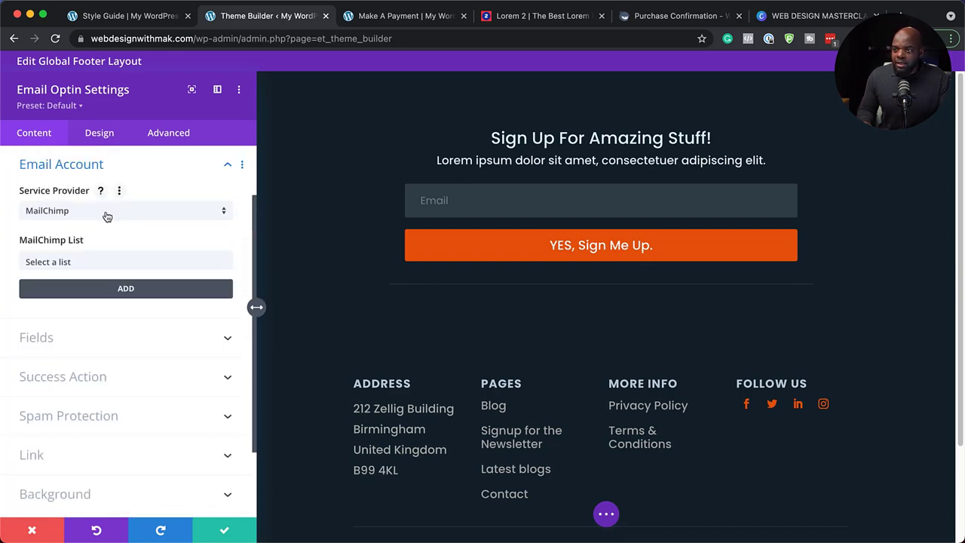
pyautogui.click(107, 212)
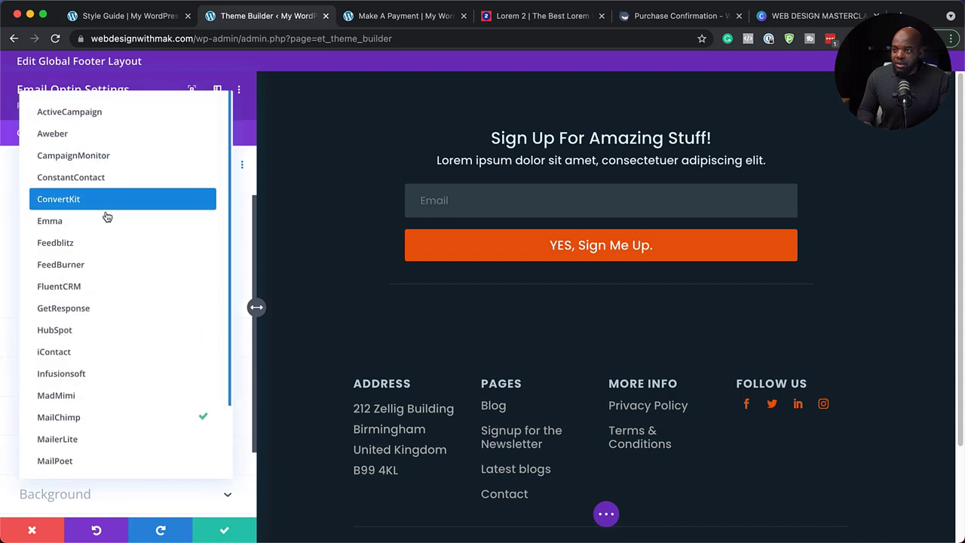
pyautogui.click(78, 286)
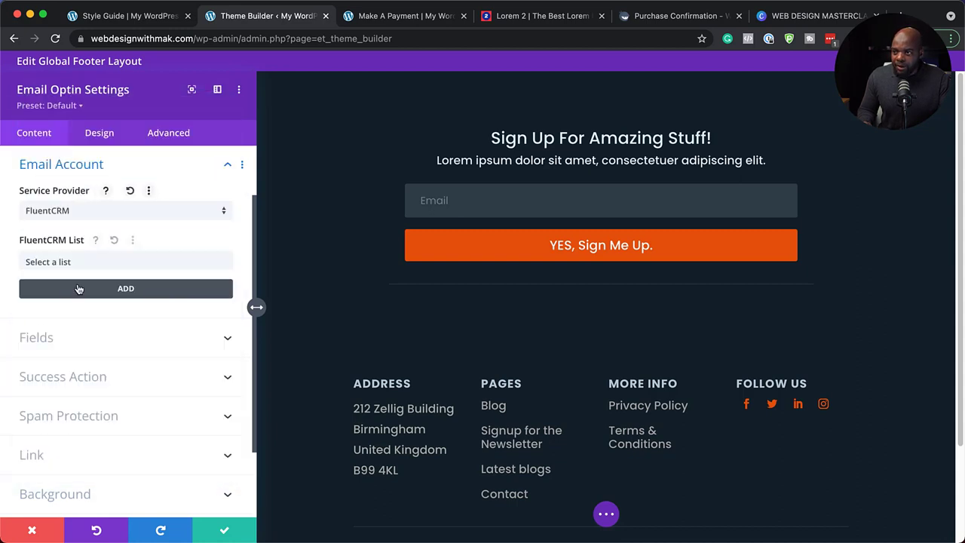
pyautogui.click(87, 264)
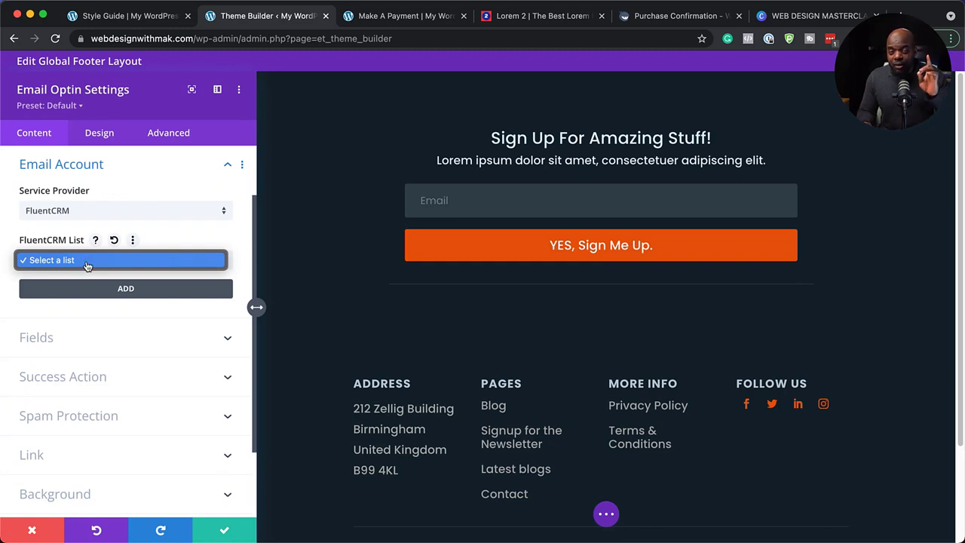
pyautogui.click(87, 261)
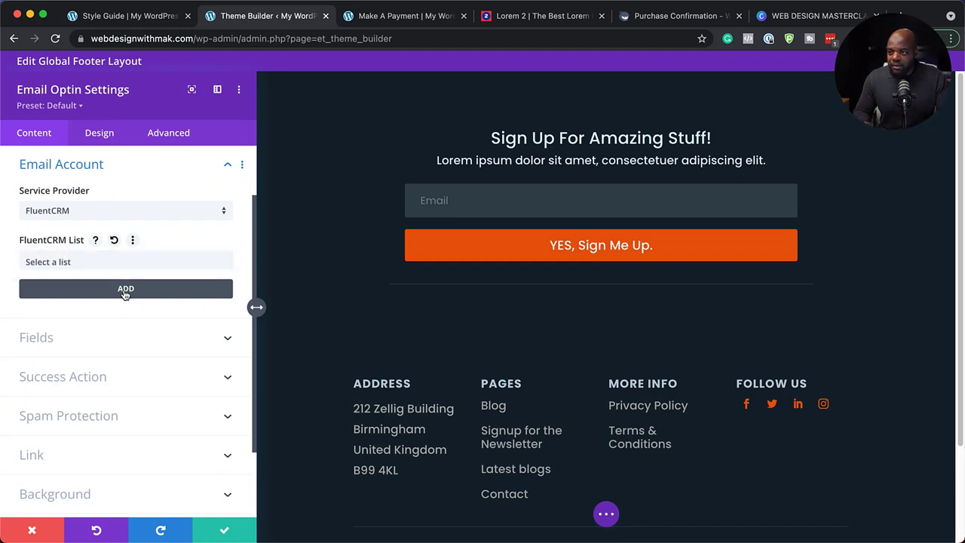
# Add a FluentCRM account named 'Mak', choose the Leads list, and save the opt-in settings.
pyautogui.click(125, 290)
pyautogui.click(93, 254)
pyautogui.write('Mak')
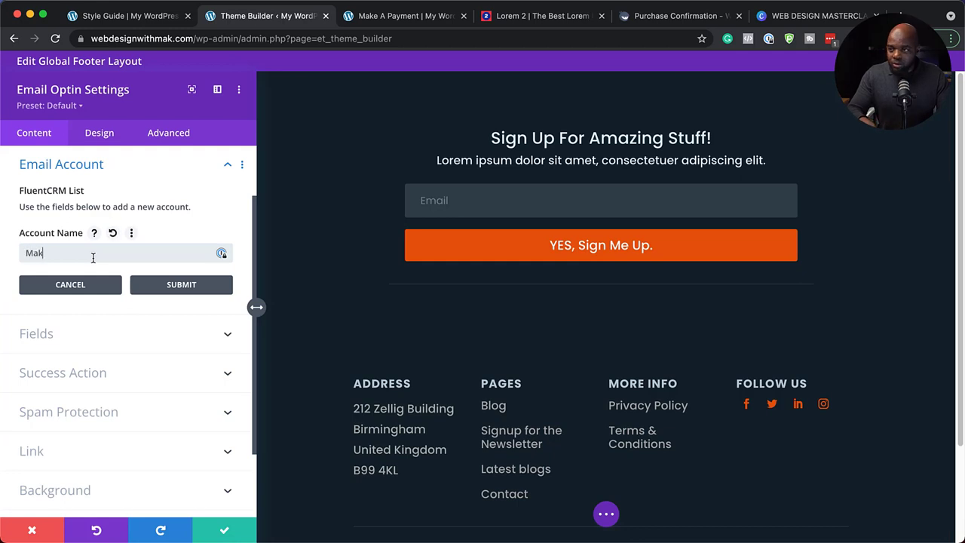
pyautogui.click(181, 285)
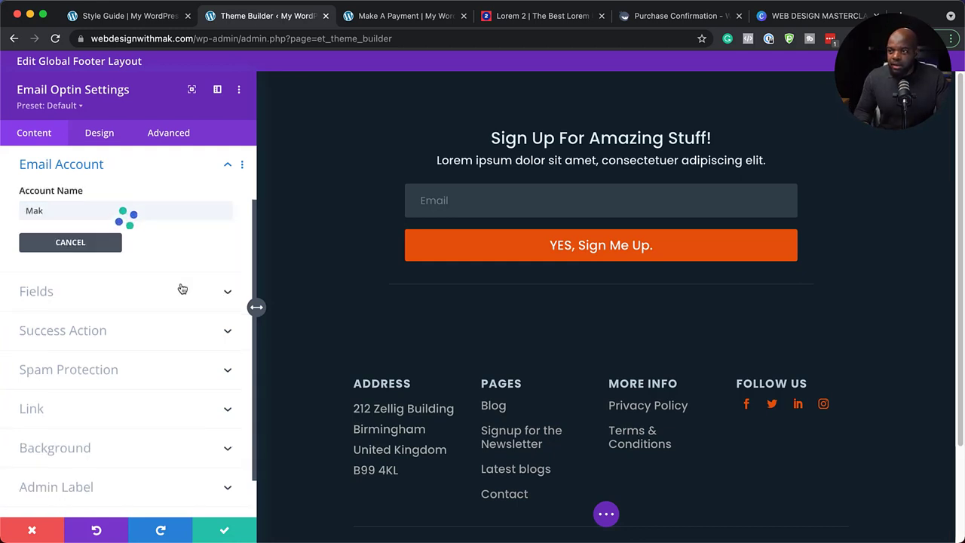
pyautogui.click(139, 261)
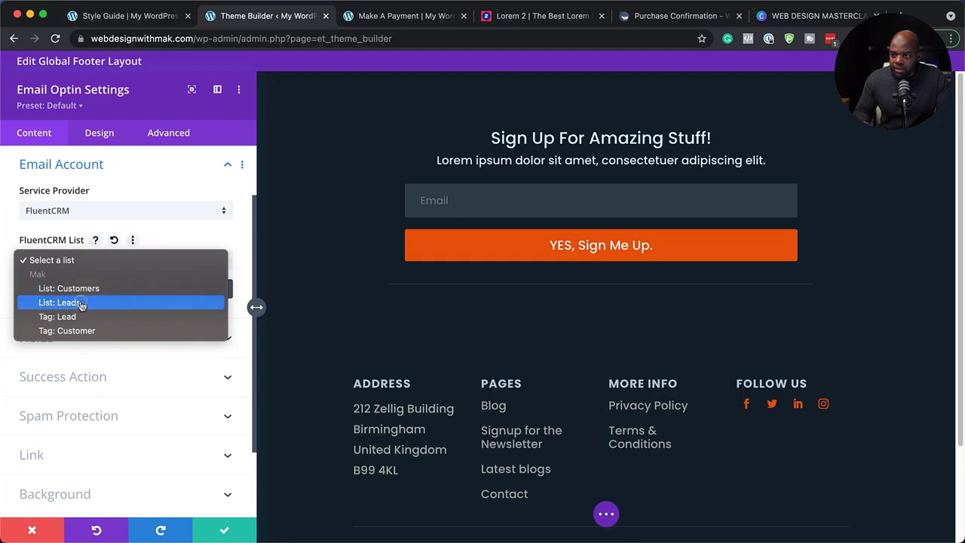
pyautogui.click(82, 302)
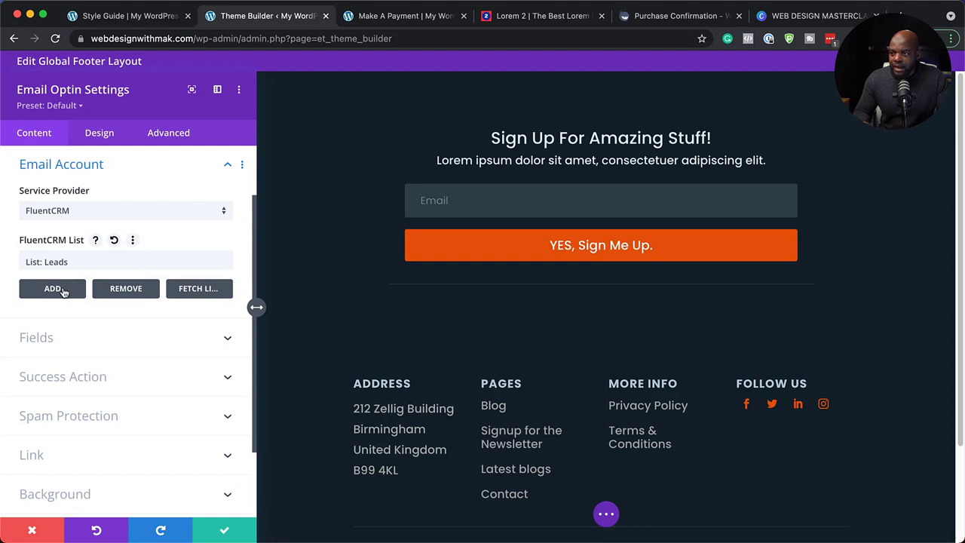
pyautogui.click(63, 291)
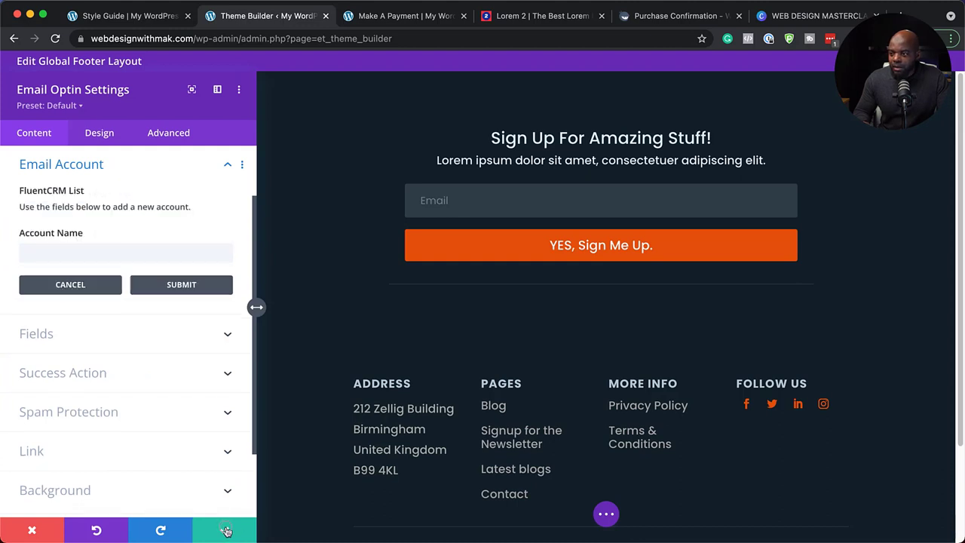
pyautogui.click(226, 531)
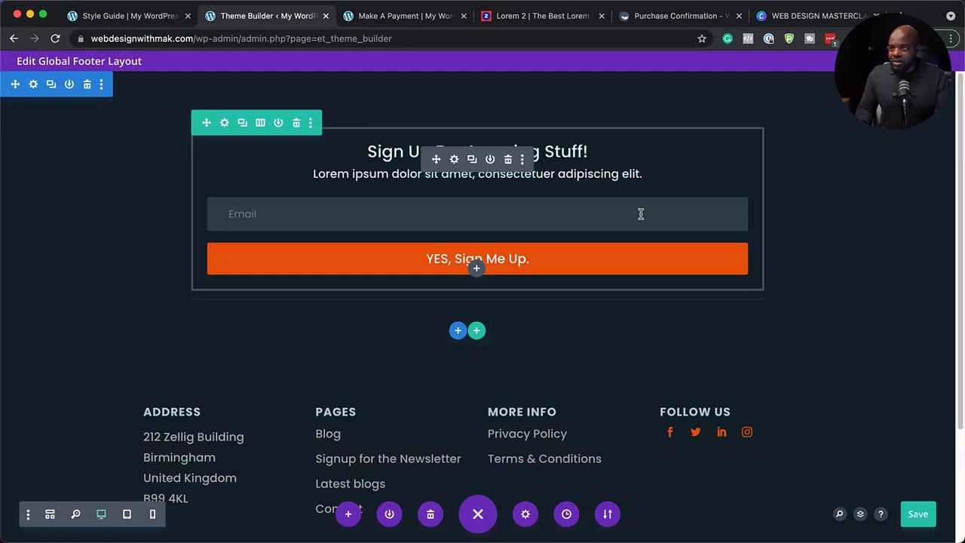
# Save the footer in Theme Builder, check Make A Payment, then open Fluent Forms' All Forms.
pyautogui.click(952, 61)
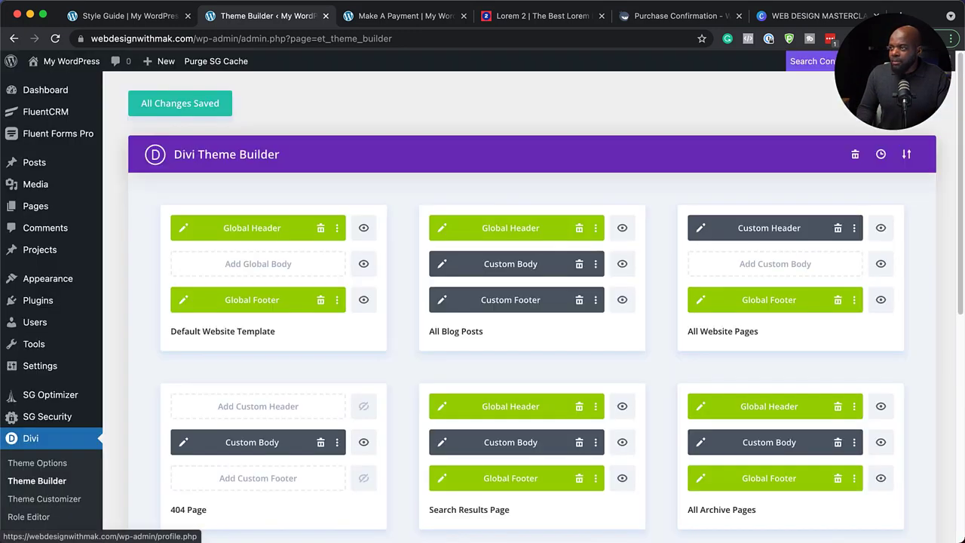
pyautogui.click(180, 106)
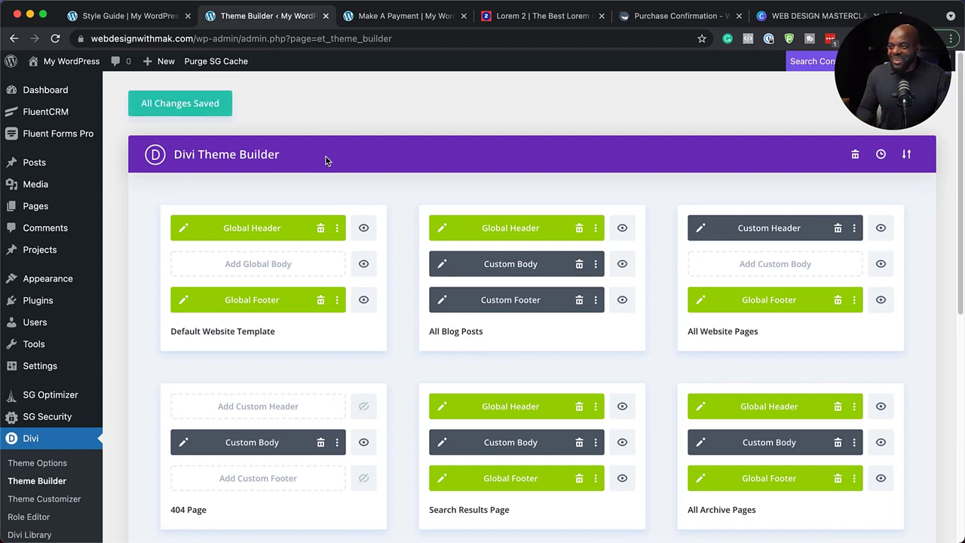
pyautogui.click(426, 16)
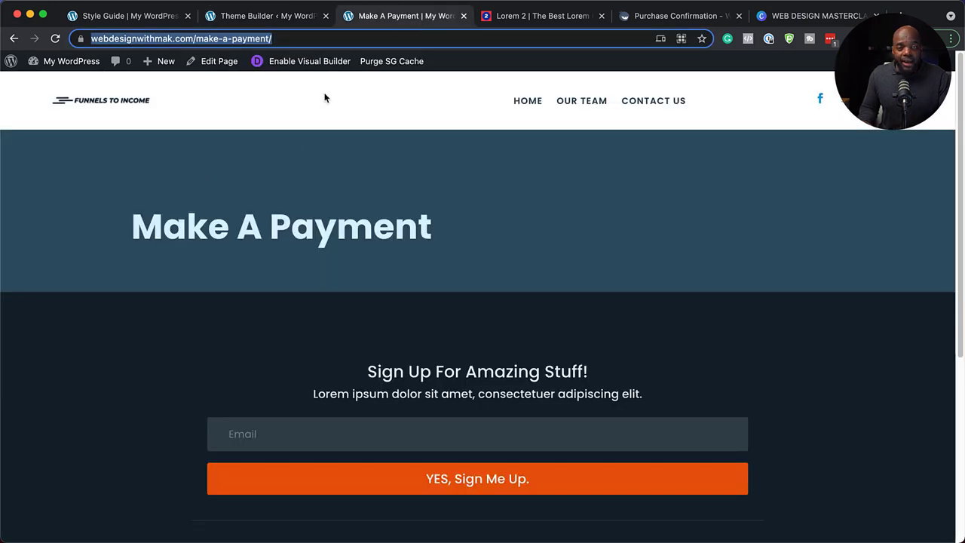
pyautogui.click(291, 23)
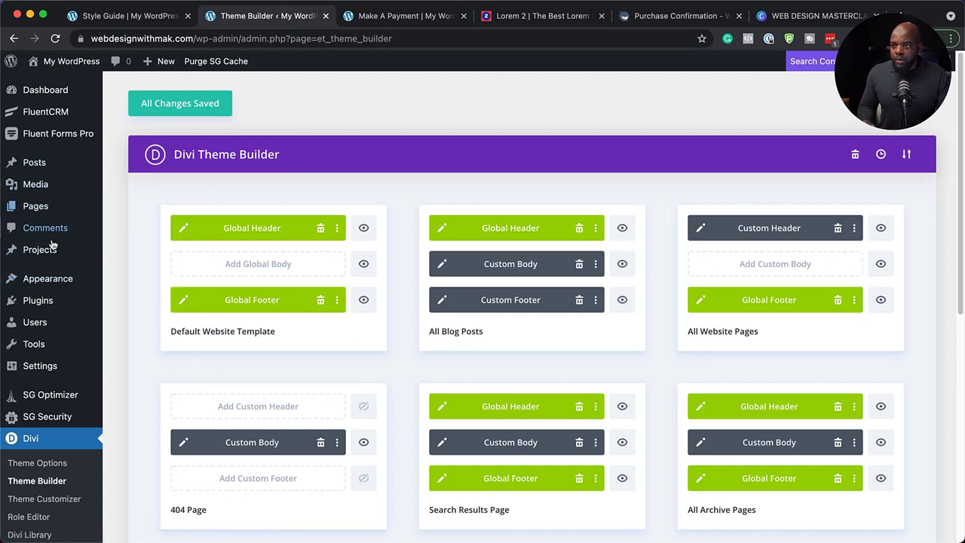
pyautogui.moveTo(50, 289)
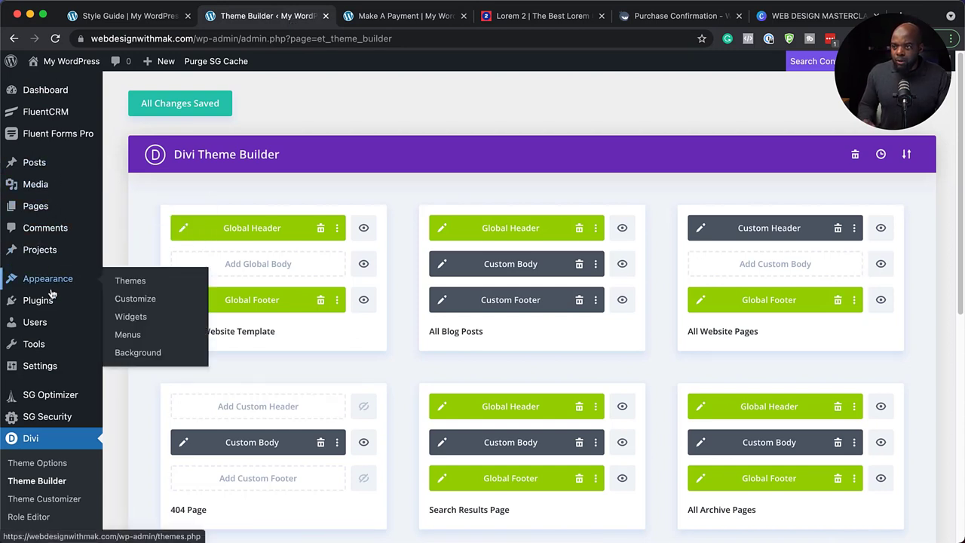
pyautogui.click(68, 135)
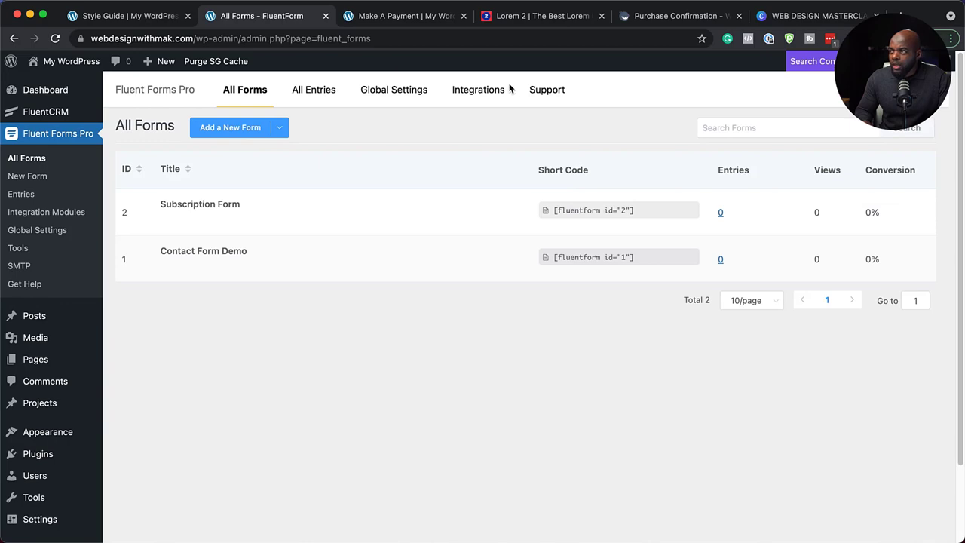
# Scroll through the Fluent Forms Integrations modules list.
pyautogui.click(487, 94)
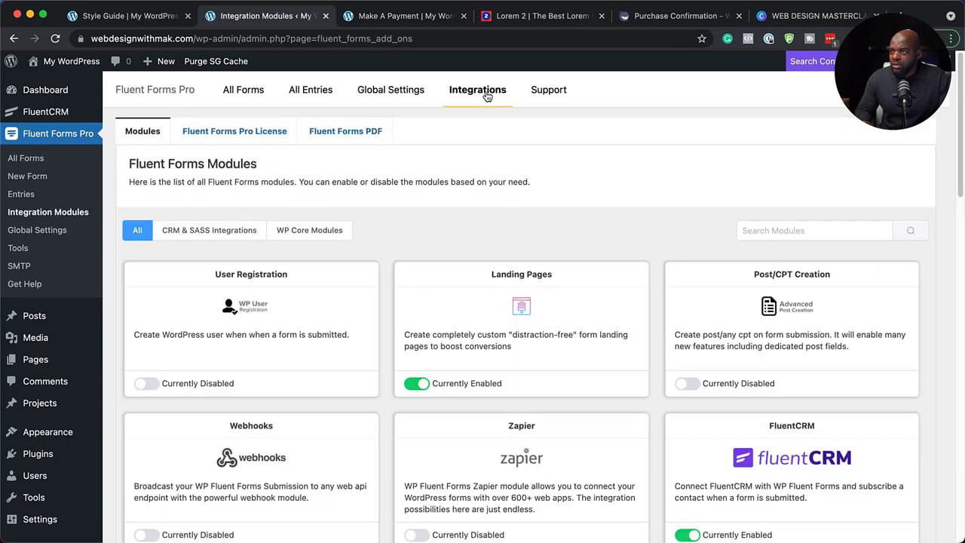
pyautogui.scroll(-3, 343, 298)
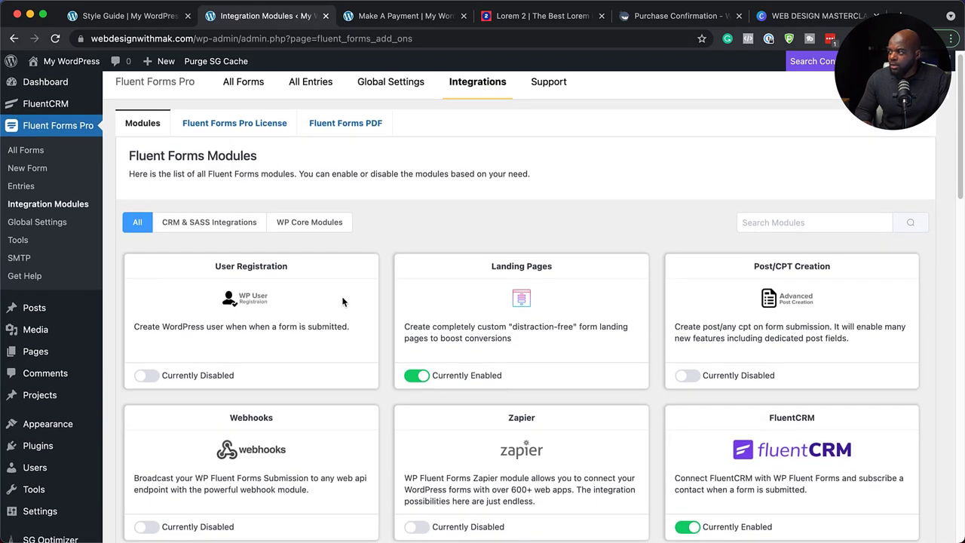
pyautogui.scroll(-1, 342, 300)
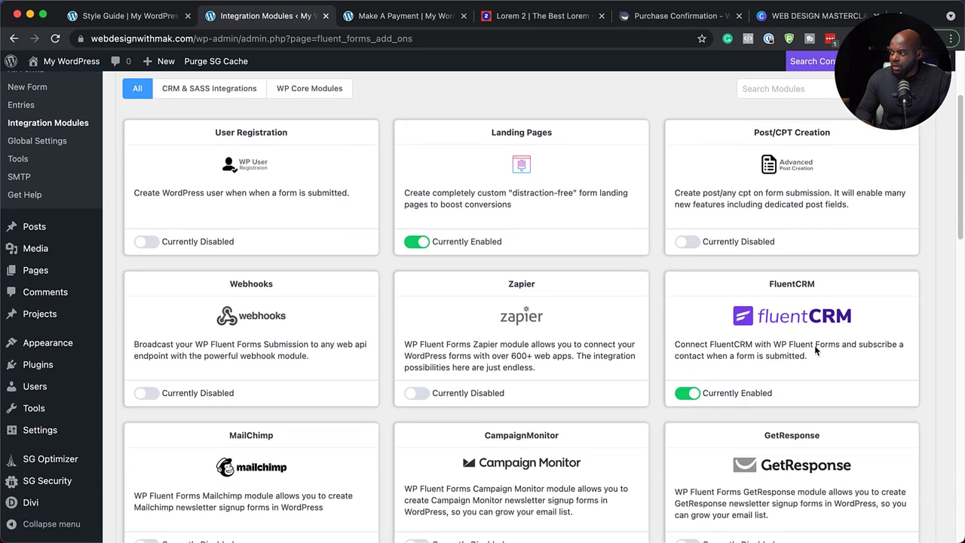
pyautogui.scroll(-1, 758, 354)
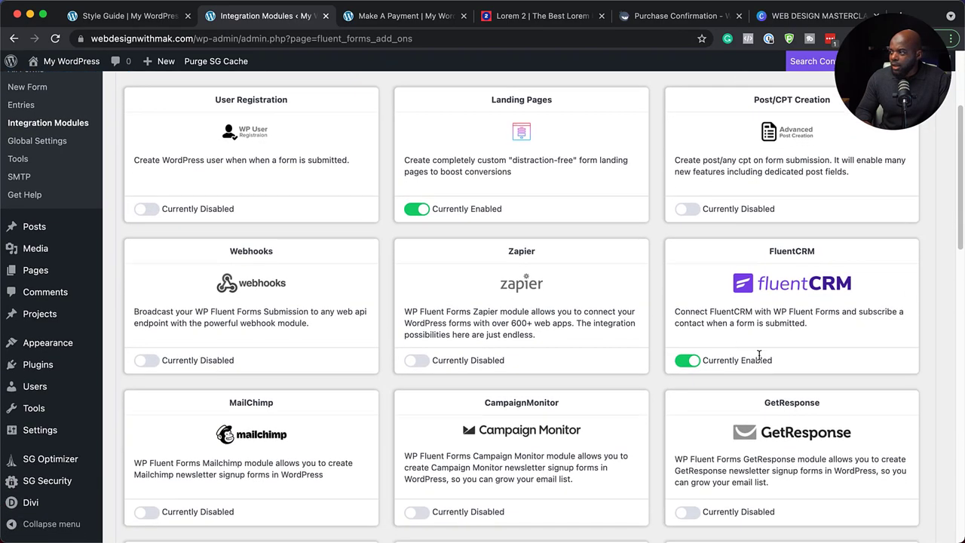
pyautogui.scroll(-15, 748, 332)
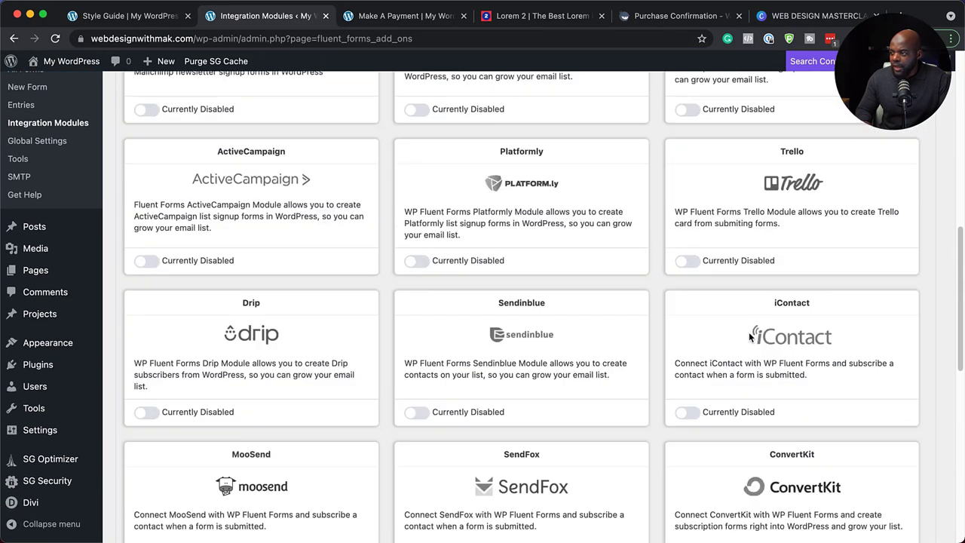
pyautogui.scroll(-12, 749, 331)
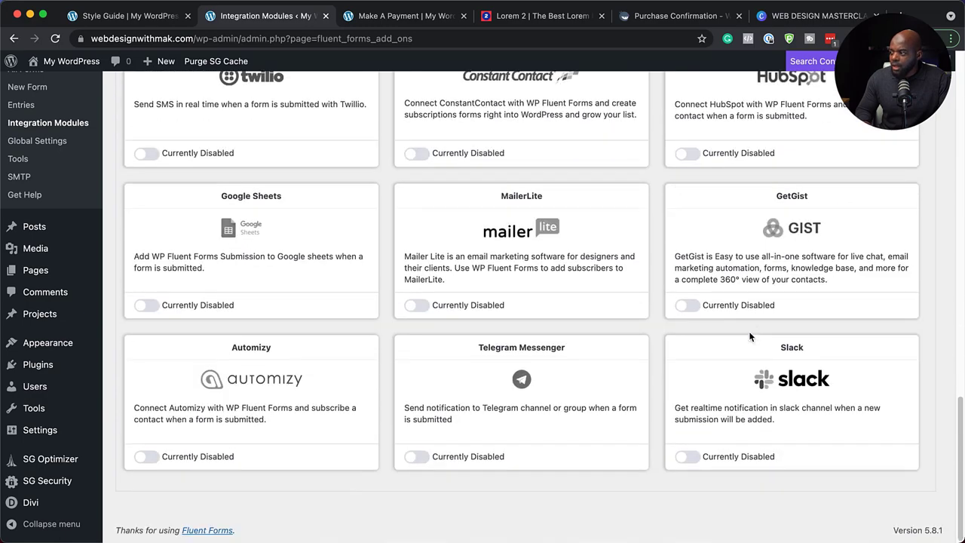
pyautogui.scroll(20, 749, 331)
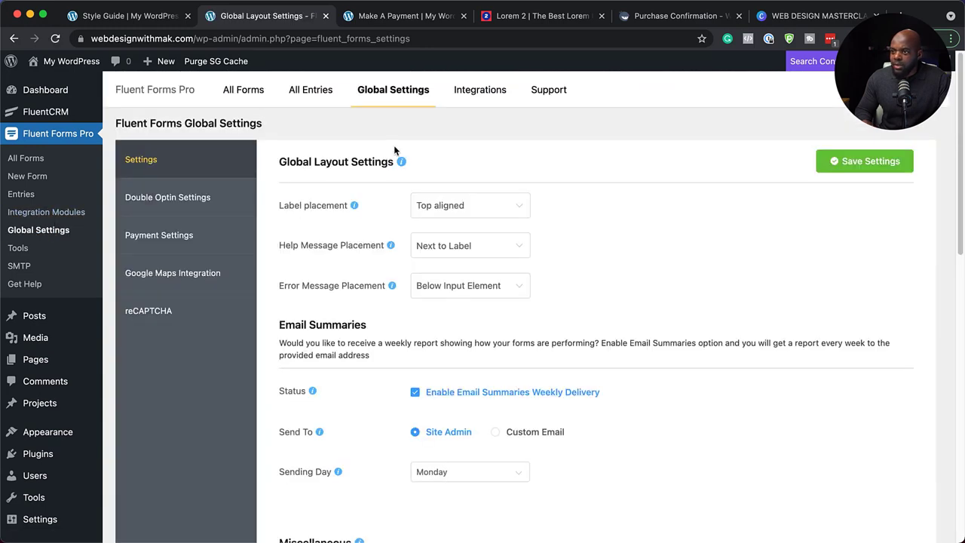
# Enable the payment module, set business name 'Mak.Co', and review Currency and Pages settings.
pyautogui.click(185, 238)
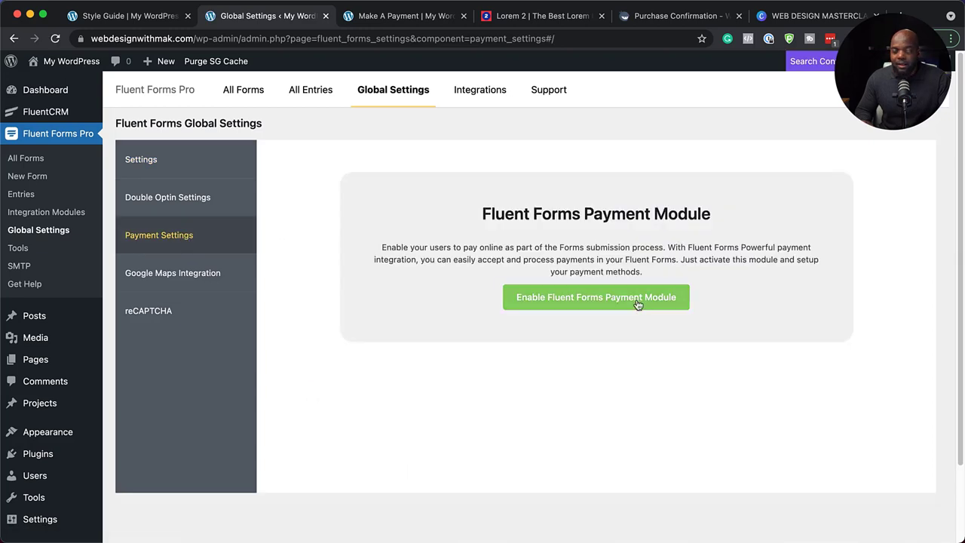
pyautogui.click(637, 301)
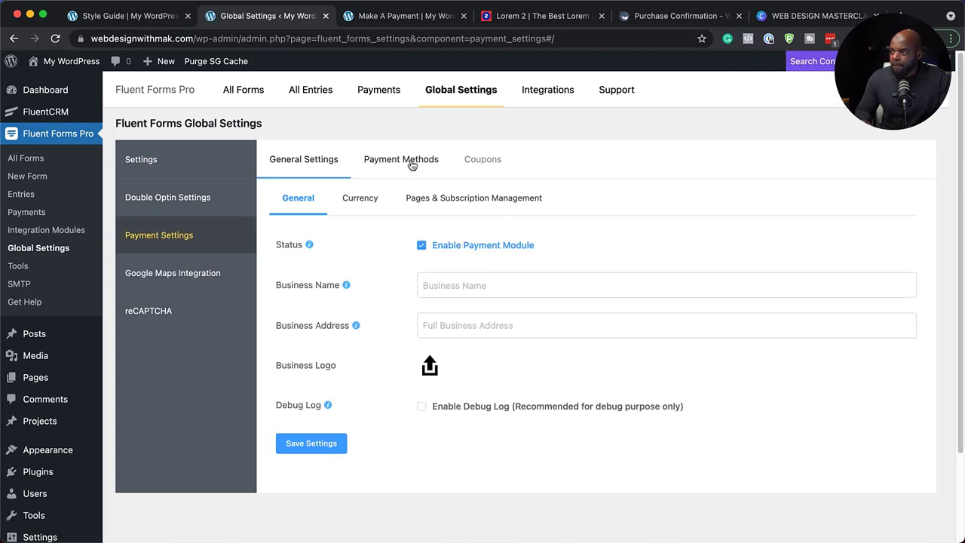
pyautogui.click(463, 286)
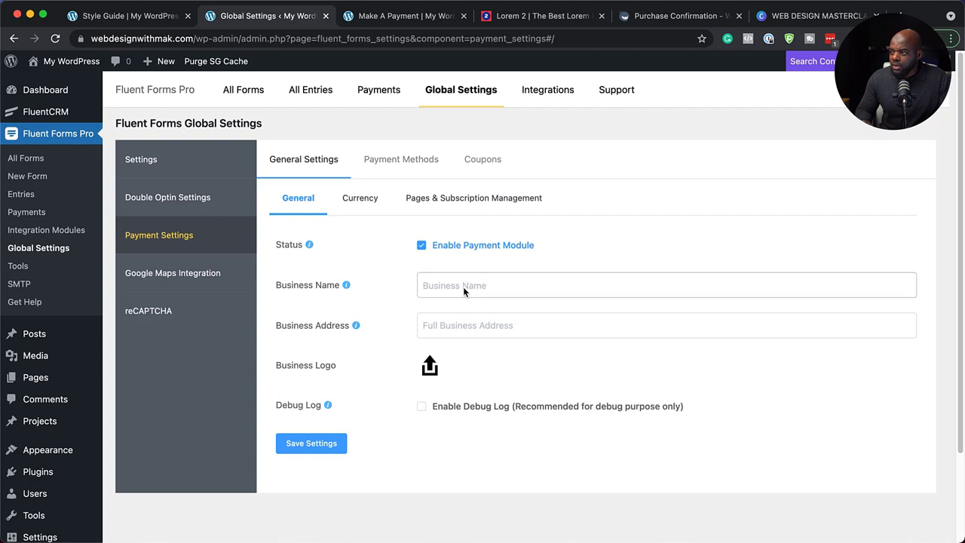
pyautogui.write('Mak')
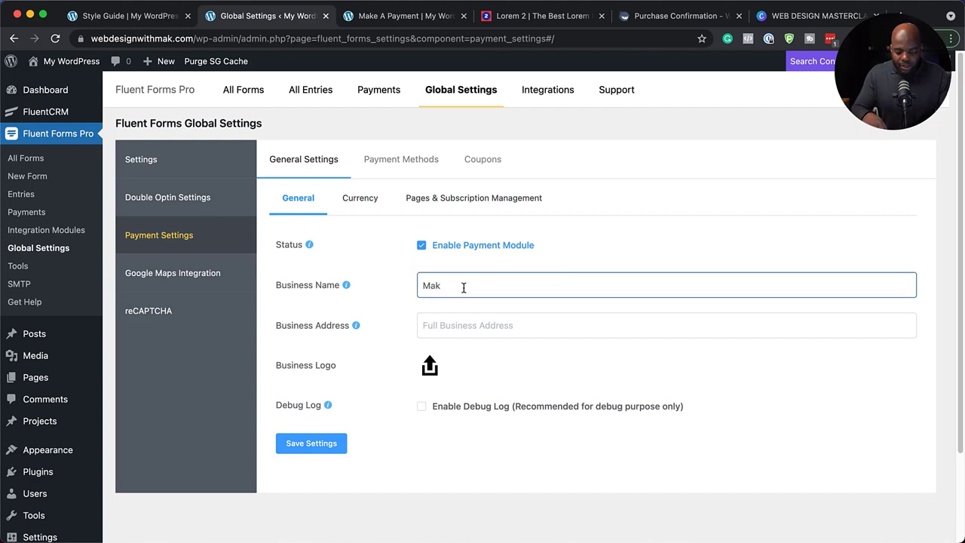
pyautogui.write('.Co')
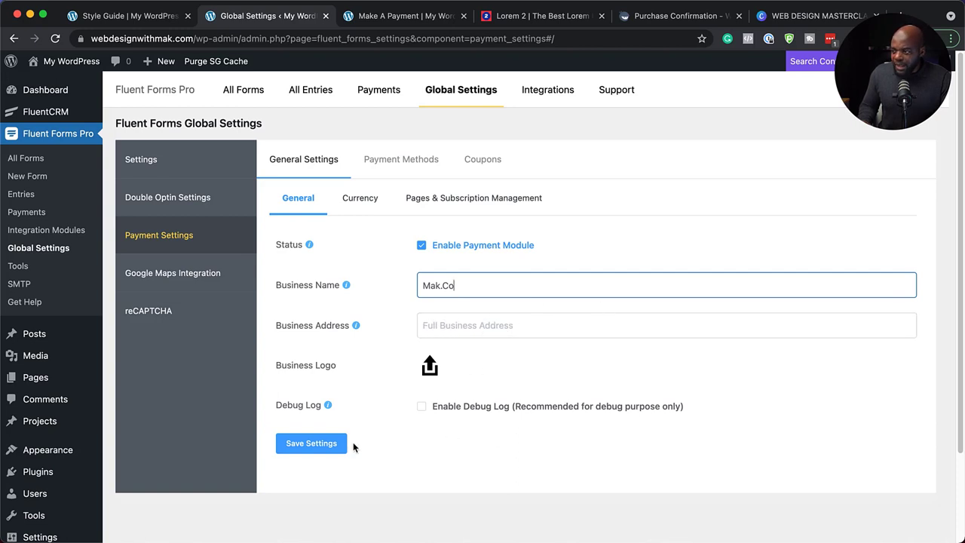
pyautogui.click(368, 203)
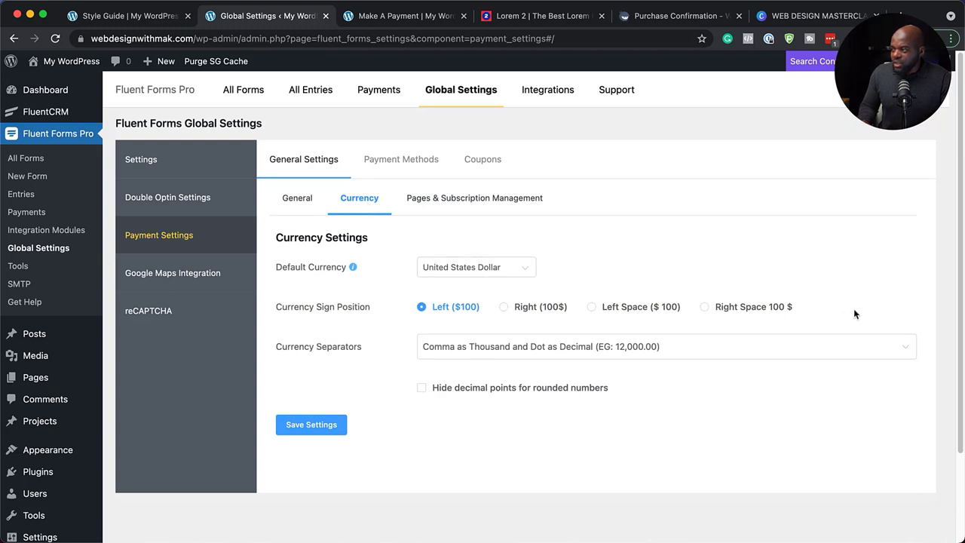
pyautogui.click(451, 200)
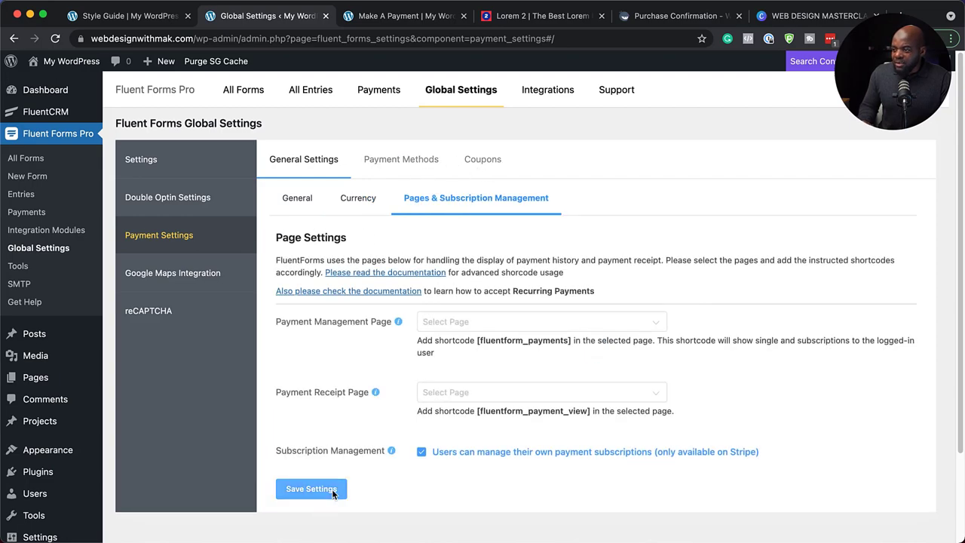
pyautogui.click(390, 161)
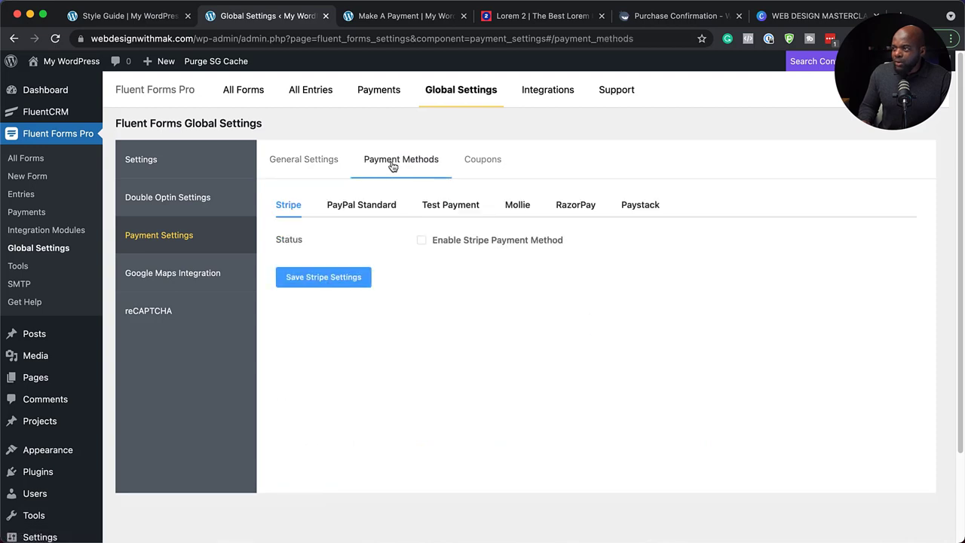
# Try enabling Stripe payments, then turn Stripe back off.
pyautogui.click(423, 241)
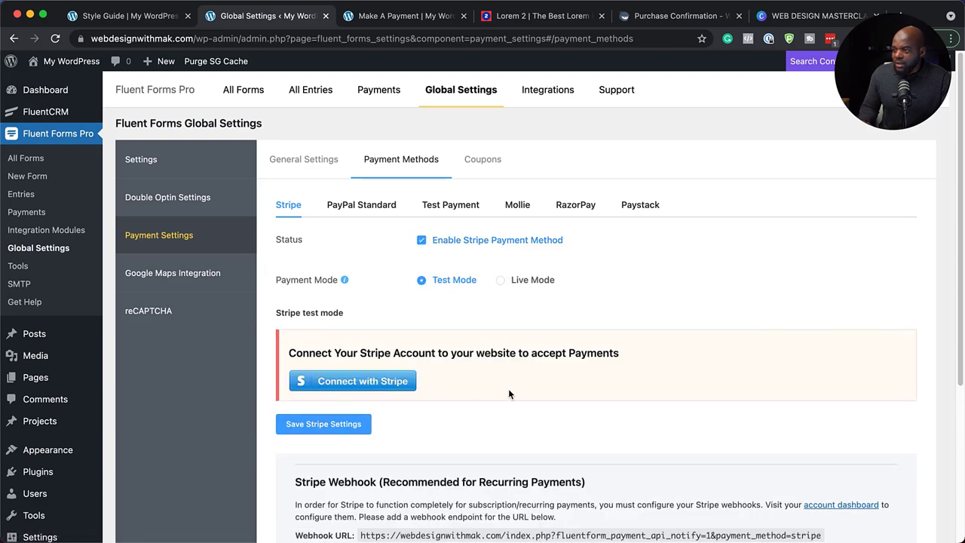
pyautogui.scroll(-4, 508, 388)
pyautogui.scroll(4, 508, 388)
pyautogui.click(422, 241)
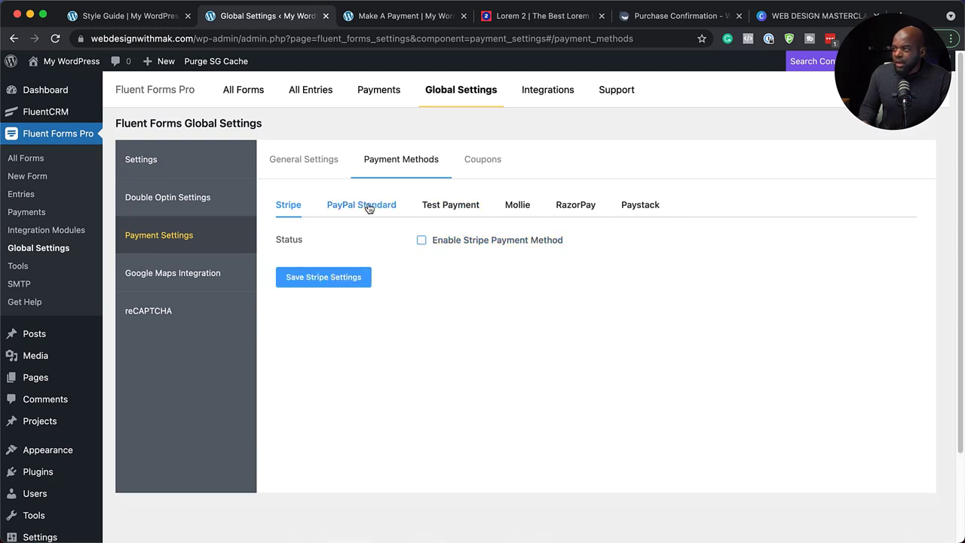
# Enable PayPal Standard with the account e-mail, save it, and start a new form.
pyautogui.click(365, 204)
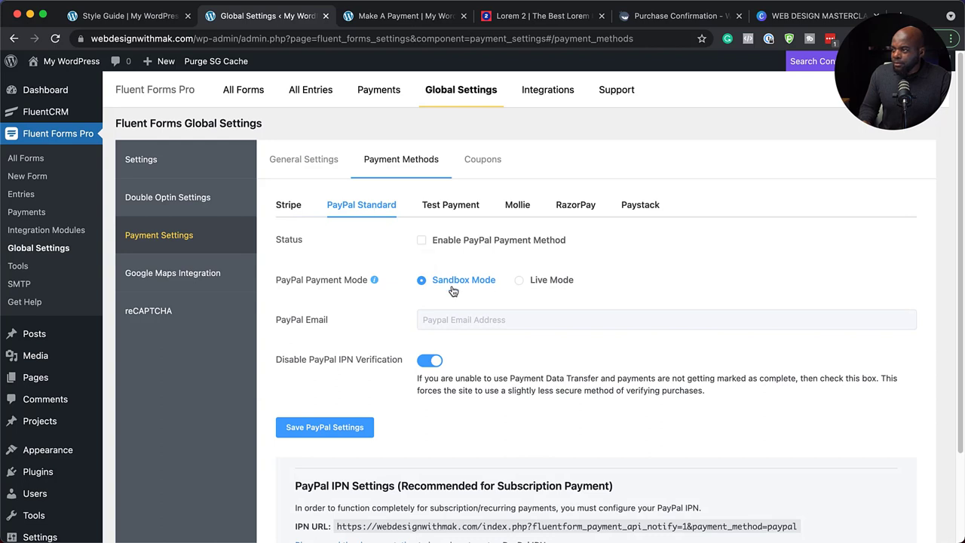
pyautogui.click(421, 240)
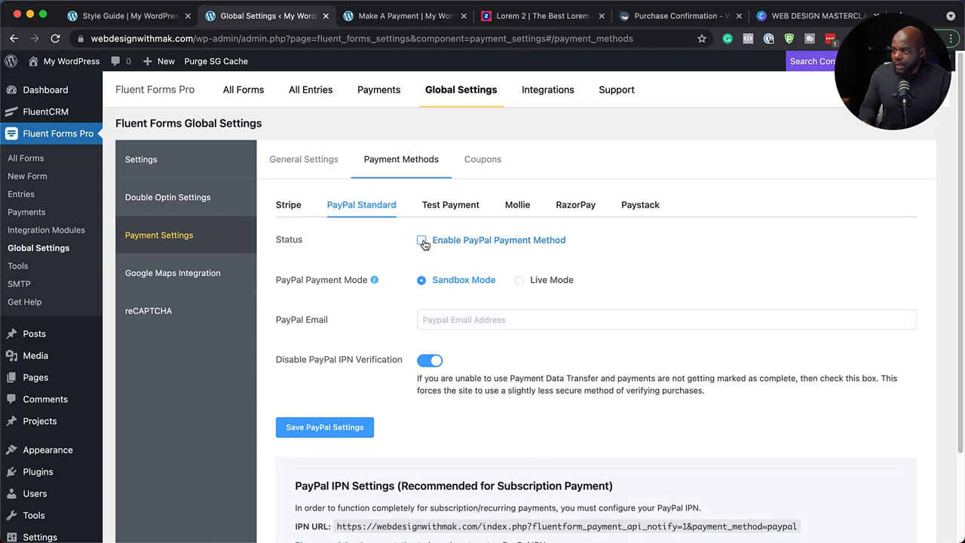
pyautogui.click(454, 320)
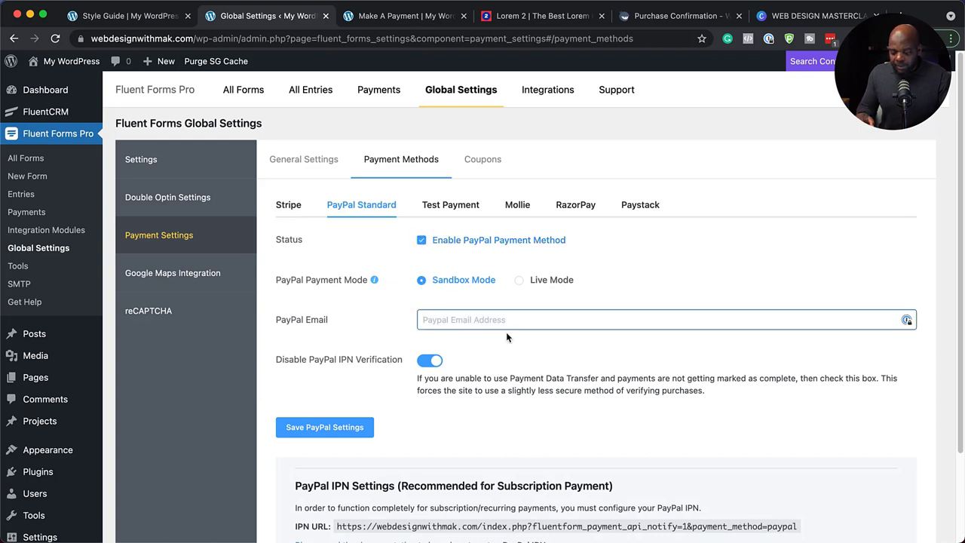
pyautogui.press('super+v')
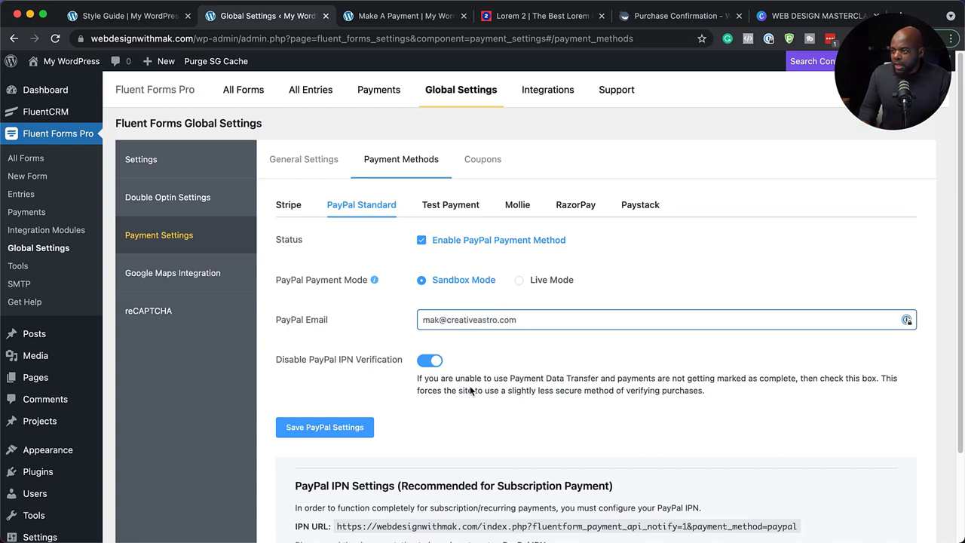
pyautogui.click(336, 425)
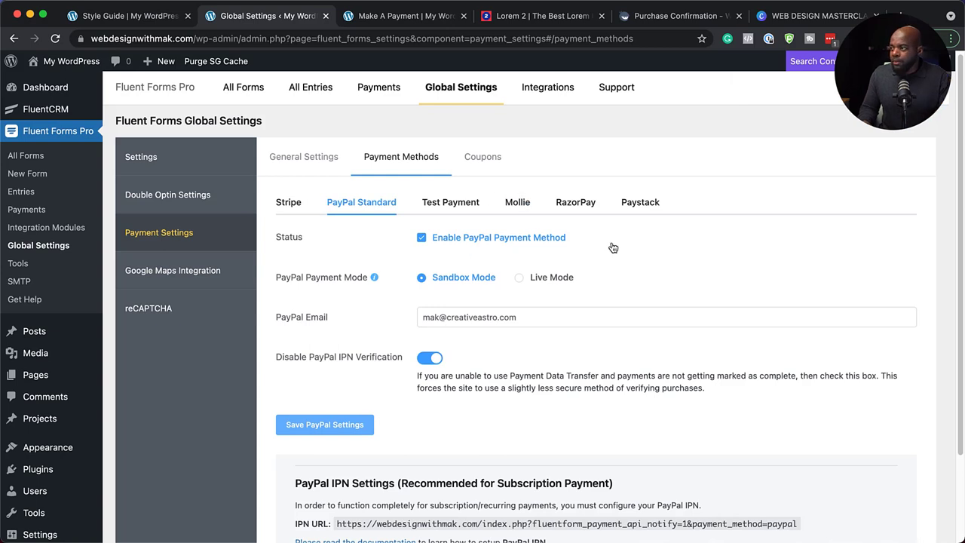
pyautogui.moveTo(374, 277)
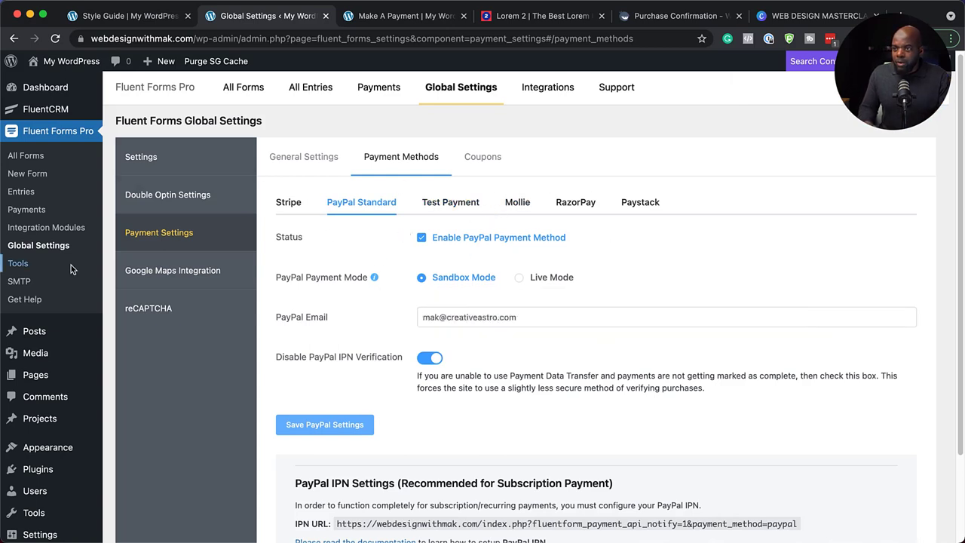
pyautogui.click(36, 176)
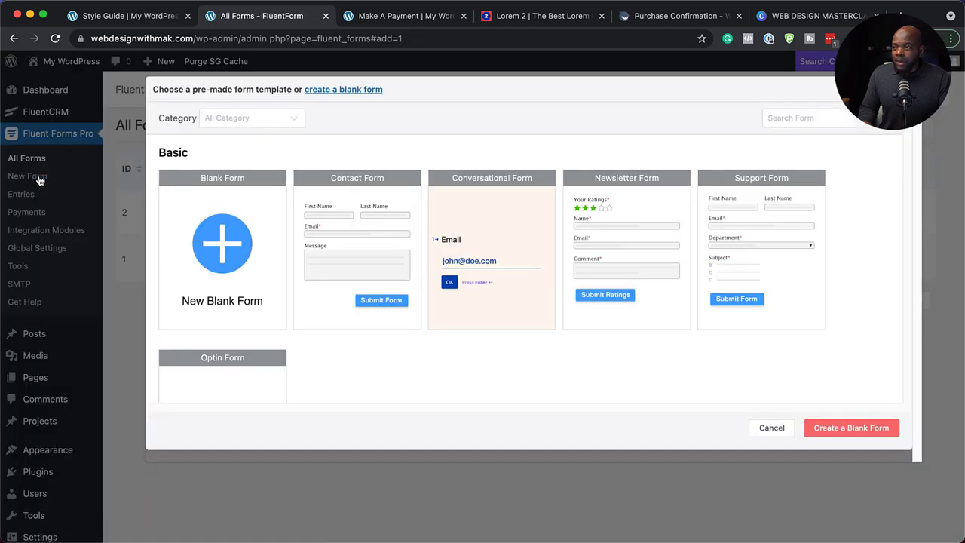
# Create a new blank form with first/last name fields and an email field.
pyautogui.moveTo(227, 224)
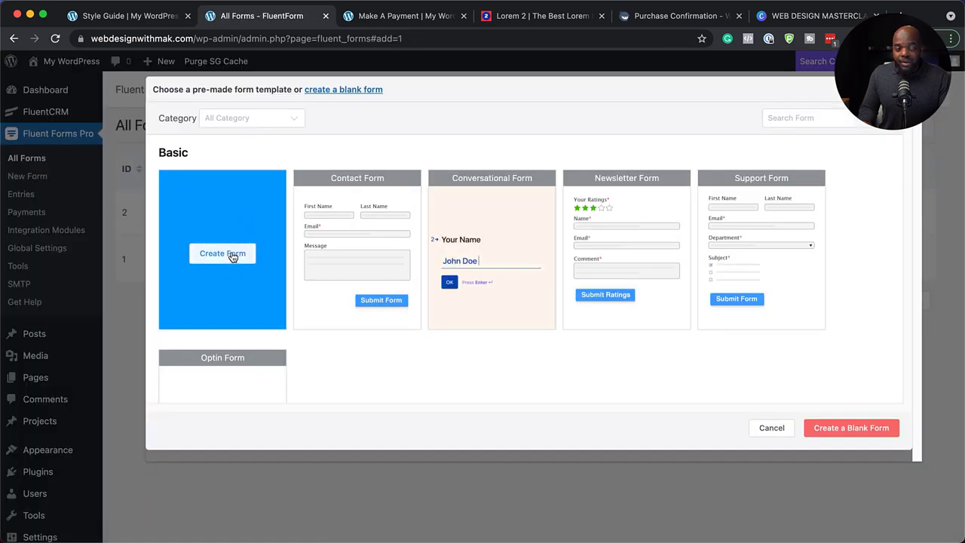
pyautogui.click(226, 254)
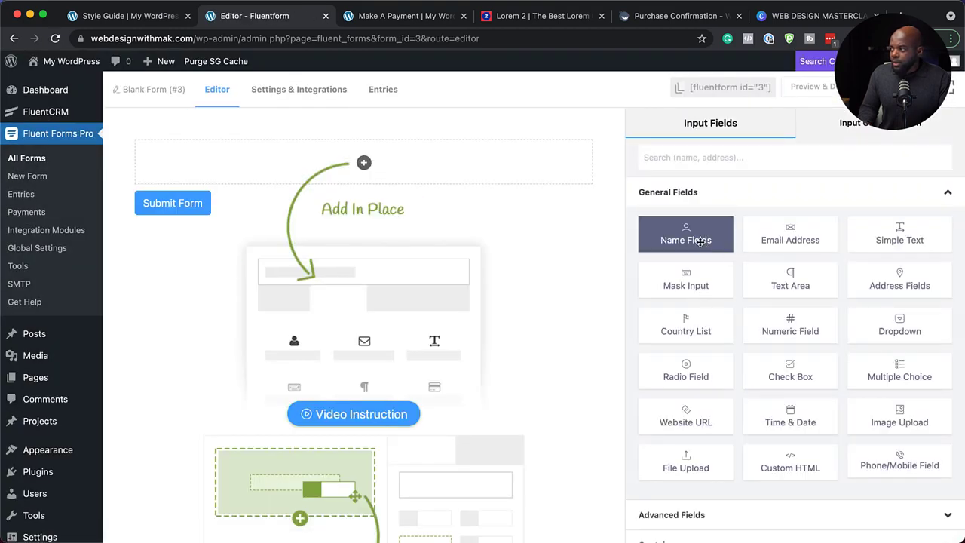
pyautogui.click(701, 238)
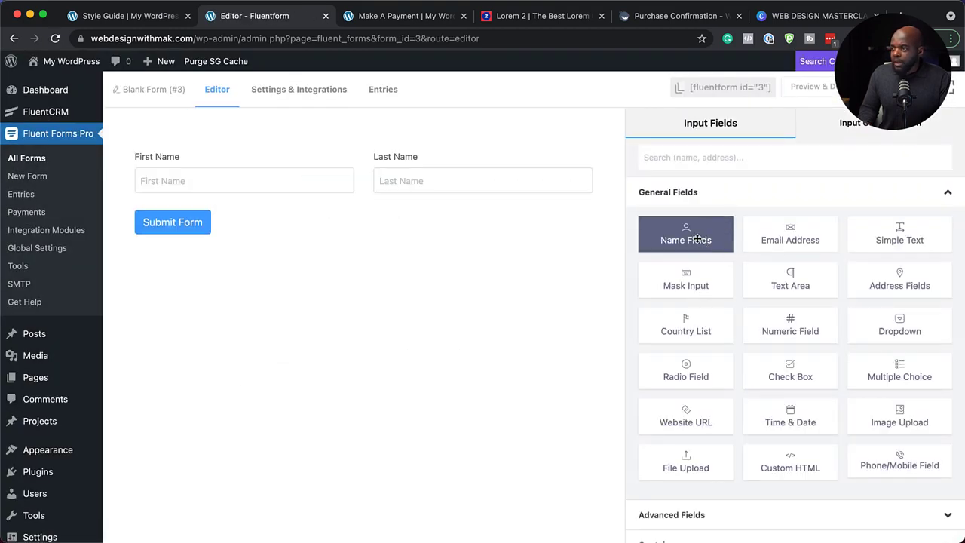
pyautogui.click(773, 236)
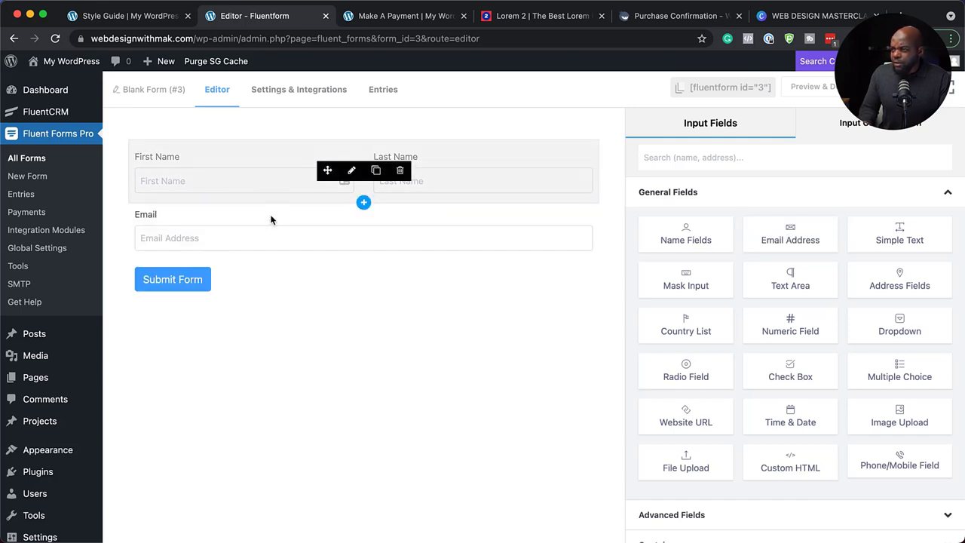
# Add a payment item field below the email field.
pyautogui.scroll(-2, 790, 374)
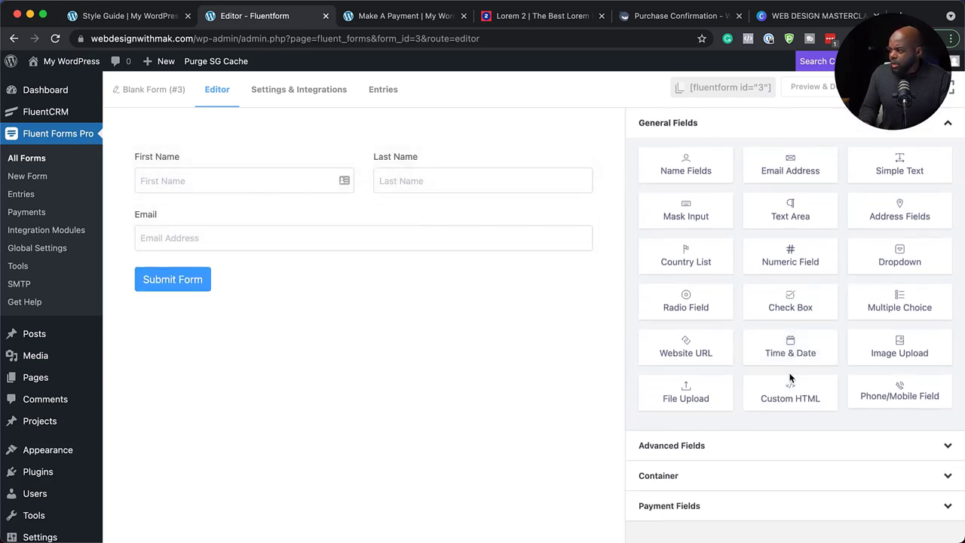
pyautogui.click(681, 507)
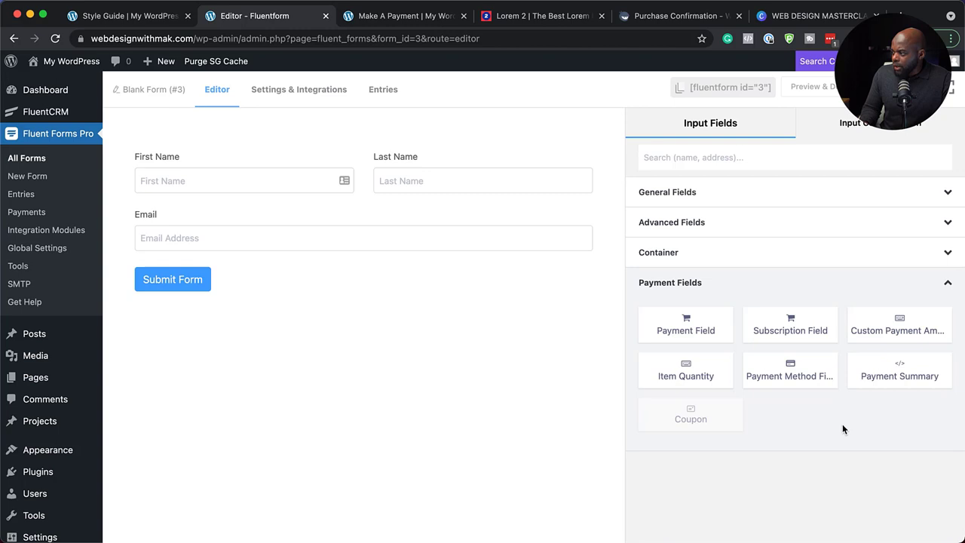
pyautogui.click(693, 324)
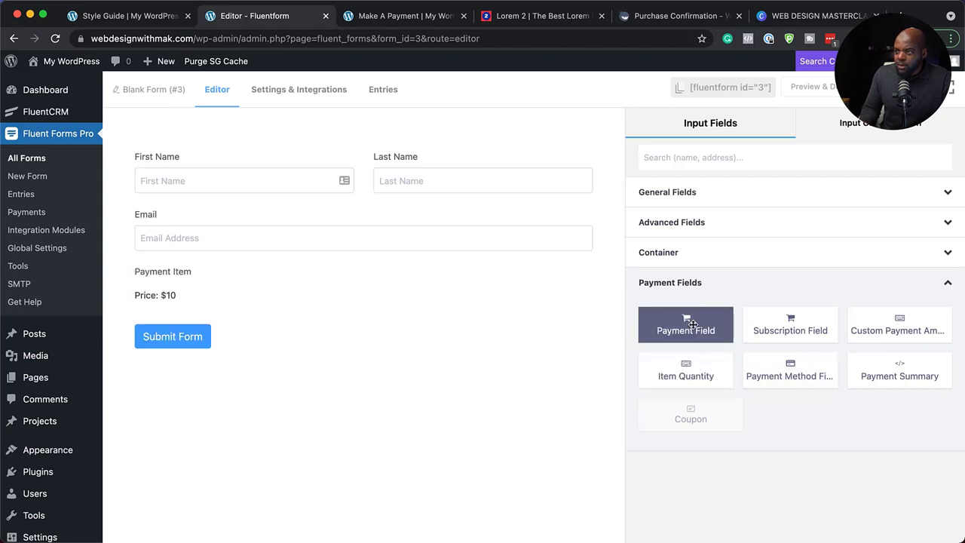
pyautogui.moveTo(356, 311)
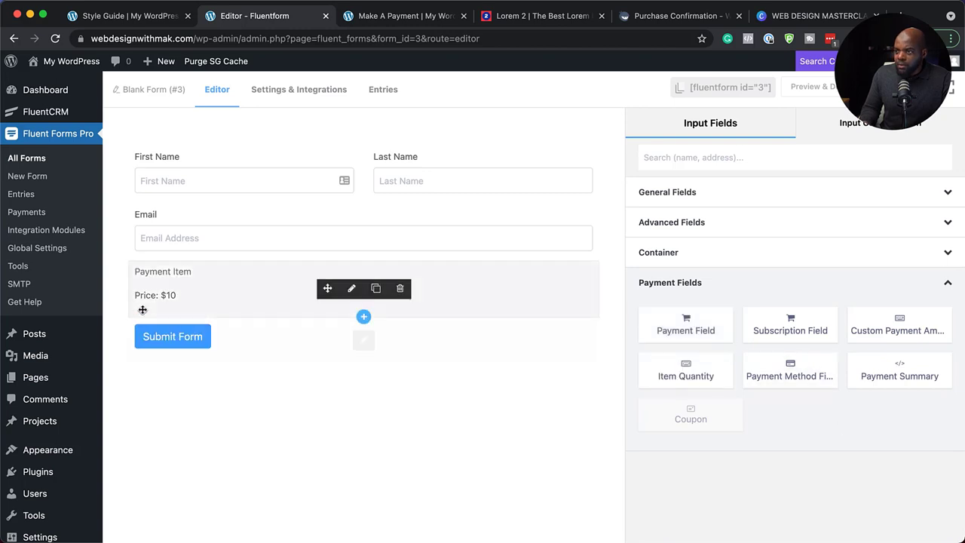
pyautogui.click(352, 291)
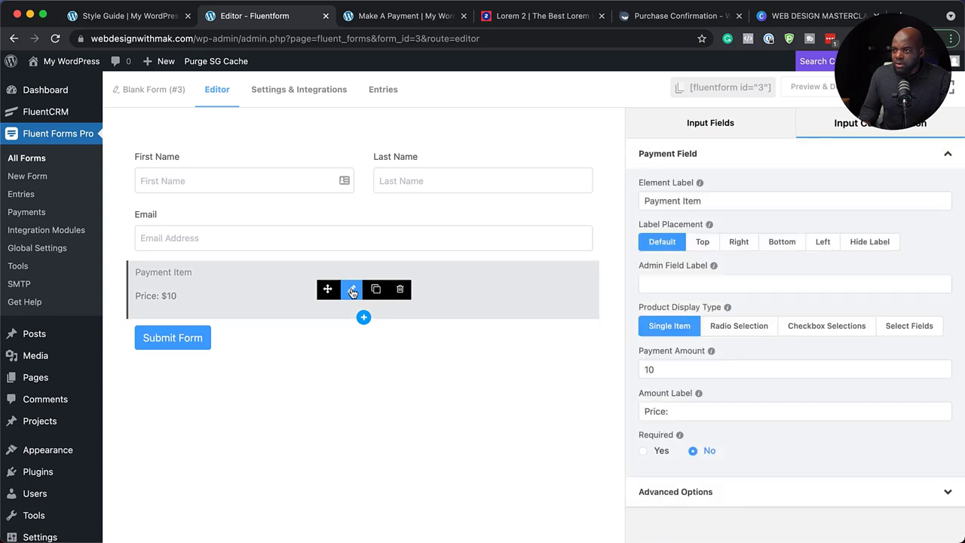
# Rename the payment item to '90 Min Session' and set its amount to 99.
pyautogui.tripleClick(720, 201)
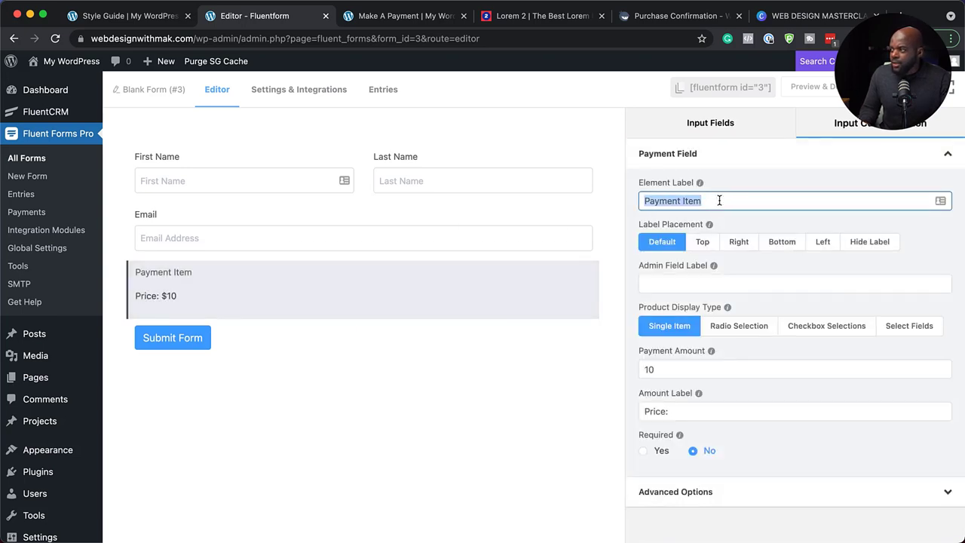
pyautogui.moveTo(710, 226)
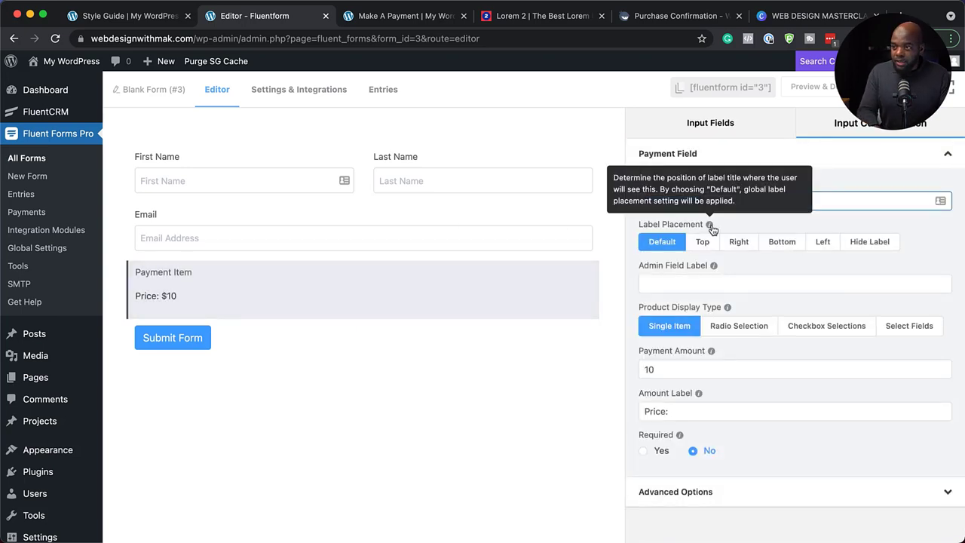
pyautogui.write('90 Min Session')
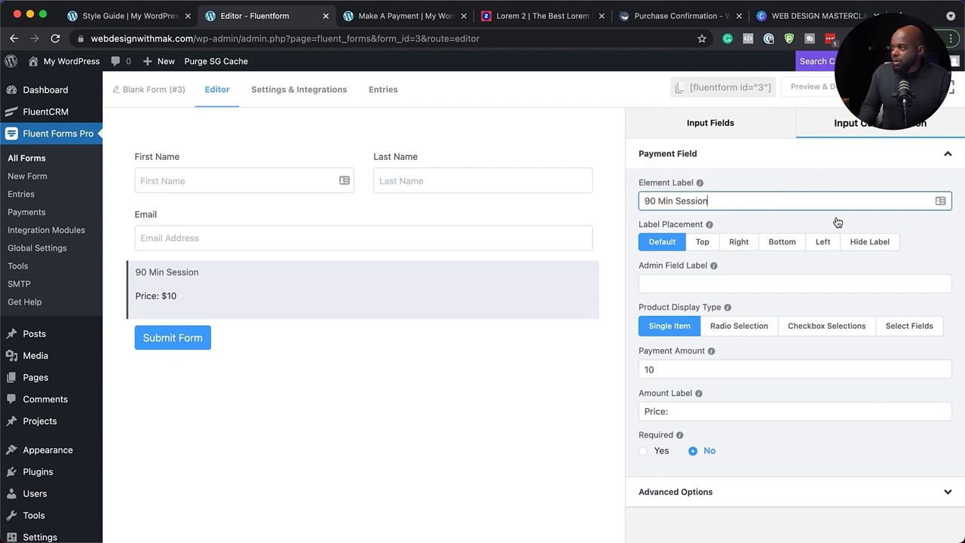
pyautogui.moveTo(224, 302)
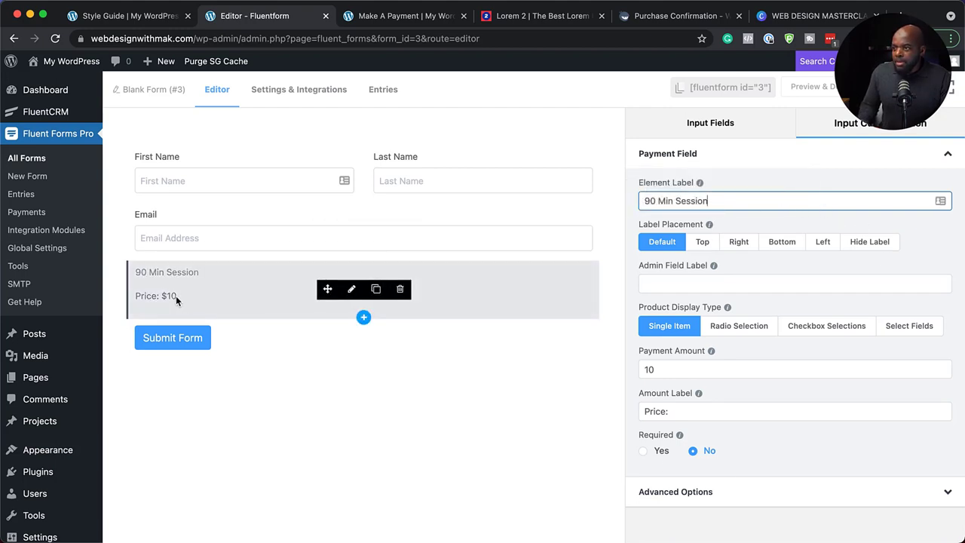
pyautogui.click(657, 370)
pyautogui.moveTo(656, 370); pyautogui.dragTo(631, 368)
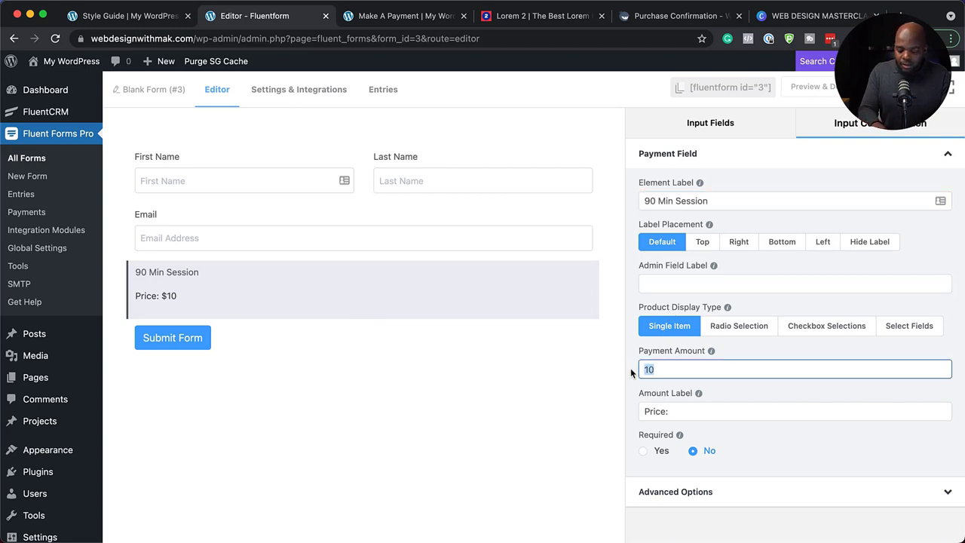
pyautogui.write('99')
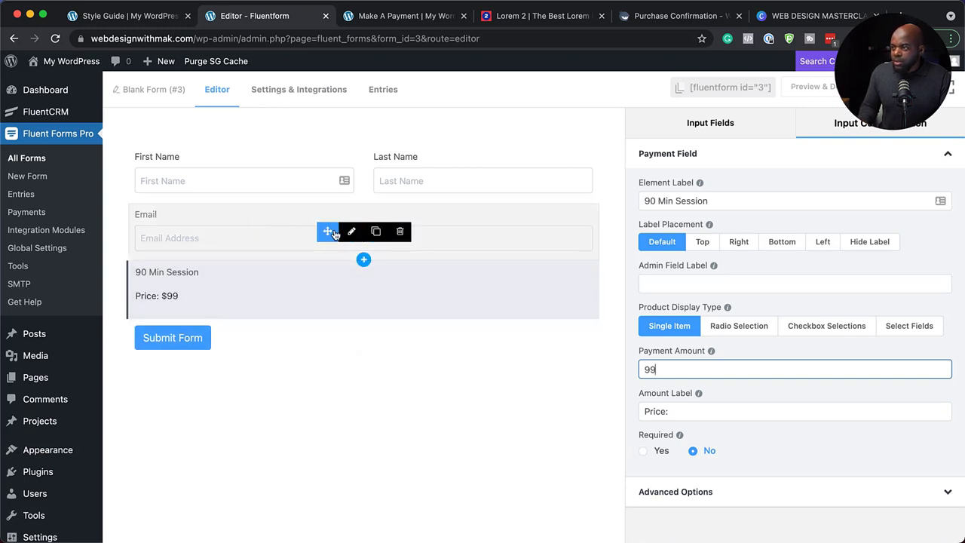
# Make the Email field required and begin adding a field below the price item.
pyautogui.click(352, 234)
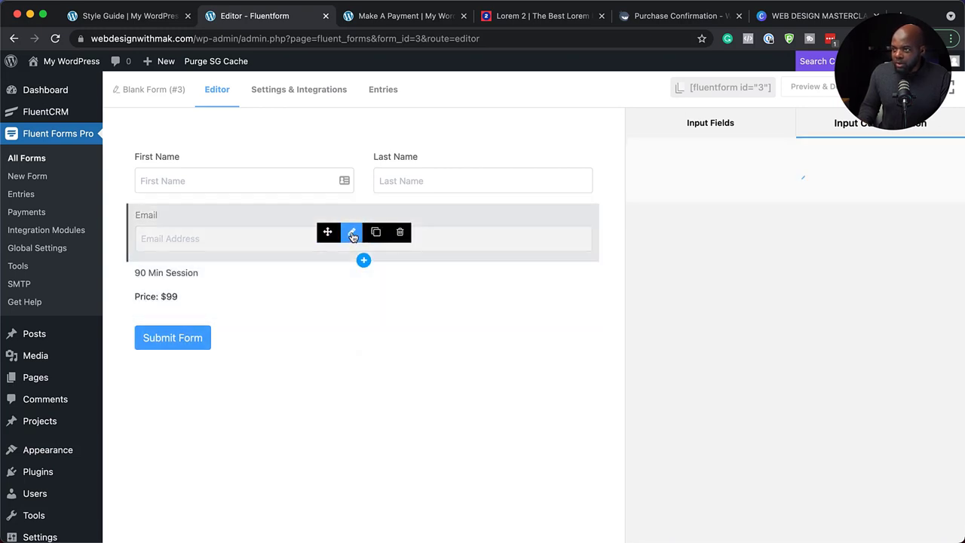
pyautogui.click(643, 365)
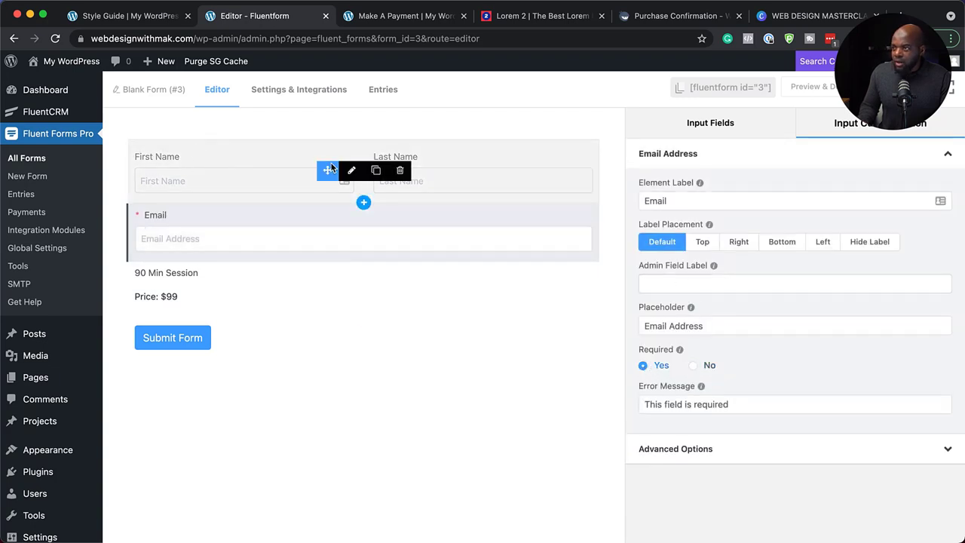
pyautogui.click(352, 171)
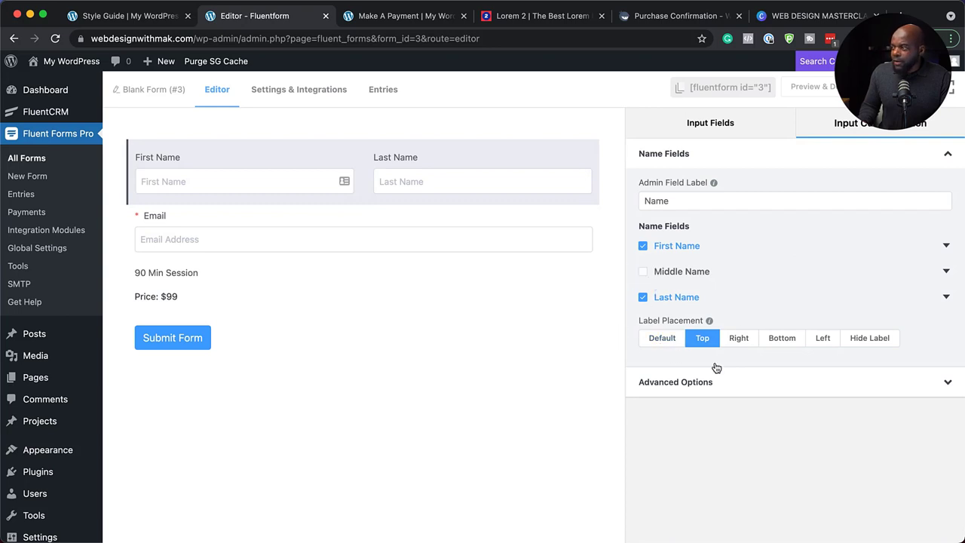
pyautogui.moveTo(195, 301)
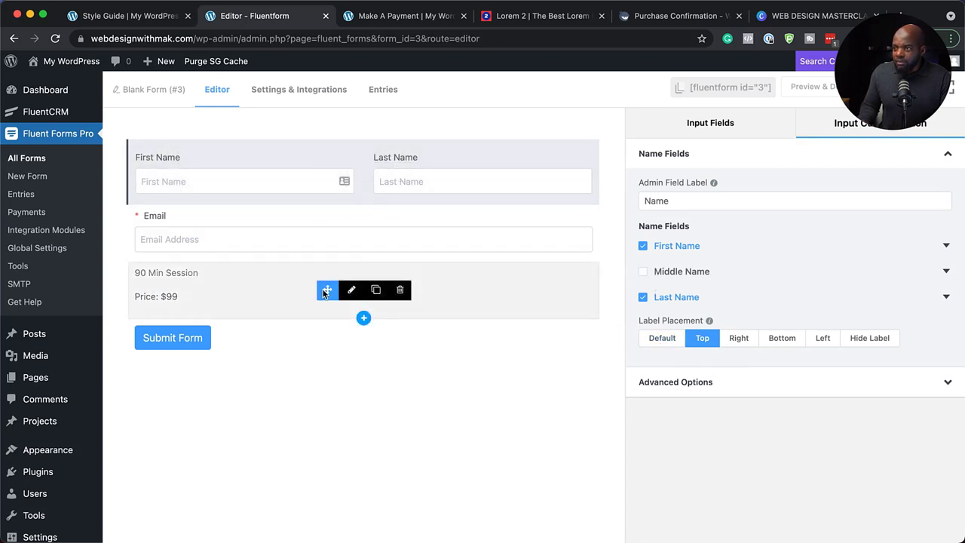
pyautogui.click(363, 319)
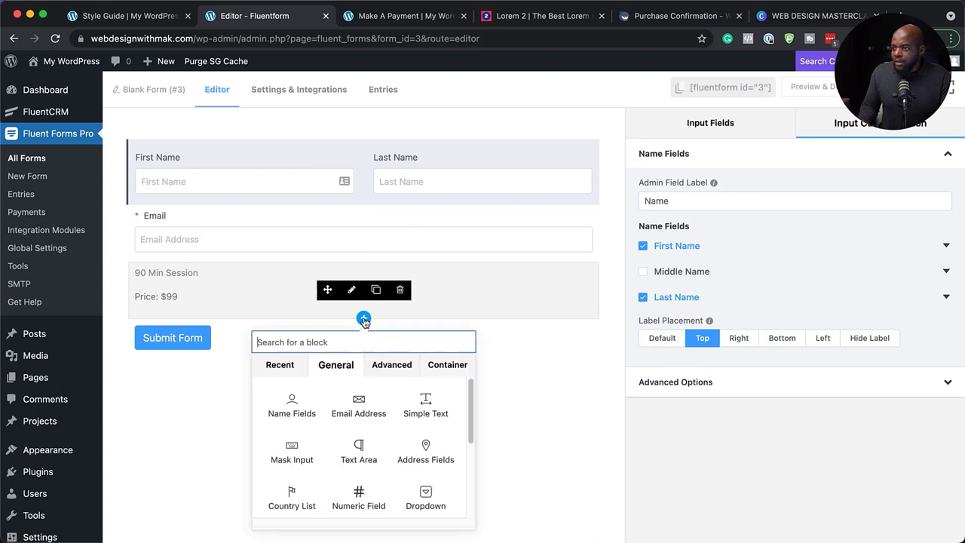
# Add a Payment Summary field and delete the stray Custom Payment Amount field.
pyautogui.click(550, 379)
pyautogui.click(730, 127)
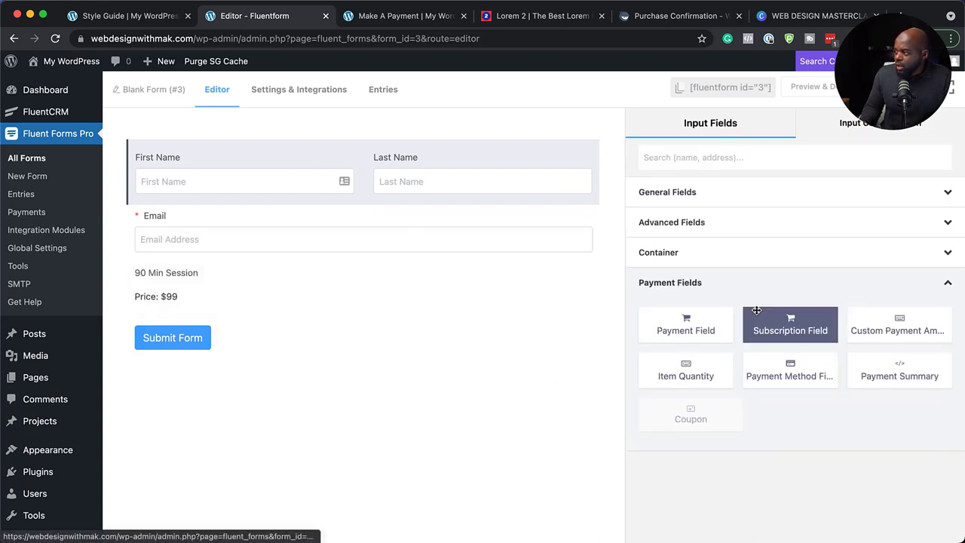
pyautogui.click(896, 371)
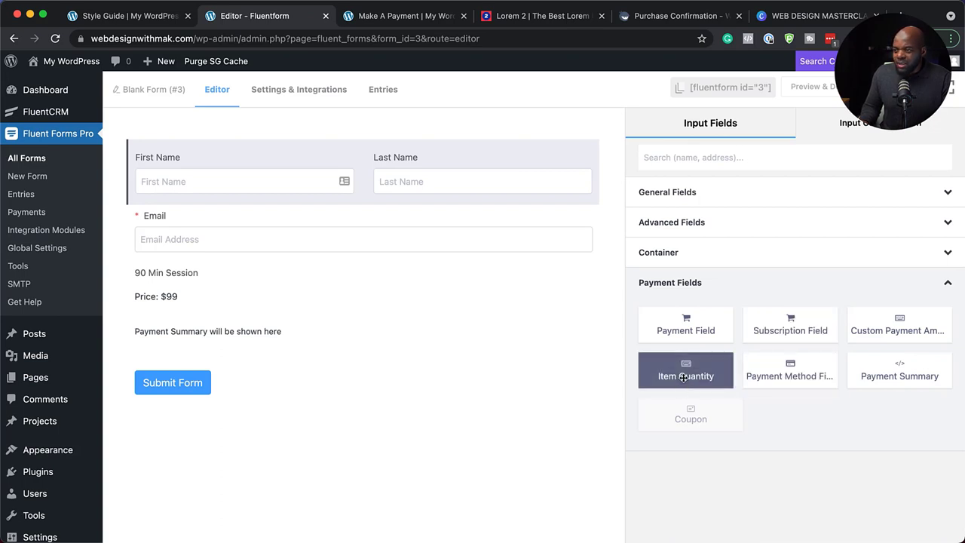
pyautogui.click(919, 323)
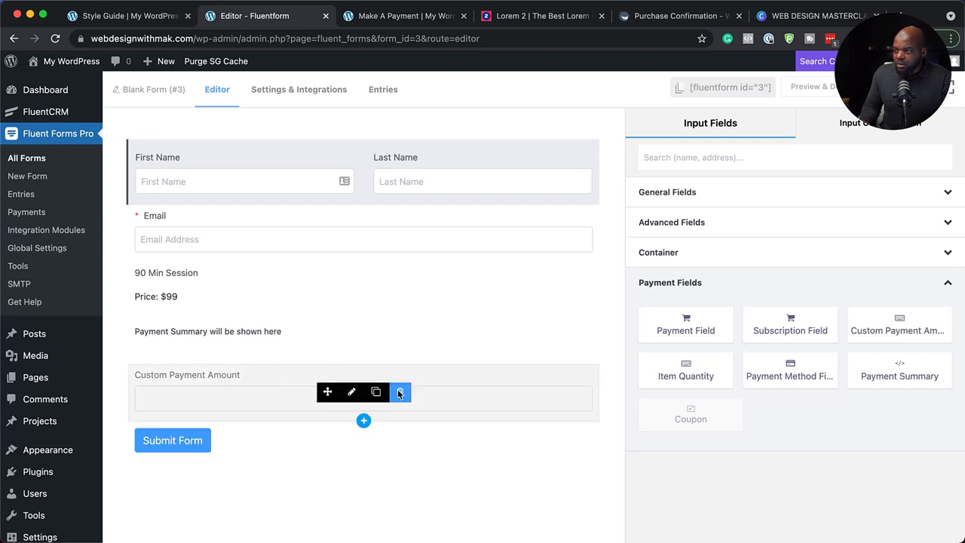
pyautogui.click(401, 394)
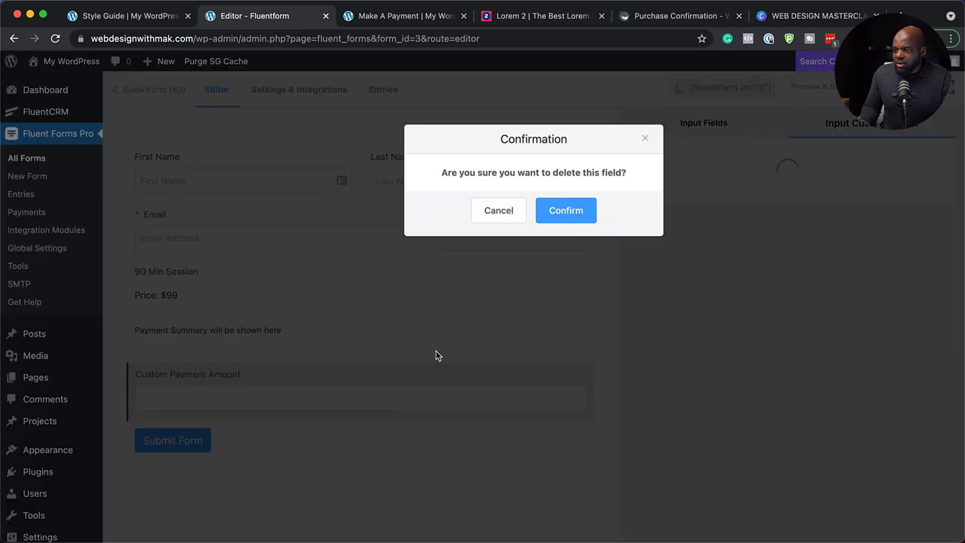
pyautogui.click(564, 210)
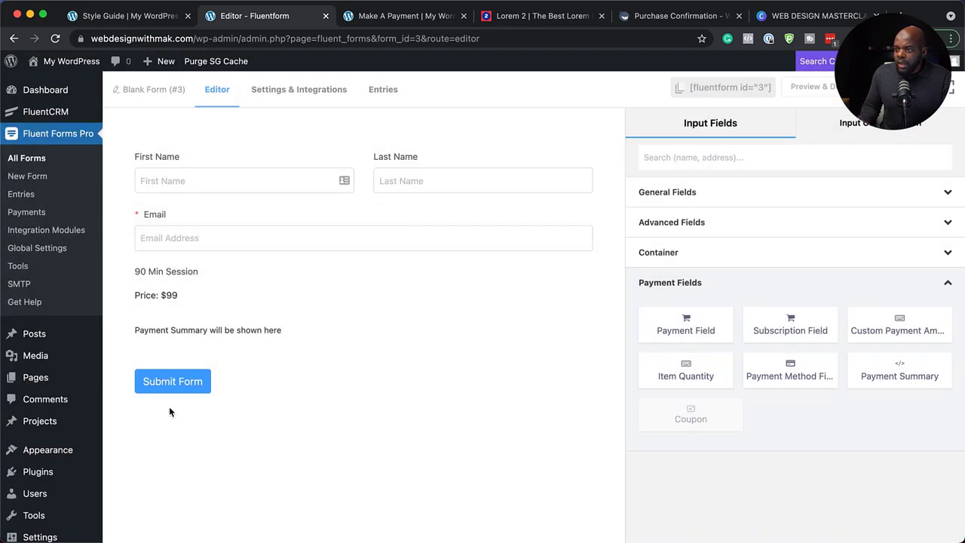
# Change the submit button text to 'Make A Payment'.
pyautogui.click(364, 386)
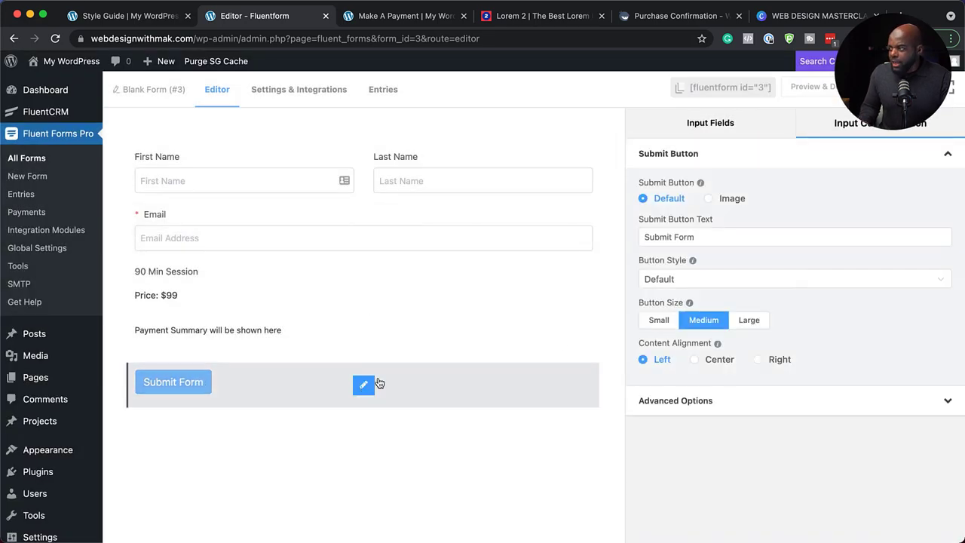
pyautogui.click(739, 240)
pyautogui.press('super+a')
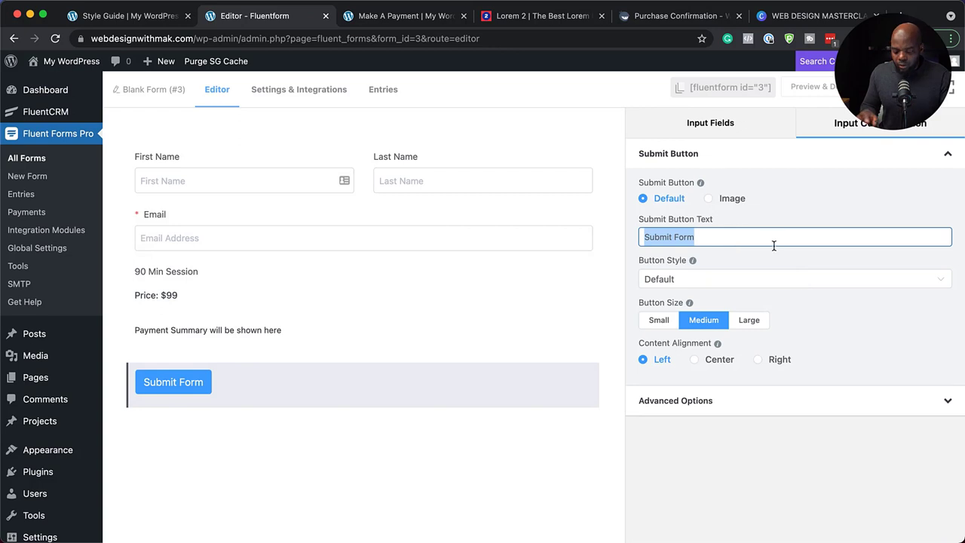
pyautogui.write('Make A Payment')
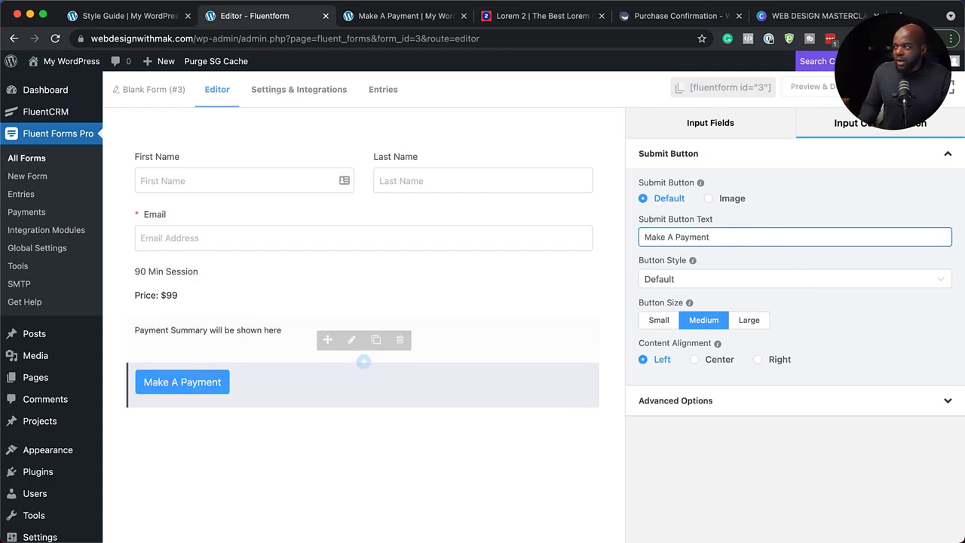
pyautogui.click(716, 88)
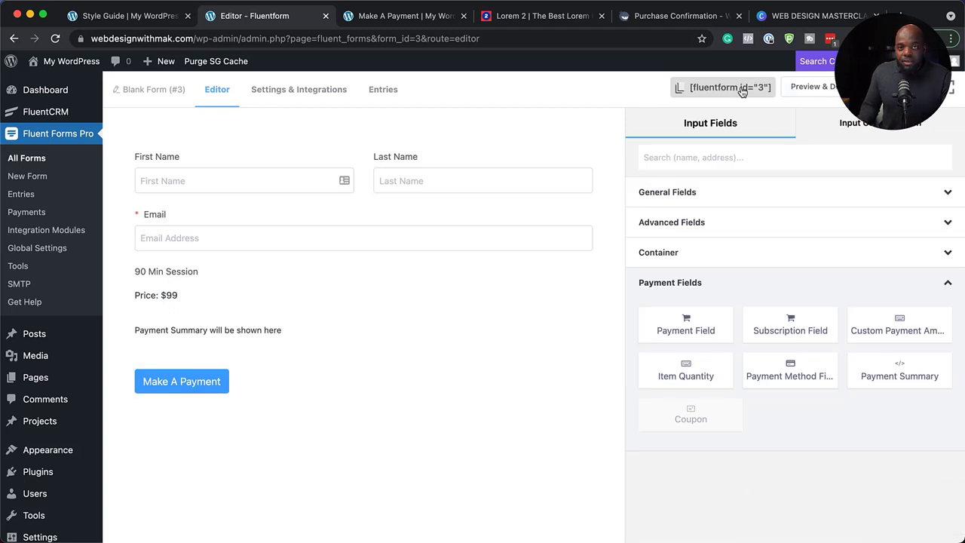
# Copy the form shortcode and start the Make A Payment page from scratch in the Visual Builder.
pyautogui.click(742, 90)
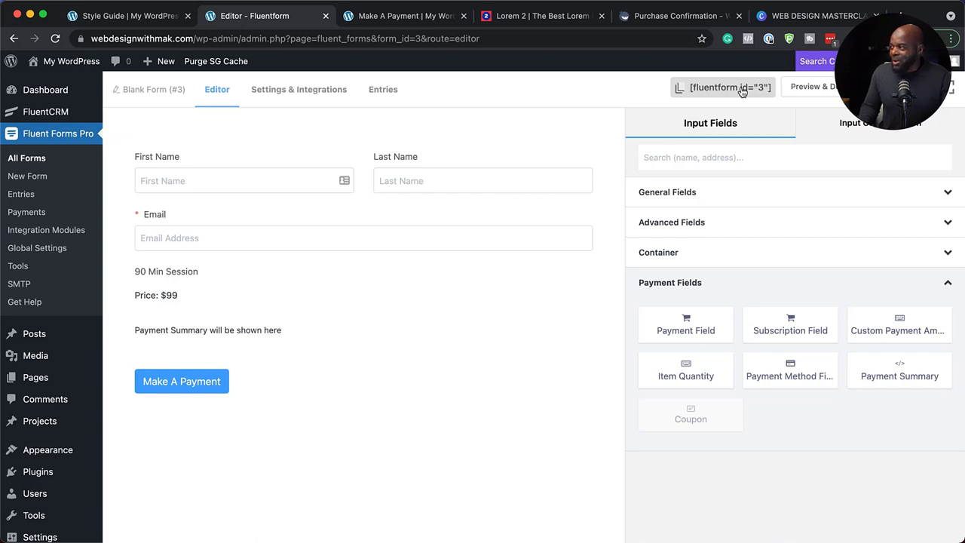
pyautogui.click(406, 17)
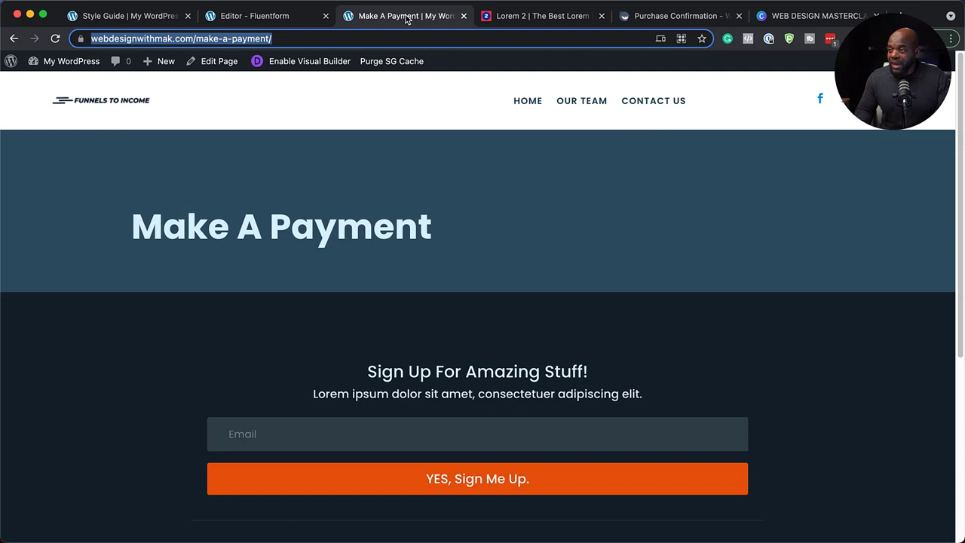
pyautogui.click(313, 63)
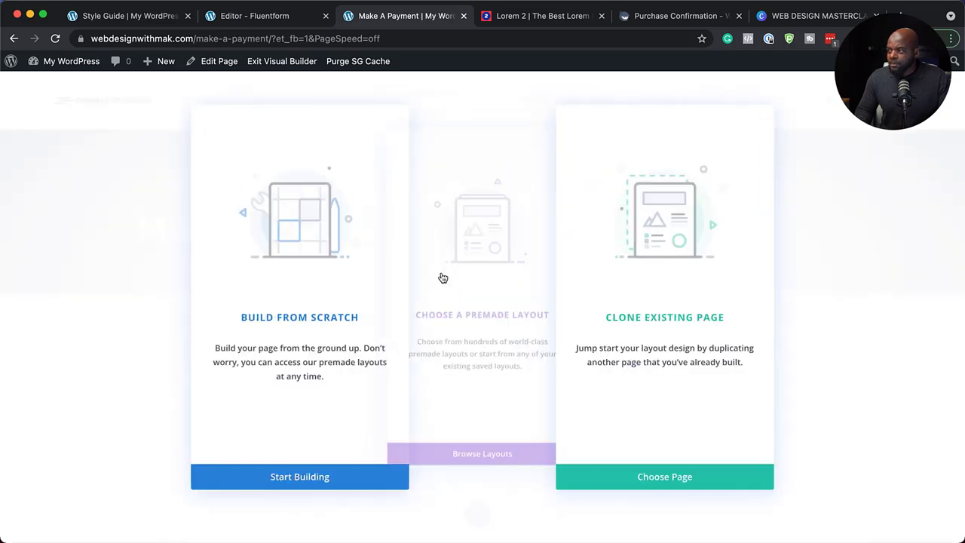
pyautogui.click(269, 317)
# Add a one-column row with a Text module containing the [fluentform id="3"] shortcode.
pyautogui.click(418, 183)
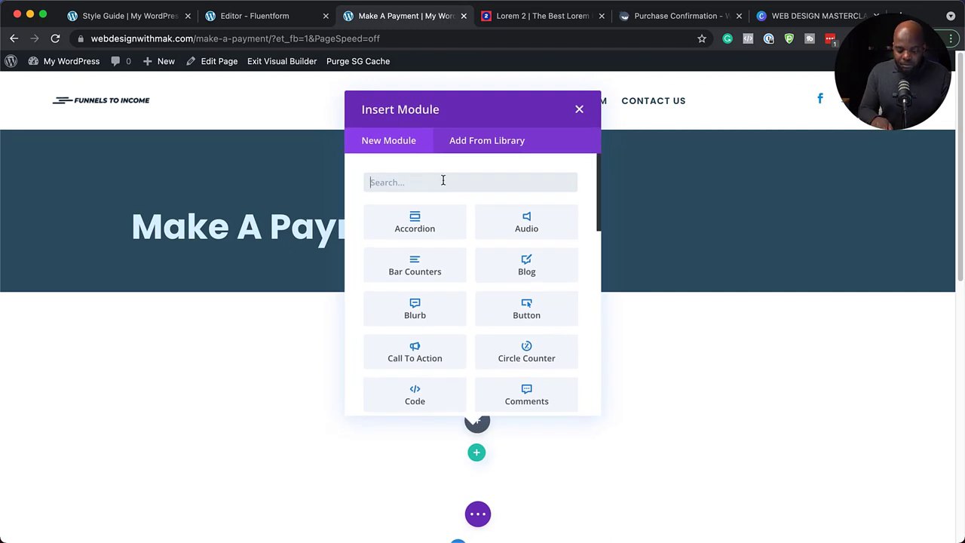
pyautogui.write('text')
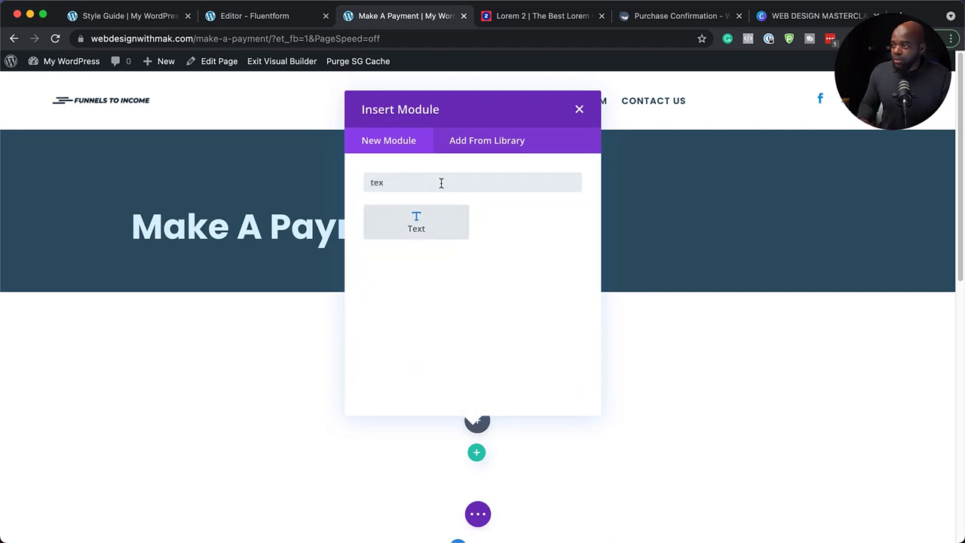
pyautogui.click(415, 225)
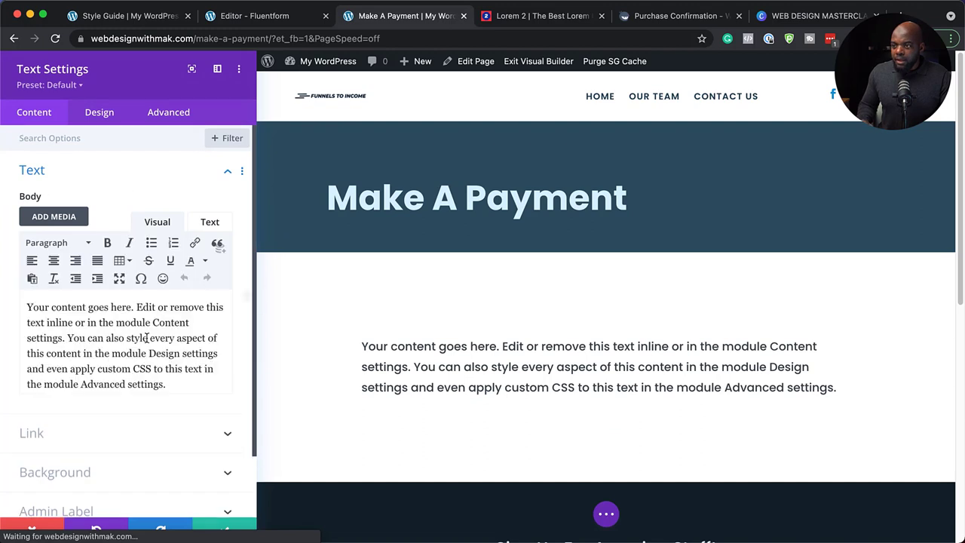
pyautogui.moveTo(178, 384); pyautogui.dragTo(17, 311)
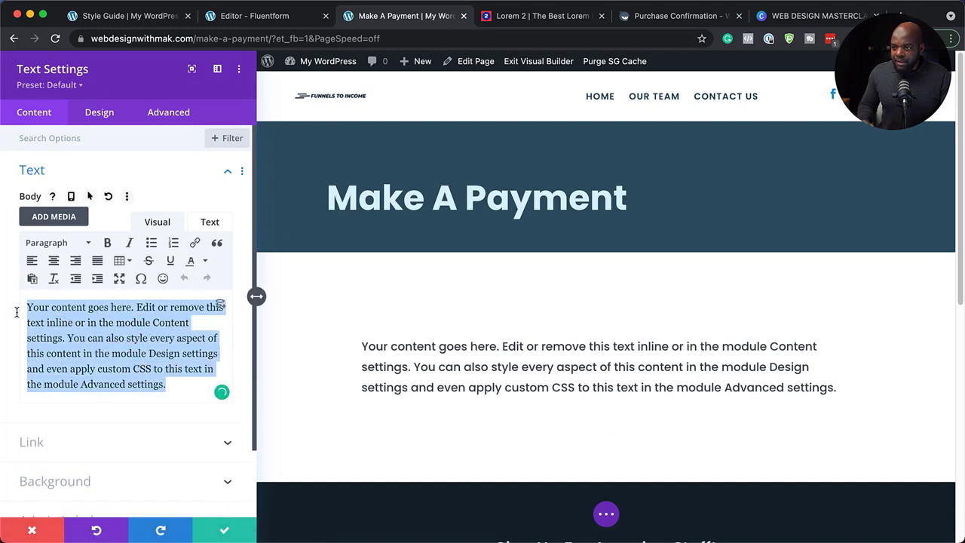
pyautogui.press('super+v')
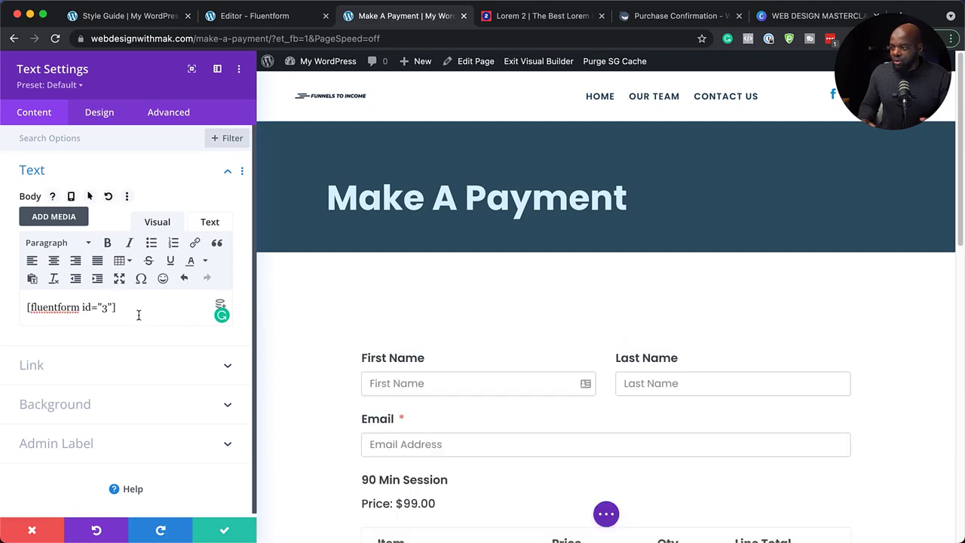
pyautogui.scroll(-5, 653, 484)
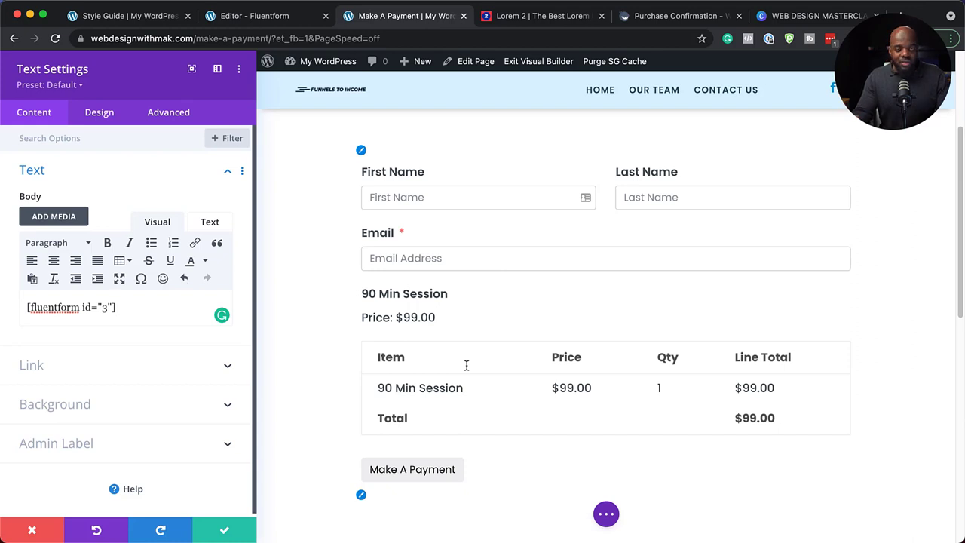
# Set the text module background to dark grey at near-zero opacity, rgba(63,74,80,0.06).
pyautogui.click(94, 409)
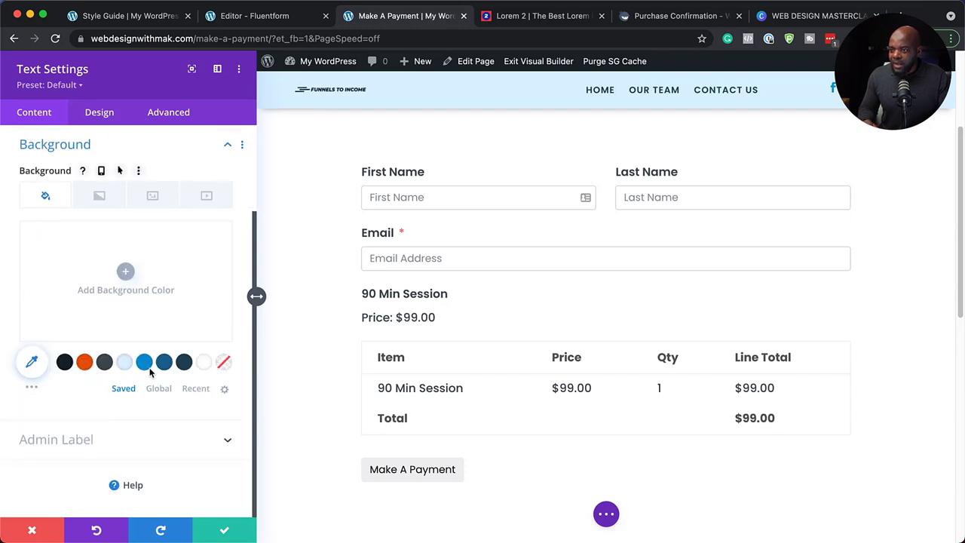
pyautogui.click(184, 363)
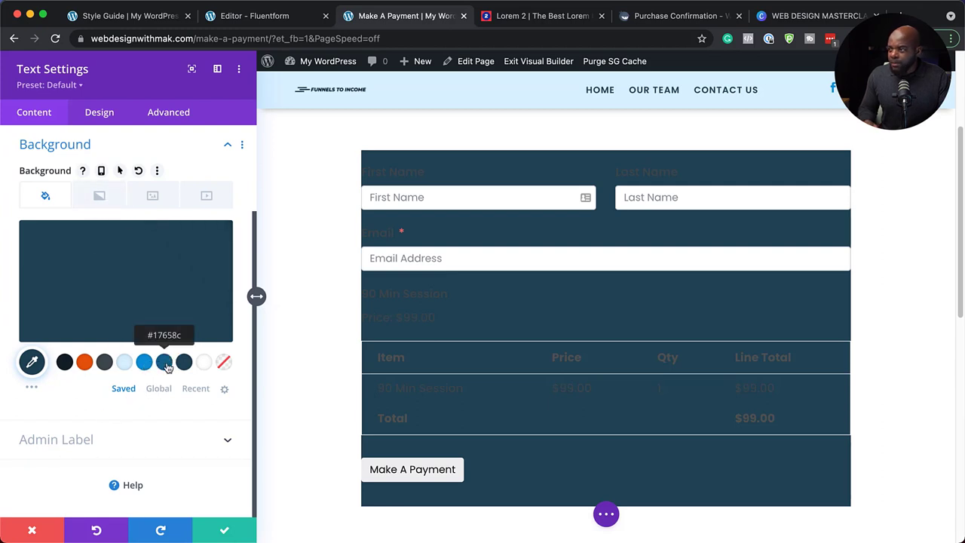
pyautogui.click(105, 365)
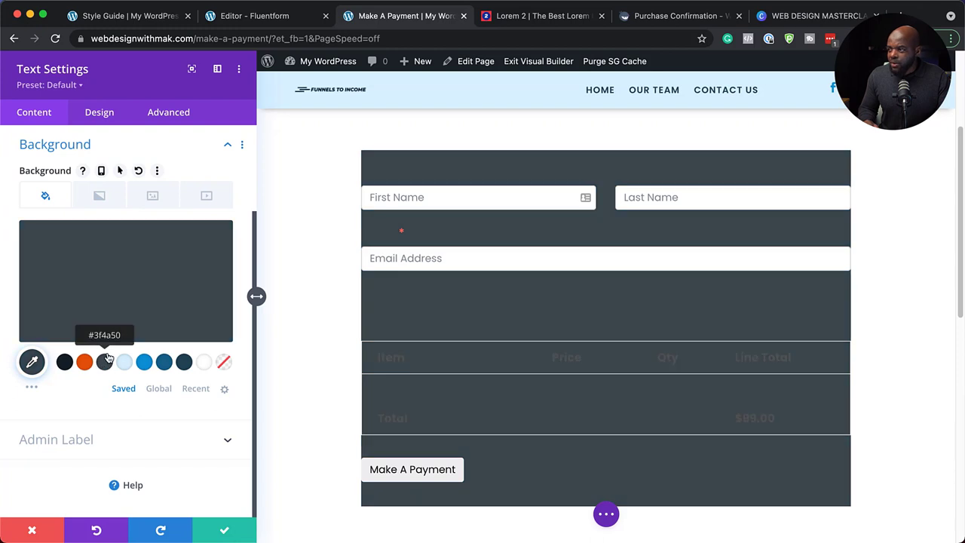
pyautogui.click(124, 275)
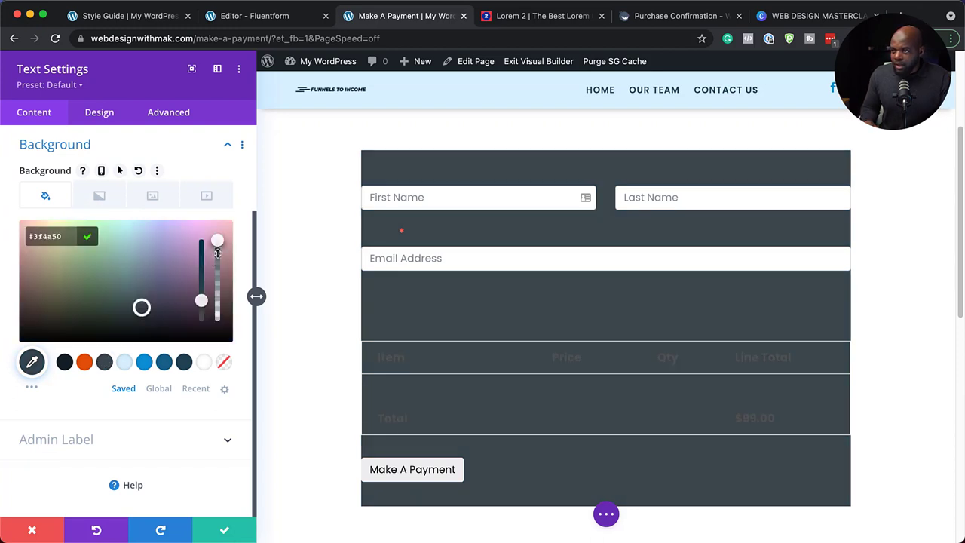
pyautogui.moveTo(217, 242); pyautogui.dragTo(222, 323)
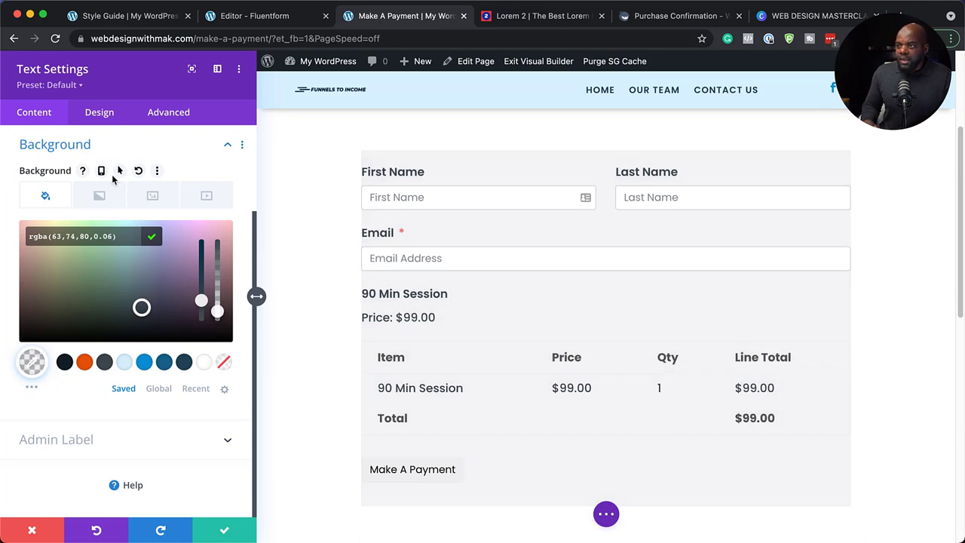
pyautogui.click(101, 113)
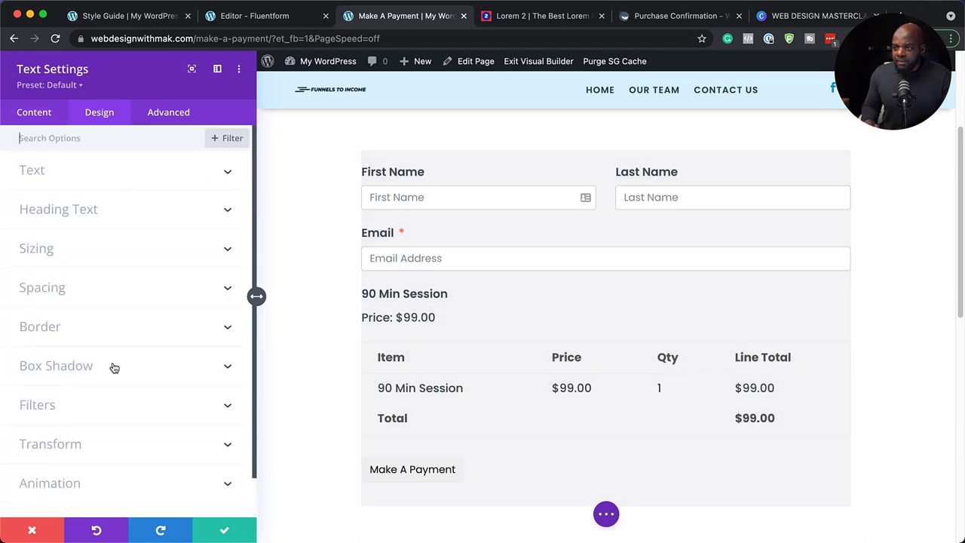
# Give the form module 3% padding on all four sides.
pyautogui.click(45, 288)
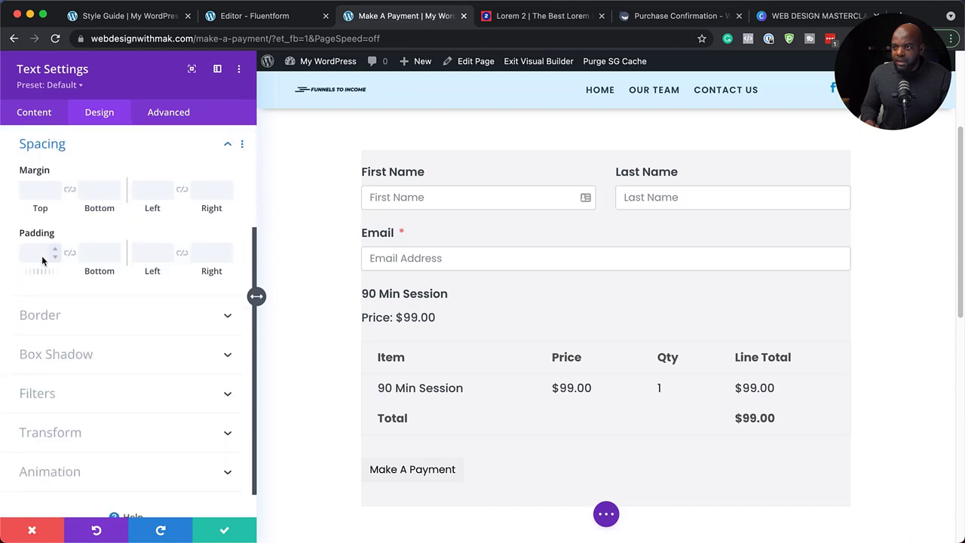
pyautogui.click(41, 256)
pyautogui.write('3%')
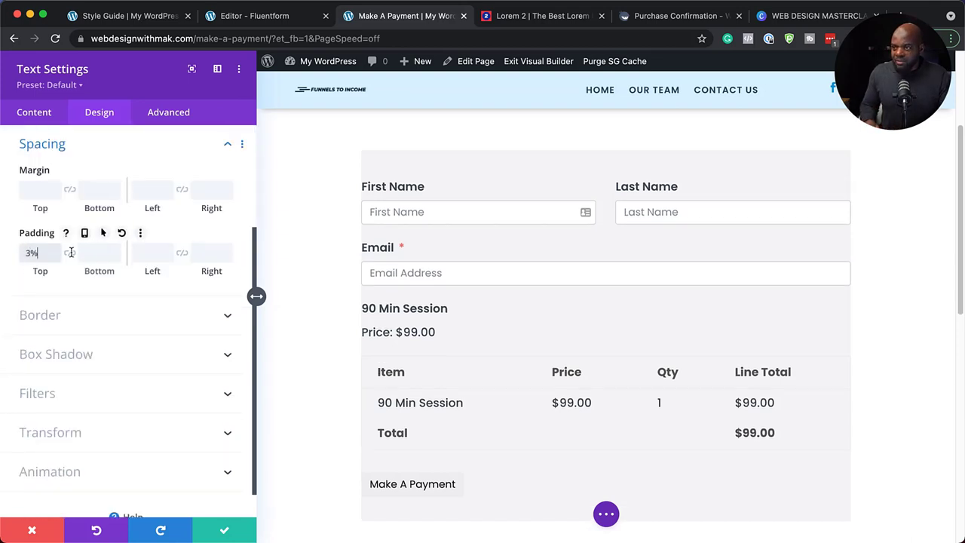
pyautogui.click(69, 252)
pyautogui.click(147, 254)
pyautogui.write('3%')
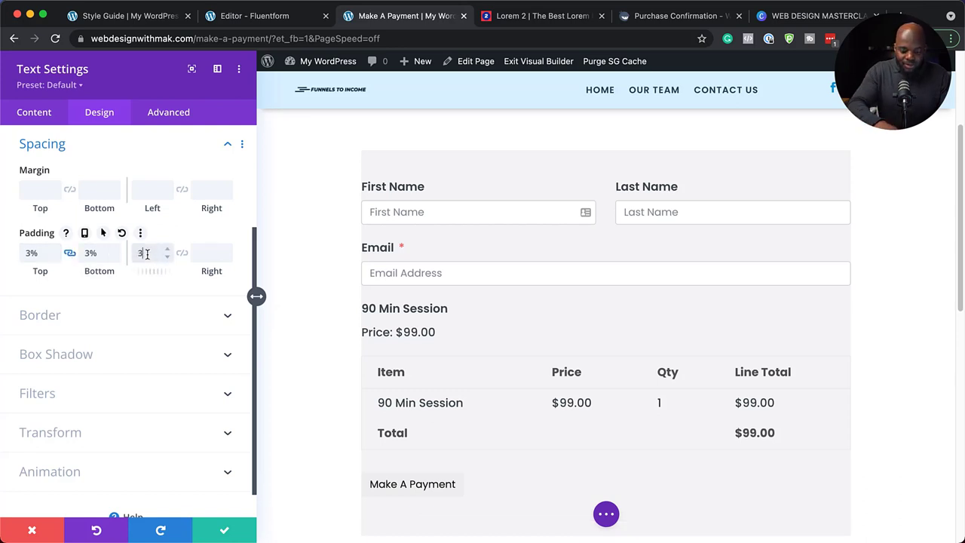
pyautogui.click(183, 254)
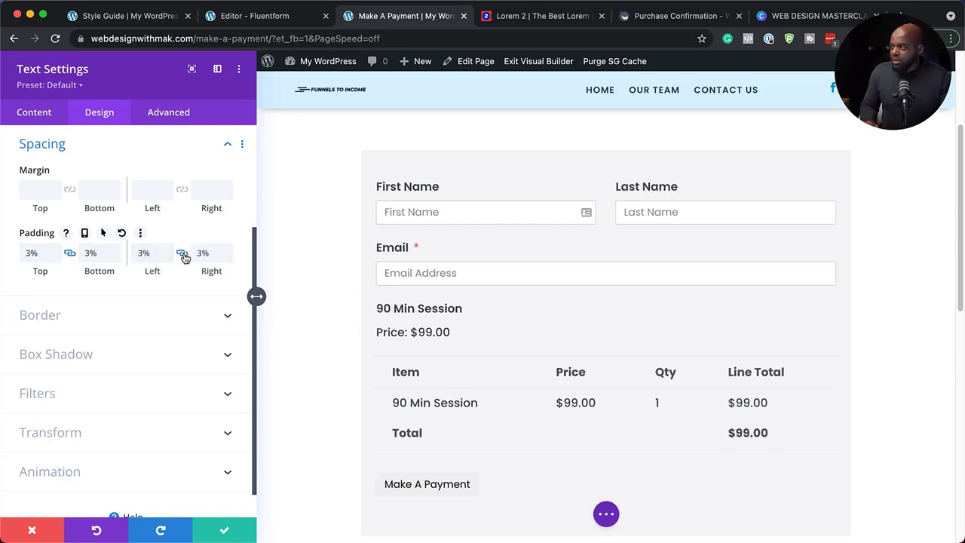
# Add a 2px border in translucent grey rgba(63,74,80,0.32).
pyautogui.click(40, 315)
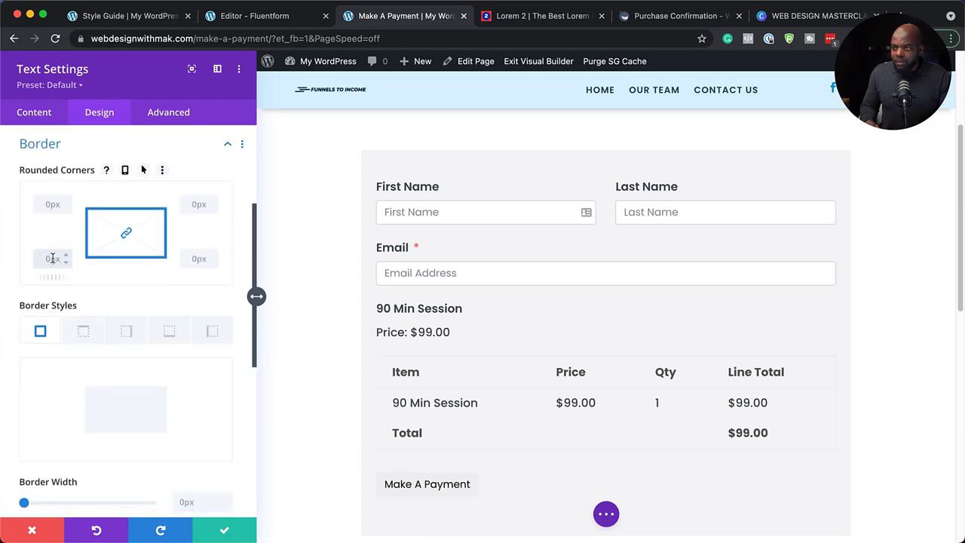
pyautogui.write('1')
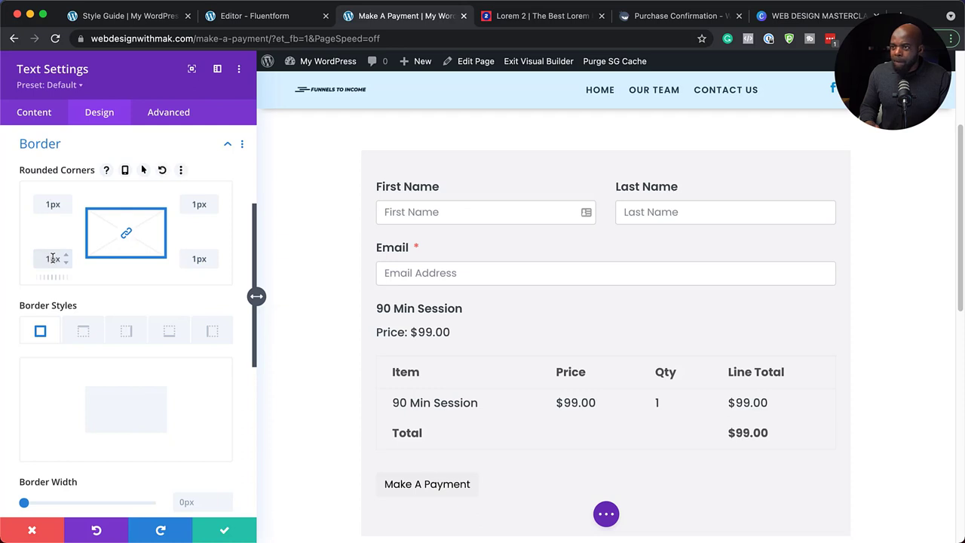
pyautogui.scroll(-3, 96, 381)
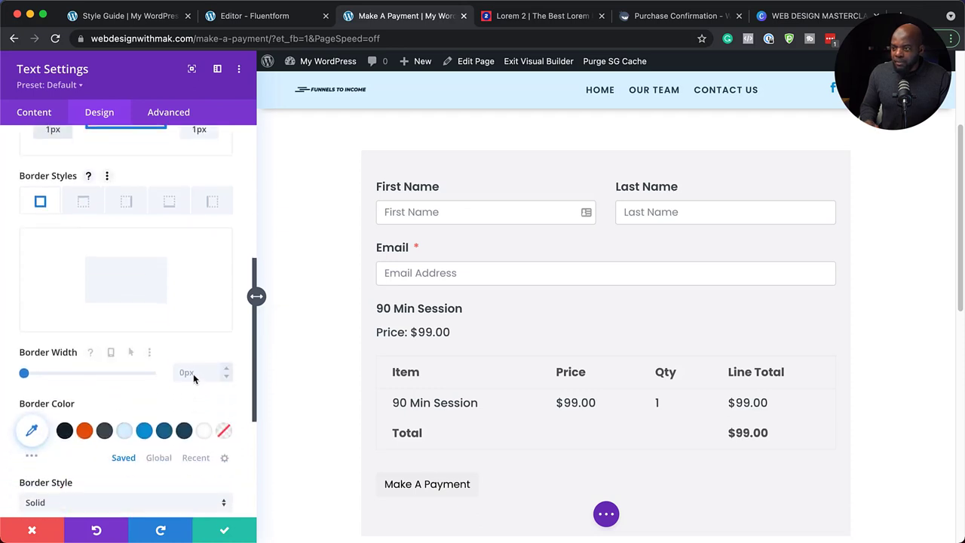
pyautogui.click(226, 368)
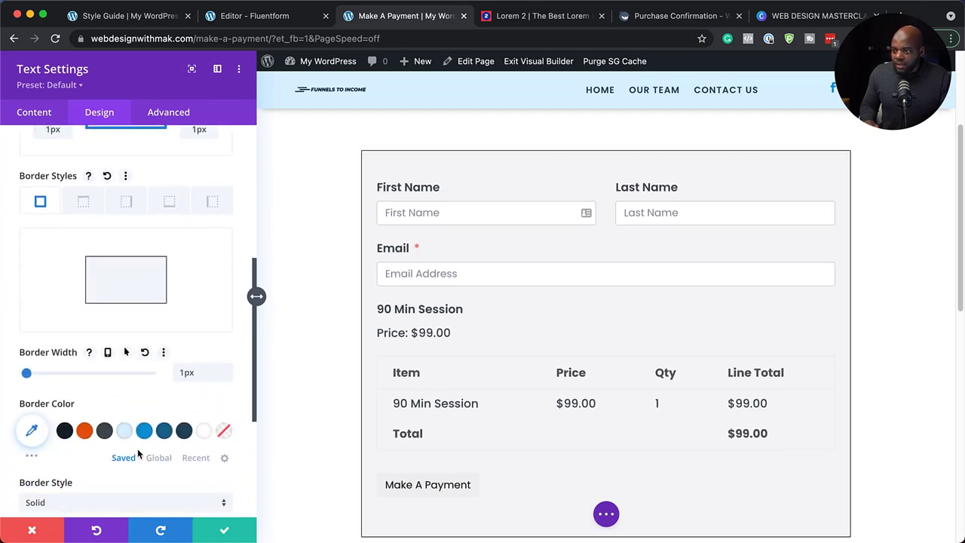
pyautogui.click(105, 431)
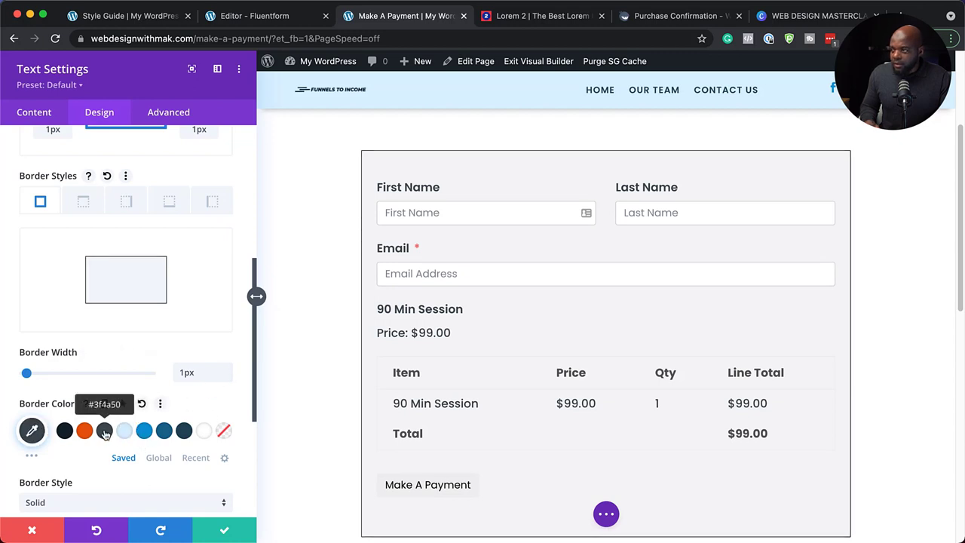
pyautogui.click(32, 431)
pyautogui.moveTo(217, 435); pyautogui.dragTo(214, 515)
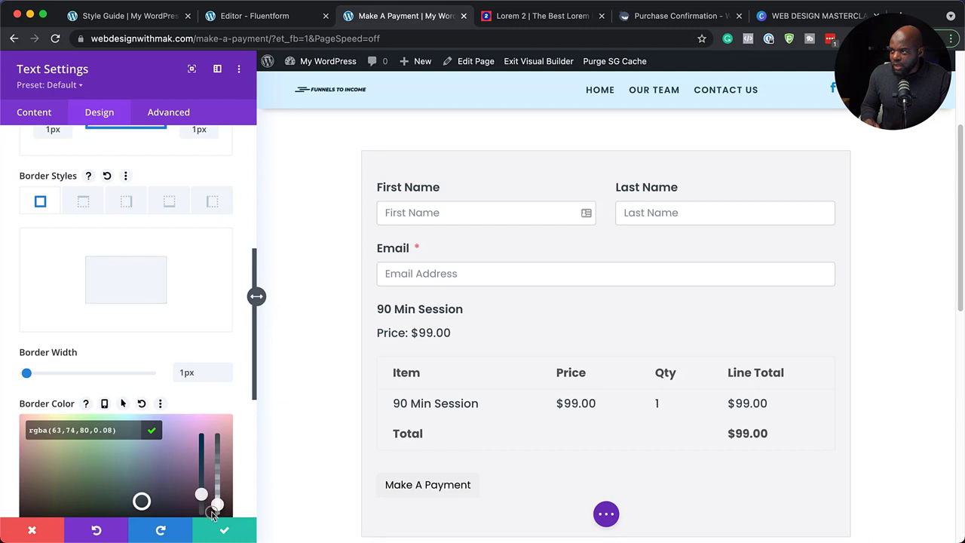
pyautogui.click(228, 370)
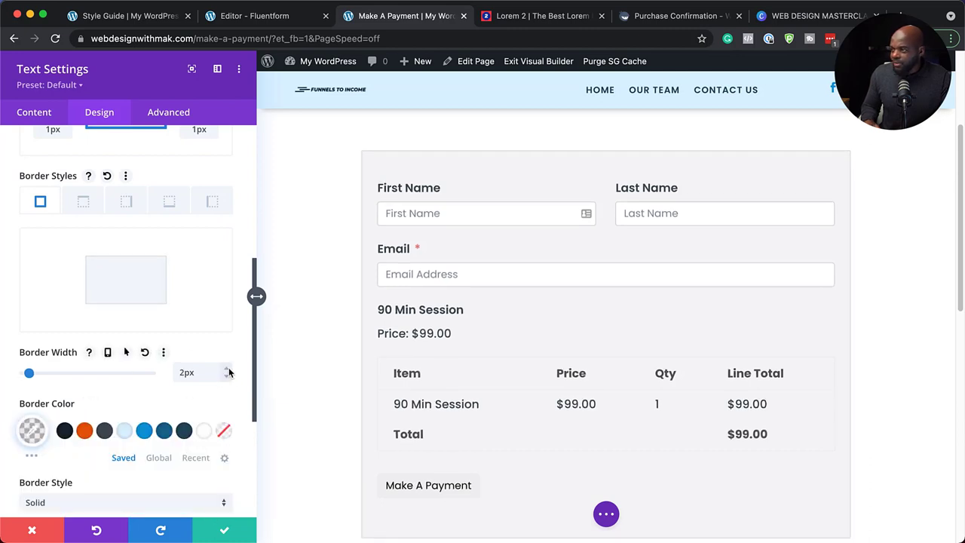
# Round the module's corners to 5px and close its settings.
pyautogui.scroll(5, 101, 236)
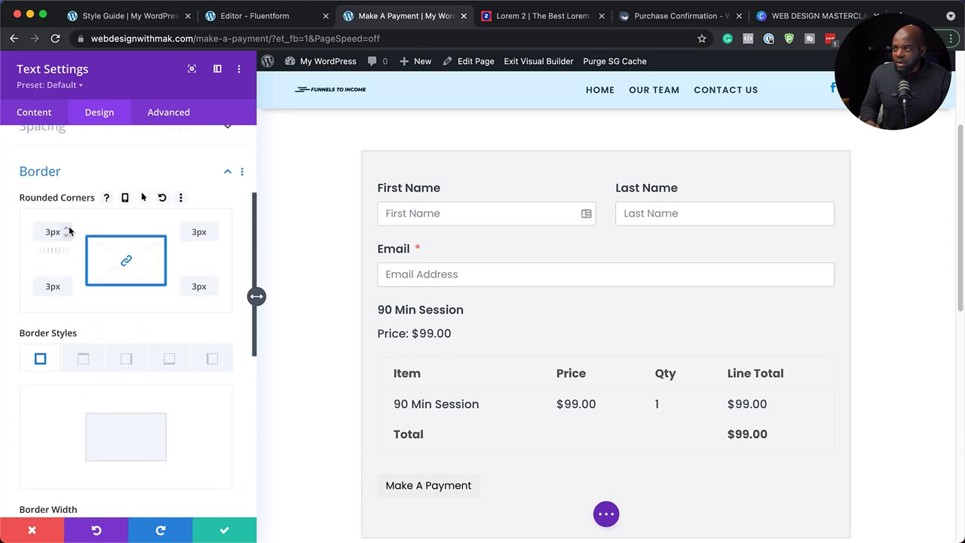
pyautogui.click(69, 228)
pyautogui.scroll(-5, 170, 343)
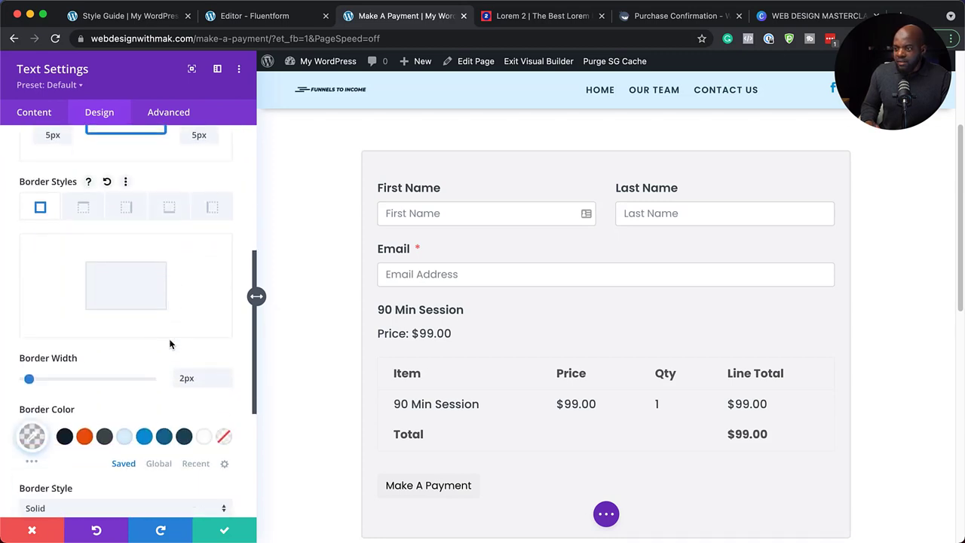
pyautogui.scroll(-3, 170, 343)
pyautogui.click(225, 532)
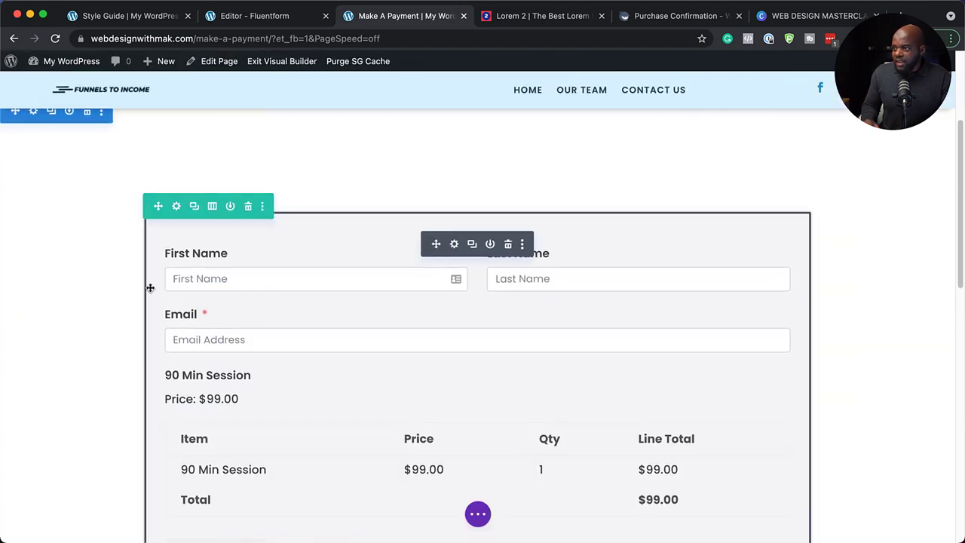
# Save the page and exit the Visual Builder.
pyautogui.scroll(-1, 905, 392)
pyautogui.scroll(-3, 911, 420)
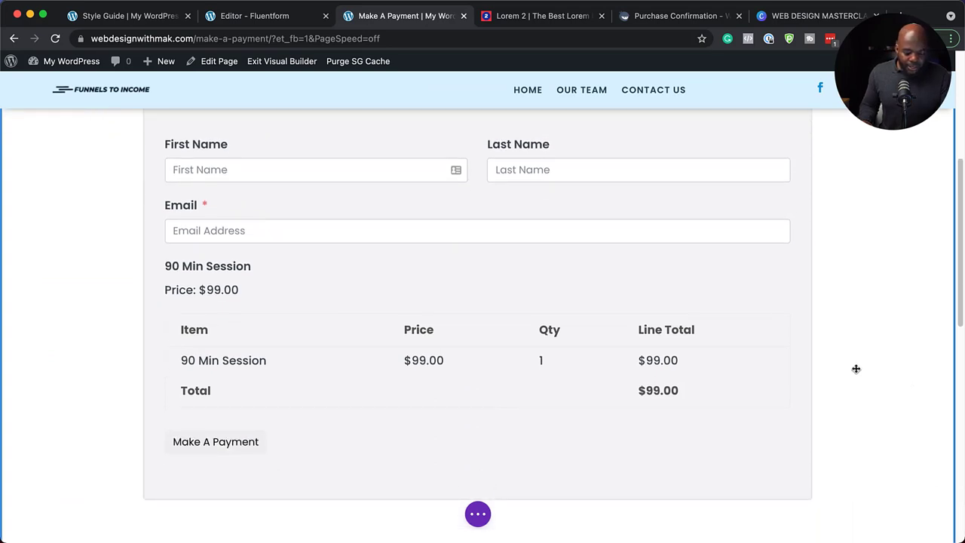
pyautogui.press('t')
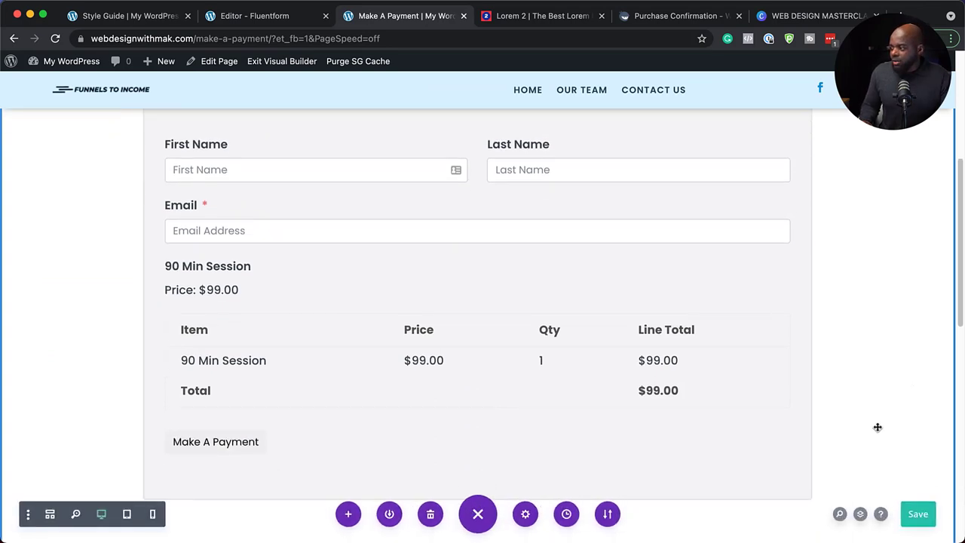
pyautogui.click(918, 520)
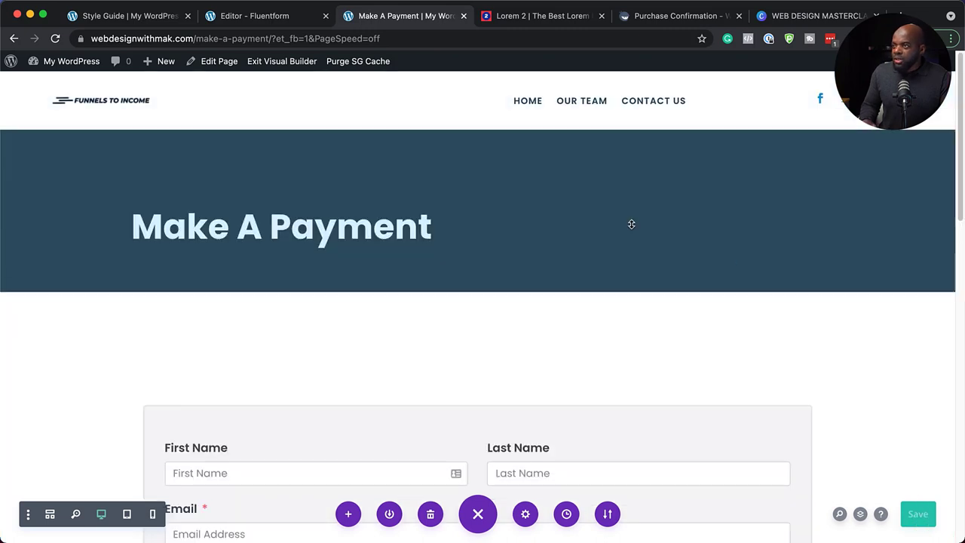
pyautogui.click(295, 67)
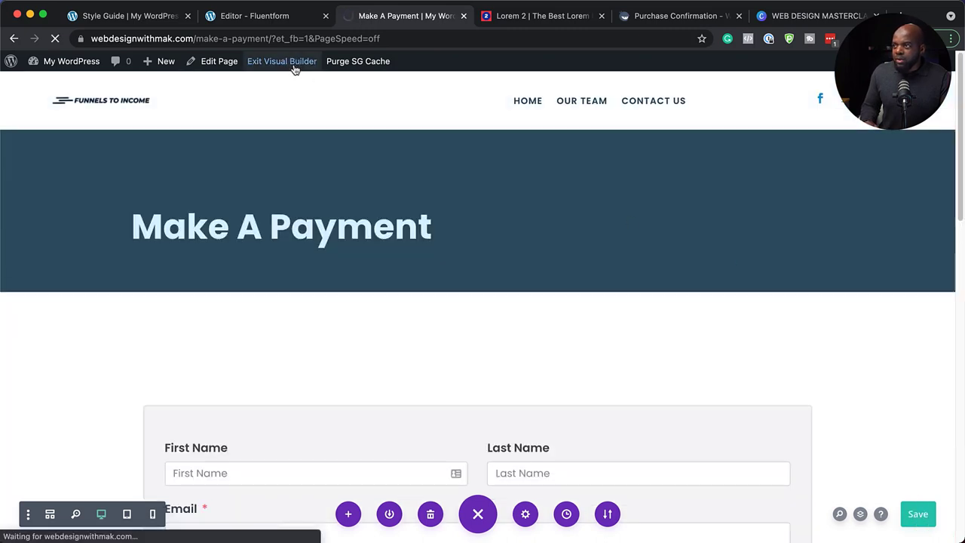
# Try the First Name and Email fields and the price line on the live form.
pyautogui.scroll(-3, 798, 285)
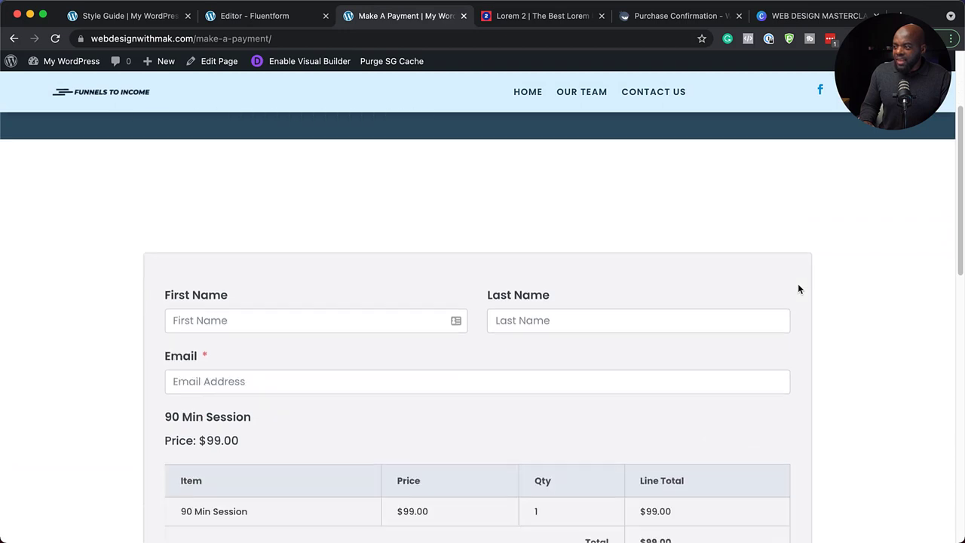
pyautogui.scroll(-3, 799, 290)
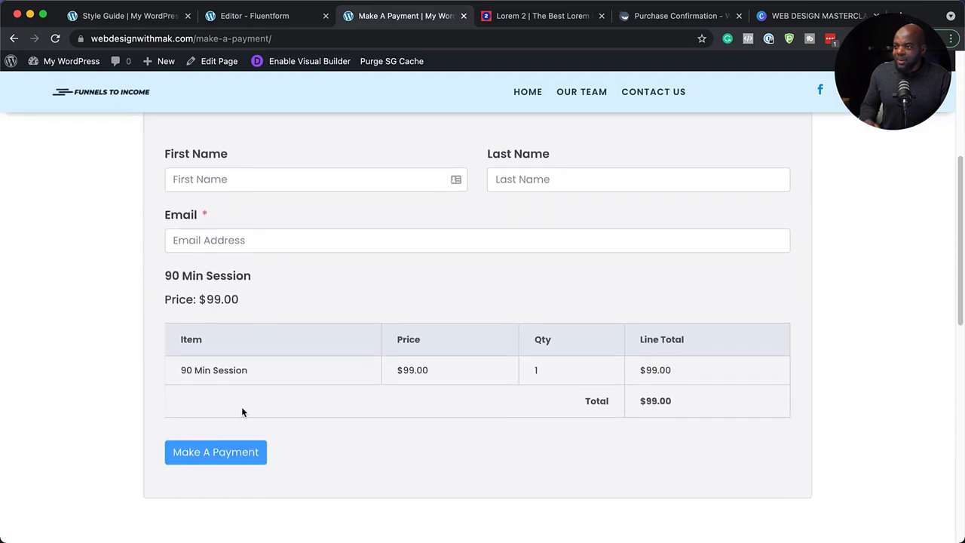
pyautogui.click(223, 182)
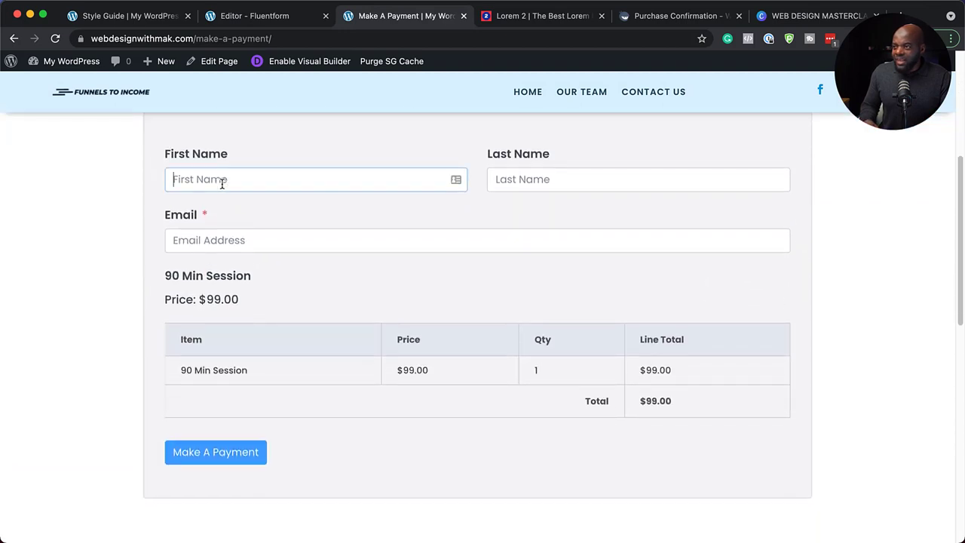
pyautogui.click(244, 241)
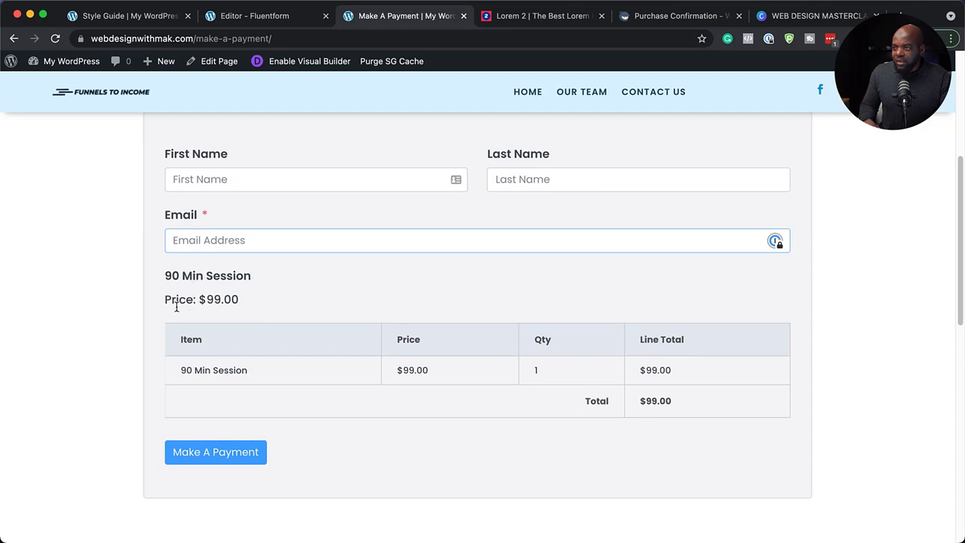
pyautogui.moveTo(167, 299); pyautogui.dragTo(264, 303)
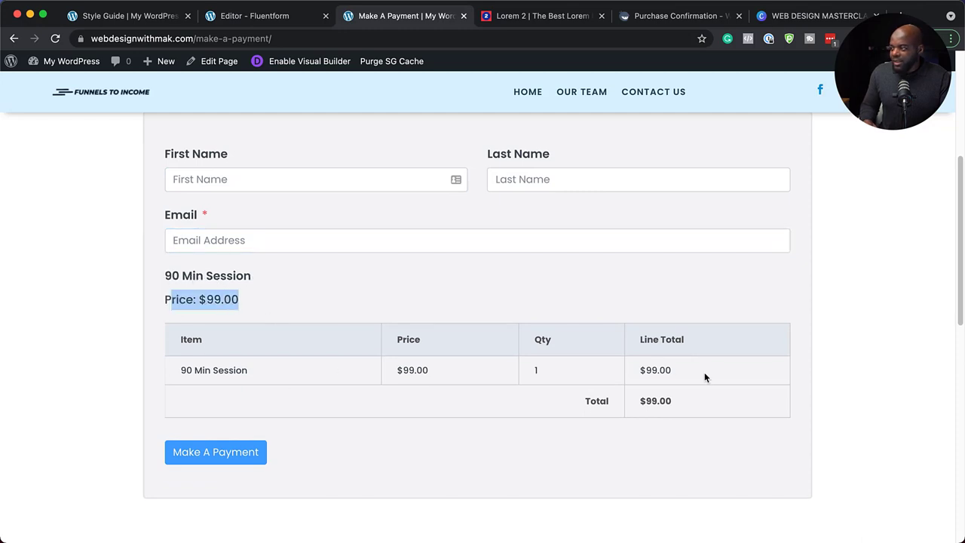
pyautogui.click(88, 381)
# Go to the site's home page.
pyautogui.scroll(4, 113, 379)
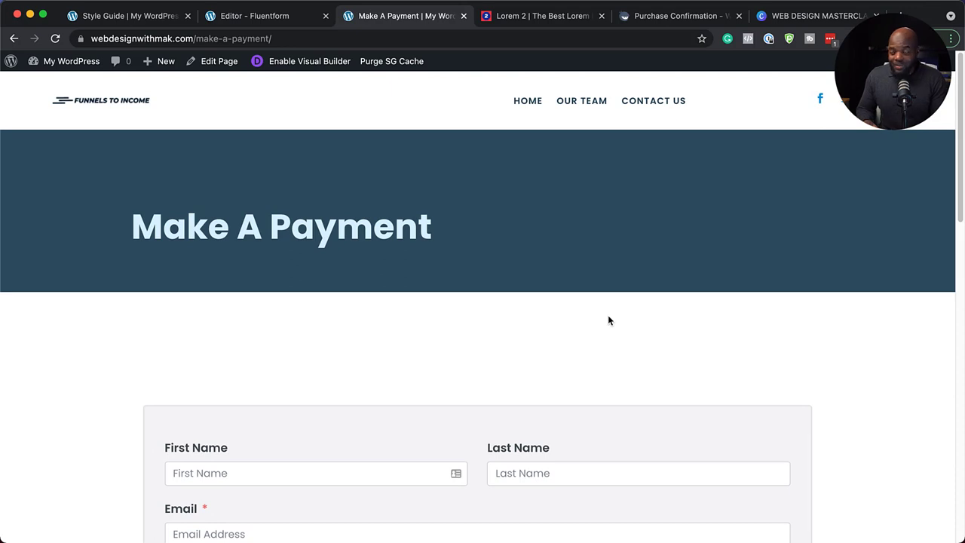
pyautogui.click(532, 101)
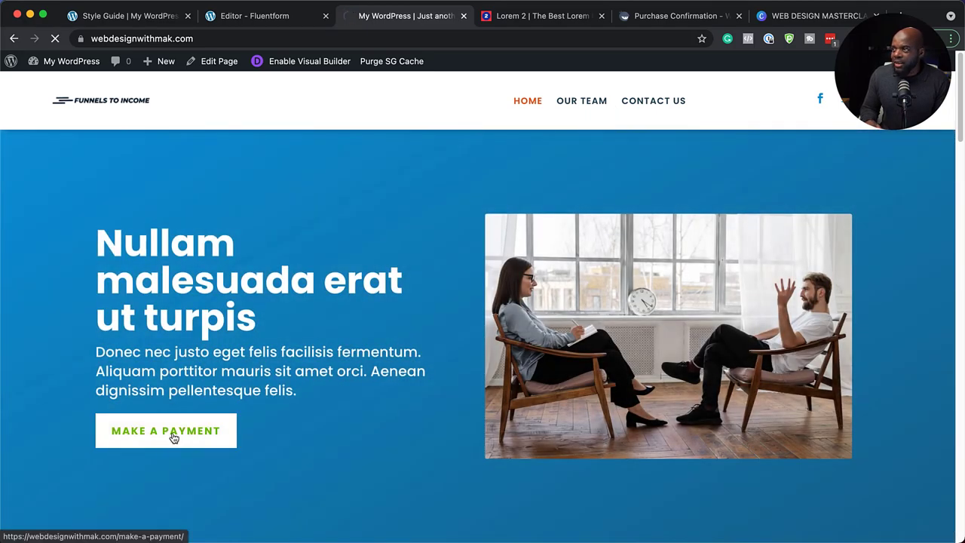
pyautogui.scroll(-3, 478, 331)
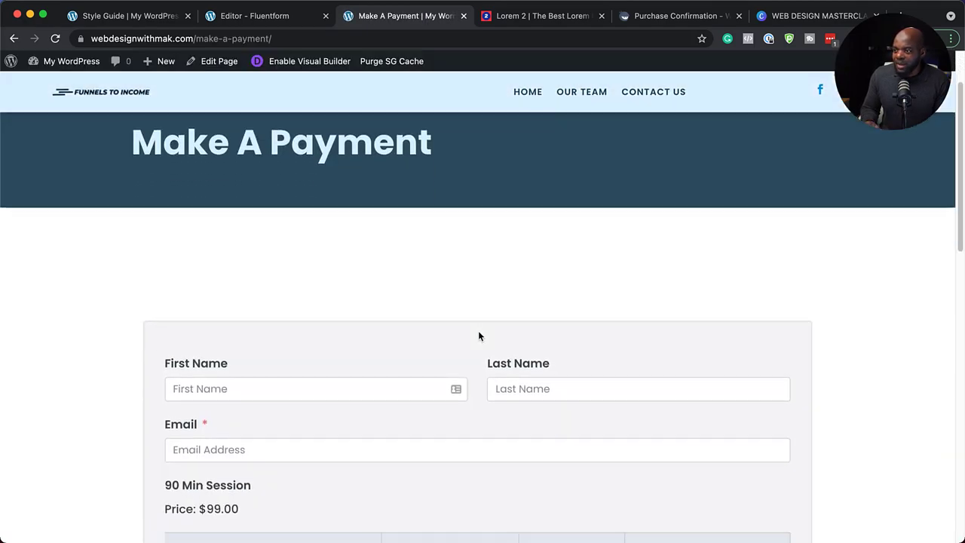
pyautogui.scroll(3, 478, 332)
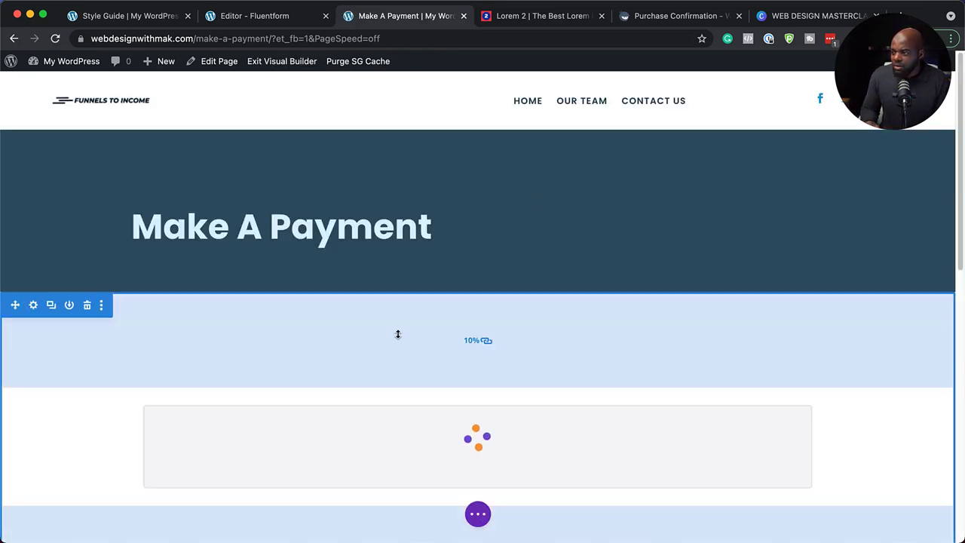
# Reduce the form section's top padding to 3%.
pyautogui.moveTo(398, 334); pyautogui.dragTo(400, 291)
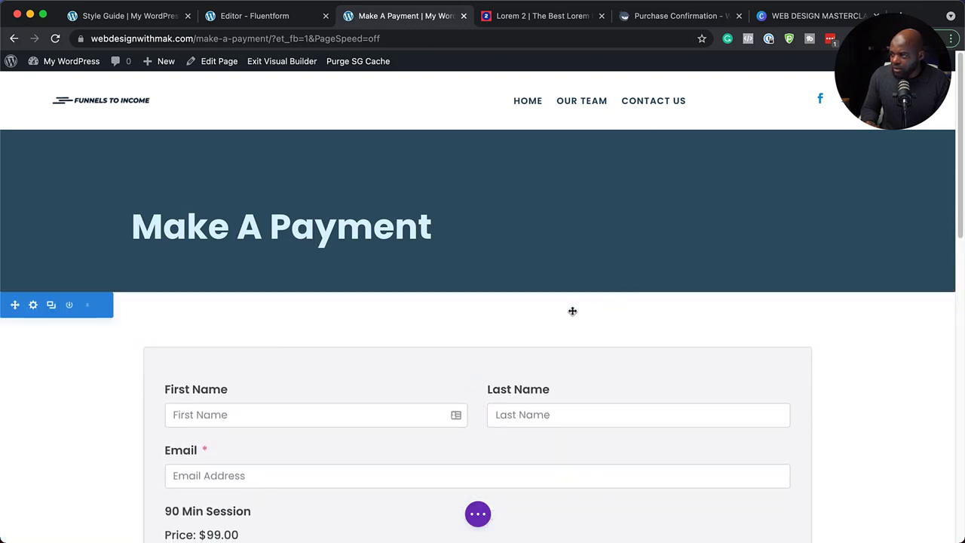
pyautogui.moveTo(545, 313); pyautogui.dragTo(546, 310)
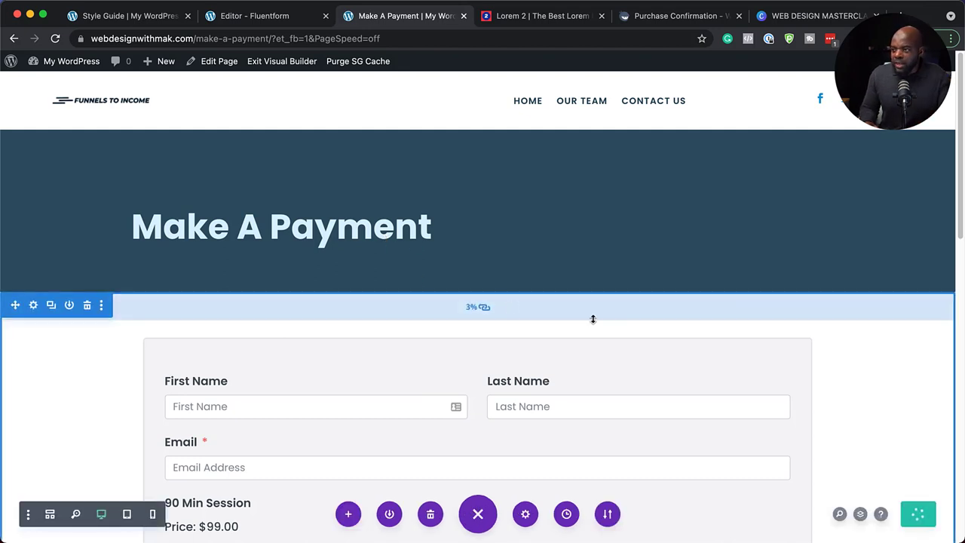
pyautogui.scroll(-1, 756, 344)
pyautogui.scroll(-2, 756, 345)
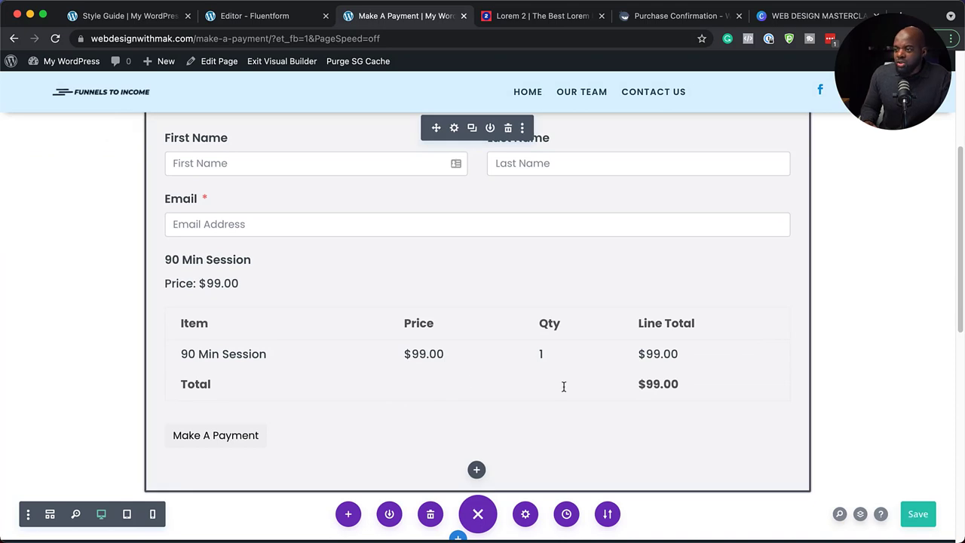
pyautogui.scroll(2, 563, 389)
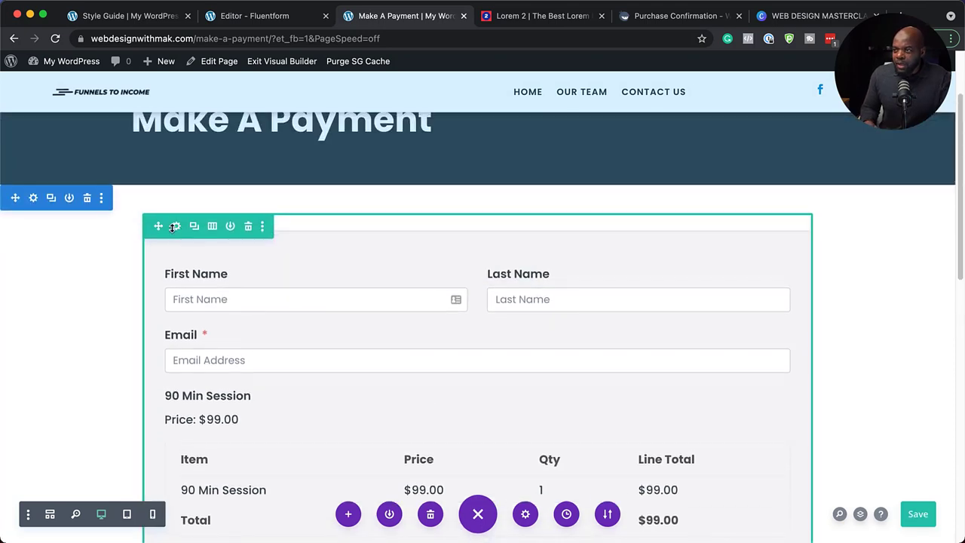
# Set the form row's width to 60% in its Design sizing options.
pyautogui.click(177, 229)
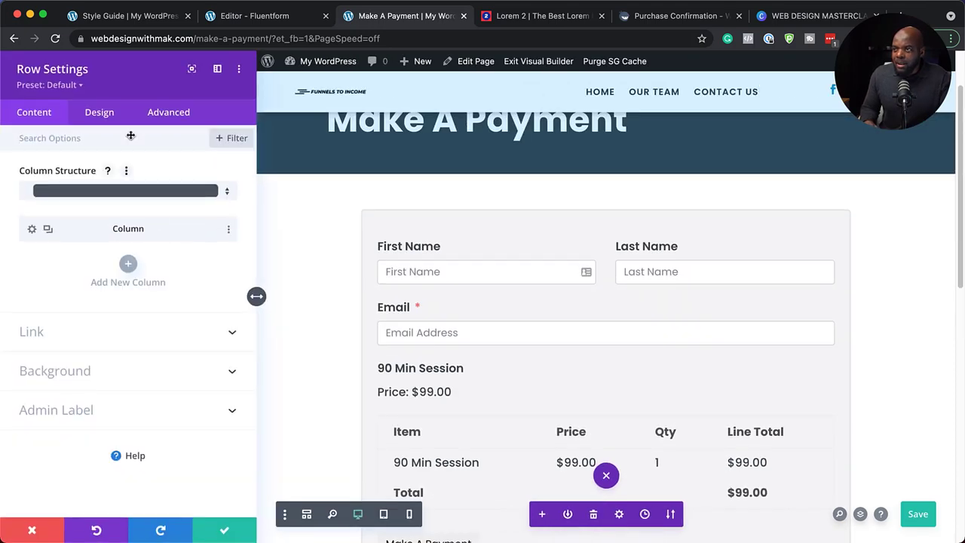
pyautogui.click(106, 112)
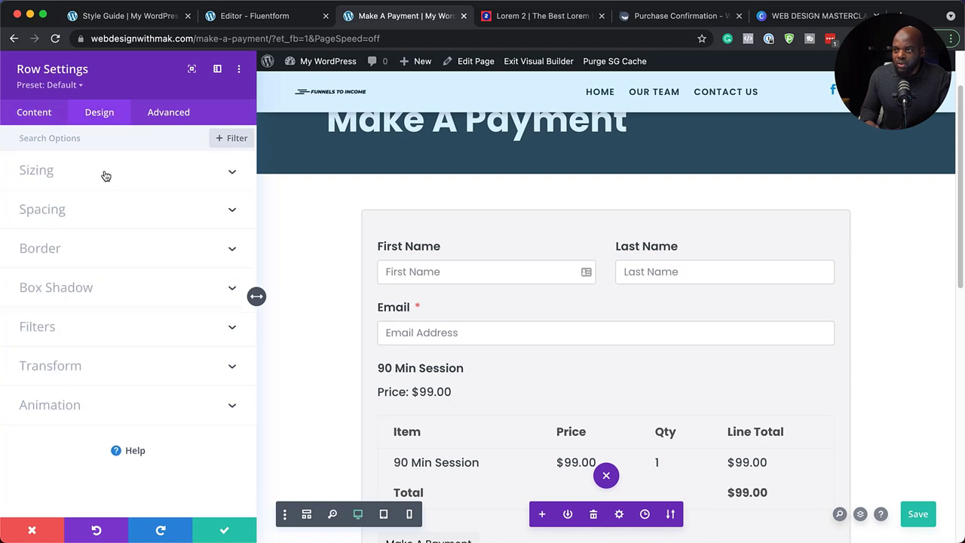
pyautogui.click(105, 174)
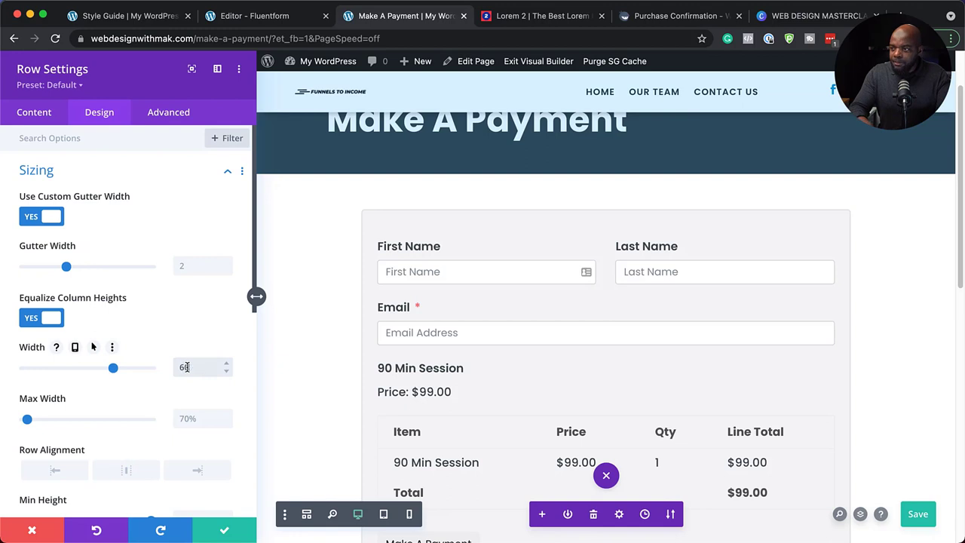
pyautogui.write('0')
pyautogui.click(200, 425)
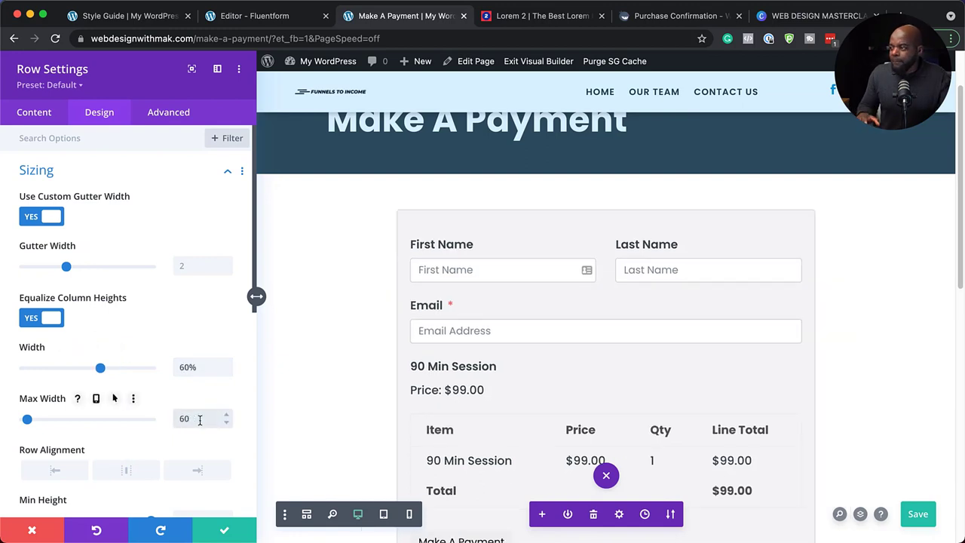
pyautogui.click(223, 534)
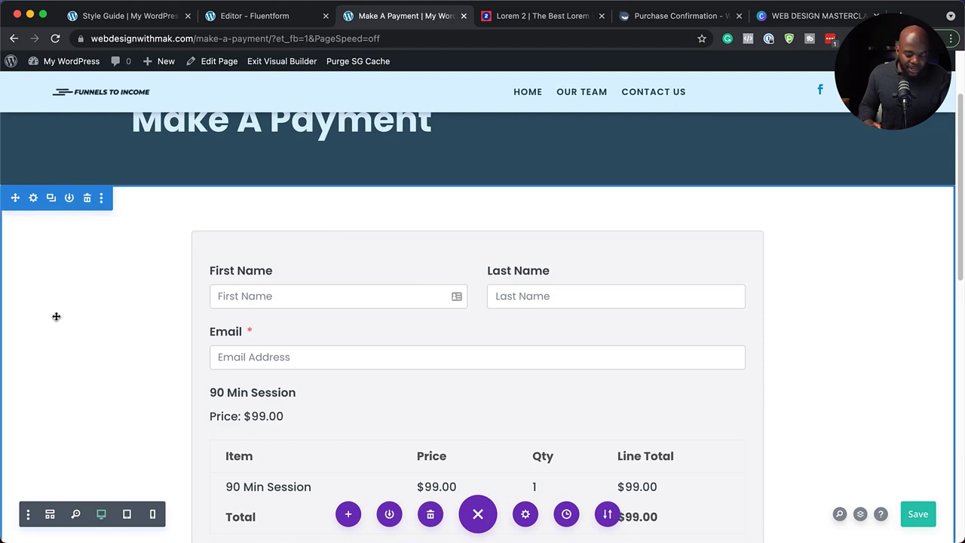
# Save the page and return to the live Make A Payment page.
pyautogui.press('super+s')
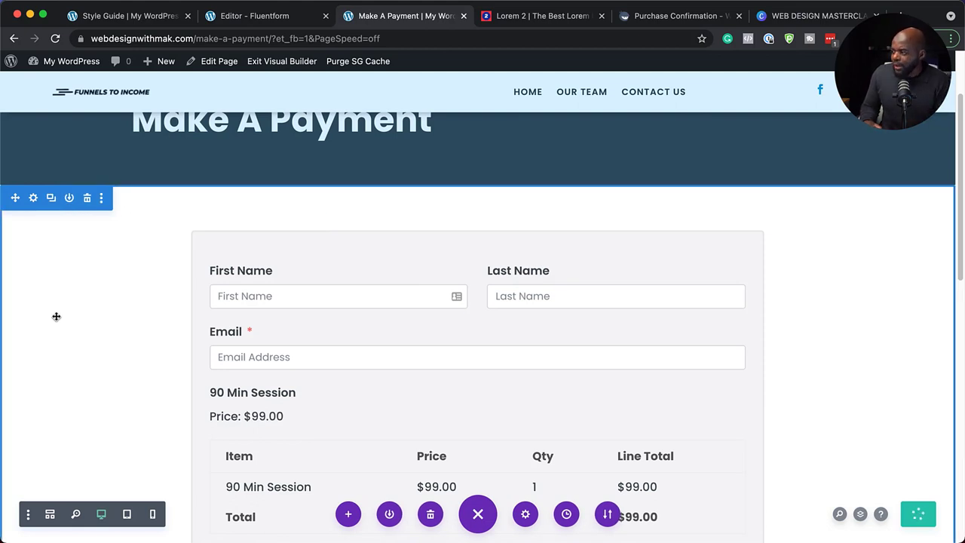
pyautogui.scroll(2, 412, 200)
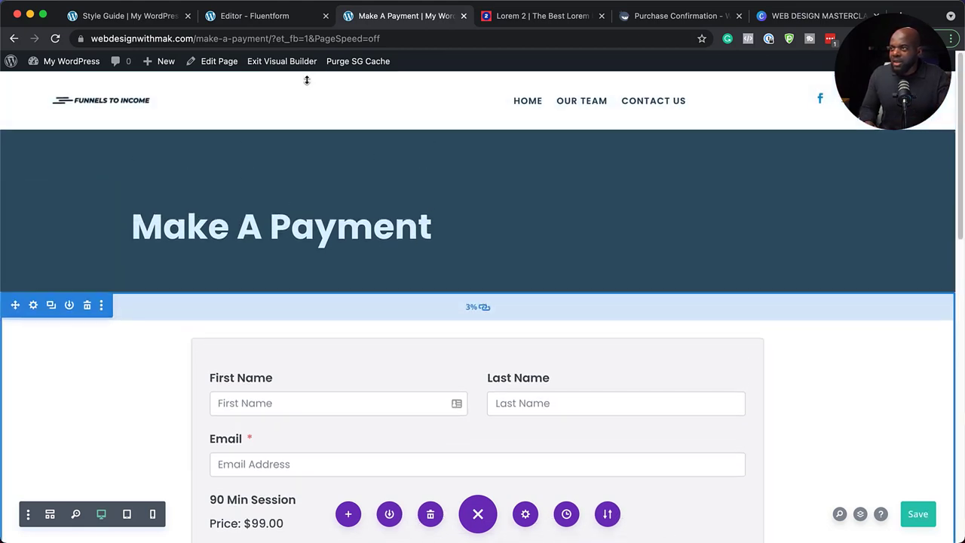
pyautogui.click(300, 66)
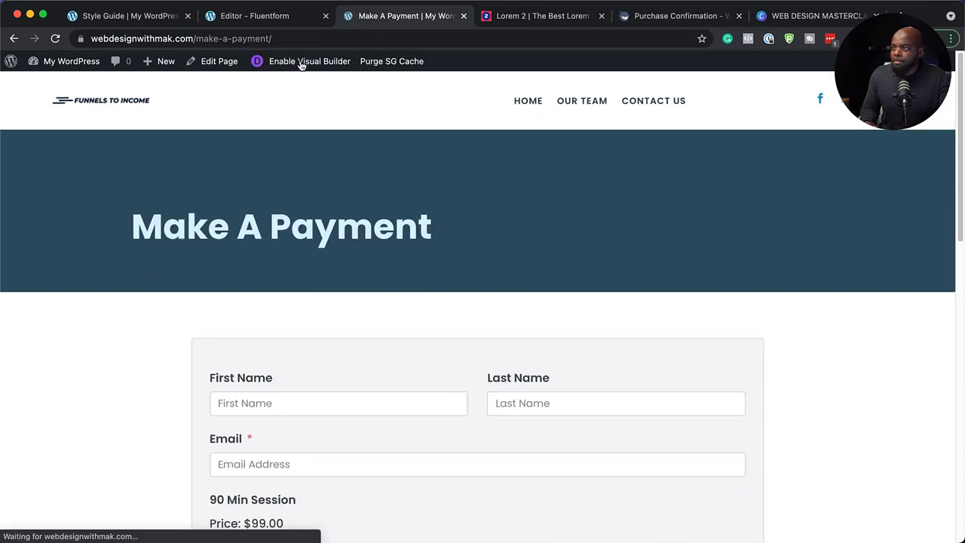
pyautogui.scroll(-5, 151, 311)
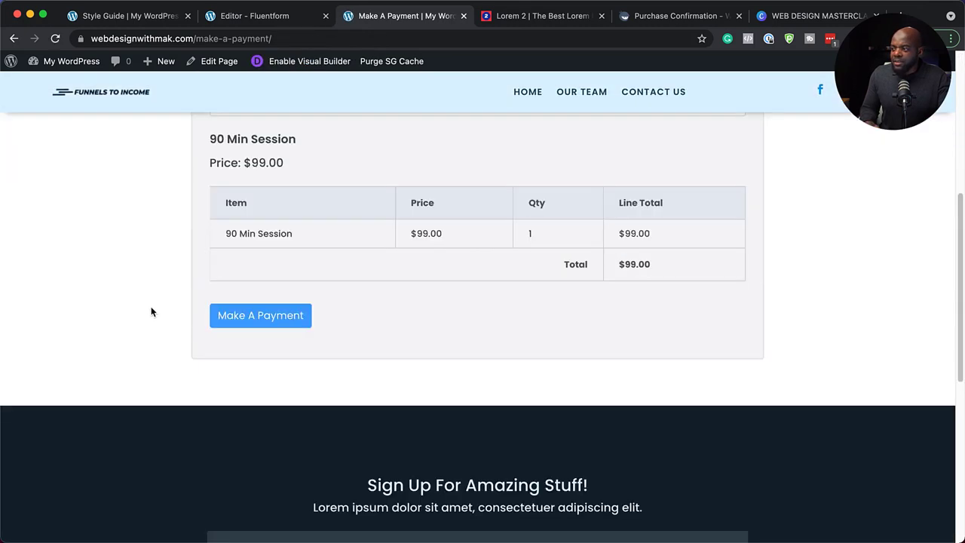
pyautogui.scroll(3, 151, 311)
pyautogui.scroll(3, 151, 311)
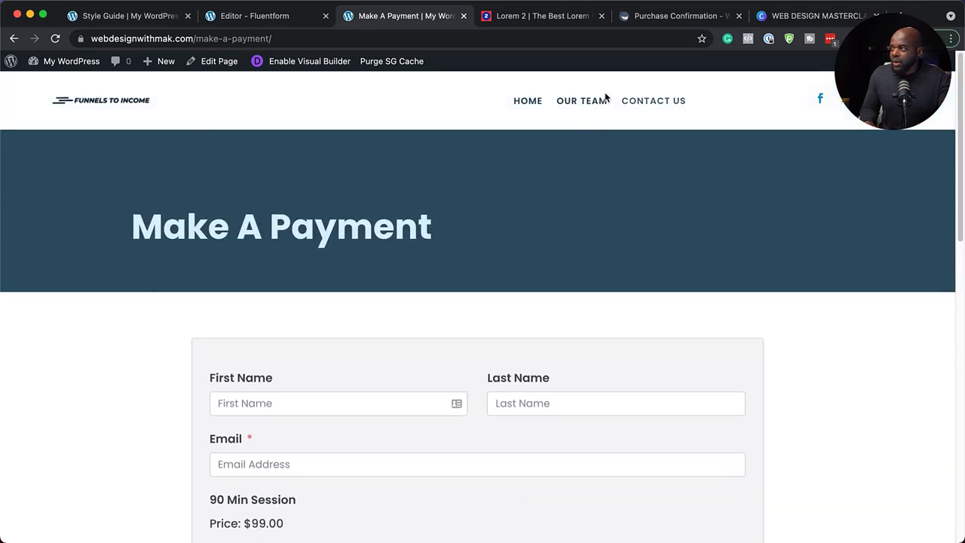
# Add the Blog page to Mak Menu above Contact Us and save the menu.
pyautogui.click(249, 19)
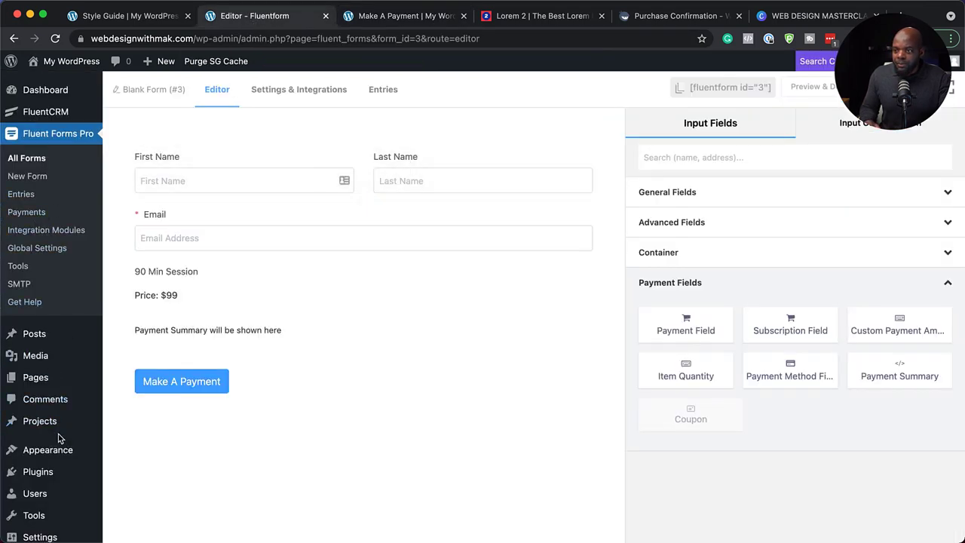
pyautogui.moveTo(63, 452)
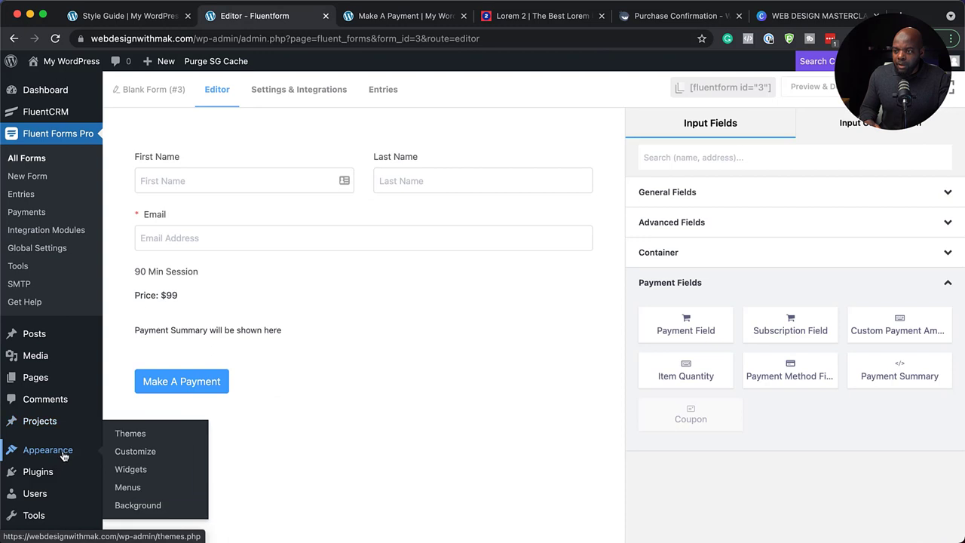
pyautogui.click(129, 488)
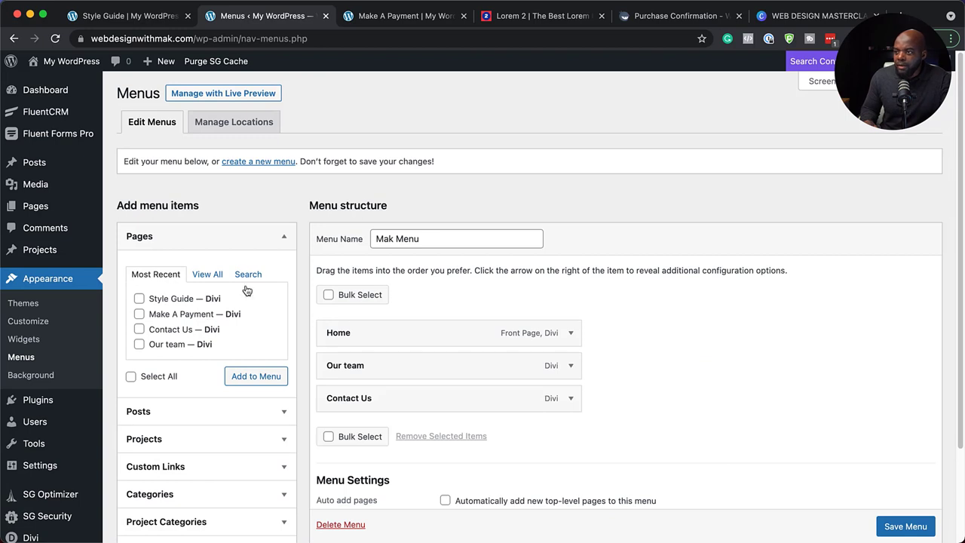
pyautogui.click(215, 276)
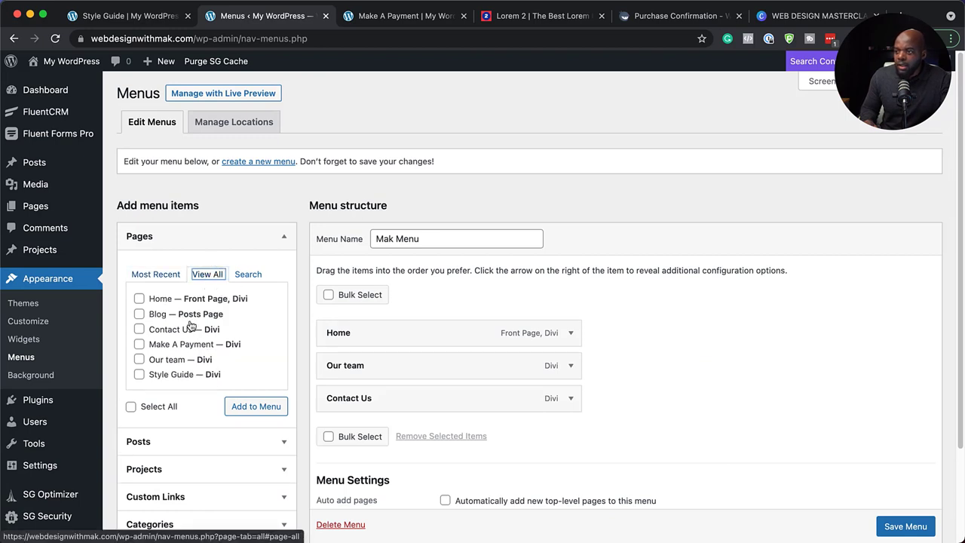
pyautogui.click(140, 316)
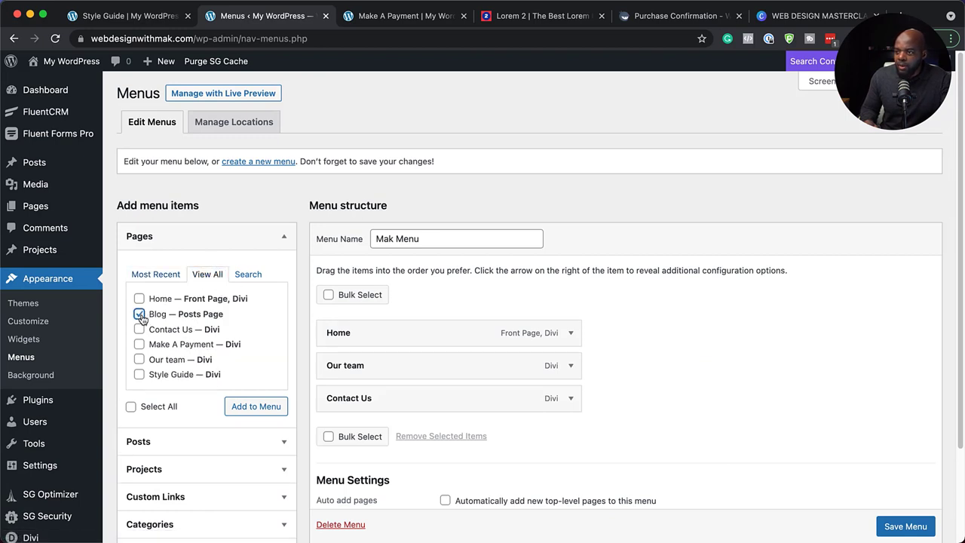
pyautogui.click(264, 410)
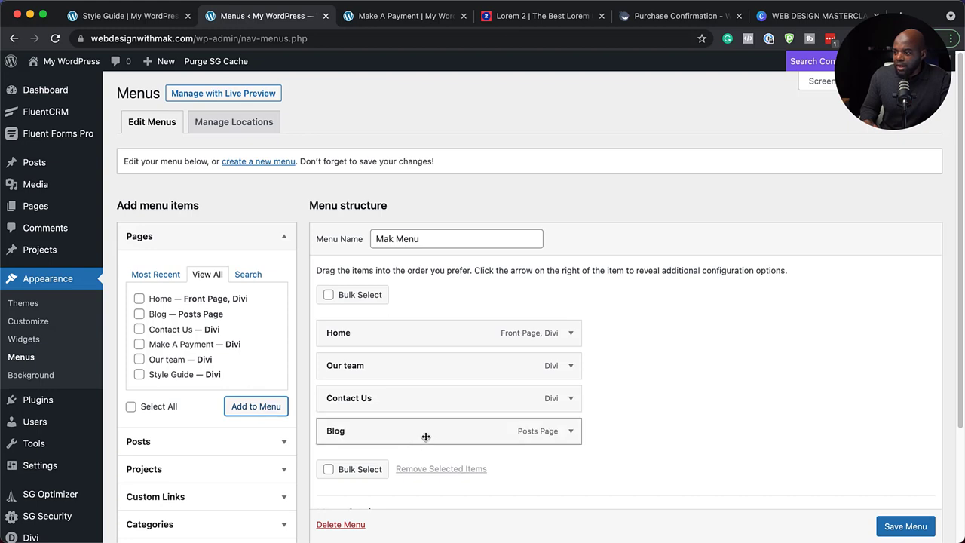
pyautogui.moveTo(426, 437); pyautogui.dragTo(428, 407)
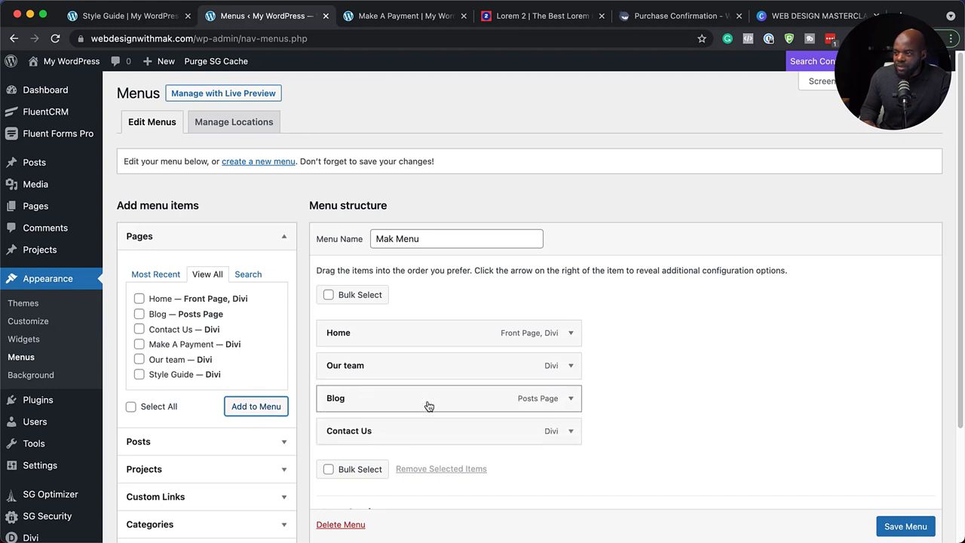
pyautogui.scroll(-1, 897, 526)
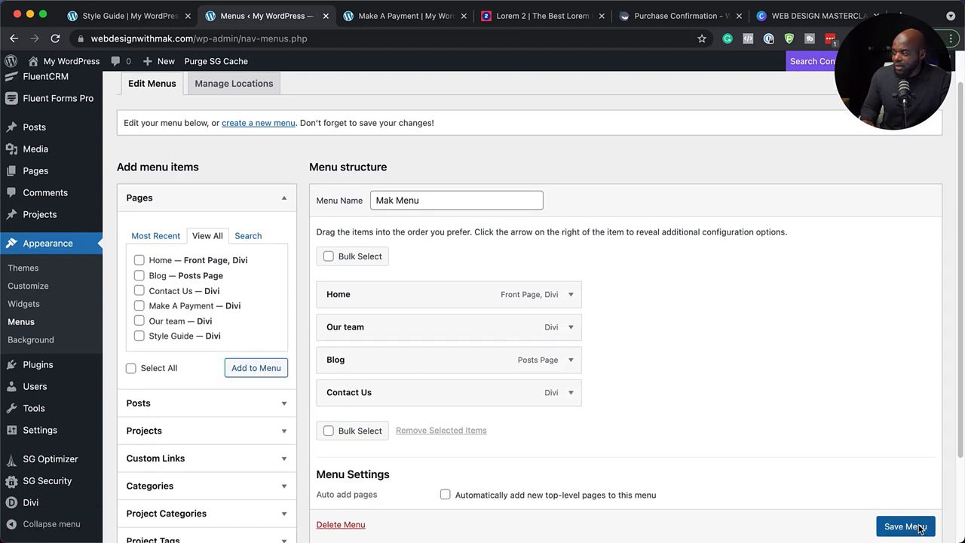
pyautogui.click(919, 528)
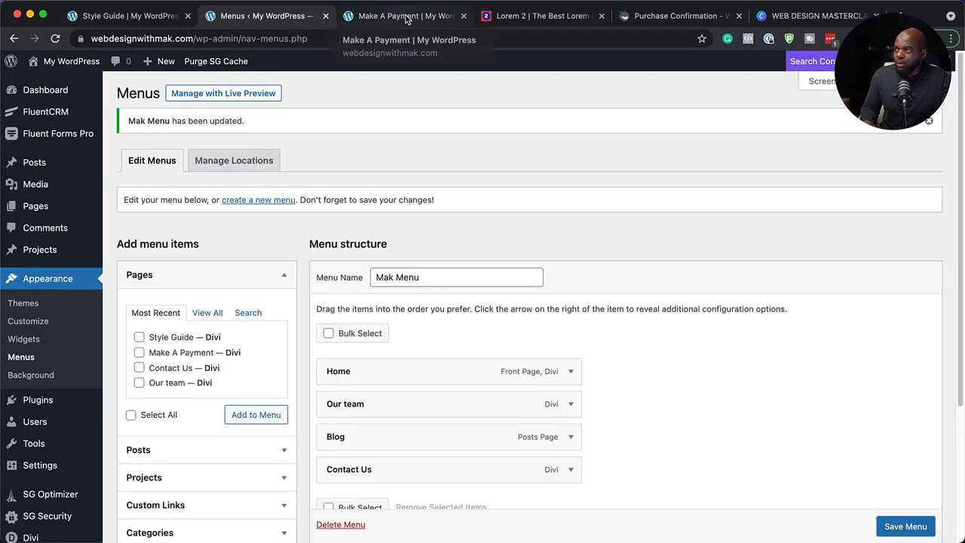
# Reload the live site and open the new Blog page from the menu.
pyautogui.click(406, 16)
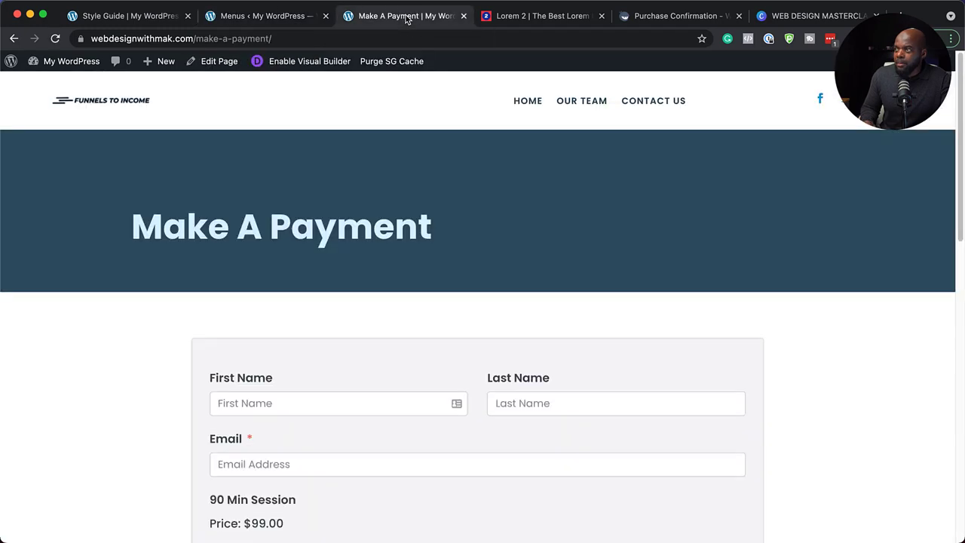
pyautogui.click(57, 39)
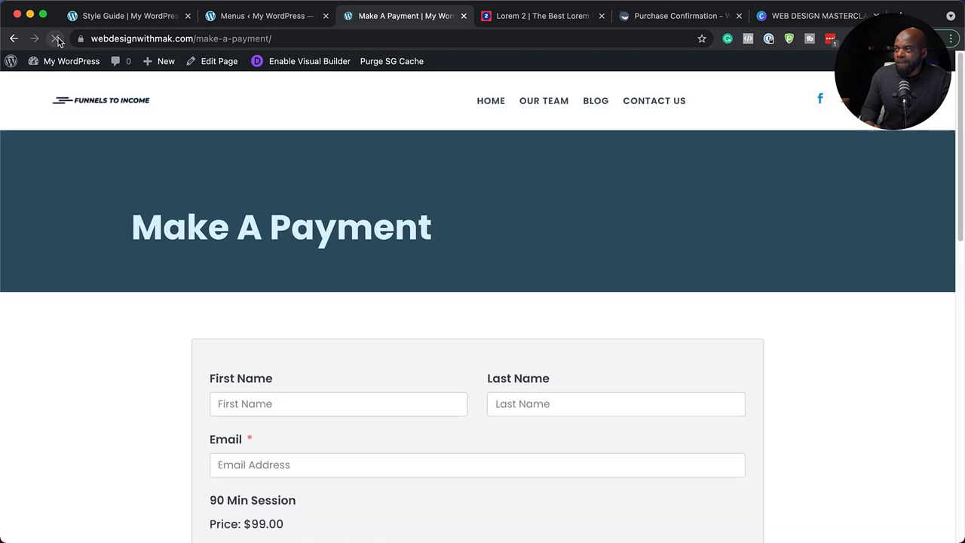
pyautogui.click(595, 106)
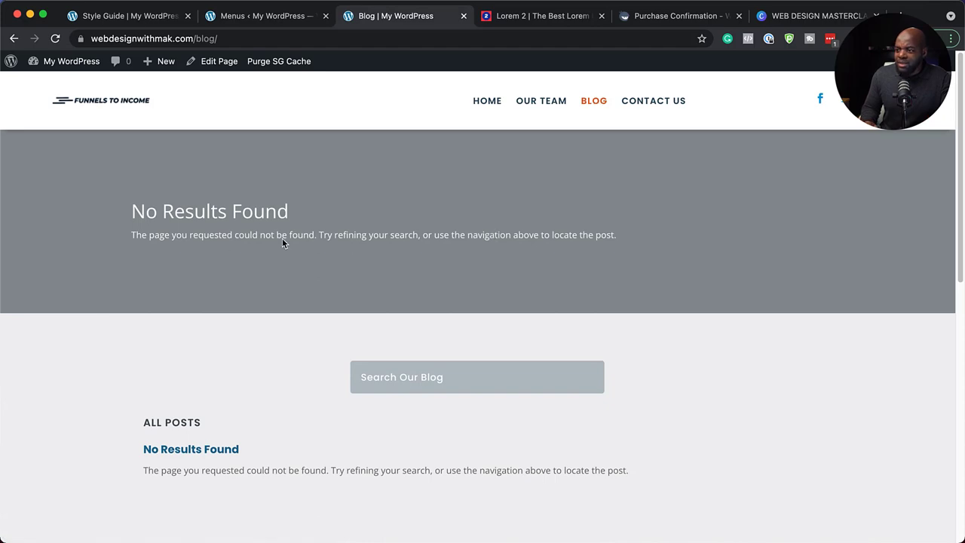
pyautogui.scroll(-10, 542, 242)
pyautogui.scroll(10, 542, 241)
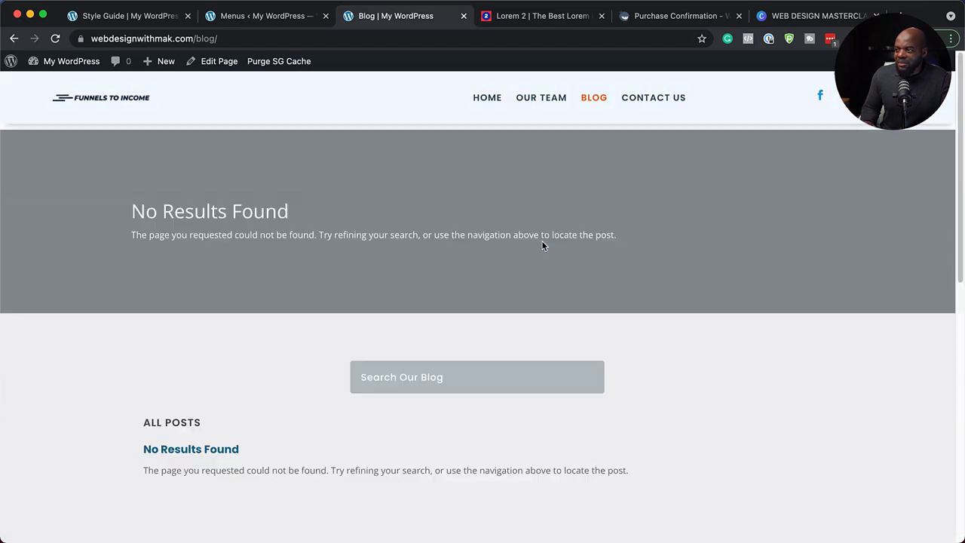
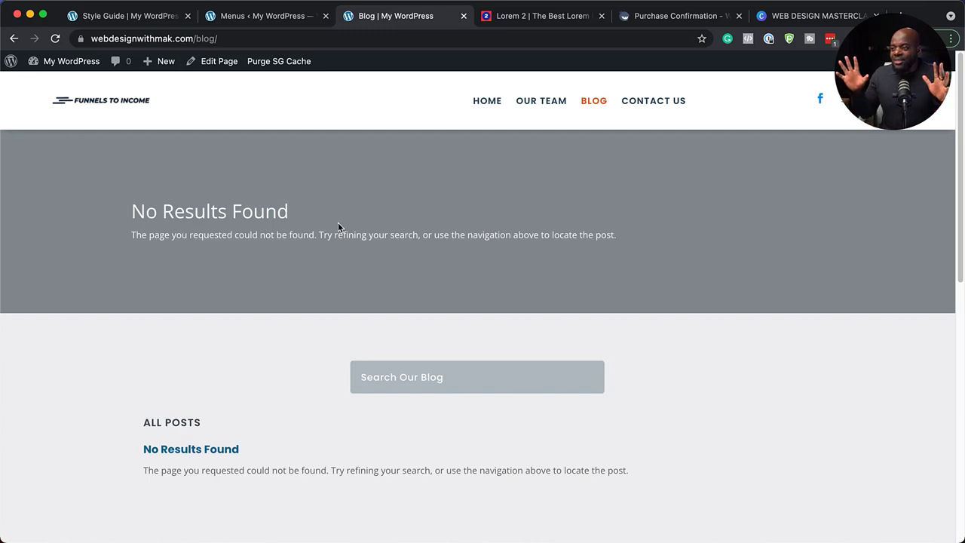
# Add a new post titled 'Post One' and choose the default block editor instead of Divi Builder.
pyautogui.click(276, 21)
pyautogui.moveTo(45, 163)
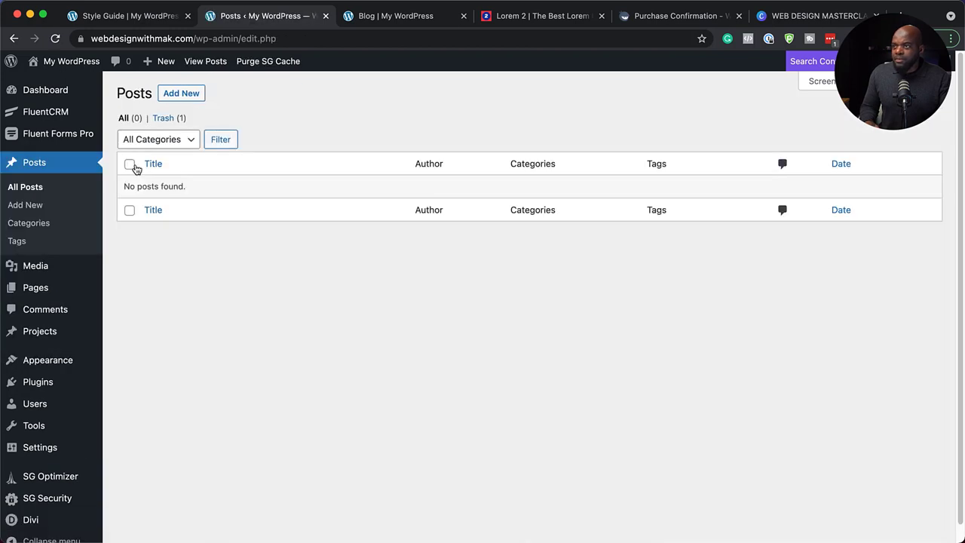
pyautogui.click(187, 98)
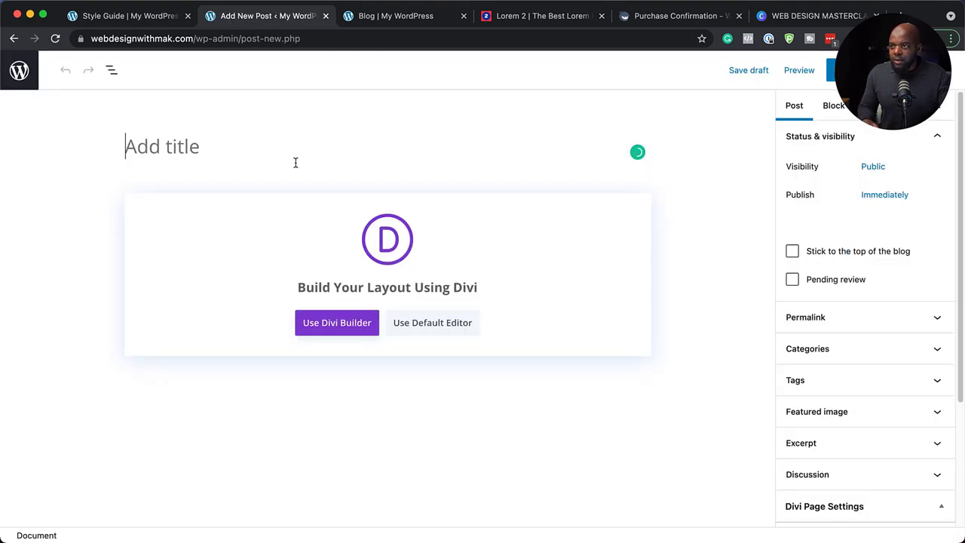
pyautogui.write('Poa')
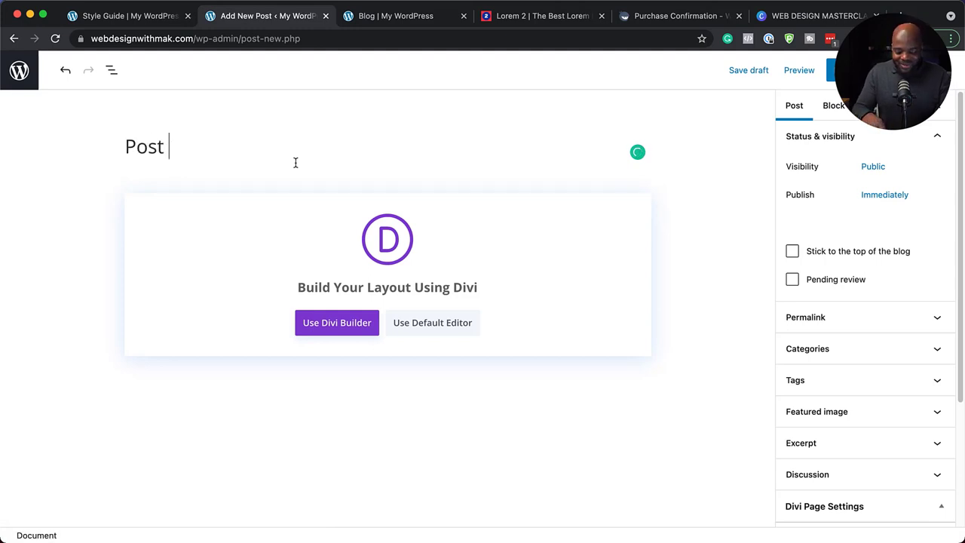
pyautogui.write('t On')
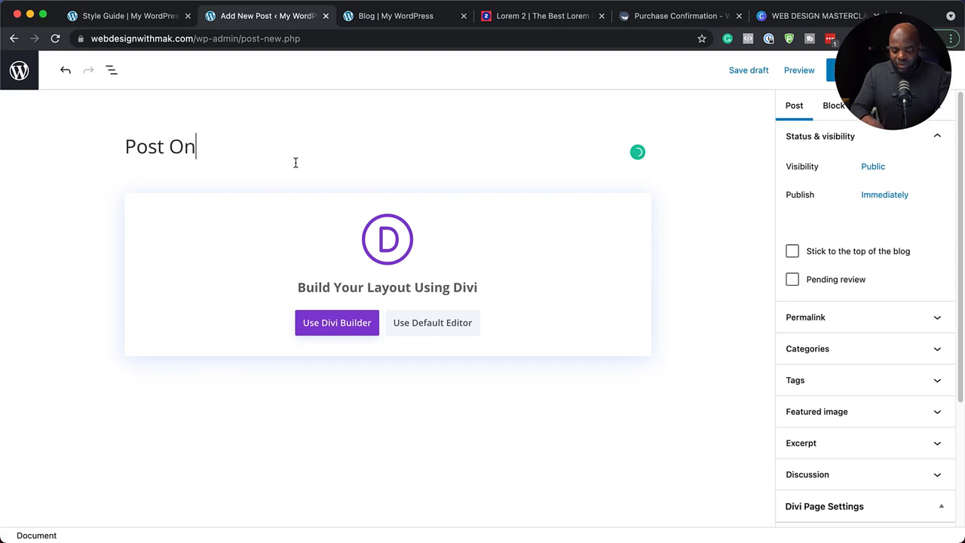
pyautogui.write('e')
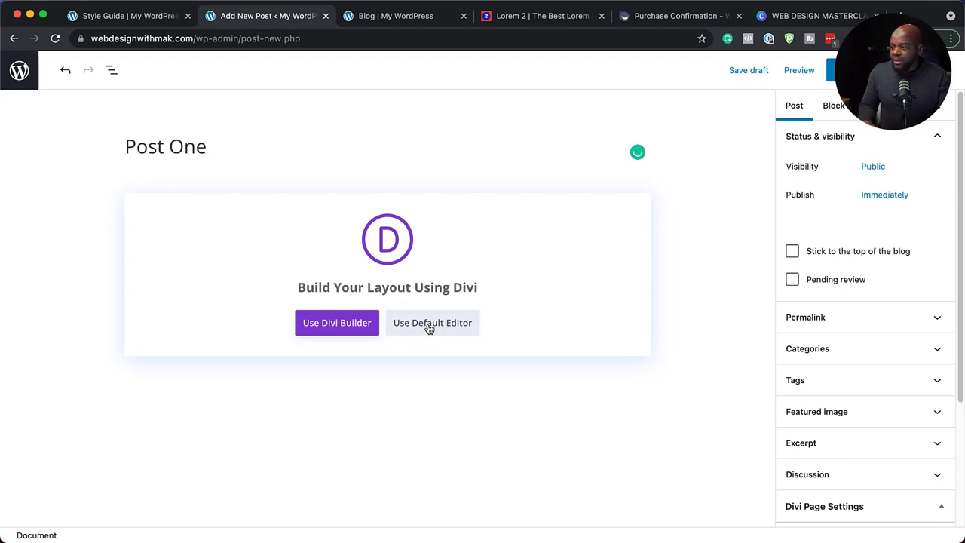
pyautogui.click(428, 324)
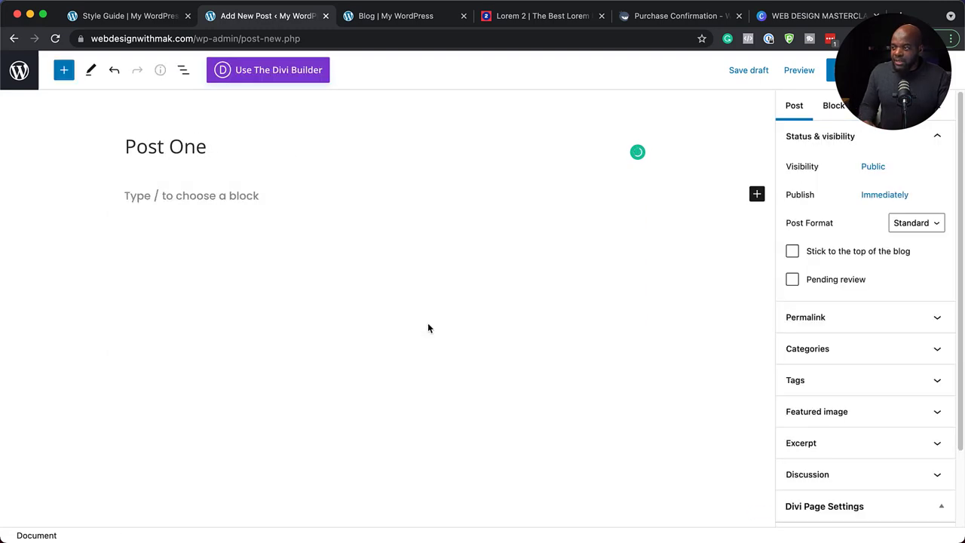
# Copy lorem ipsum paragraphs from the generator page and paste them into the post body.
pyautogui.click(212, 196)
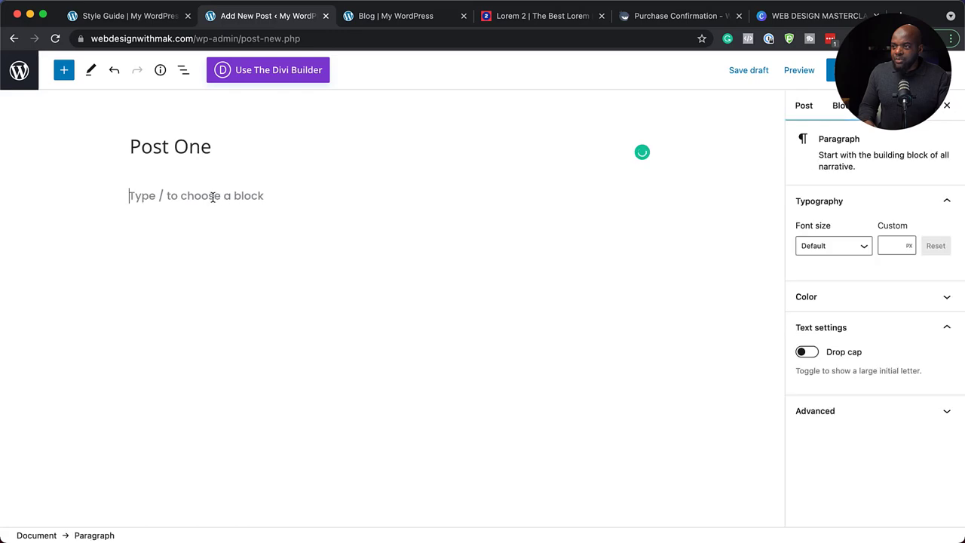
pyautogui.click(555, 18)
pyautogui.rightClick(432, 301)
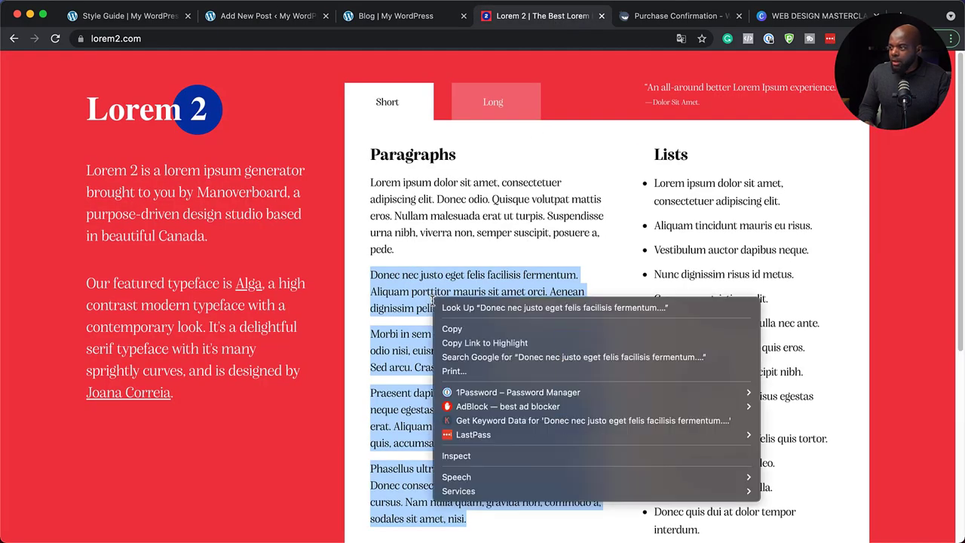
pyautogui.click(452, 330)
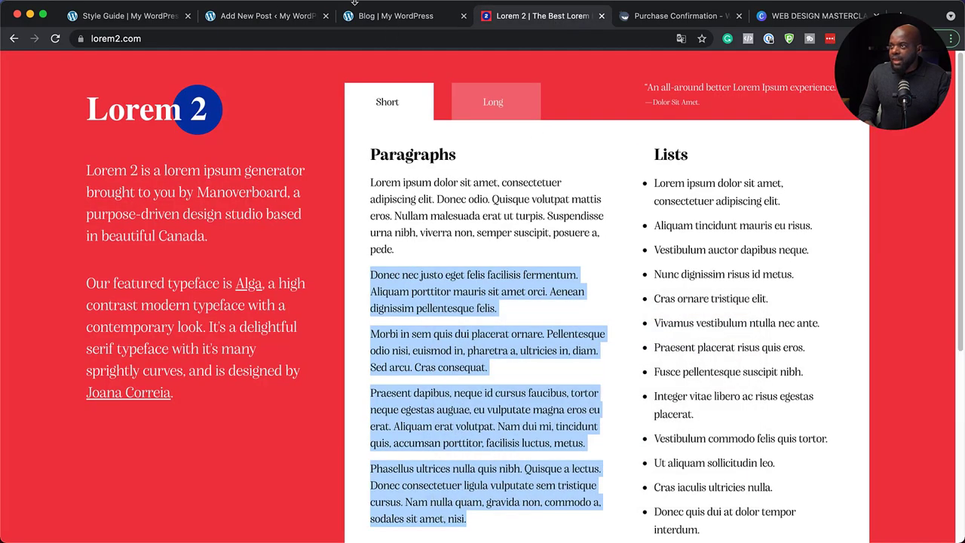
pyautogui.click(284, 21)
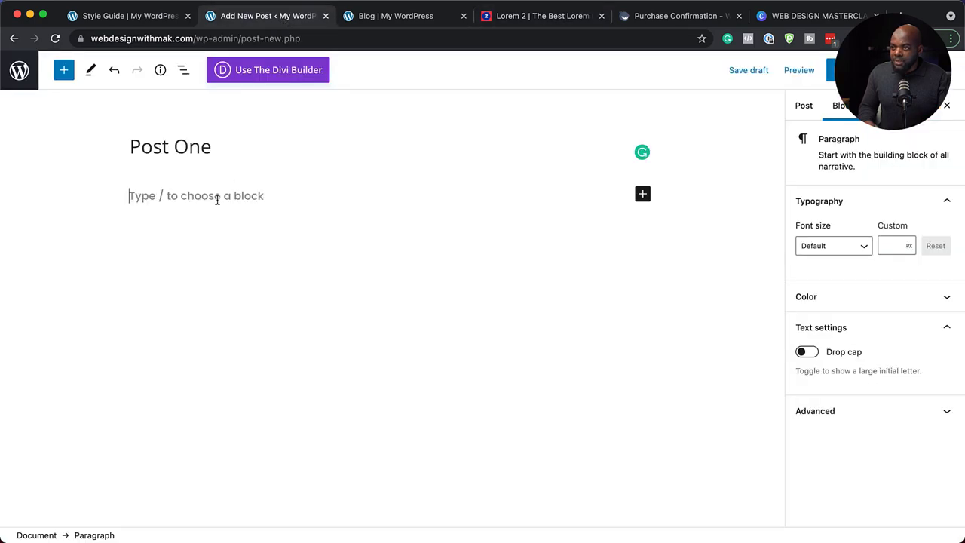
pyautogui.press('super+v')
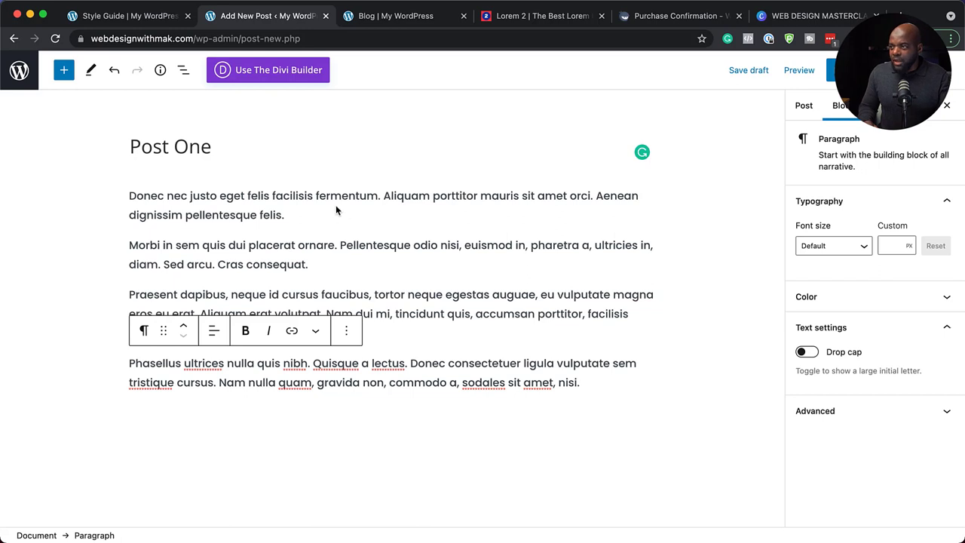
# Split off the opening line 'Donec nec justo eget felis' and turn it into a heading.
pyautogui.click(274, 196)
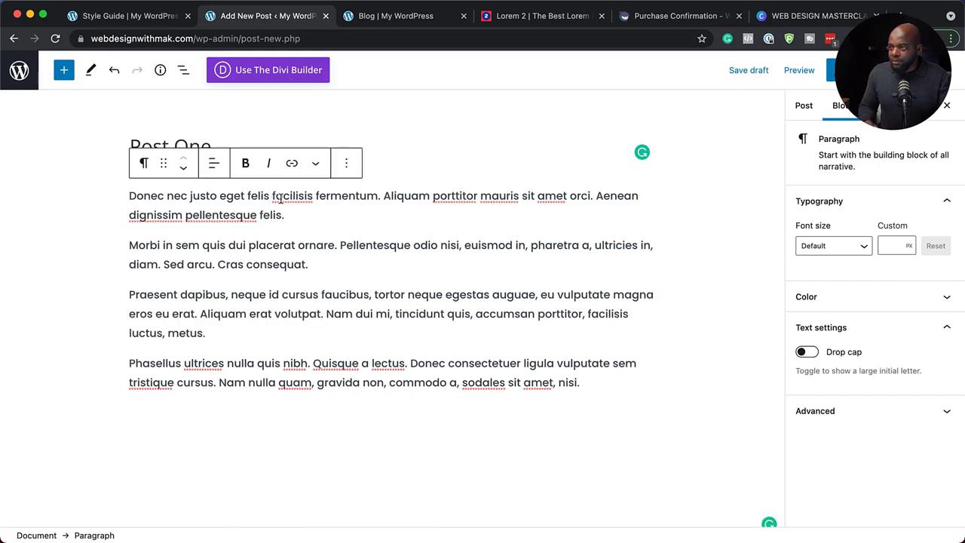
pyautogui.press('super+BackSpace')
pyautogui.write('E')
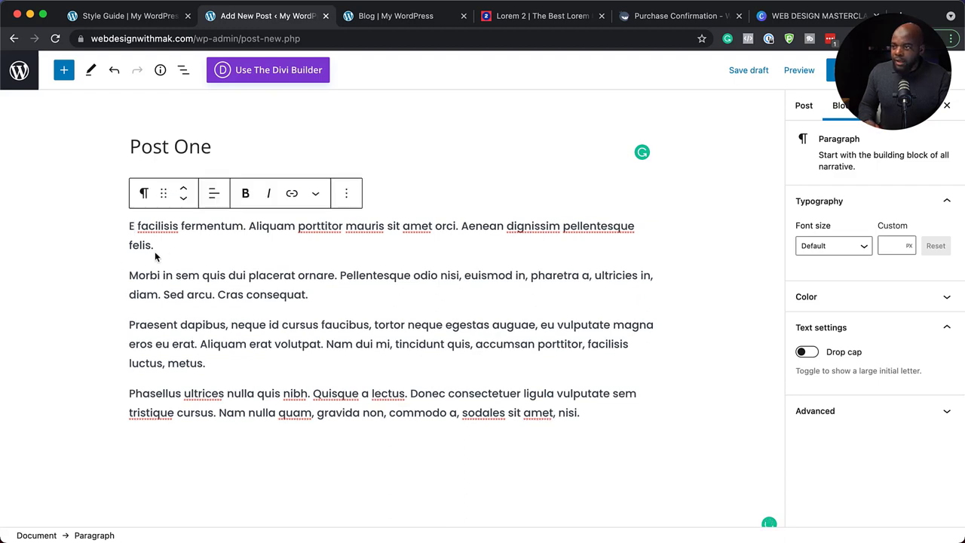
pyautogui.press('super+z')
pyautogui.press('super+shift+z')
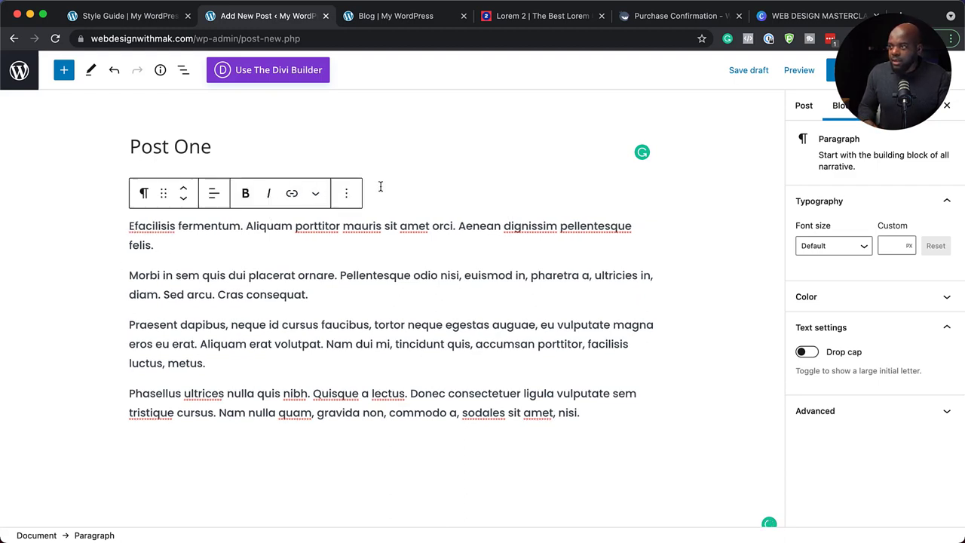
pyautogui.press('super+z')
pyautogui.moveTo(277, 197); pyautogui.dragTo(121, 193)
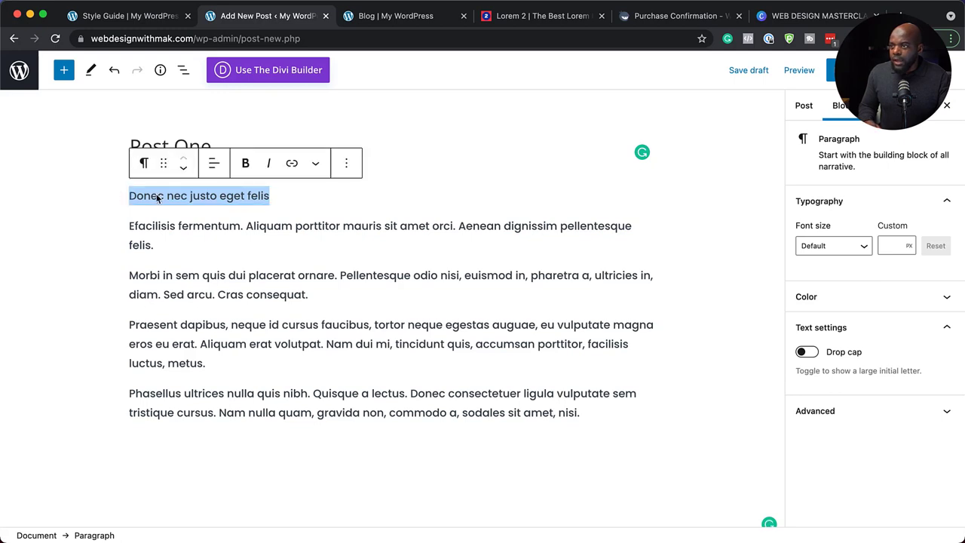
pyautogui.click(144, 164)
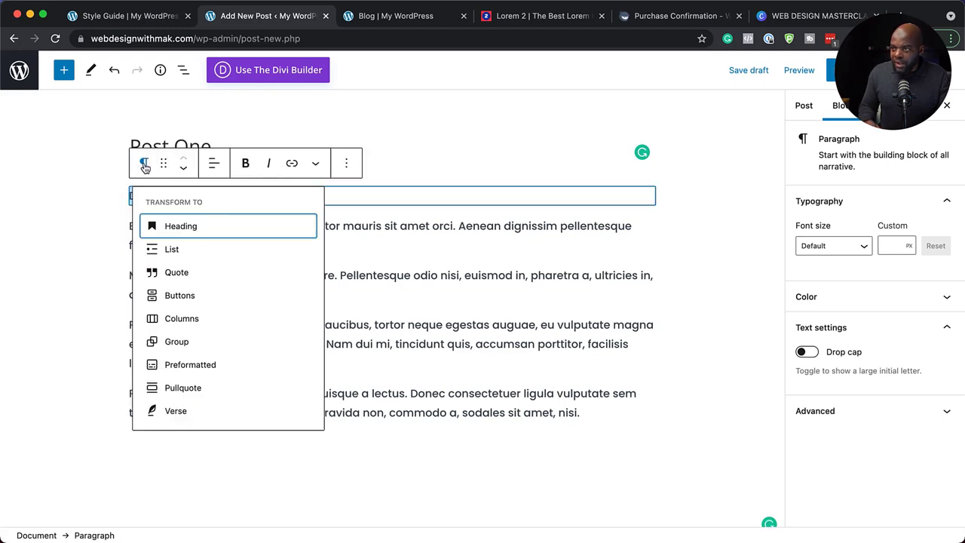
pyautogui.click(197, 228)
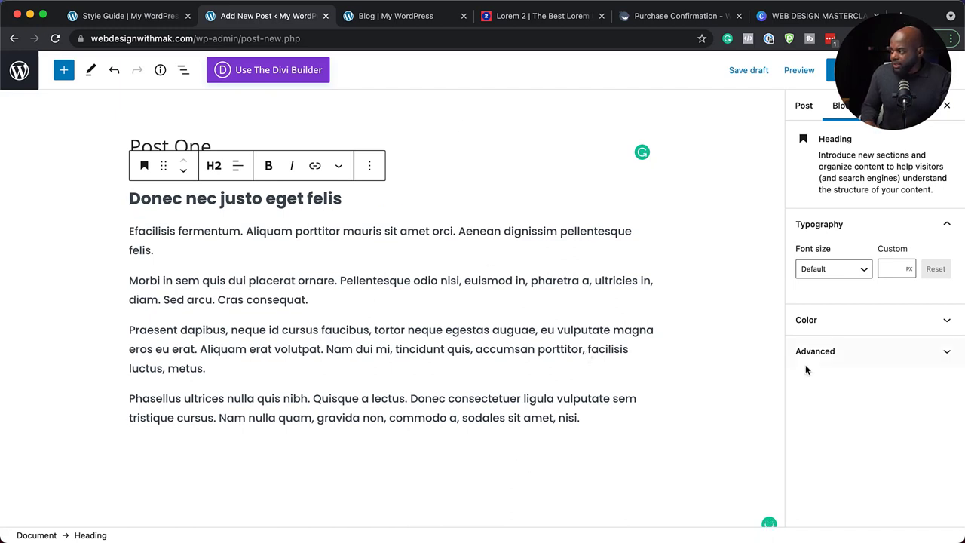
# Set the family photo from the Media Library as the post's featured image.
pyautogui.click(805, 108)
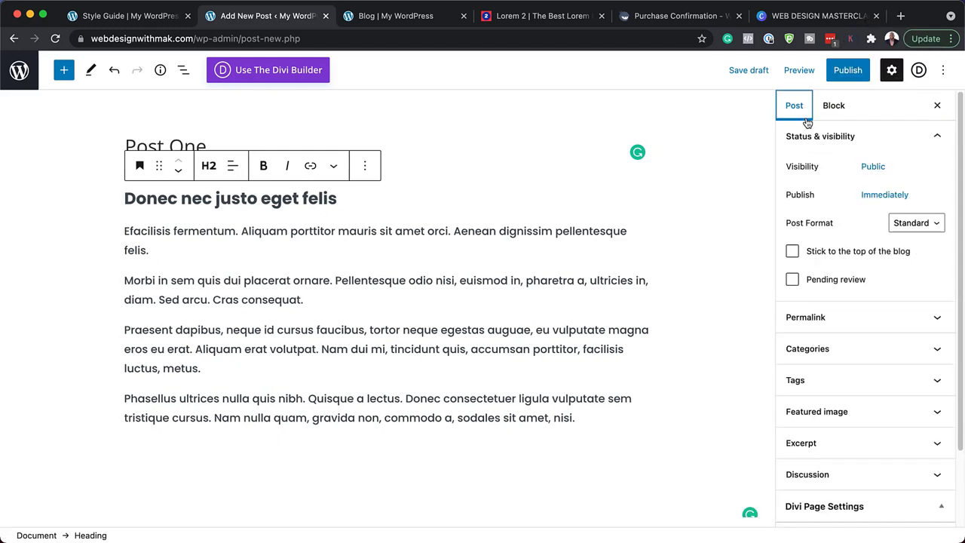
pyautogui.click(841, 418)
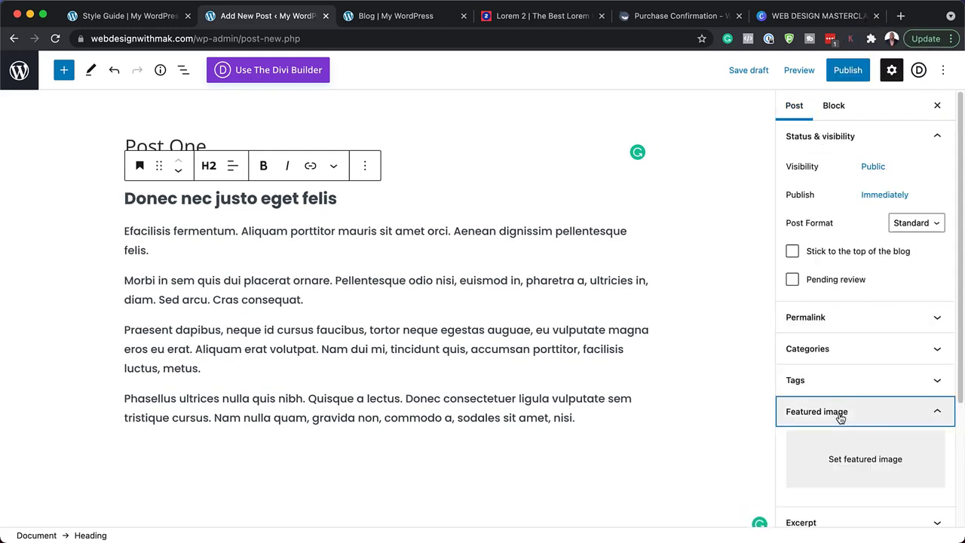
pyautogui.click(855, 459)
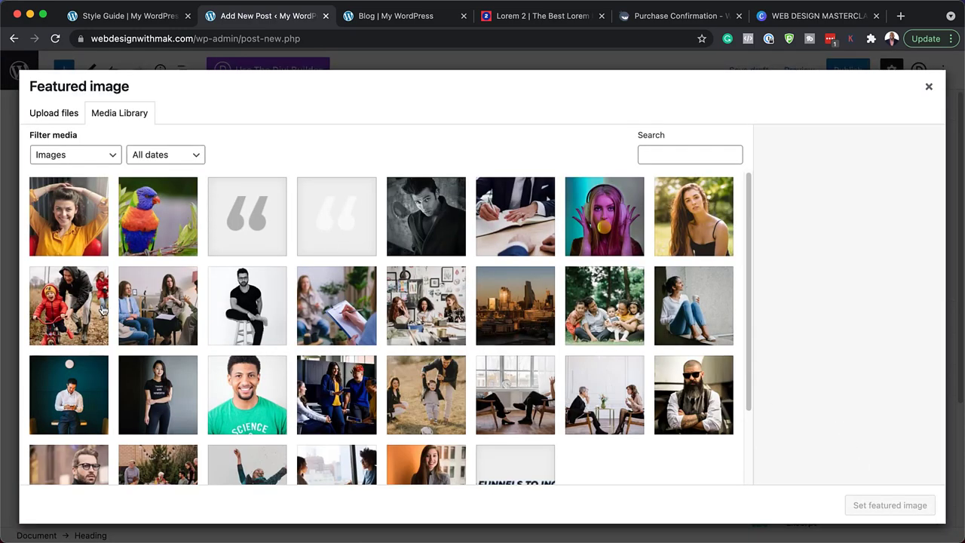
pyautogui.click(600, 316)
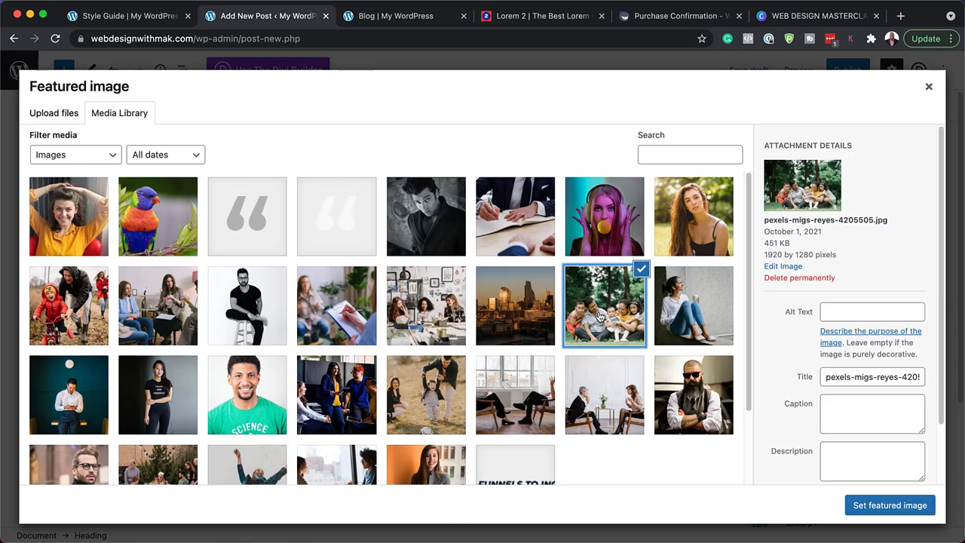
pyautogui.click(879, 507)
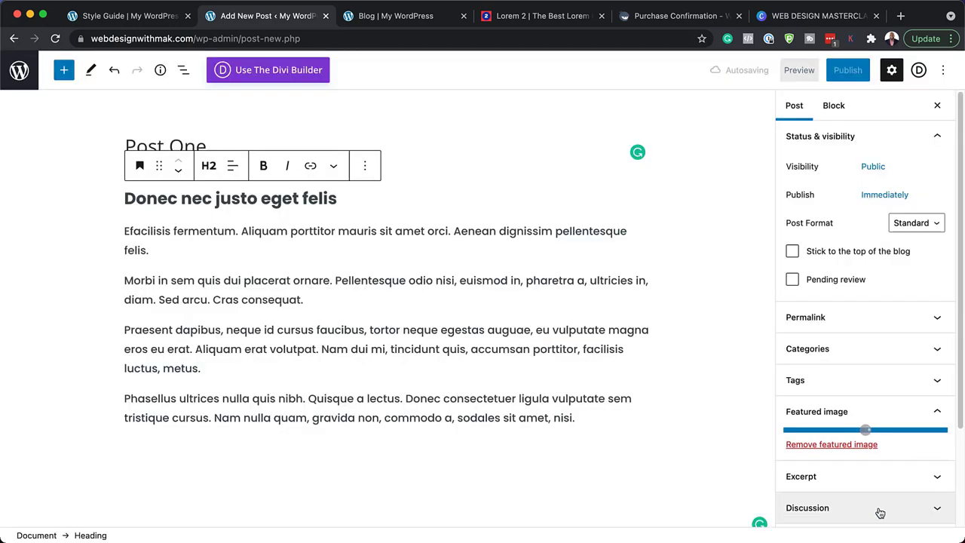
# Copy all the post's blocks, publish Post One, and go back to the Blog page.
pyautogui.click(850, 70)
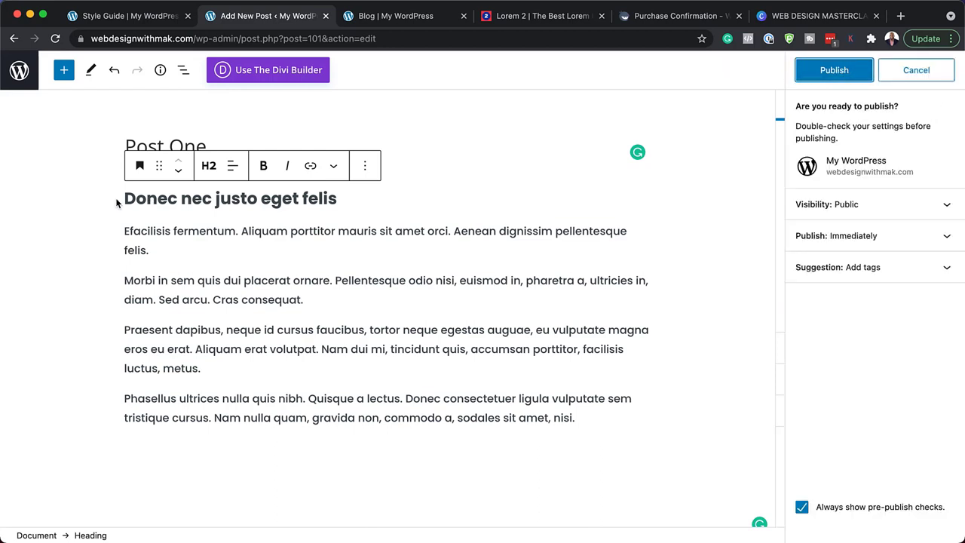
pyautogui.moveTo(125, 200); pyautogui.dragTo(598, 434)
pyautogui.press('cmd+c')
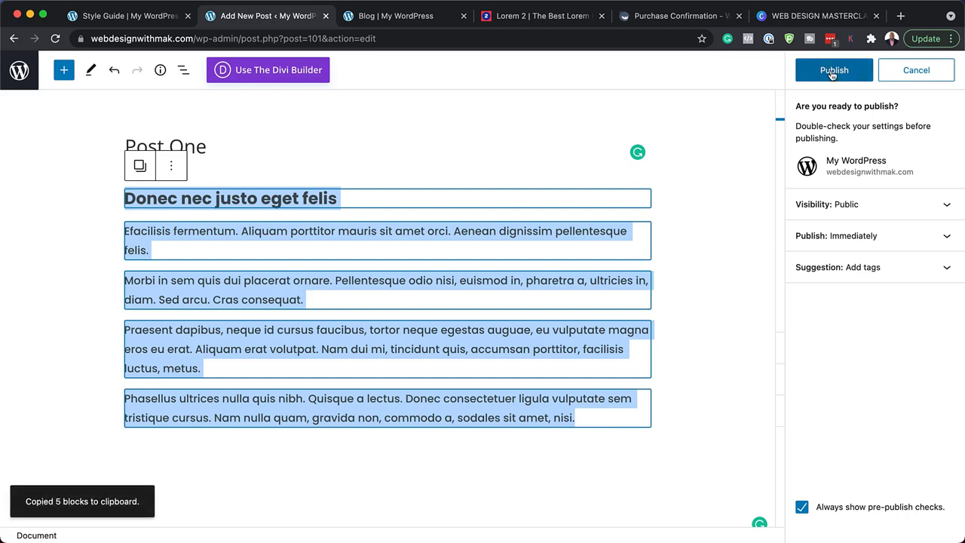
pyautogui.click(832, 71)
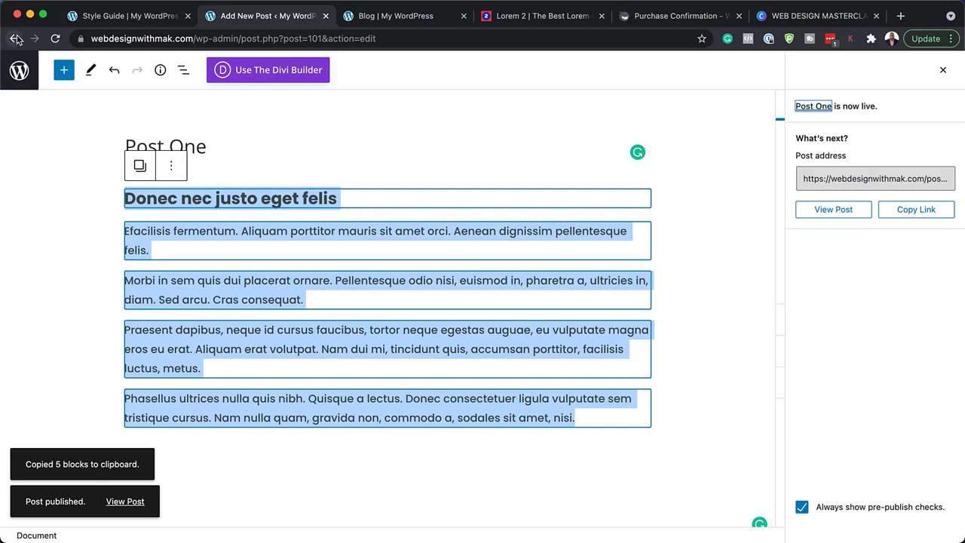
pyautogui.click(391, 18)
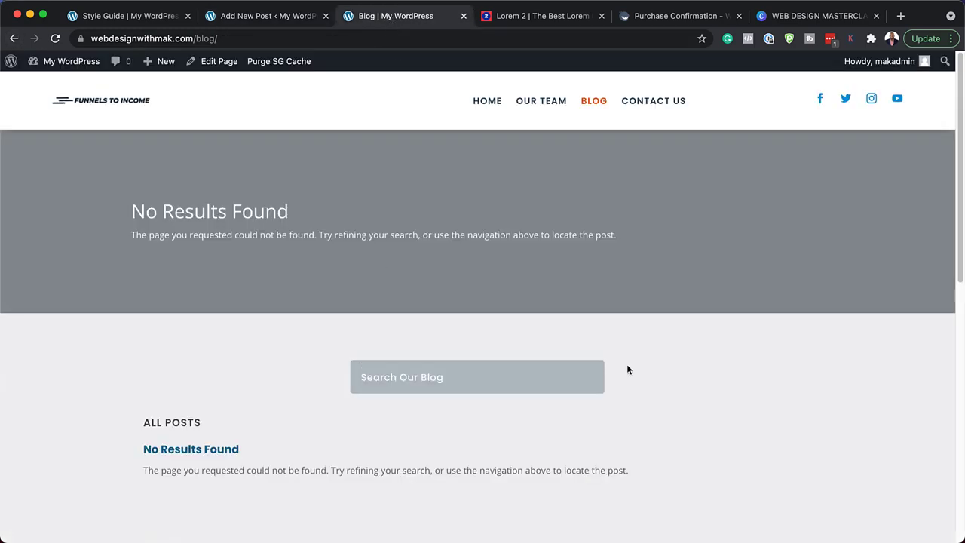
# Reload the Blog page and open Post One from its featured image in the post list.
pyautogui.click(56, 39)
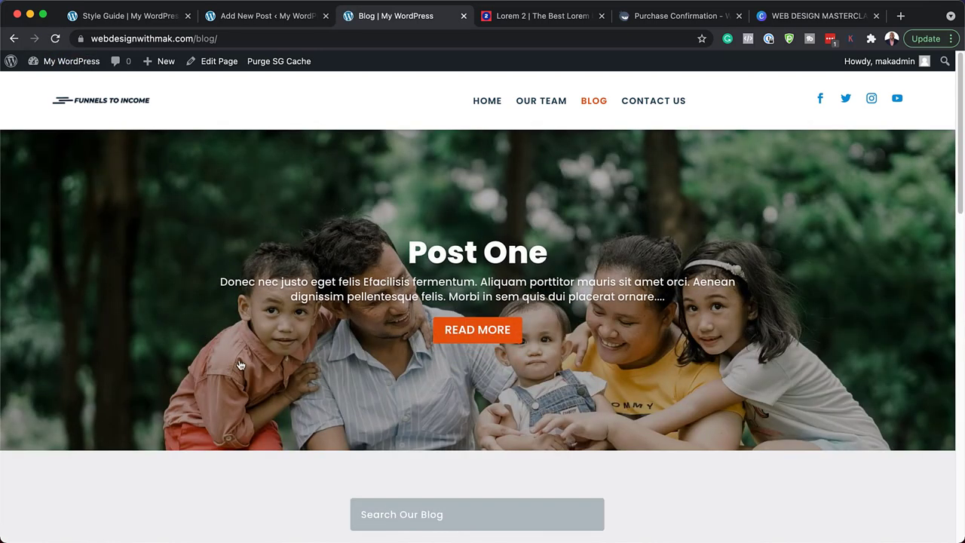
pyautogui.scroll(-5, 292, 413)
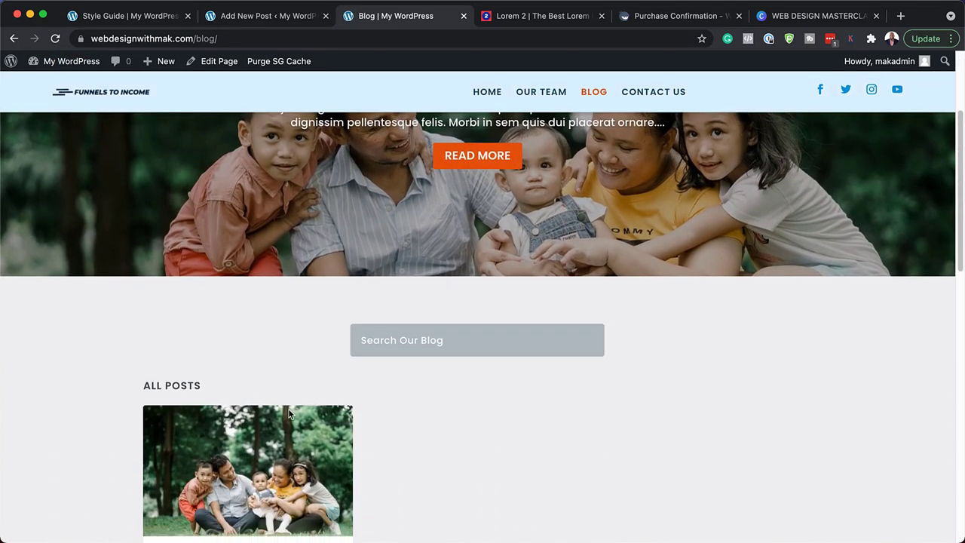
pyautogui.scroll(-2, 256, 393)
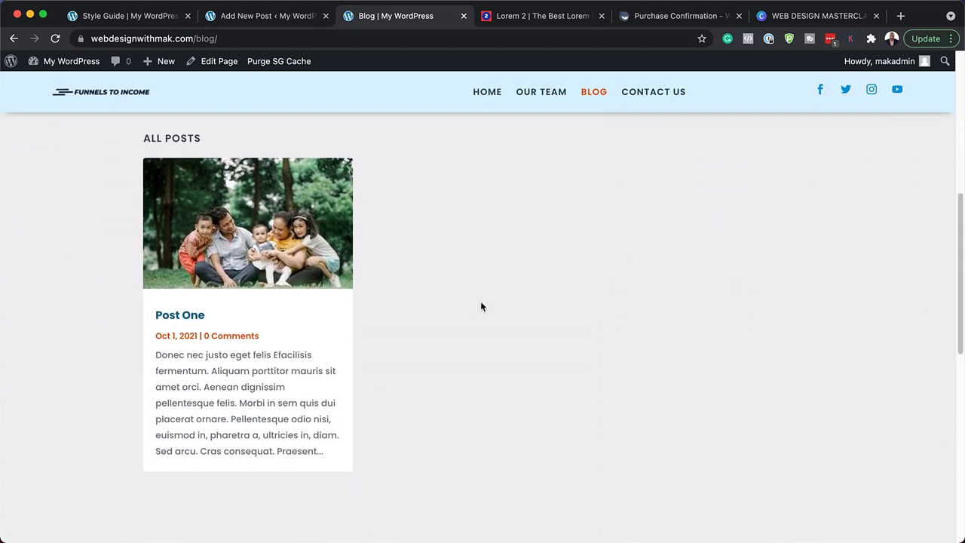
pyautogui.scroll(1, 485, 306)
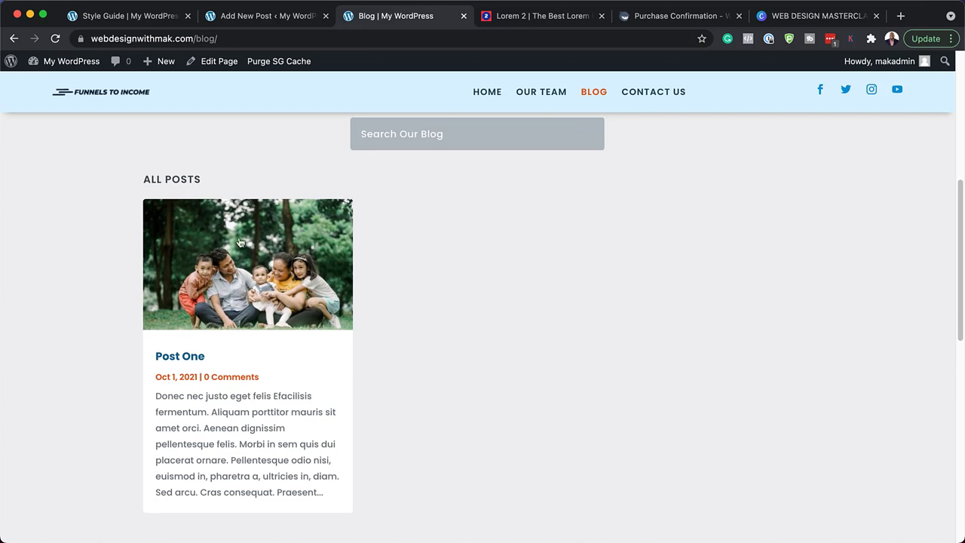
pyautogui.click(265, 304)
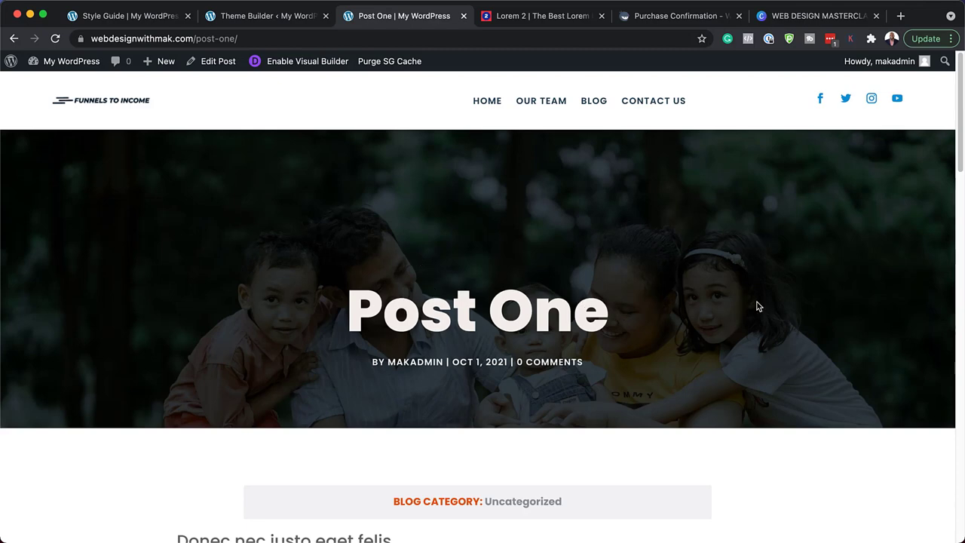
# Scroll the Post One page down past the newsletter signup and comments to the footer, then back up.
pyautogui.scroll(-5, 758, 306)
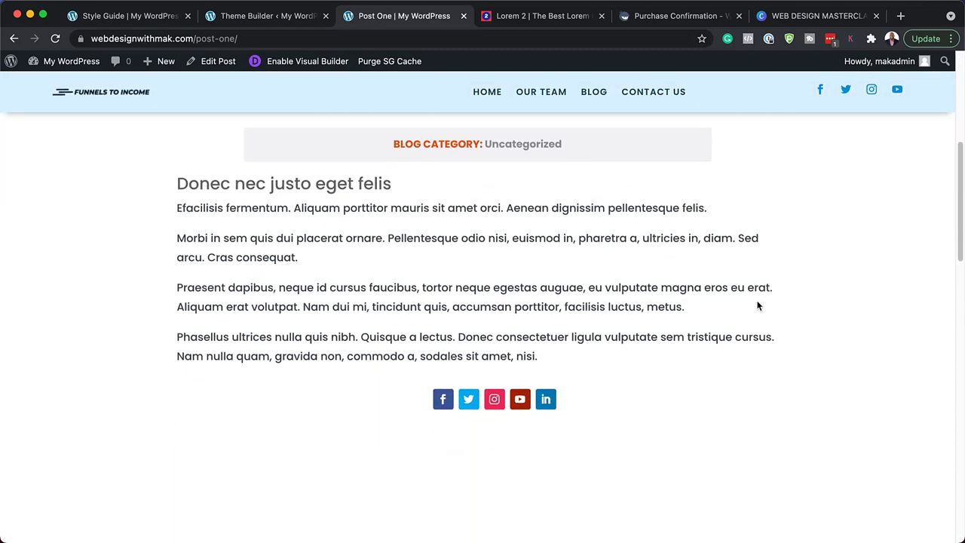
pyautogui.scroll(-2, 757, 306)
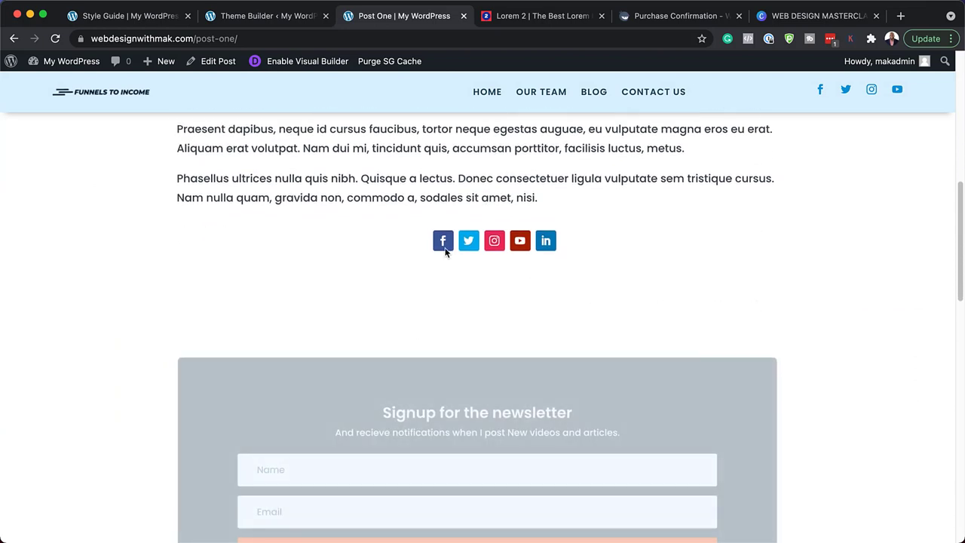
pyautogui.scroll(-3, 761, 277)
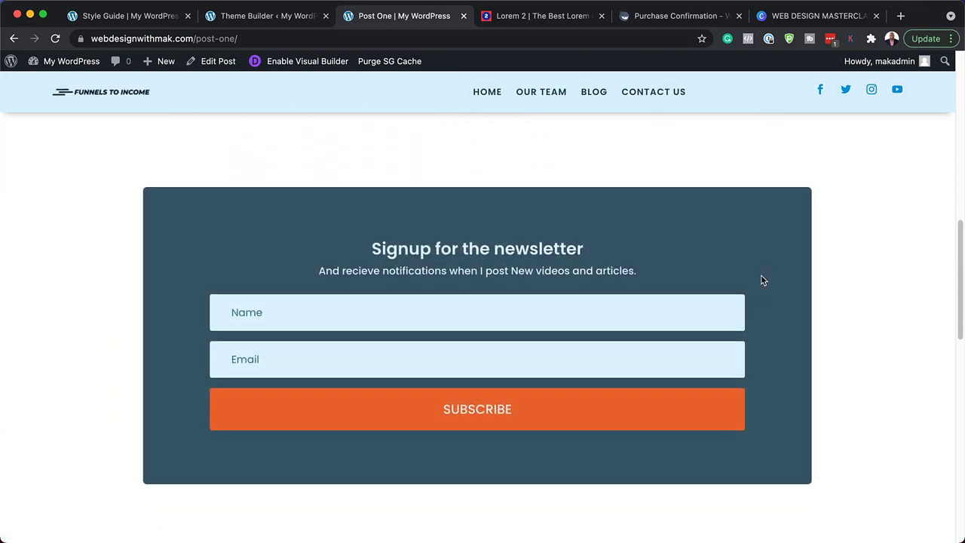
pyautogui.scroll(-1, 761, 281)
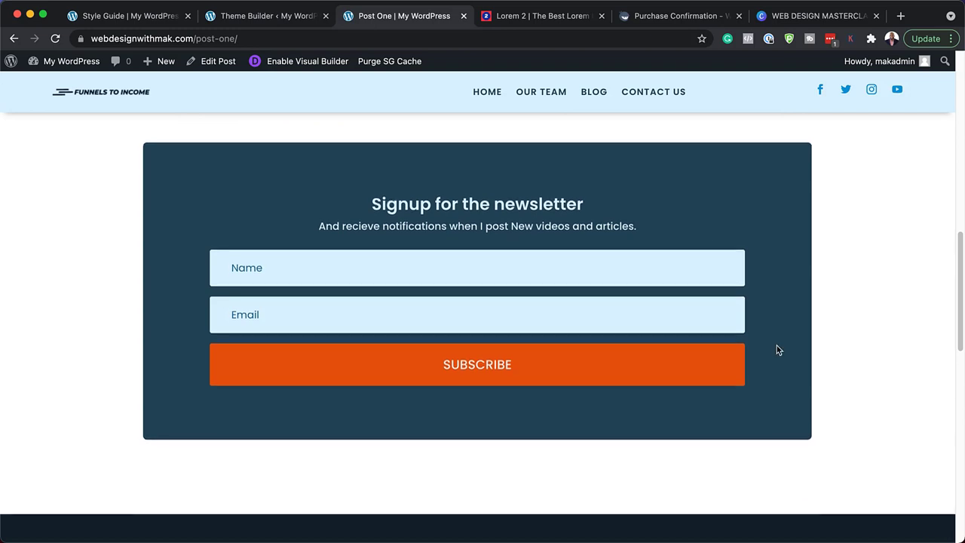
pyautogui.scroll(-3, 776, 345)
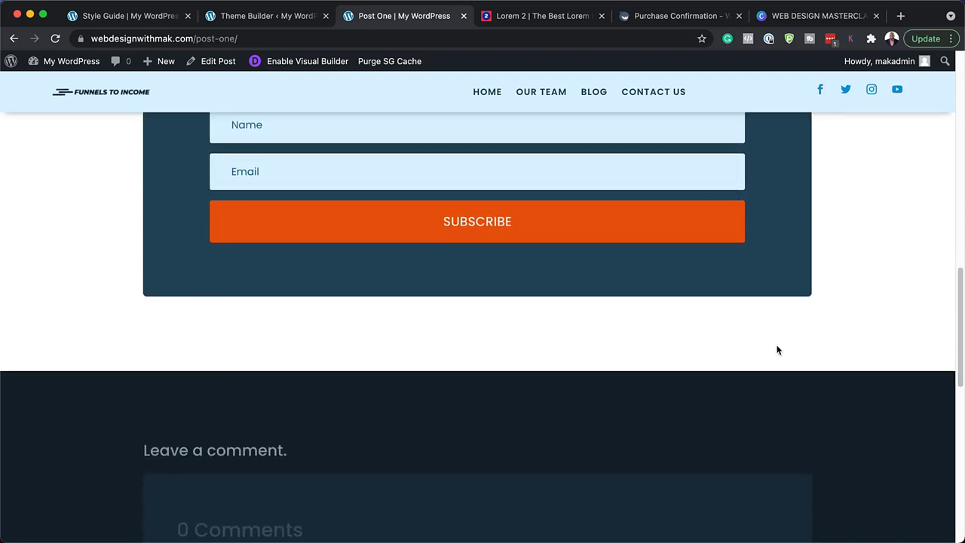
pyautogui.scroll(-5, 777, 349)
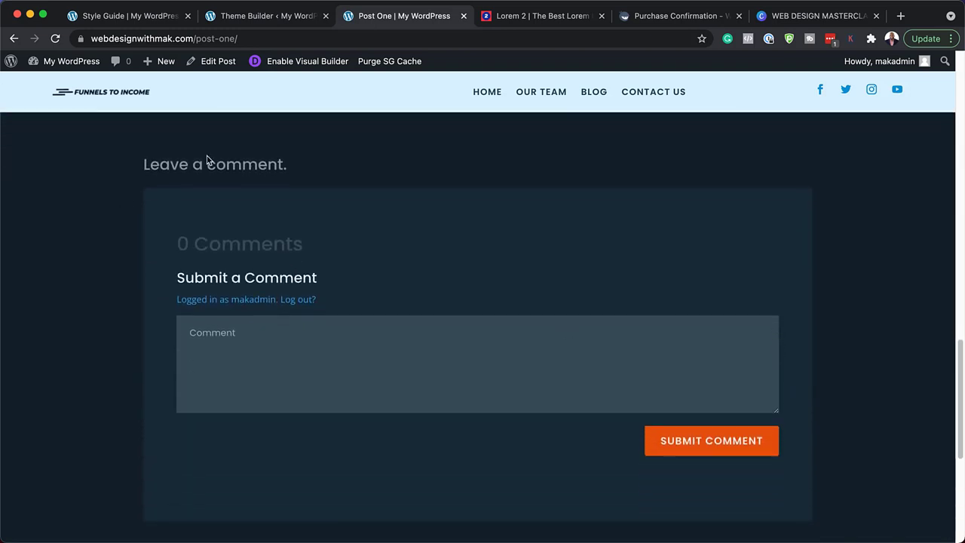
pyautogui.scroll(-5, 823, 375)
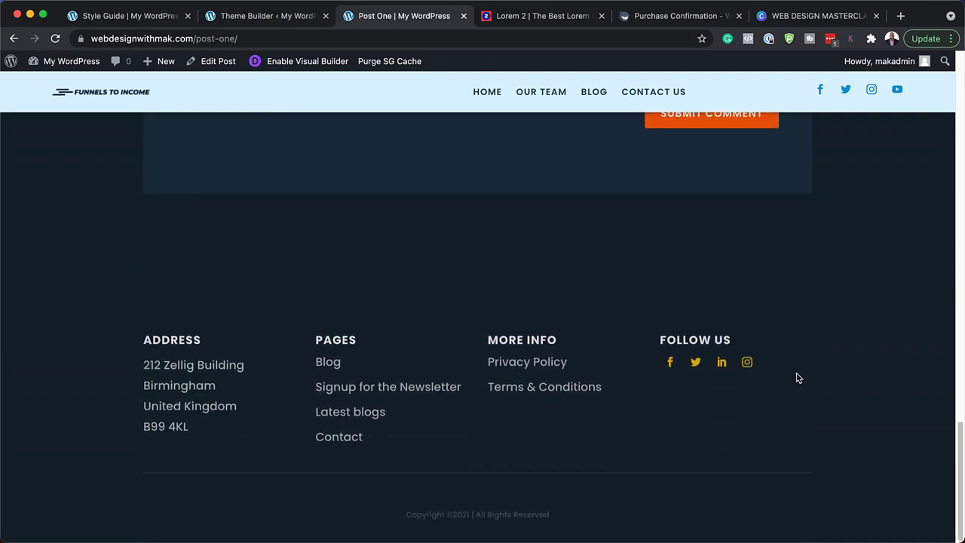
pyautogui.scroll(20, 877, 435)
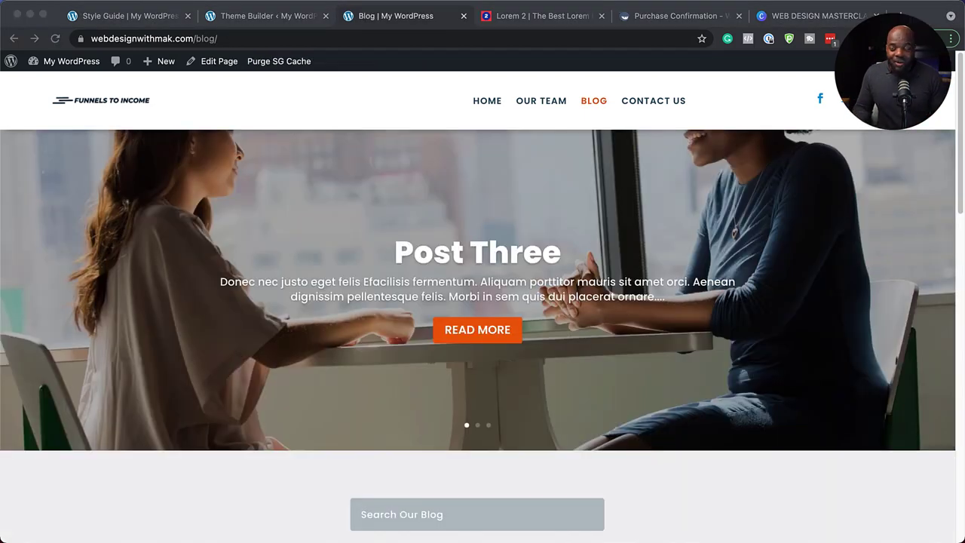
# Flip the Blog hero slider to the Post Two and Post One slides, then scroll through the post cards.
pyautogui.scroll(-1, 483, 301)
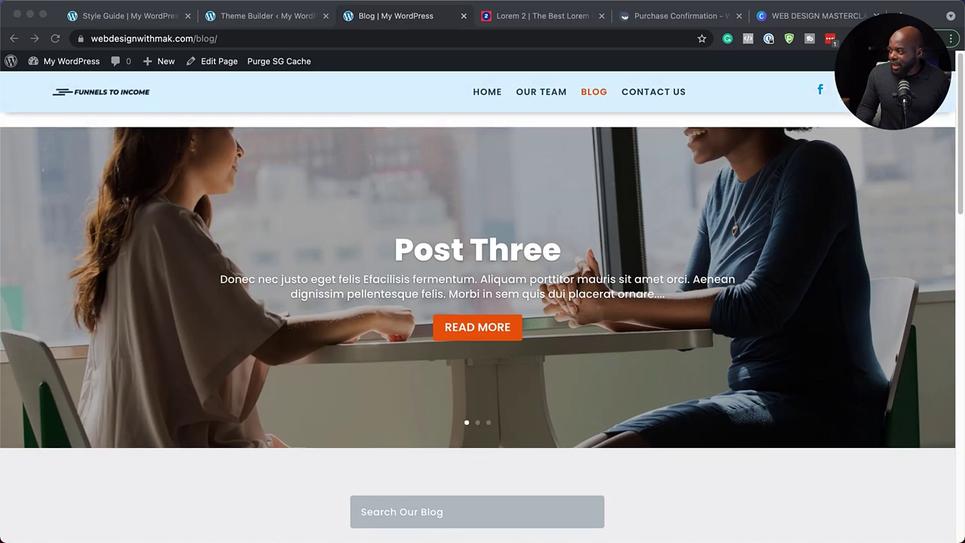
pyautogui.click(478, 422)
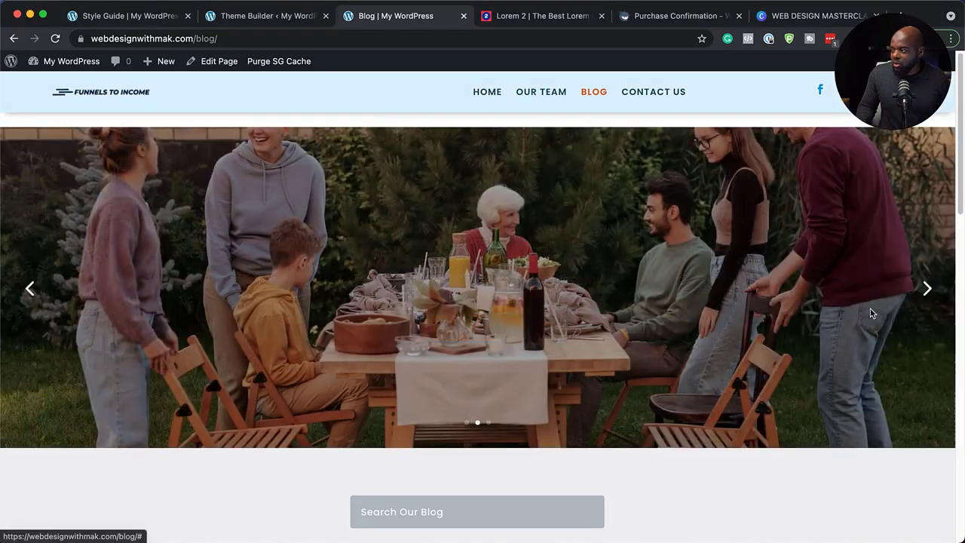
pyautogui.click(927, 292)
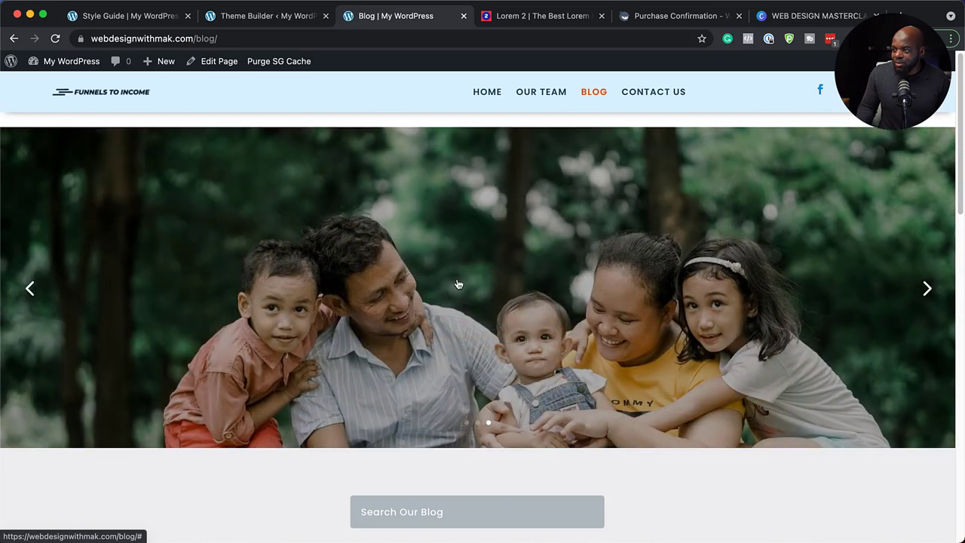
pyautogui.scroll(-1, 637, 285)
pyautogui.scroll(-5, 637, 285)
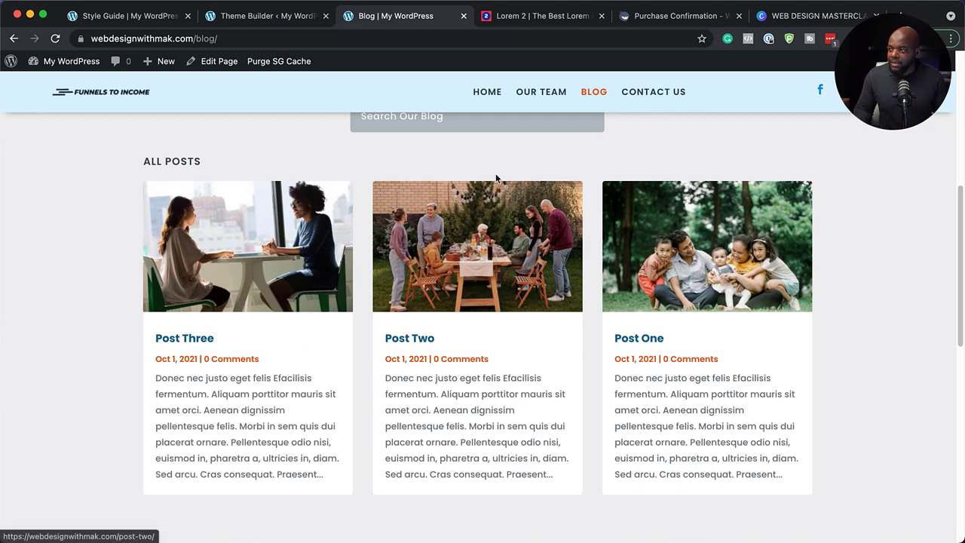
pyautogui.scroll(-6, 692, 392)
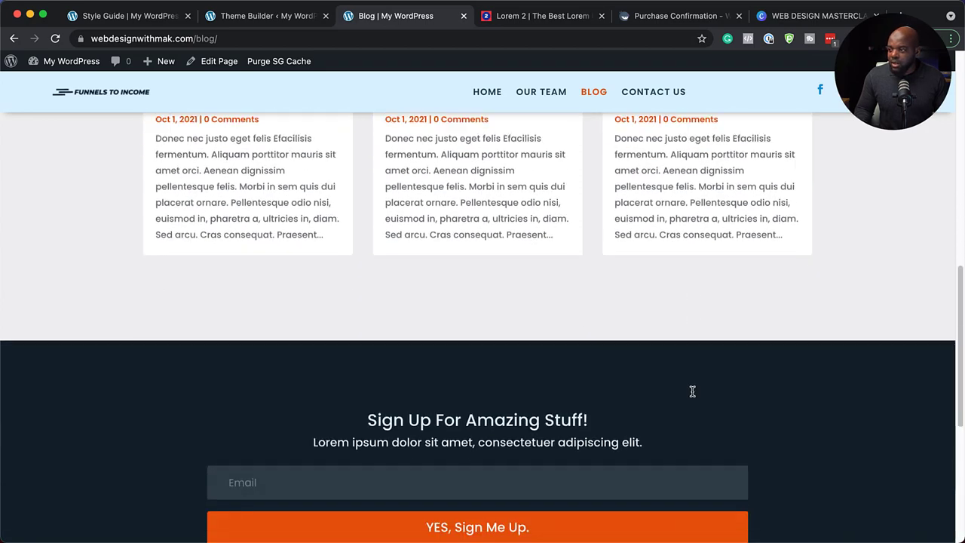
pyautogui.scroll(15, 694, 390)
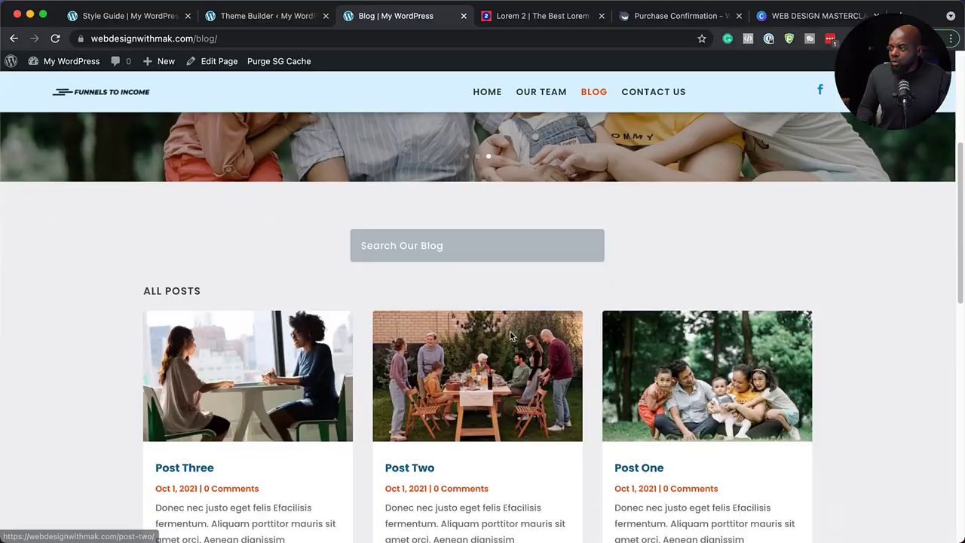
pyautogui.scroll(-10, 510, 335)
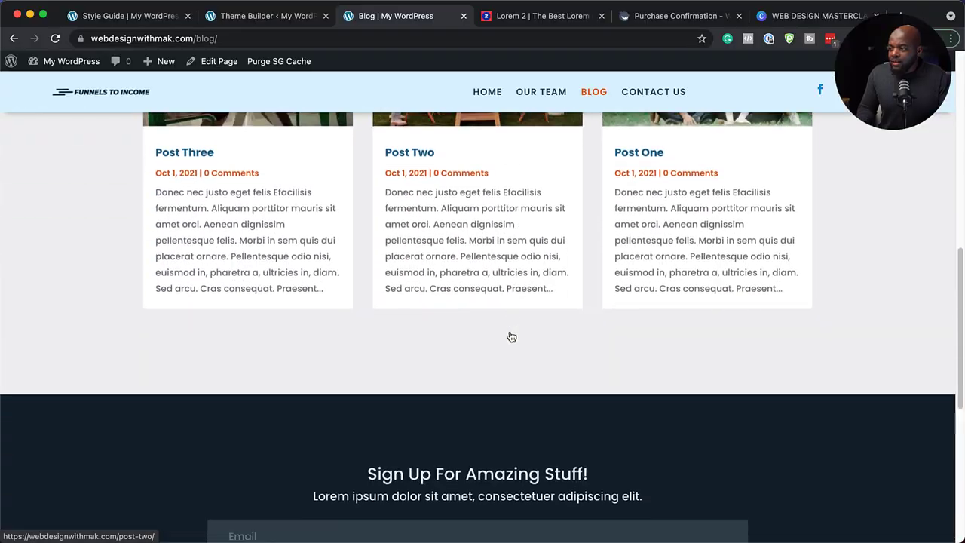
pyautogui.scroll(15, 530, 364)
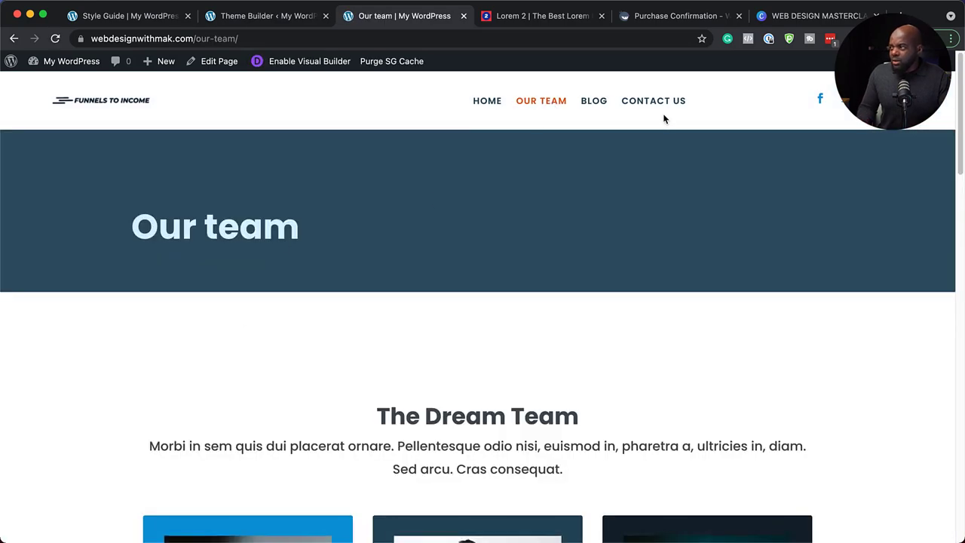
# Submit a test email address in the Our Team signup form and confirm the Success! message.
pyautogui.scroll(-7, 510, 532)
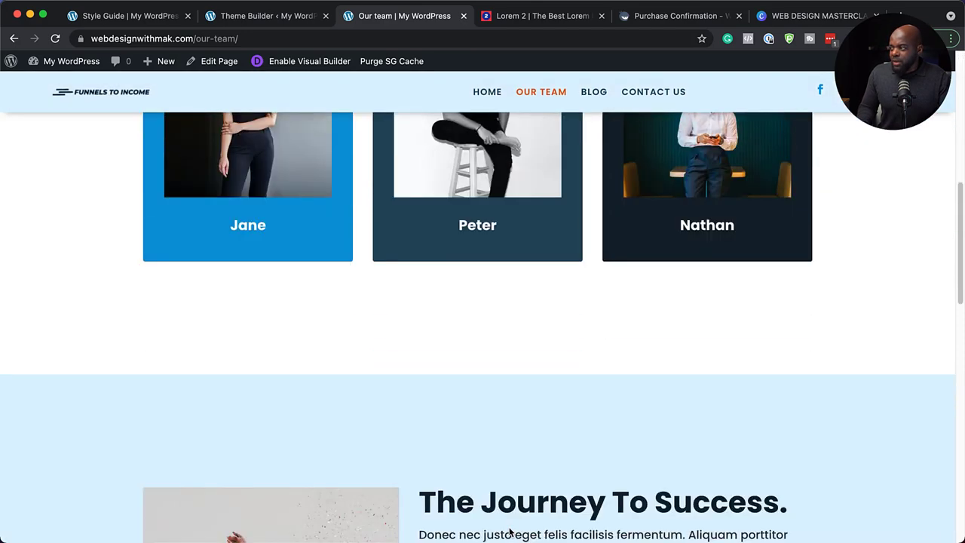
pyautogui.scroll(-12, 510, 532)
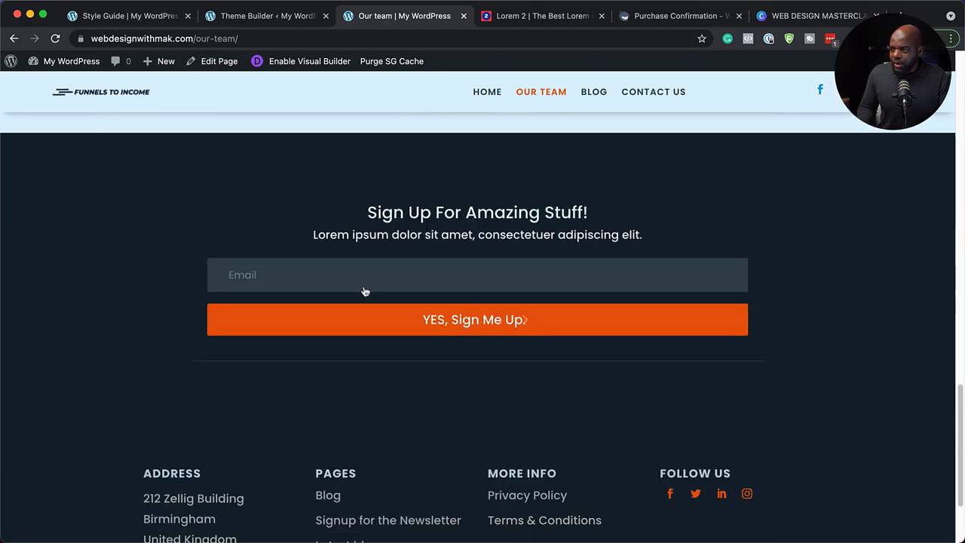
pyautogui.click(360, 274)
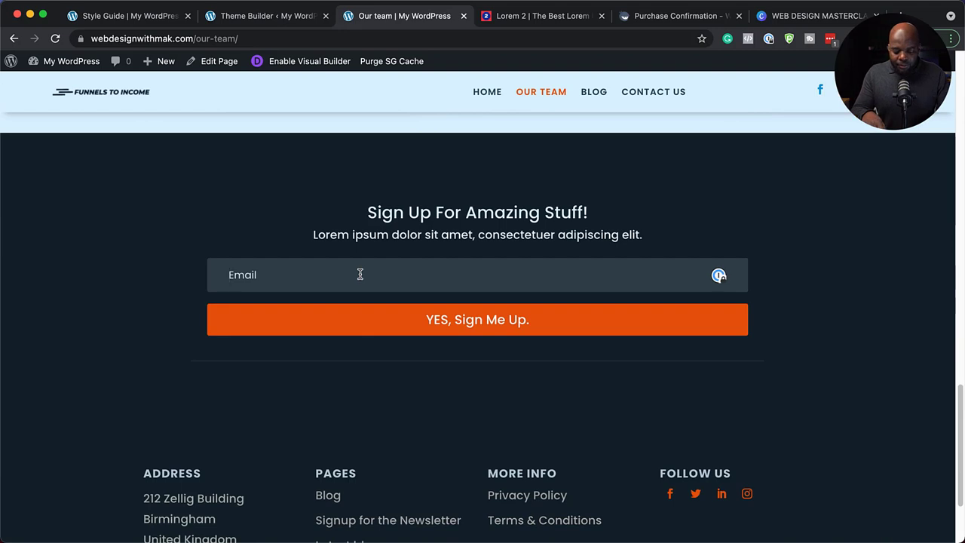
pyautogui.click(488, 323)
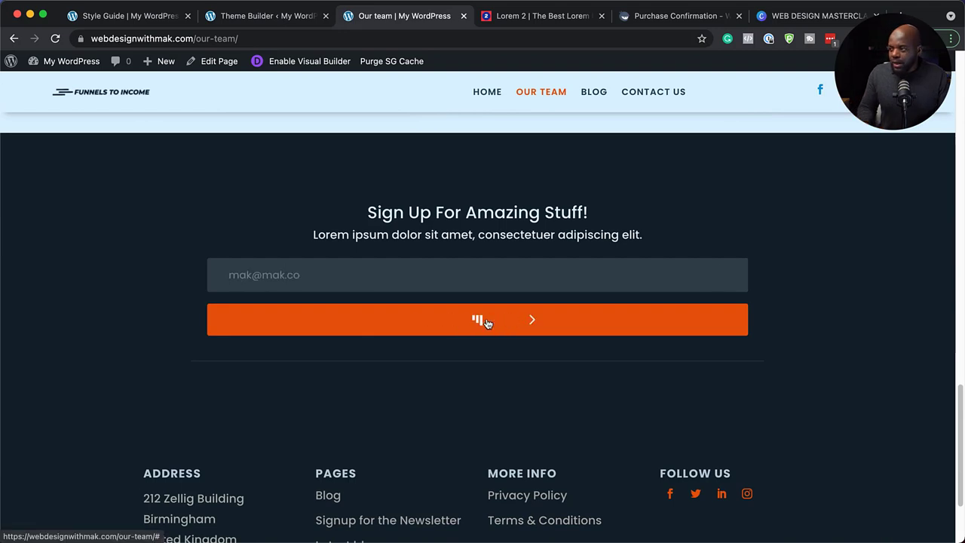
pyautogui.moveTo(443, 267); pyautogui.dragTo(546, 269)
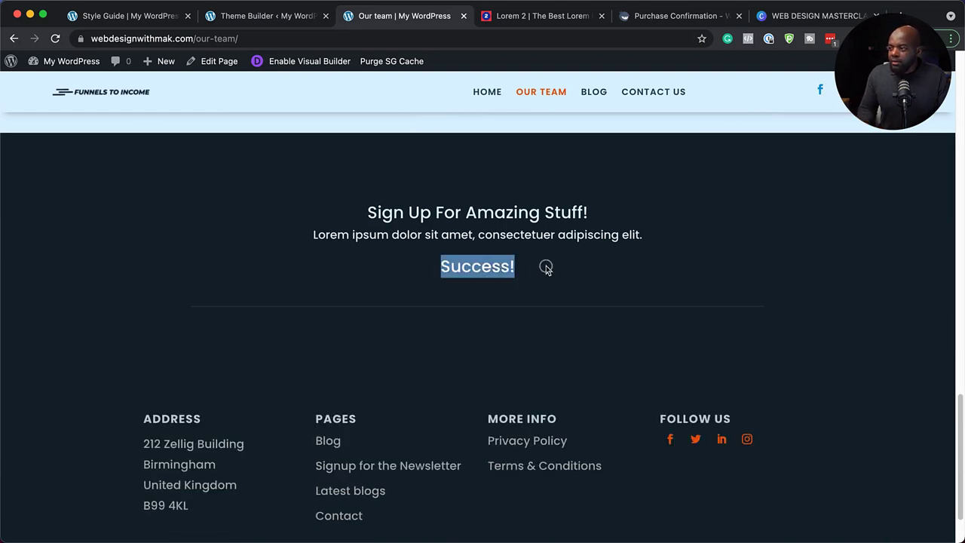
pyautogui.click(421, 339)
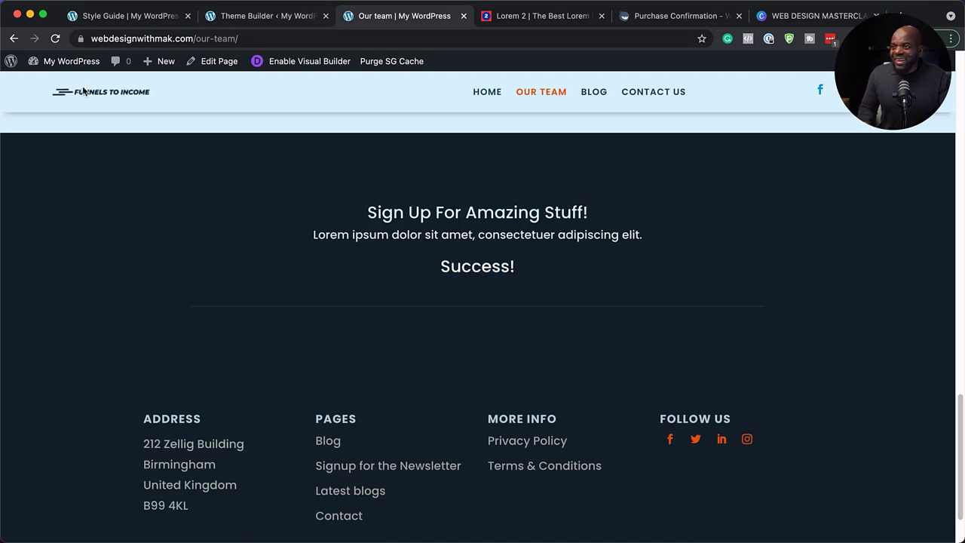
pyautogui.click(266, 15)
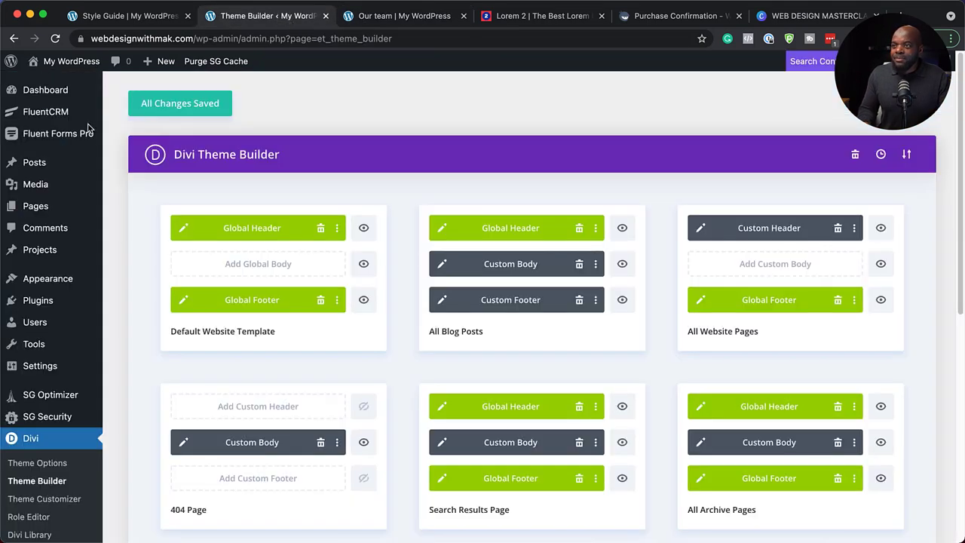
# Open the FluentCRM dashboard and go to All Contacts, which lists one subscribed contact.
pyautogui.moveTo(54, 113)
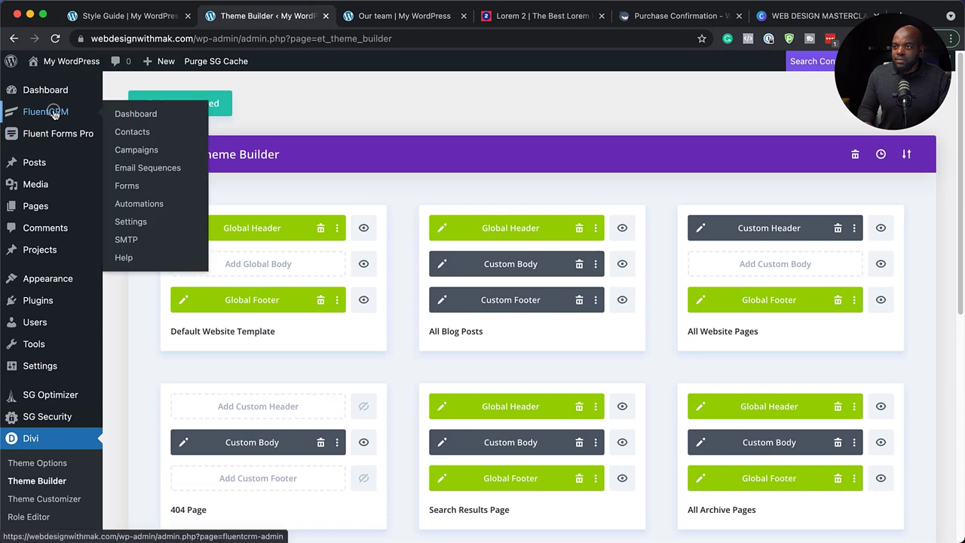
pyautogui.click(54, 114)
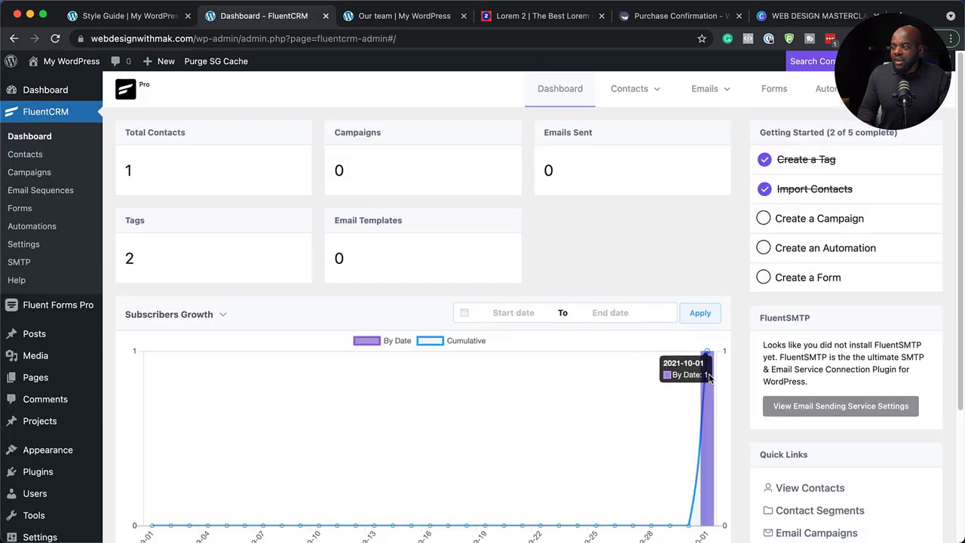
pyautogui.scroll(-1, 459, 404)
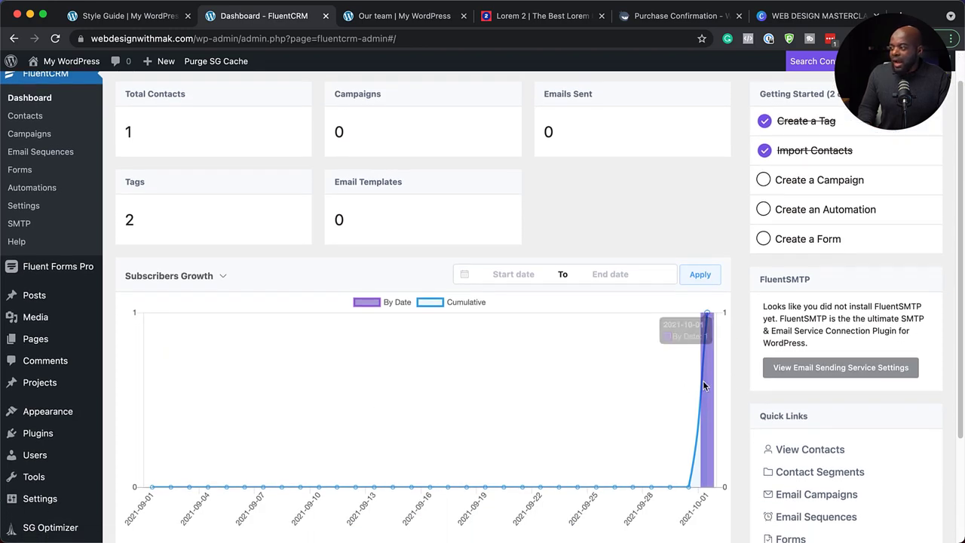
pyautogui.moveTo(704, 383)
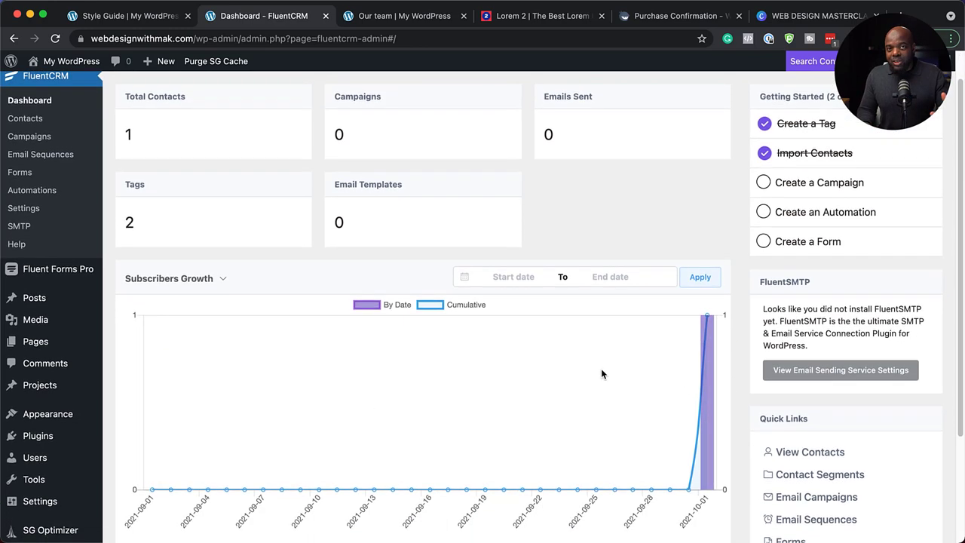
pyautogui.scroll(1, 601, 373)
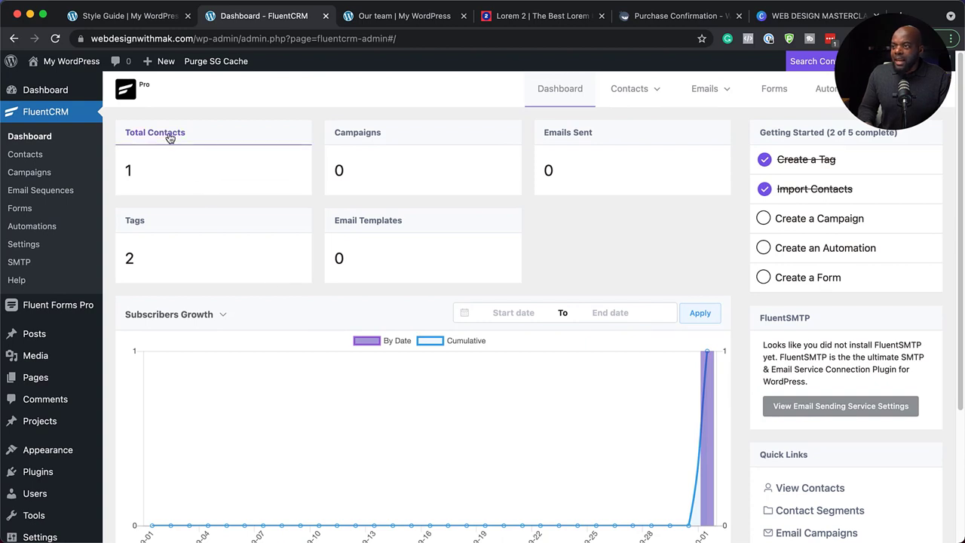
pyautogui.moveTo(628, 95)
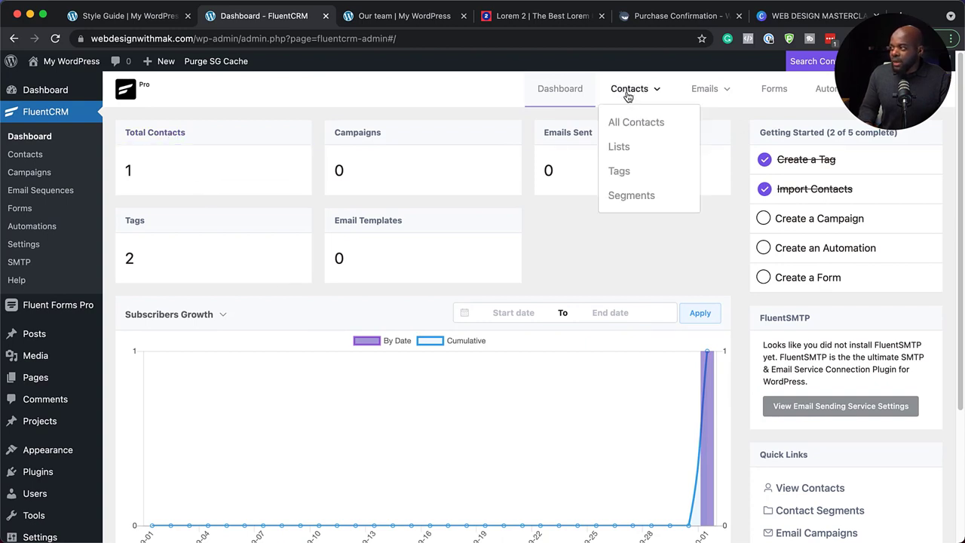
pyautogui.click(628, 127)
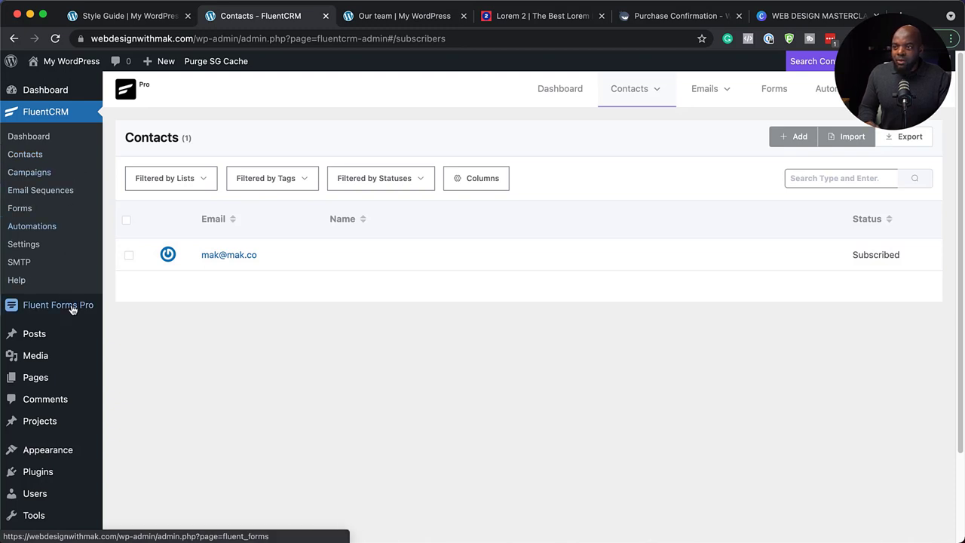
pyautogui.moveTo(73, 308)
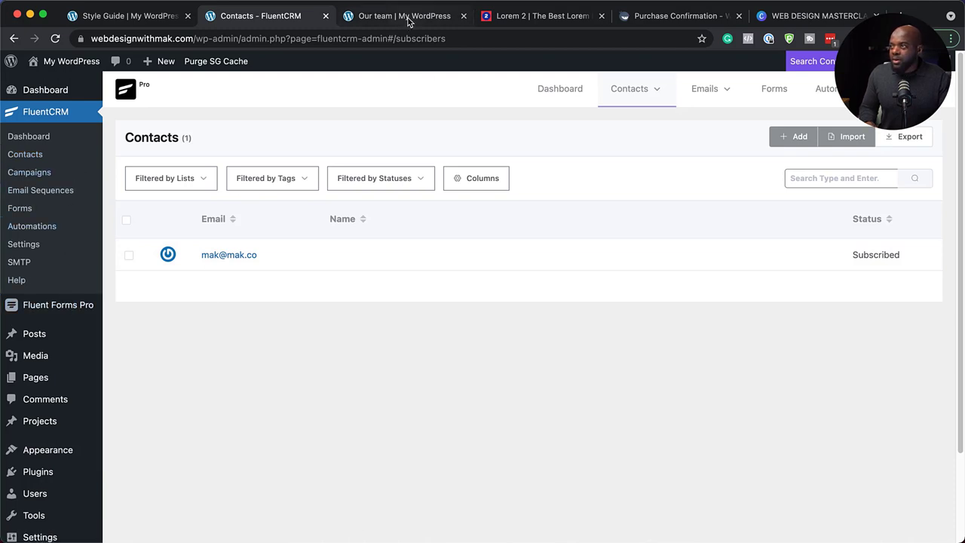
pyautogui.click(405, 16)
# From the home page, open Make A Payment and review its $99.00 90 Min Session form.
pyautogui.scroll(15, 478, 259)
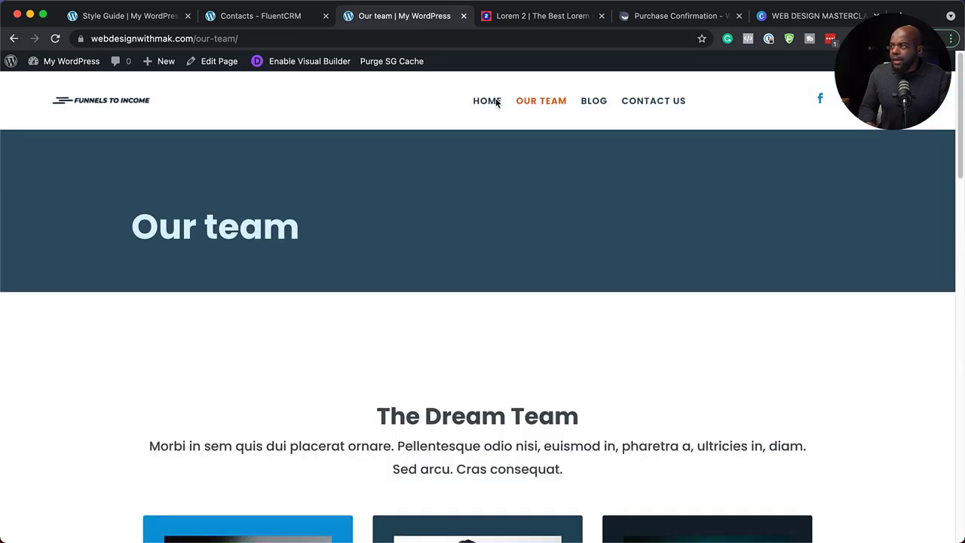
pyautogui.click(487, 101)
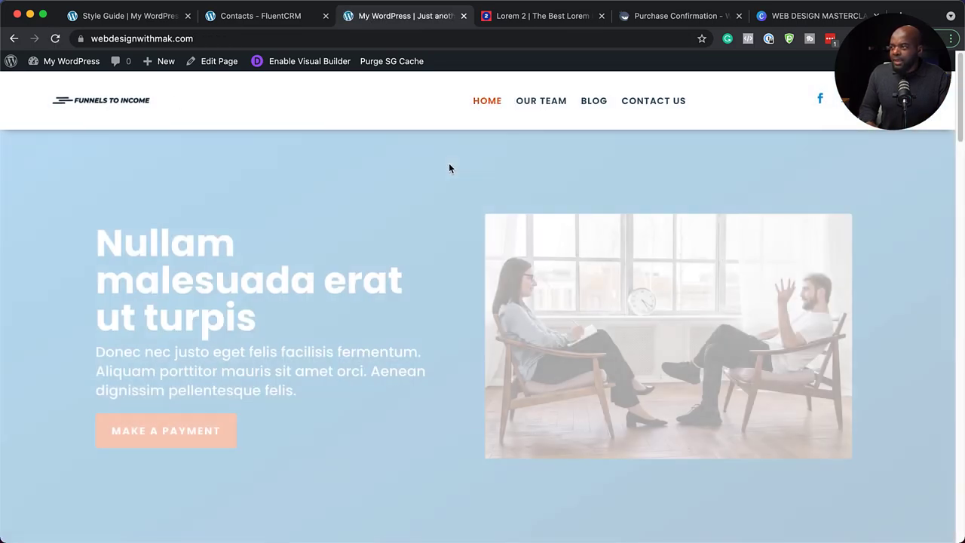
pyautogui.scroll(-1, 400, 312)
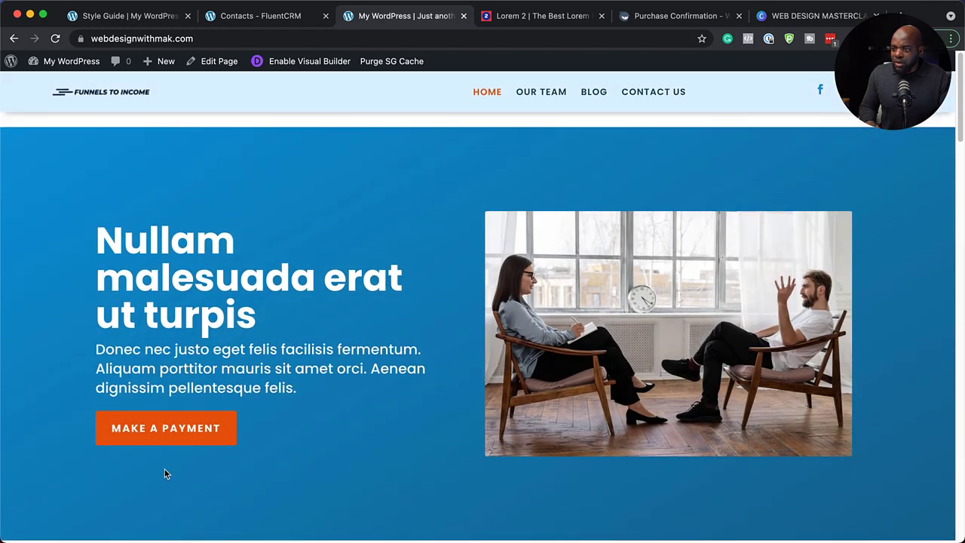
pyautogui.click(171, 428)
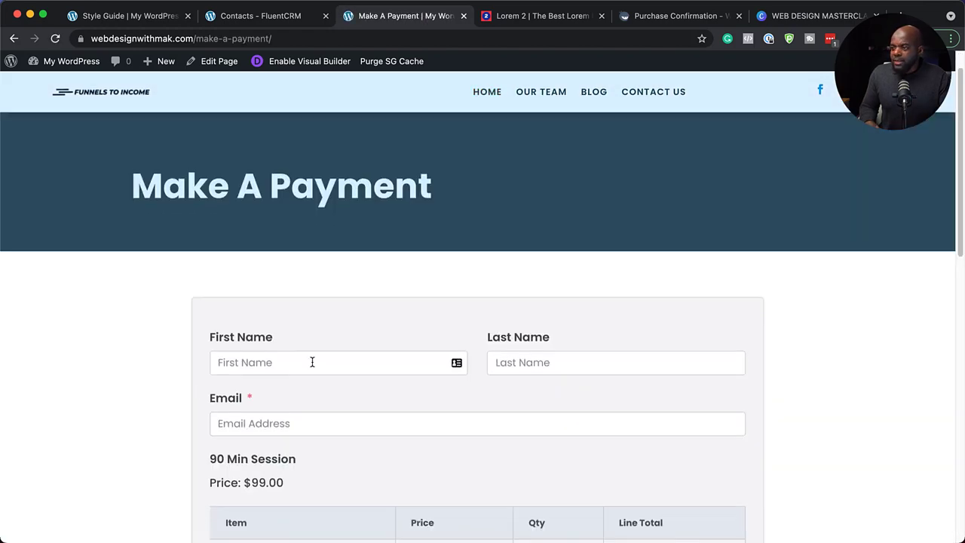
pyautogui.click(312, 362)
pyautogui.scroll(-5, 485, 412)
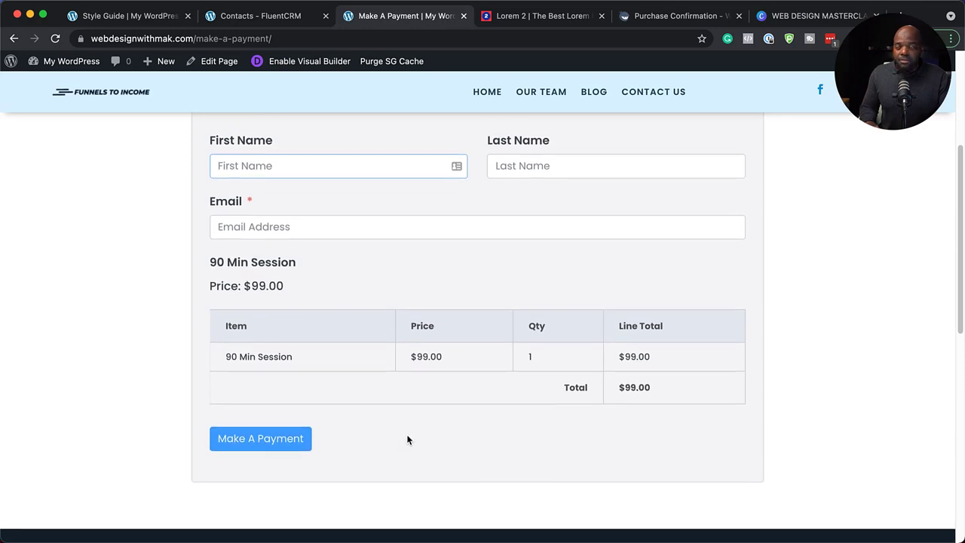
pyautogui.scroll(6, 407, 439)
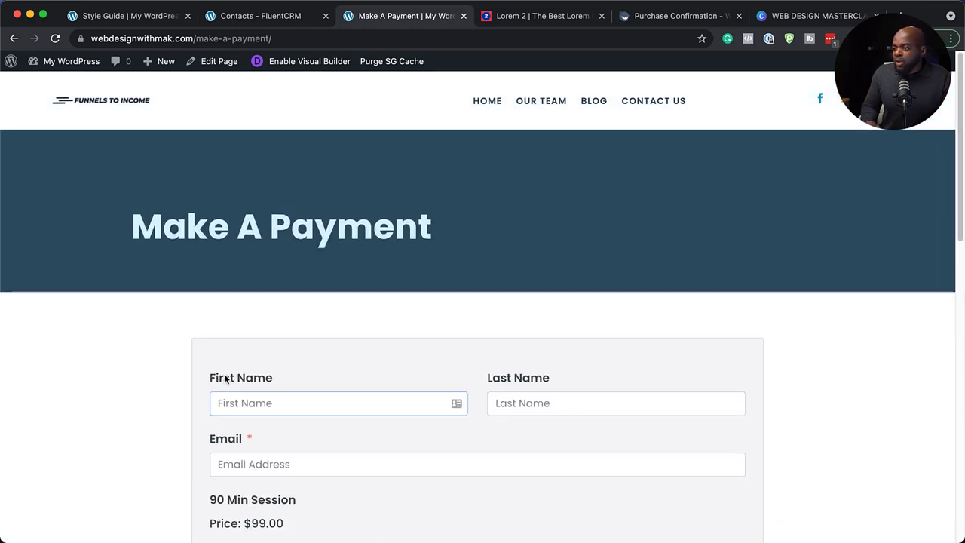
pyautogui.click(291, 16)
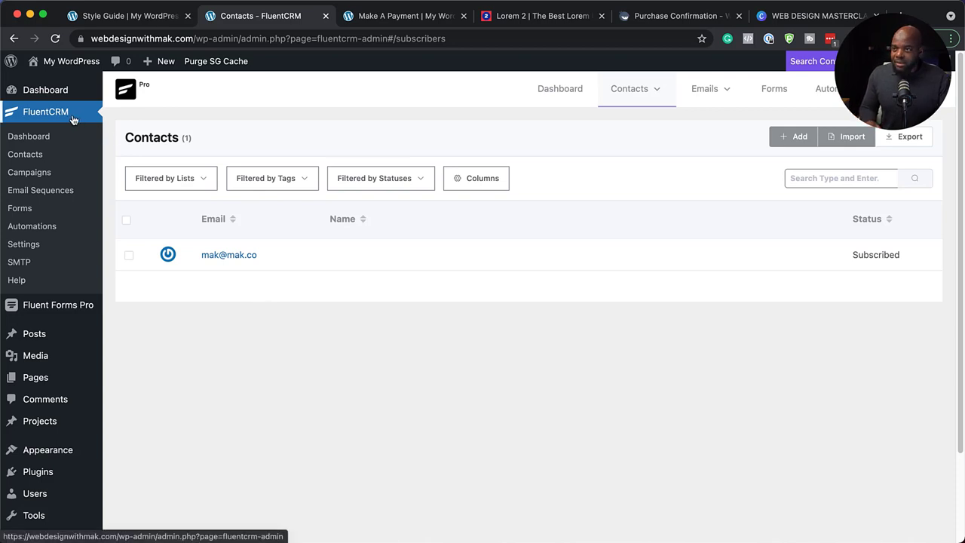
# Create a new automation with the Tag Applied trigger, labelled 'New Customer'.
pyautogui.click(56, 229)
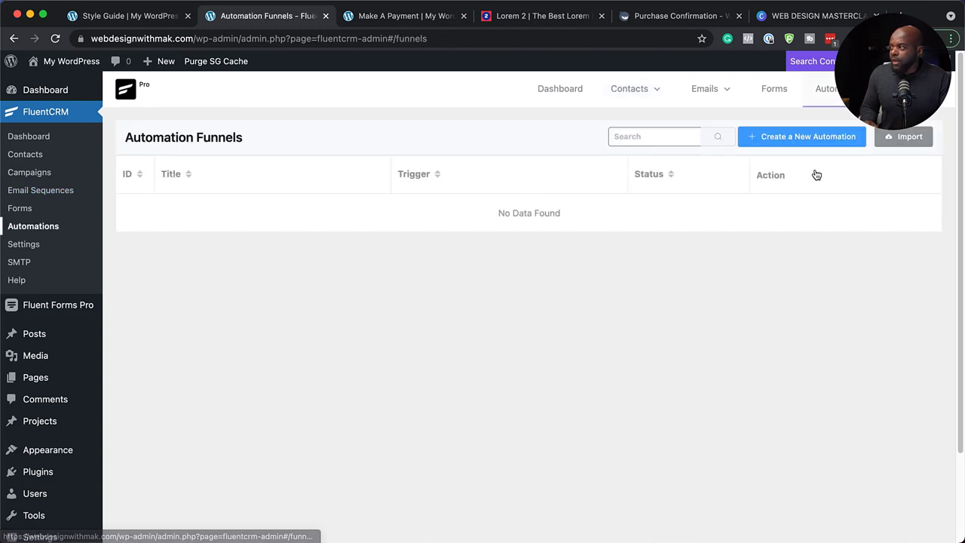
pyautogui.click(781, 137)
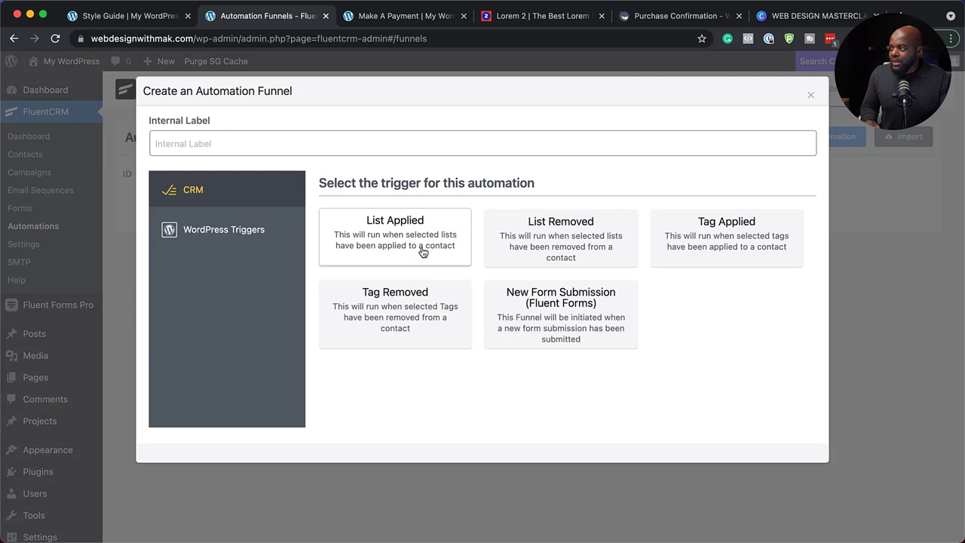
pyautogui.click(707, 242)
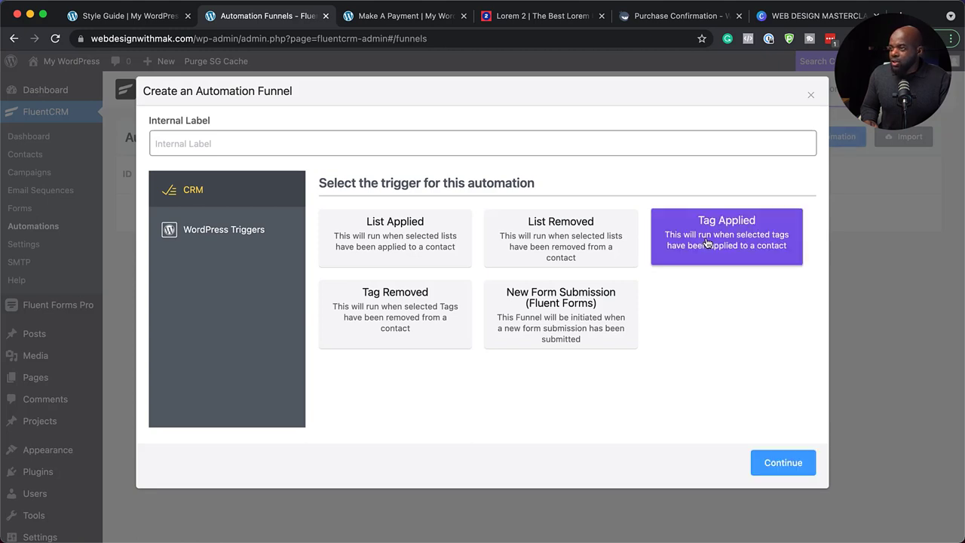
pyautogui.click(625, 142)
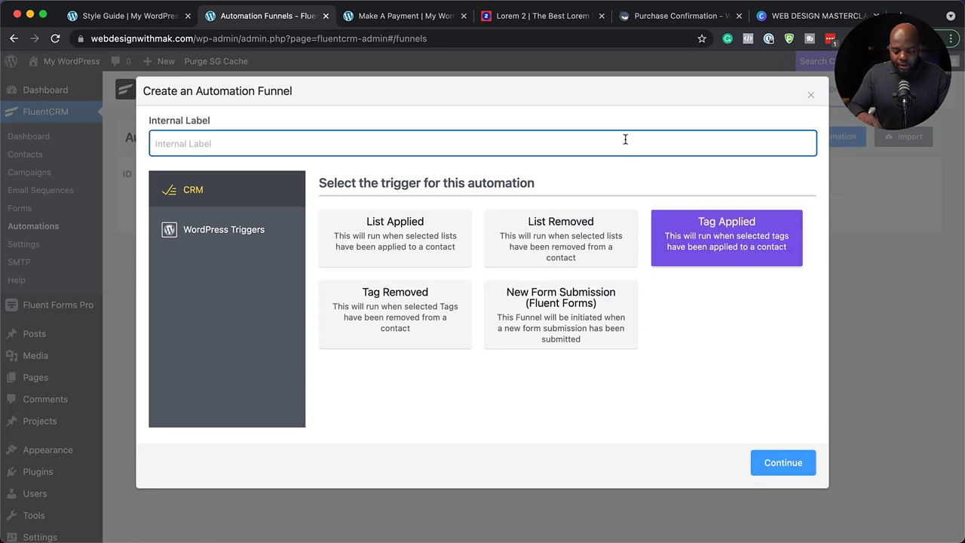
pyautogui.write('New Customer')
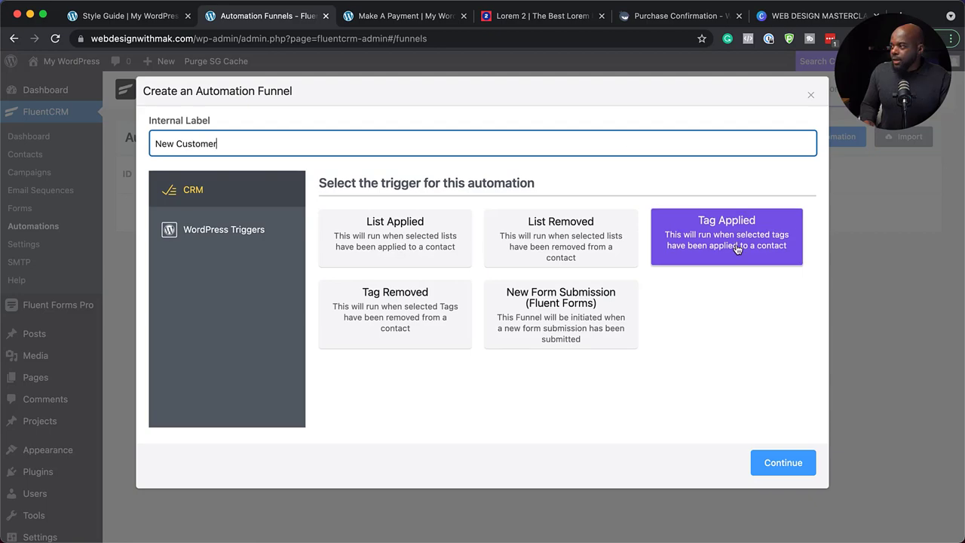
pyautogui.click(782, 462)
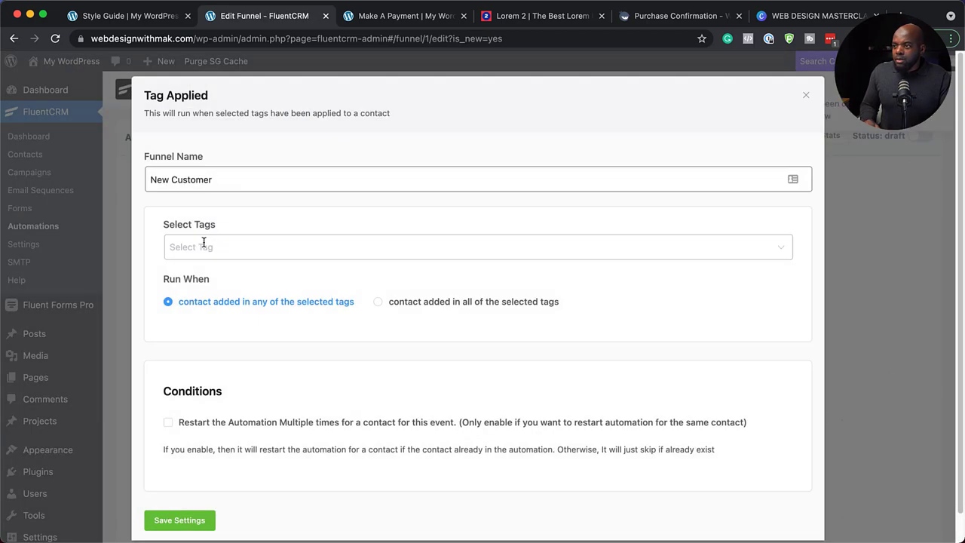
# Choose the Customer tag as the trigger's tag and save the settings.
pyautogui.click(199, 246)
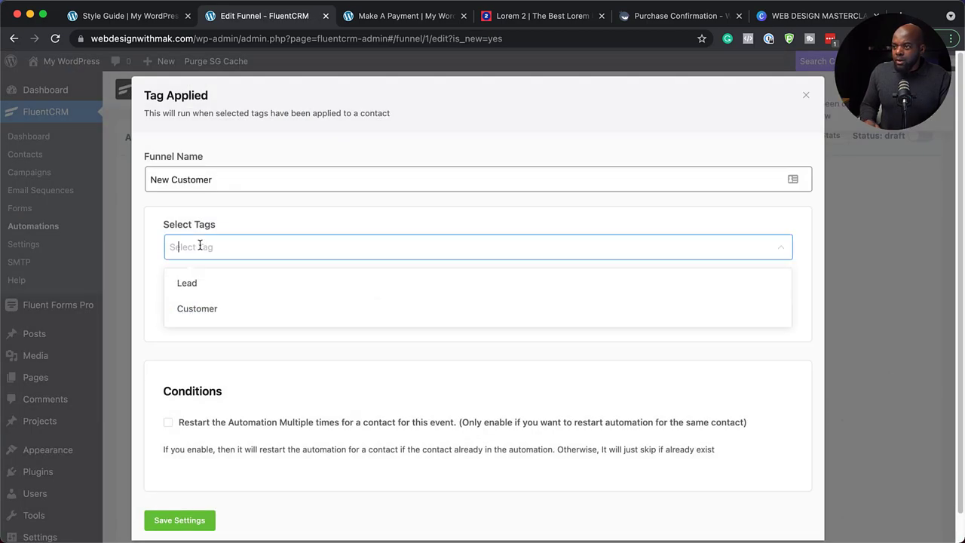
pyautogui.click(222, 310)
pyautogui.click(217, 334)
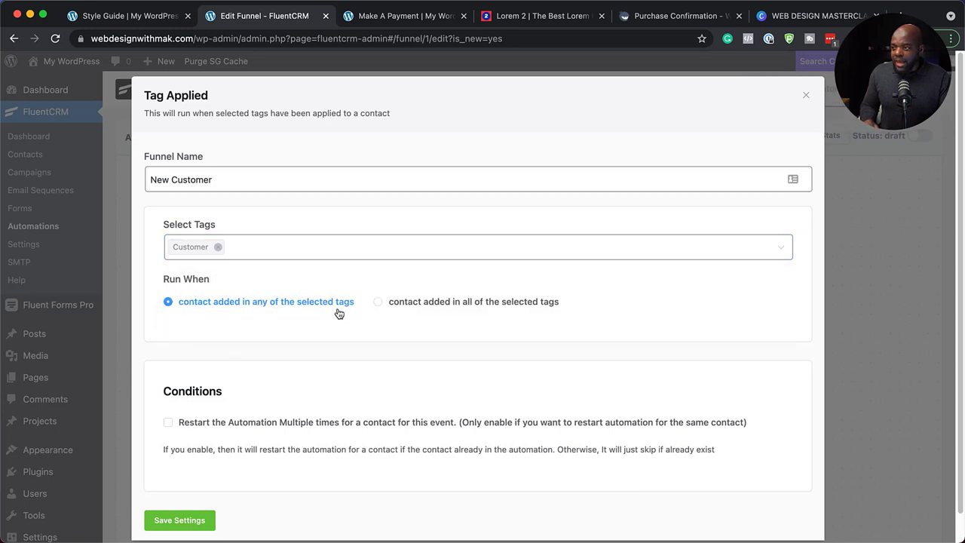
pyautogui.scroll(-1, 377, 349)
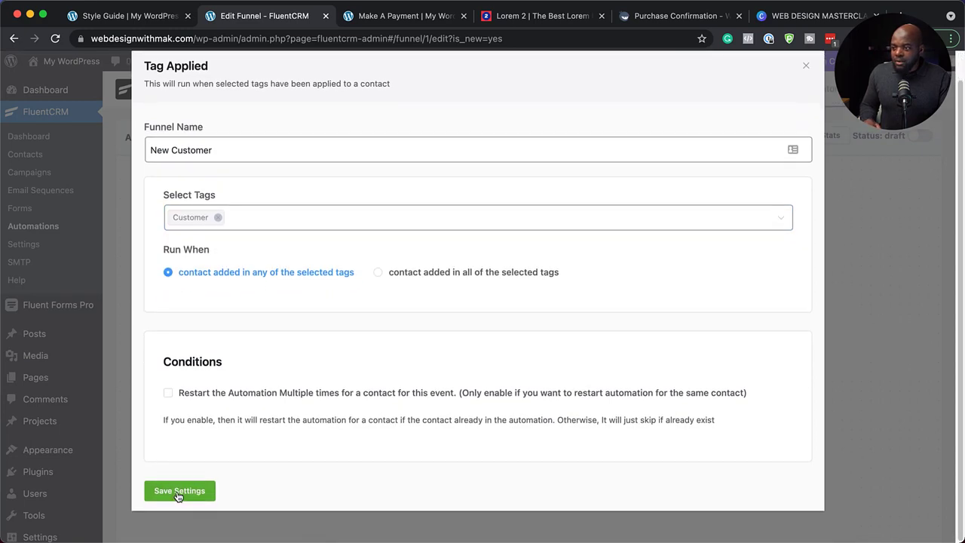
pyautogui.click(179, 492)
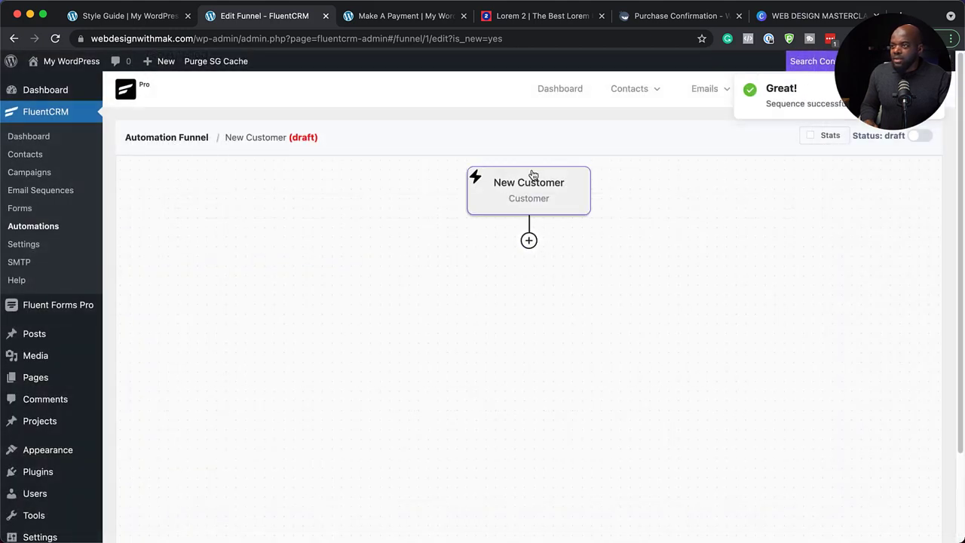
# Add a Send Custom Email step after the trigger with the subject 'Welcome :)'.
pyautogui.click(528, 240)
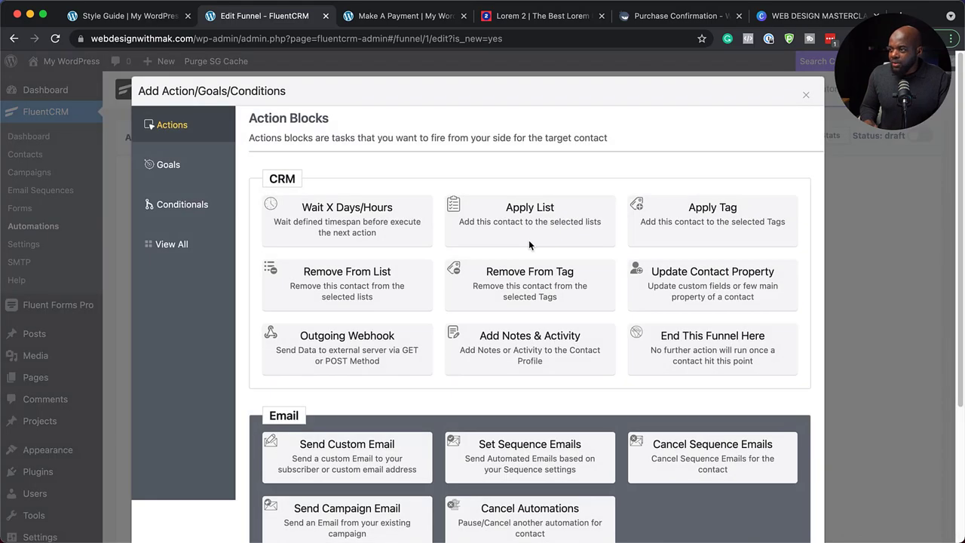
pyautogui.click(358, 458)
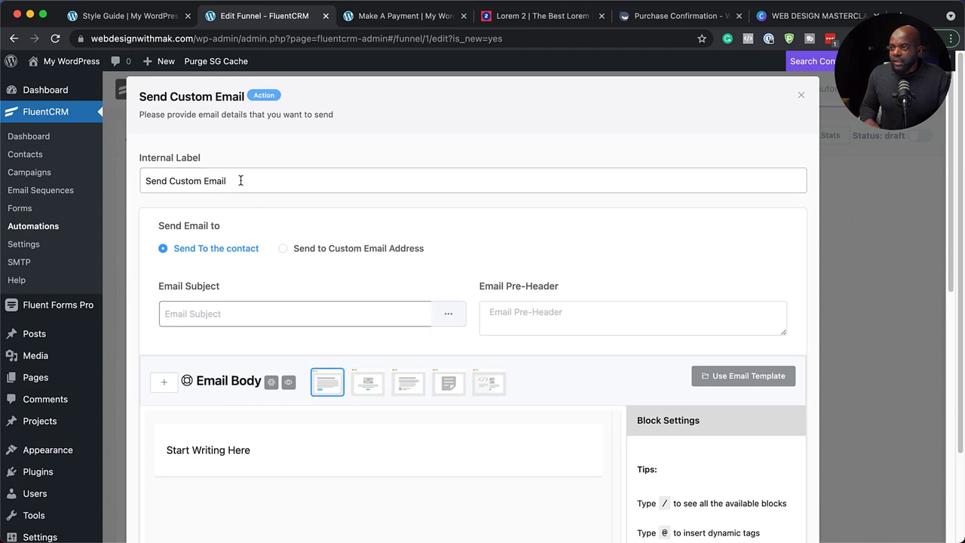
pyautogui.click(223, 316)
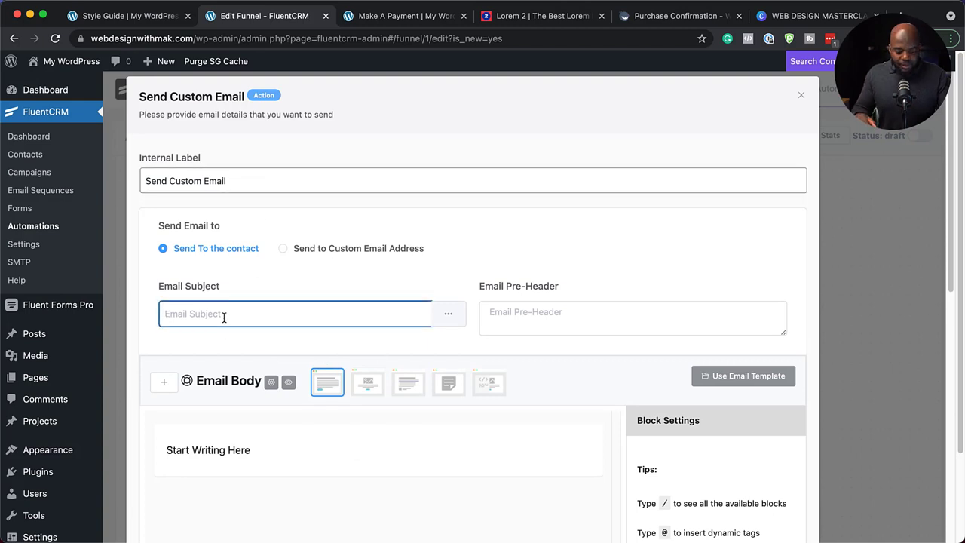
pyautogui.write('Welcome :)')
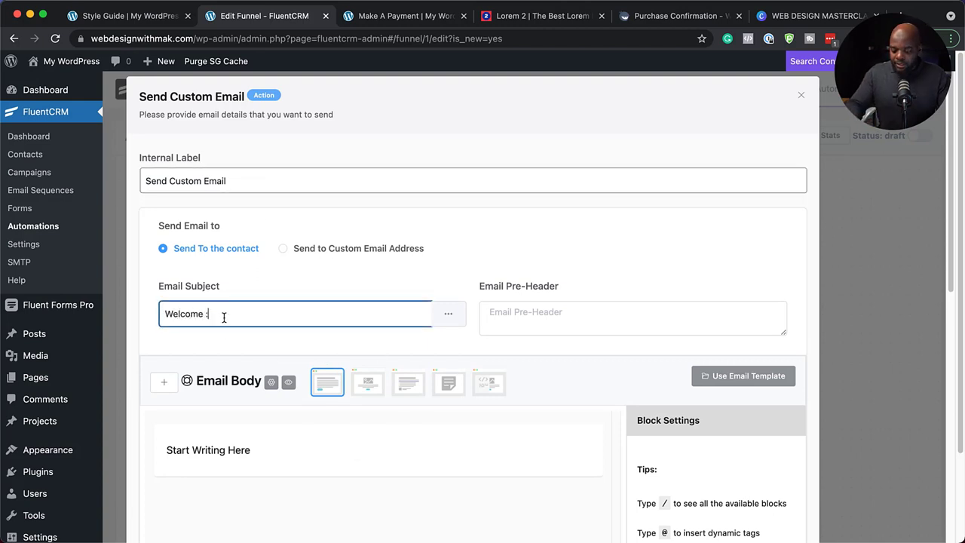
# Paste placeholder paragraphs into the email body, save the step, and publish the automation.
pyautogui.click(256, 450)
pyautogui.press('Return')
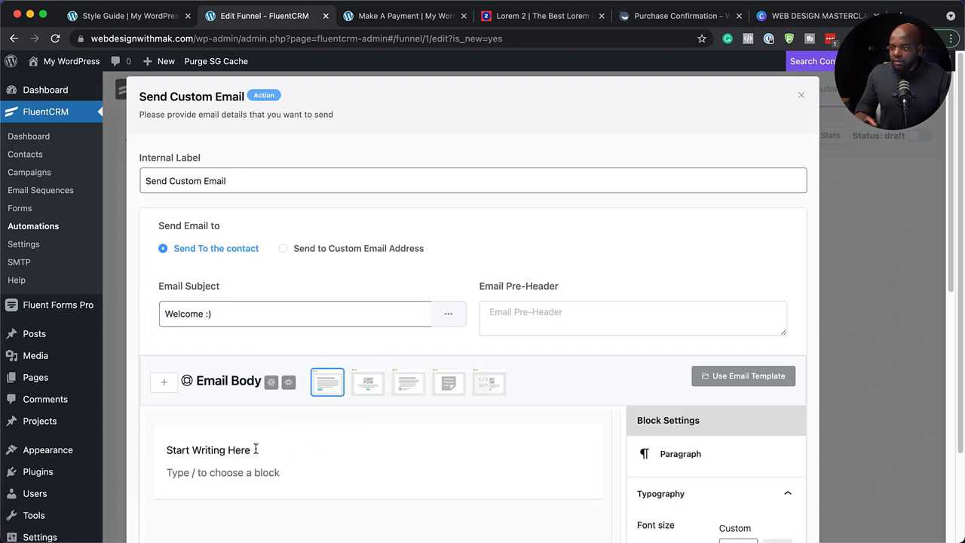
pyautogui.scroll(-3, 249, 283)
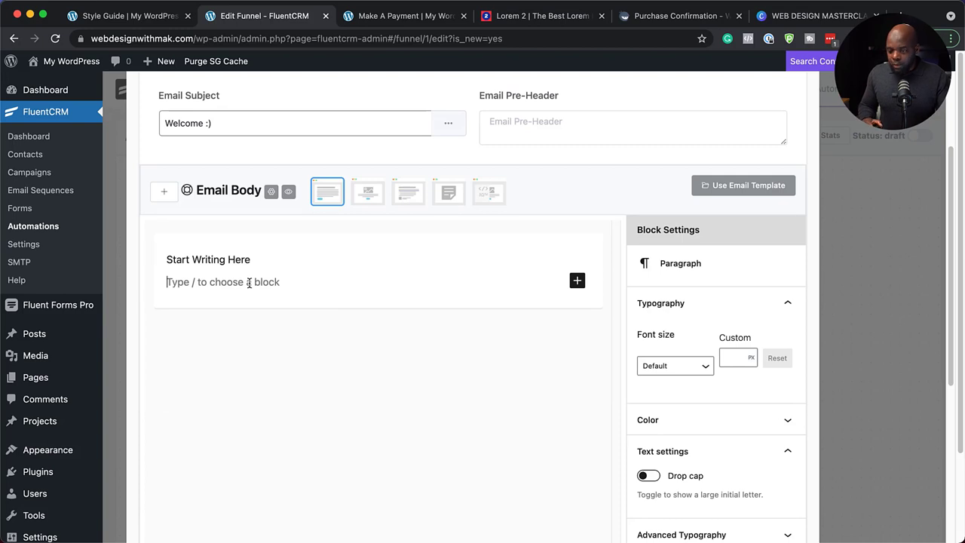
pyautogui.press('super+v')
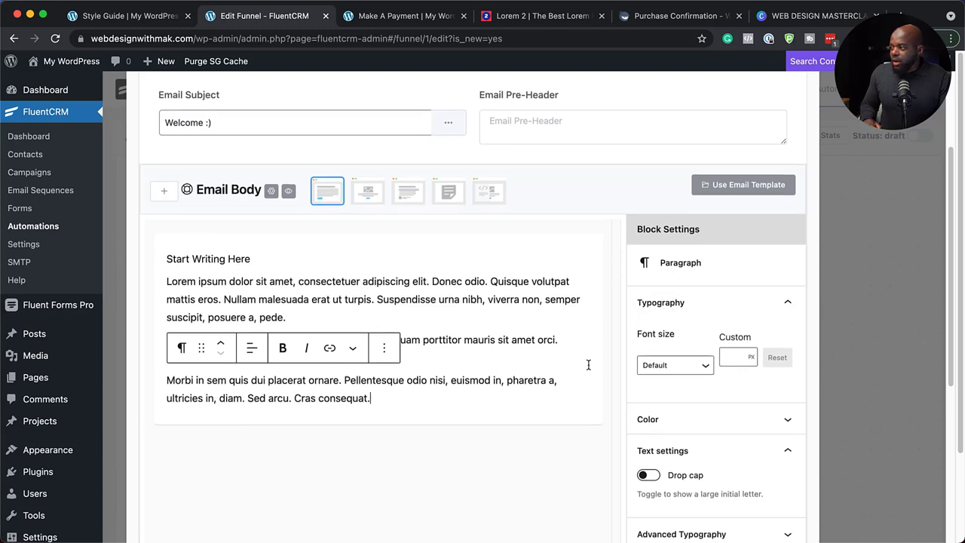
pyautogui.scroll(-5, 588, 364)
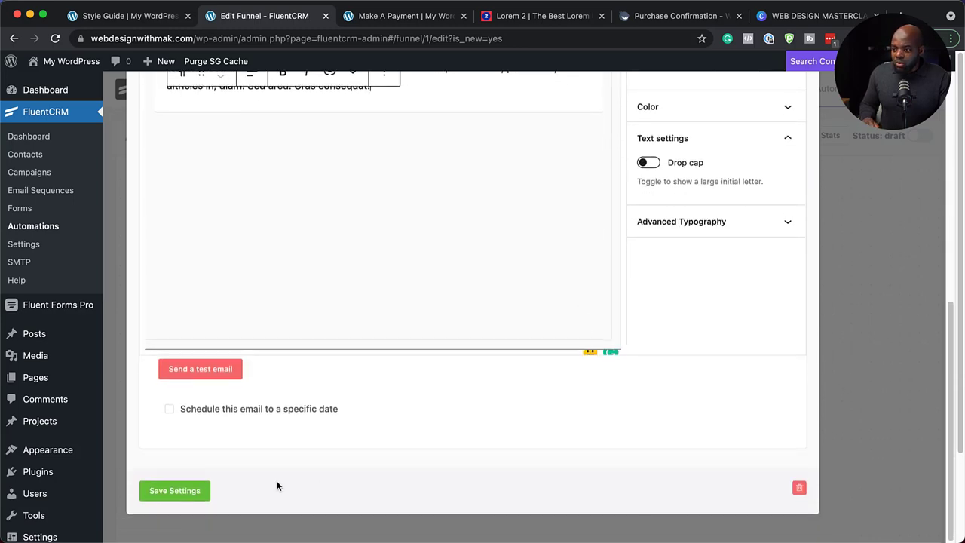
pyautogui.click(174, 491)
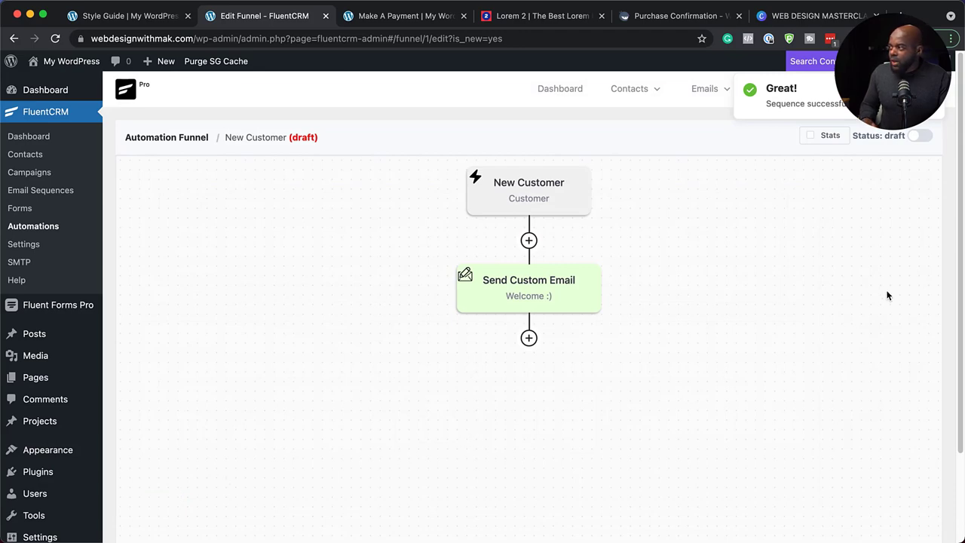
pyautogui.click(925, 136)
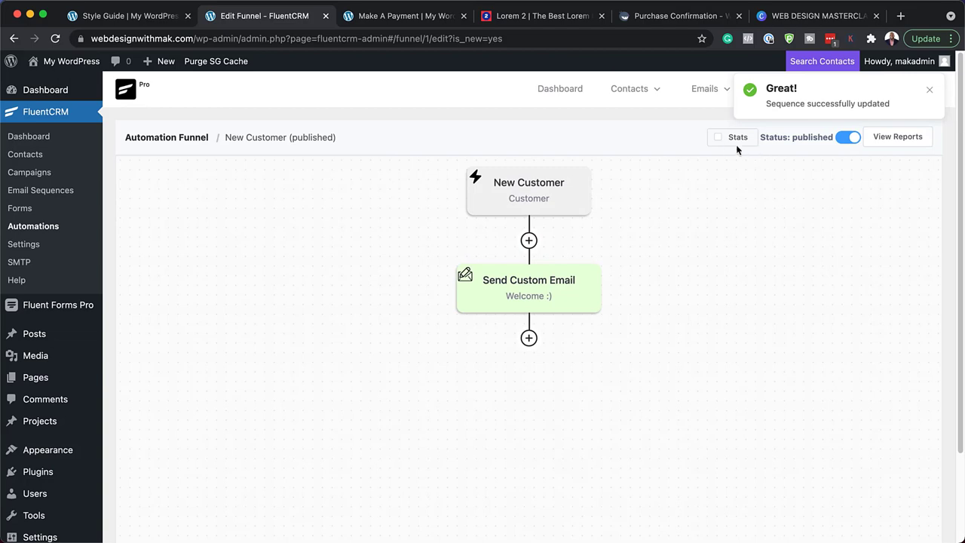